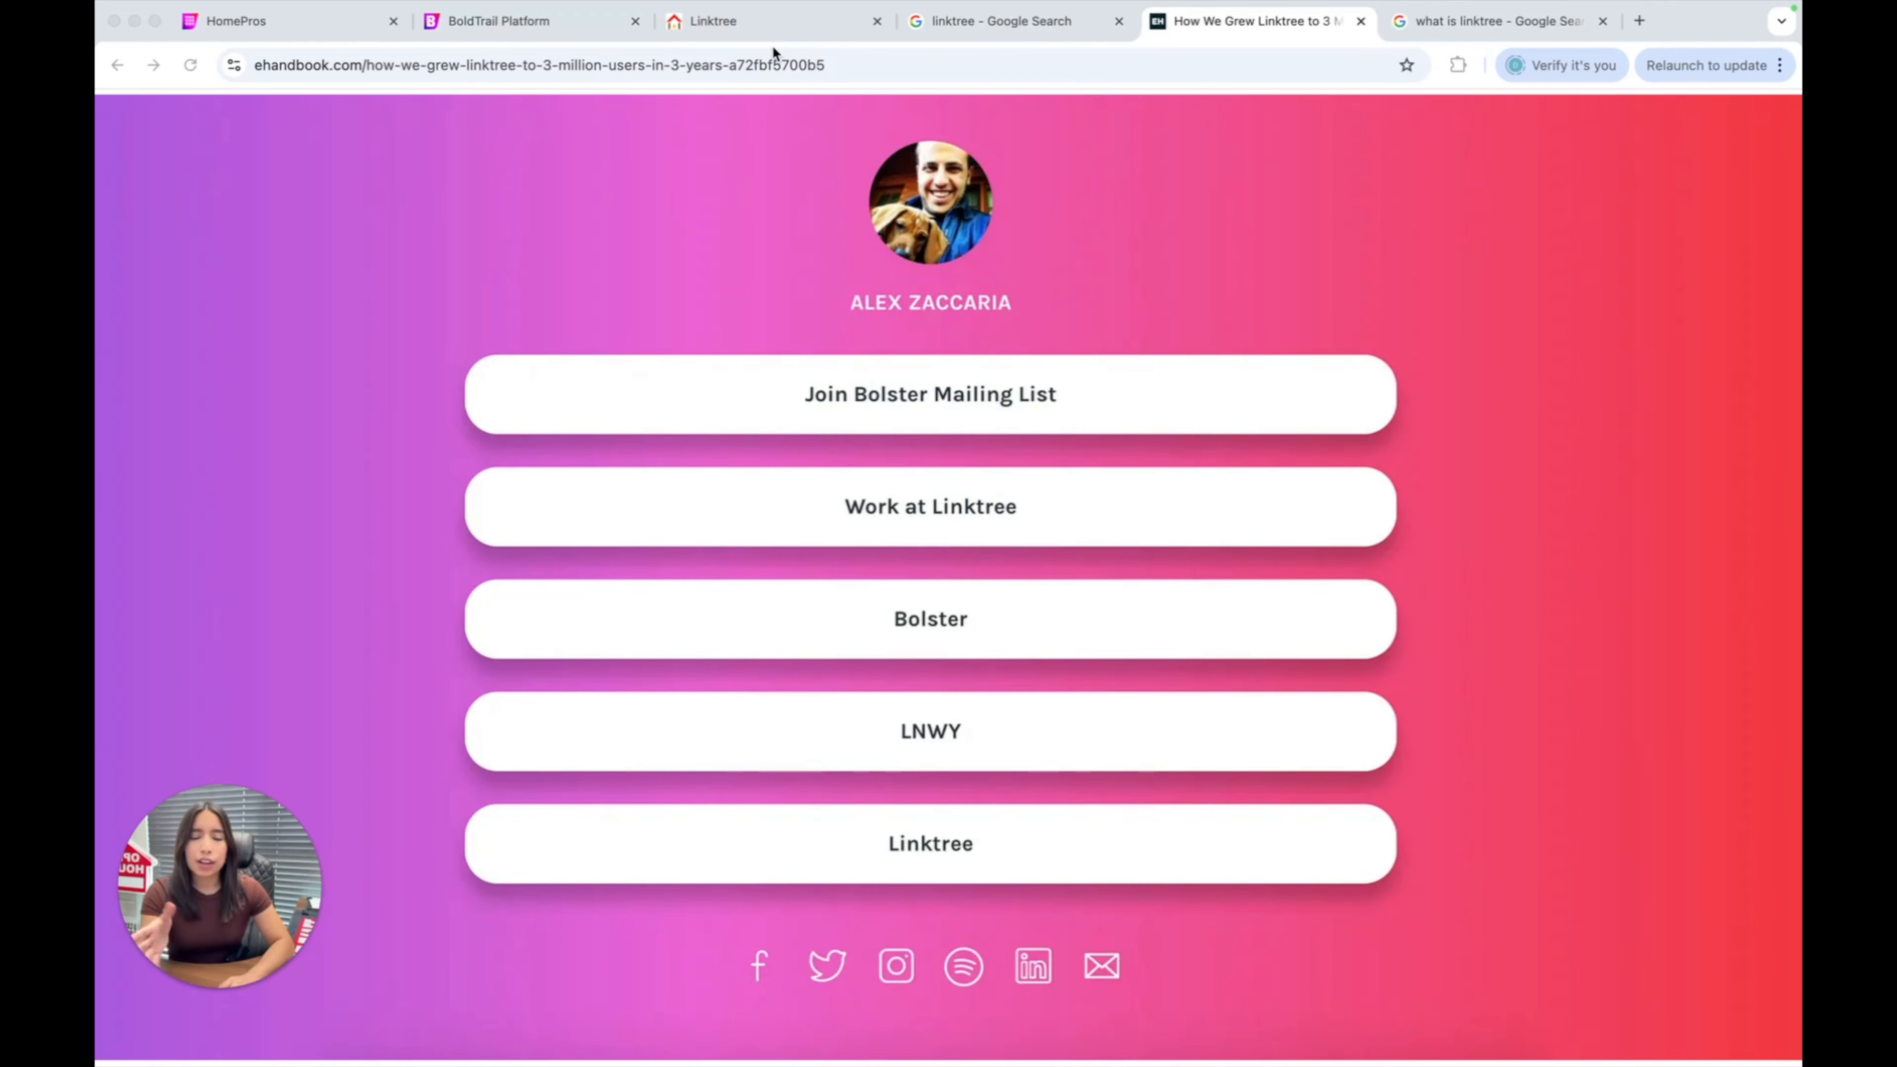
# Show the existing Linktree-style about-me page with its link buttons and social icons.
pyautogui.click(811, 30)
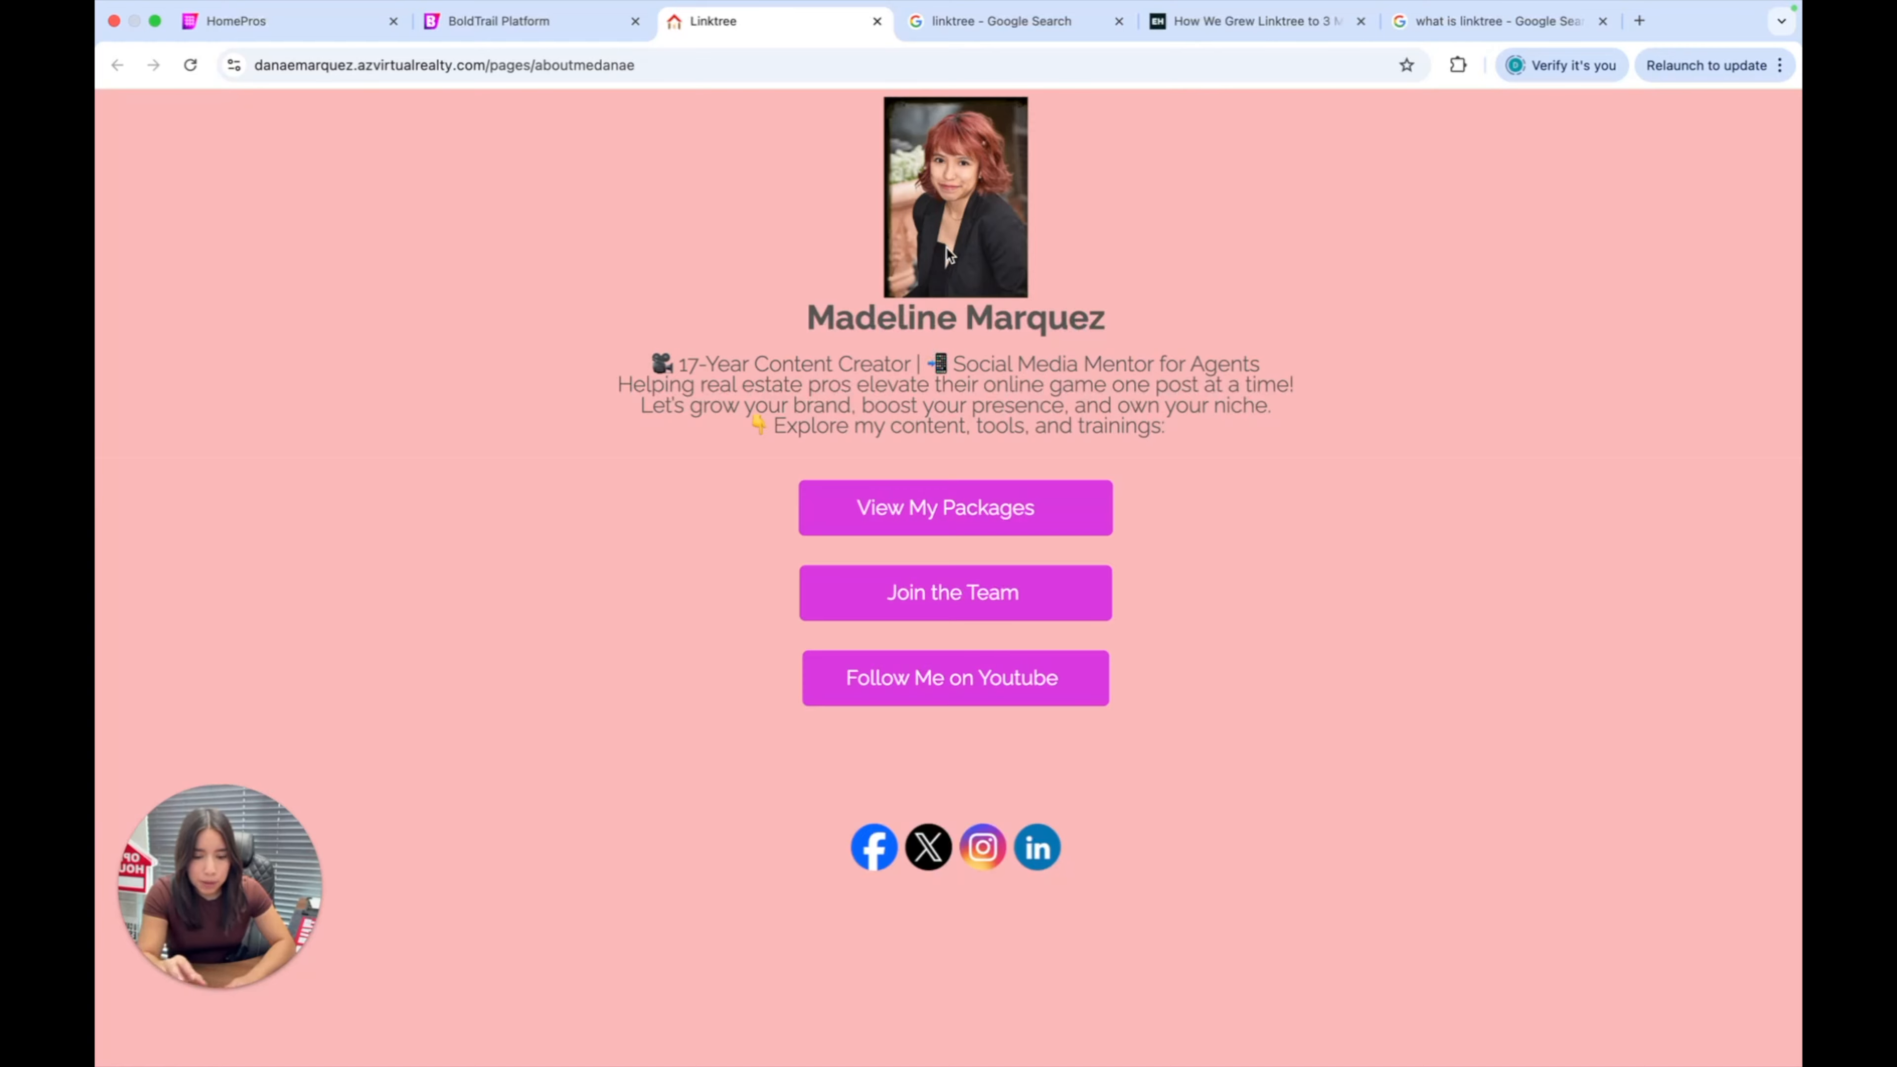
# Follow the 'View My Packages' link and scroll through the mediaprosai.com site.
pyautogui.click(996, 507)
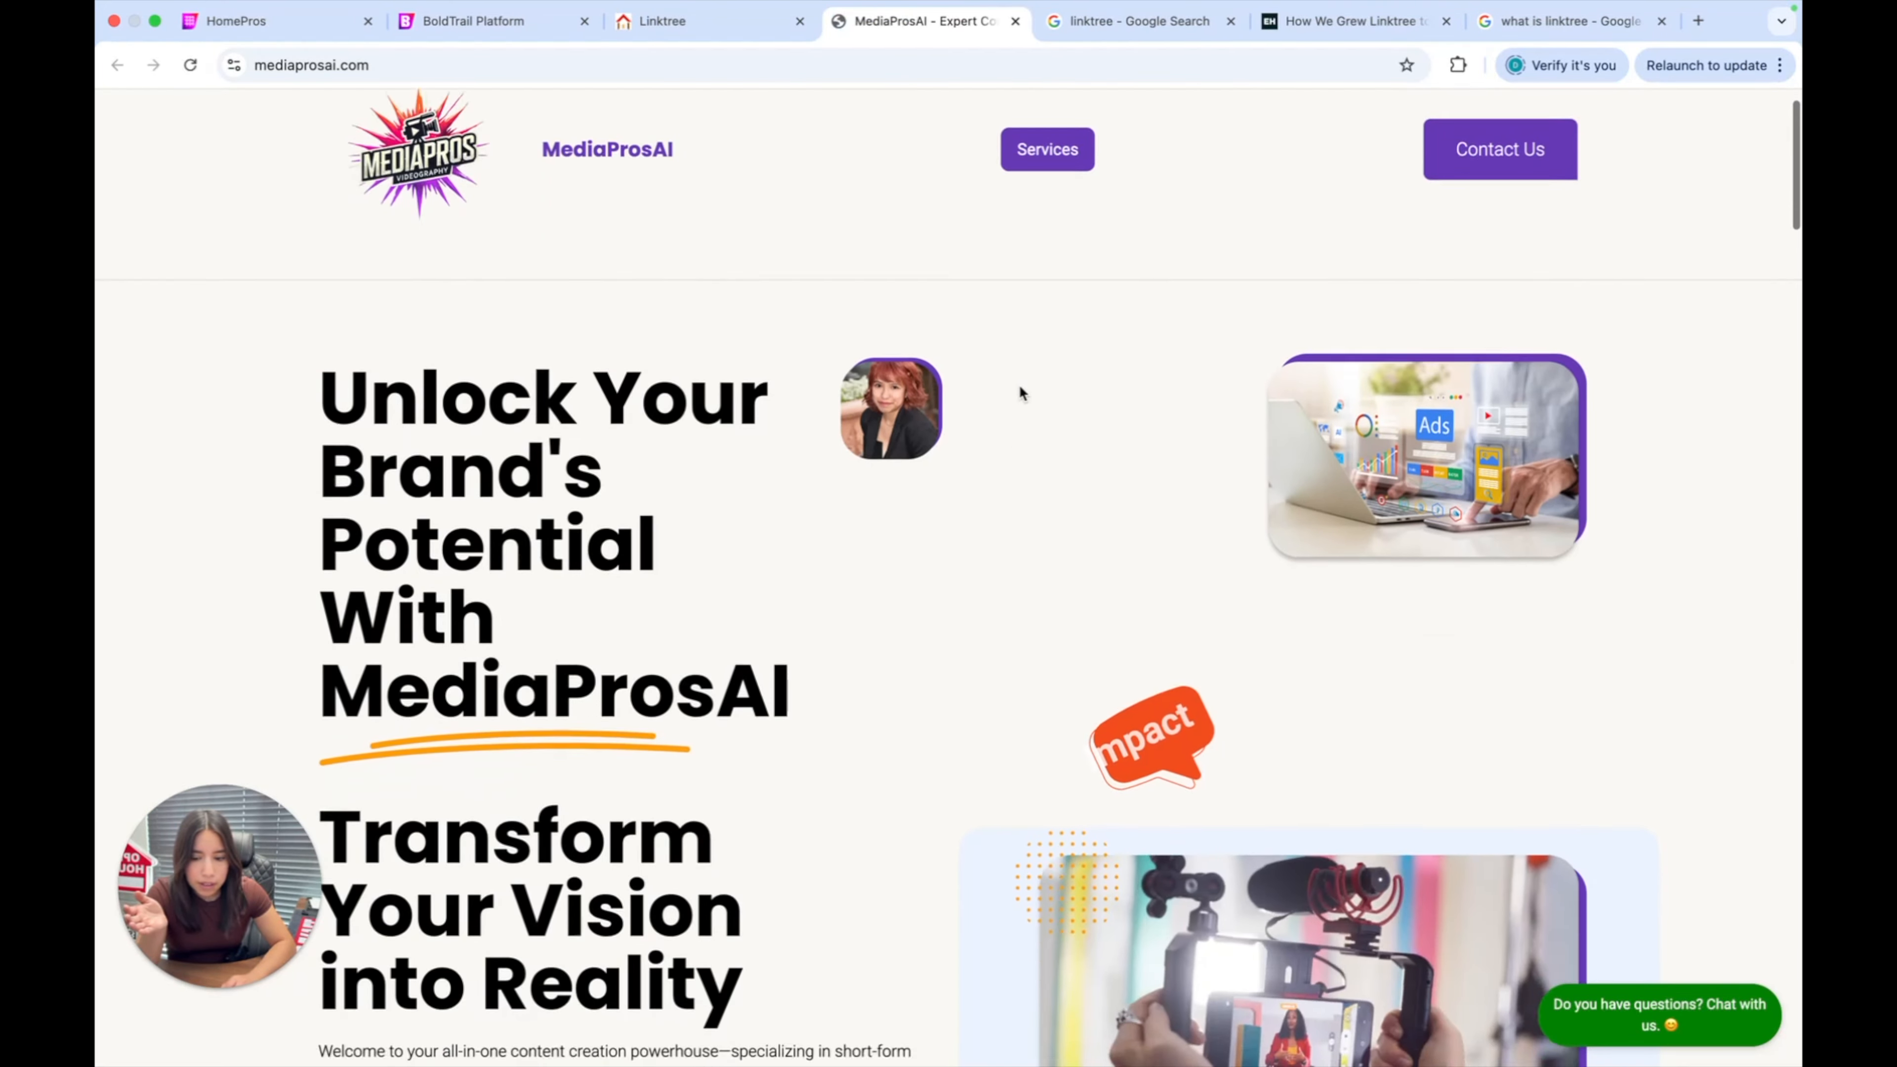
pyautogui.scroll(-20, 1020, 388)
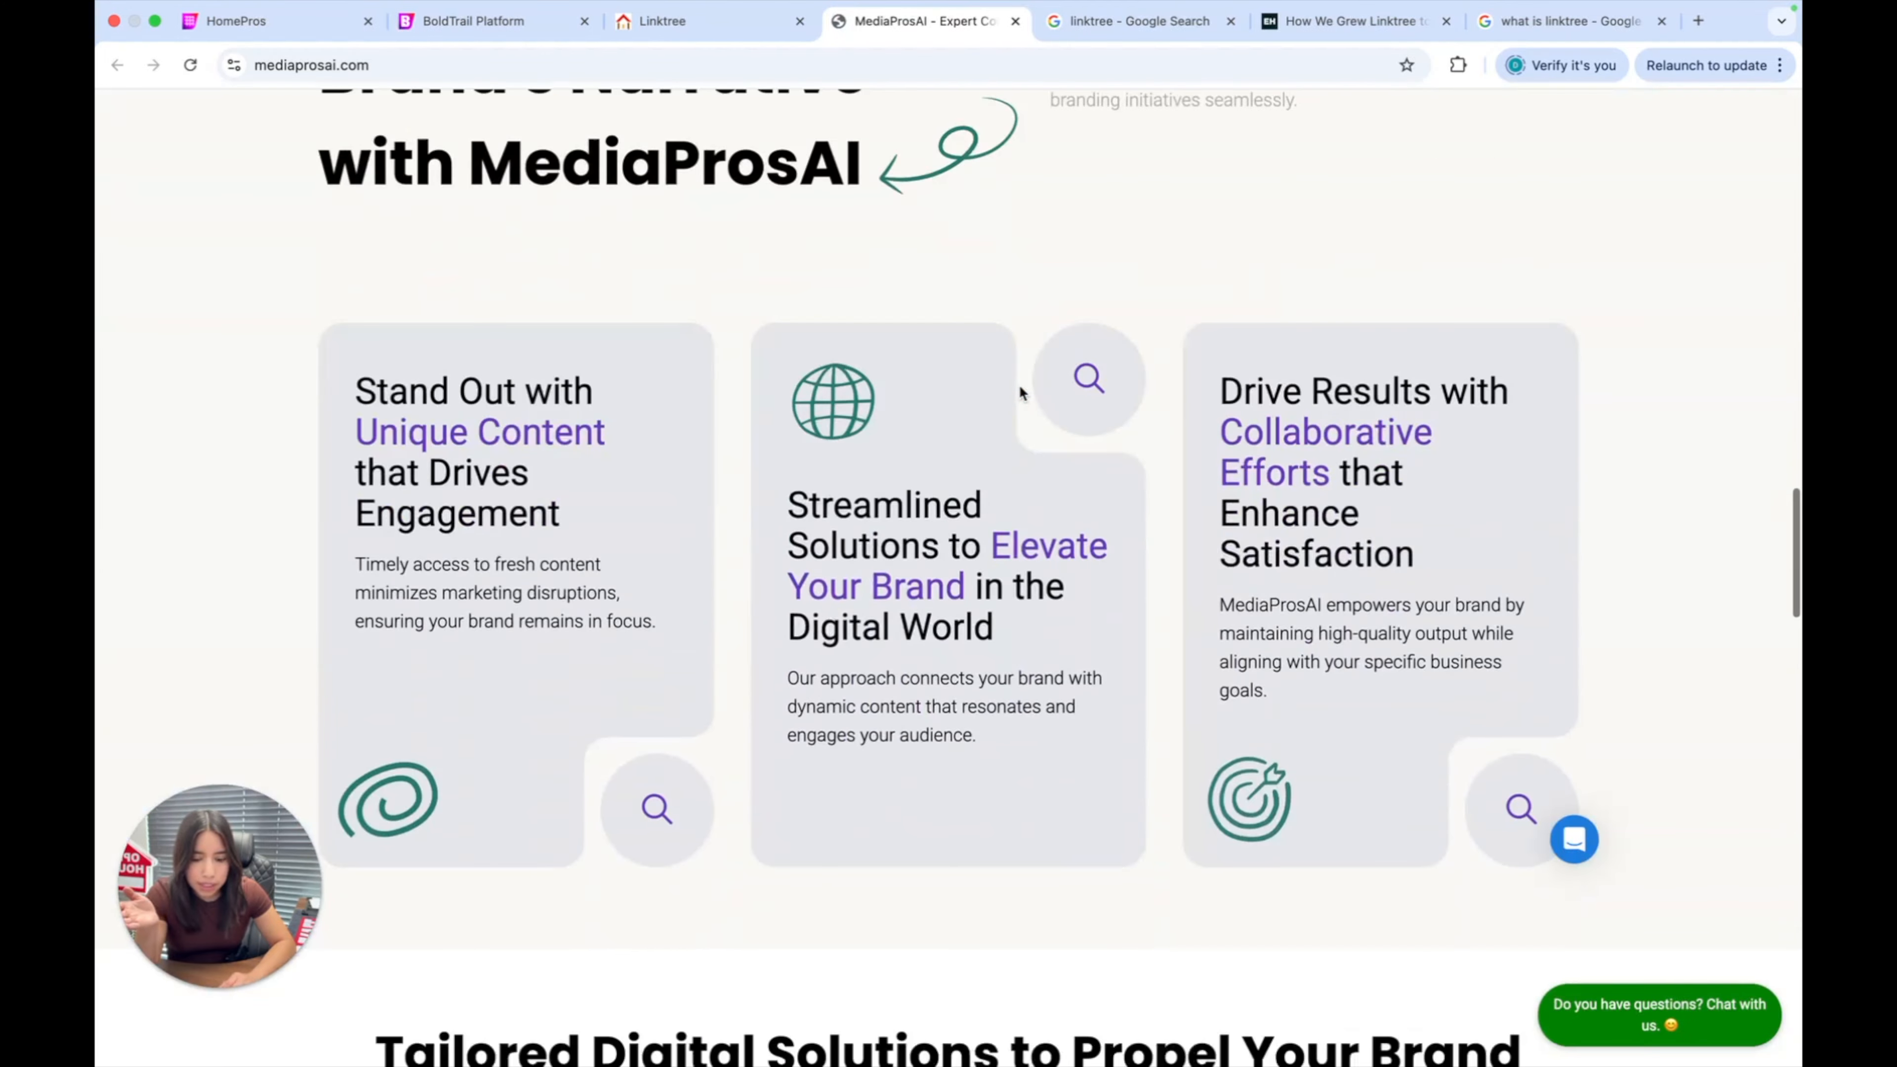
pyautogui.scroll(-20, 1020, 387)
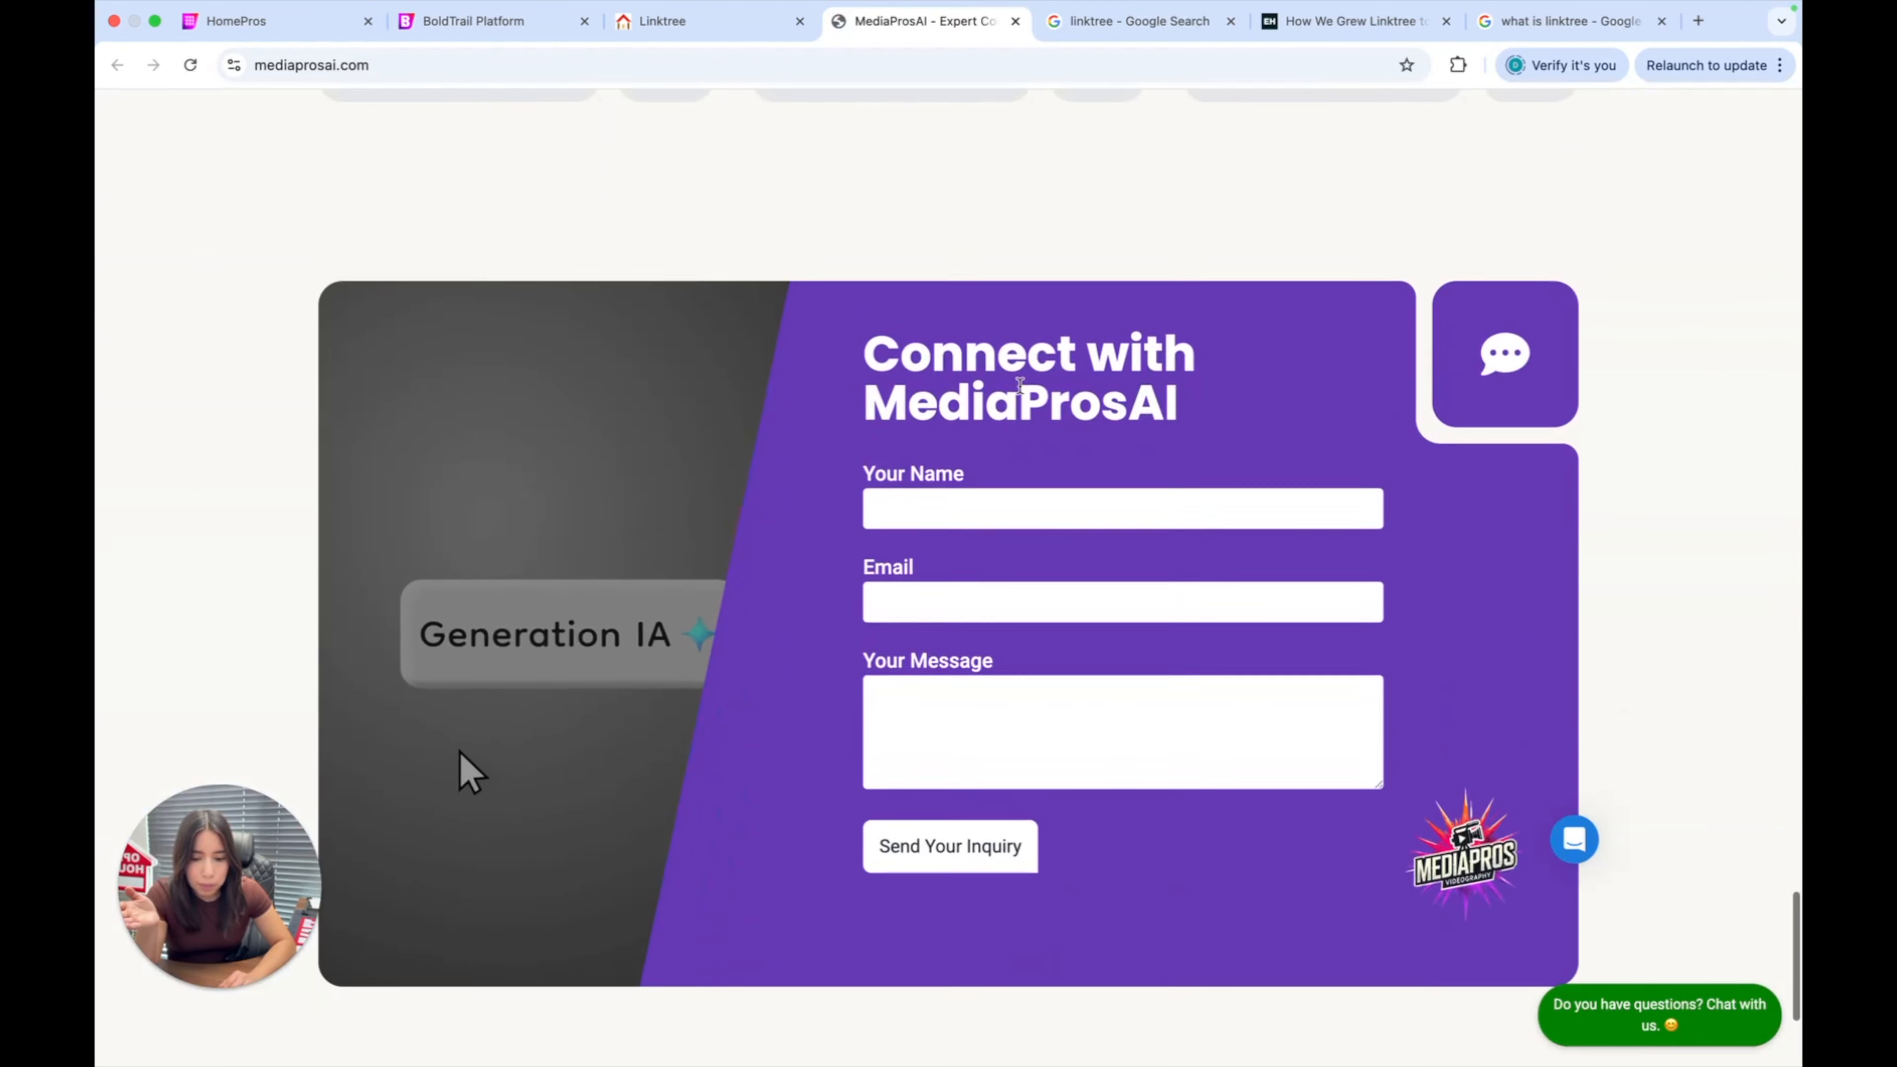
pyautogui.scroll(-5, 1020, 385)
# Back on the links page, check the Instagram icon's profile link, then close that tab.
pyautogui.click(663, 21)
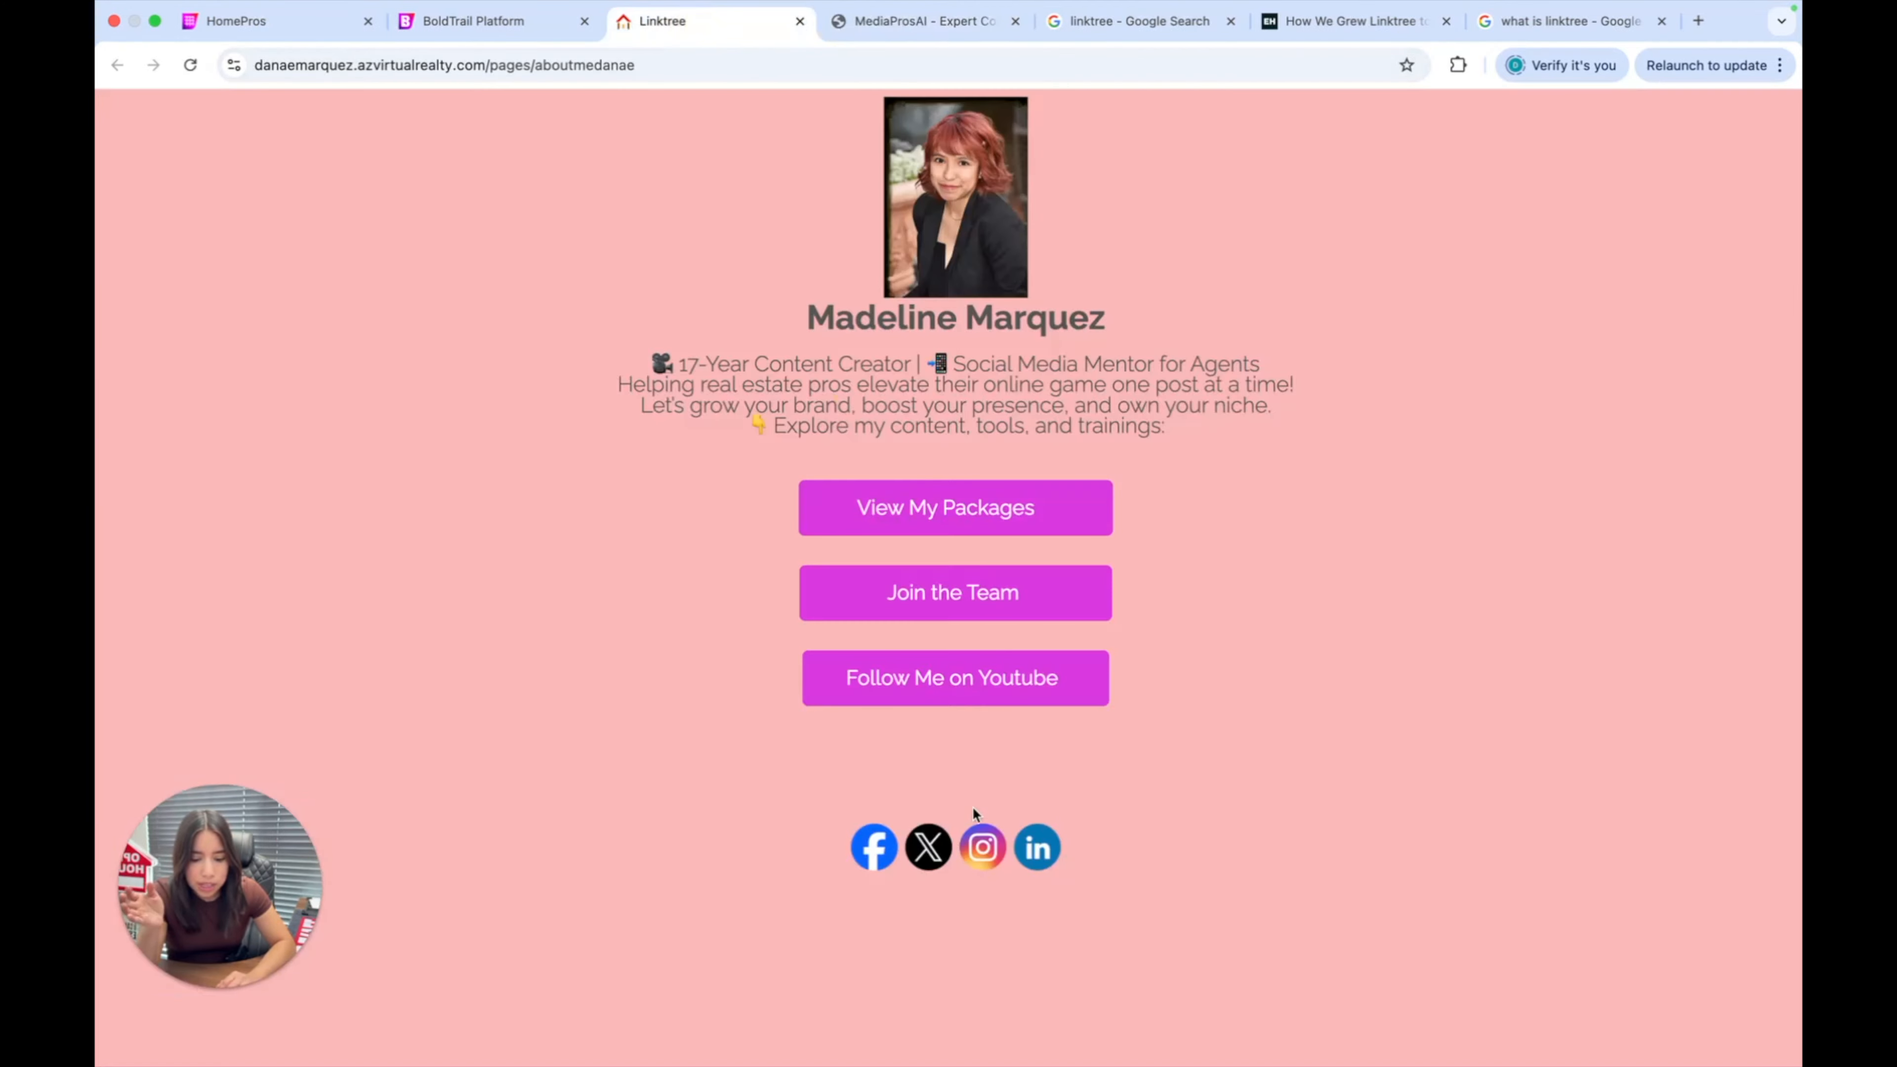
pyautogui.click(992, 856)
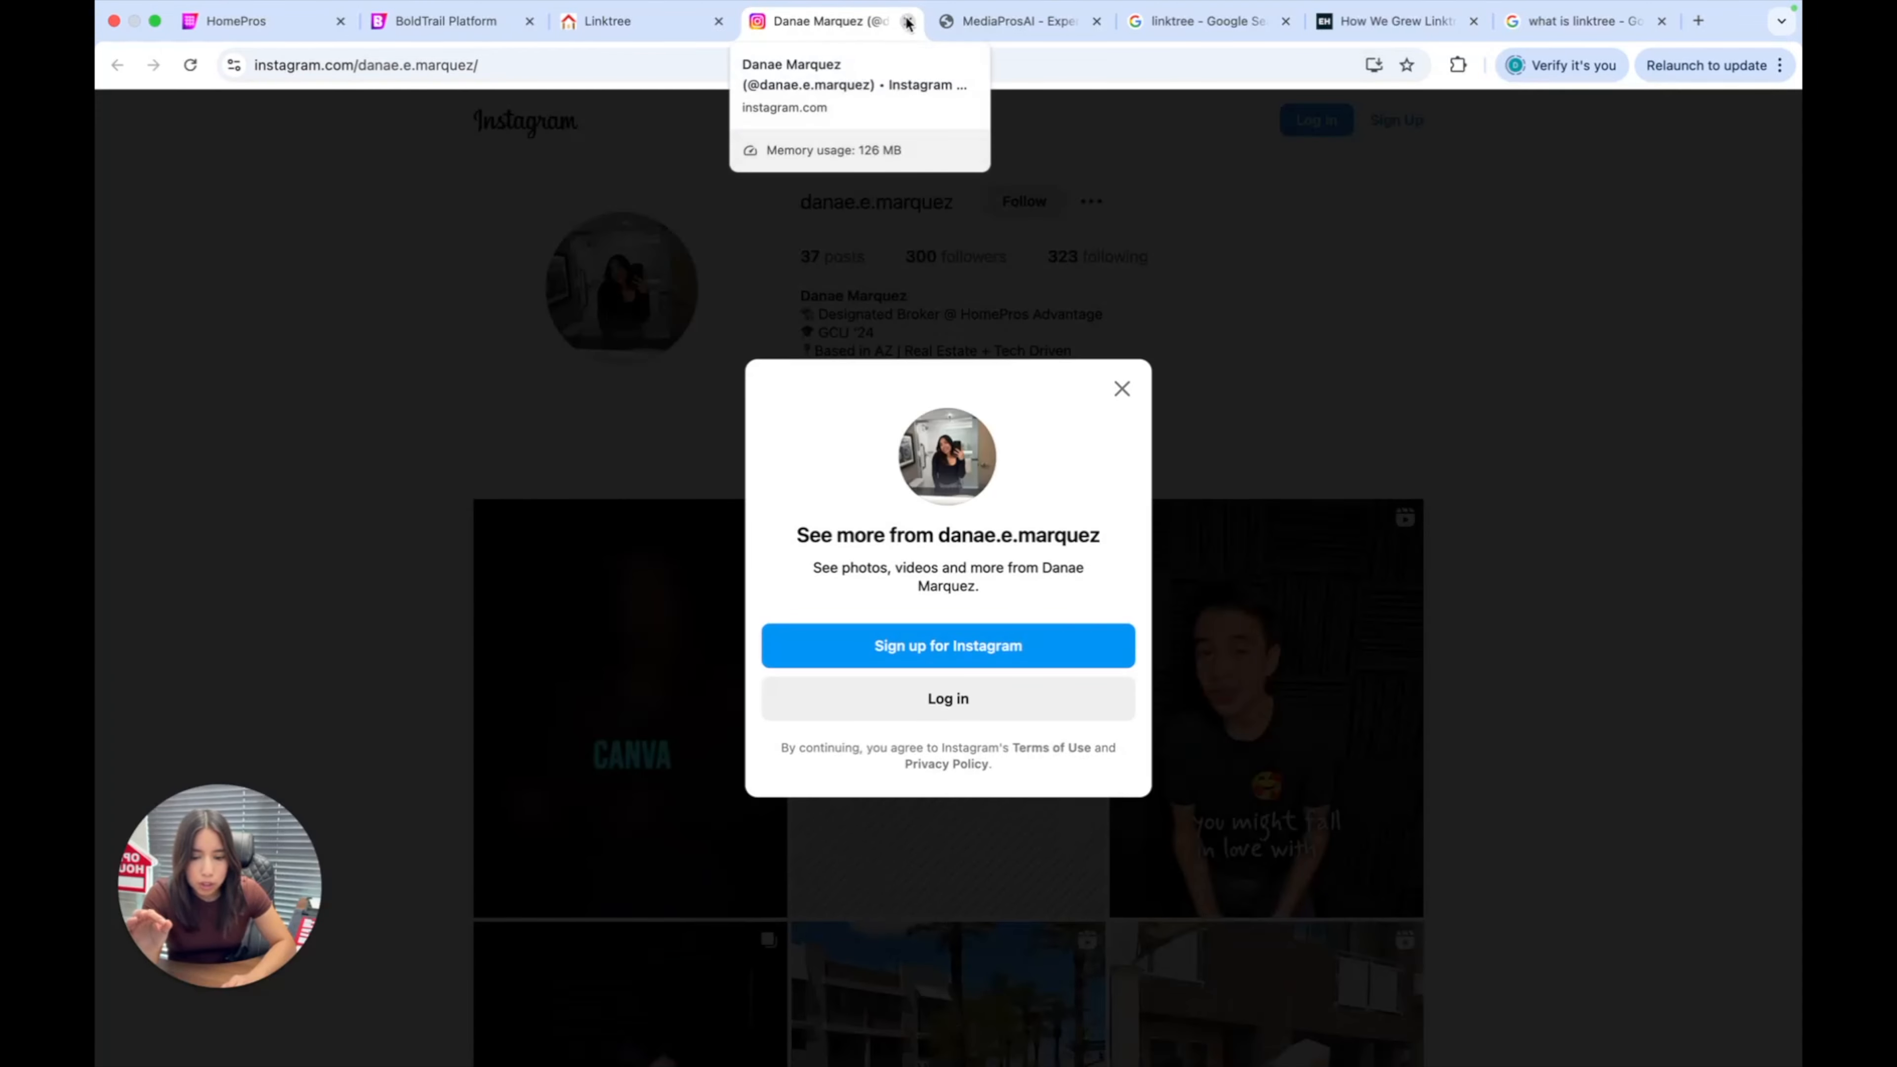
pyautogui.click(908, 22)
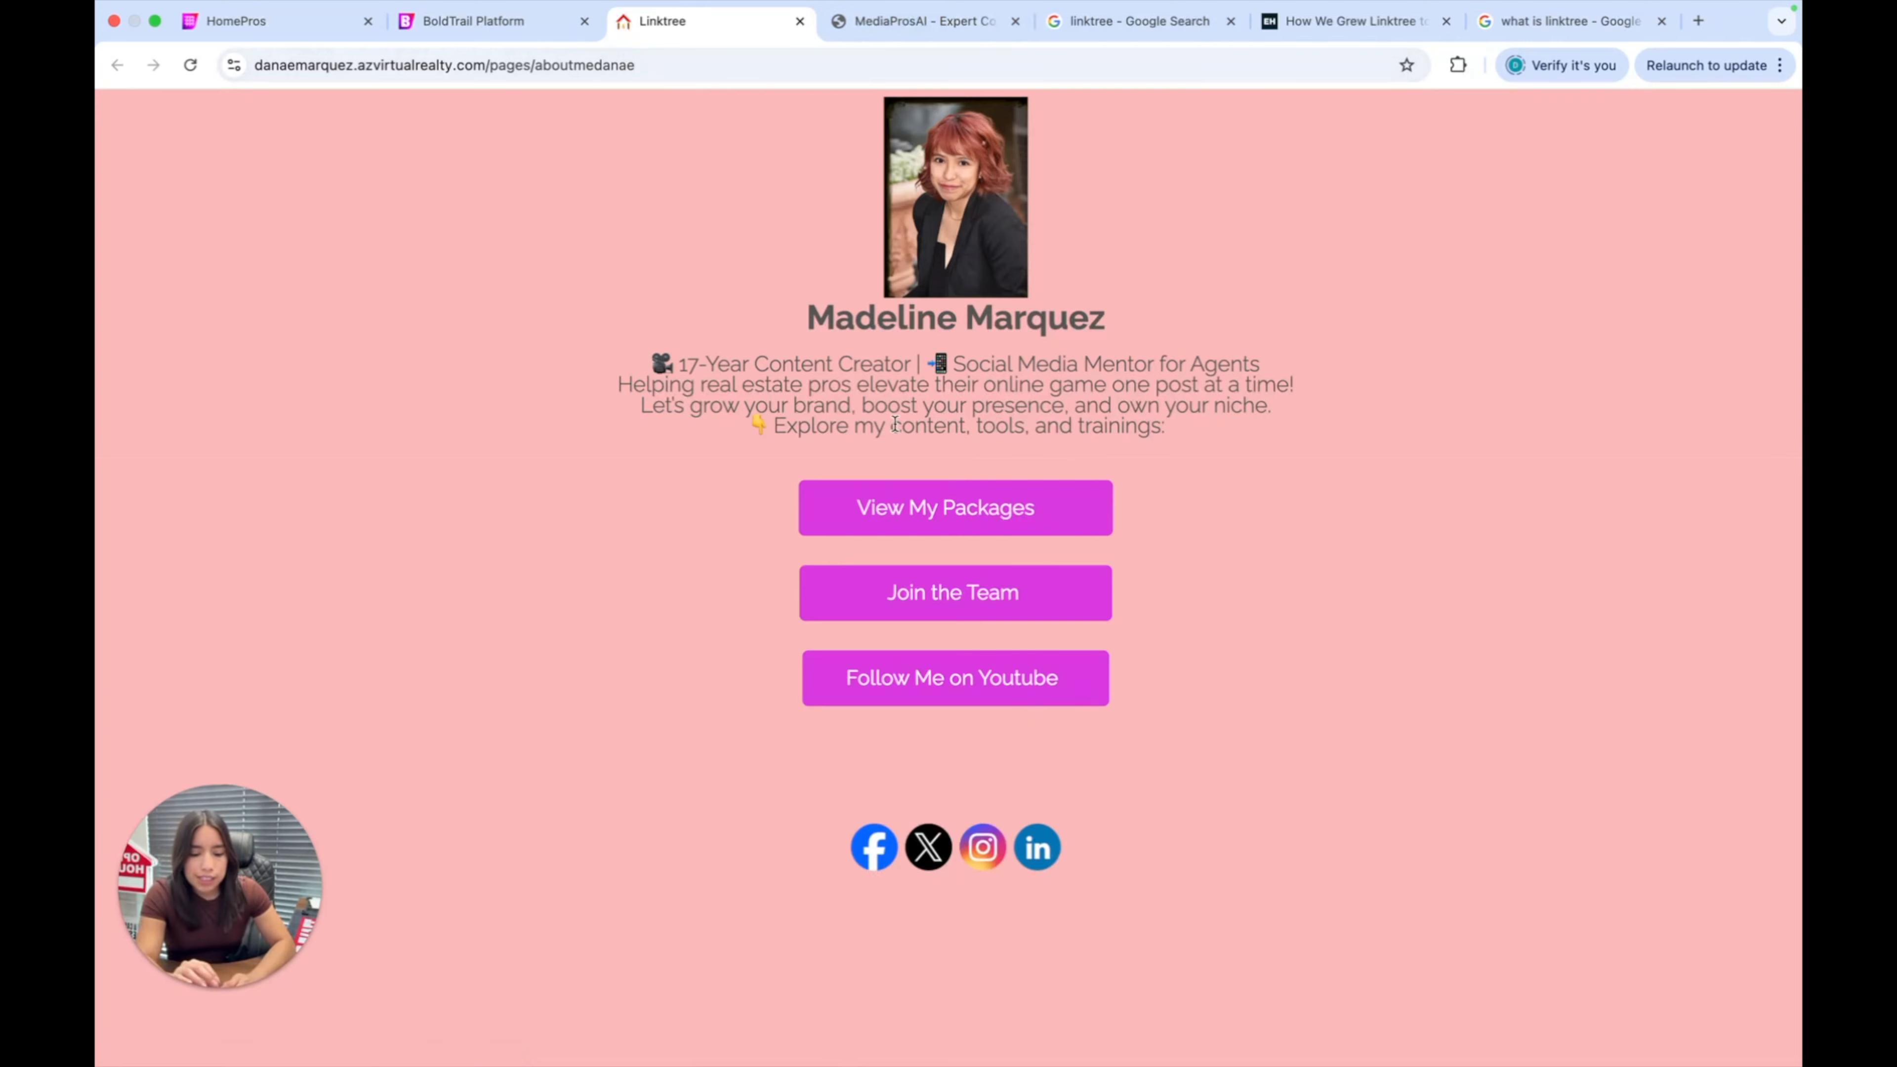
# Return to the BoldTrail Platform tab and open the main Dashboard from the sidebar.
pyautogui.moveTo(750, 165); pyautogui.dragTo(1167, 839)
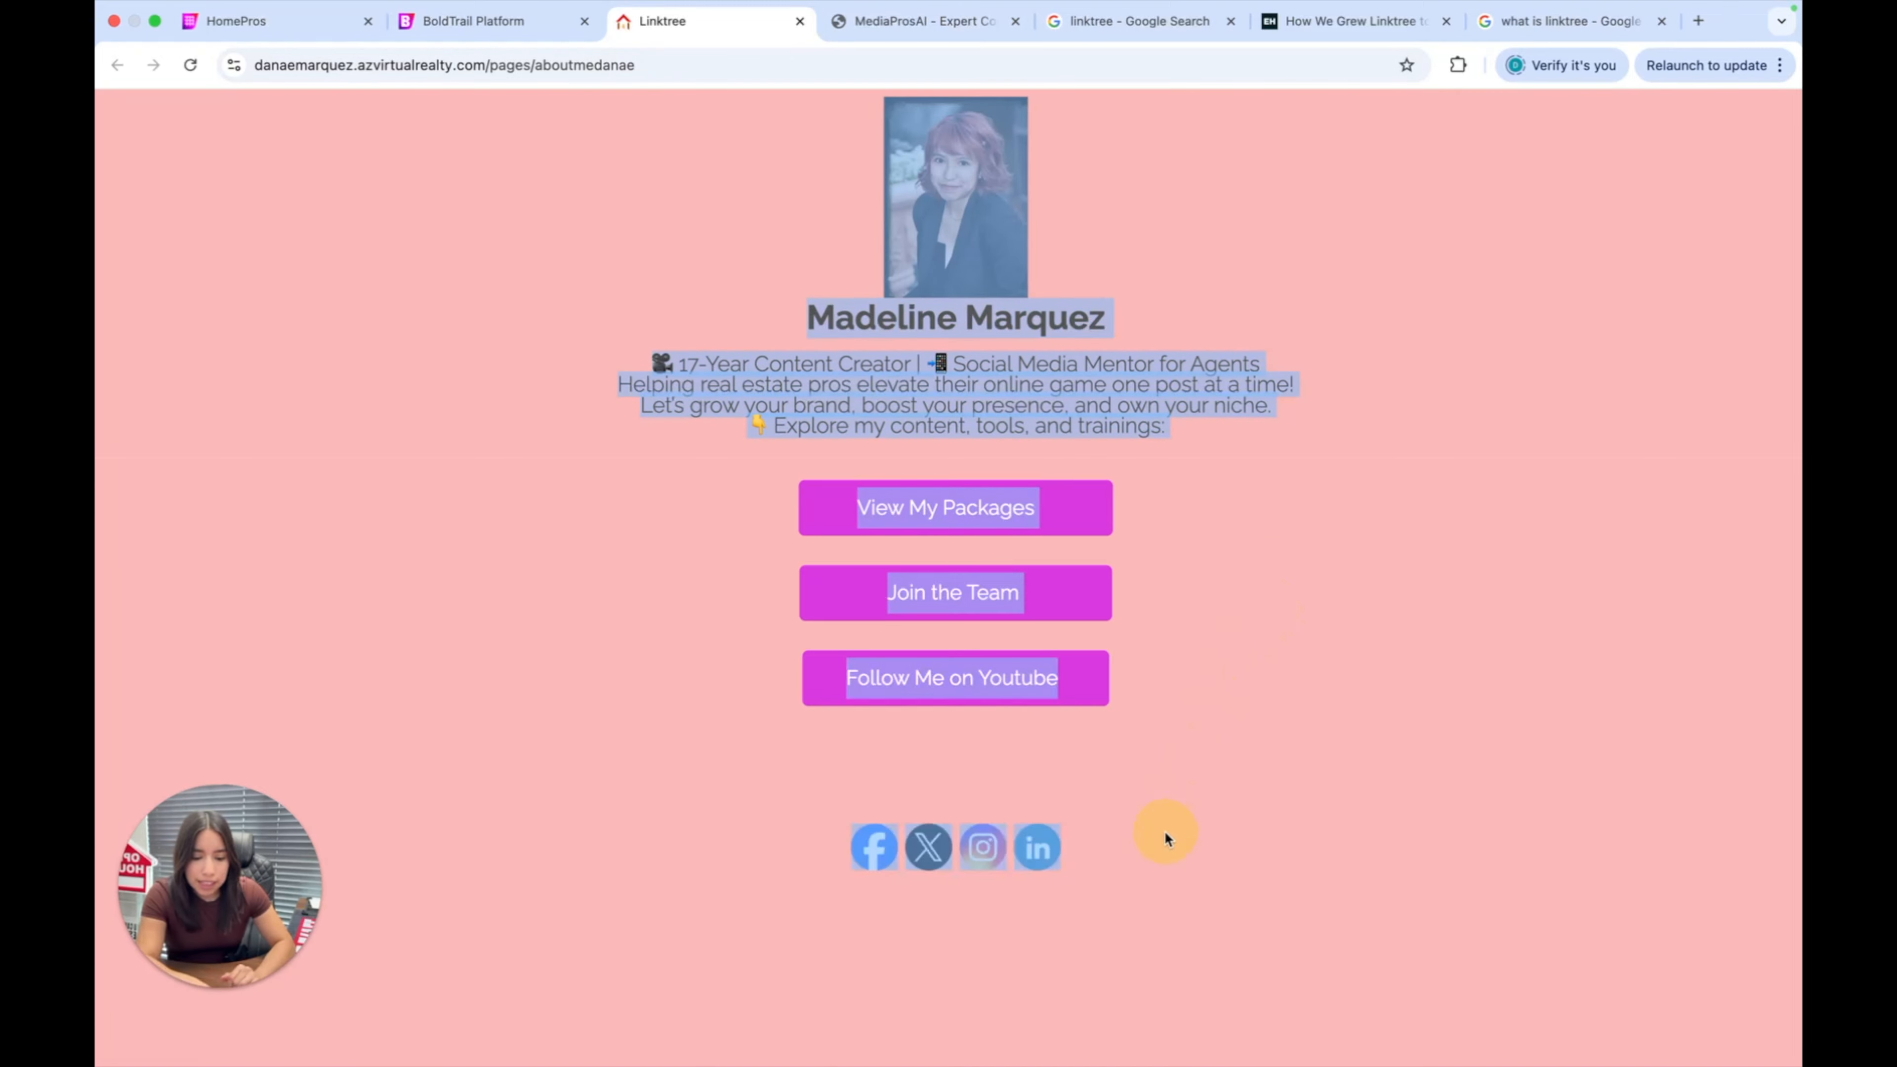
pyautogui.click(1196, 557)
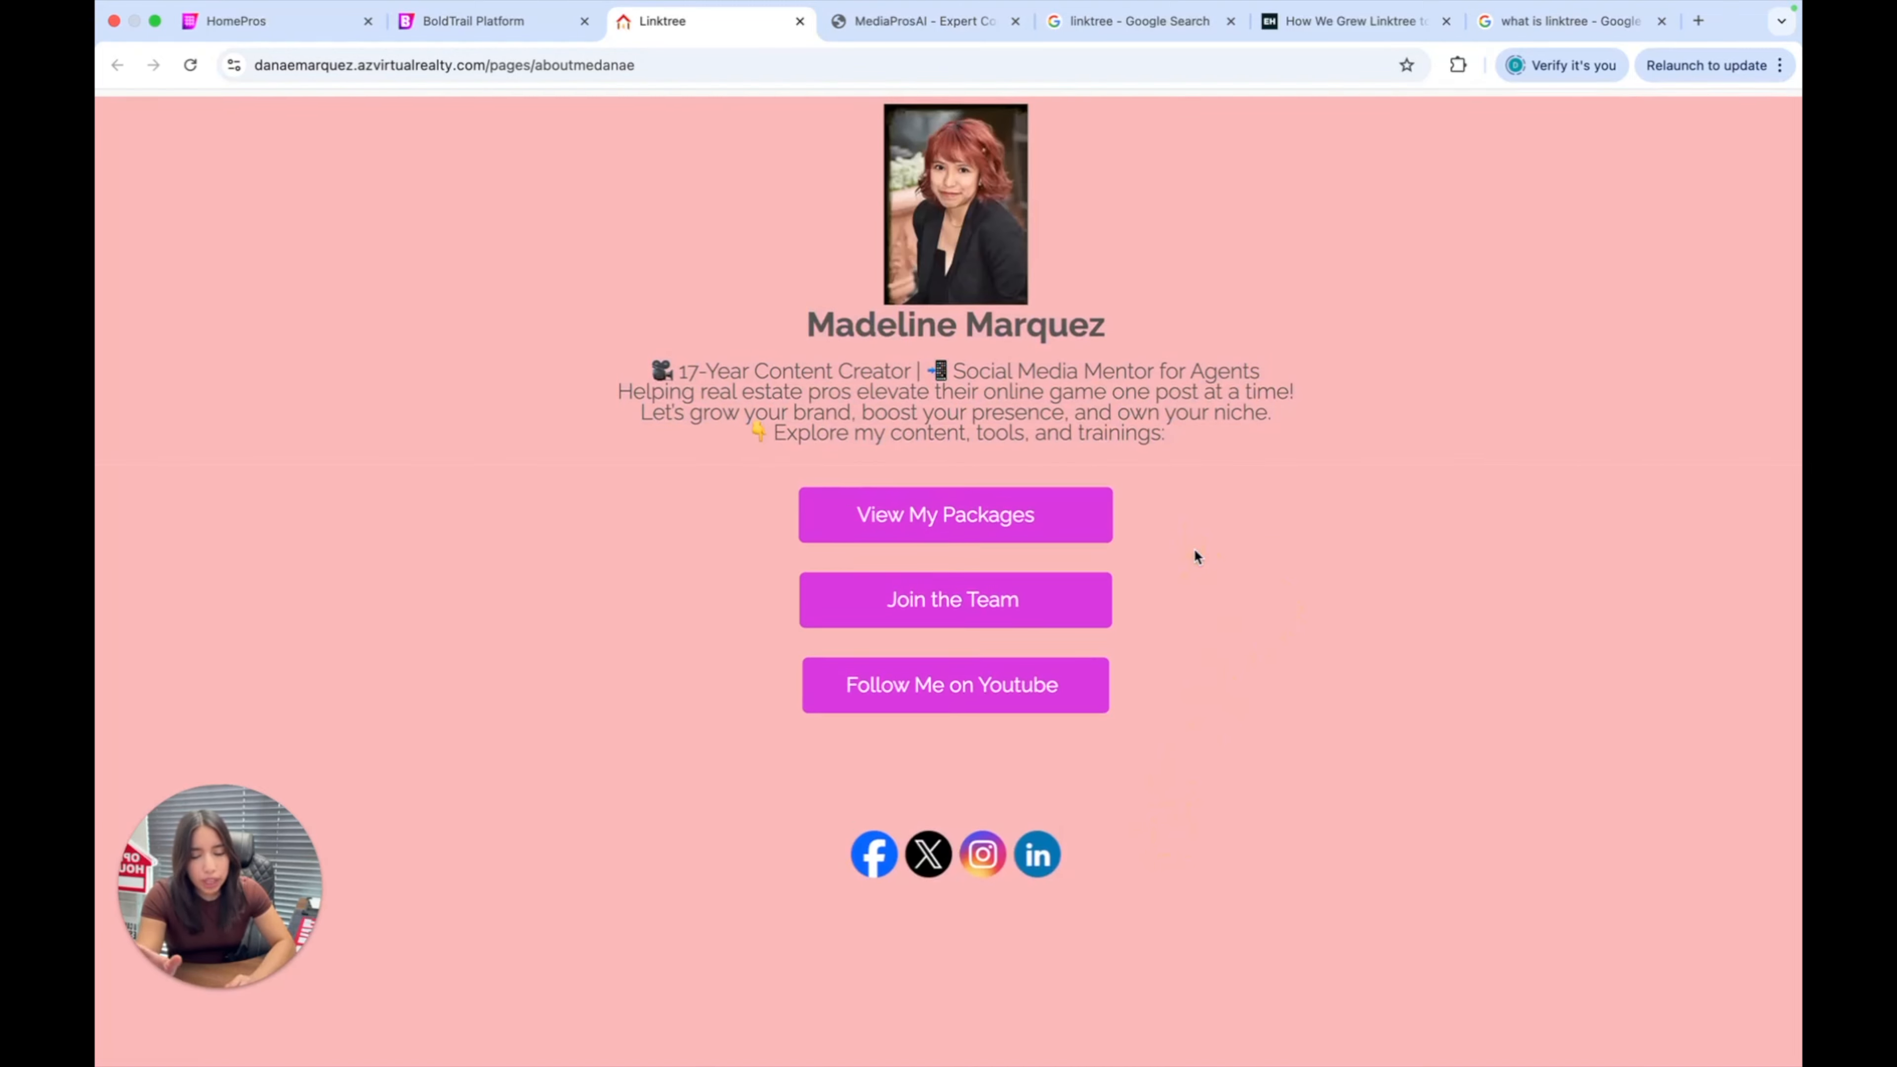
pyautogui.click(503, 22)
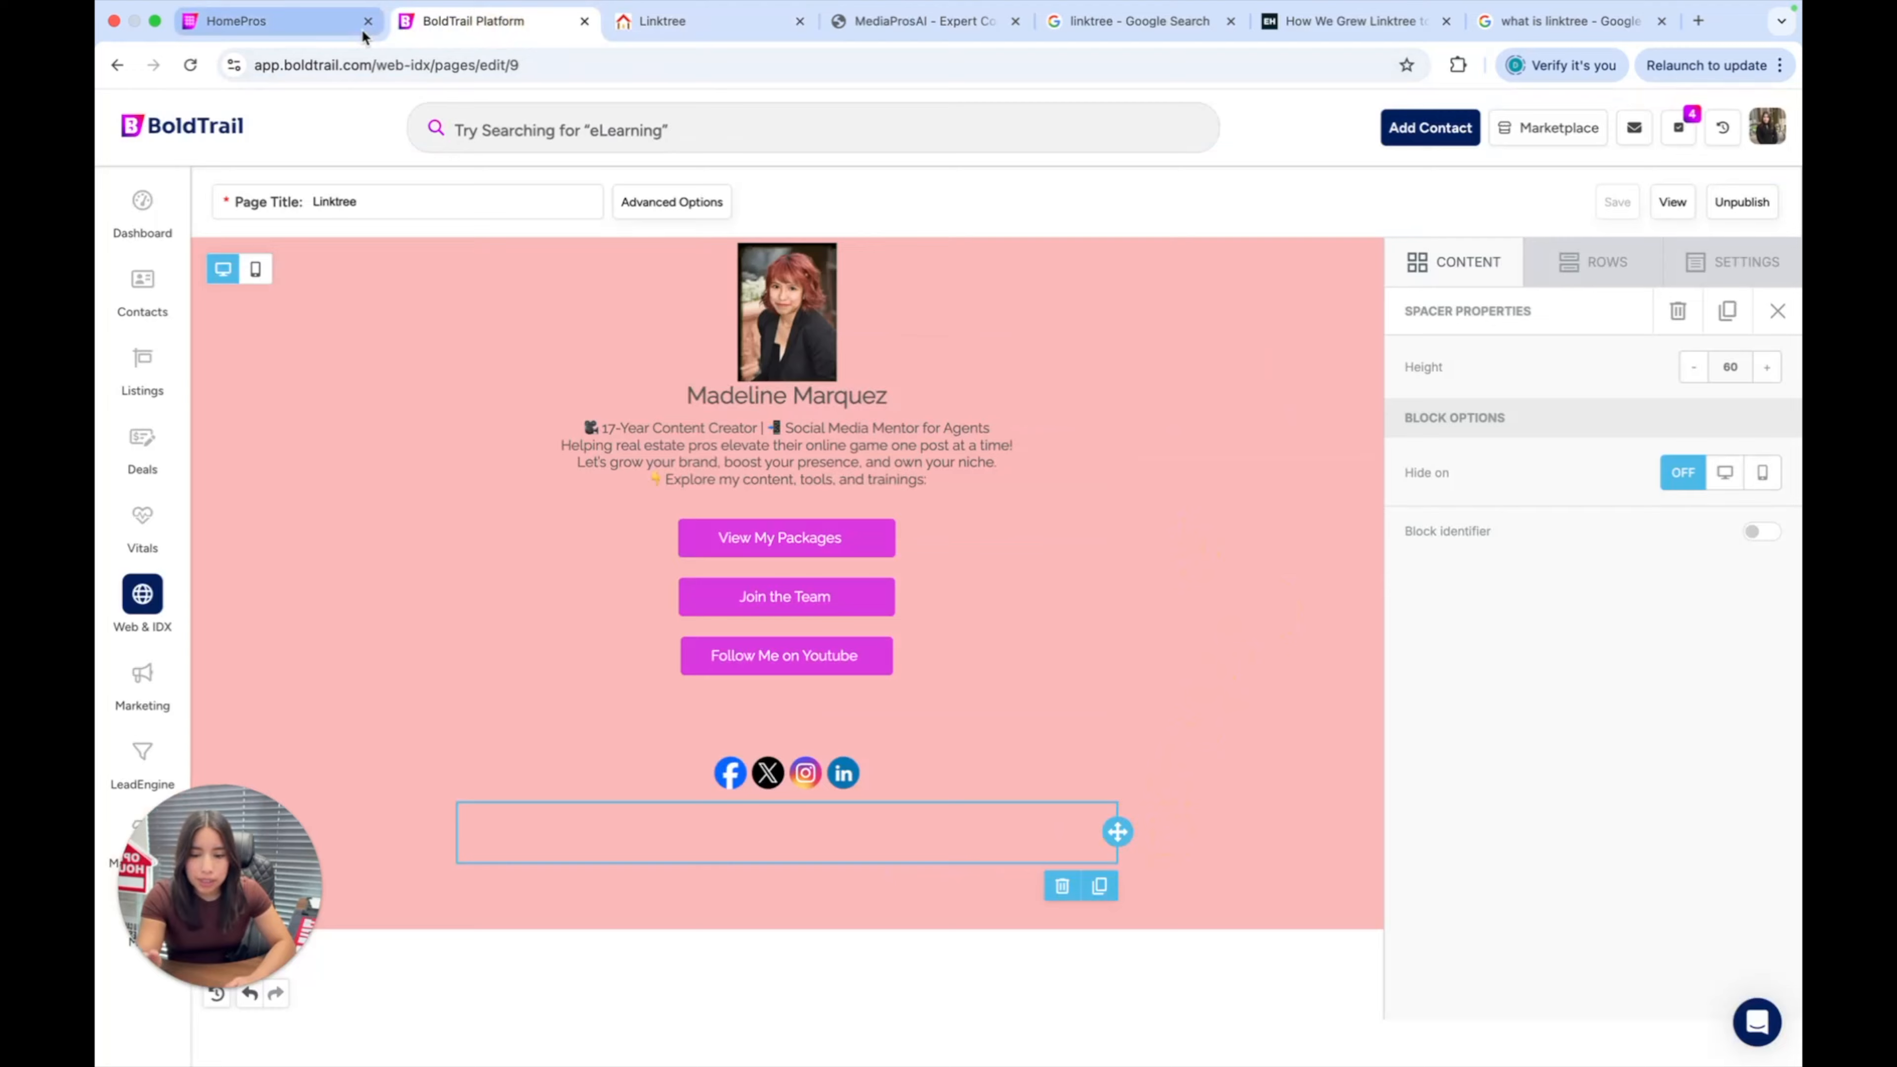
pyautogui.click(288, 22)
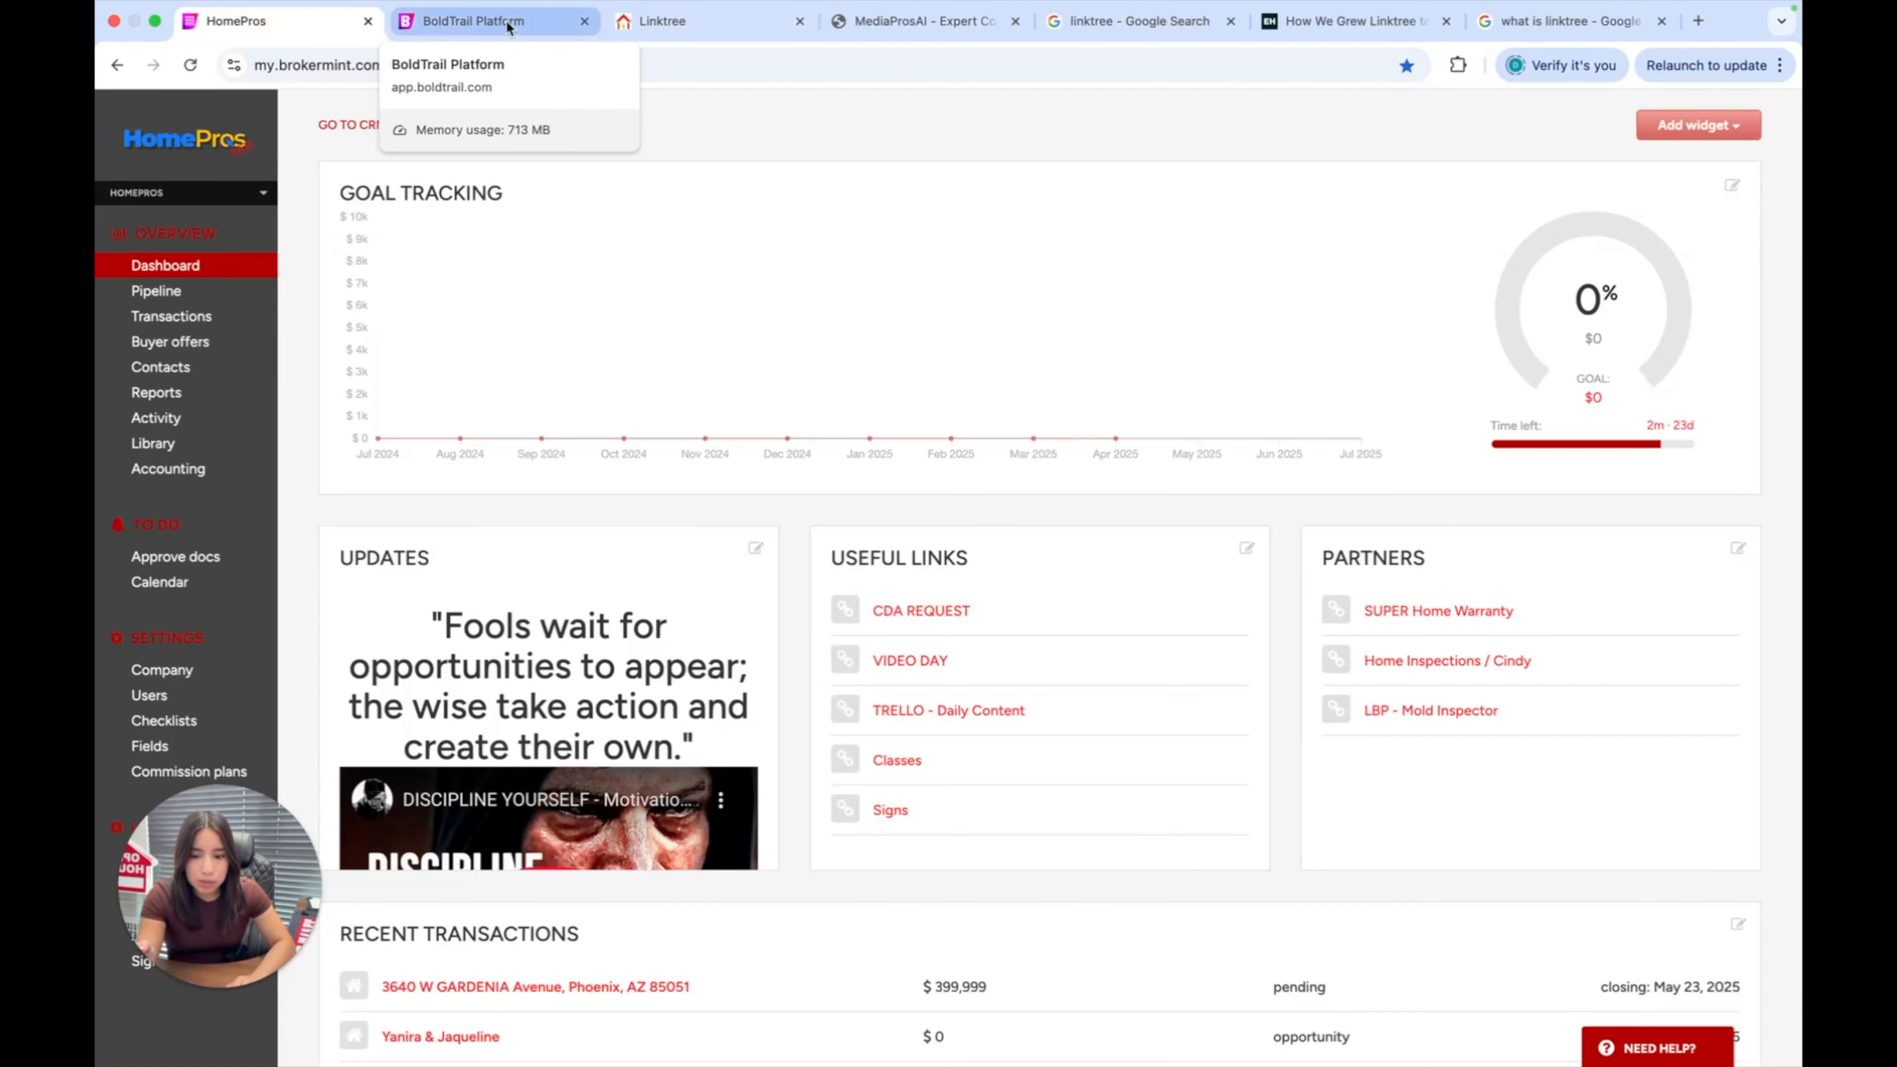
pyautogui.click(508, 22)
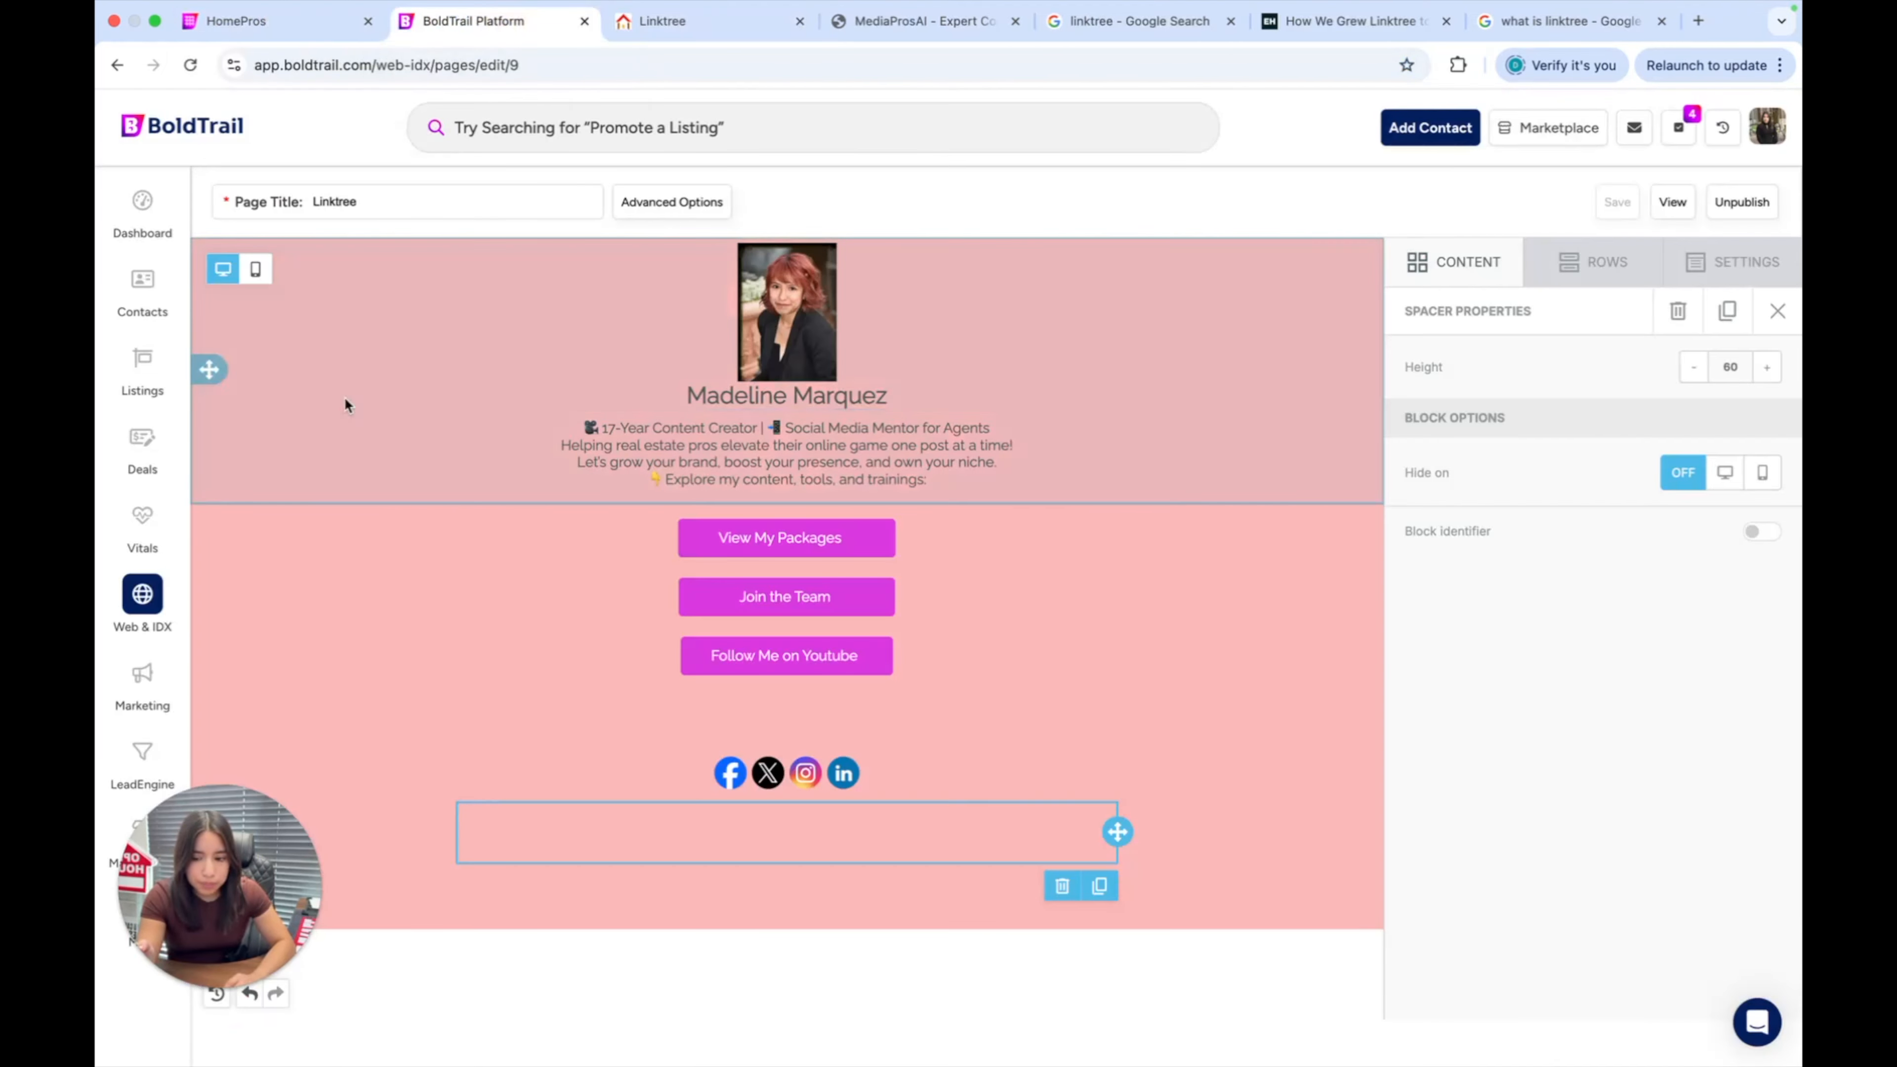
pyautogui.click(149, 224)
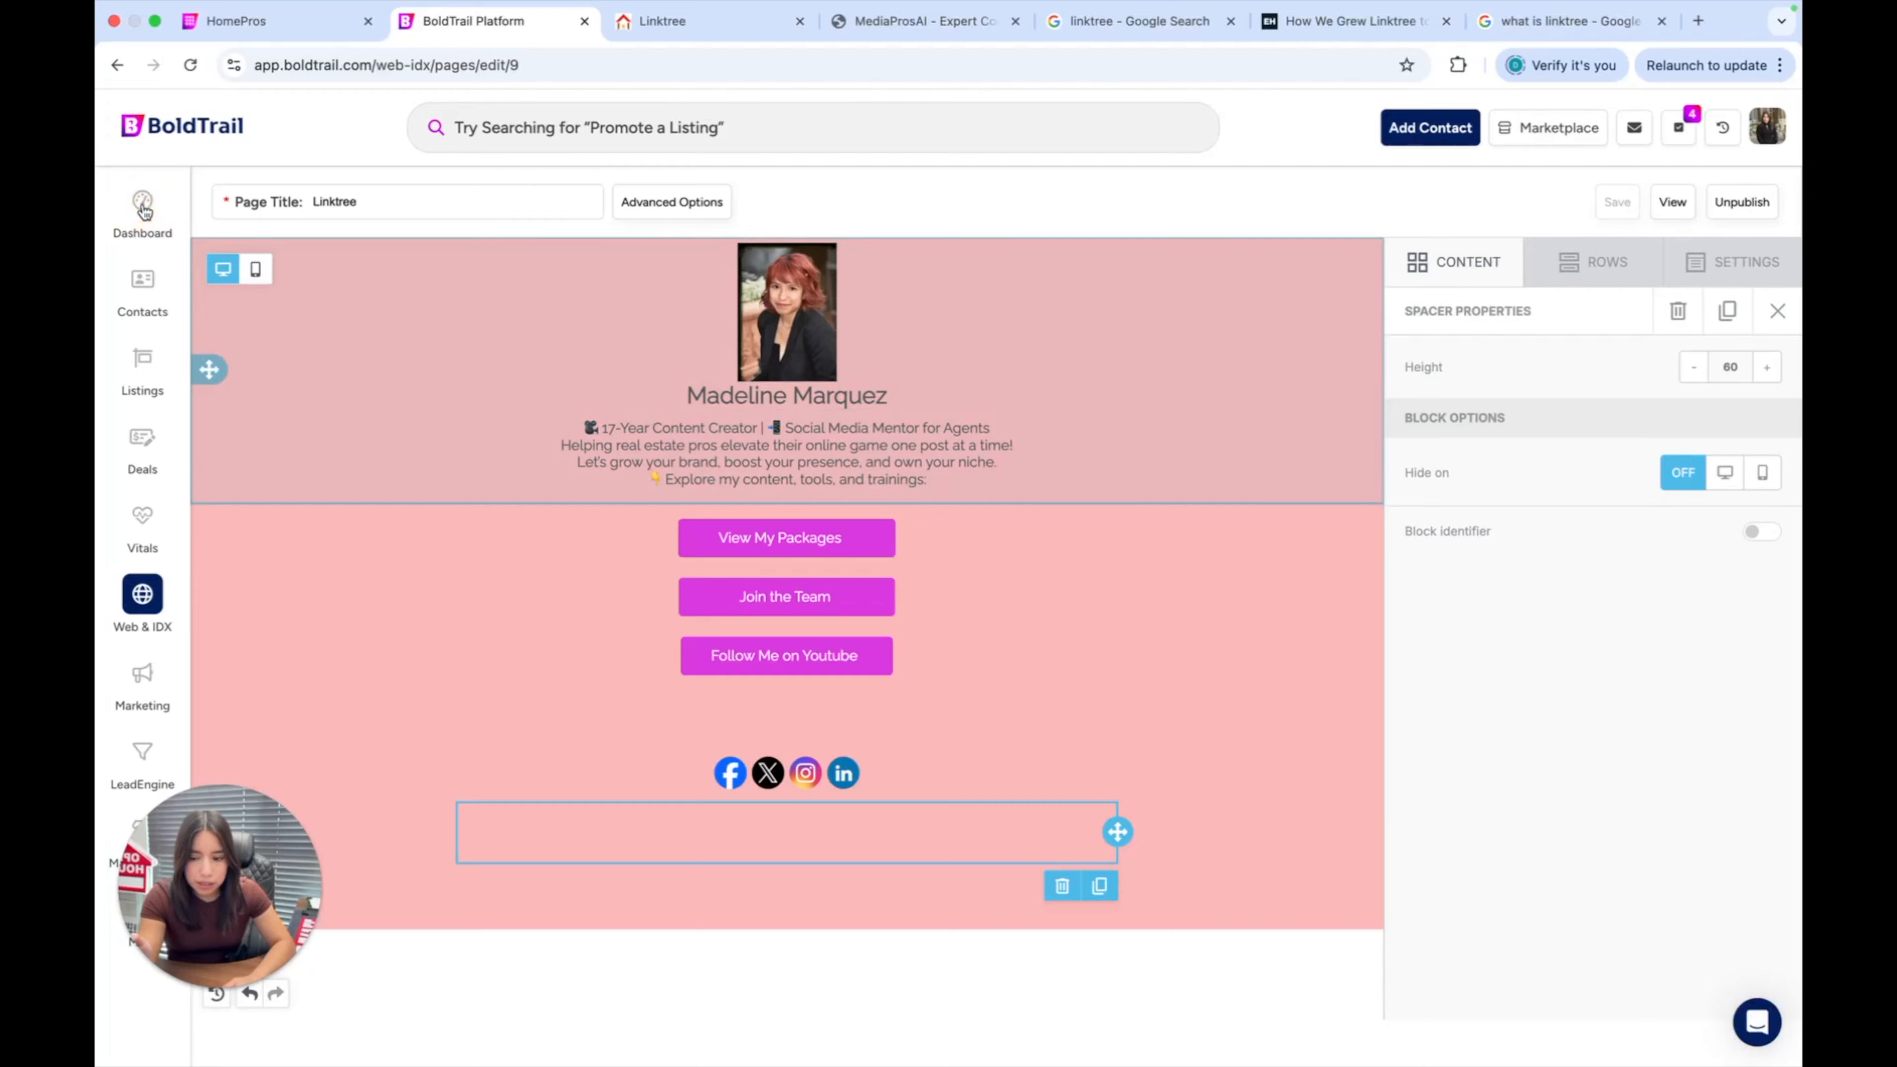
pyautogui.scroll(-2, 517, 518)
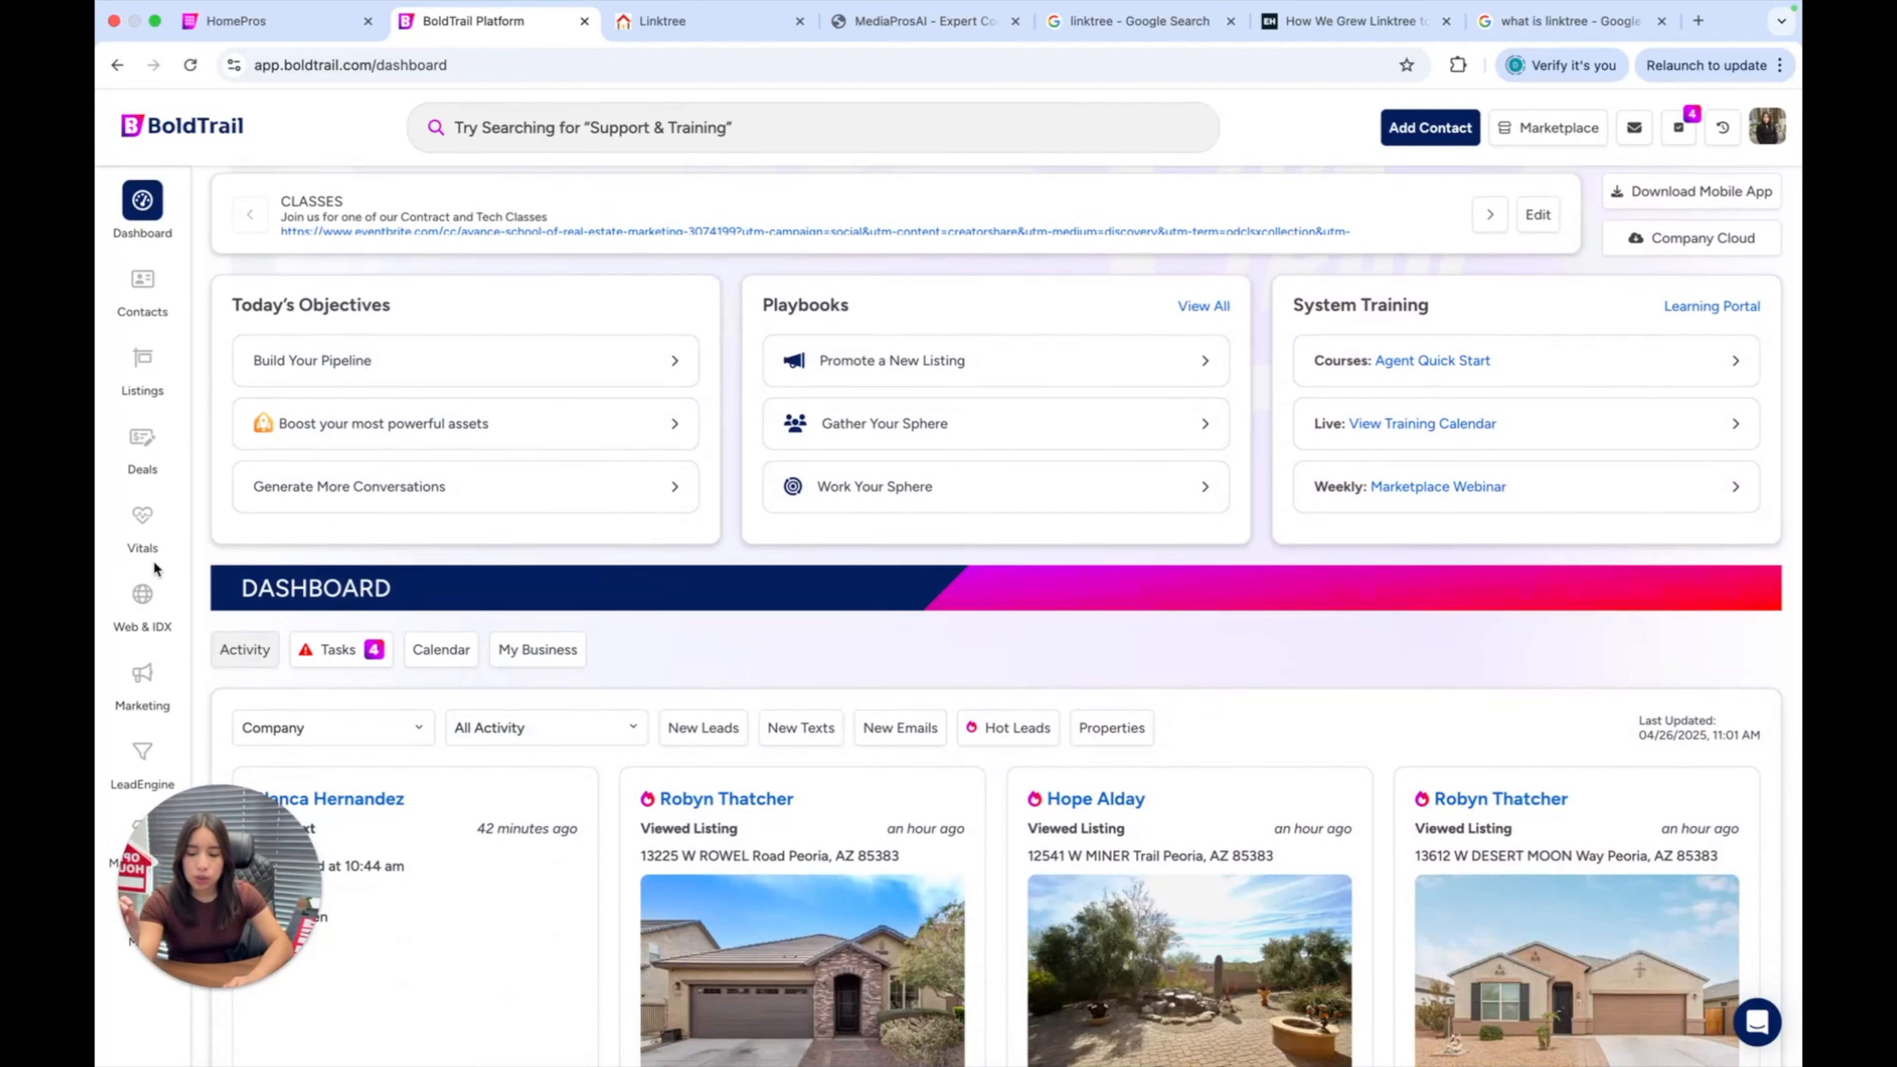
pyautogui.click(144, 597)
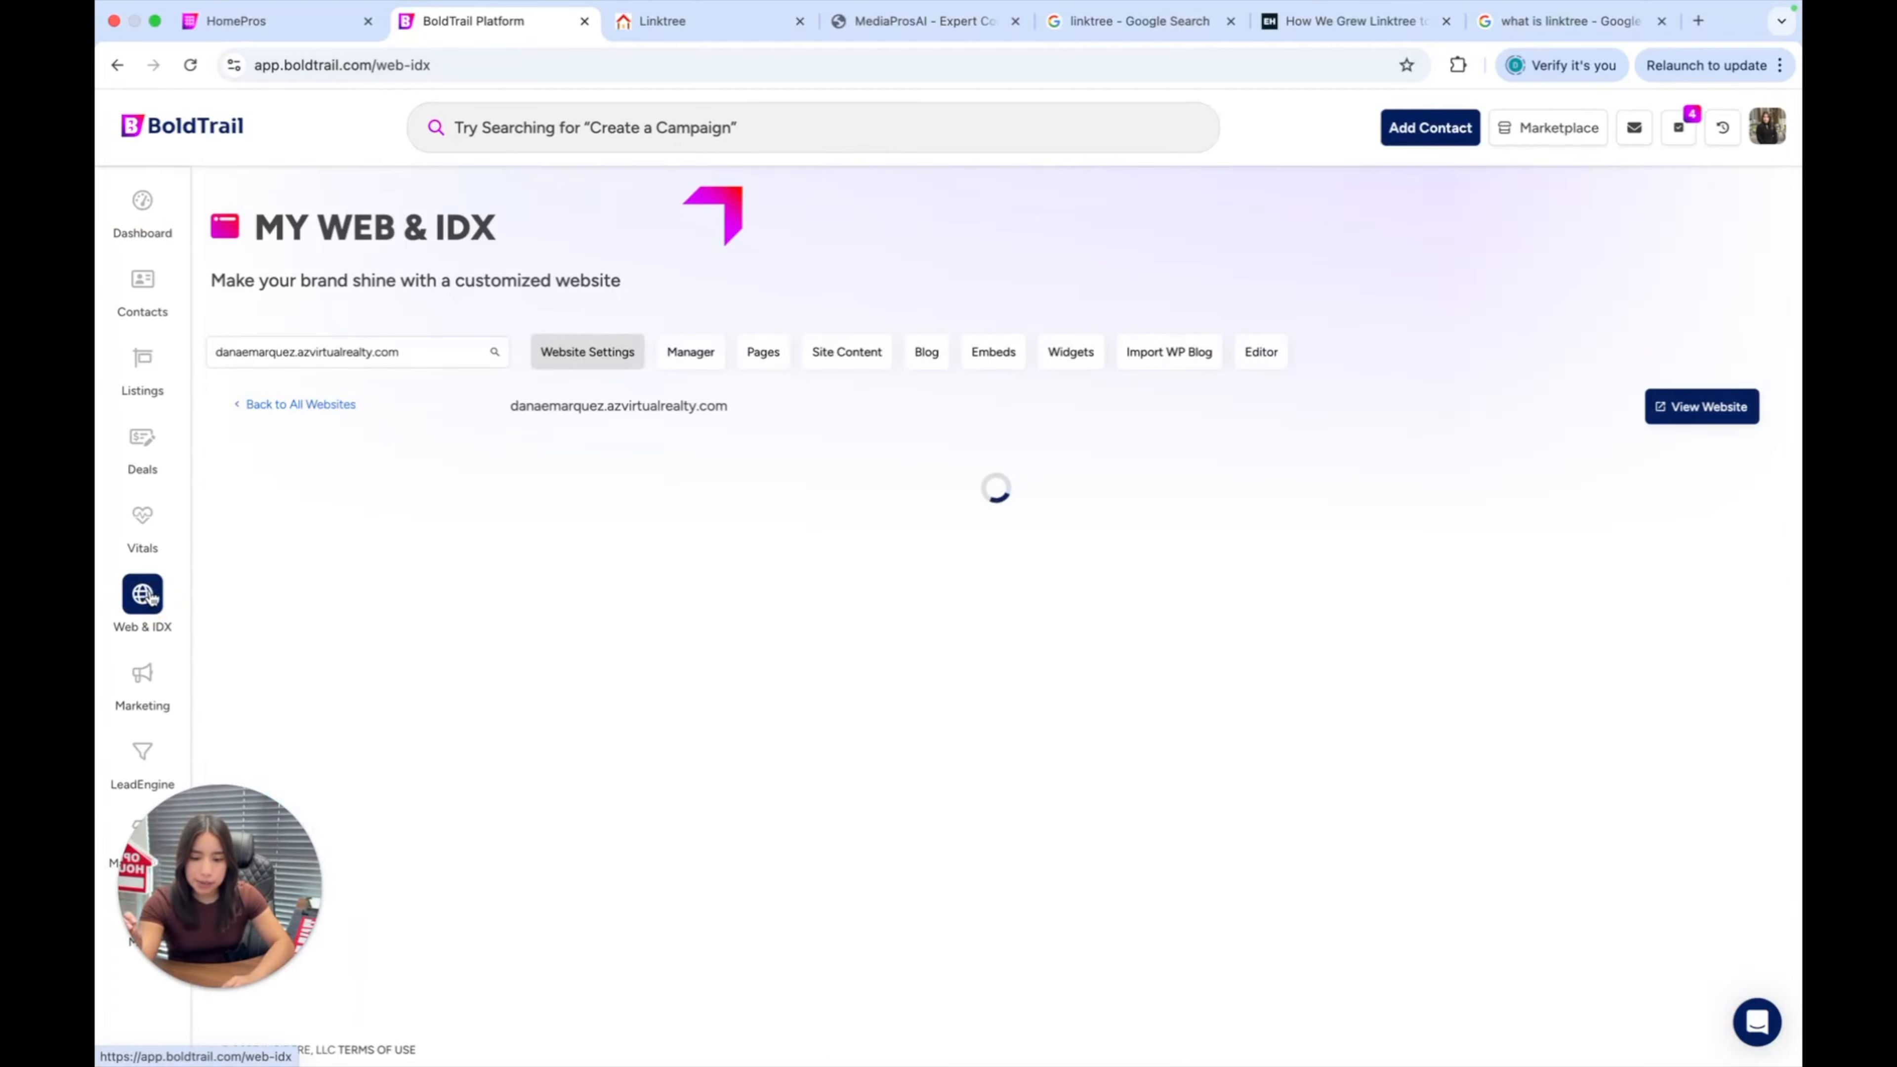
pyautogui.scroll(-3, 553, 463)
pyautogui.scroll(-1, 550, 463)
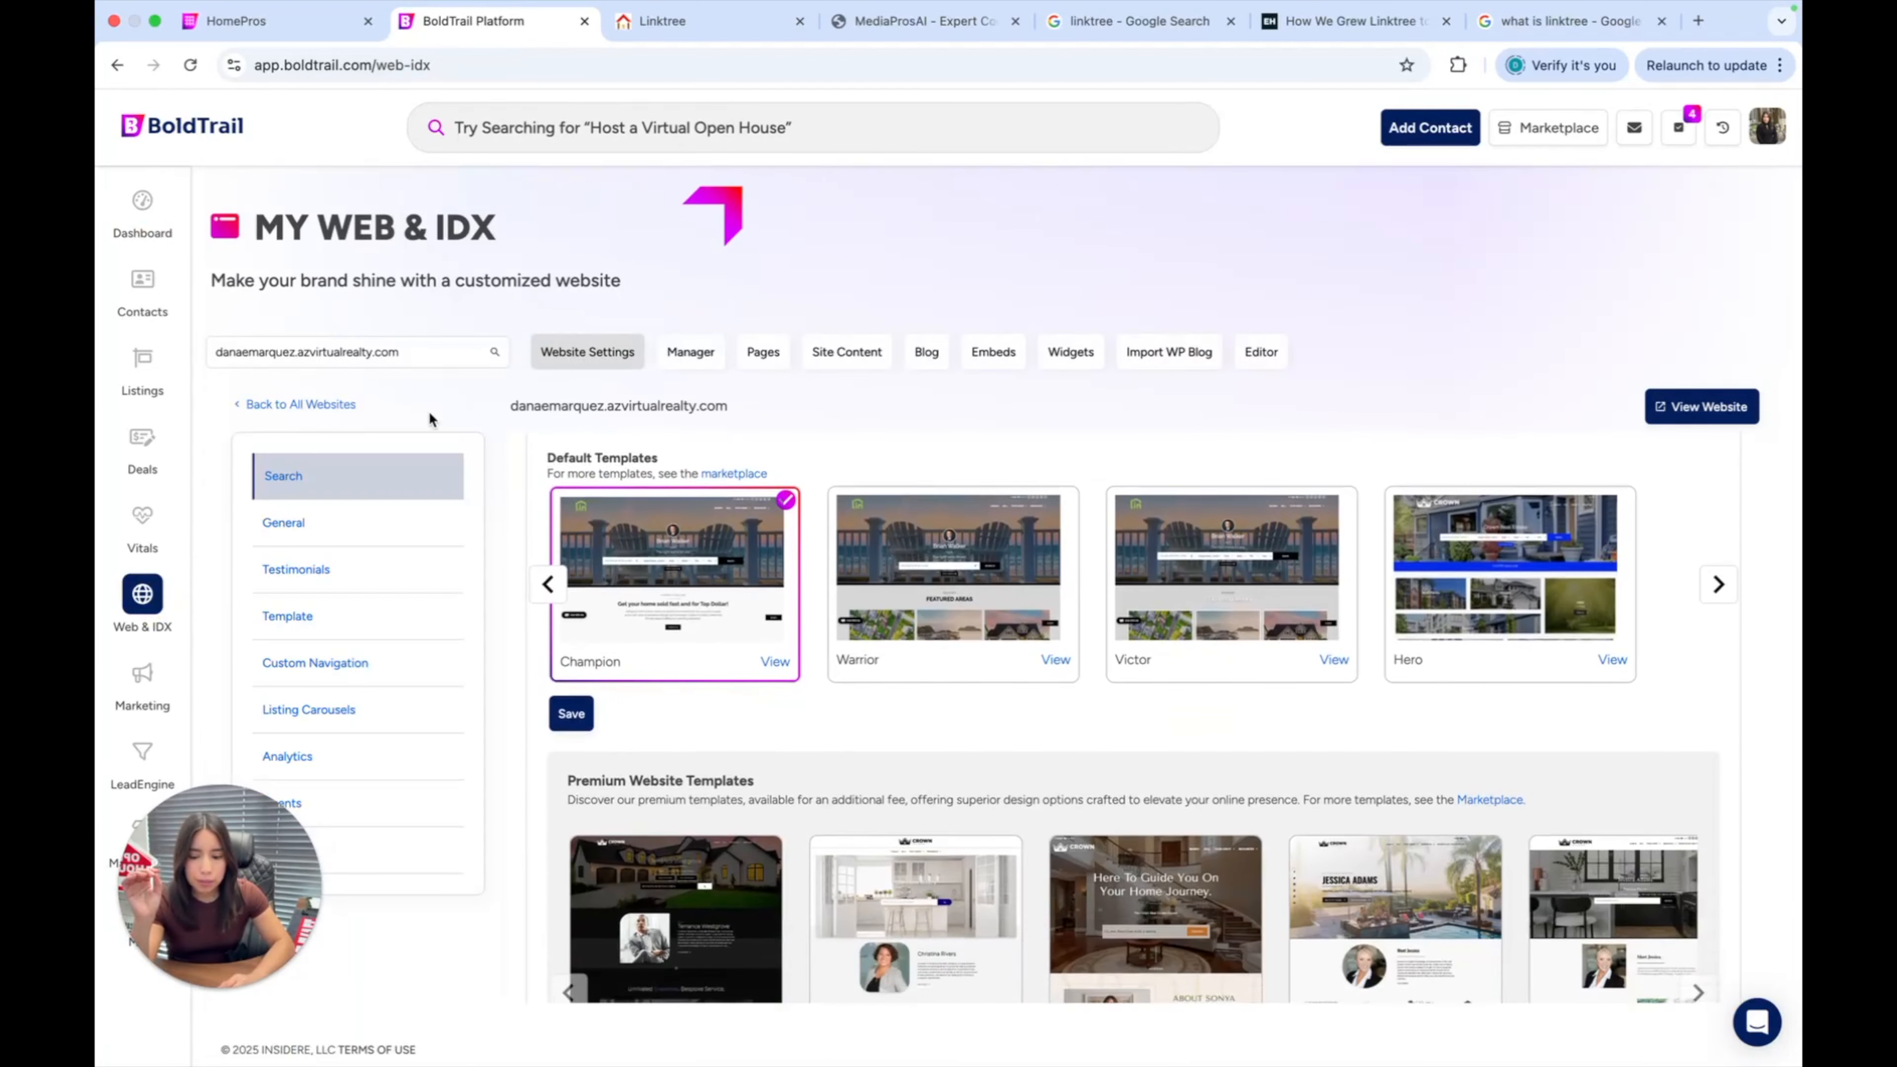
pyautogui.click(770, 351)
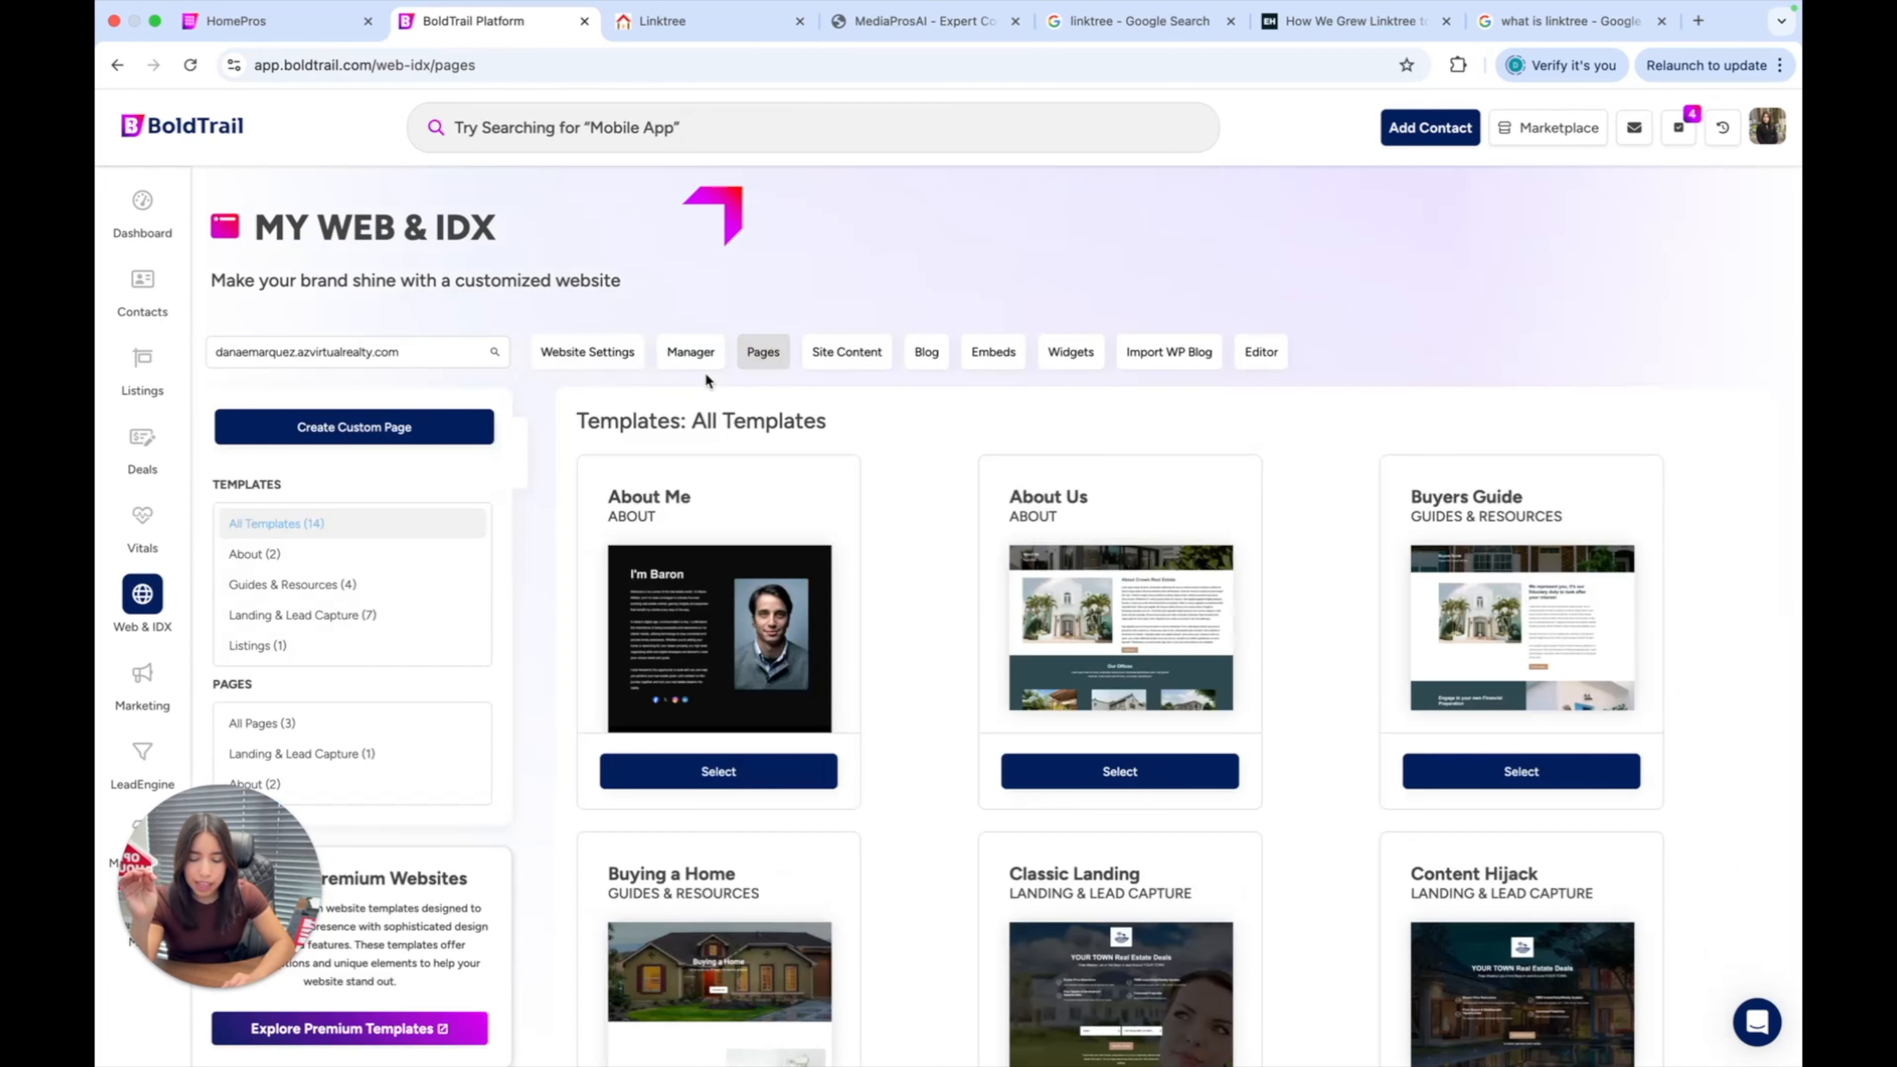
pyautogui.scroll(-5, 706, 373)
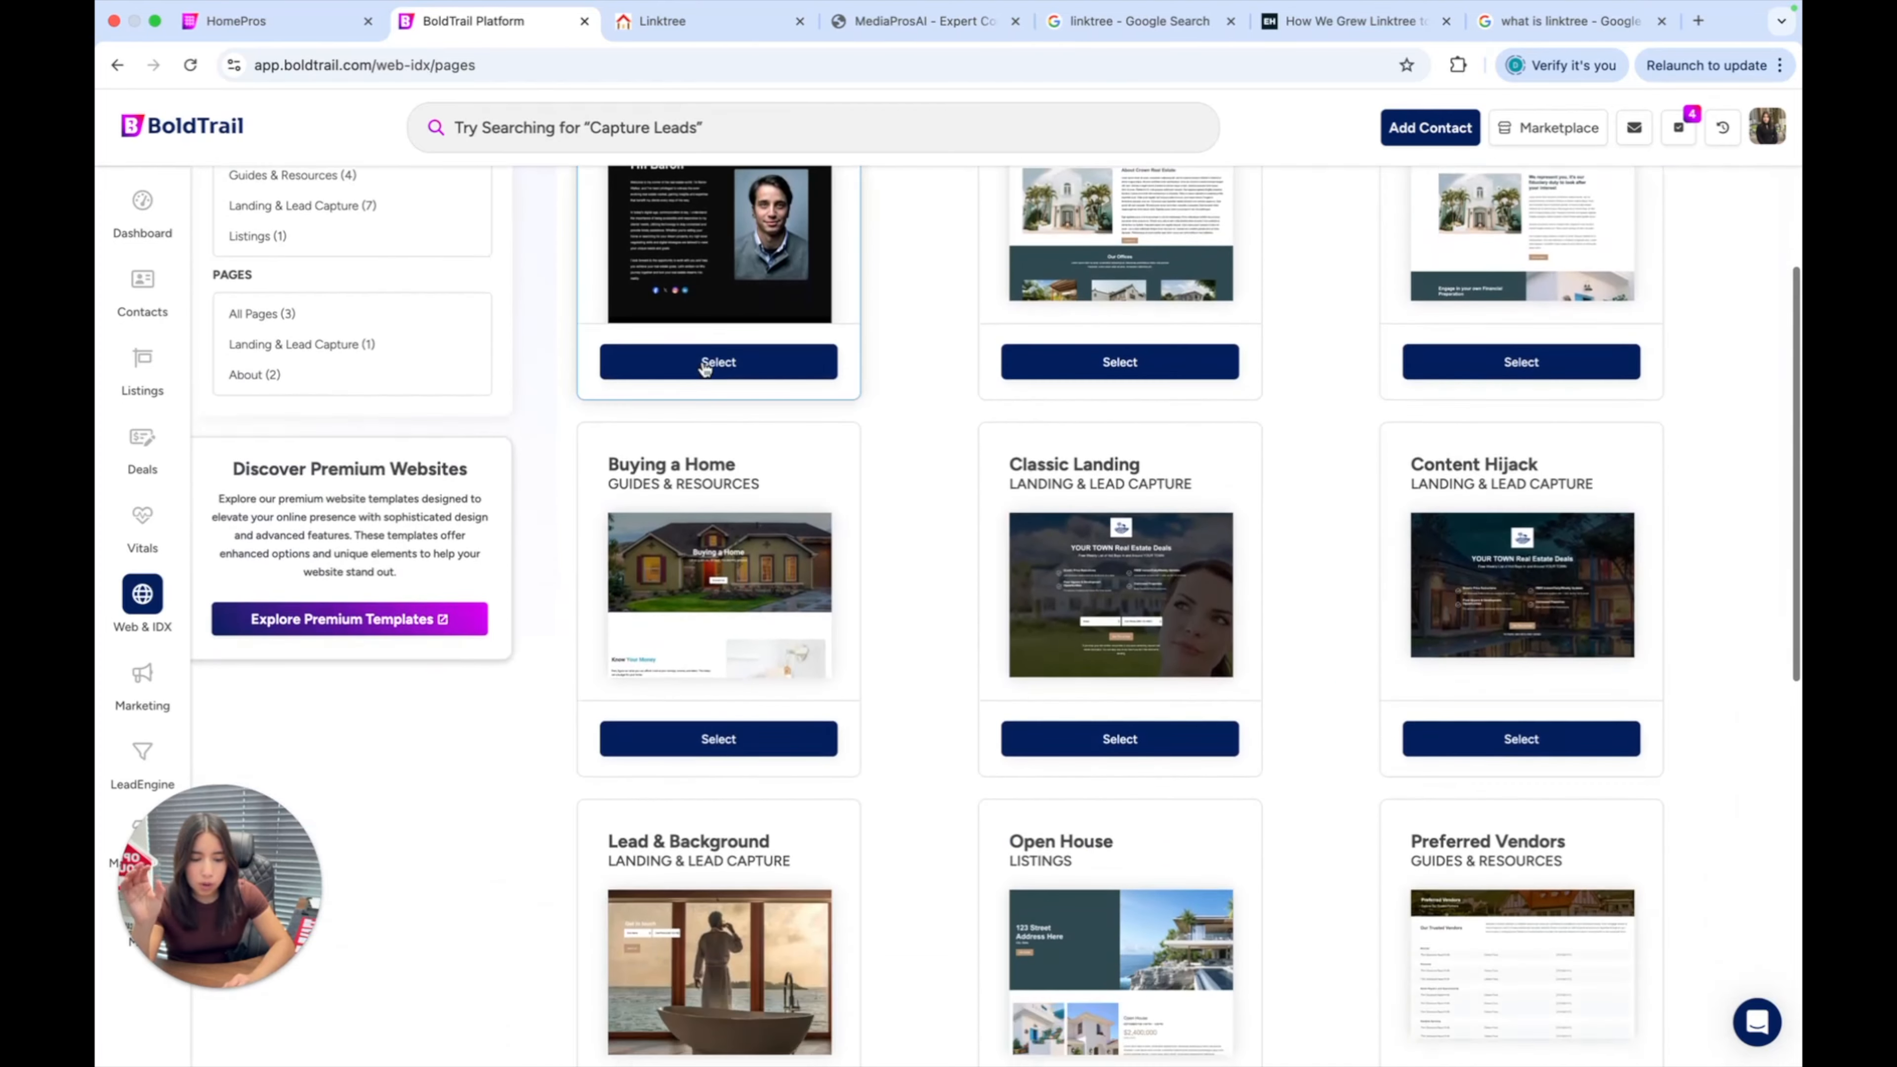
pyautogui.scroll(-4, 707, 367)
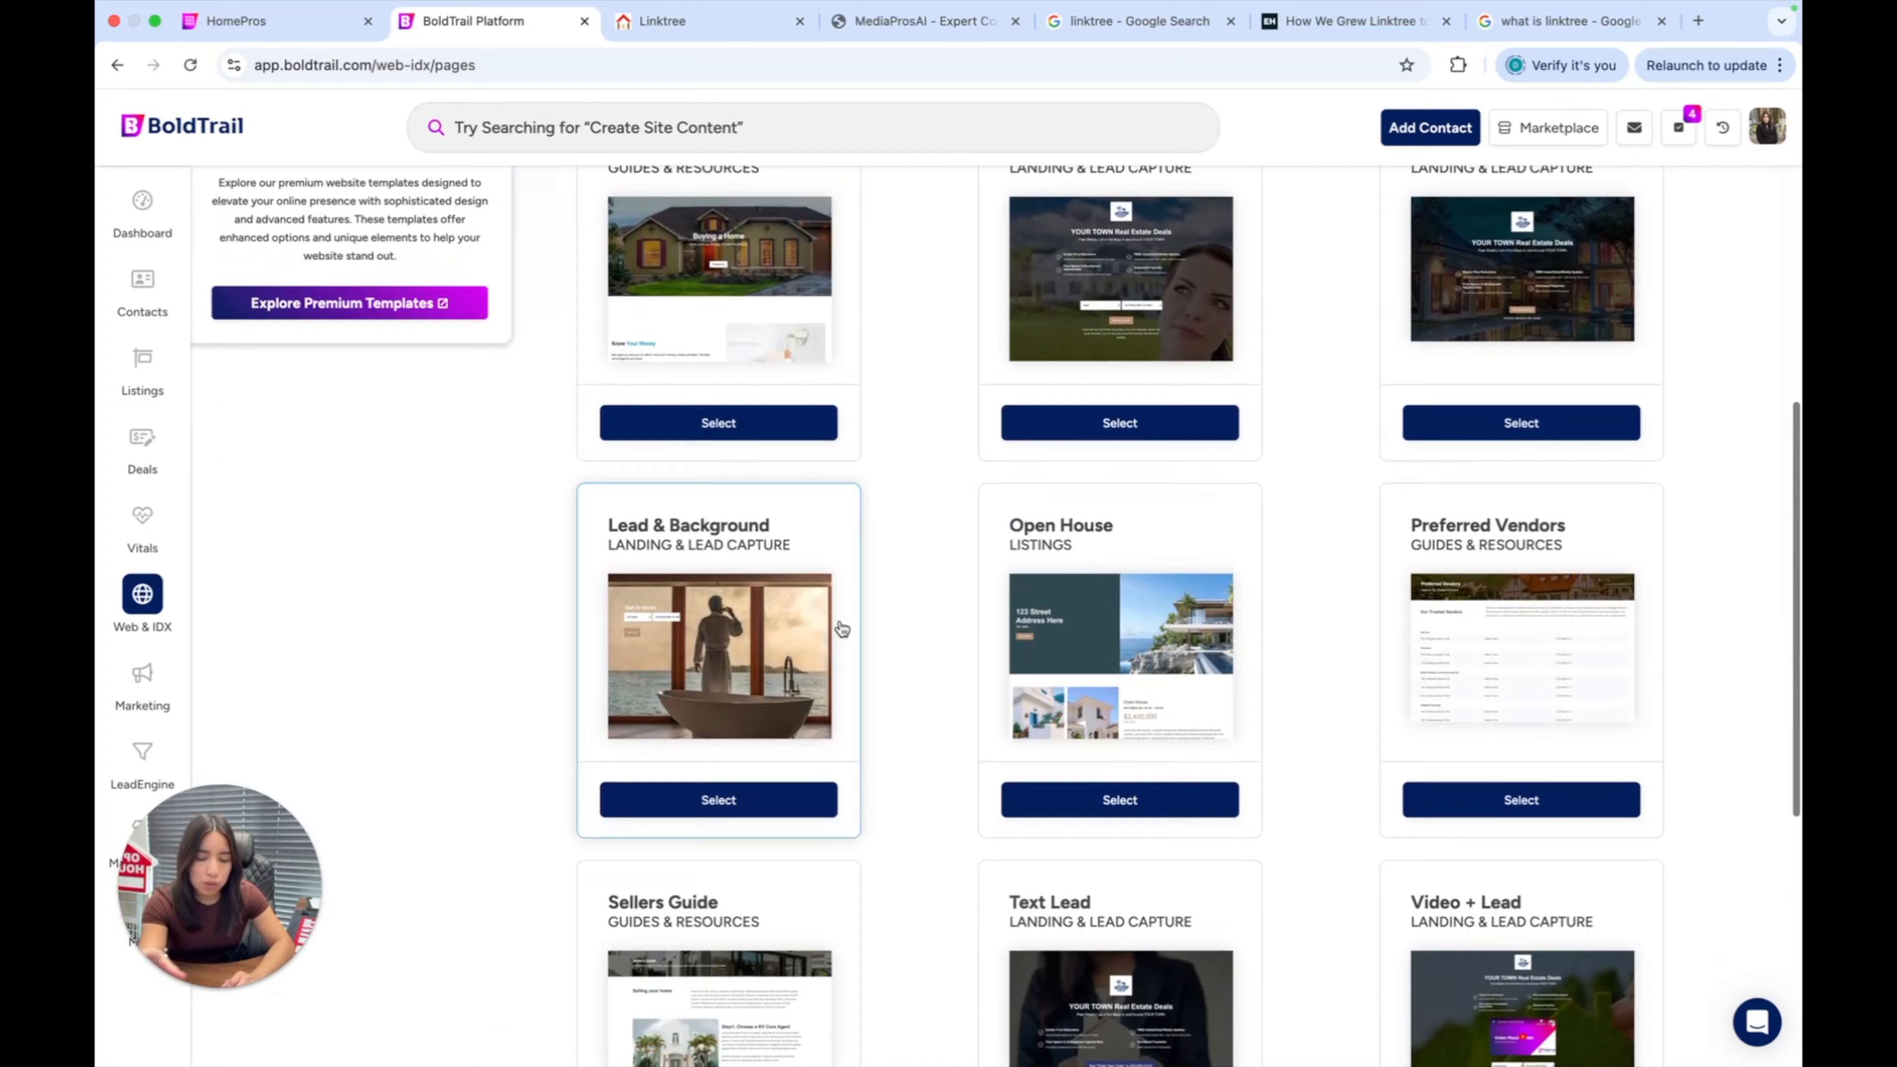
pyautogui.scroll(-8, 842, 629)
pyautogui.scroll(14, 842, 629)
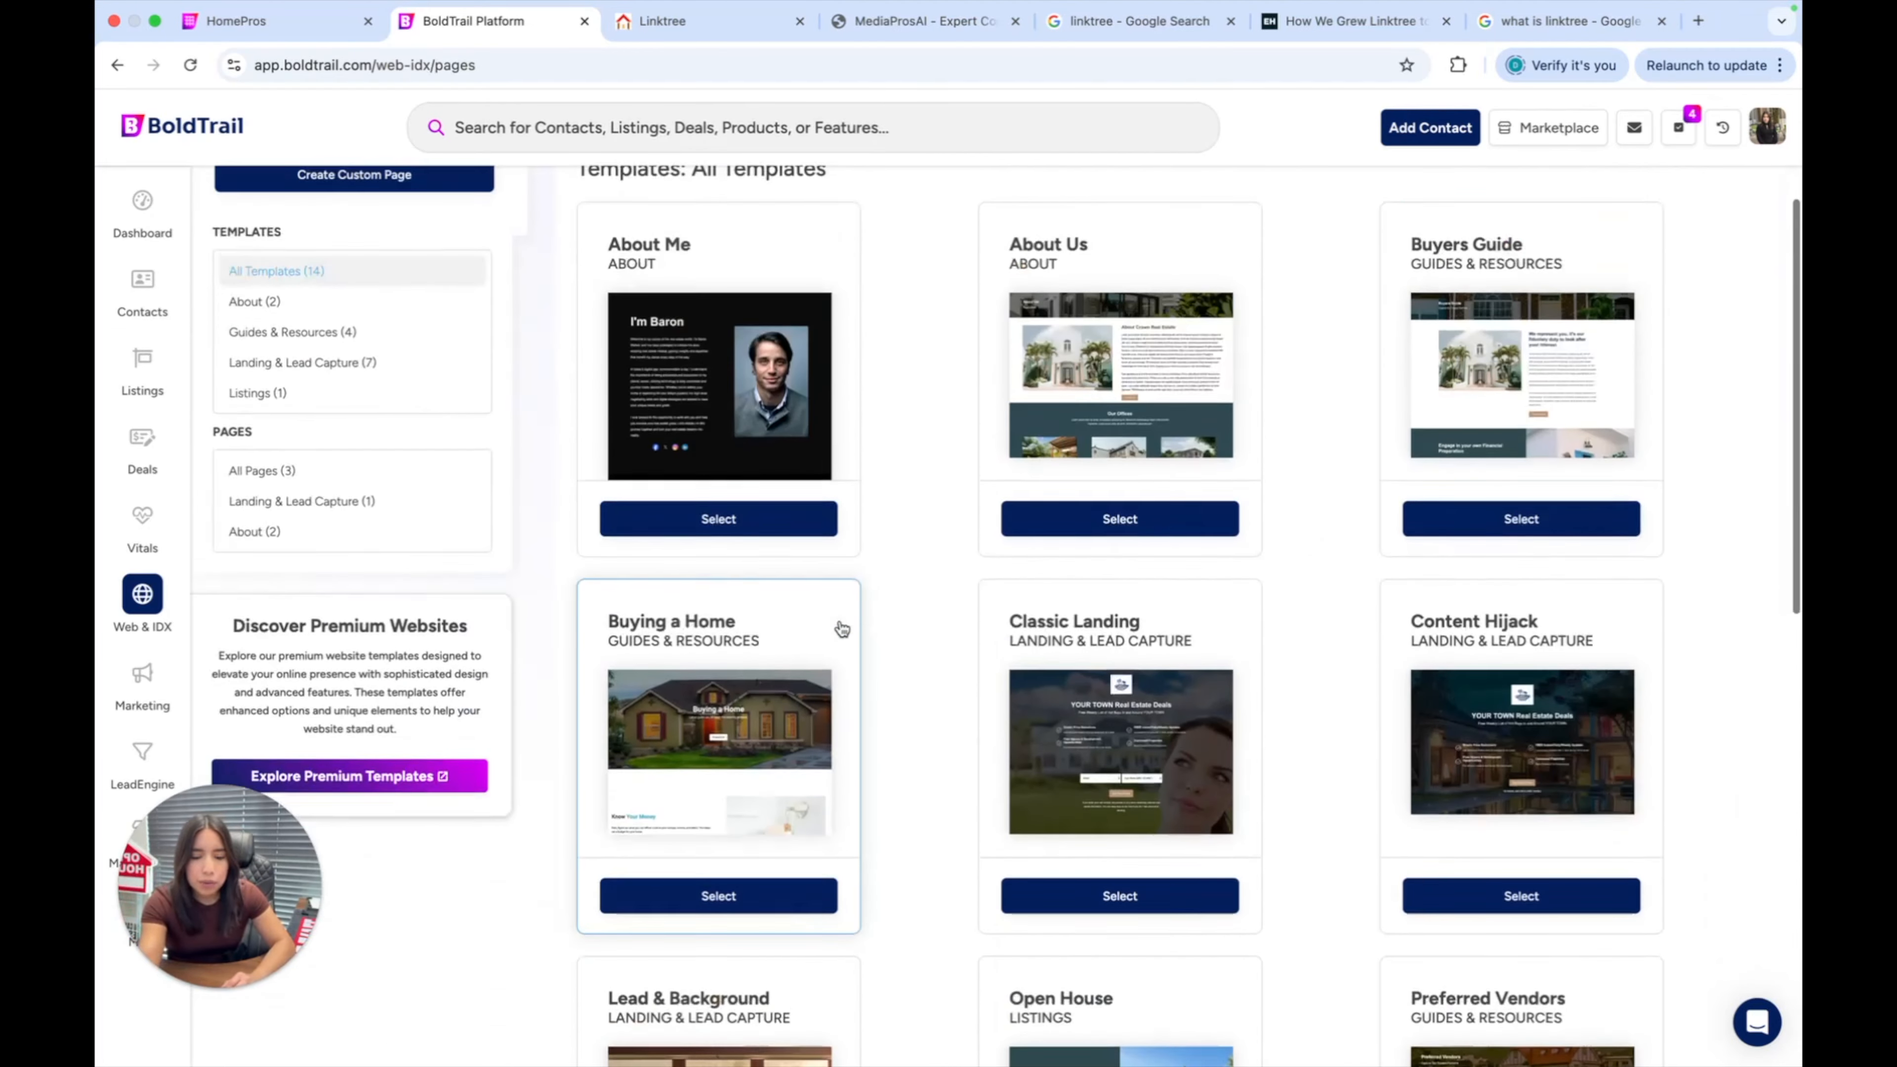
pyautogui.scroll(3, 842, 629)
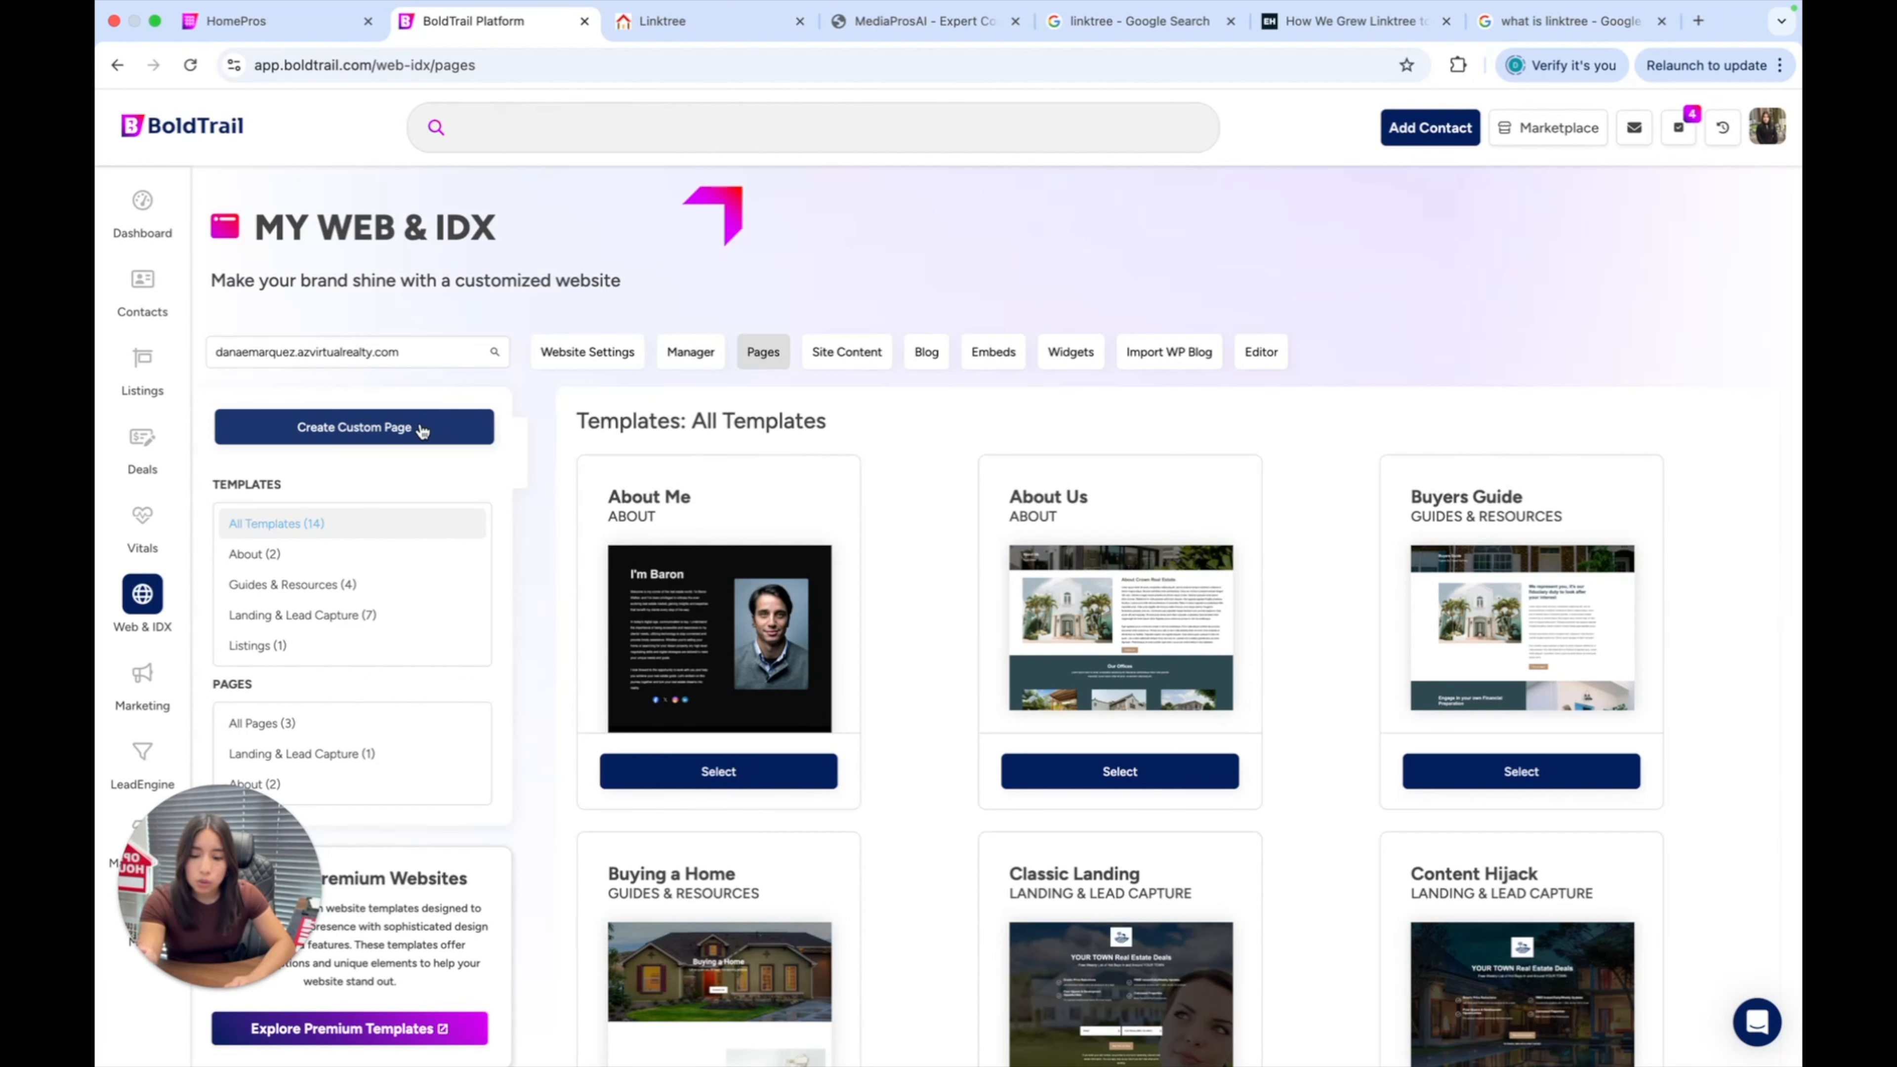
# Create a custom page from scratch and title it 'About me'.
pyautogui.click(401, 423)
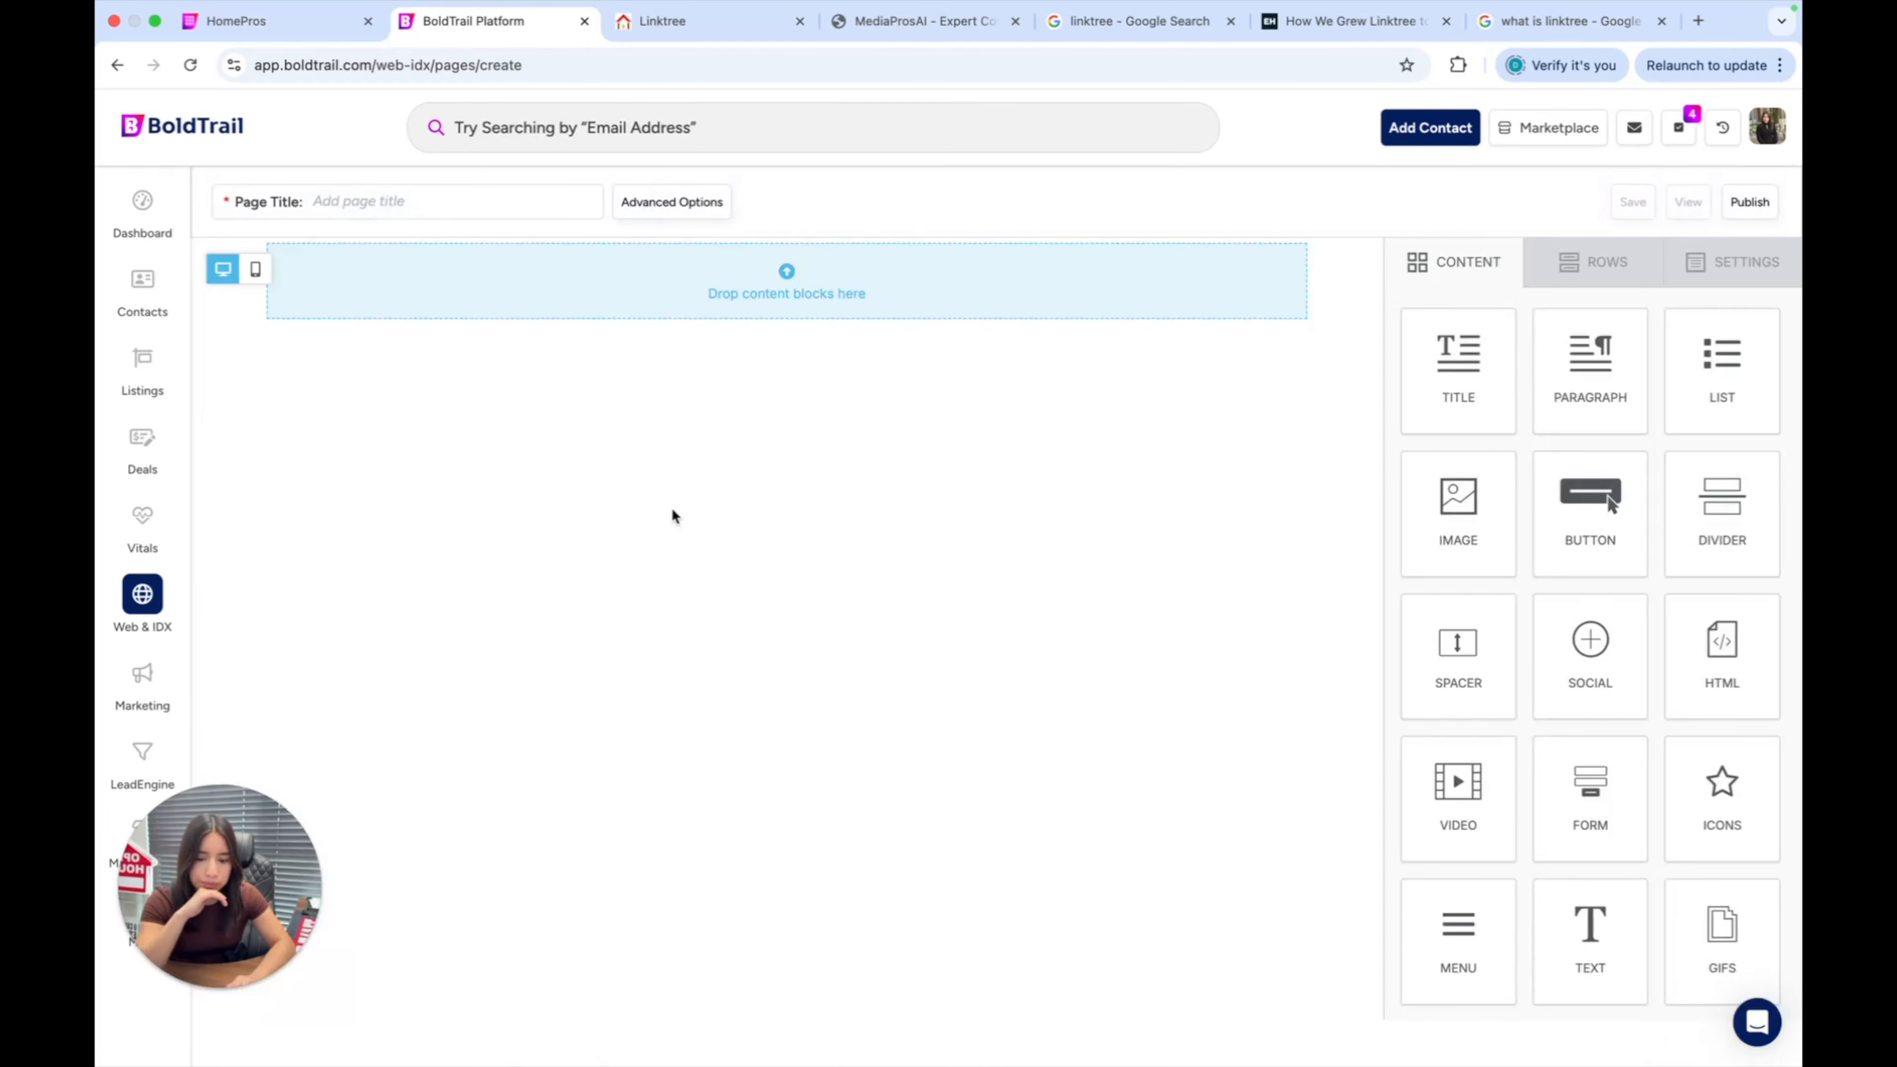
pyautogui.click(437, 202)
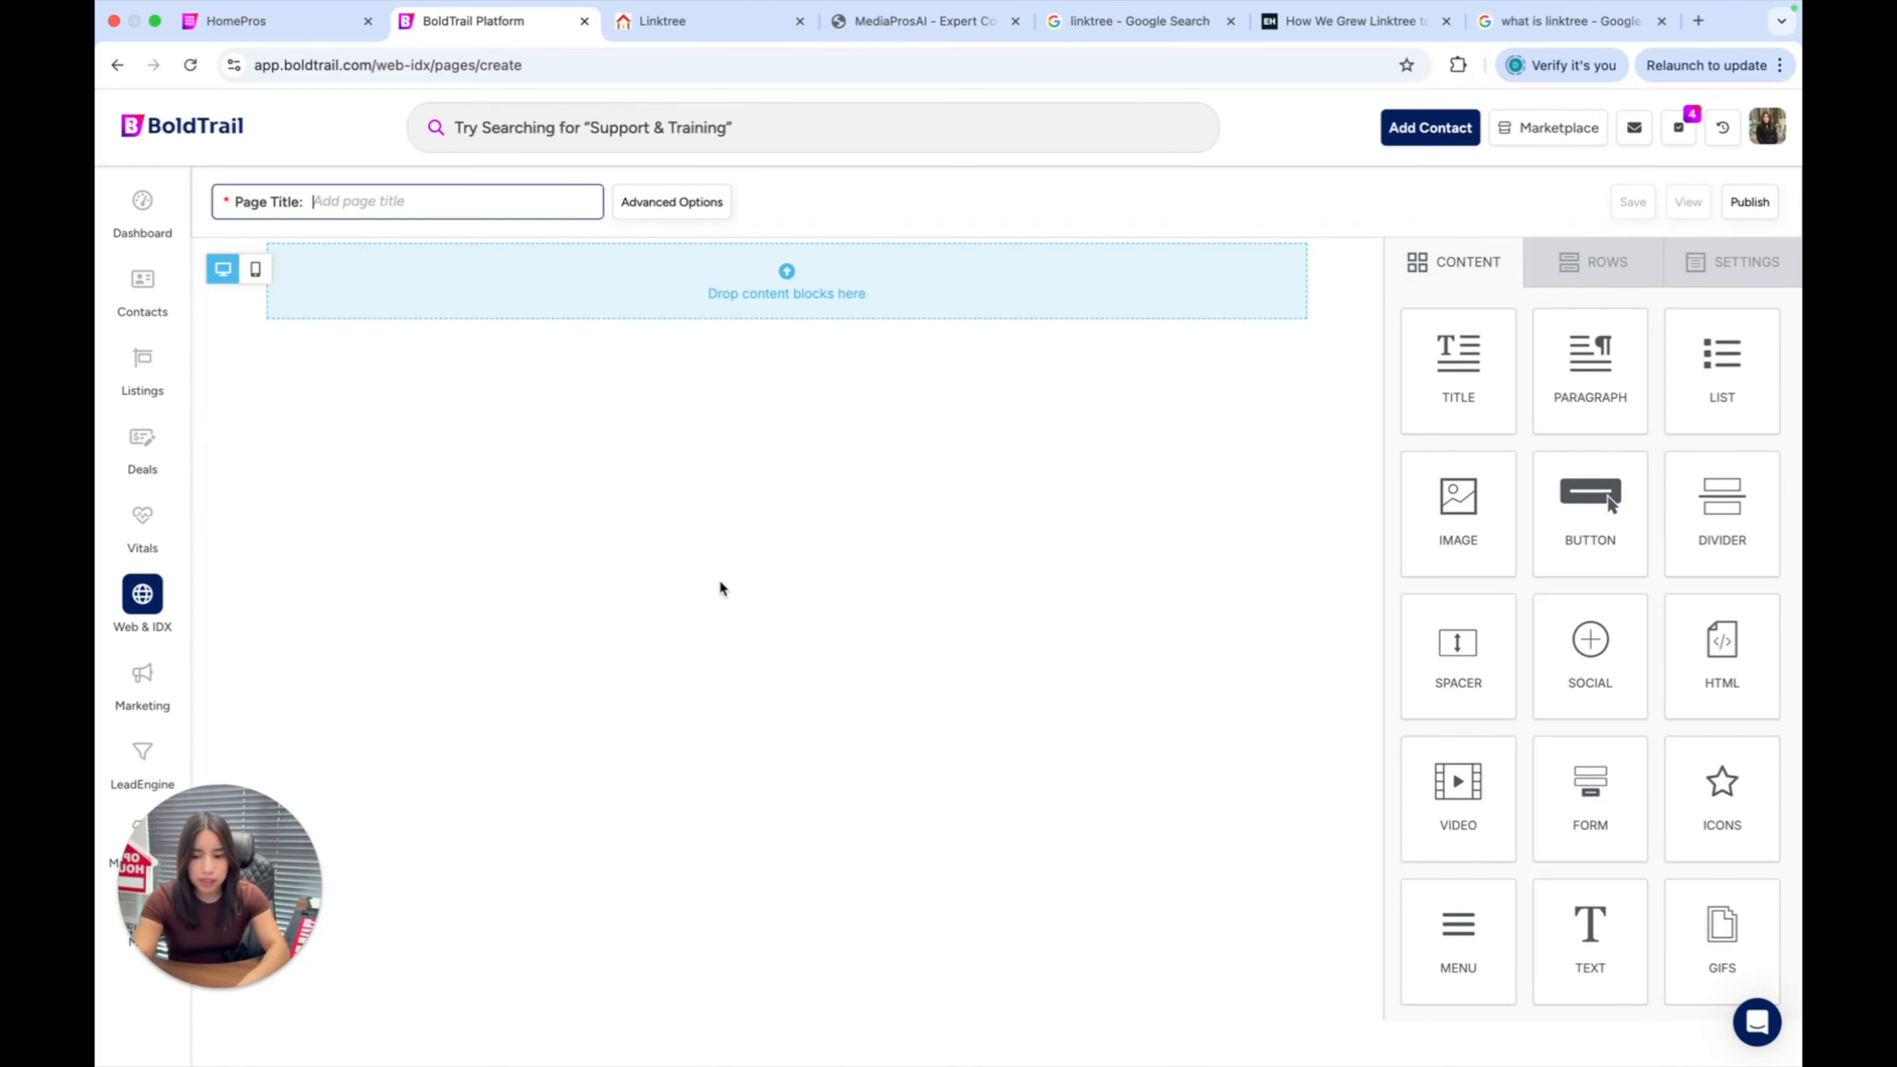
pyautogui.write('About me')
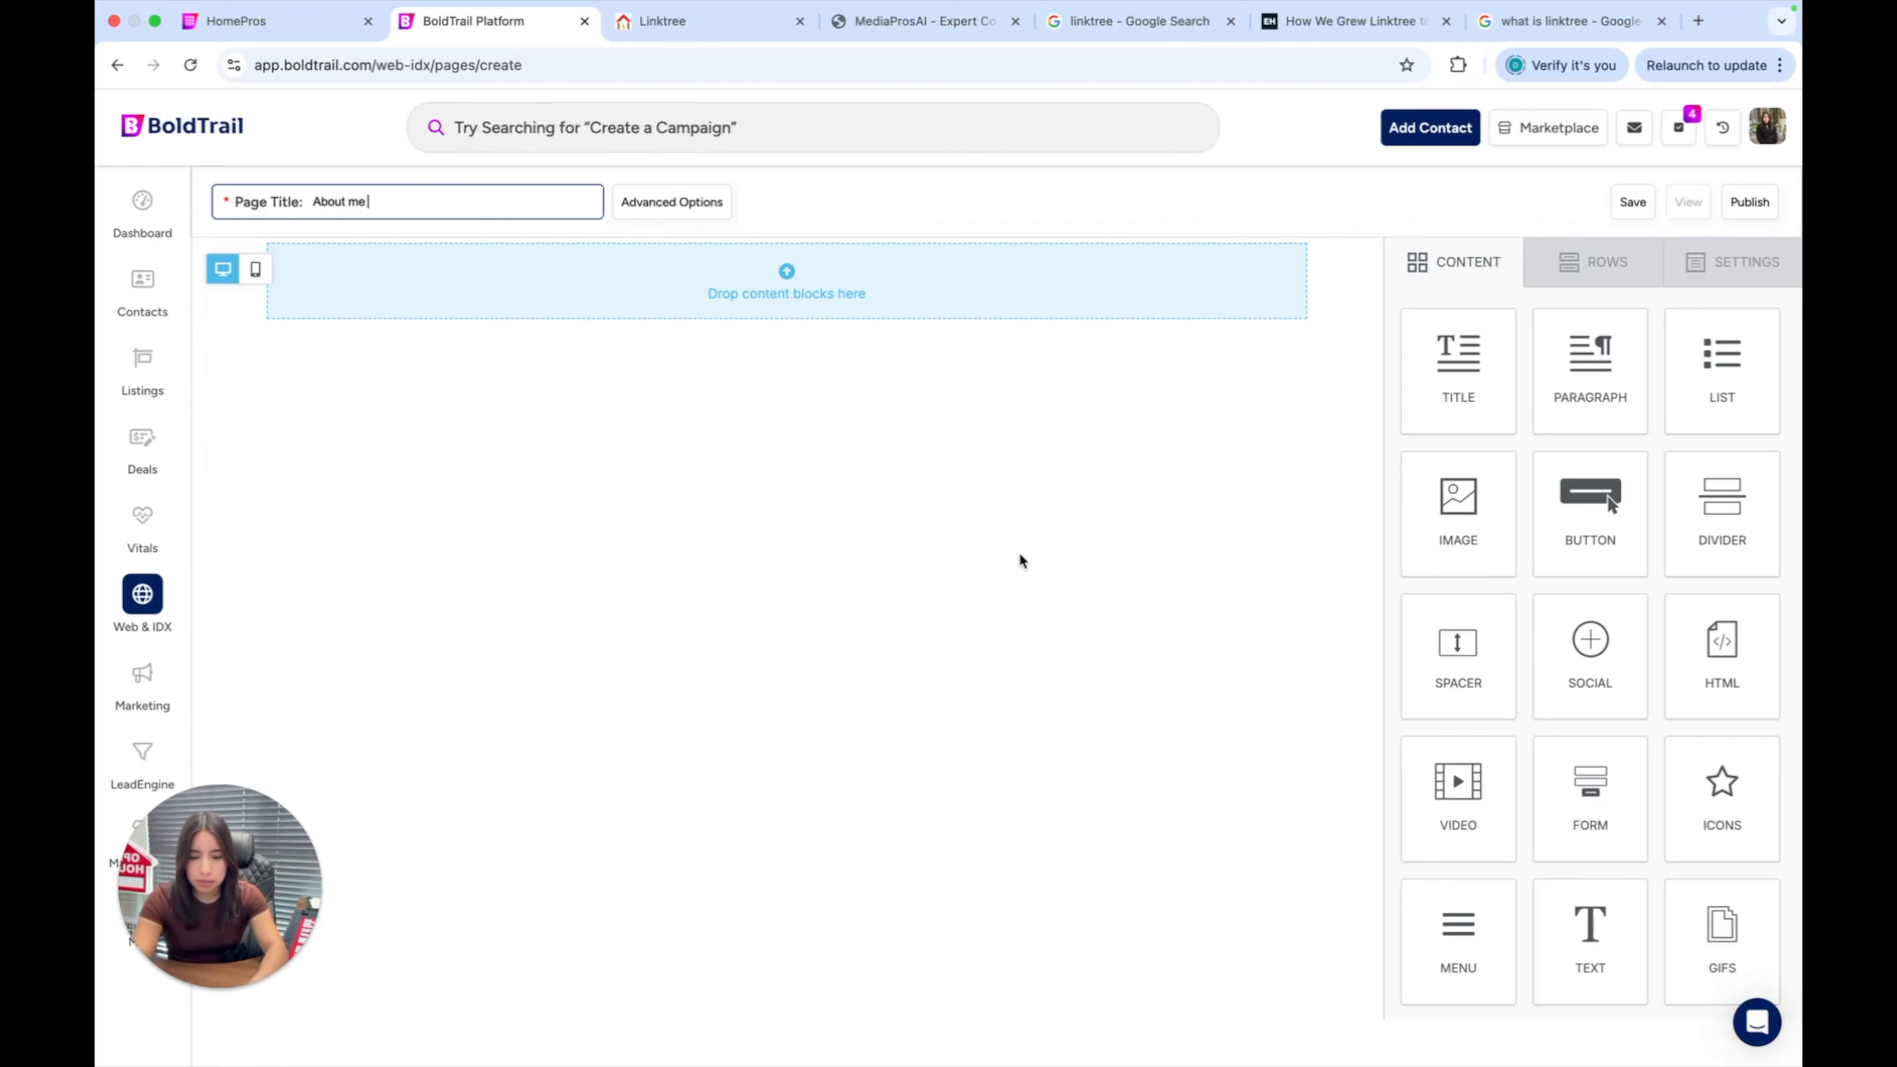
# Open Advanced Options for the 'About me' page and select the default about-me- slug.
pyautogui.click(673, 217)
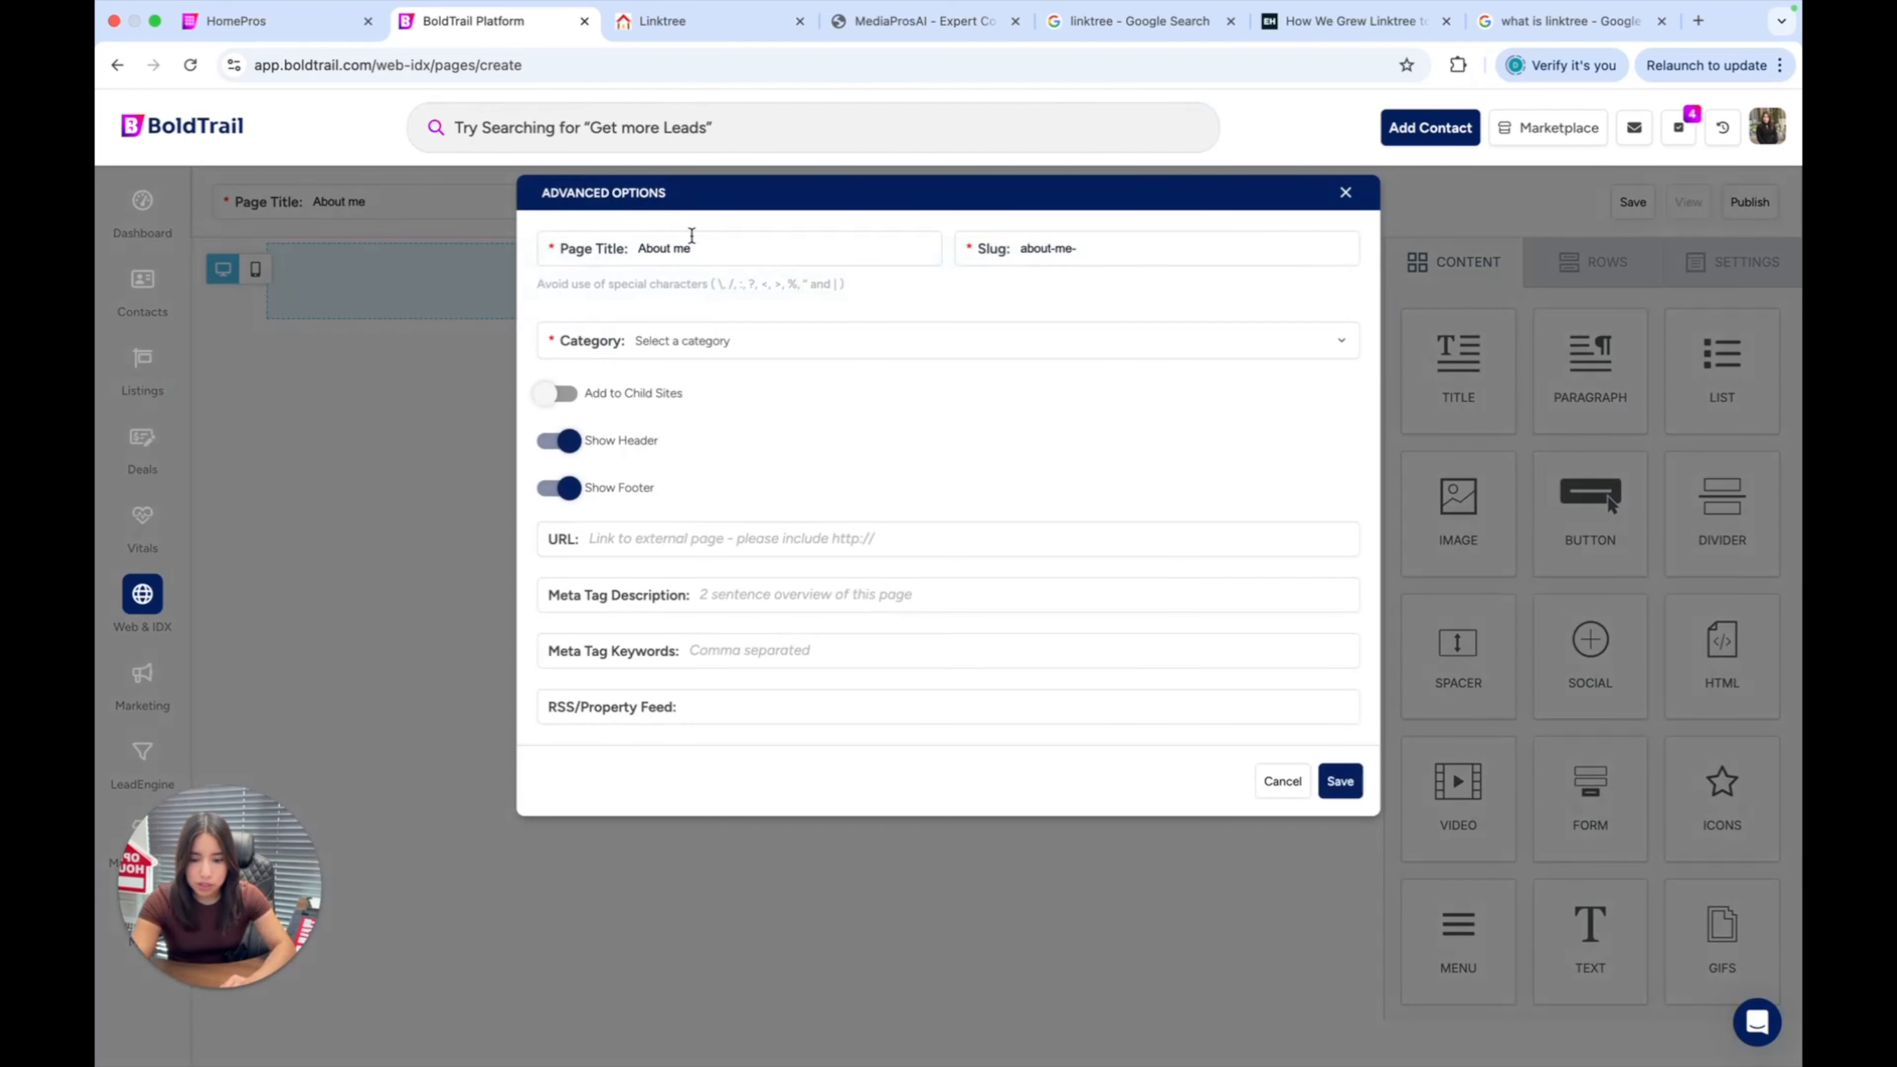
pyautogui.moveTo(582, 239); pyautogui.dragTo(771, 239)
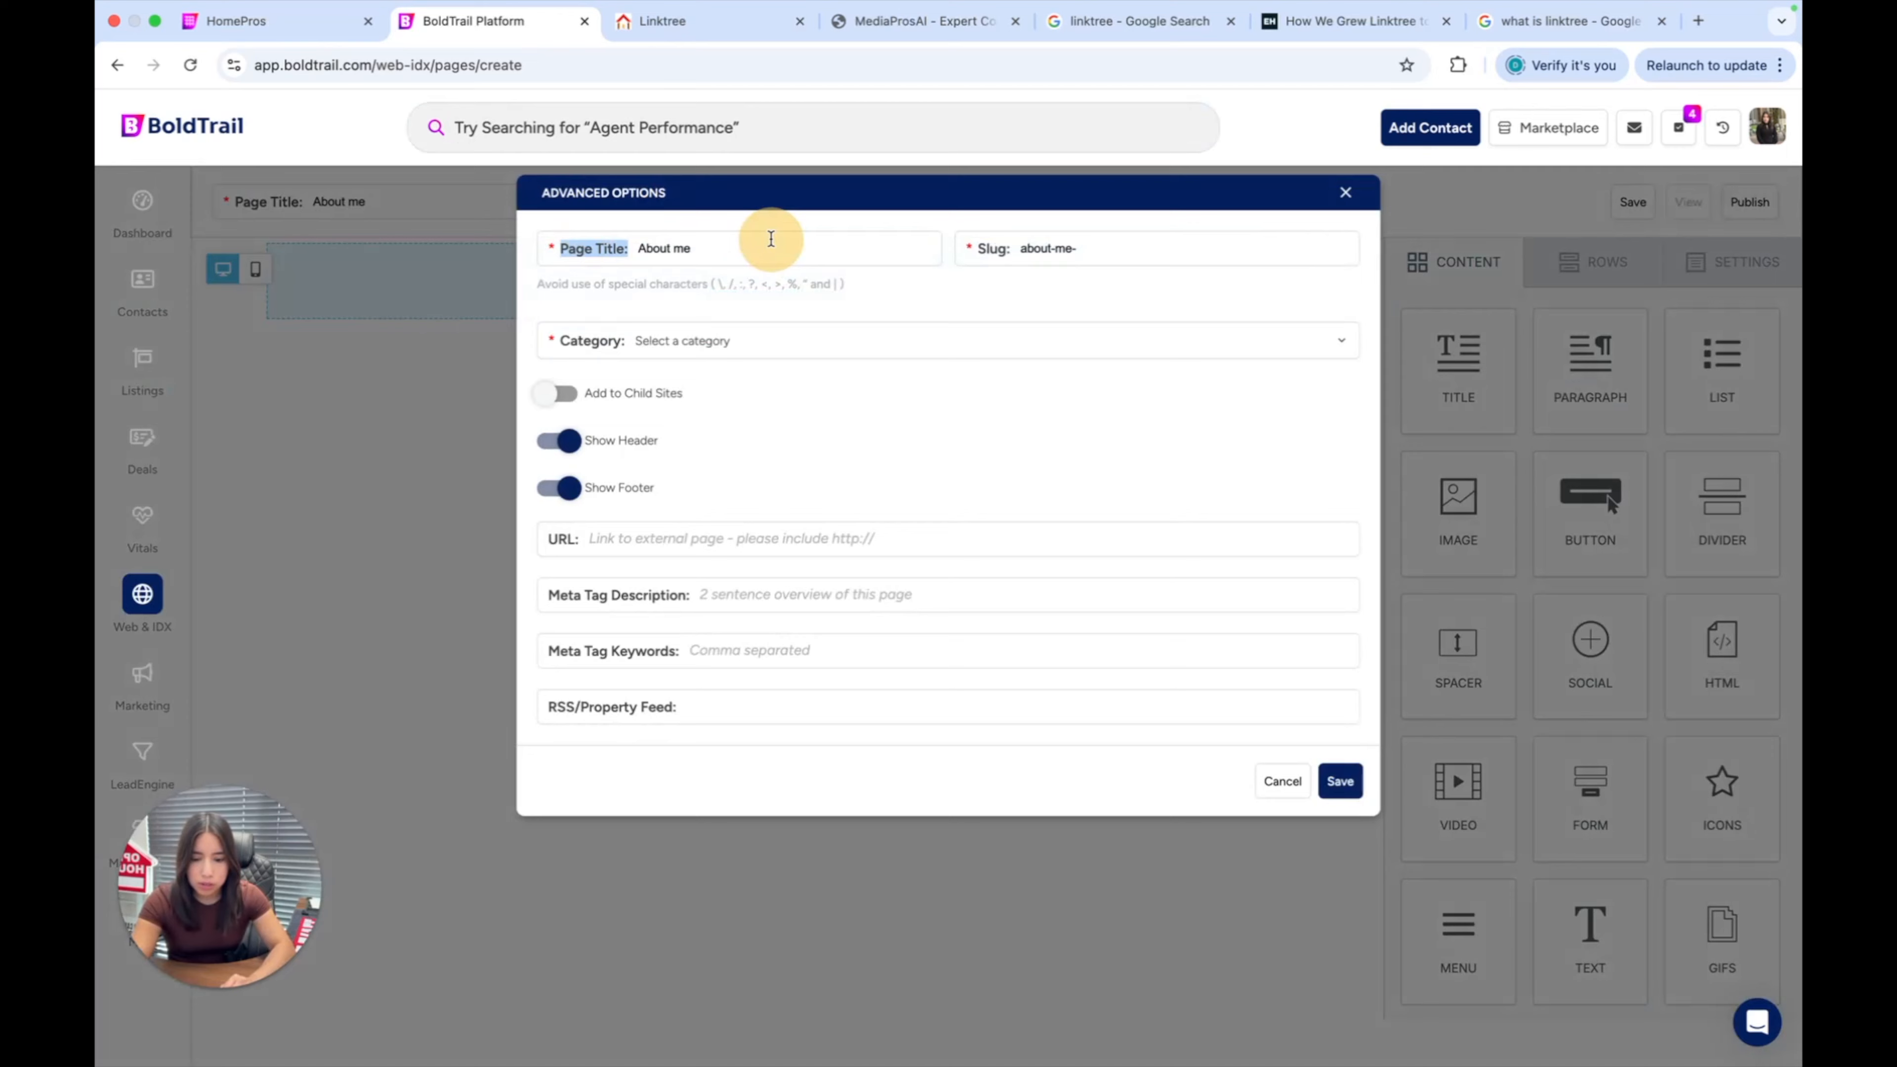
pyautogui.click(723, 254)
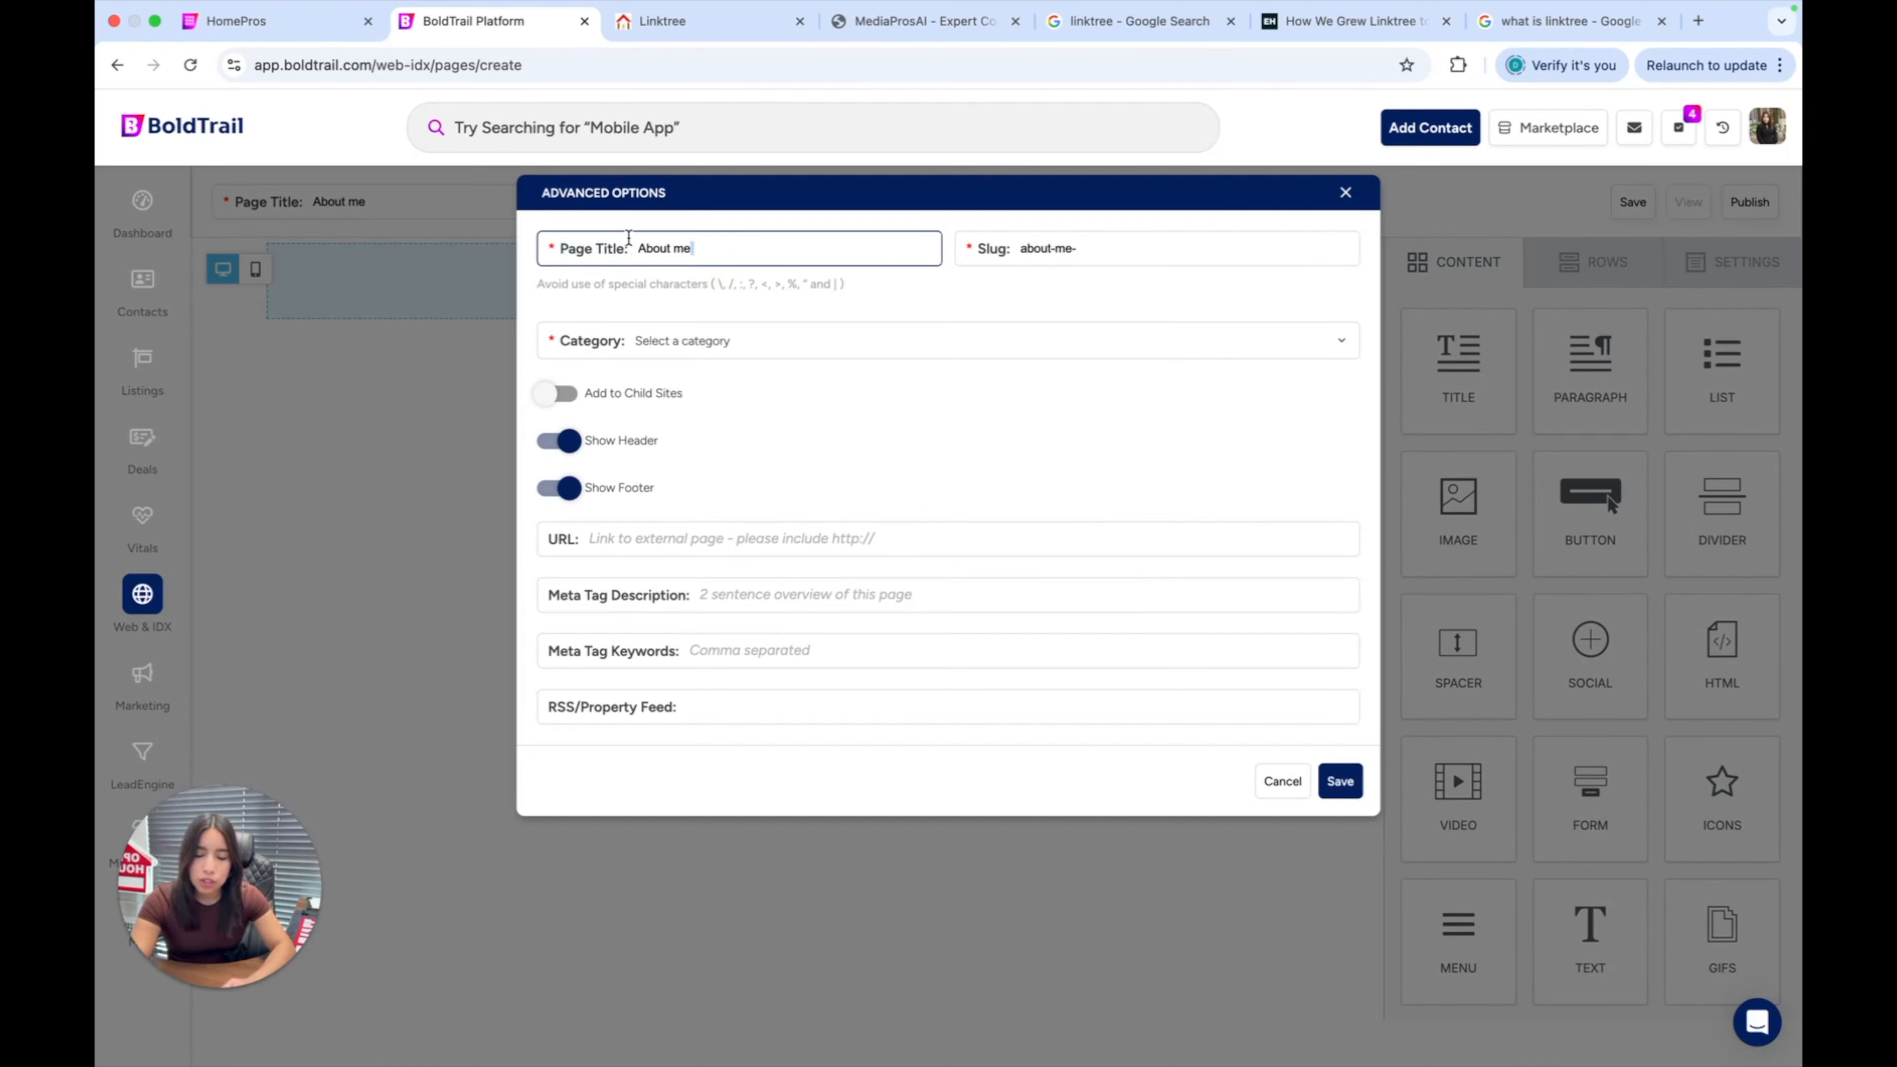
pyautogui.moveTo(633, 248); pyautogui.dragTo(779, 251)
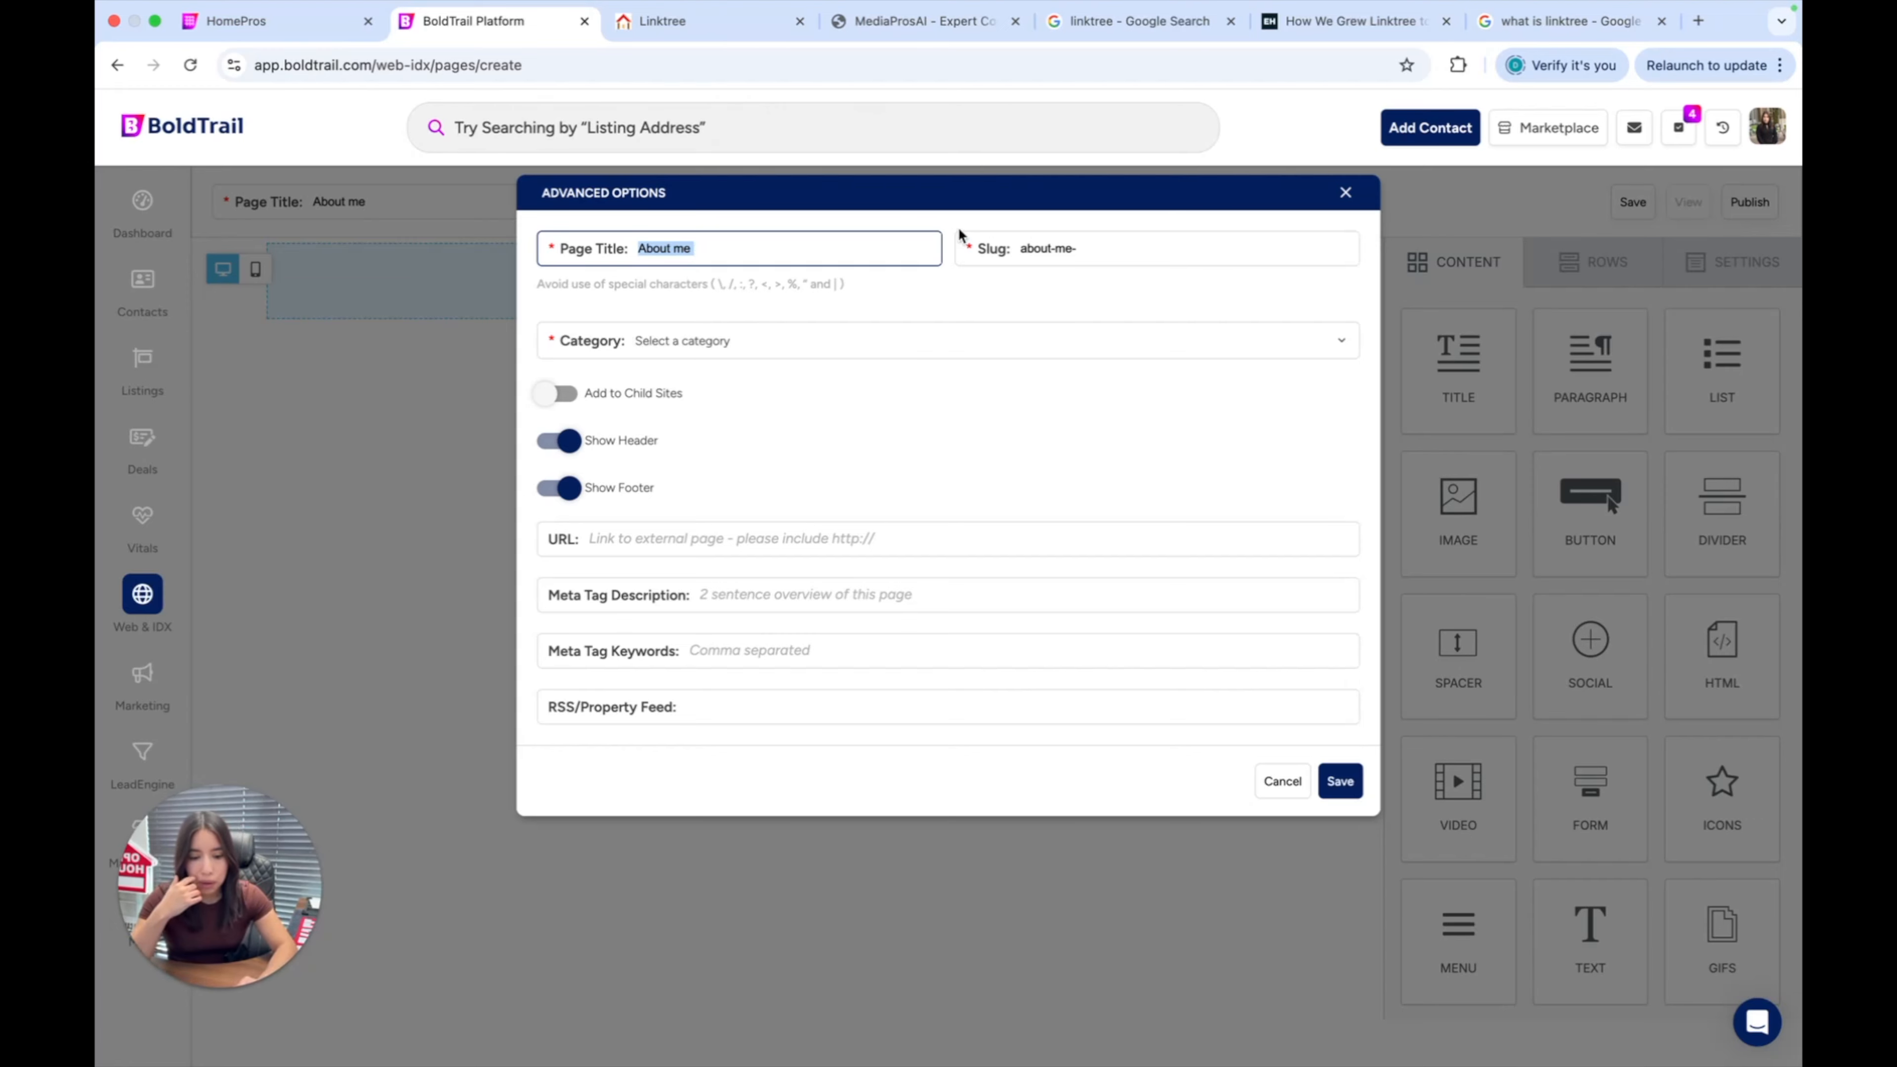
pyautogui.click(1059, 249)
pyautogui.moveTo(1025, 251); pyautogui.dragTo(1131, 255)
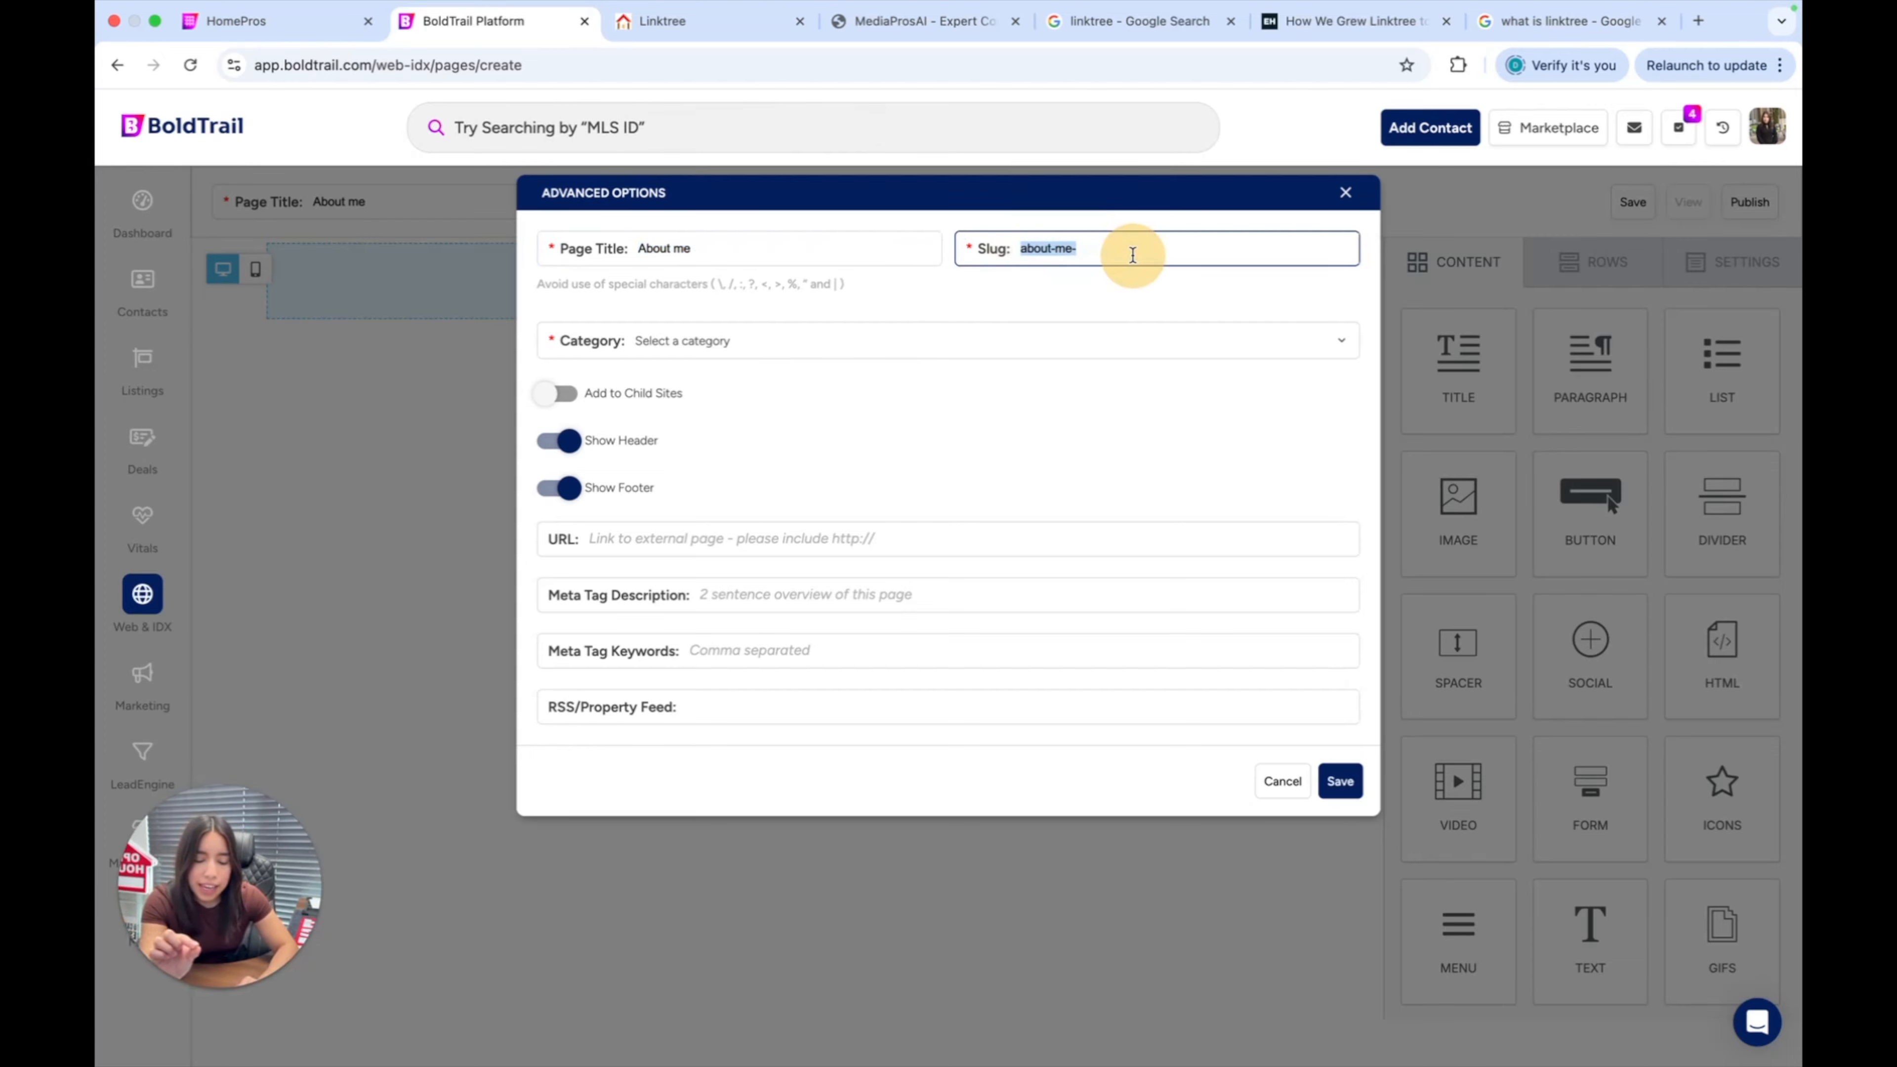
# Look up the slug in the existing Linktree page's address for reference.
pyautogui.click(714, 20)
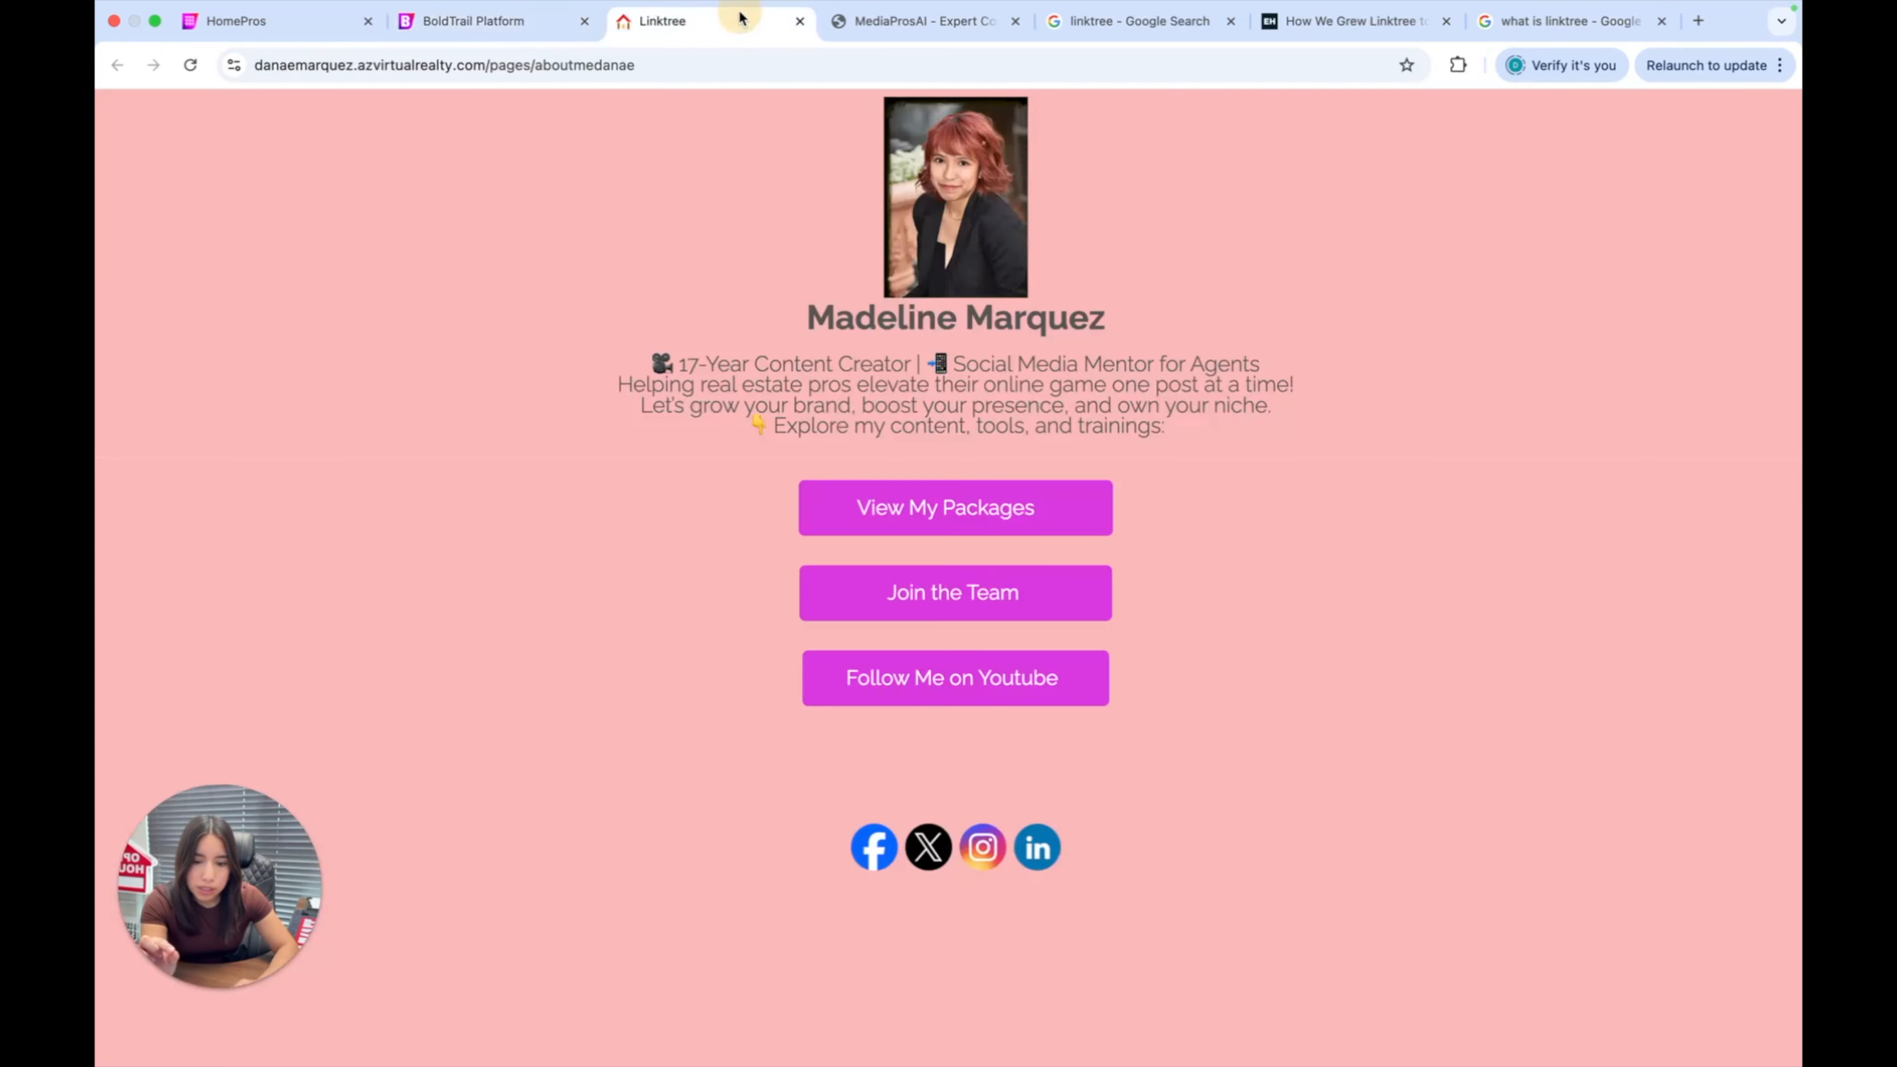
pyautogui.click(544, 66)
pyautogui.moveTo(529, 66); pyautogui.dragTo(728, 63)
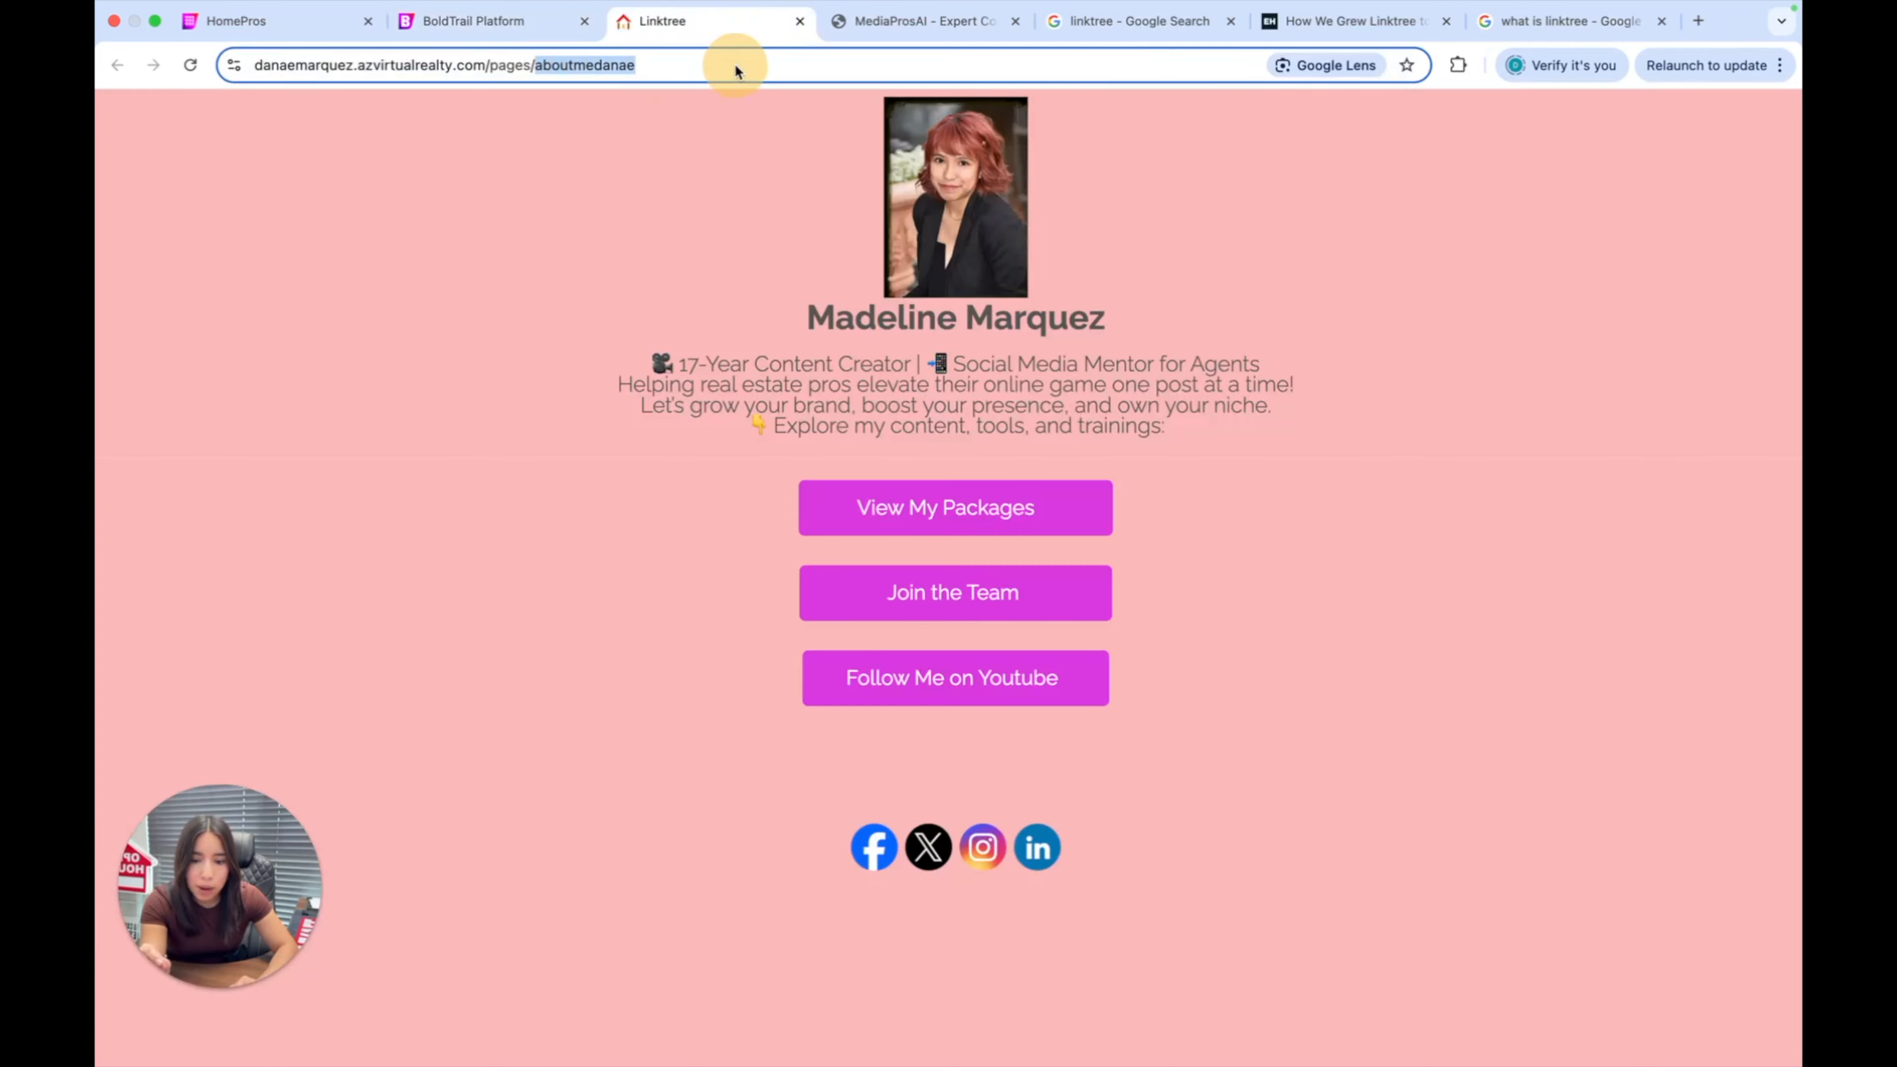
pyautogui.click(530, 30)
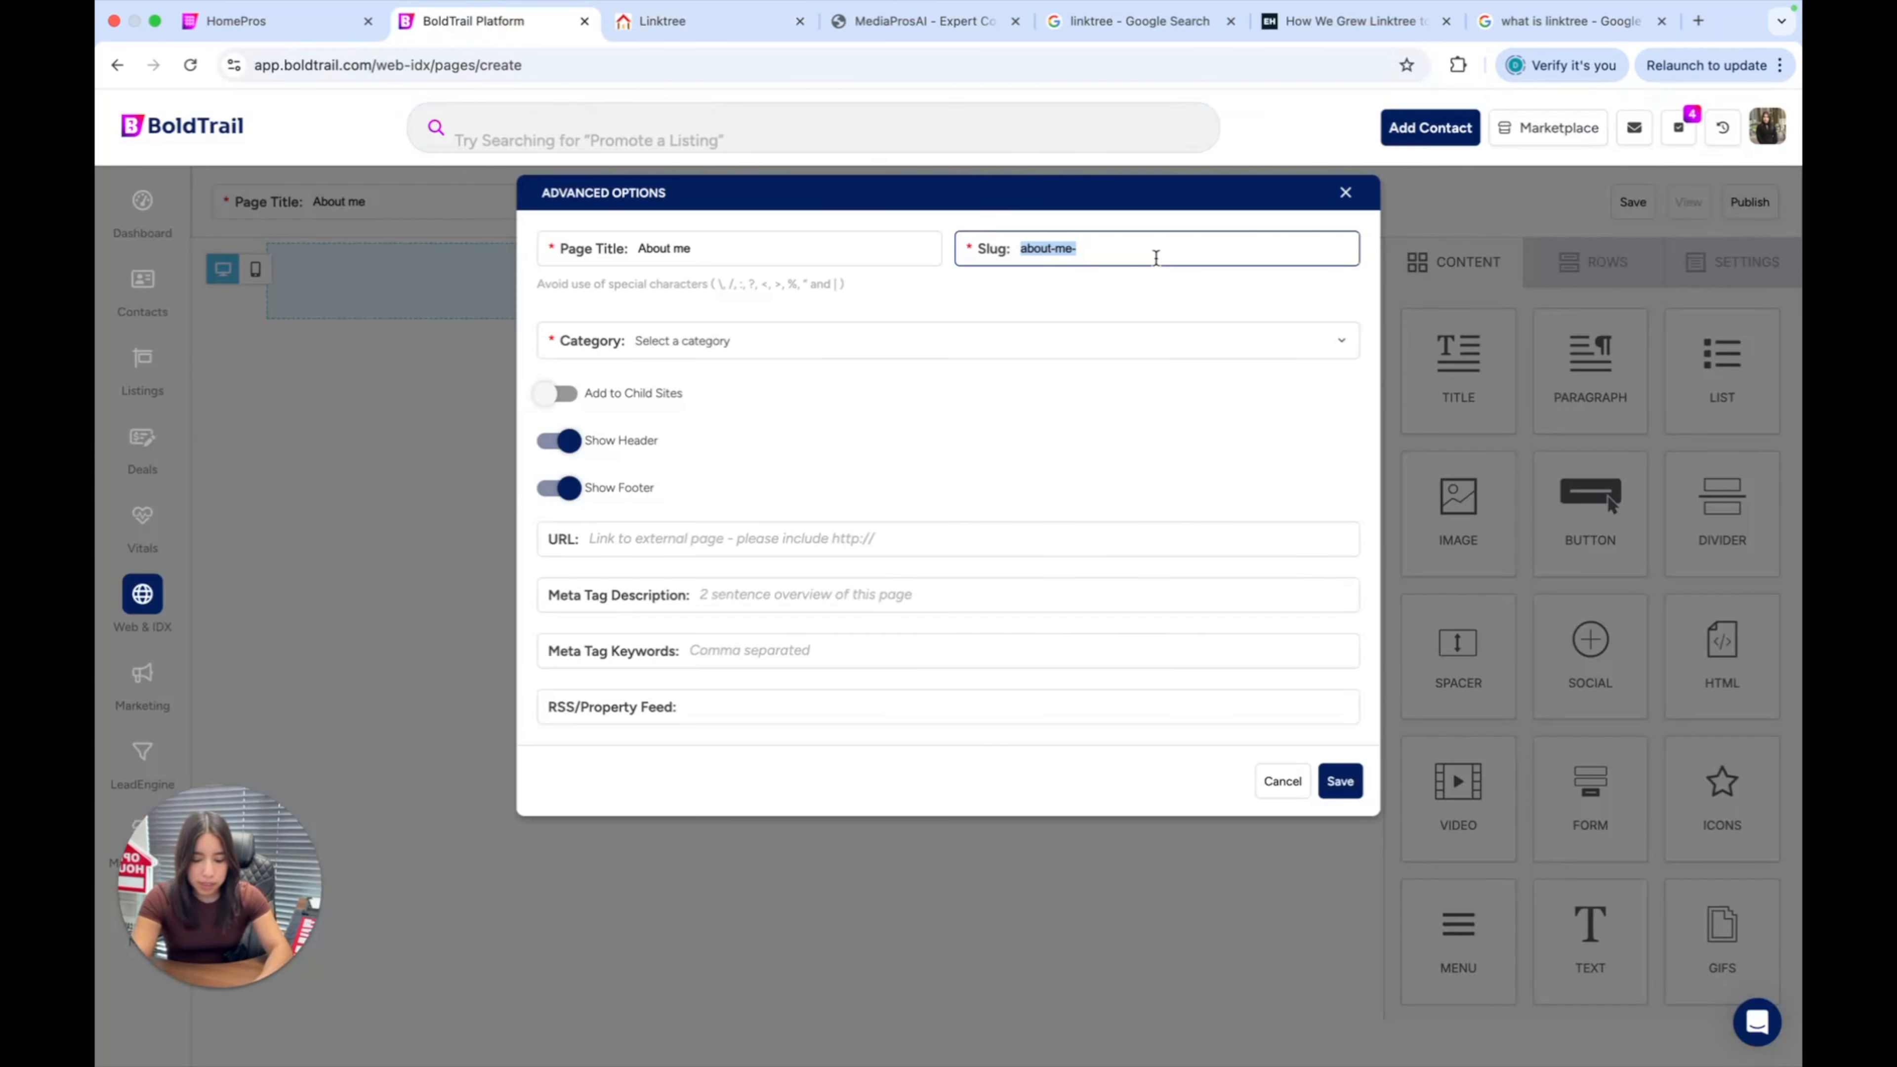
# Retype the slug, trying 'find out more' before switching to the owner's first name.
pyautogui.write('danae')
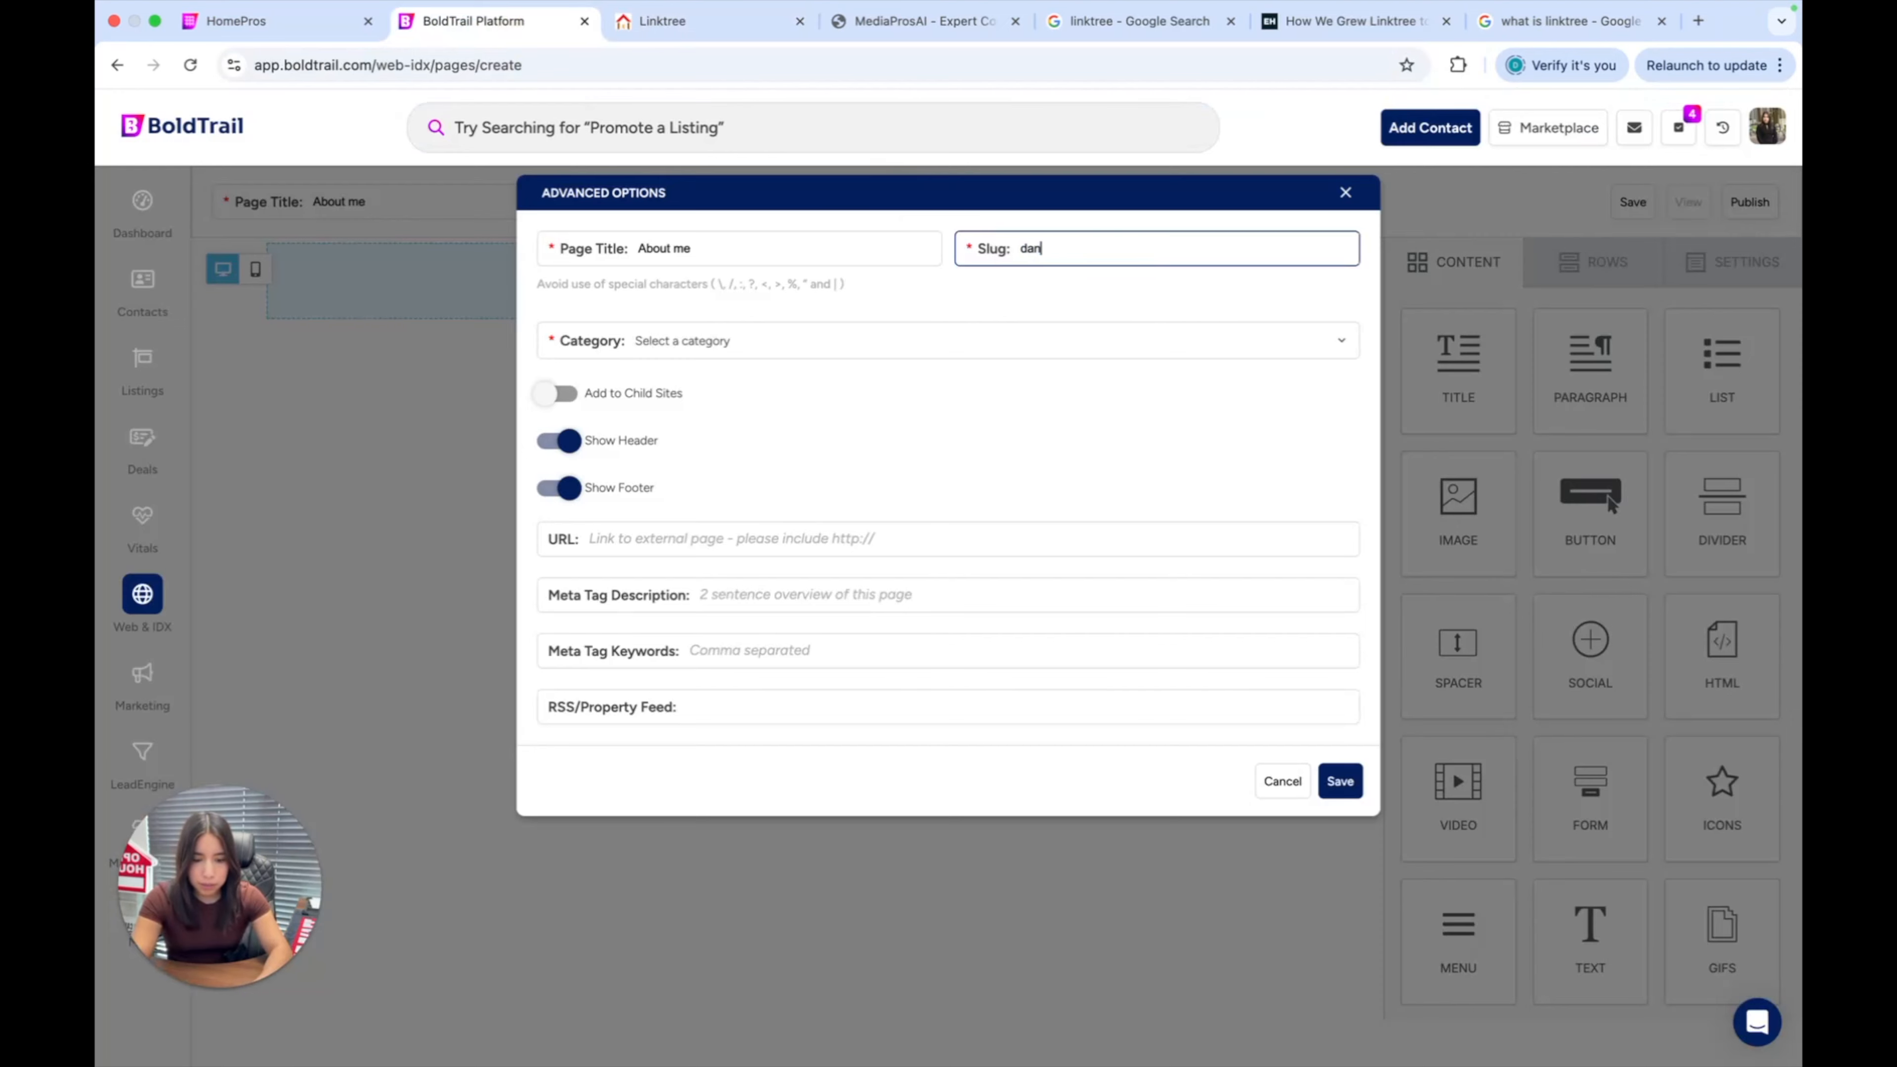
pyautogui.press('BackSpace')
pyautogui.press('BackSpace')
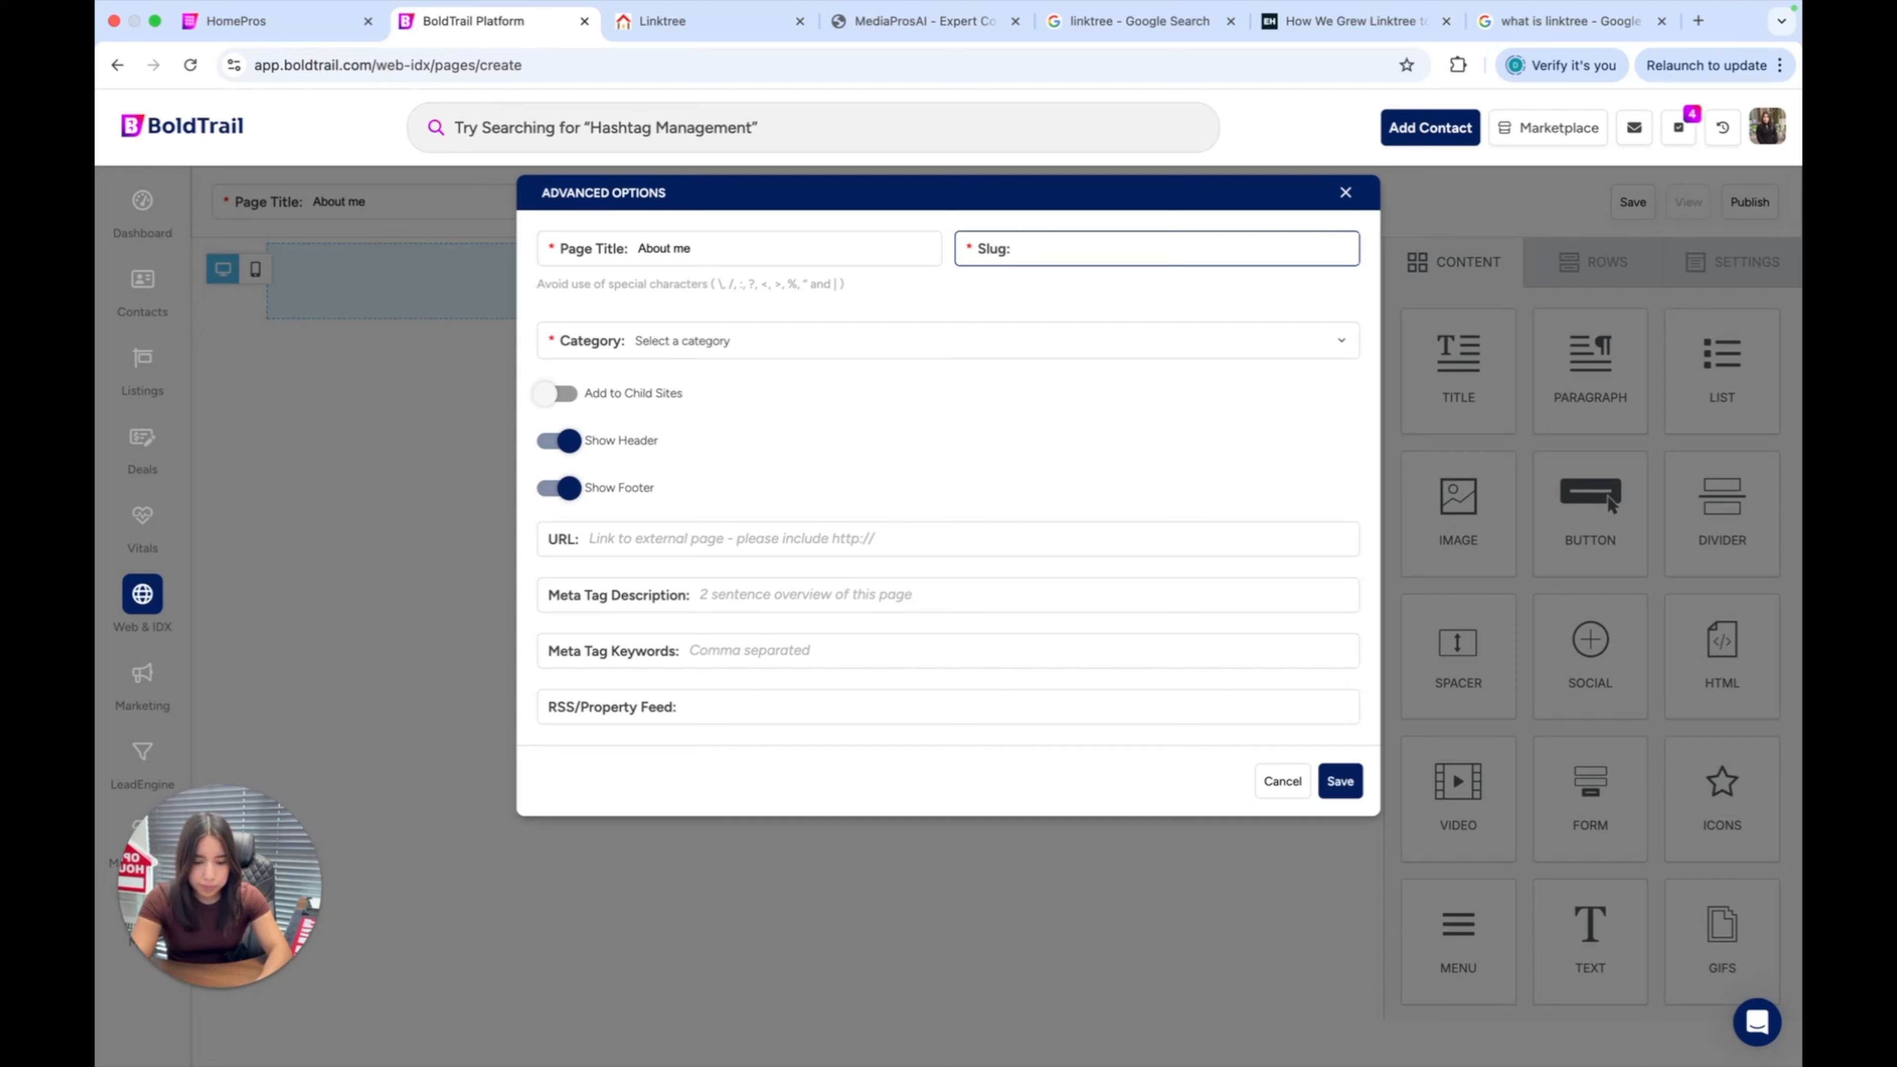
pyautogui.write('find')
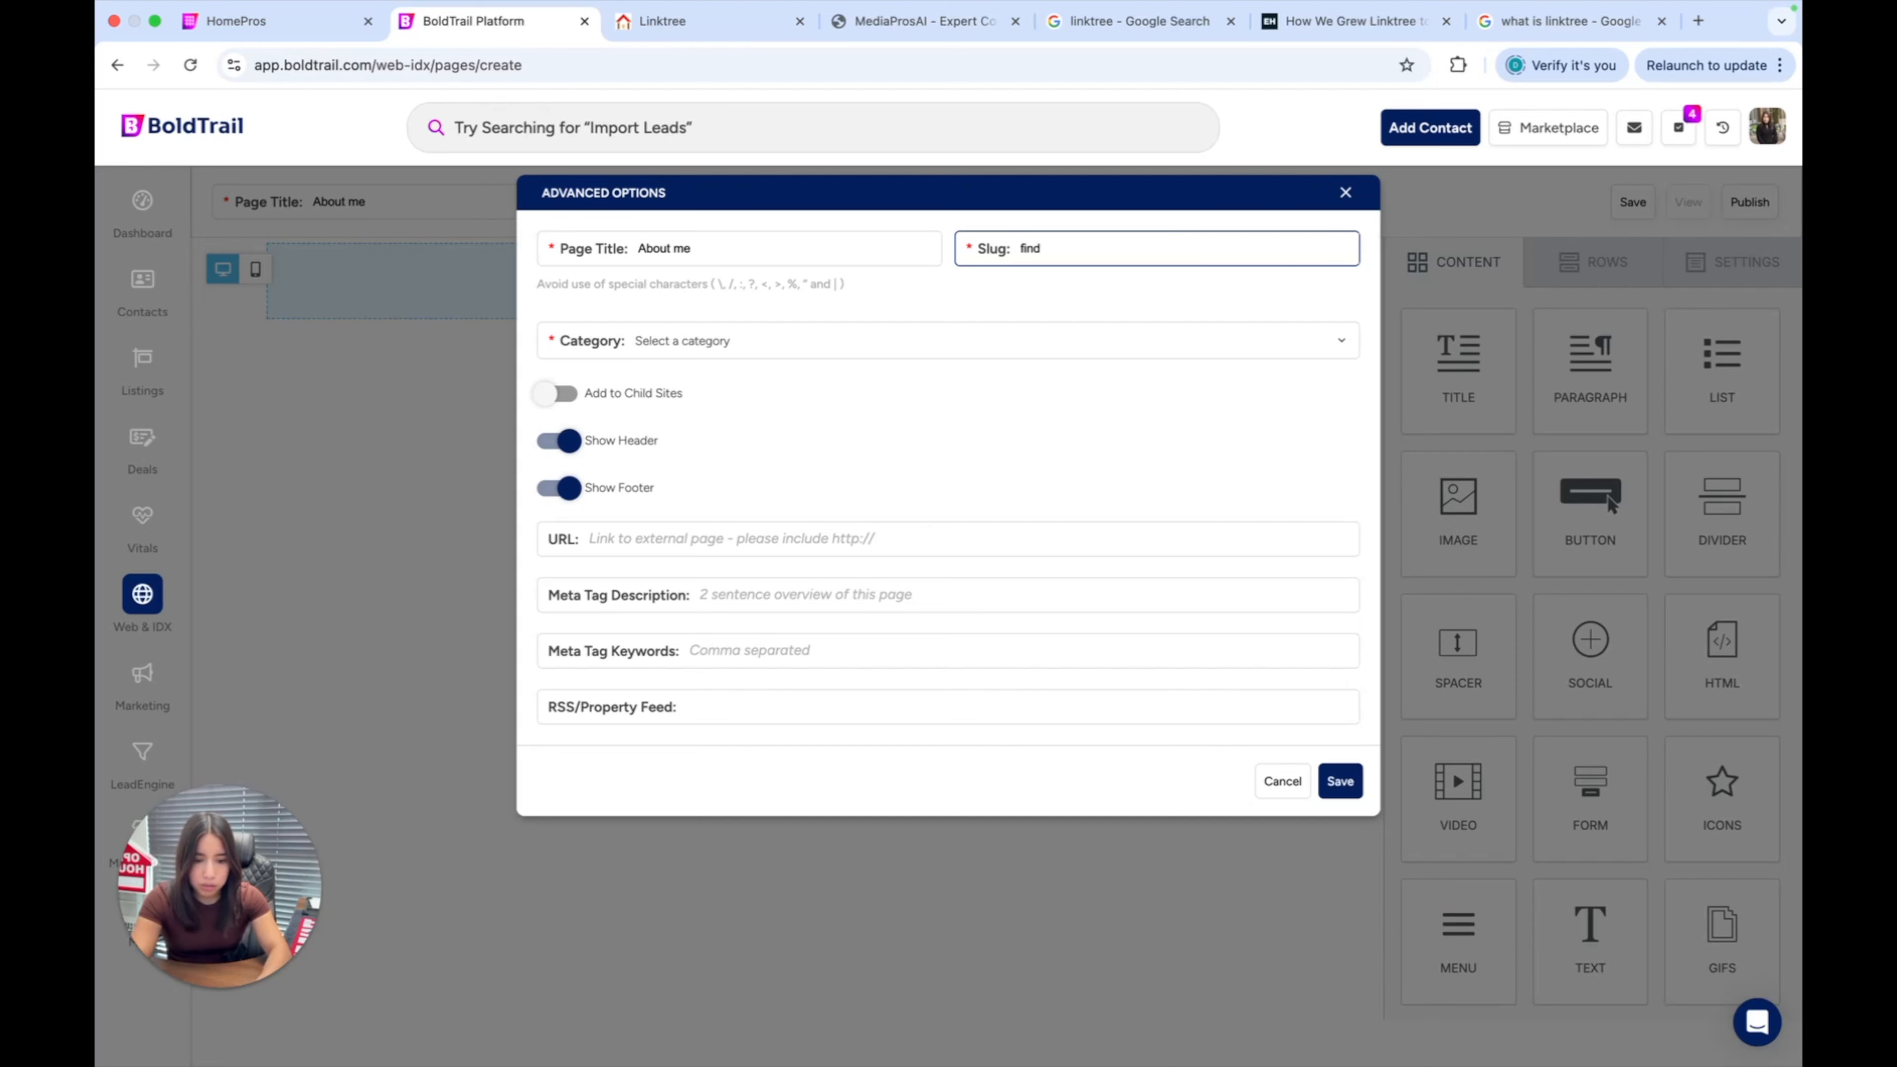
pyautogui.write(' out more')
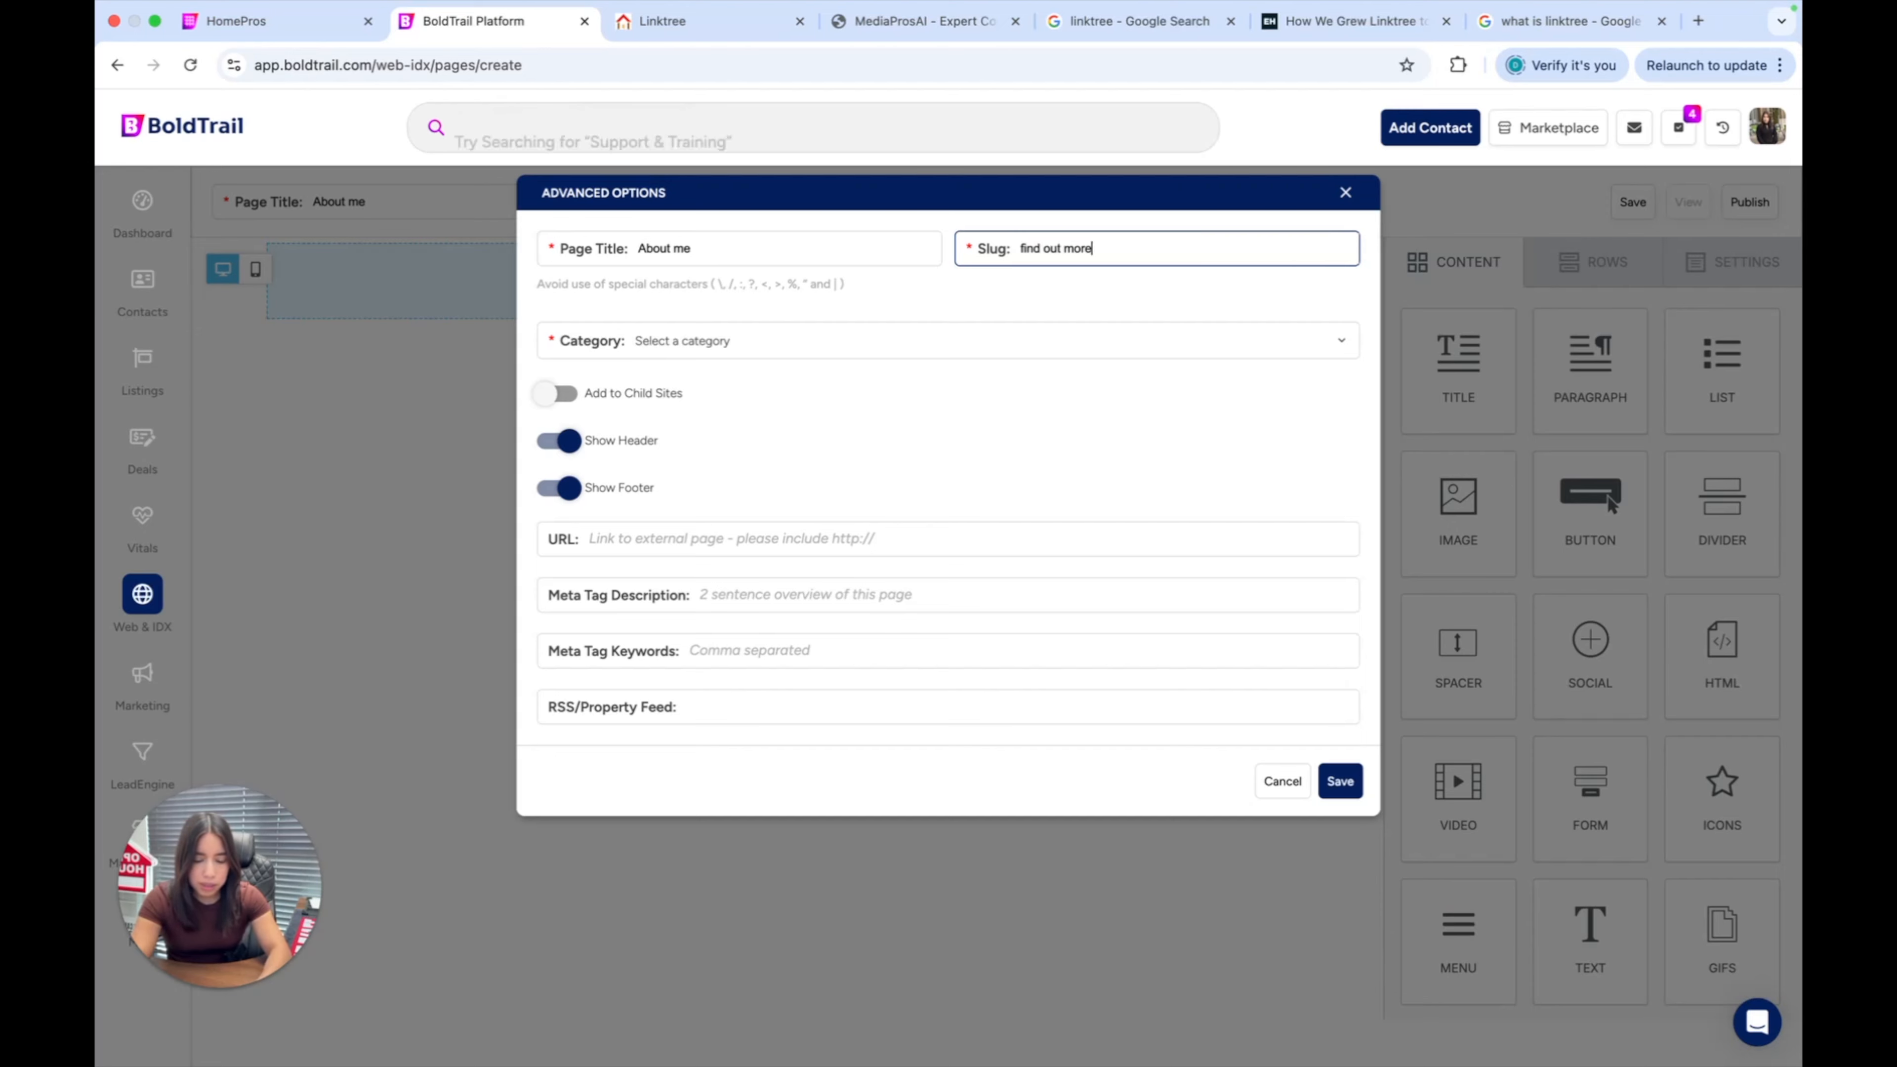
pyautogui.press('BackSpace')
pyautogui.press('BackSpace')
pyautogui.press('BackSpace')
pyautogui.press('BackSpace')
pyautogui.press('BackSpace')
pyautogui.press('BackSpace')
pyautogui.press('BackSpace')
pyautogui.write('madeline')
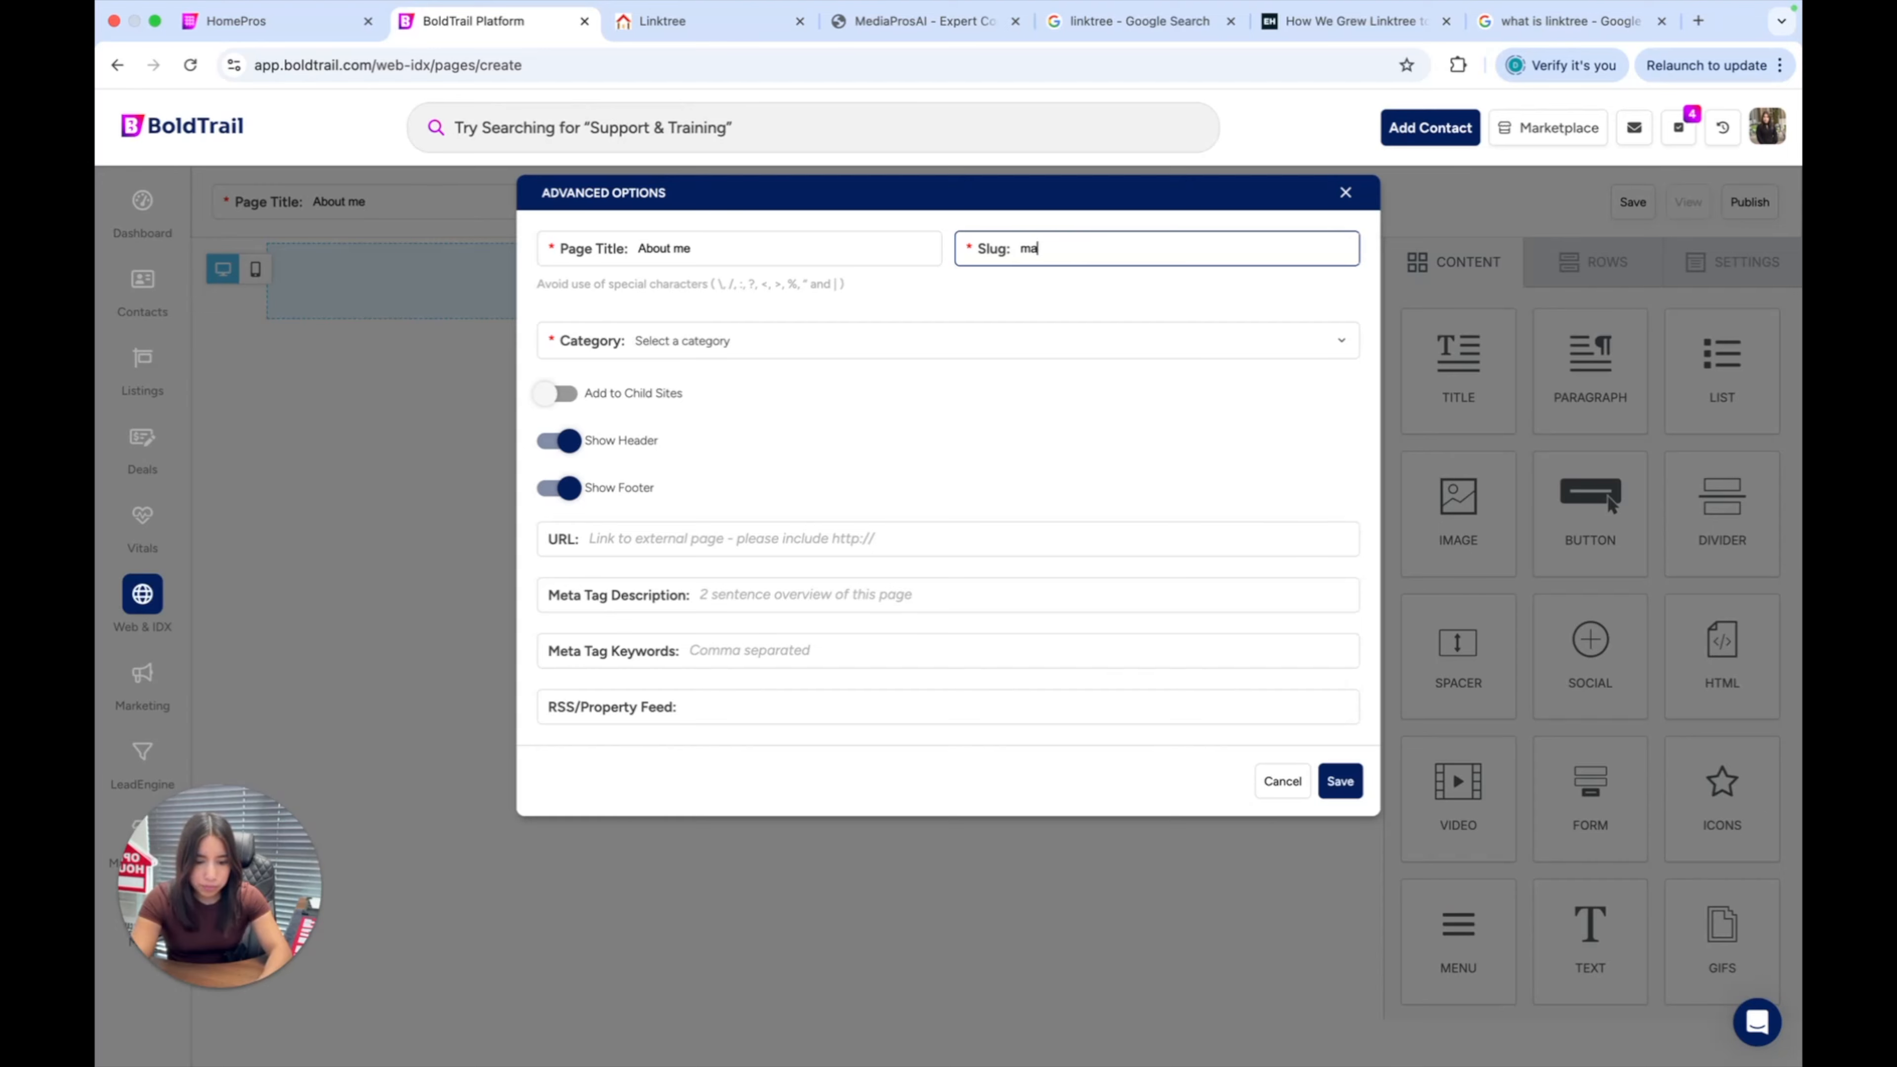
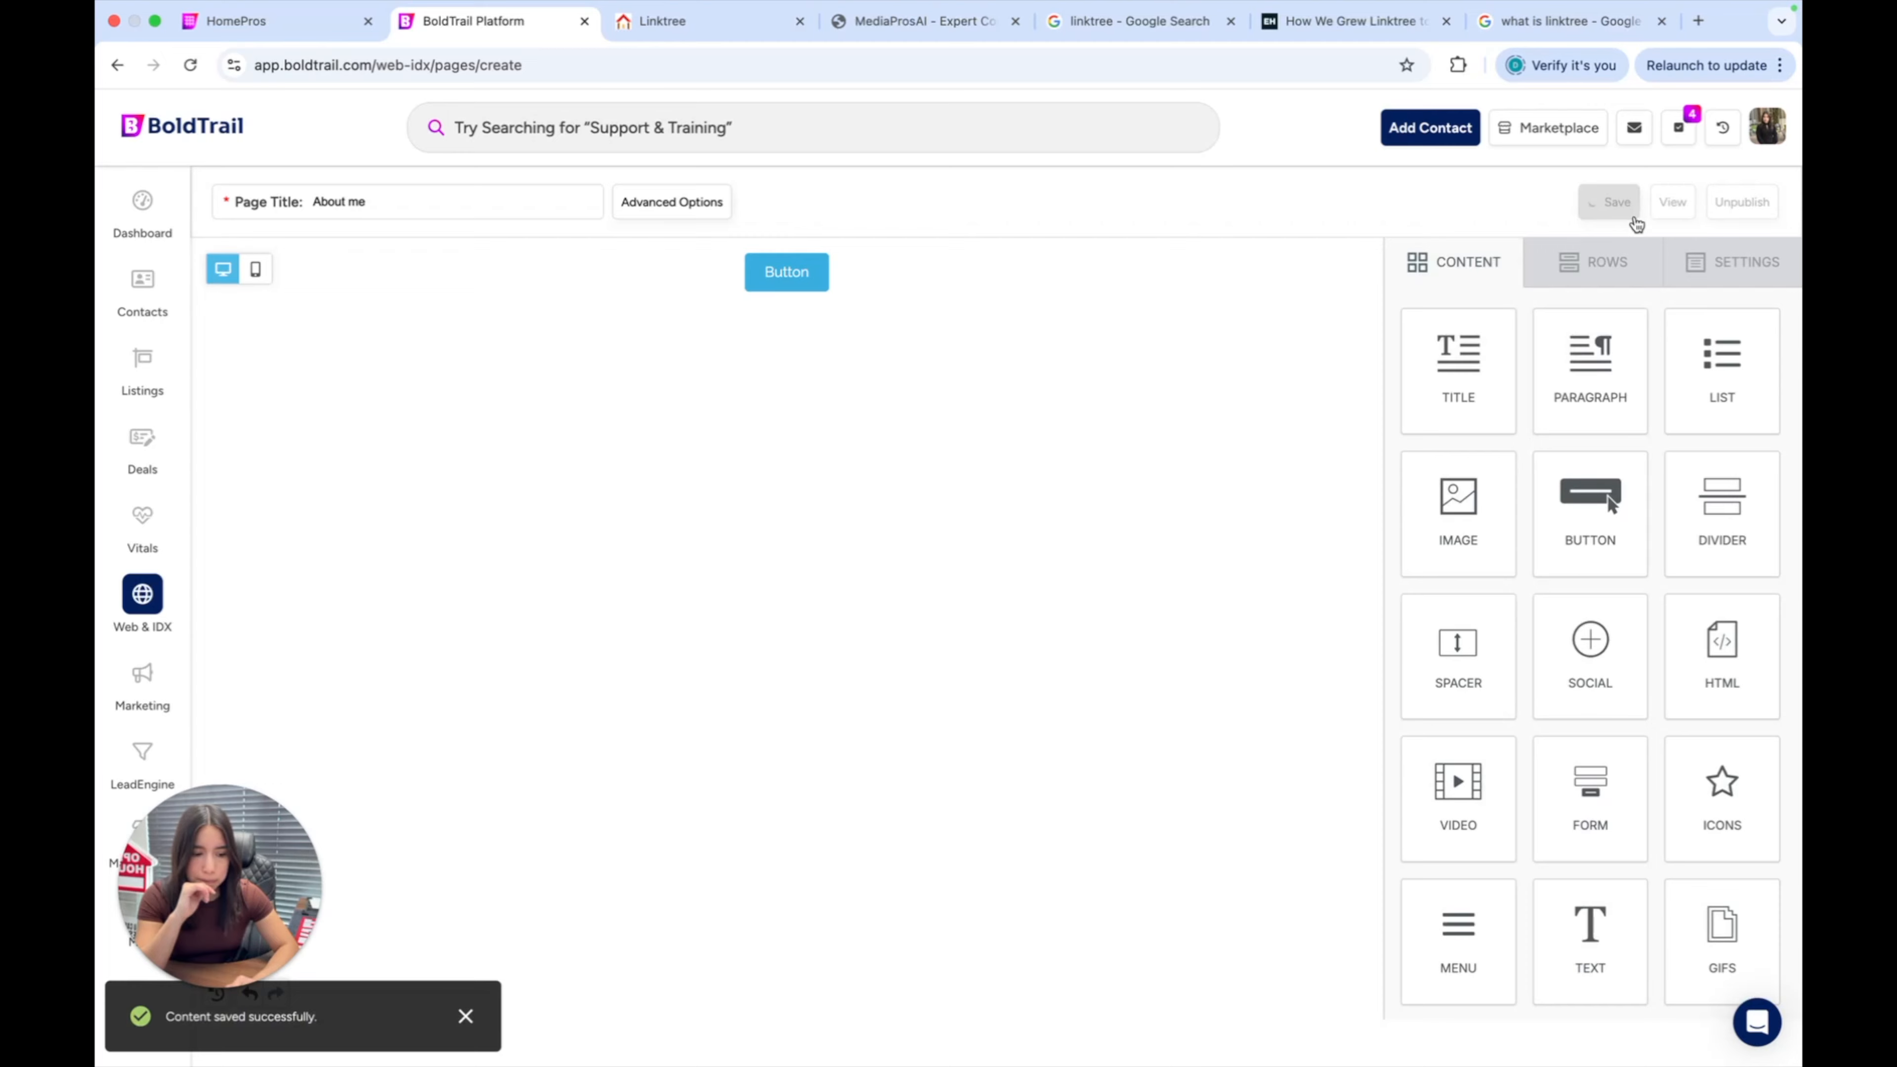
# Save the single-button About me page and open its preview via View.
pyautogui.click(1672, 201)
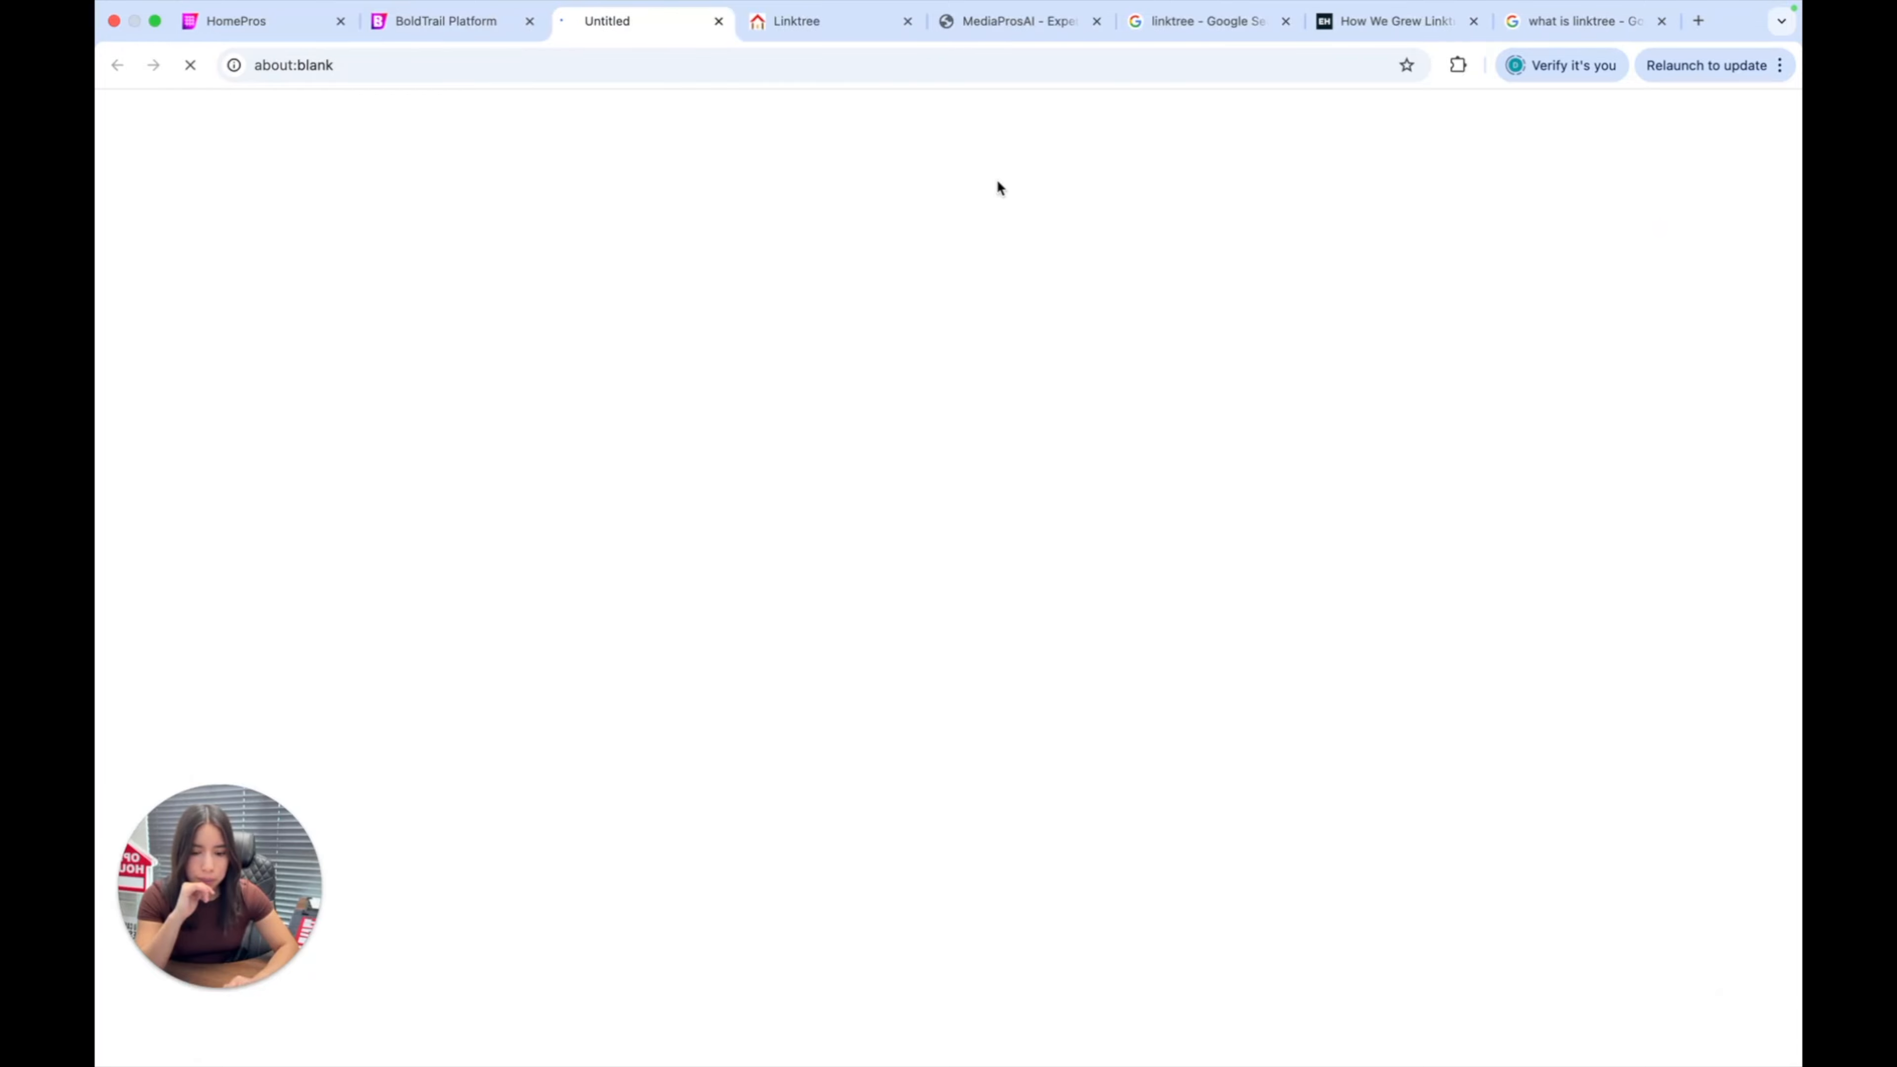
# Switch to the page preview tab and close the help chat panel.
pyautogui.click(821, 32)
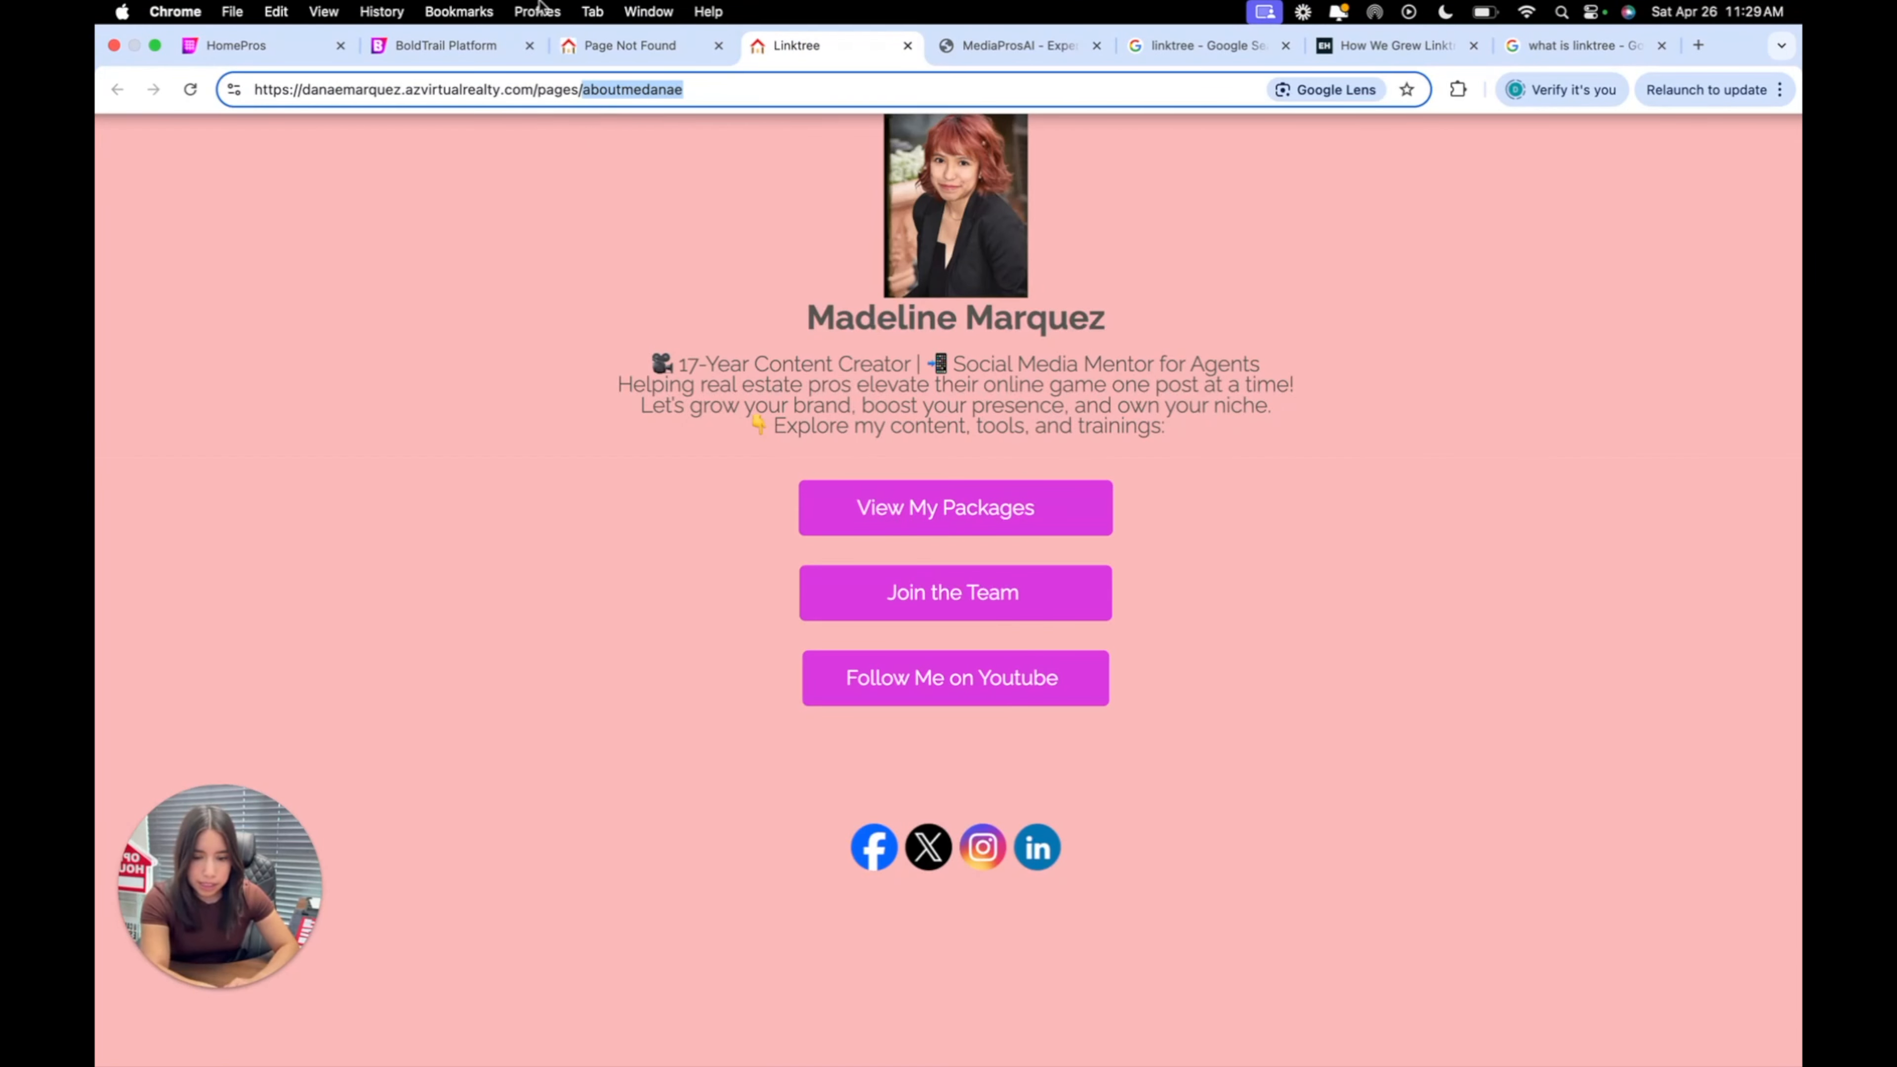
pyautogui.click(630, 45)
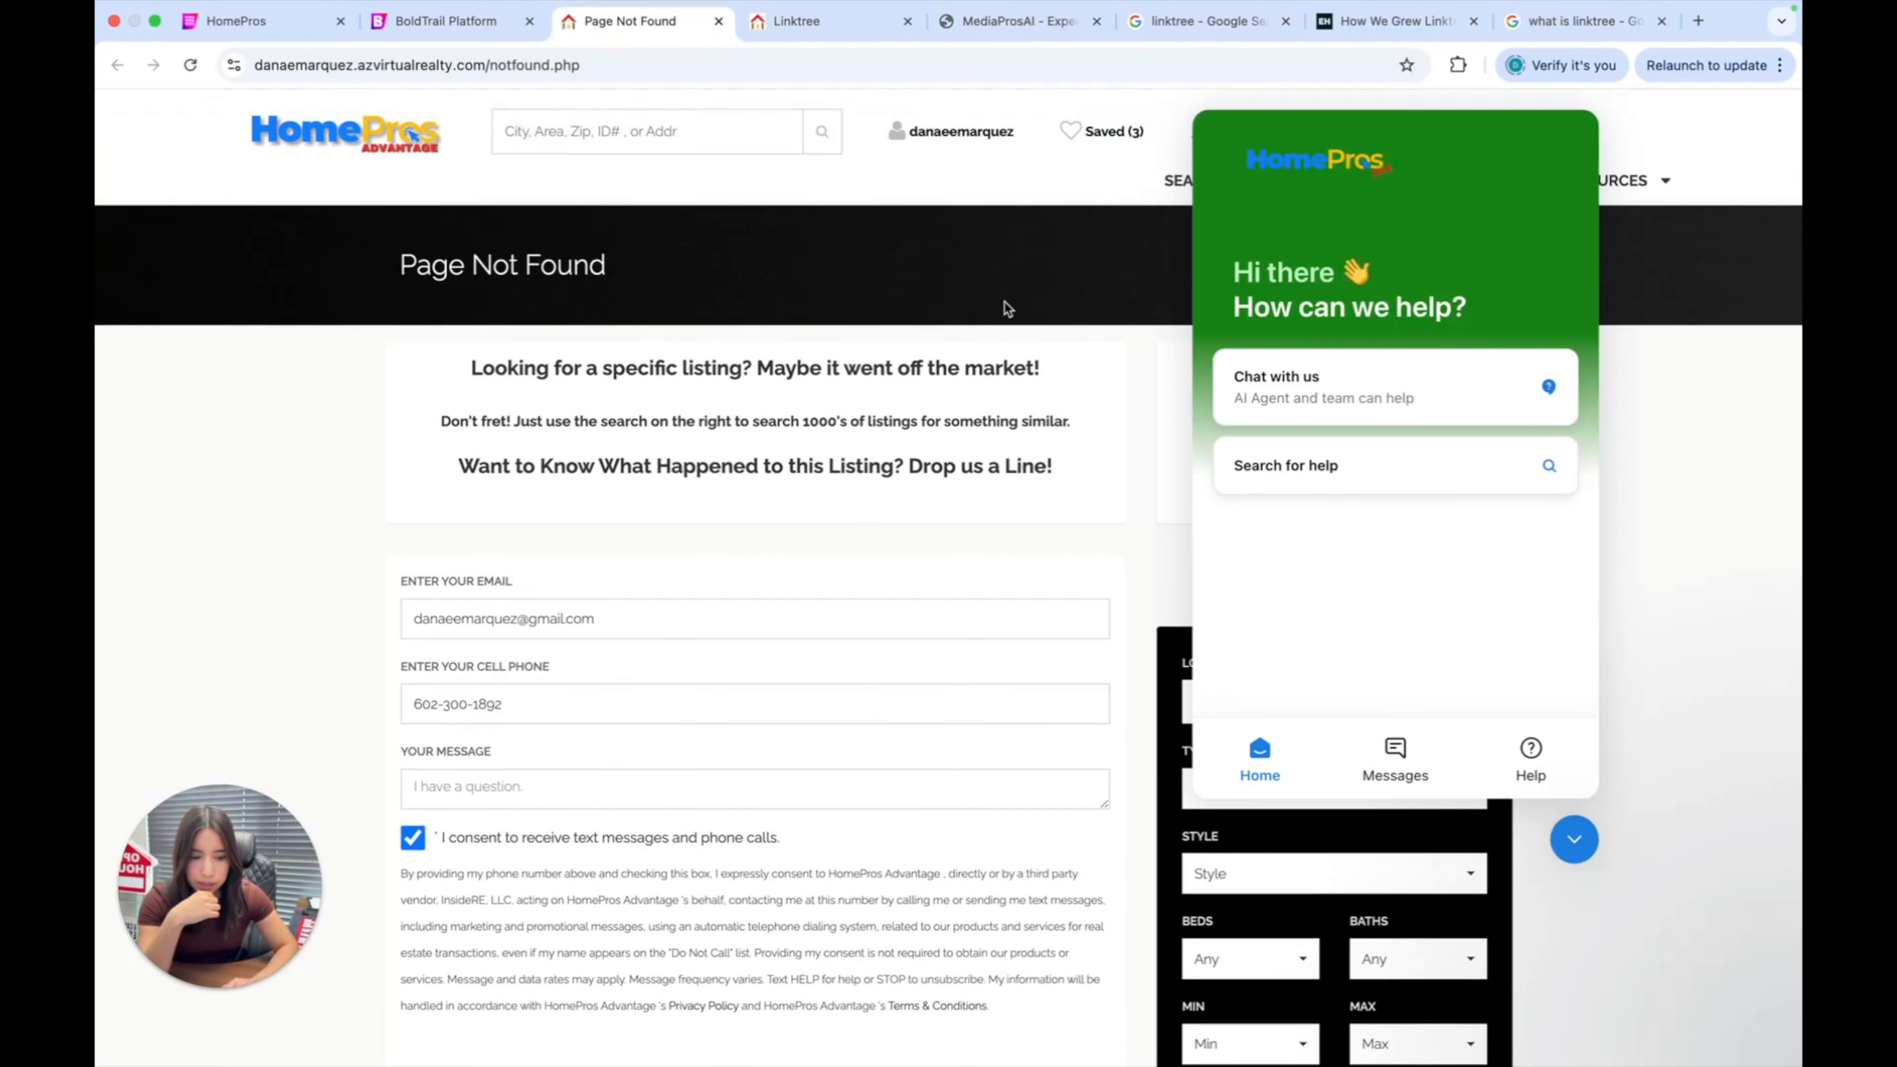
pyautogui.click(1575, 839)
# Look over the Page Not Found preview's heading, About section and footer, then return to the Linktree page.
pyautogui.scroll(-15, 1583, 690)
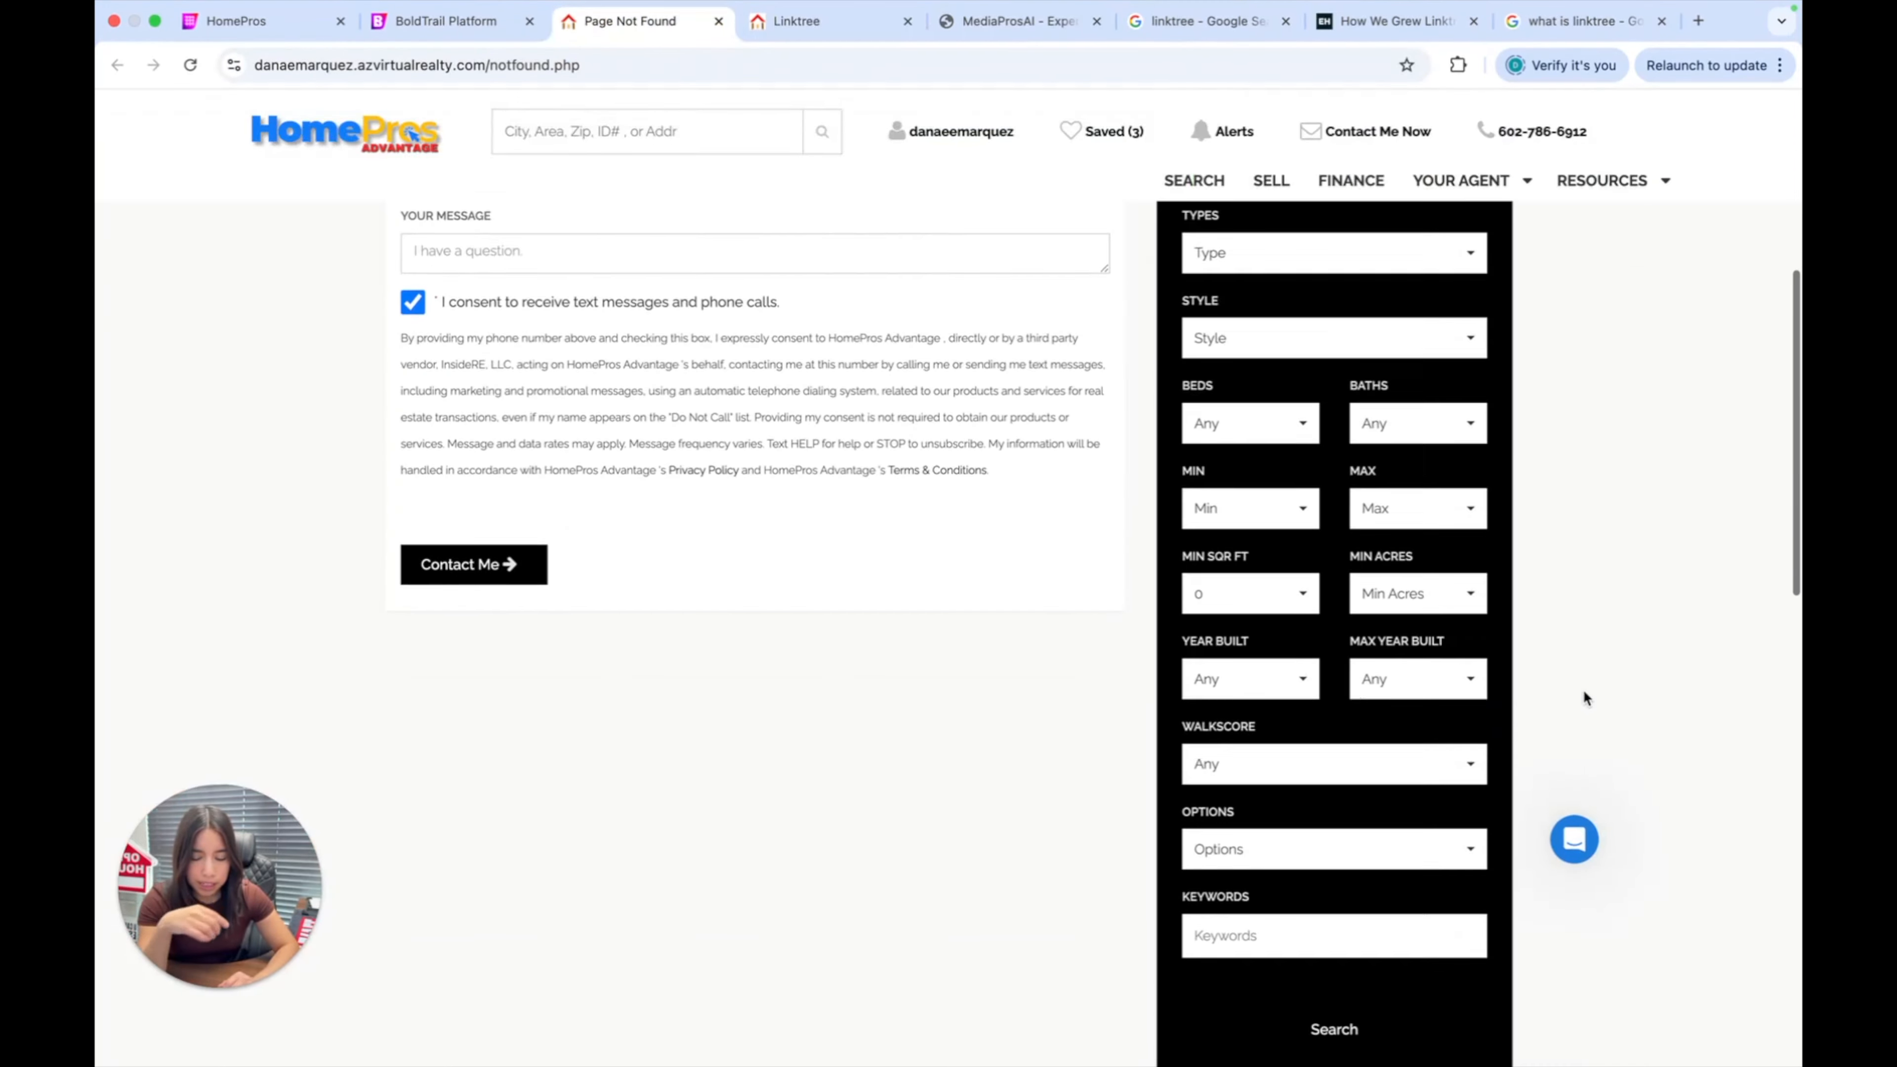
pyautogui.scroll(20, 1583, 690)
pyautogui.scroll(-1, 1583, 689)
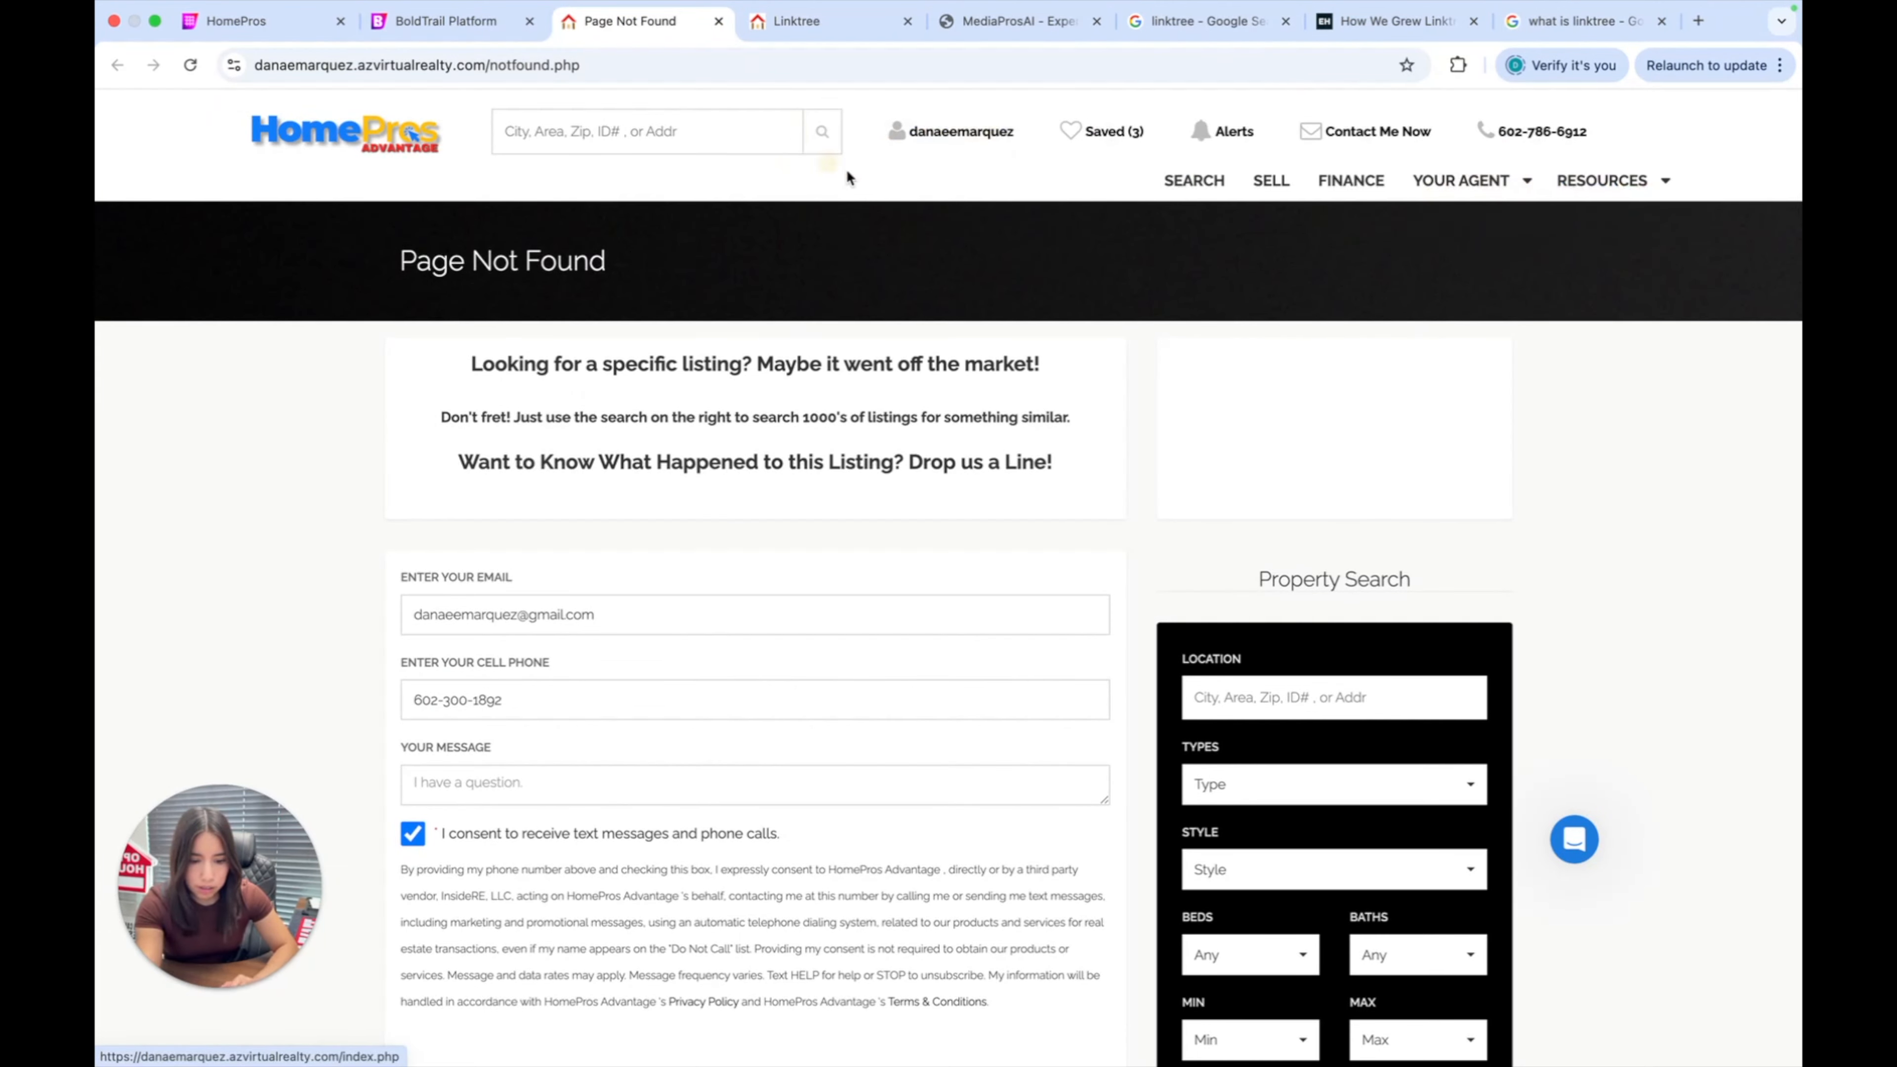
pyautogui.scroll(-20, 966, 196)
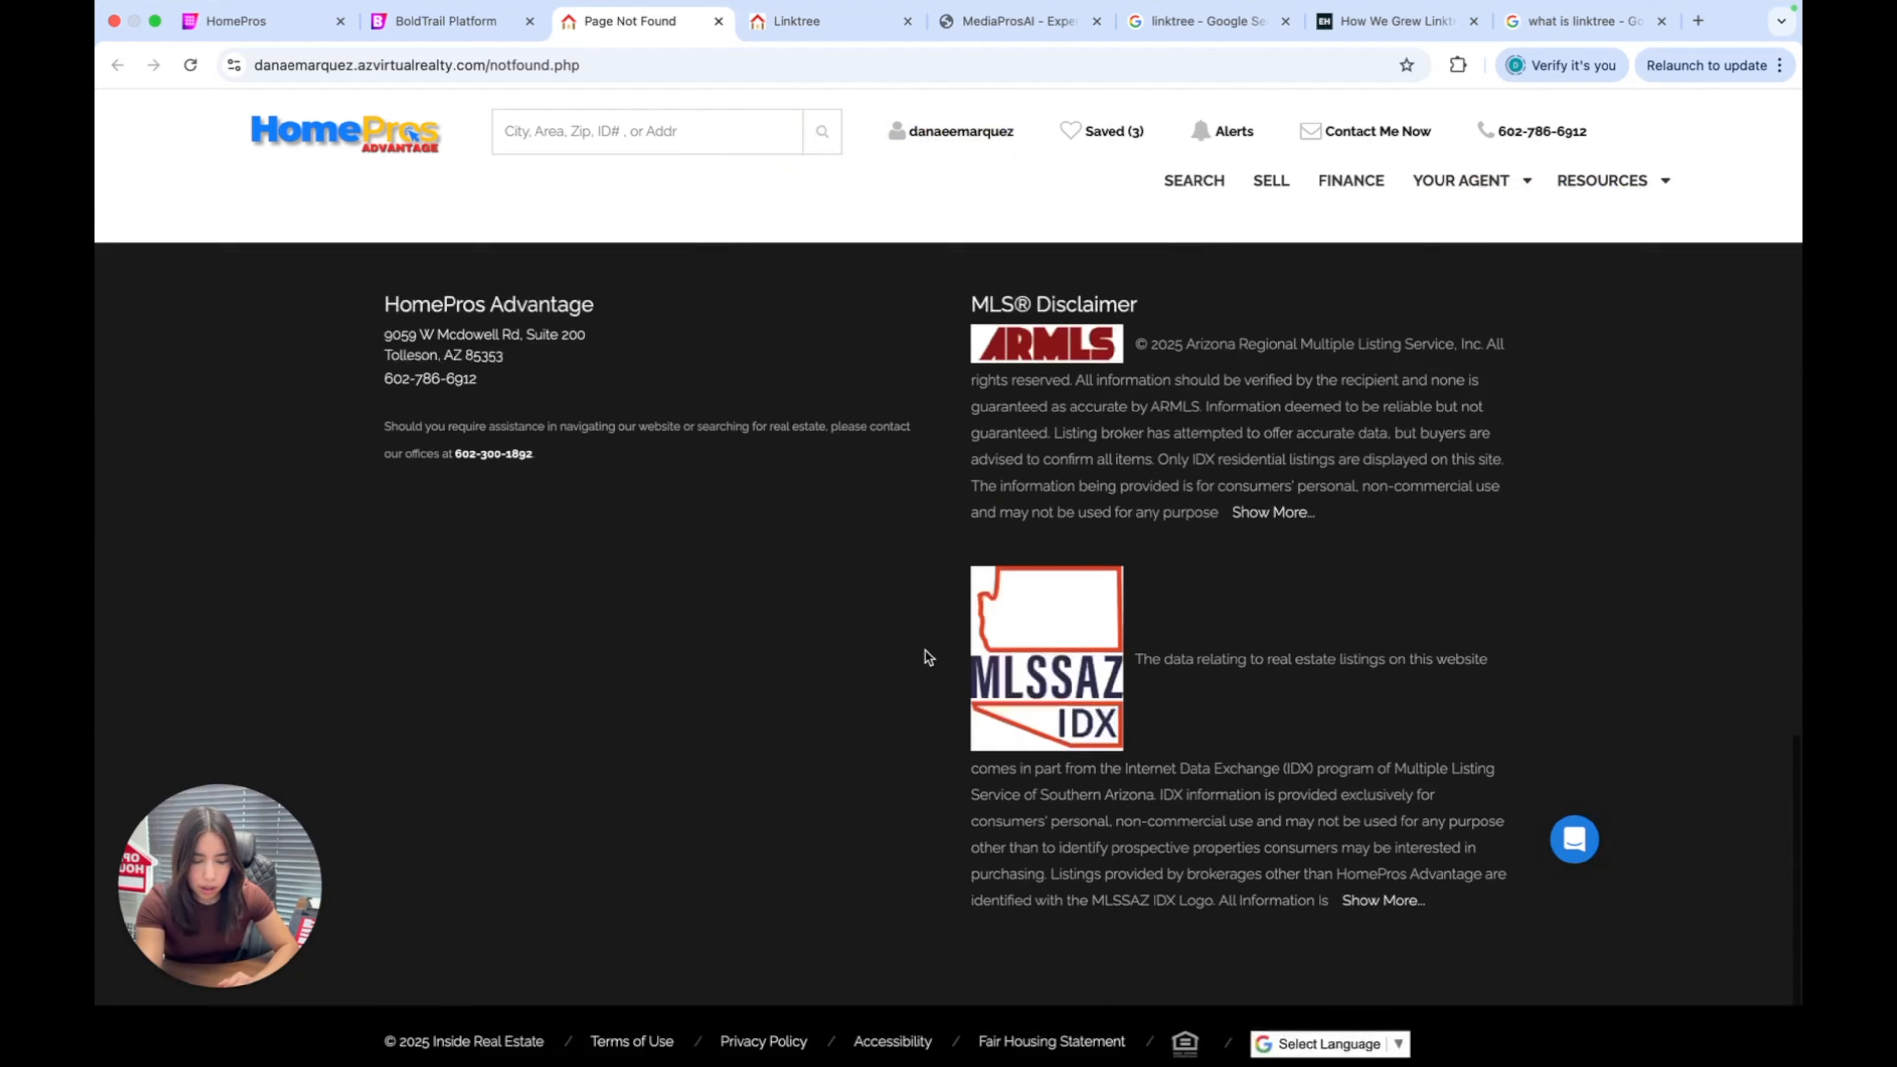
pyautogui.scroll(10, 874, 901)
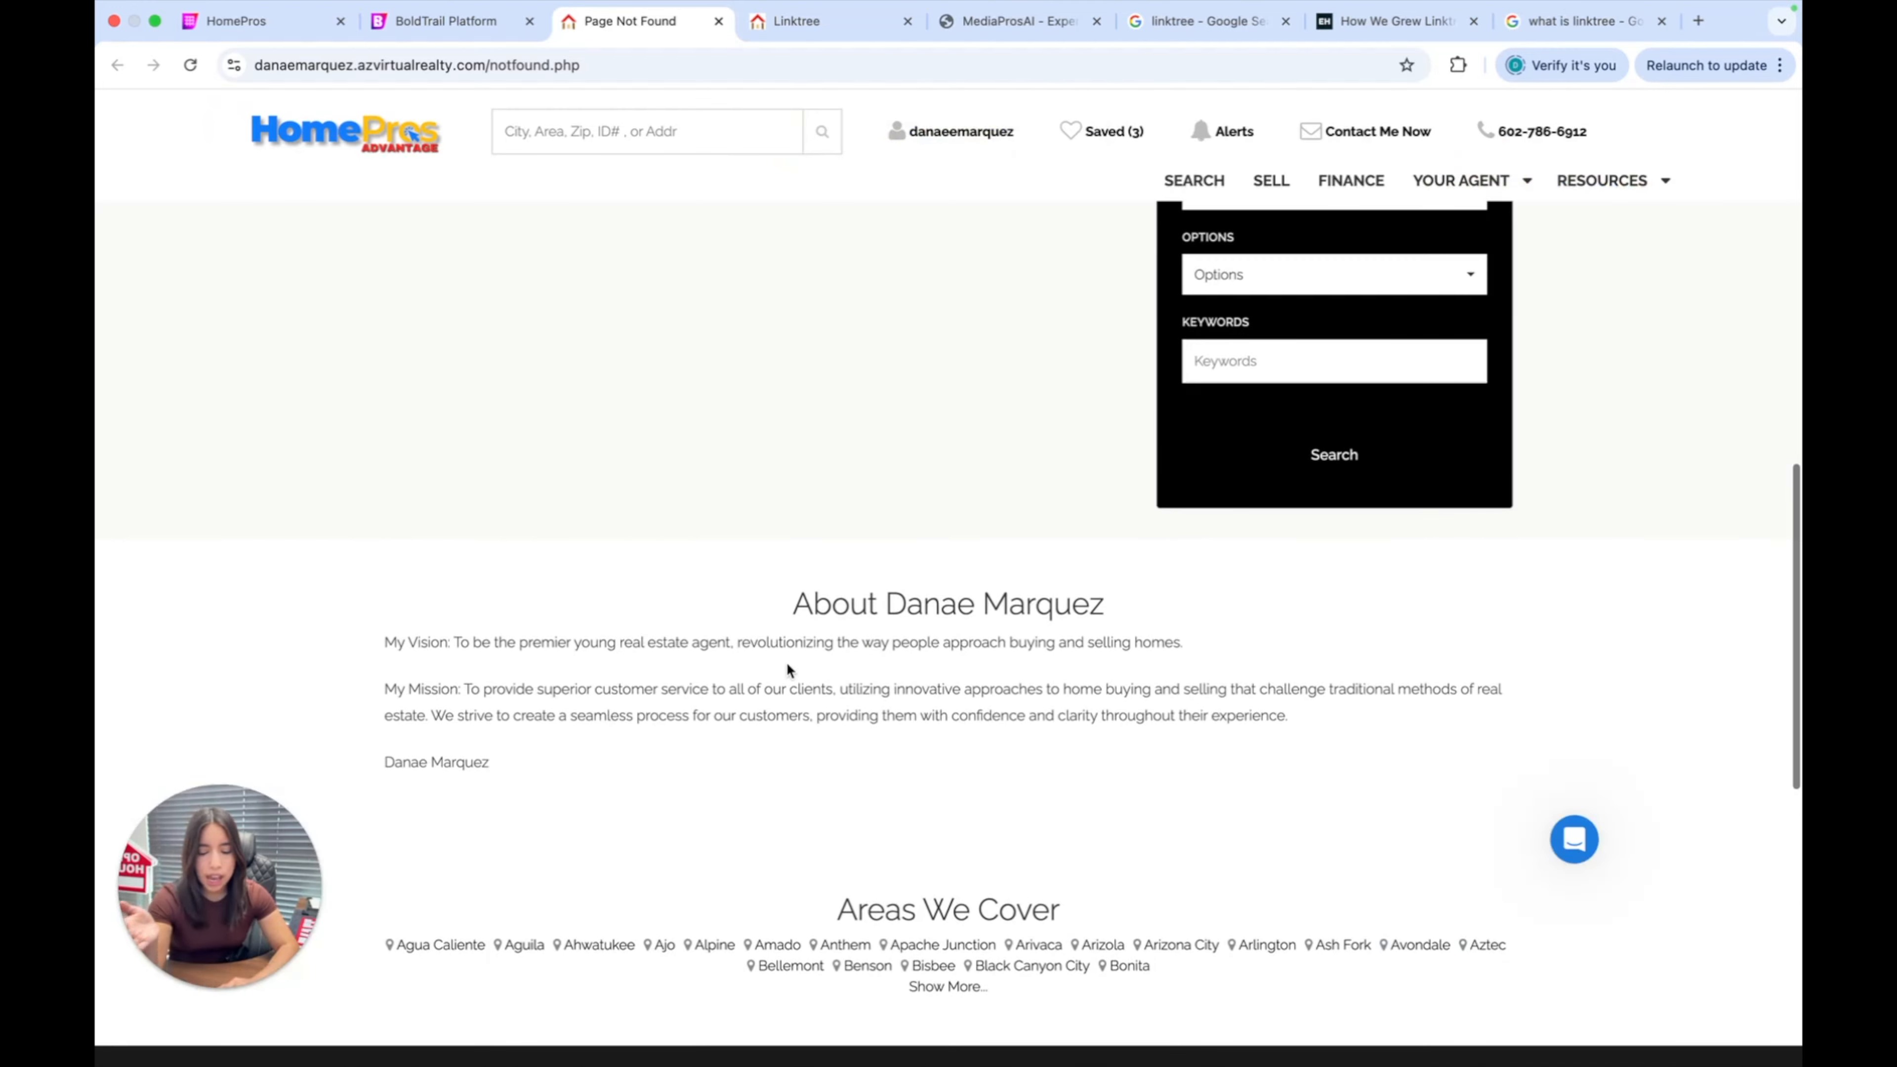
pyautogui.scroll(-5, 788, 671)
pyautogui.scroll(4, 788, 671)
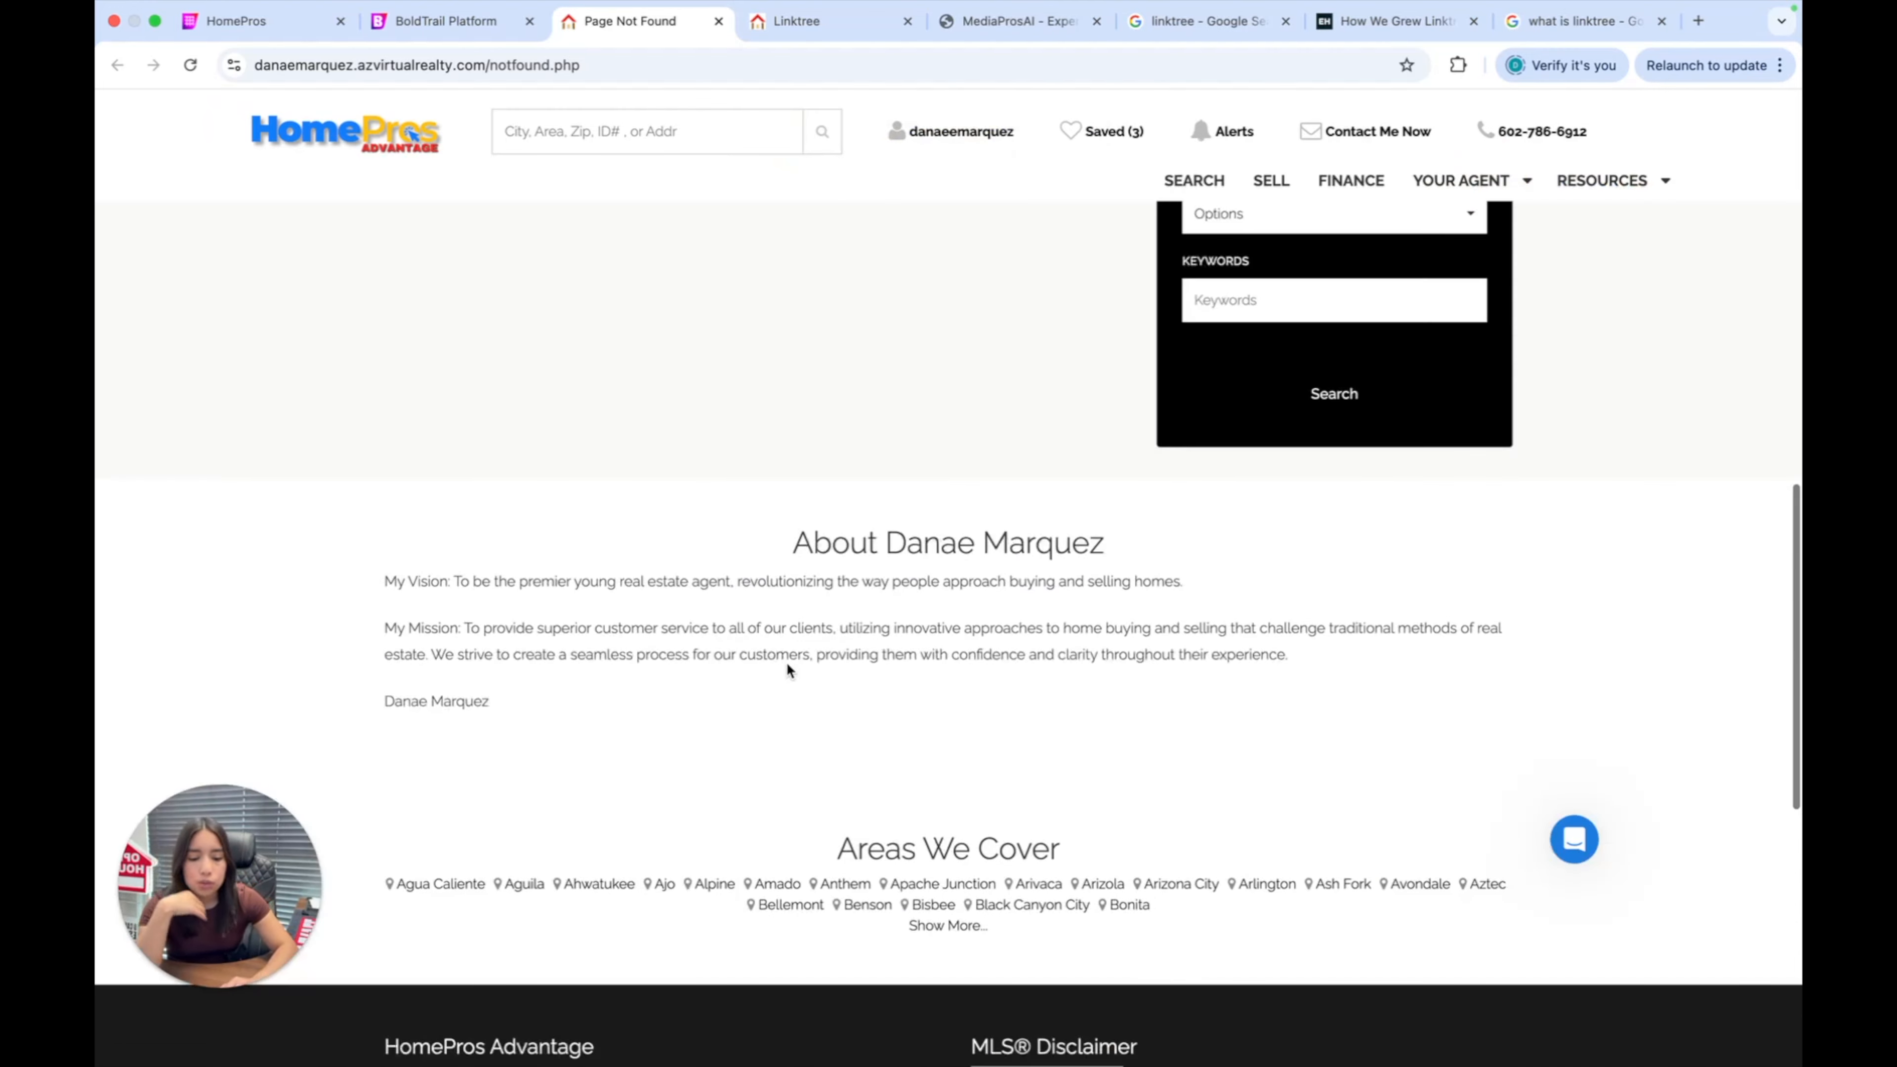
pyautogui.scroll(-3, 755, 601)
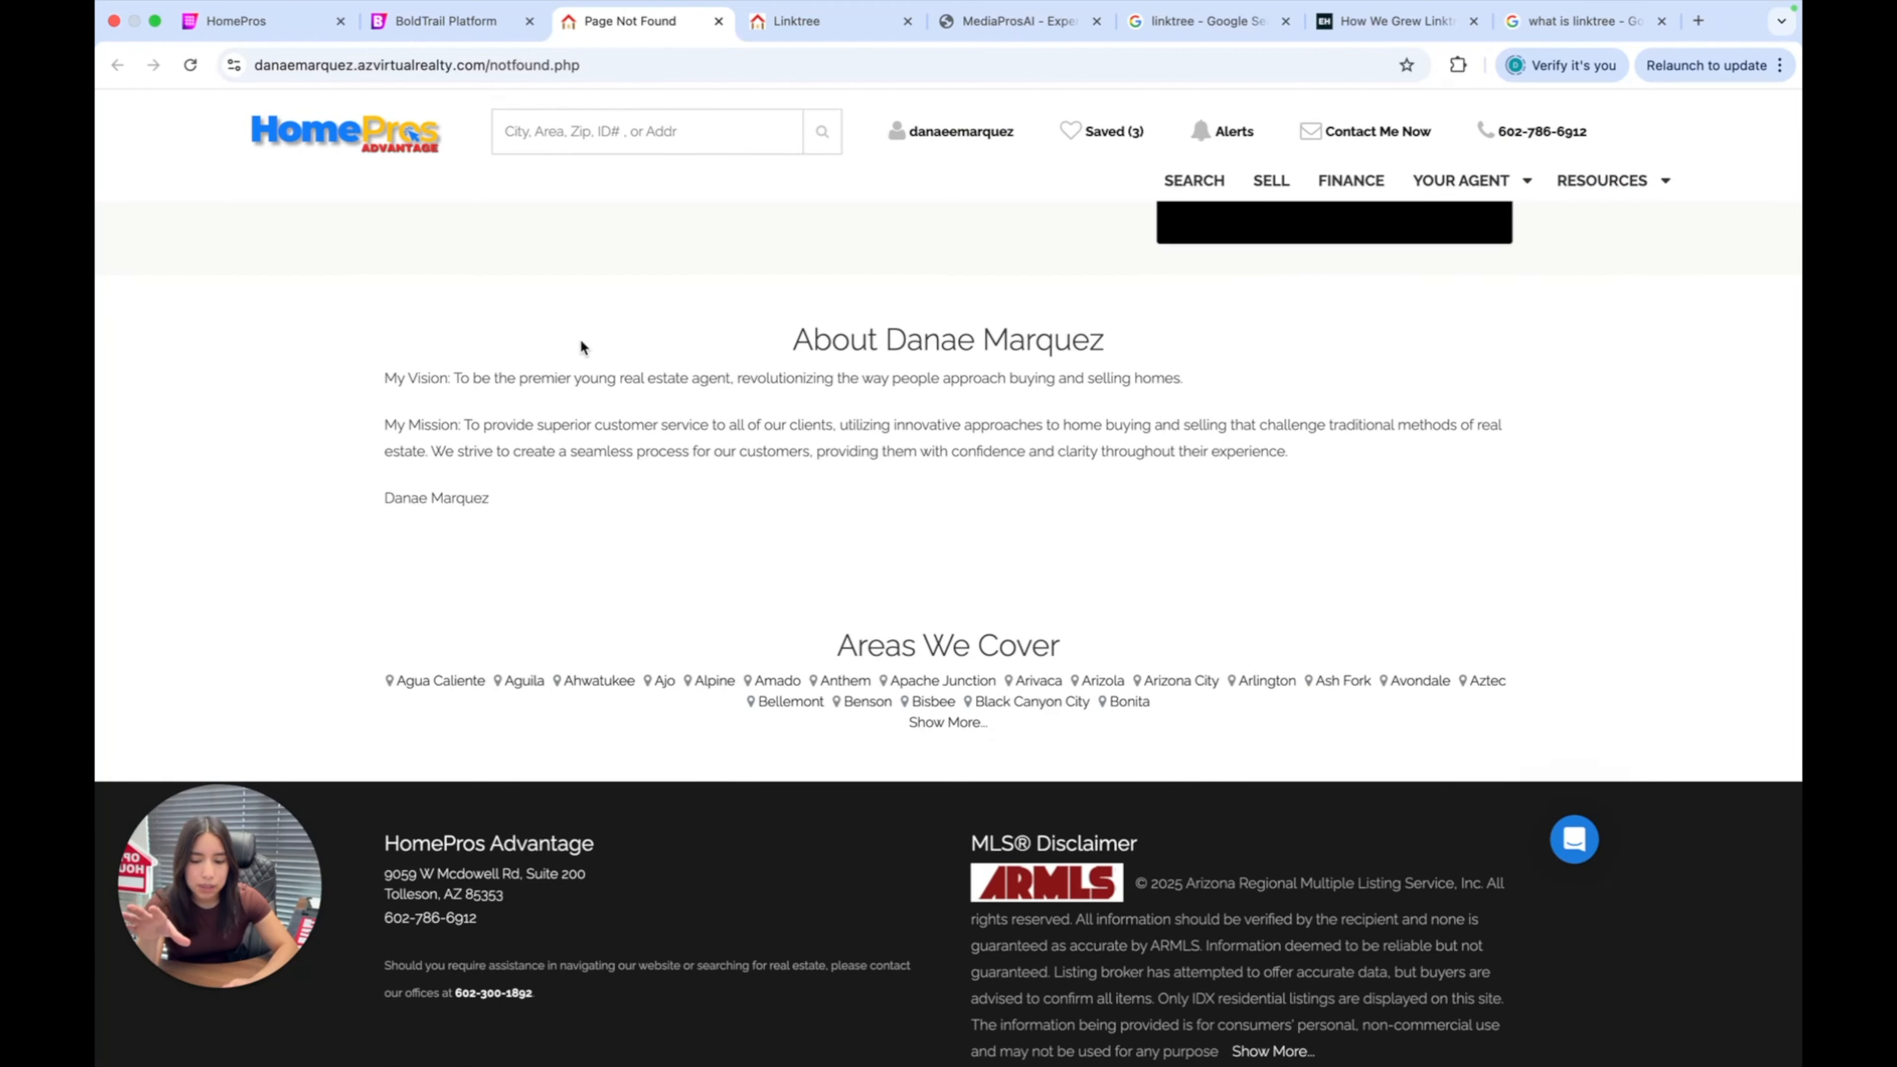
pyautogui.moveTo(583, 346); pyautogui.dragTo(1334, 1057)
pyautogui.scroll(10, 1260, 662)
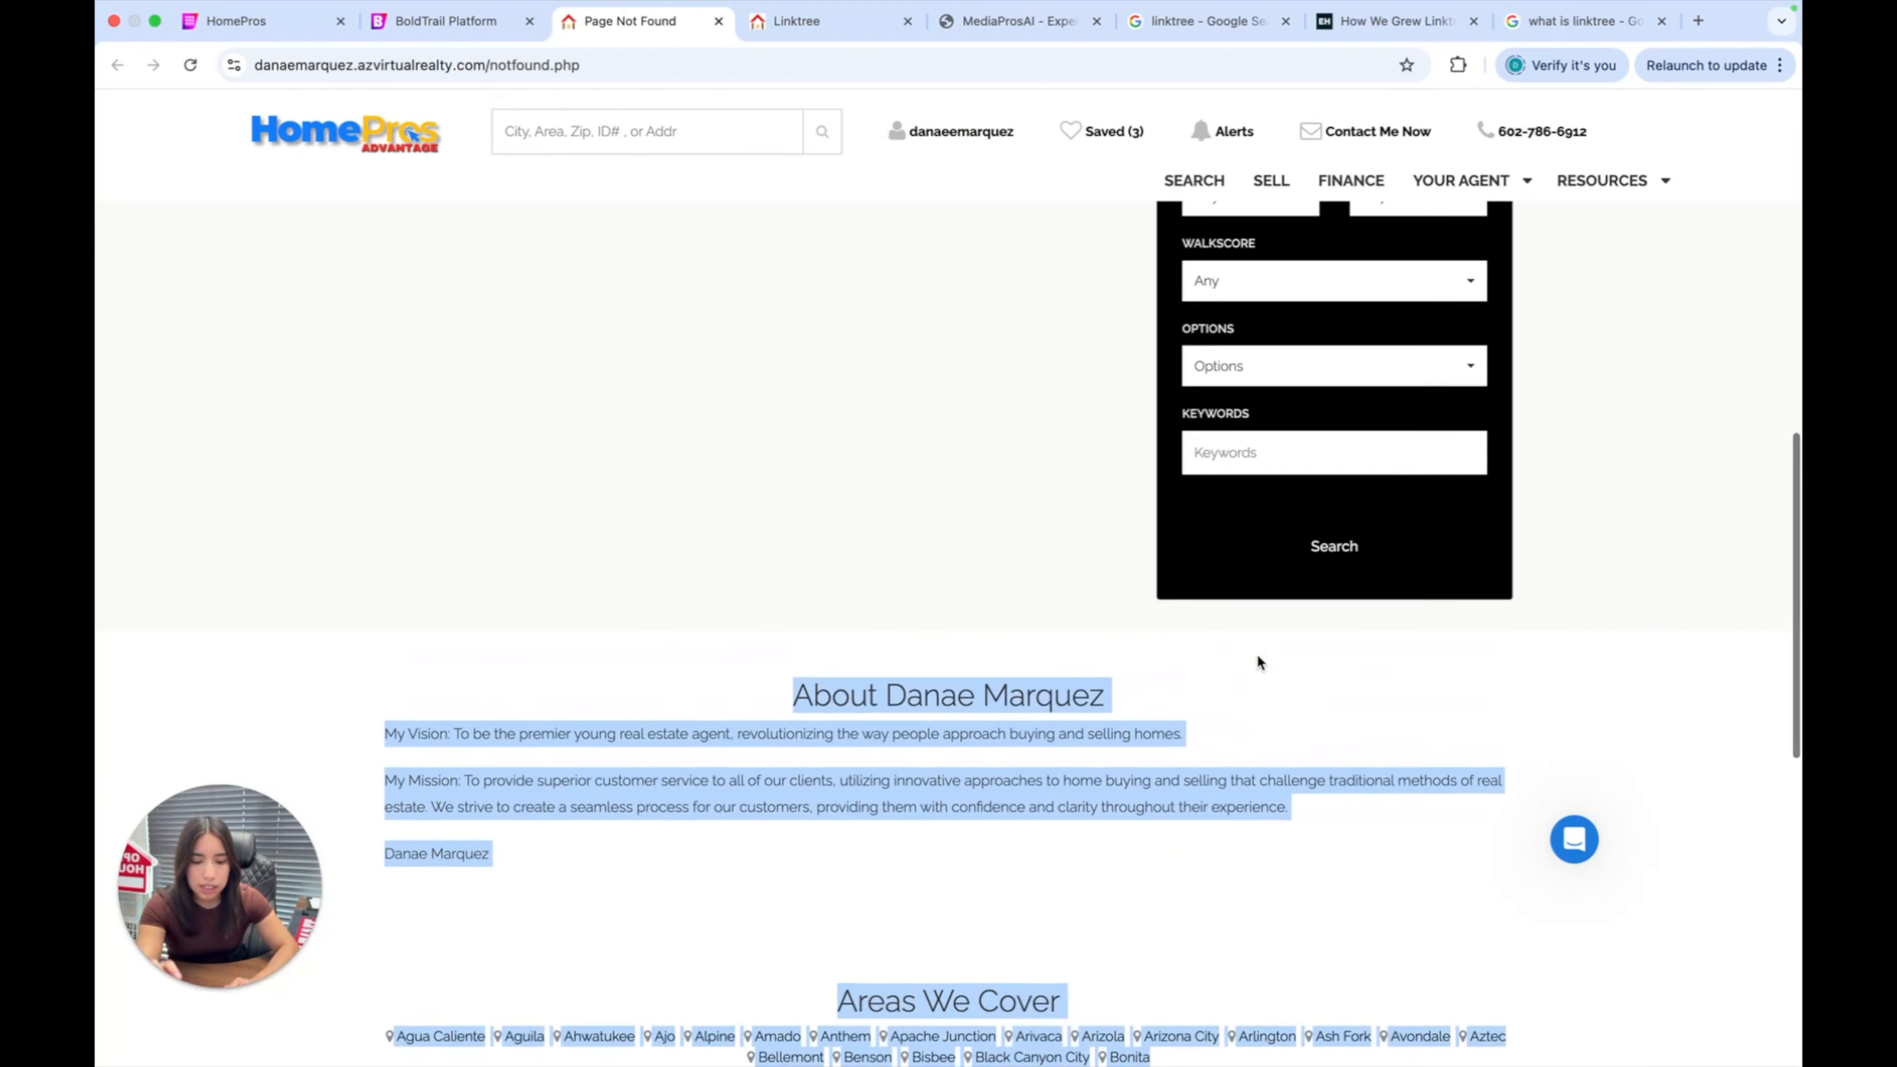
pyautogui.scroll(-5, 1241, 389)
pyautogui.scroll(-10, 1242, 389)
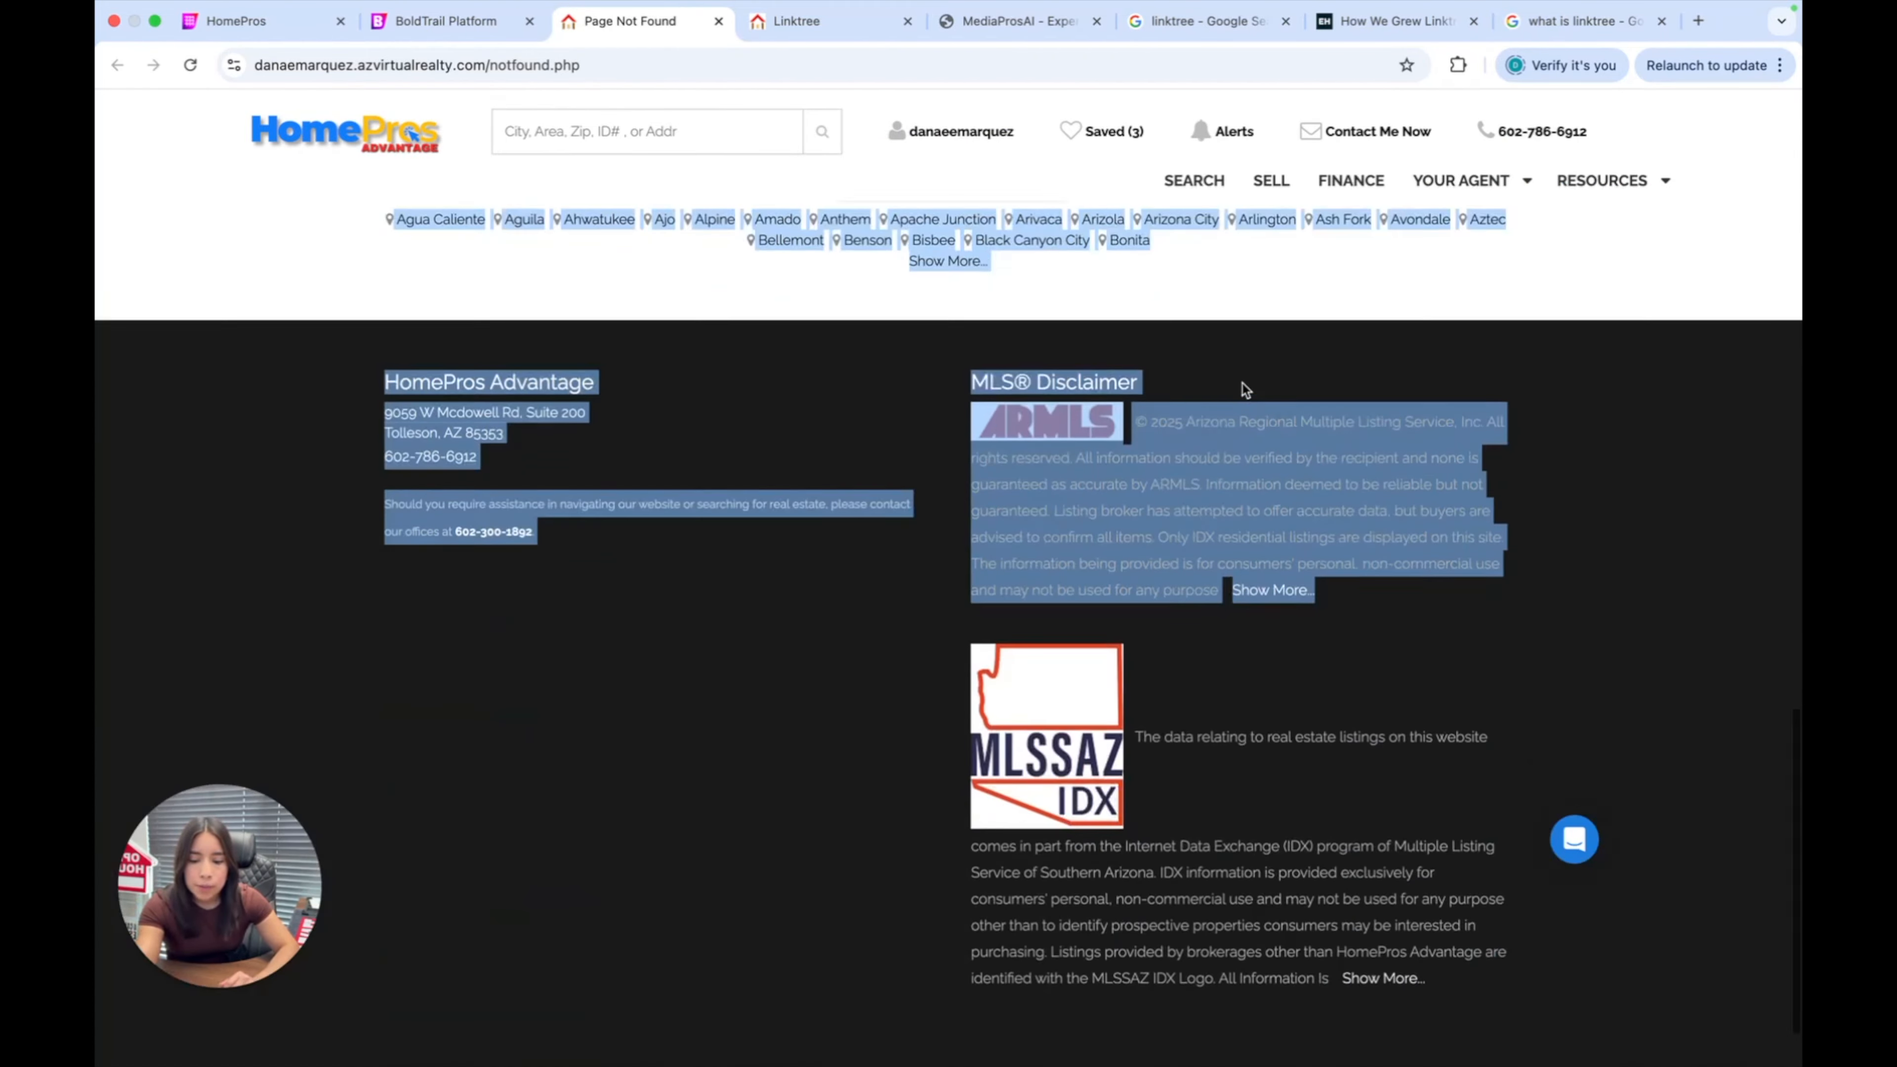
pyautogui.scroll(5, 1241, 390)
pyautogui.scroll(-3, 1046, 463)
pyautogui.scroll(10, 855, 541)
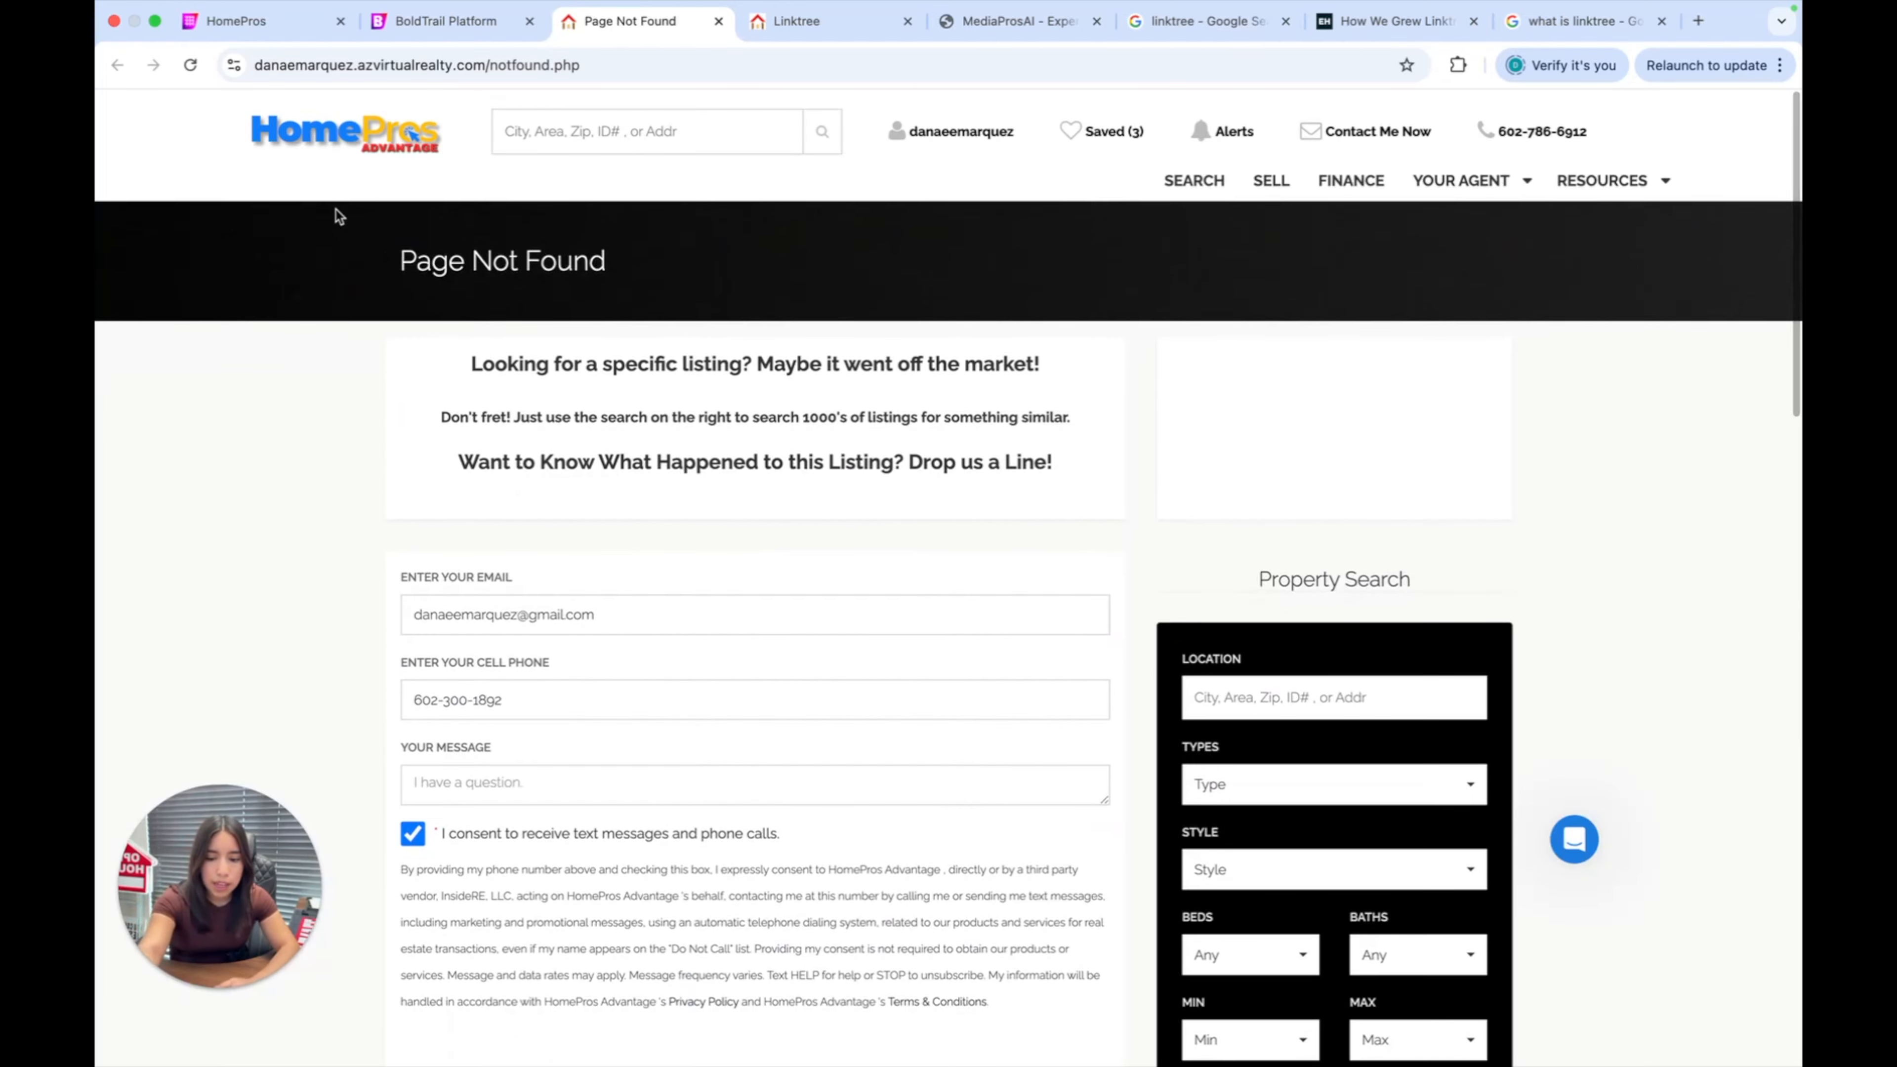
pyautogui.moveTo(476, 184); pyautogui.dragTo(1591, 218)
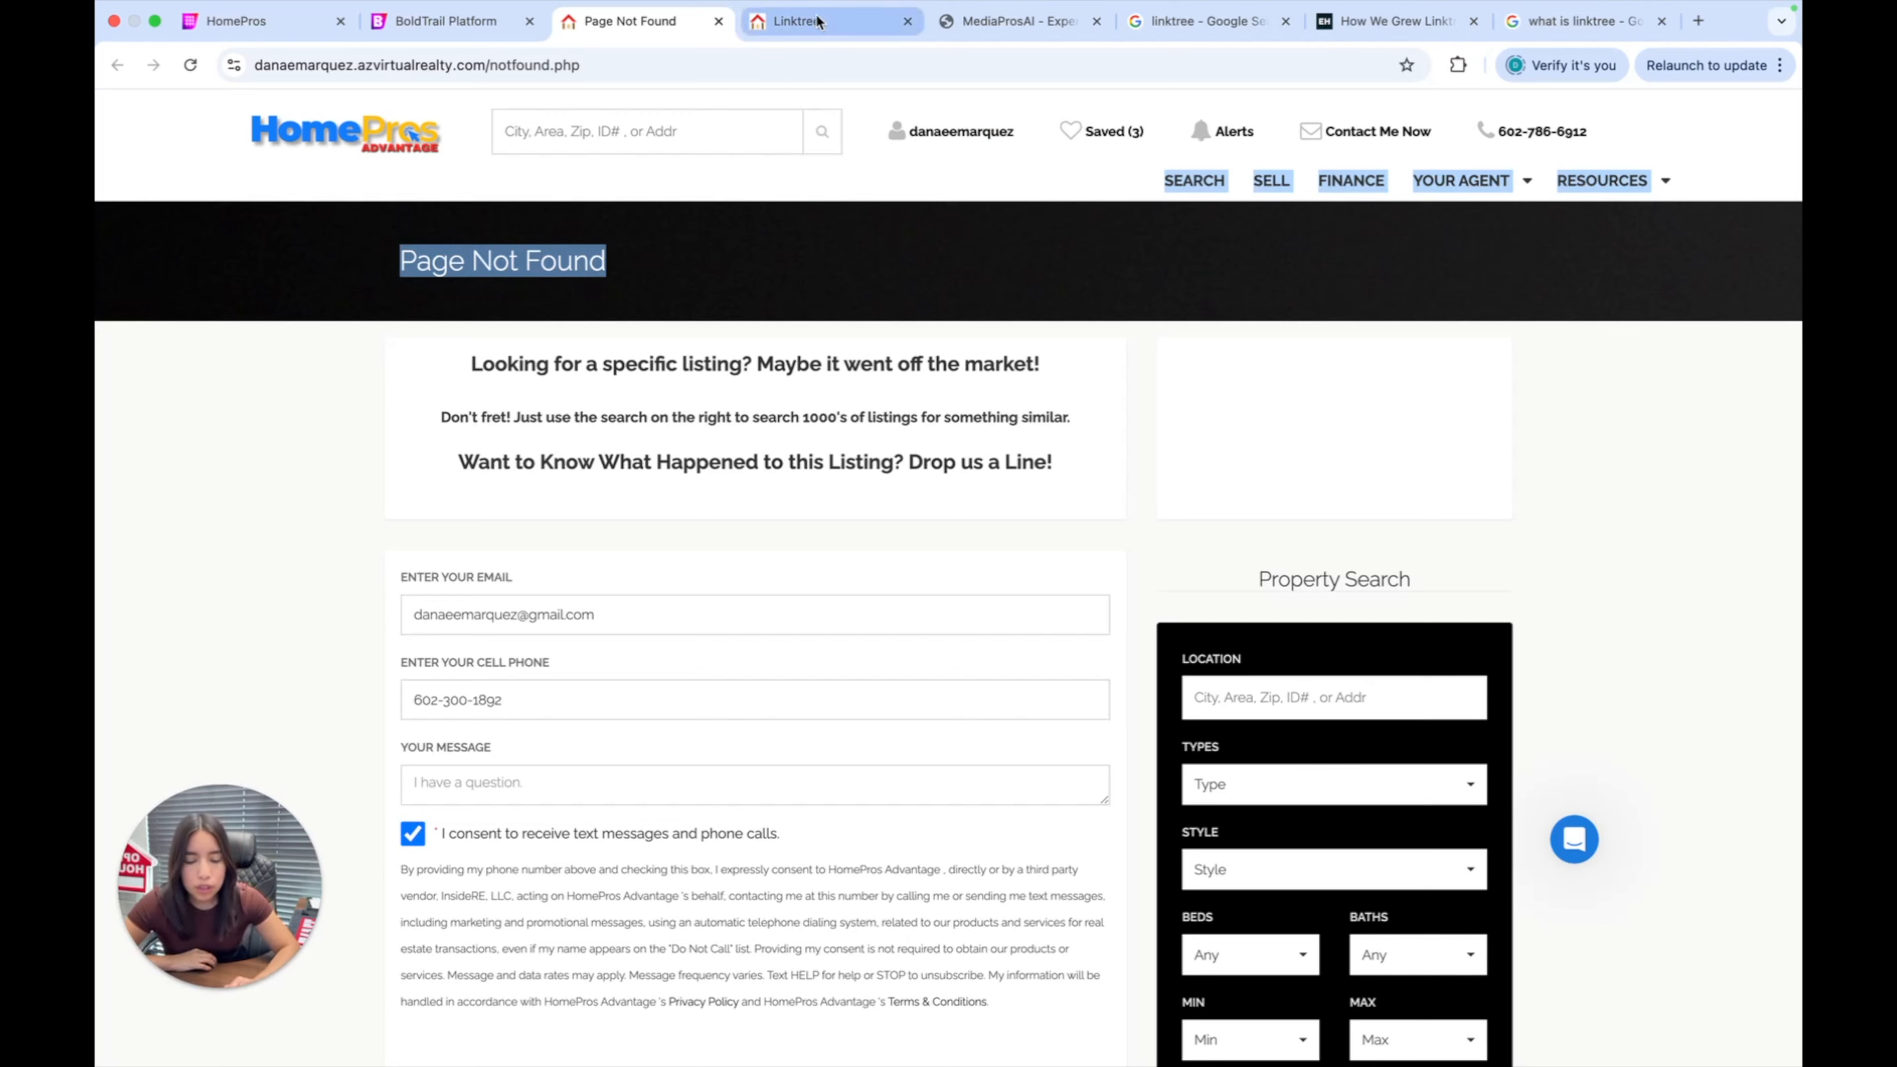
pyautogui.click(794, 20)
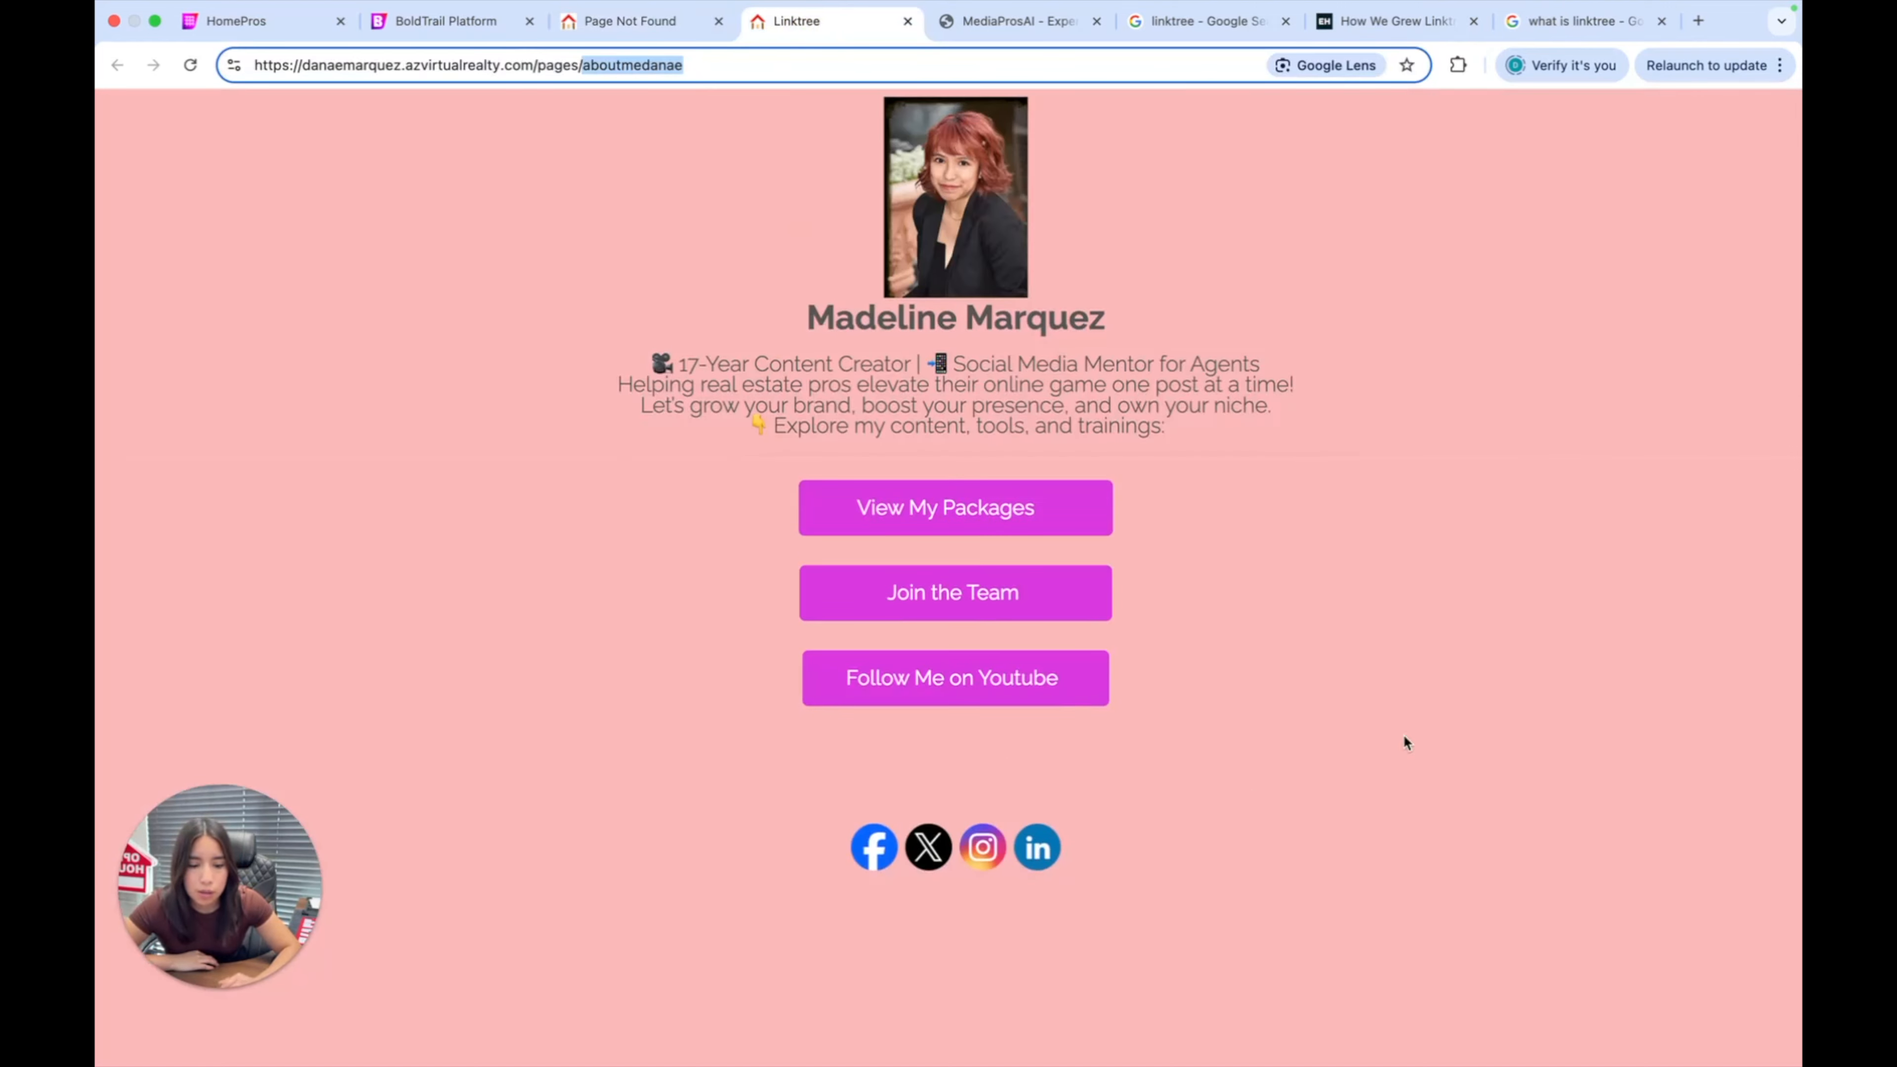
# Delete the placeholder button block from the About me page.
pyautogui.moveTo(433, 12)
pyautogui.click(447, 45)
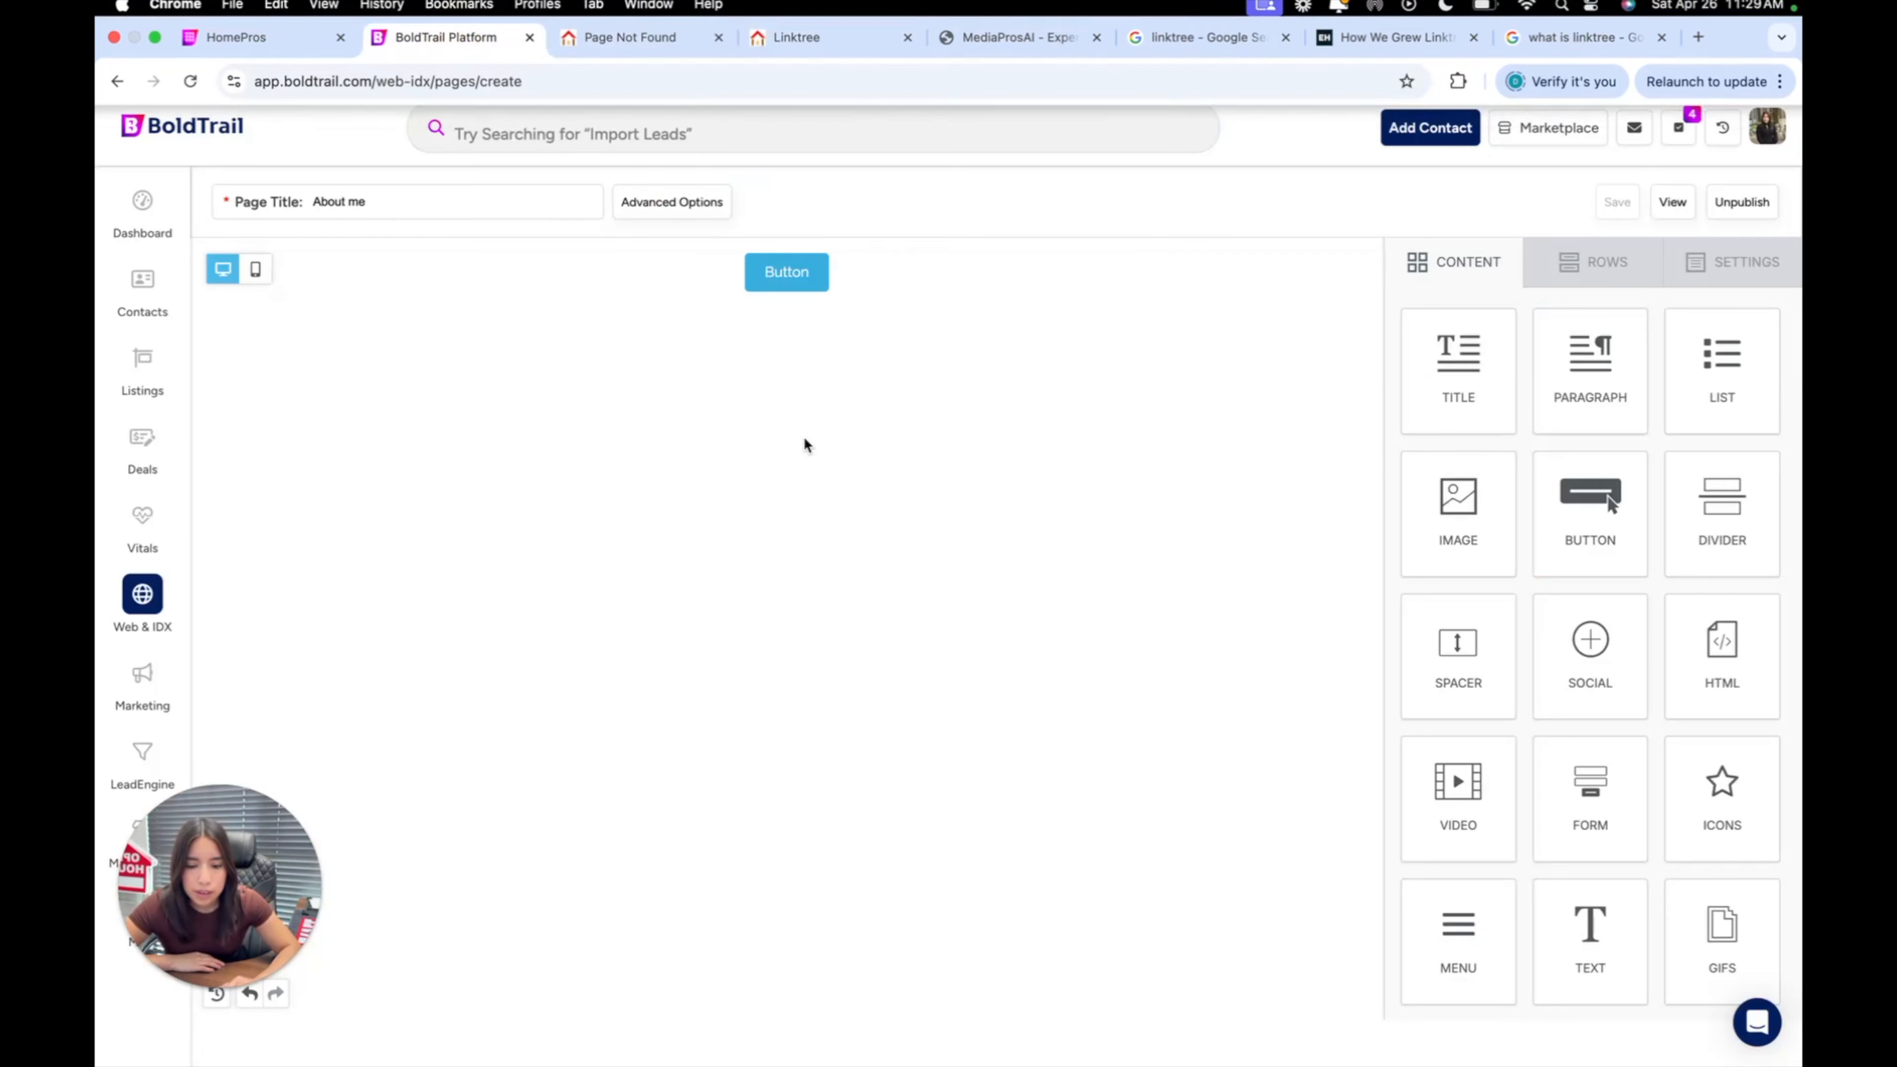
pyautogui.click(1245, 276)
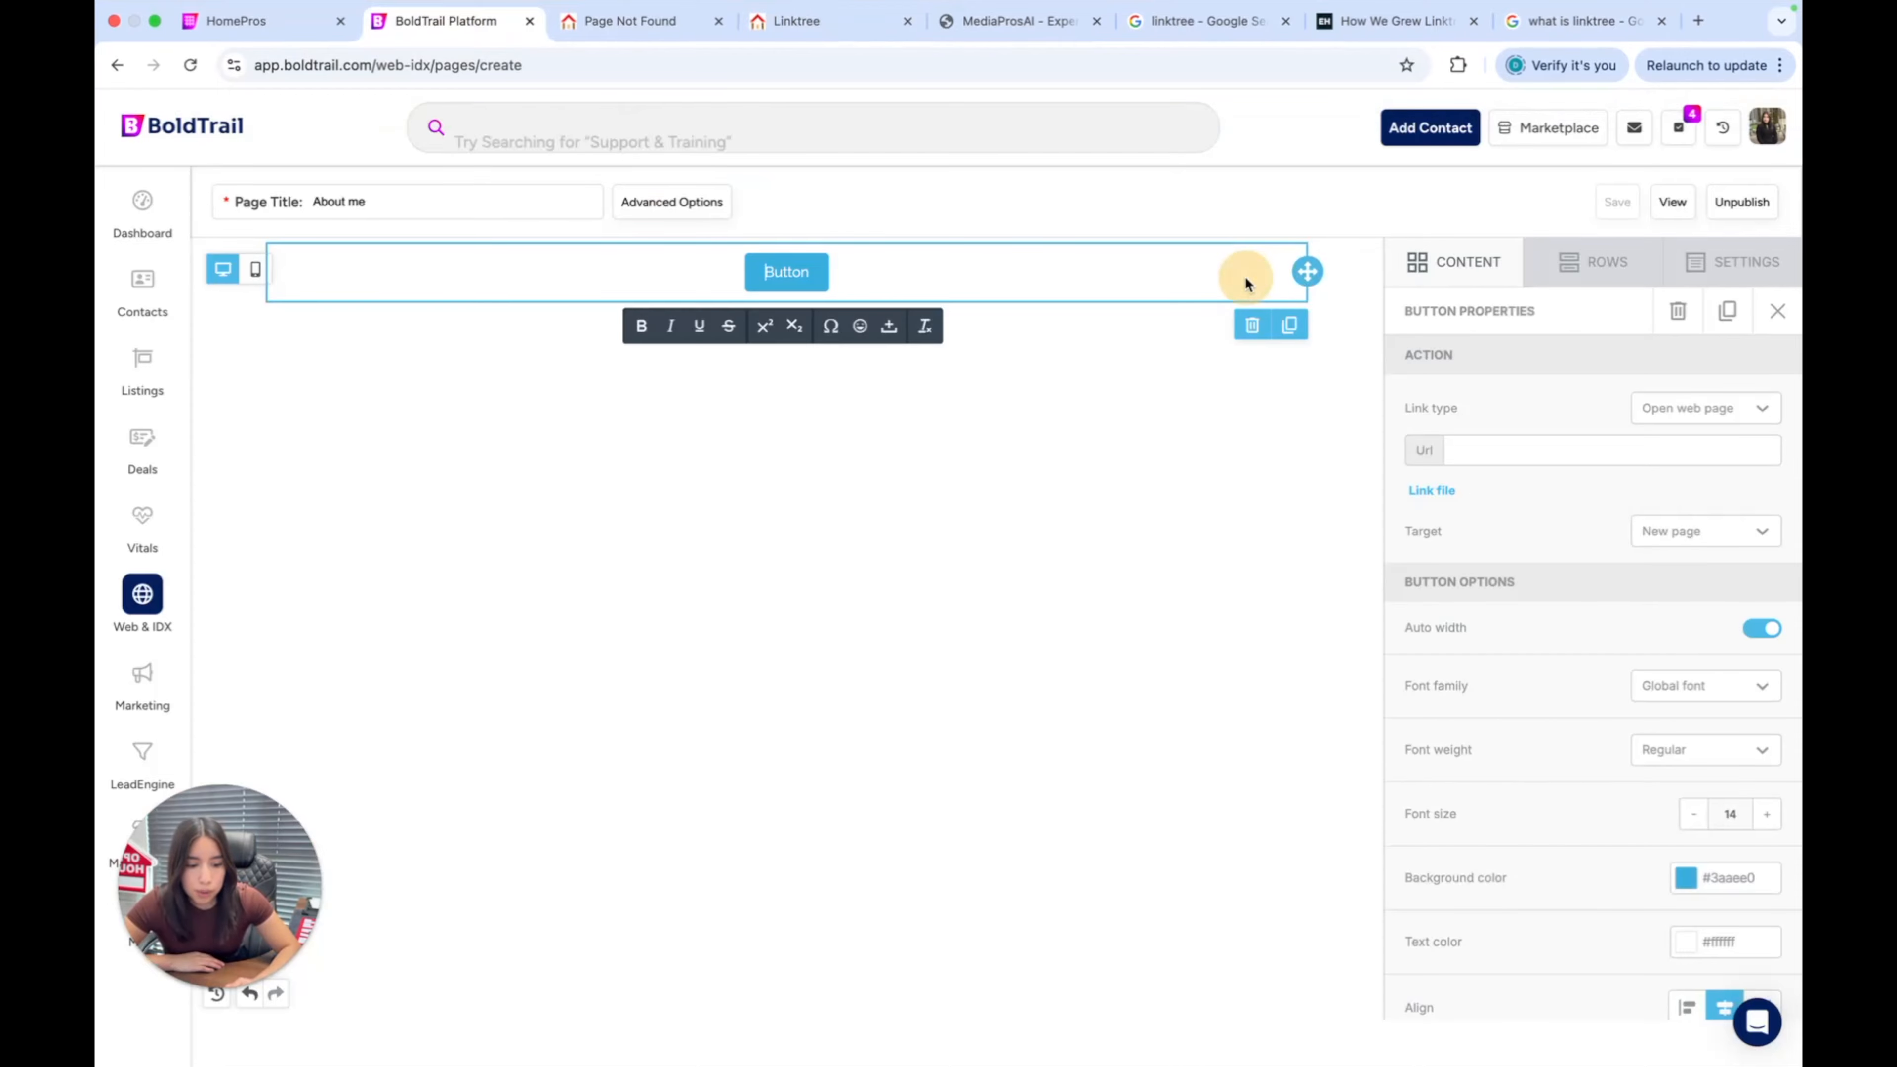
pyautogui.click(1230, 334)
# Turn Show Footer off in Advanced Options and save the page settings.
pyautogui.click(651, 201)
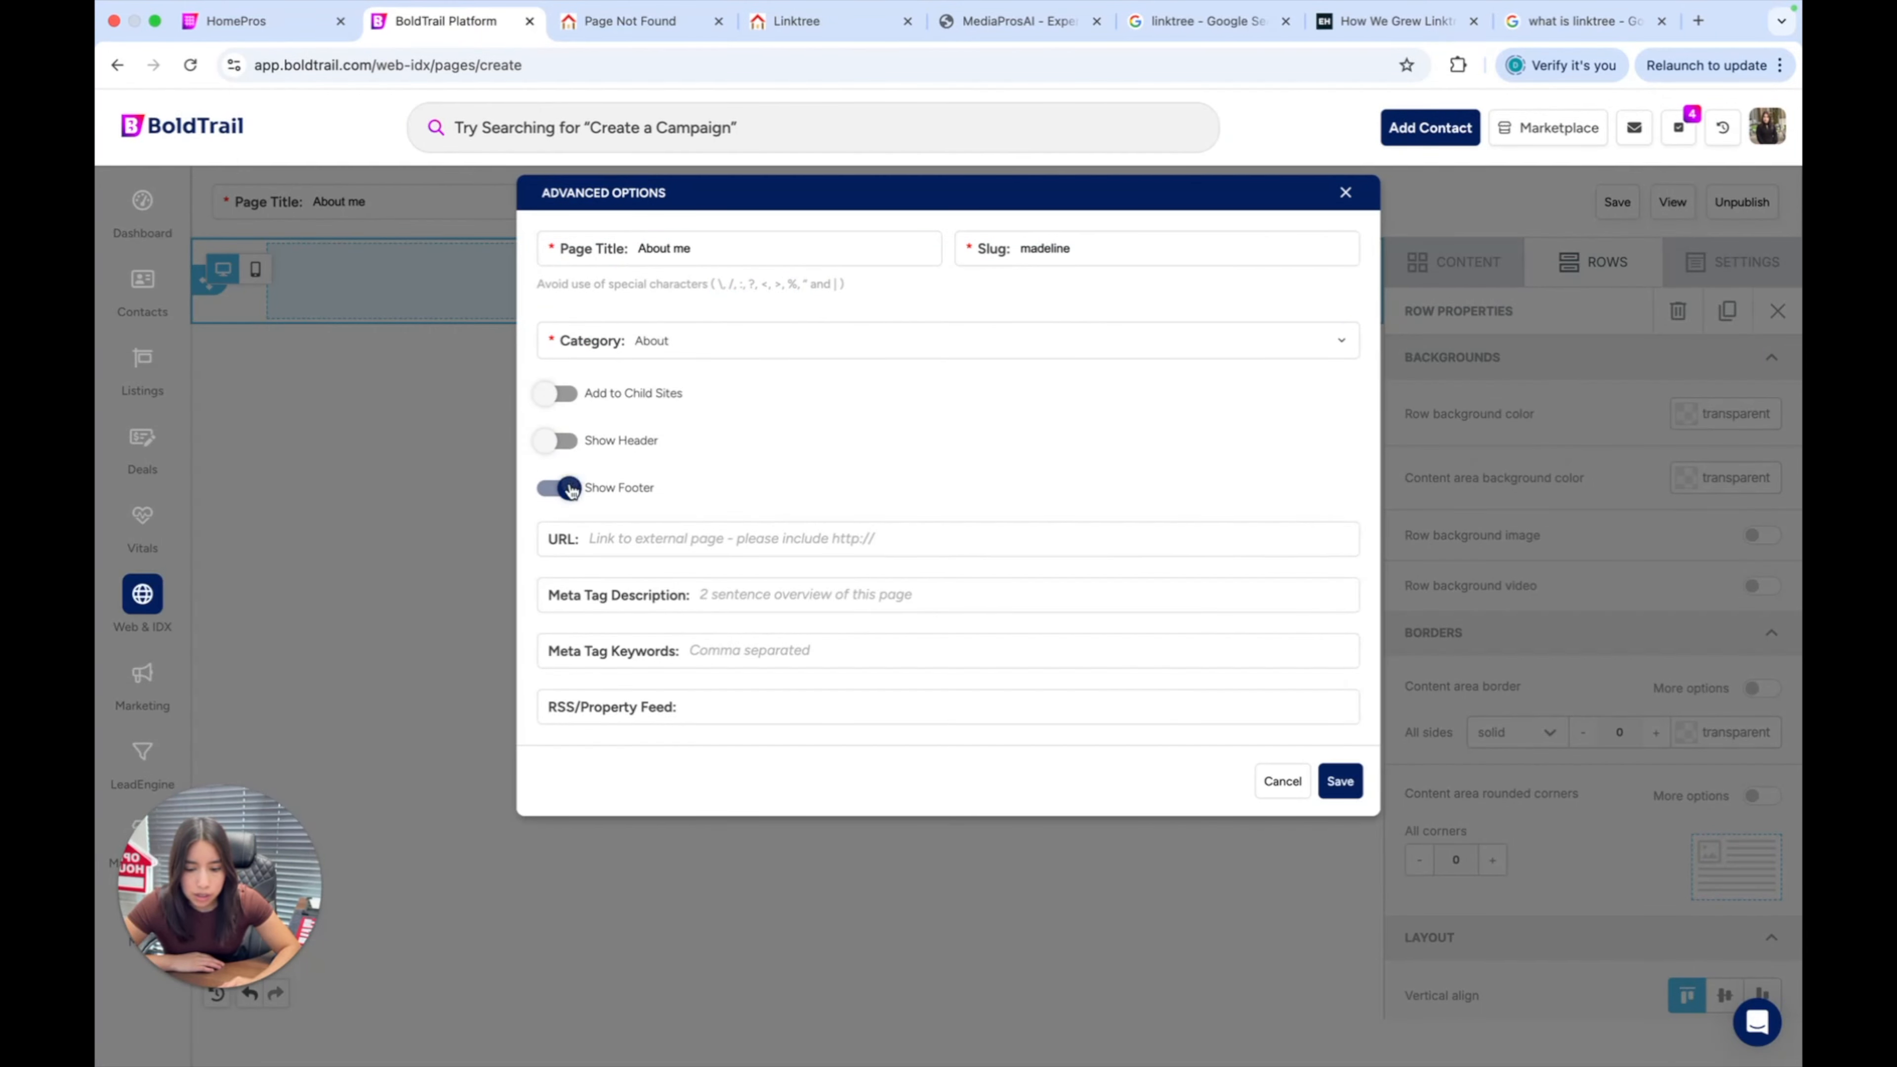
pyautogui.moveTo(933, 419); pyautogui.dragTo(905, 810)
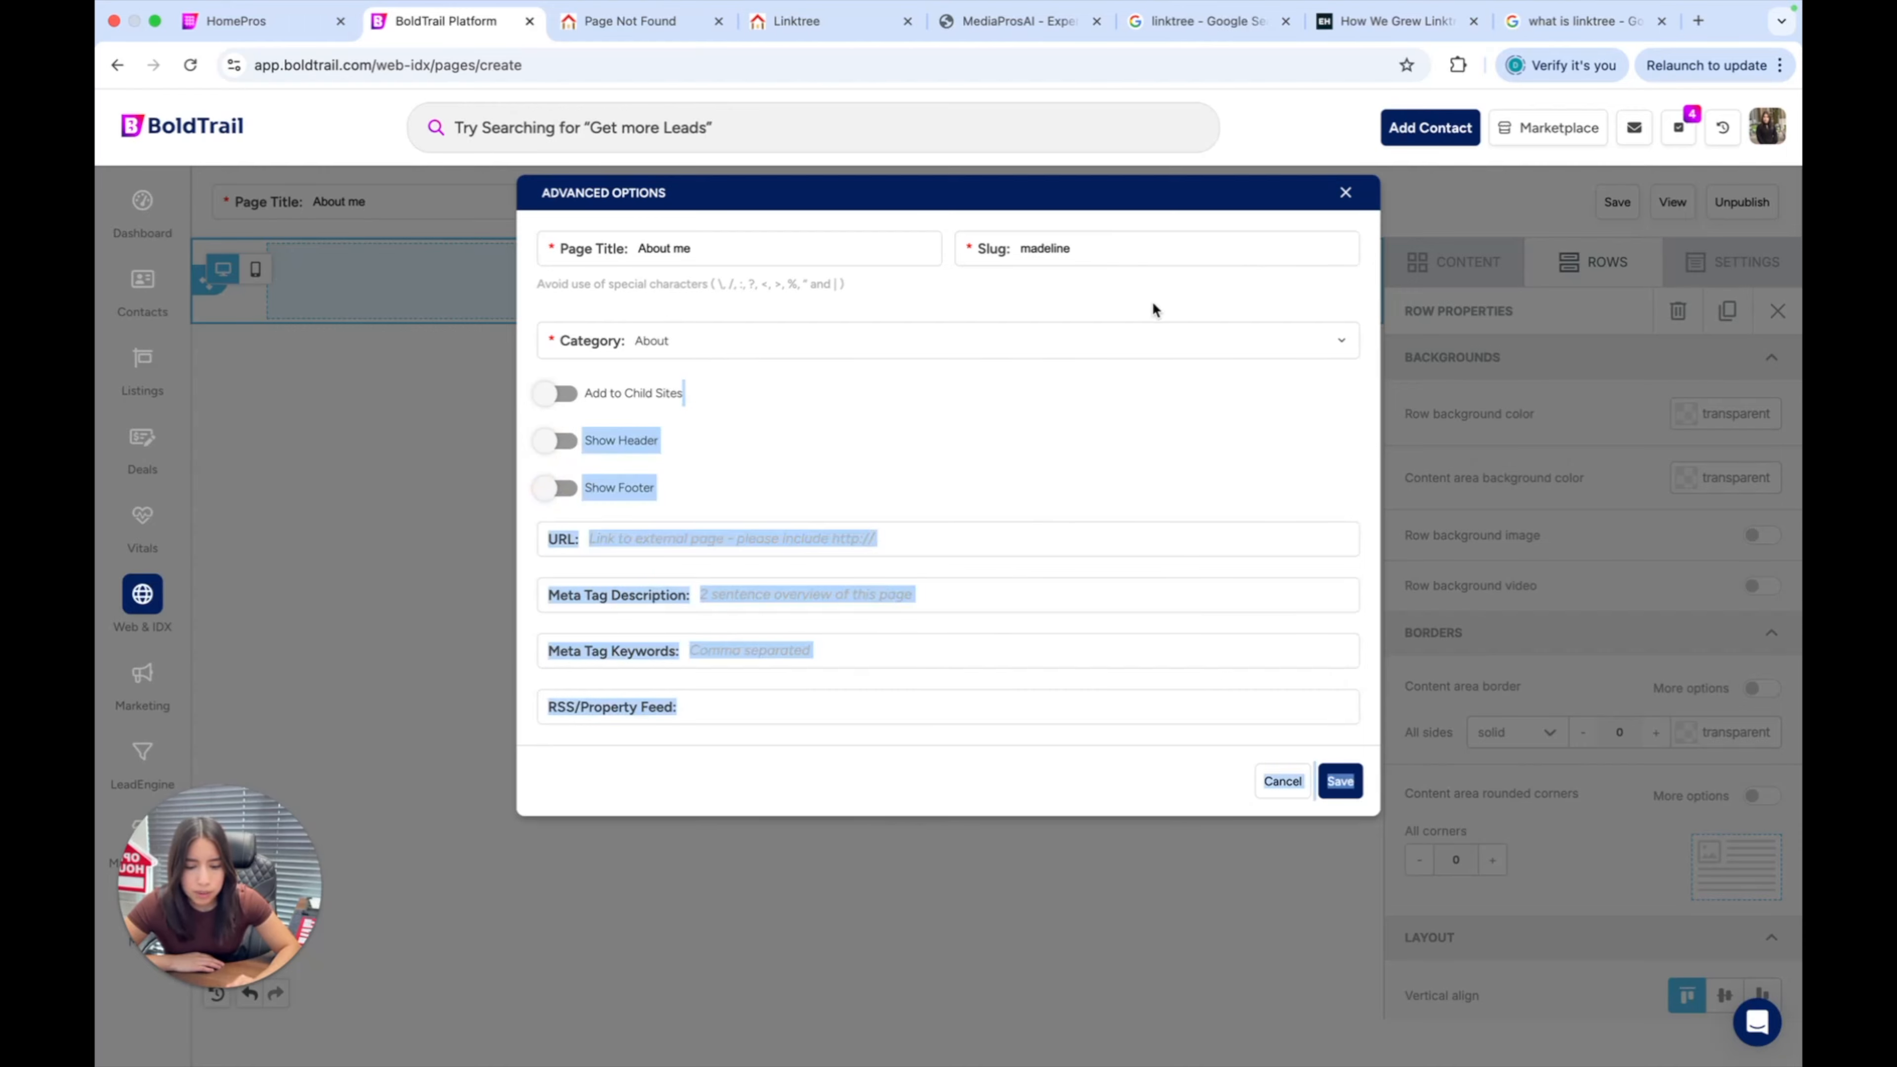
pyautogui.click(1116, 432)
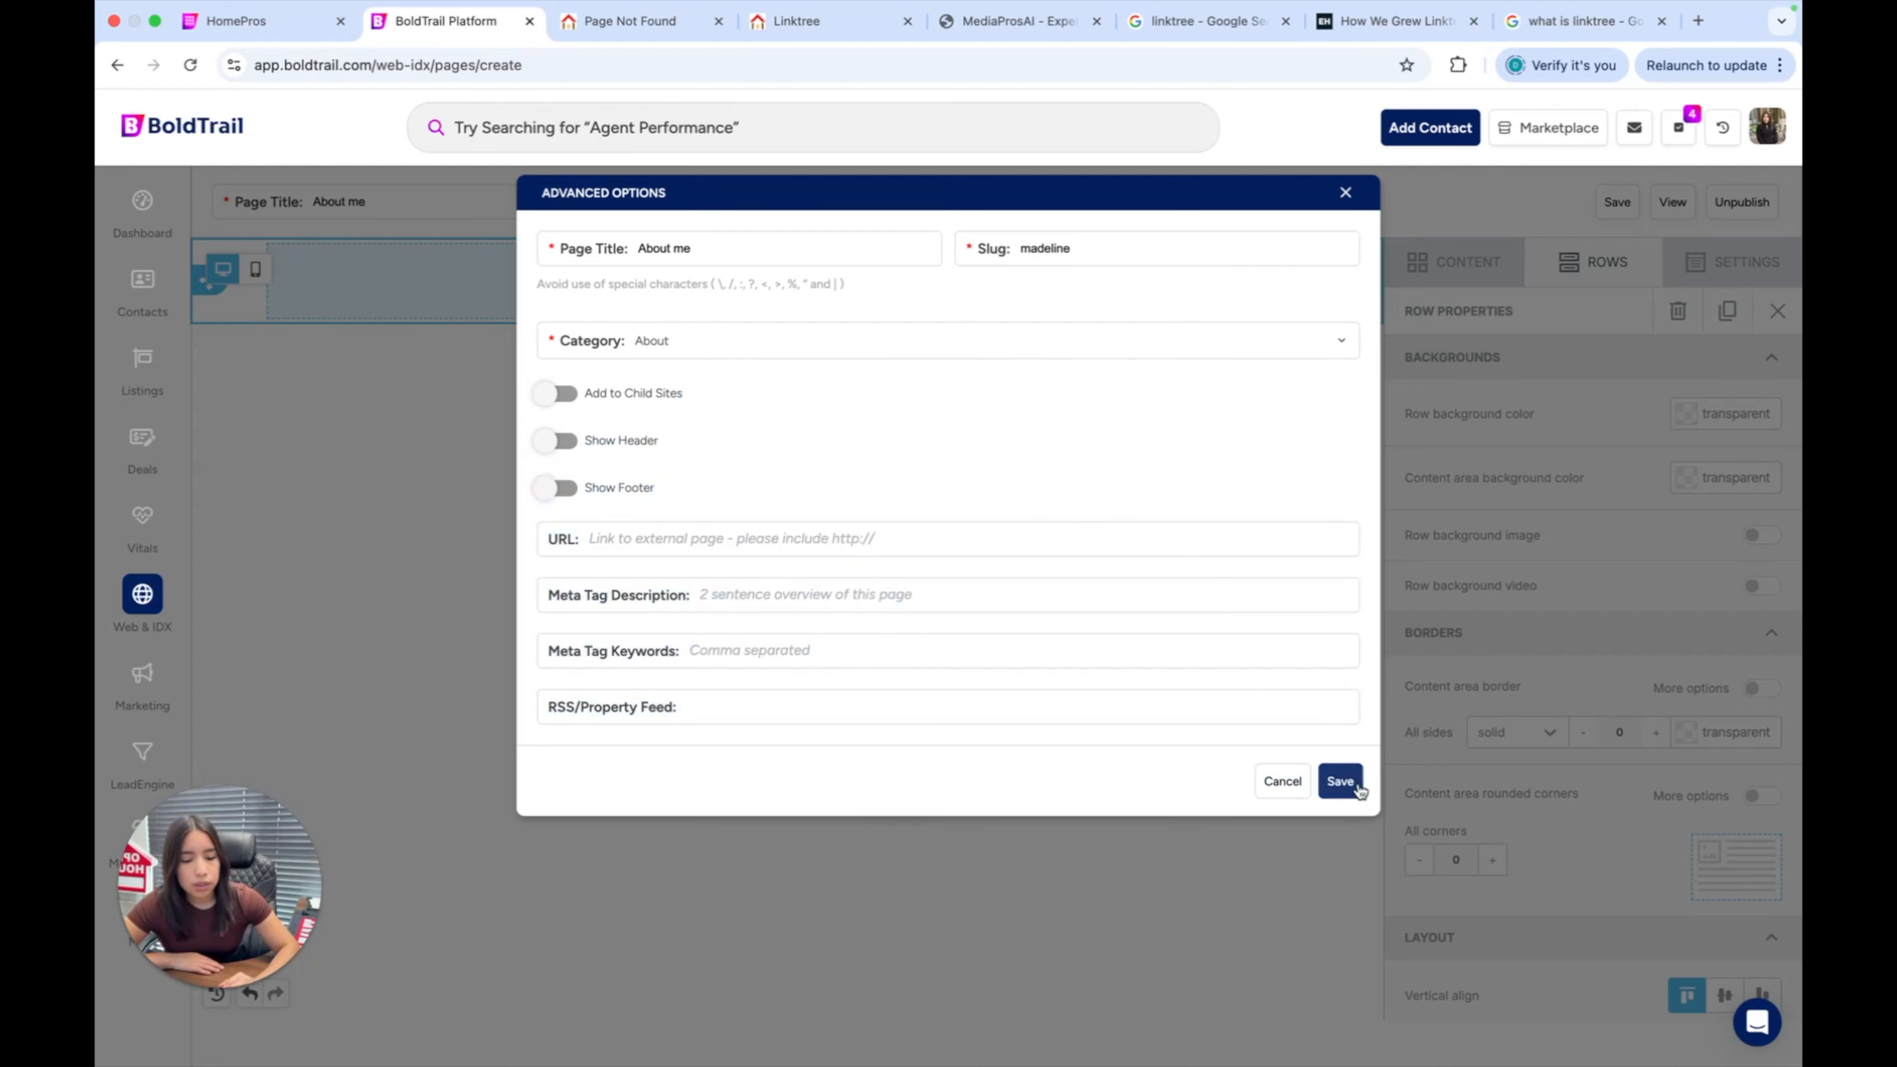
pyautogui.click(1340, 782)
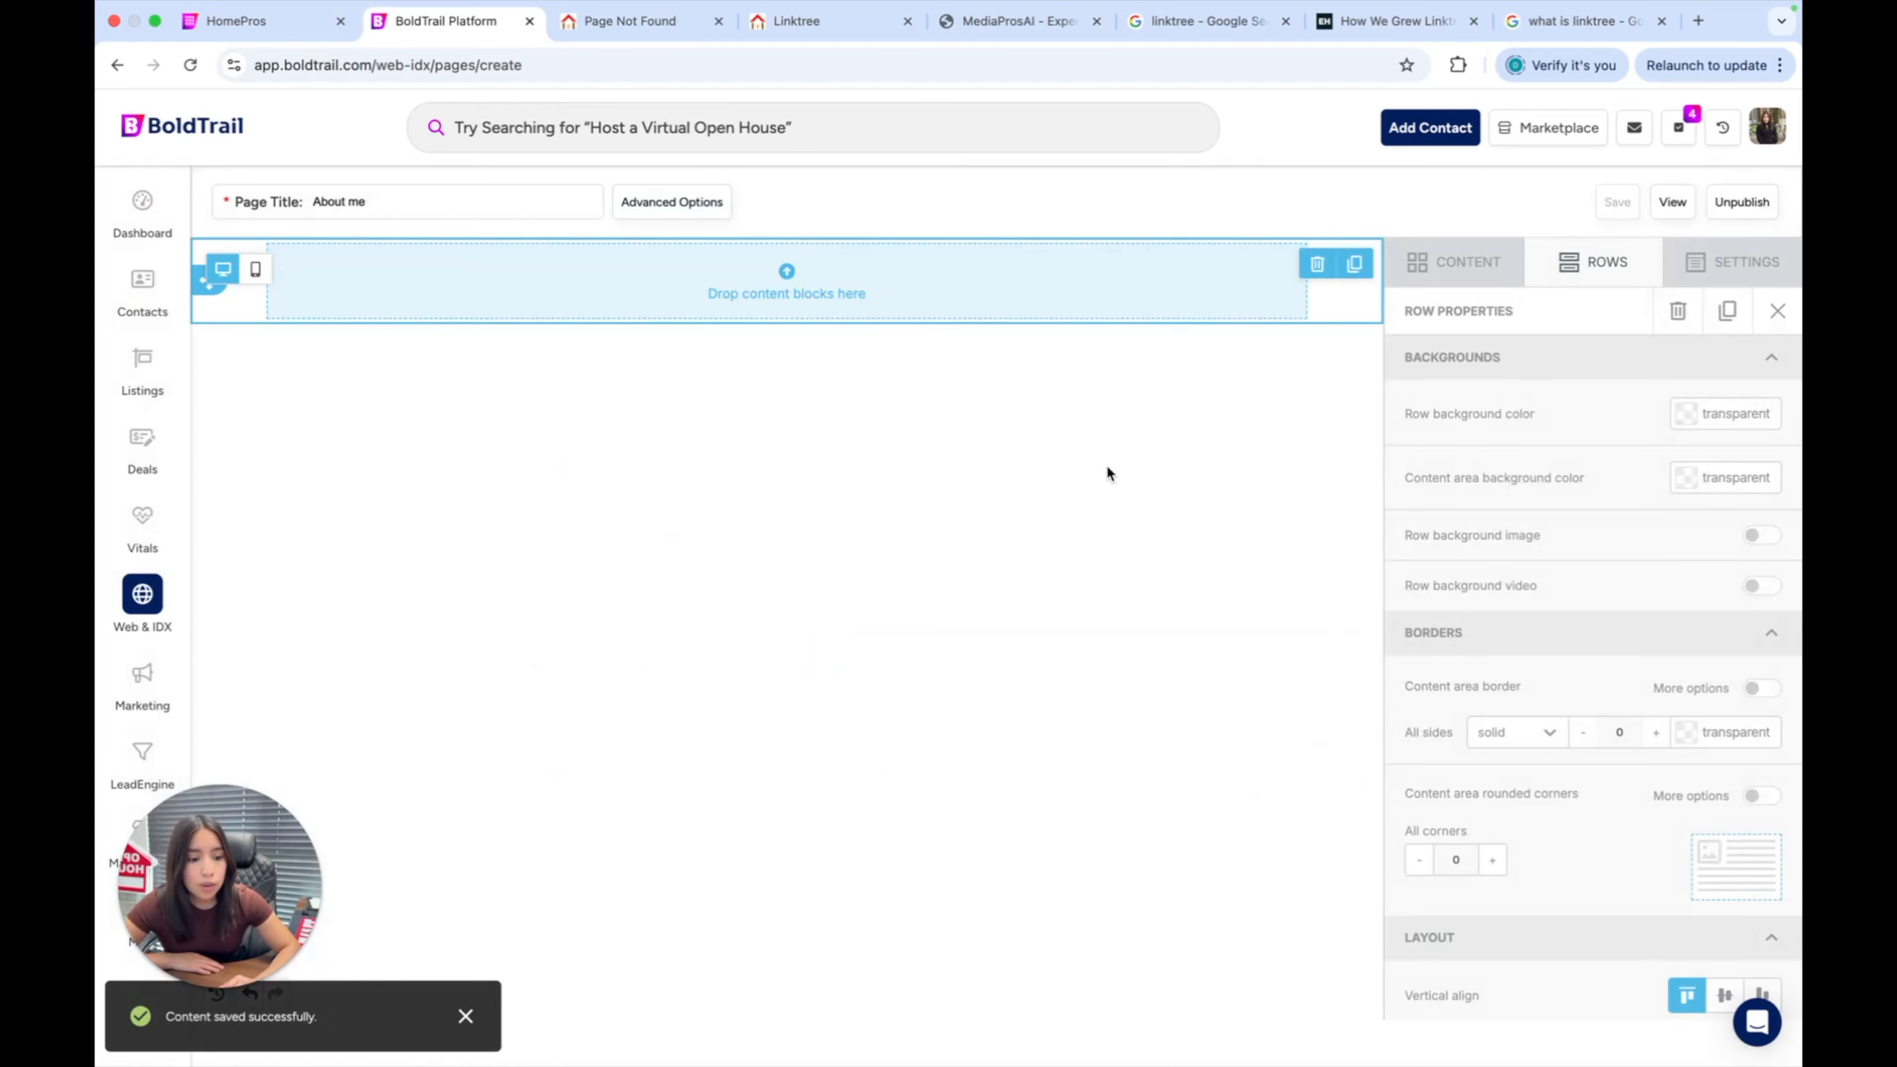
# Drag an Image block from the CONTENT list into the page's empty first row.
pyautogui.click(1427, 256)
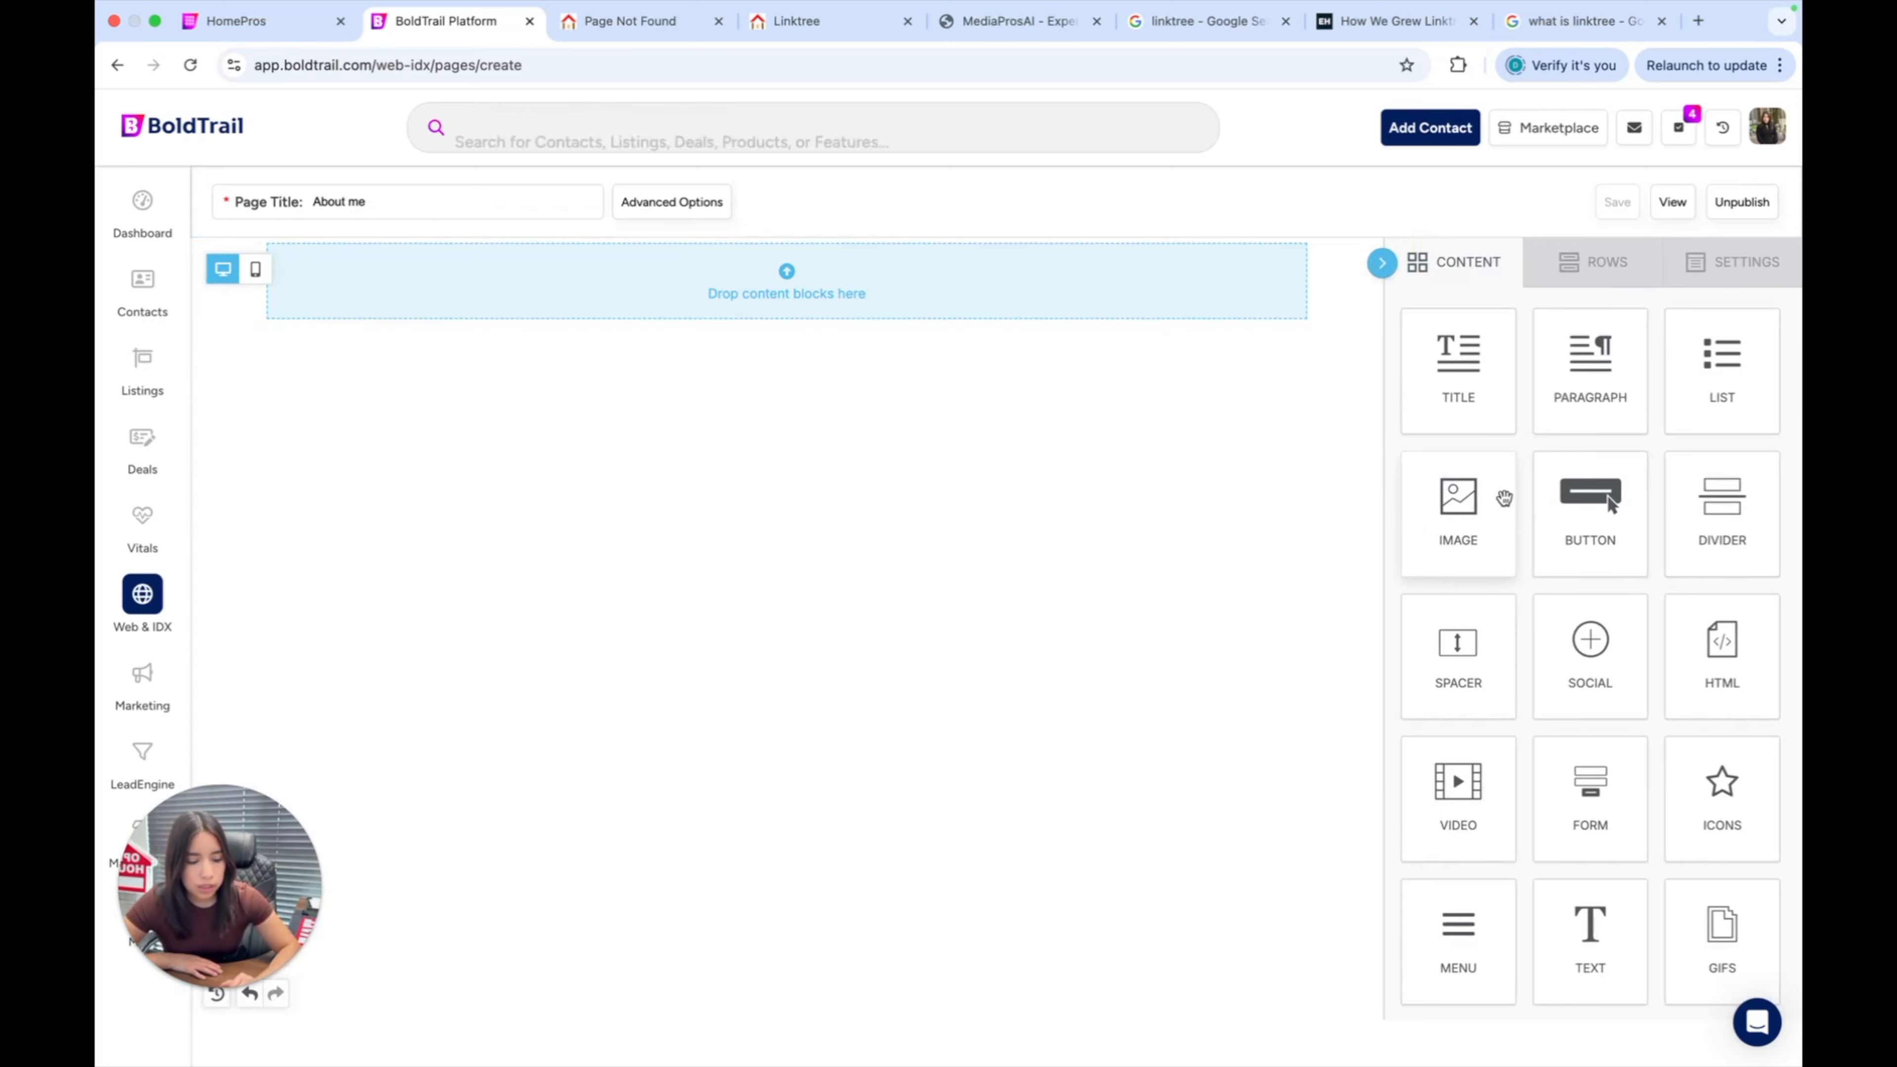
pyautogui.moveTo(1496, 516); pyautogui.dragTo(924, 280)
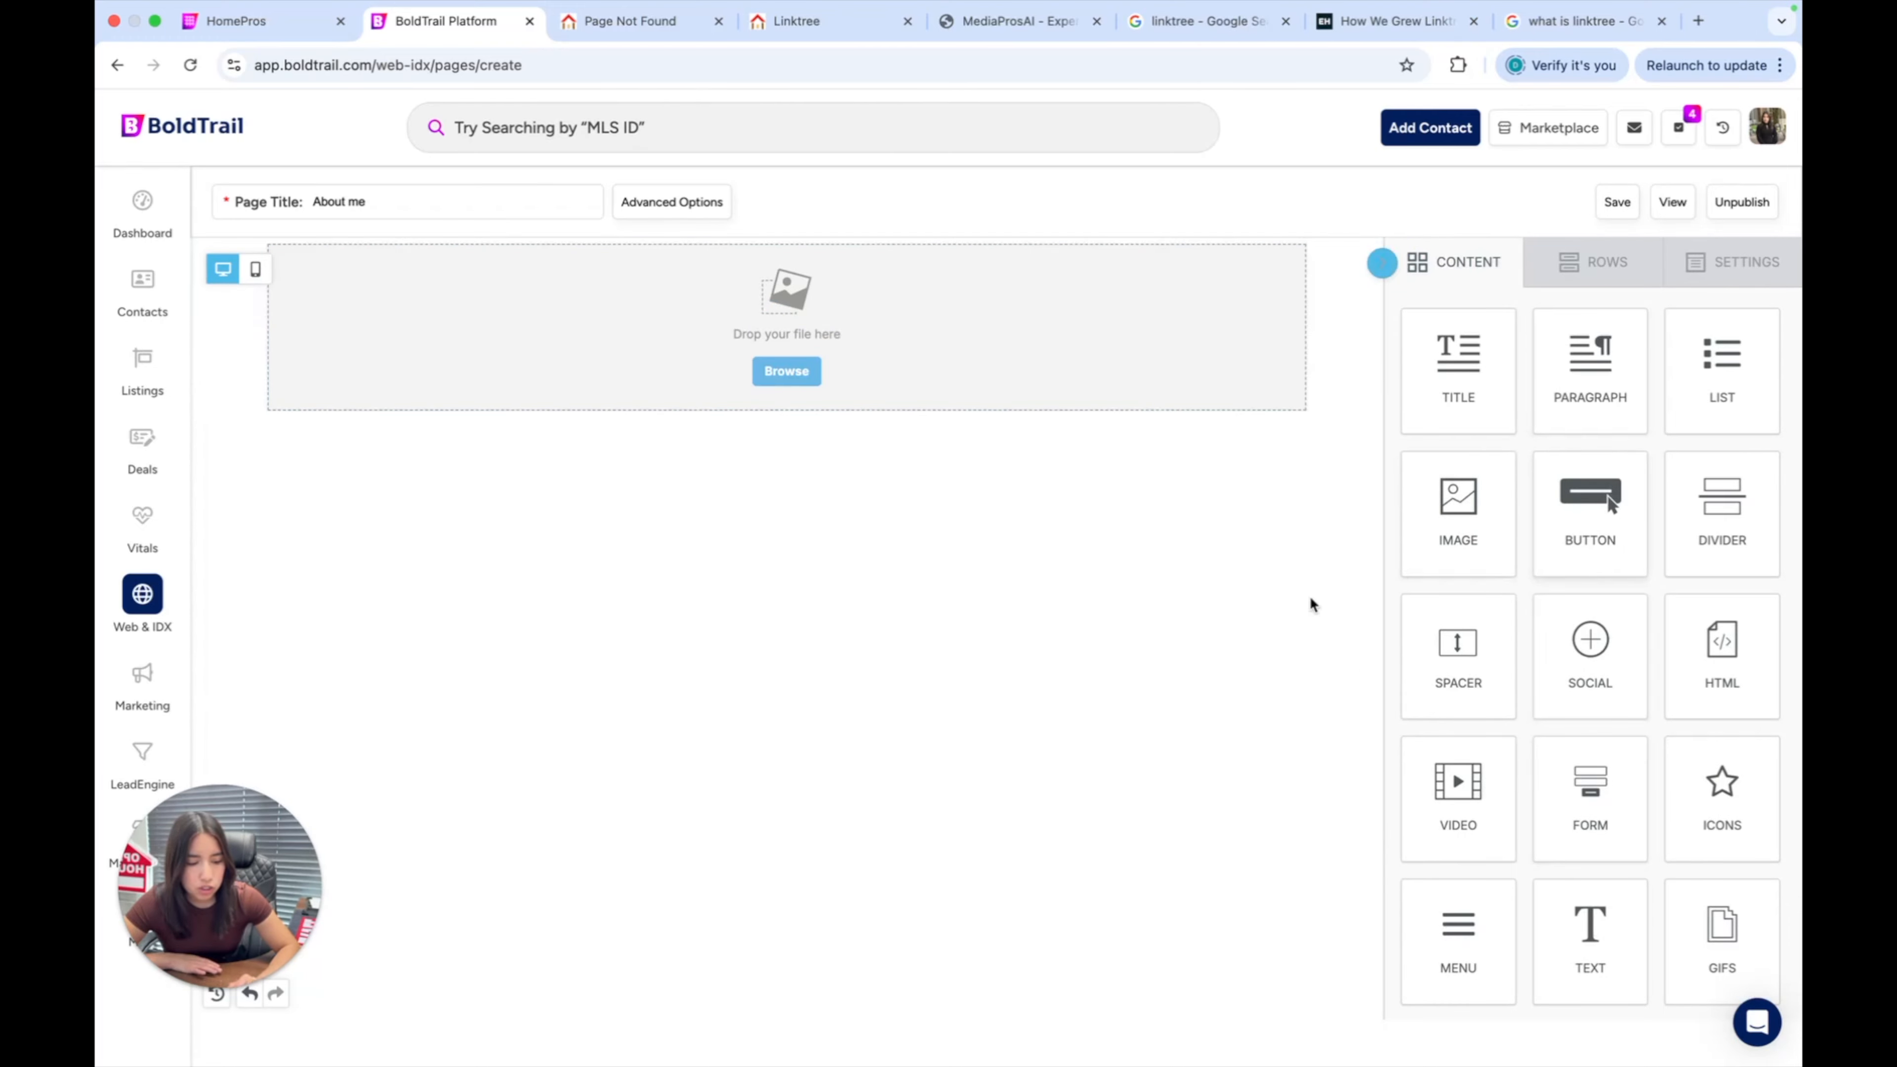
pyautogui.click(1600, 288)
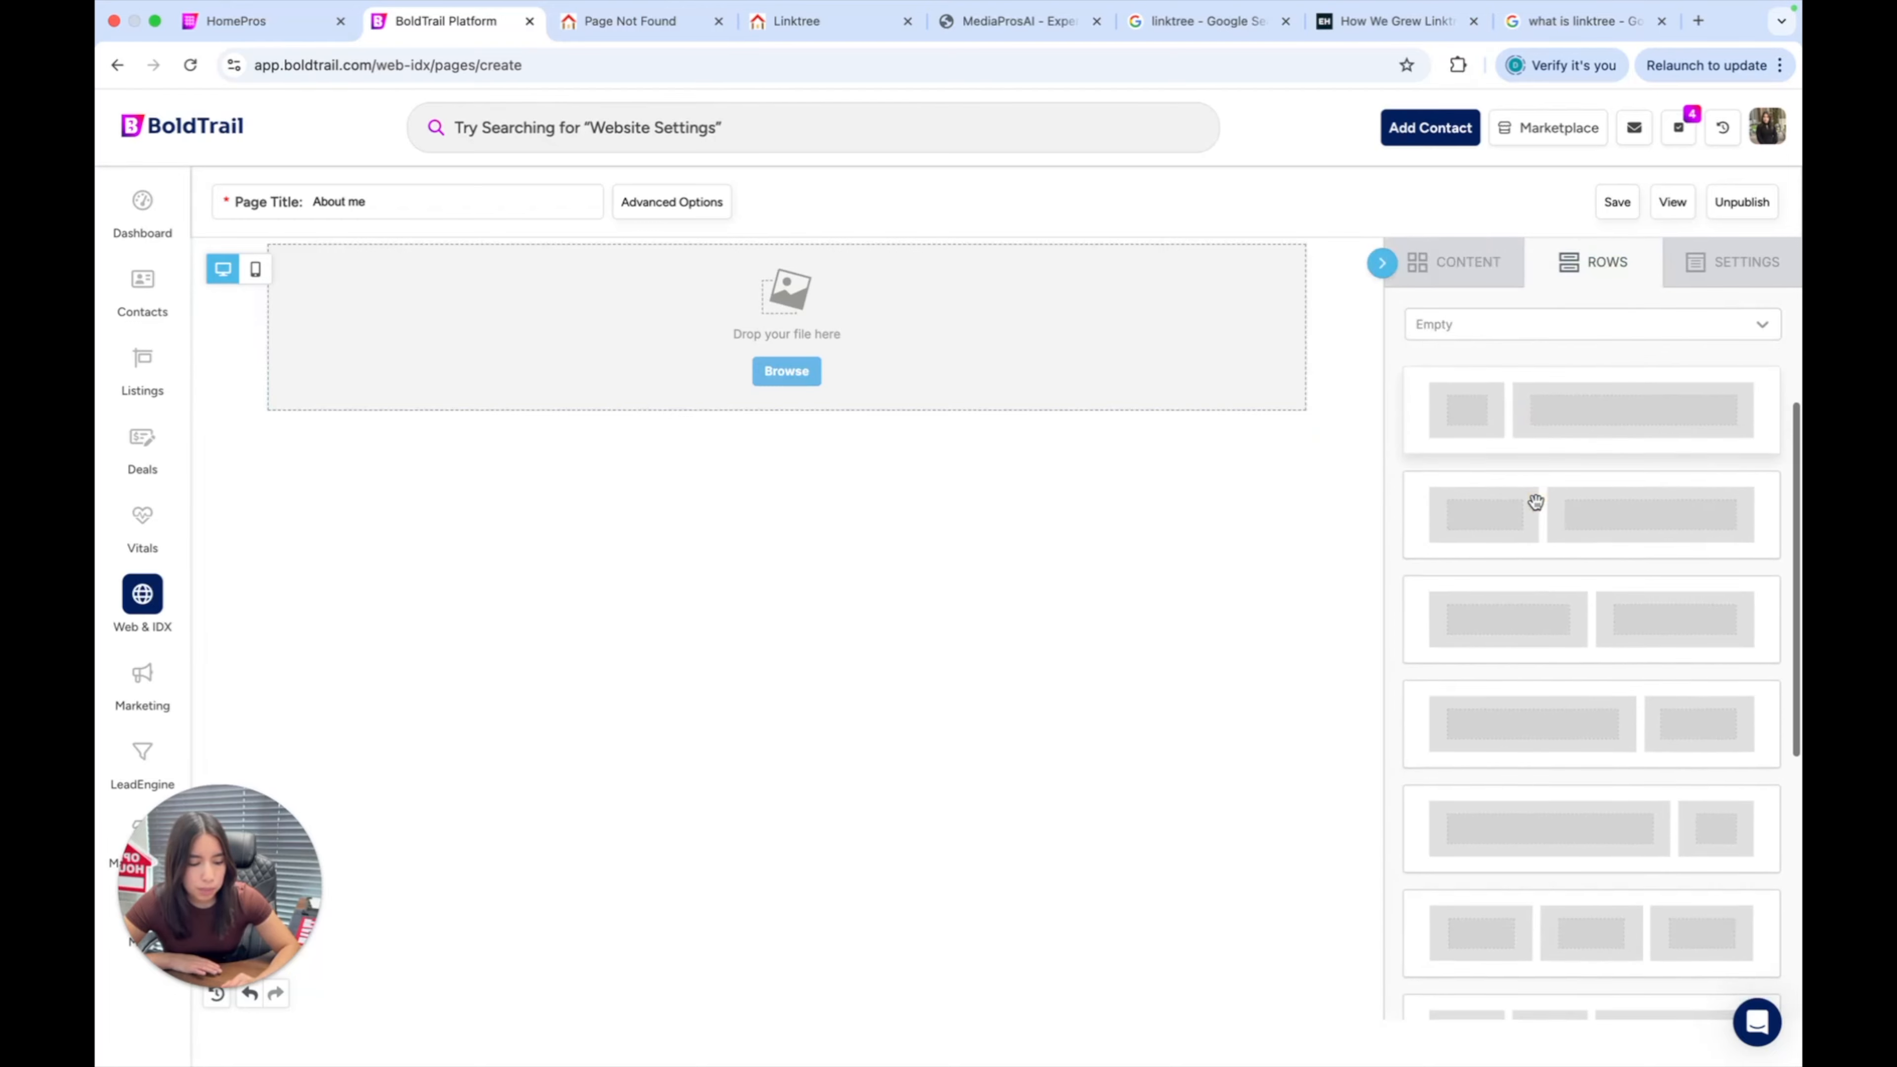
pyautogui.scroll(-3, 1592, 508)
pyautogui.scroll(3, 1583, 759)
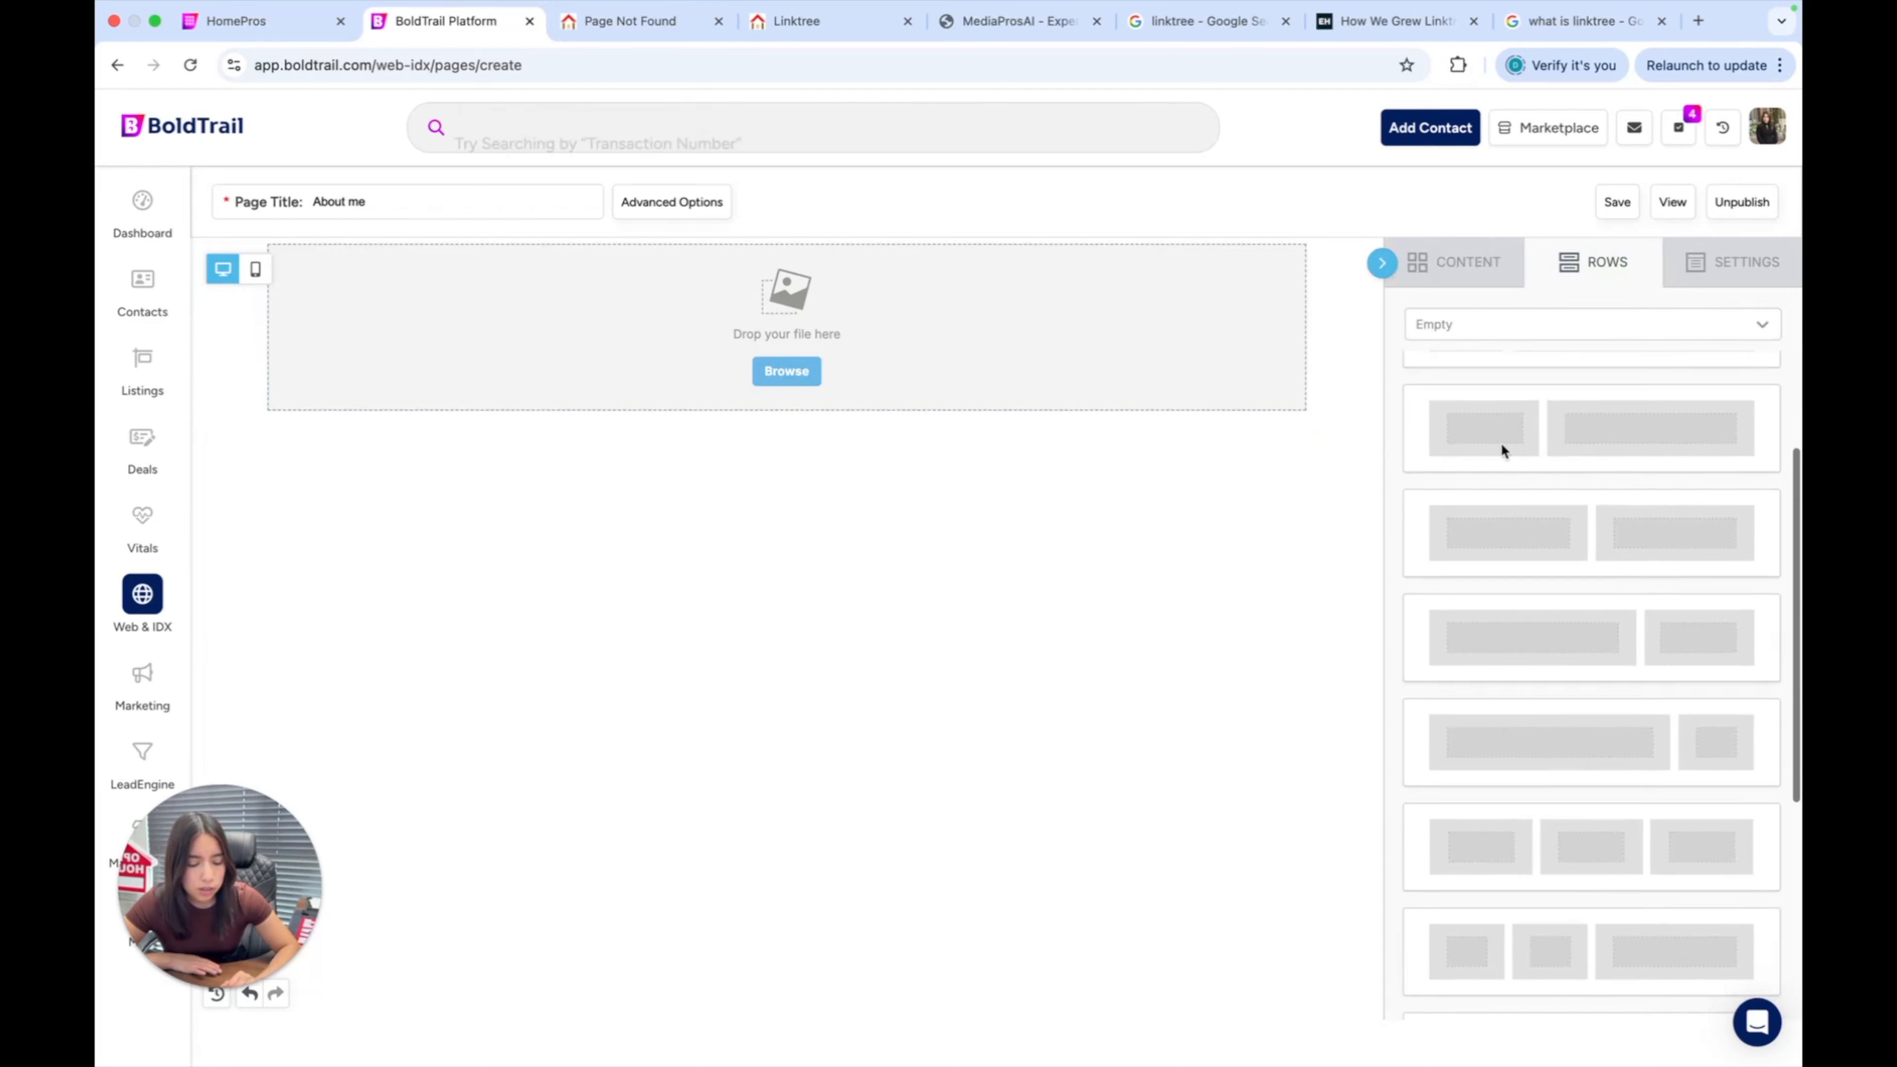
pyautogui.click(1468, 270)
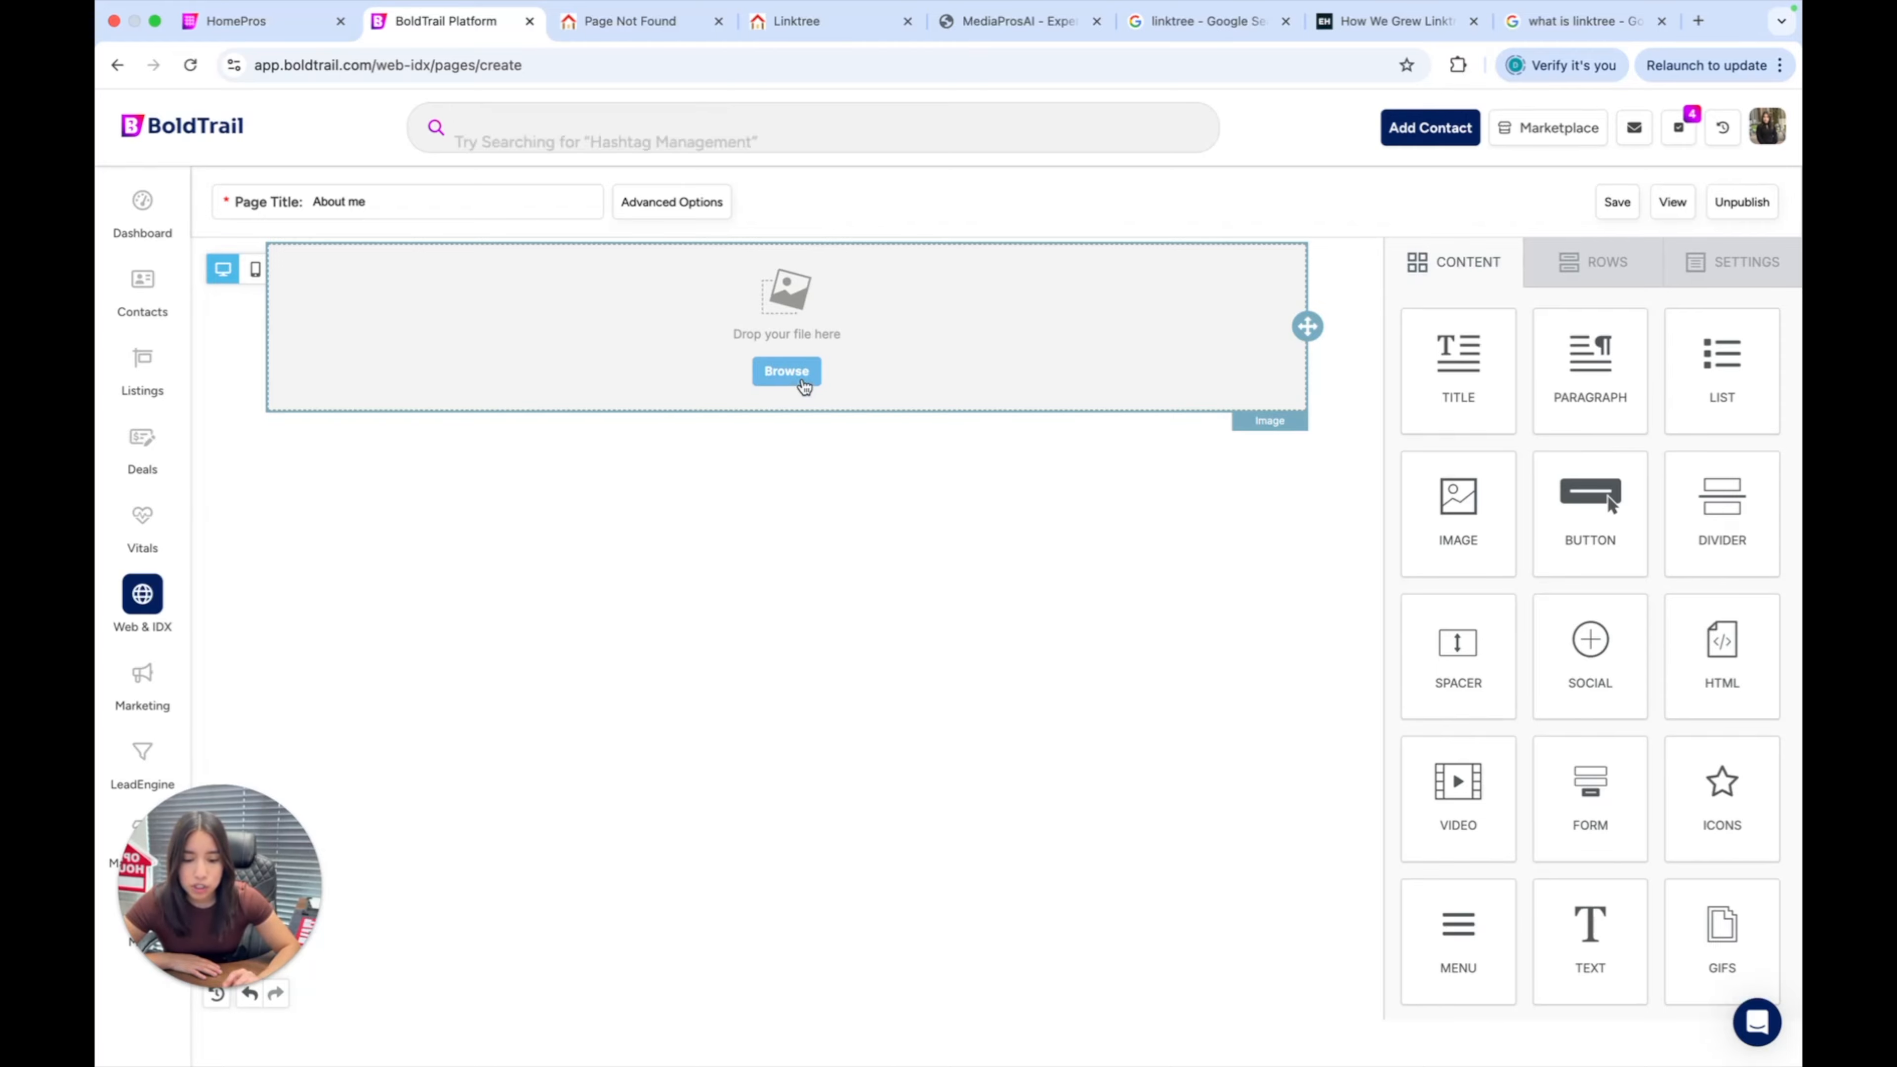
# Exit full screen and drag the headshot file from Finder into the image block.
pyautogui.moveTo(188, 3)
pyautogui.click(155, 46)
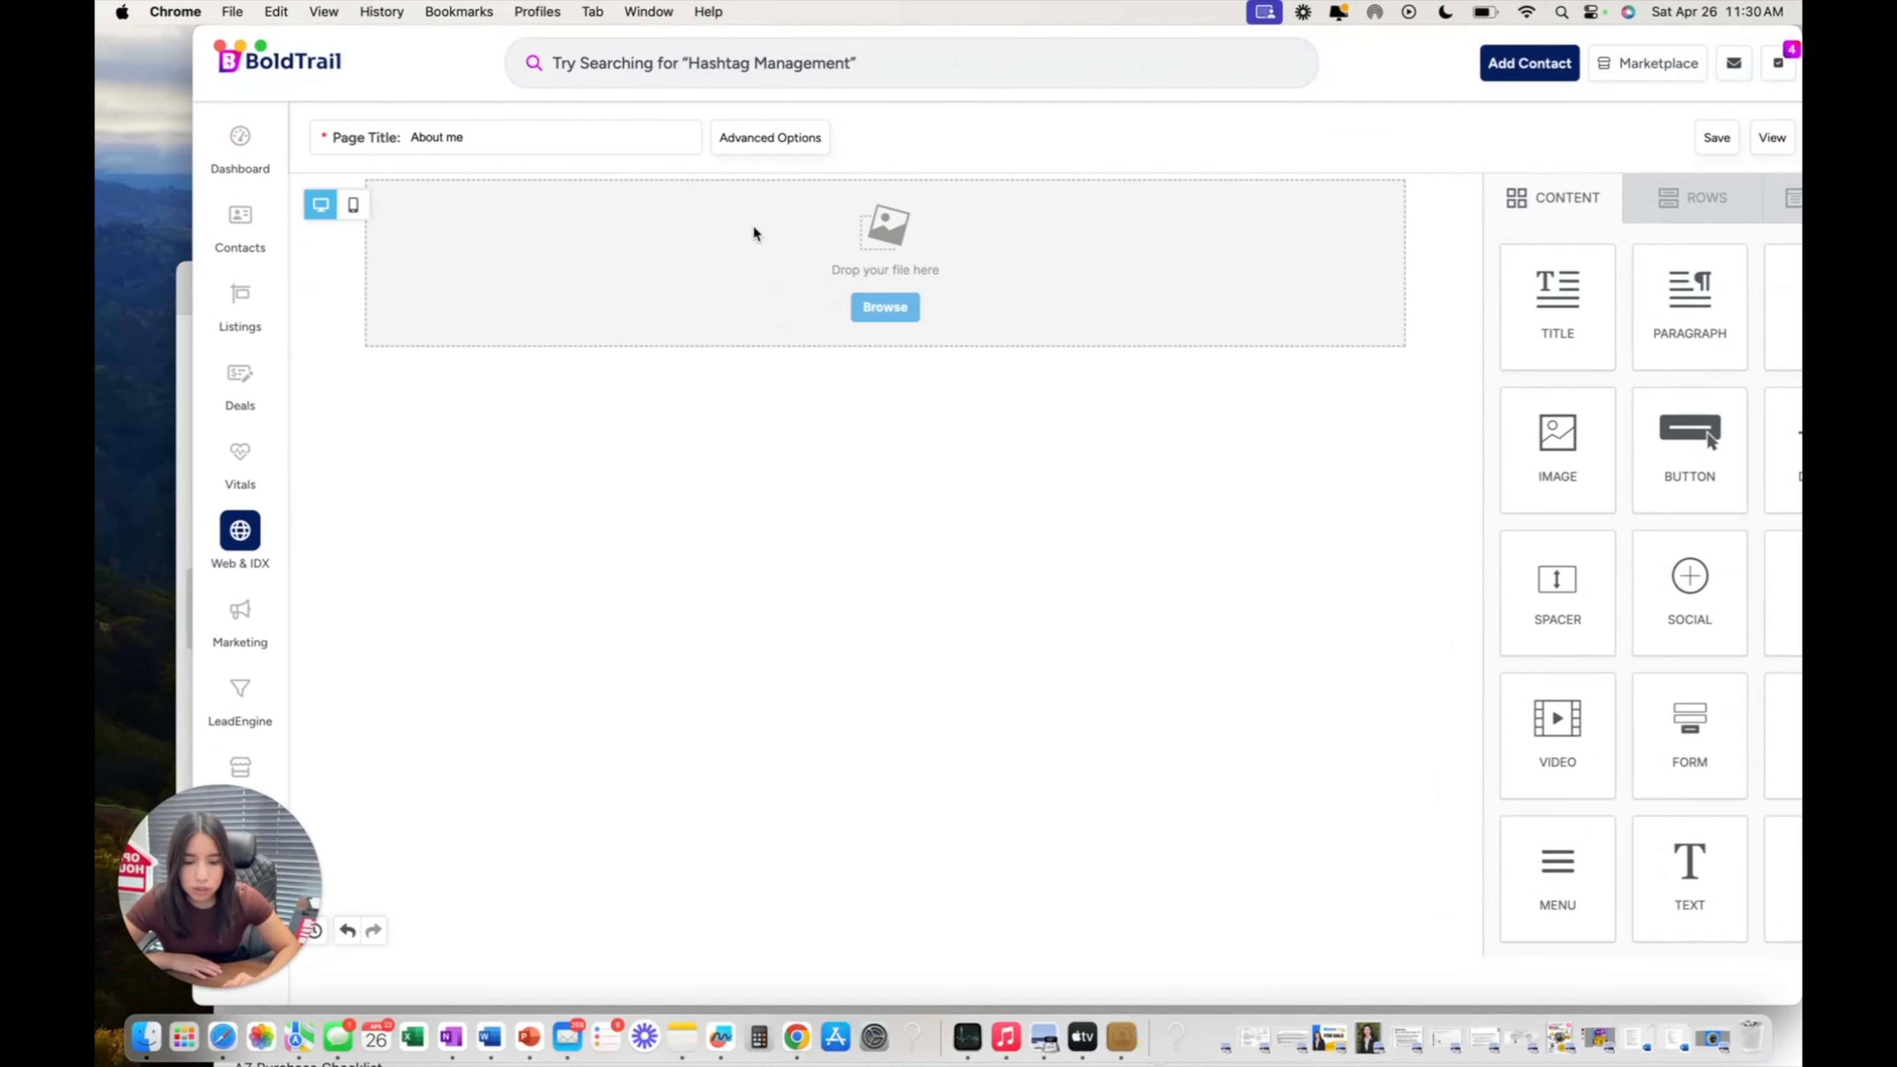
pyautogui.click(145, 1041)
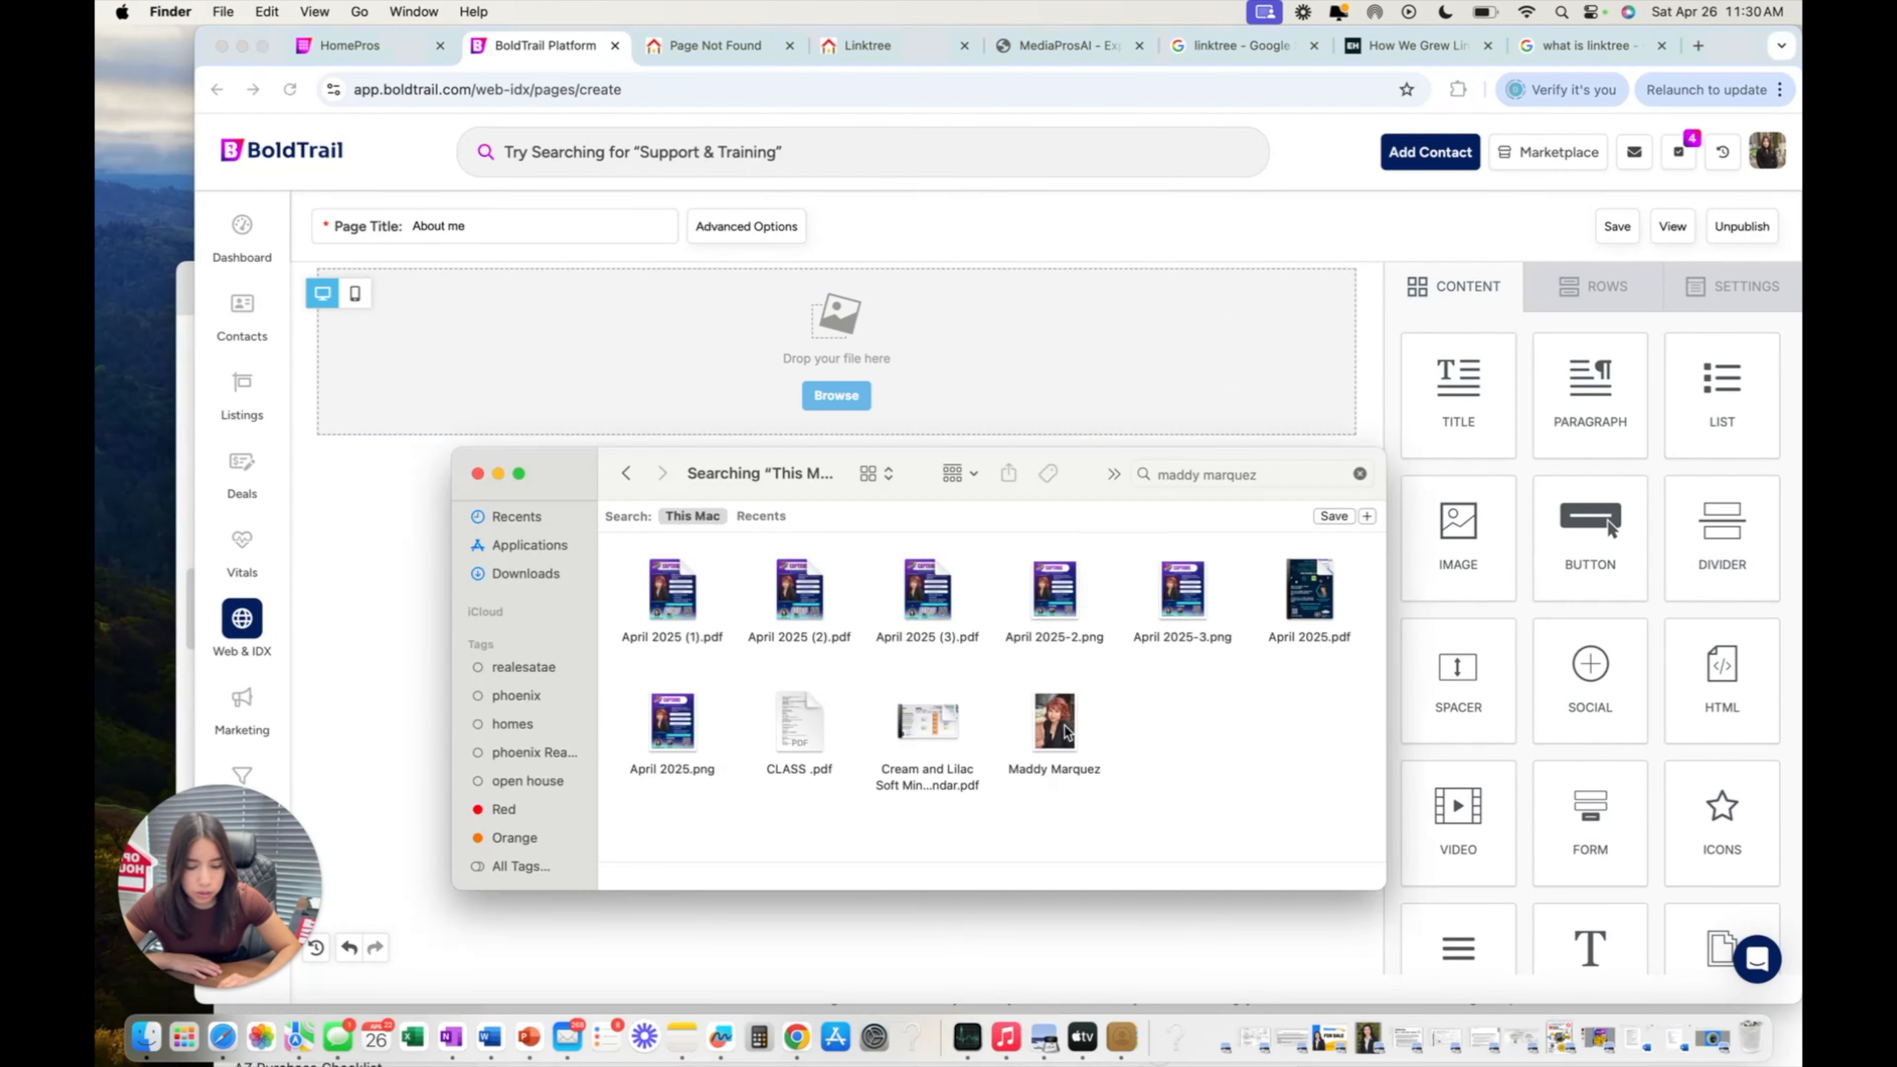
pyautogui.moveTo(1066, 732); pyautogui.dragTo(939, 303)
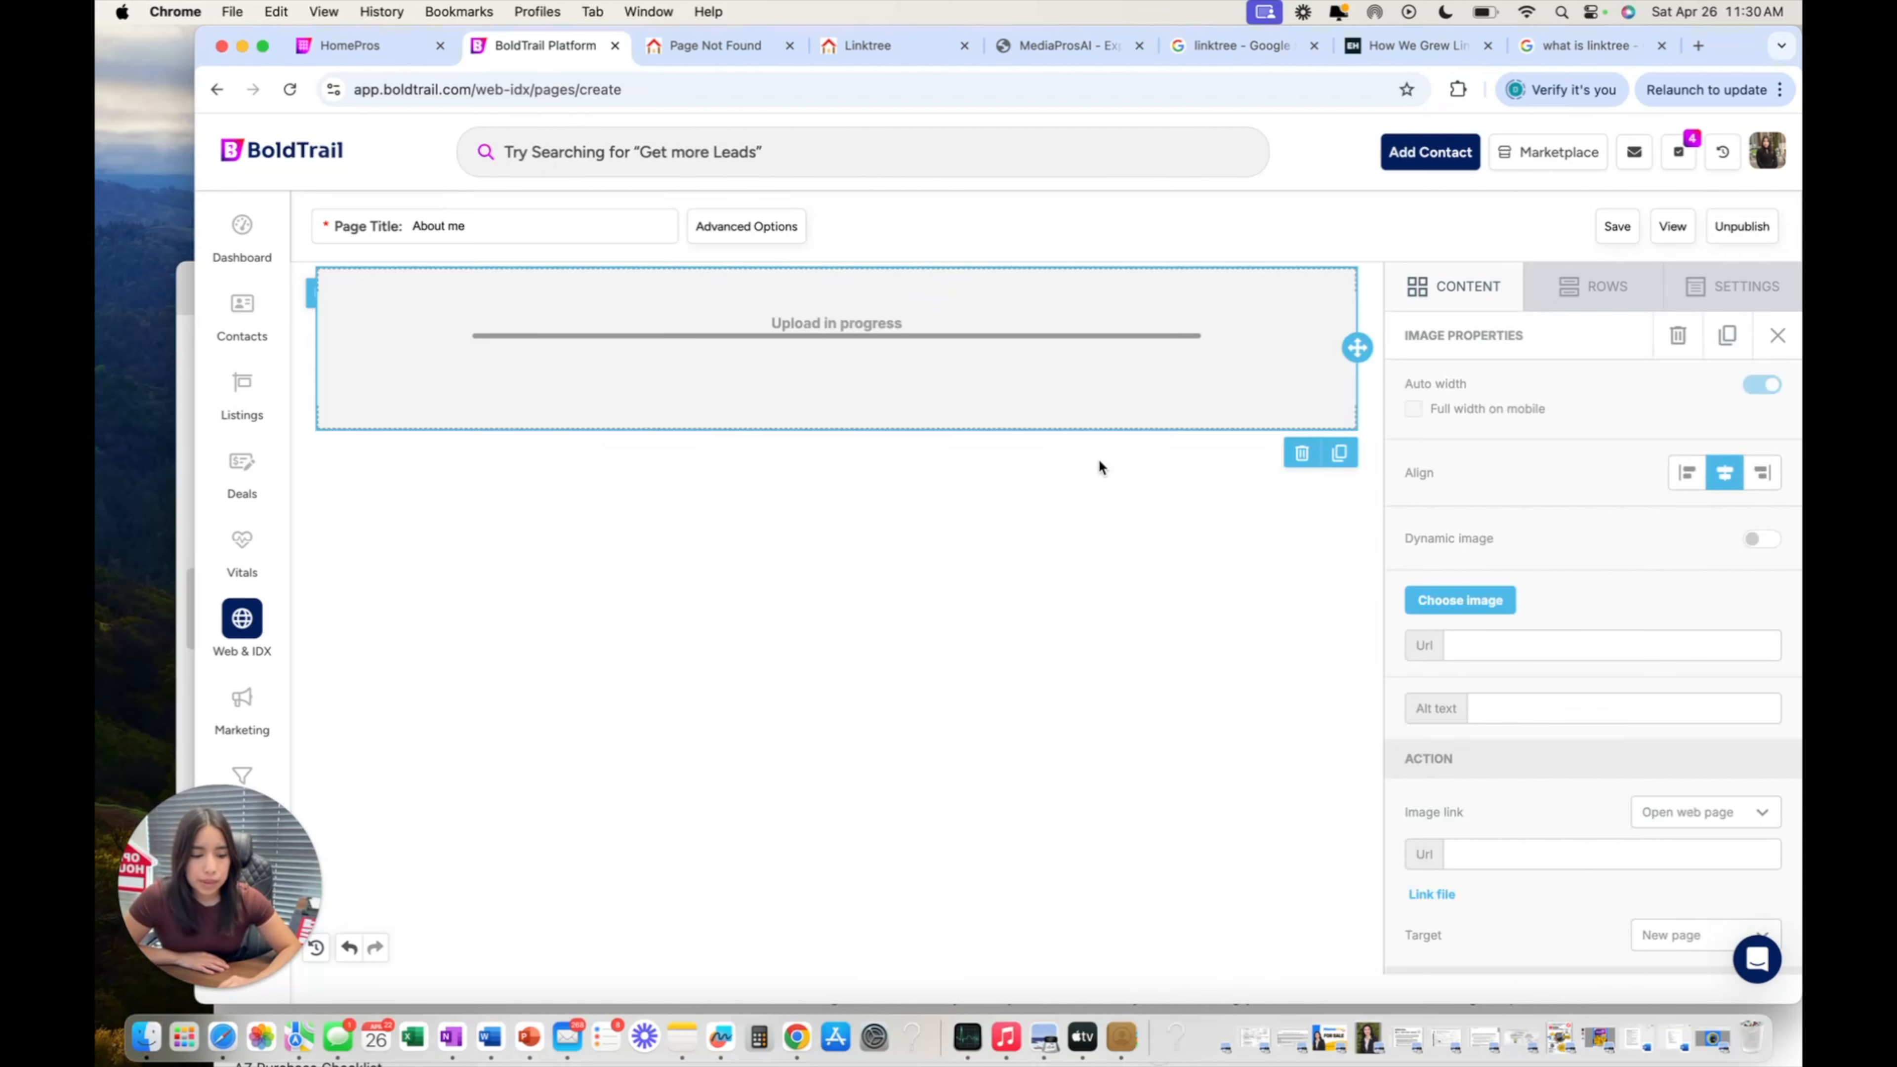
pyautogui.scroll(-1, 1099, 464)
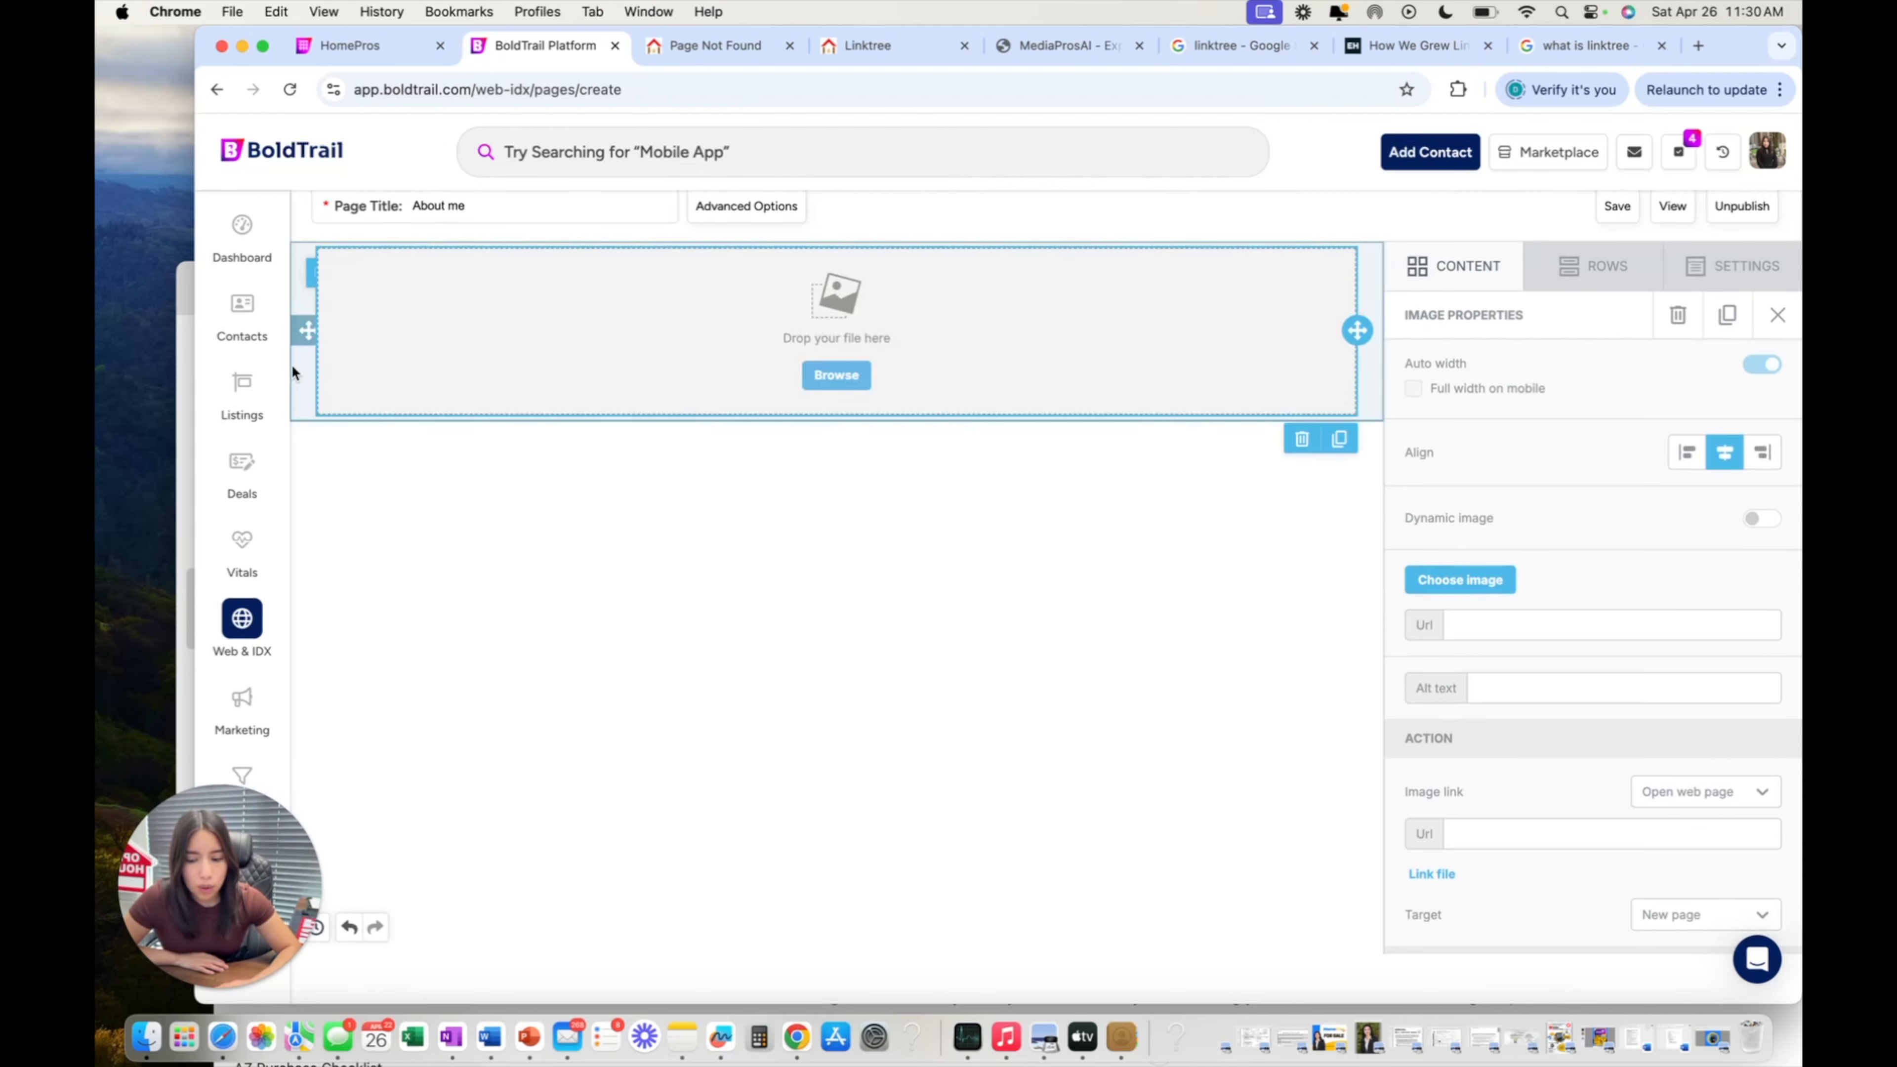
pyautogui.scroll(-10, 577, 622)
pyautogui.scroll(10, 577, 621)
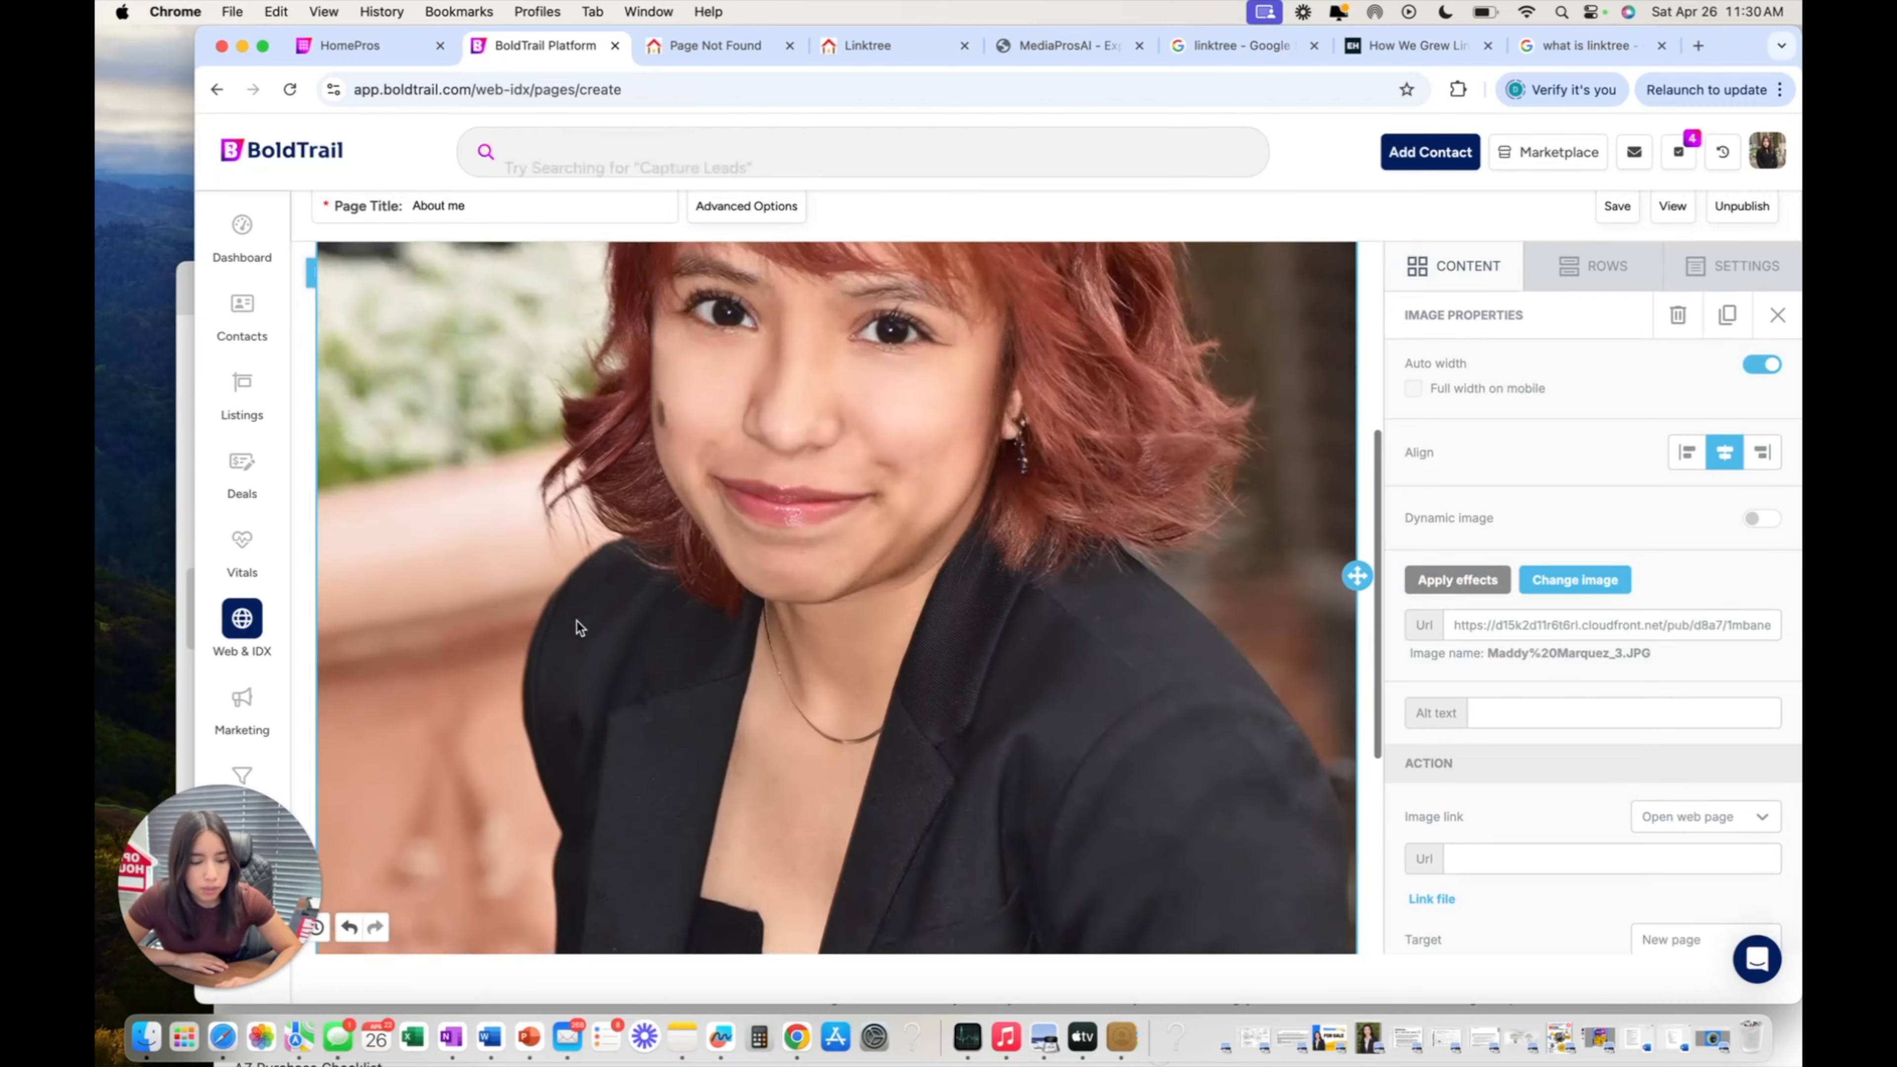
# Switch off Auto width and set the headshot's width to about 15%.
pyautogui.scroll(-2, 1238, 568)
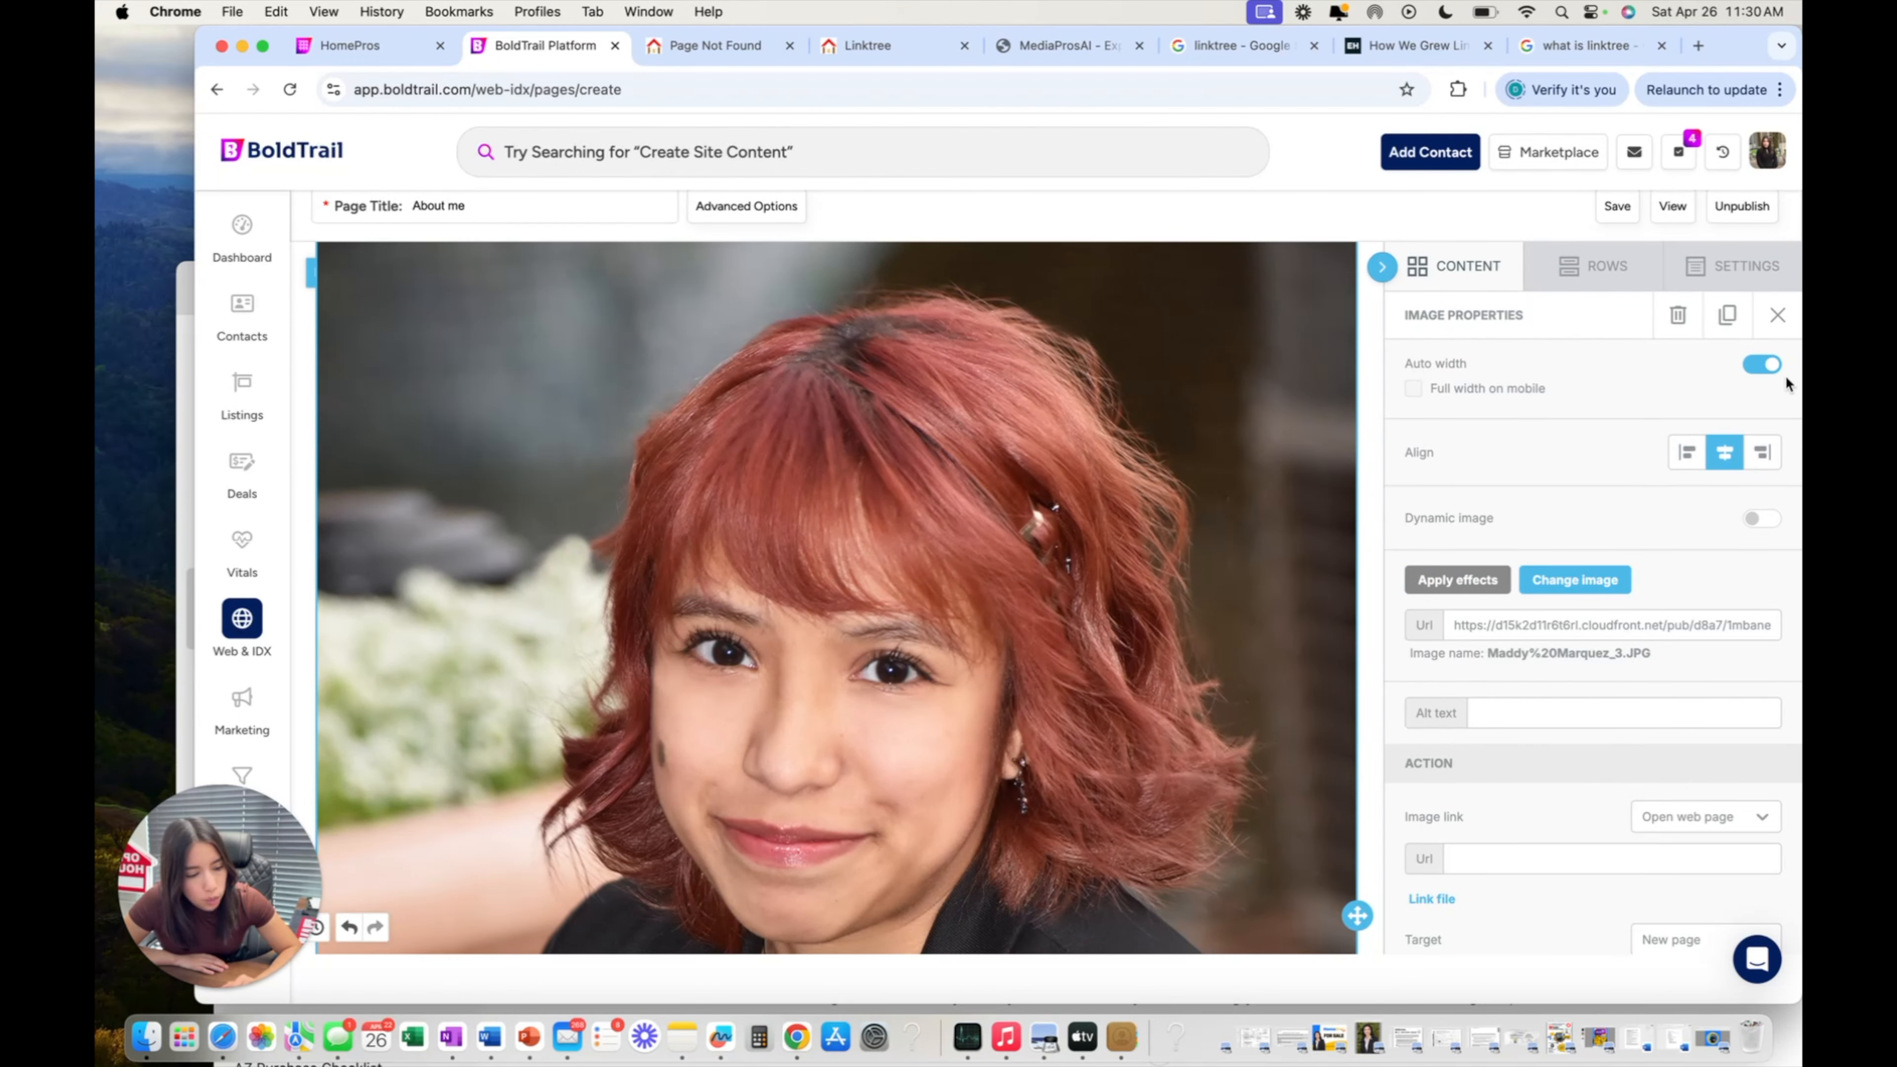
pyautogui.click(1769, 366)
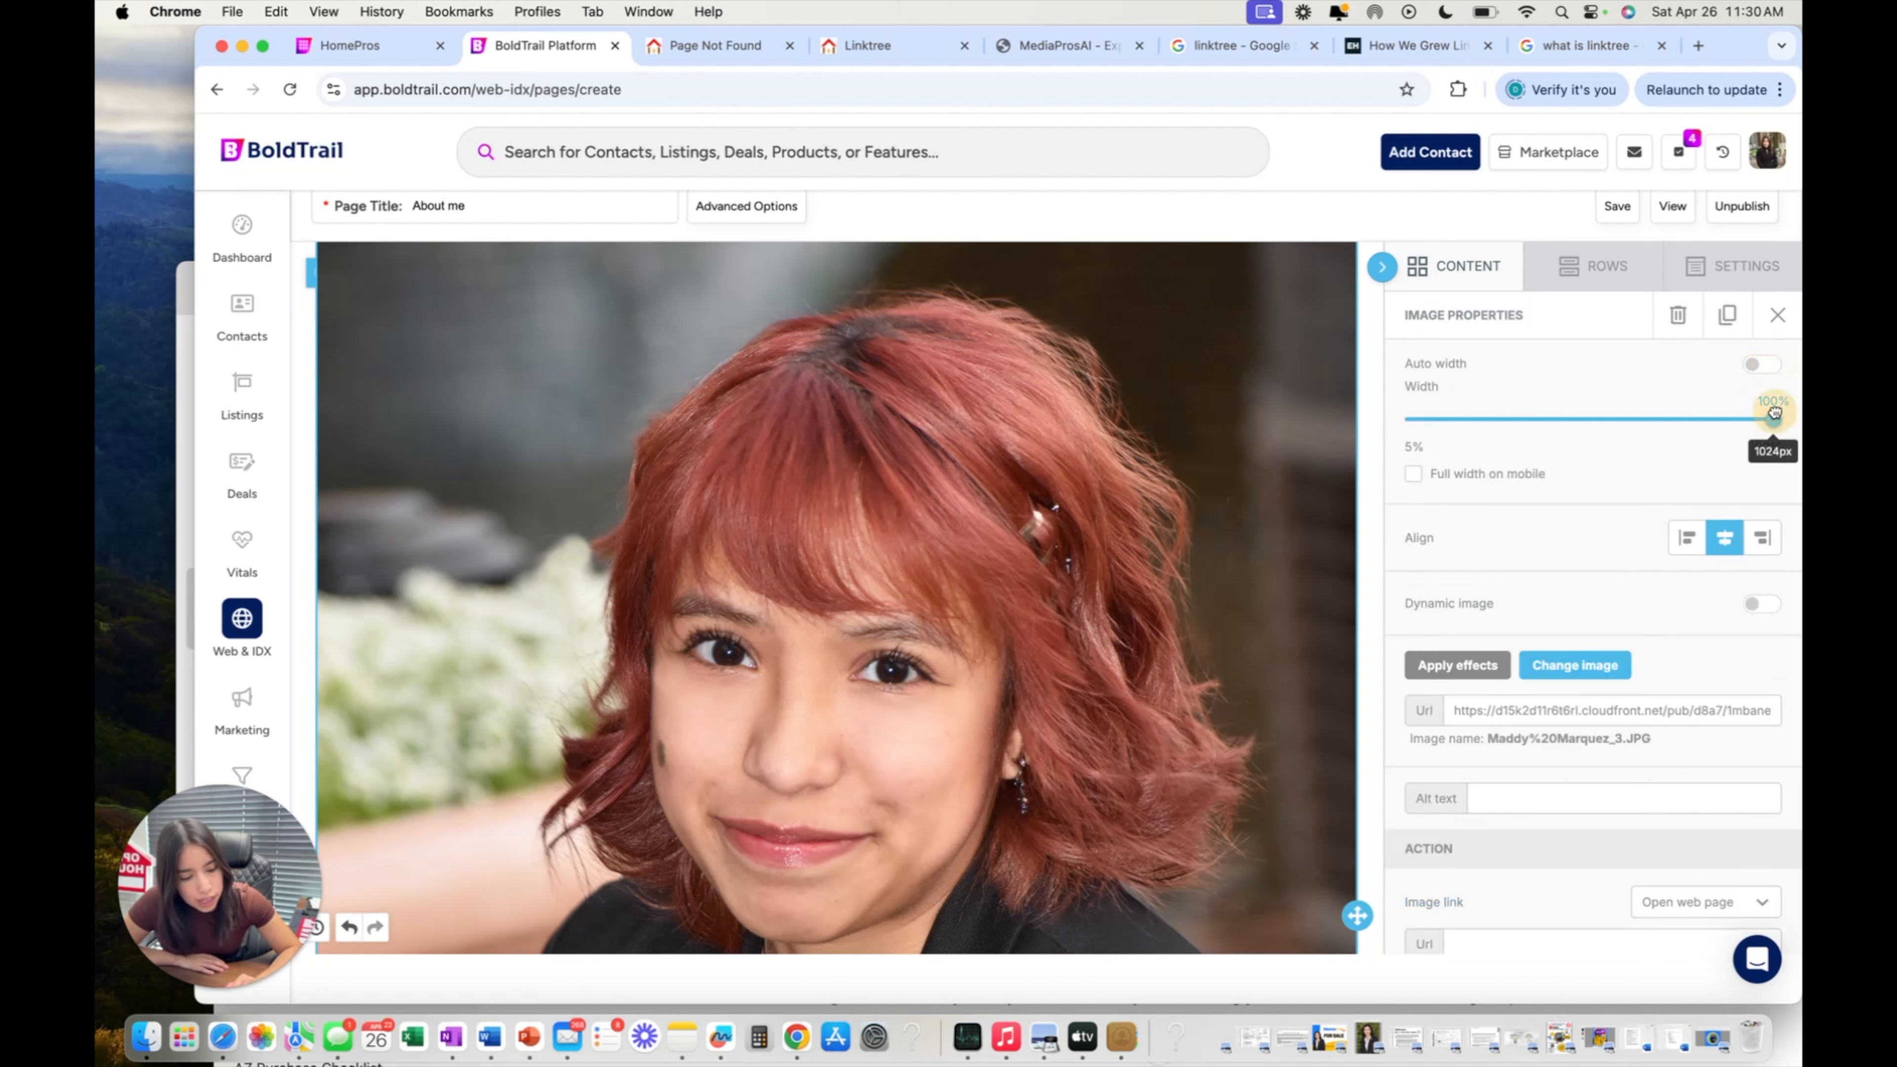
pyautogui.moveTo(1773, 413); pyautogui.dragTo(1449, 417)
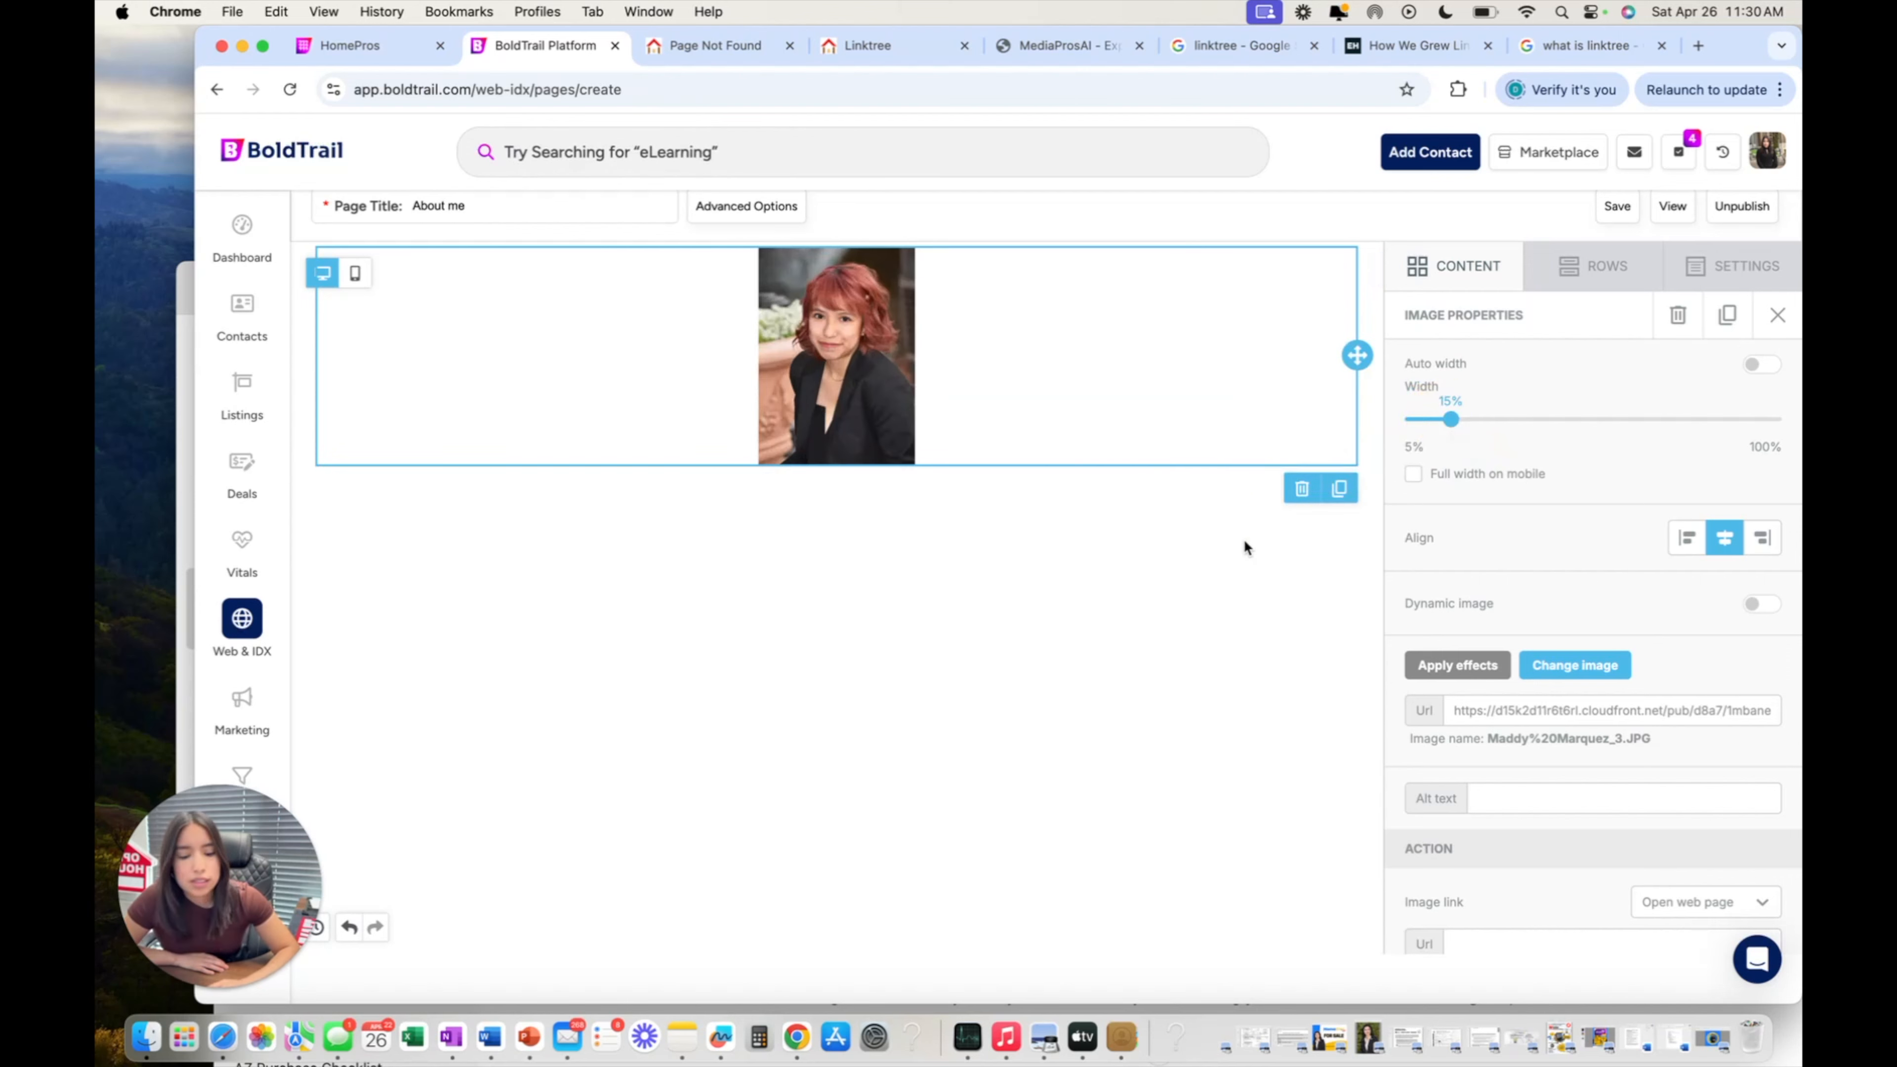
pyautogui.scroll(-1, 1355, 651)
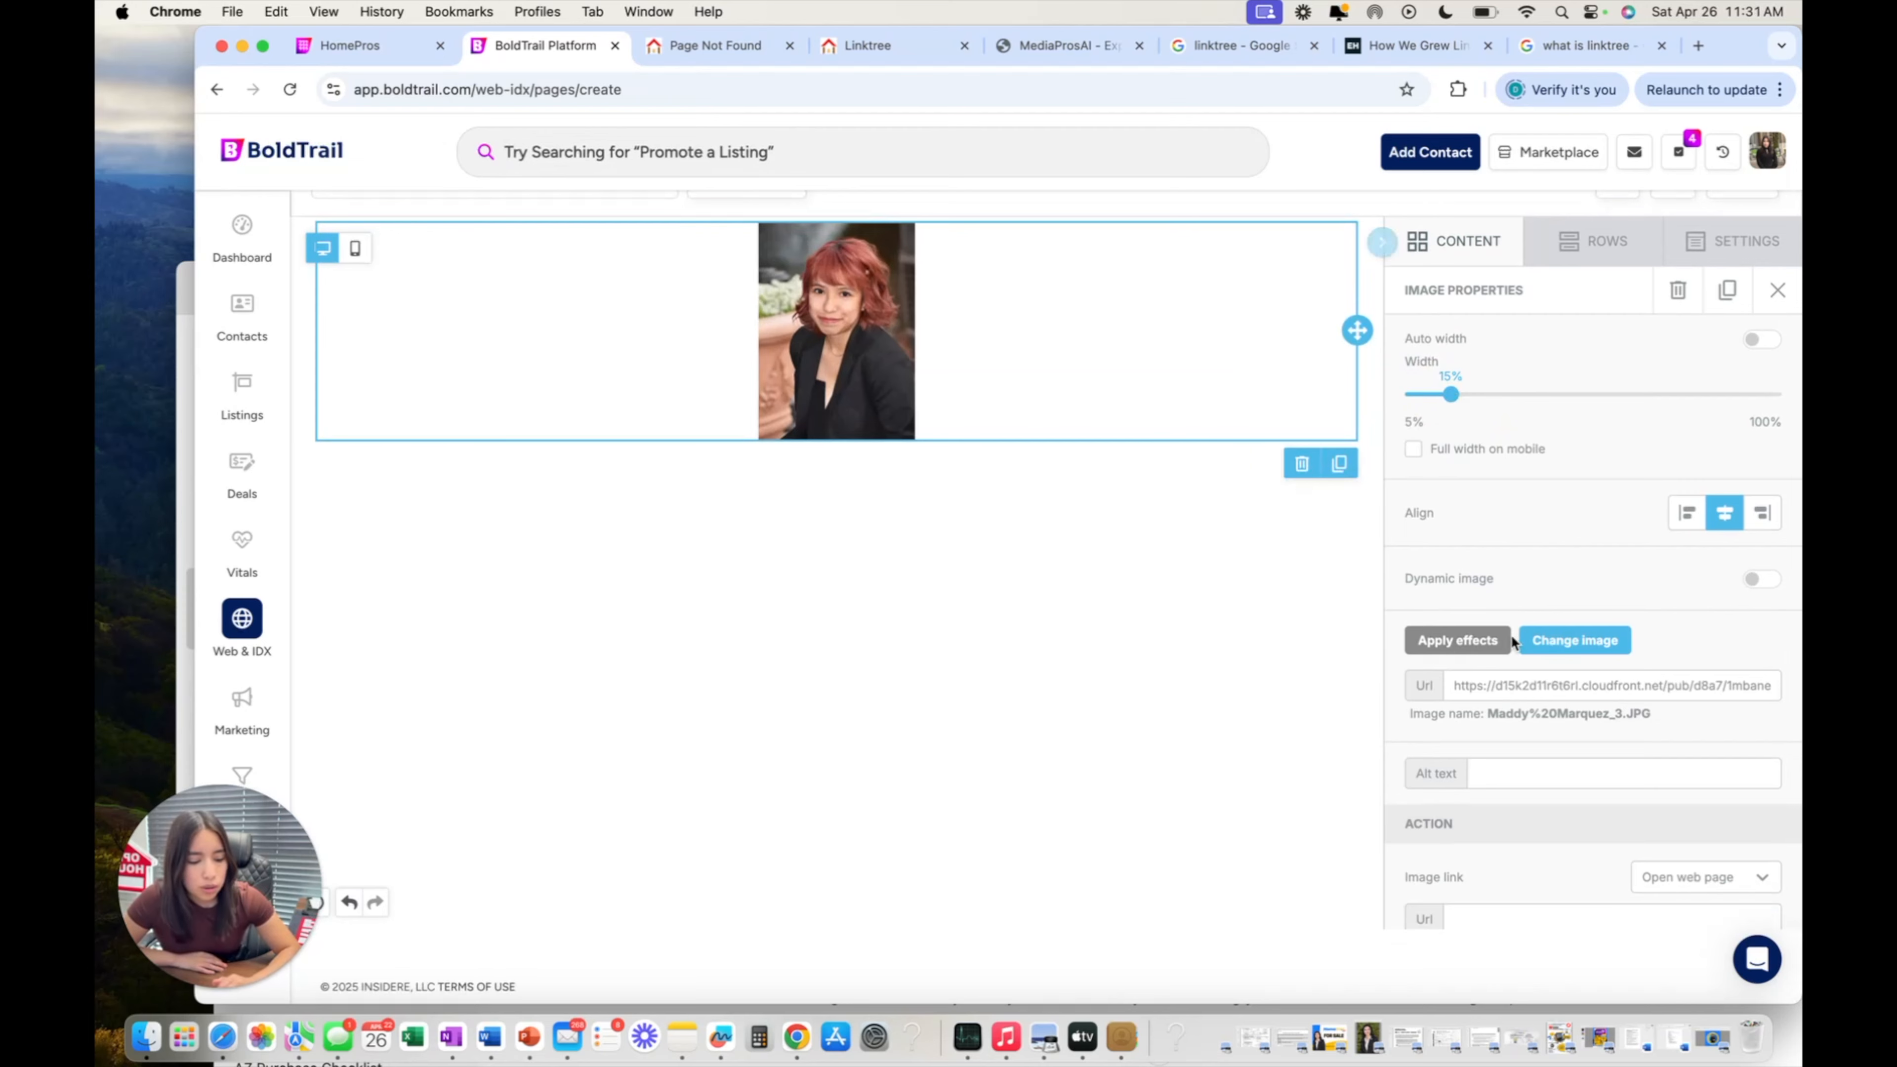
# Preview the frame presets (Pine, Oak, Rainbow, Grunge, Ebony, Art) and apply the plain Basic frame.
pyautogui.click(1485, 647)
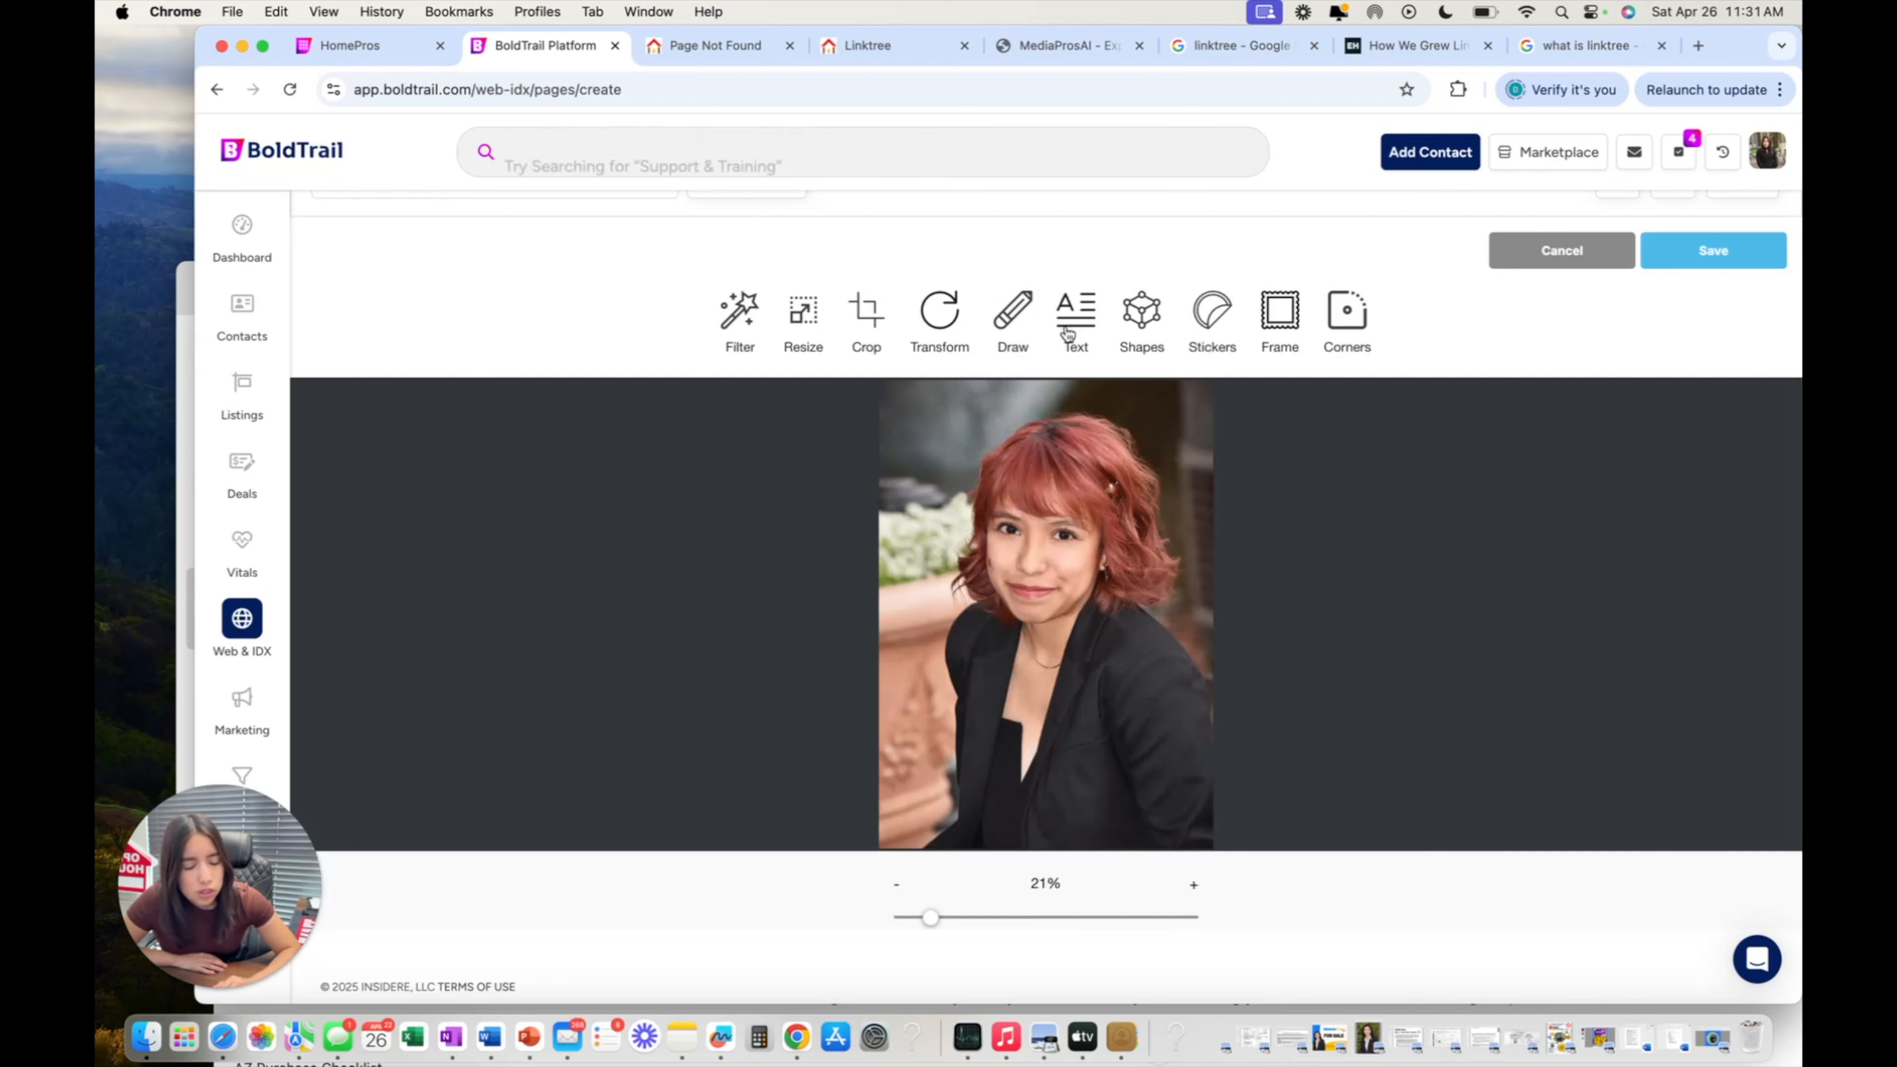
pyautogui.click(1282, 317)
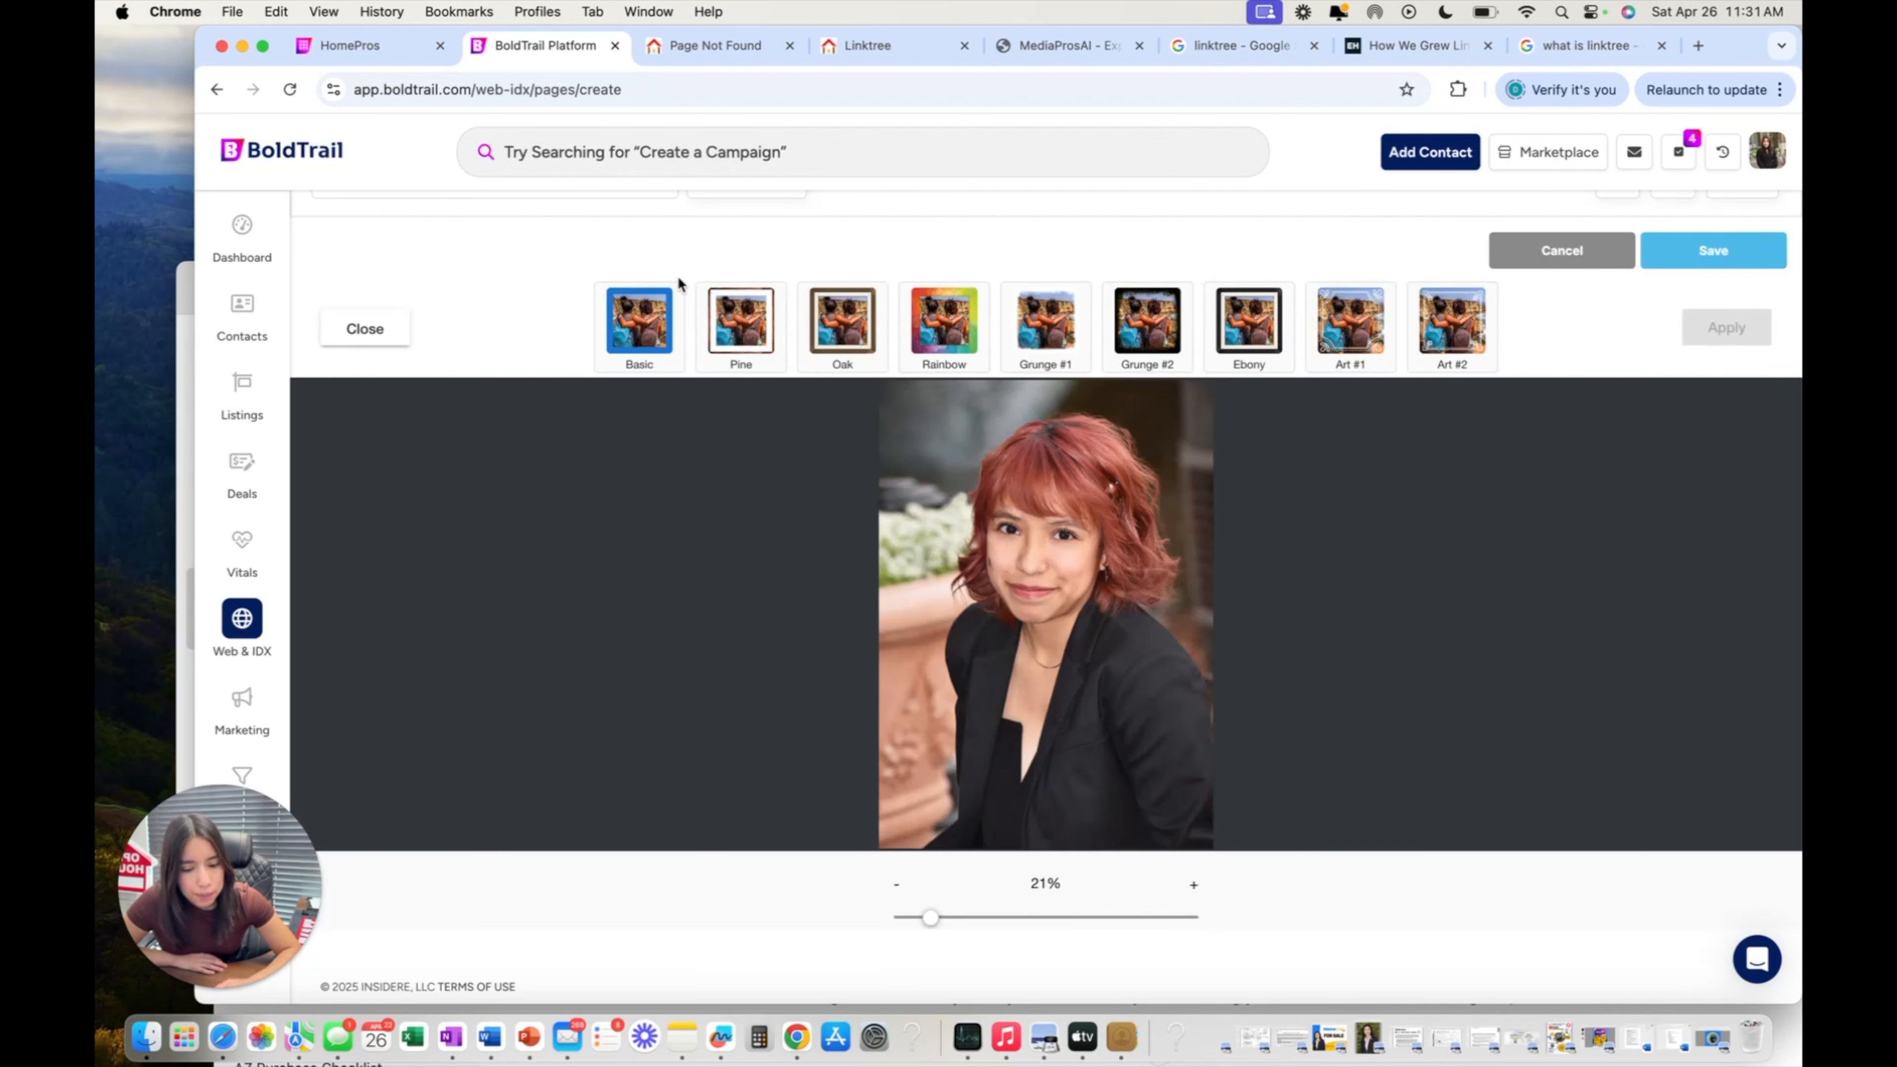
pyautogui.click(639, 321)
pyautogui.click(741, 322)
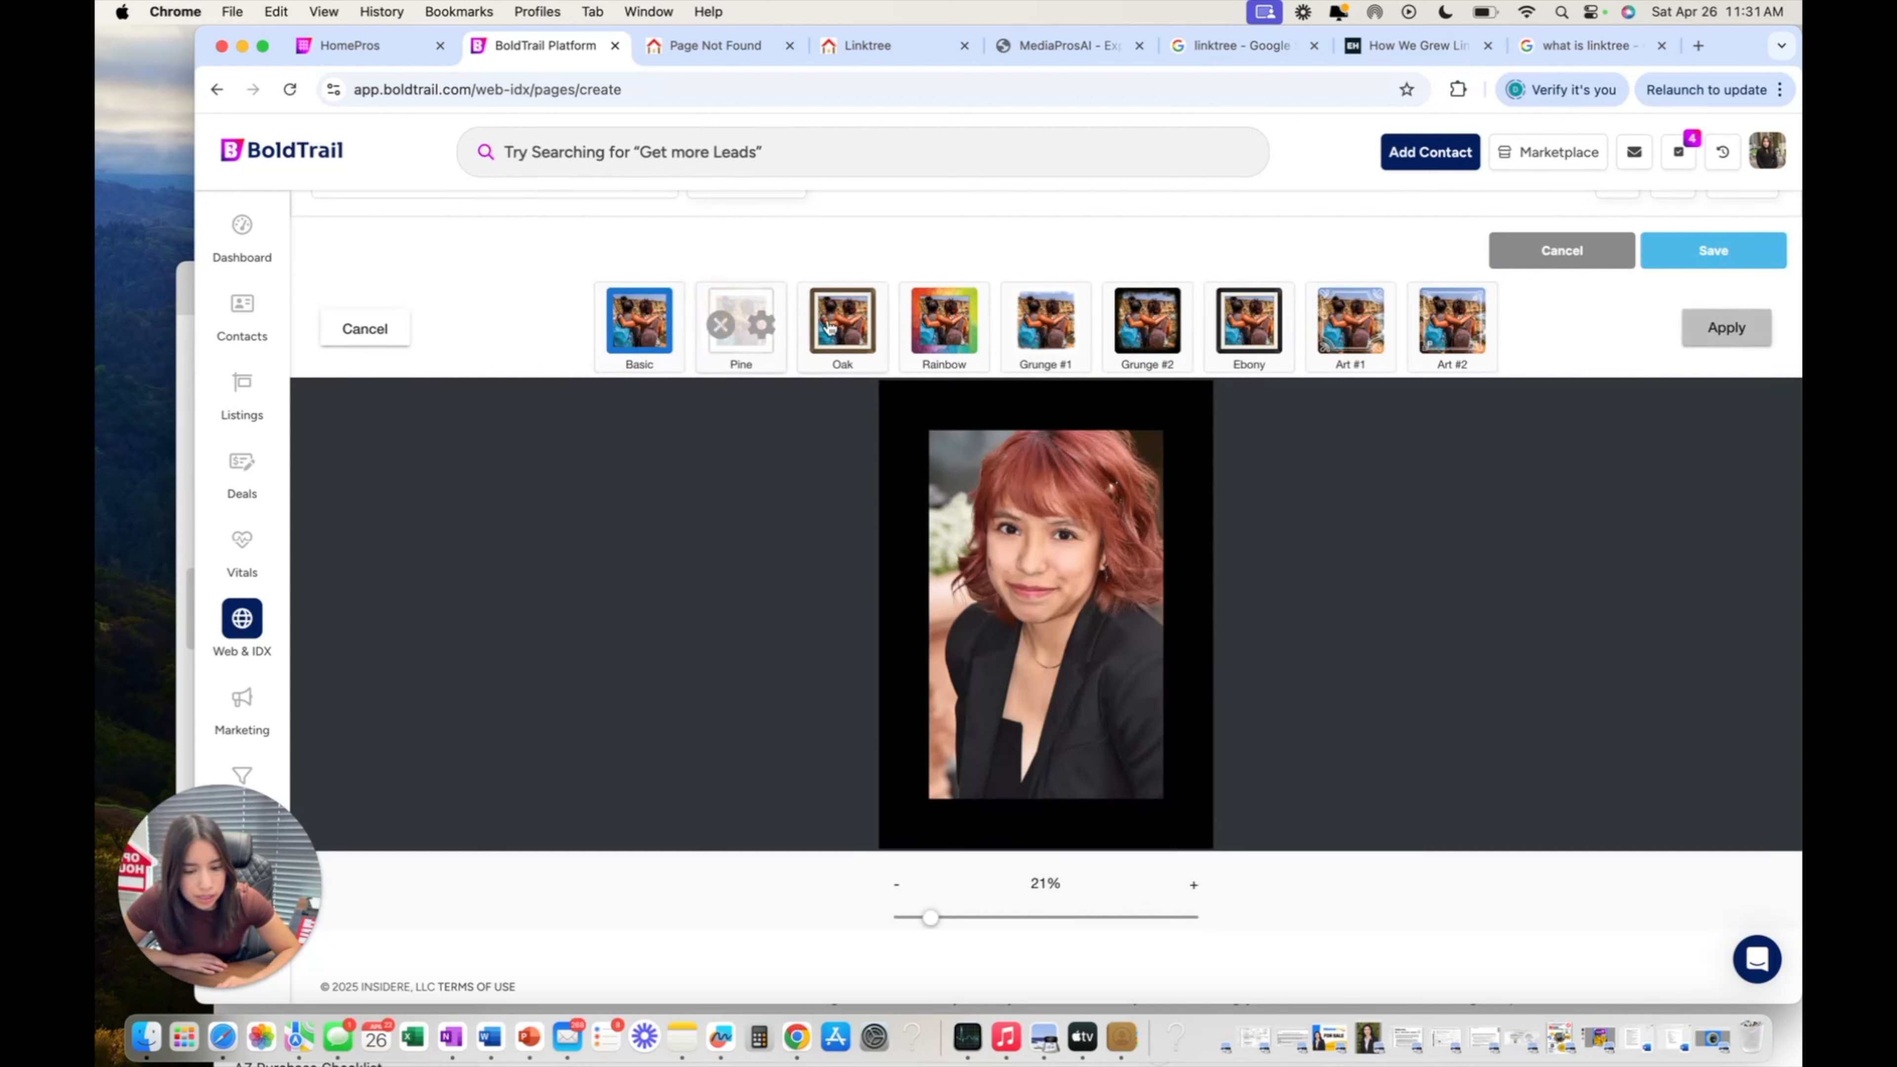
pyautogui.click(831, 327)
pyautogui.click(943, 322)
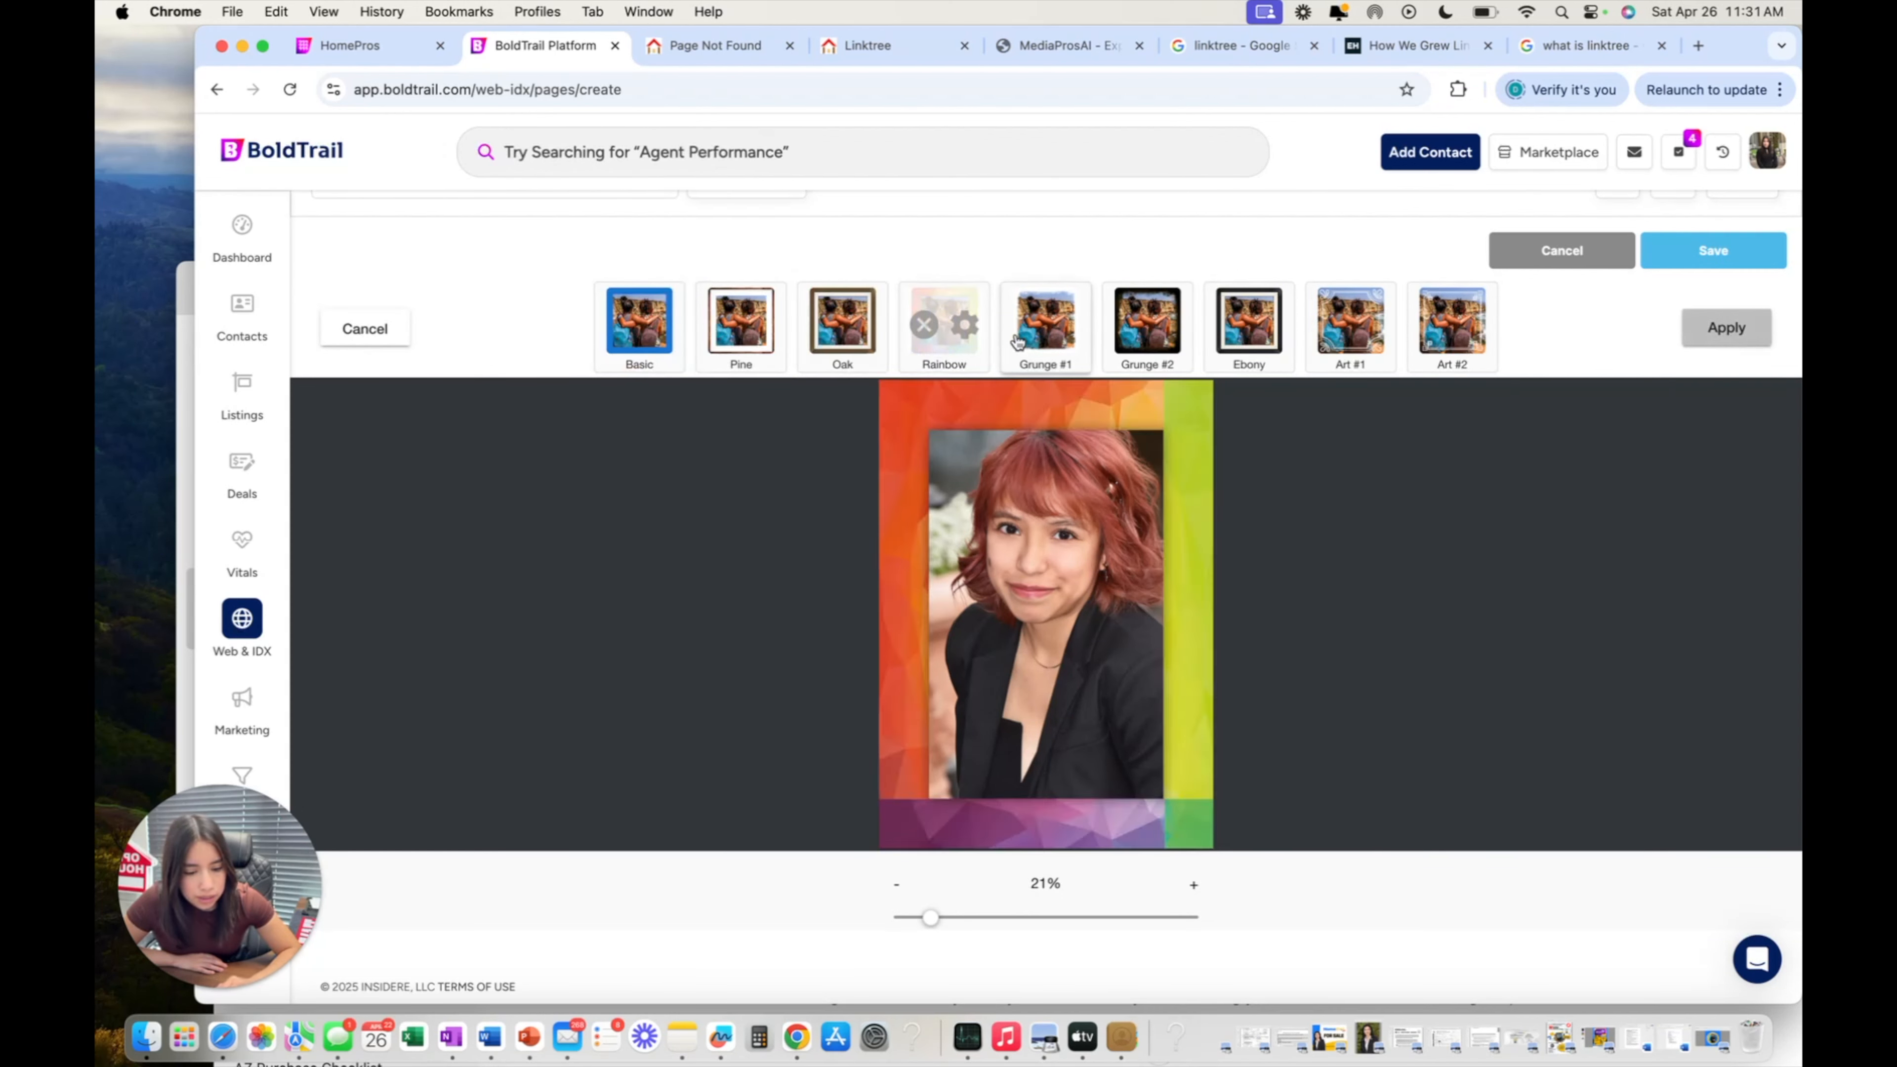
pyautogui.click(1035, 340)
pyautogui.click(1129, 336)
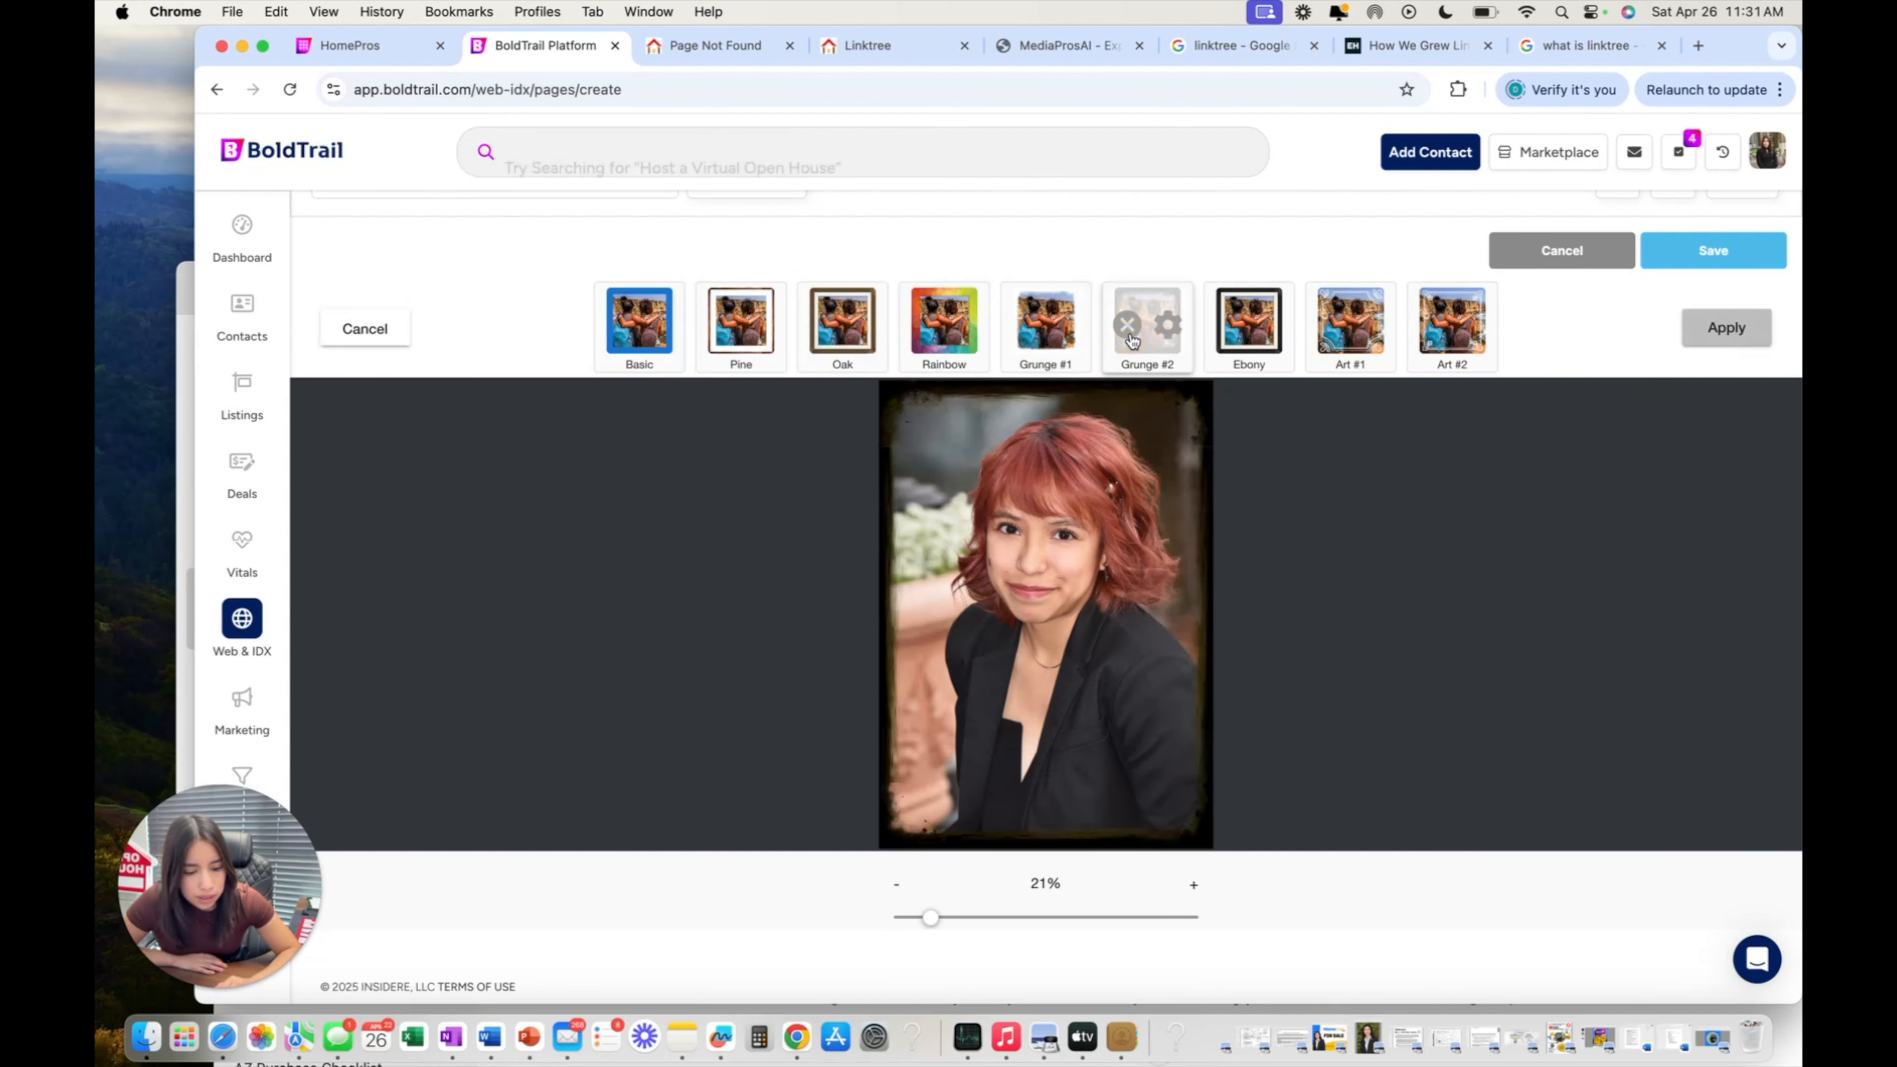
pyautogui.click(1252, 323)
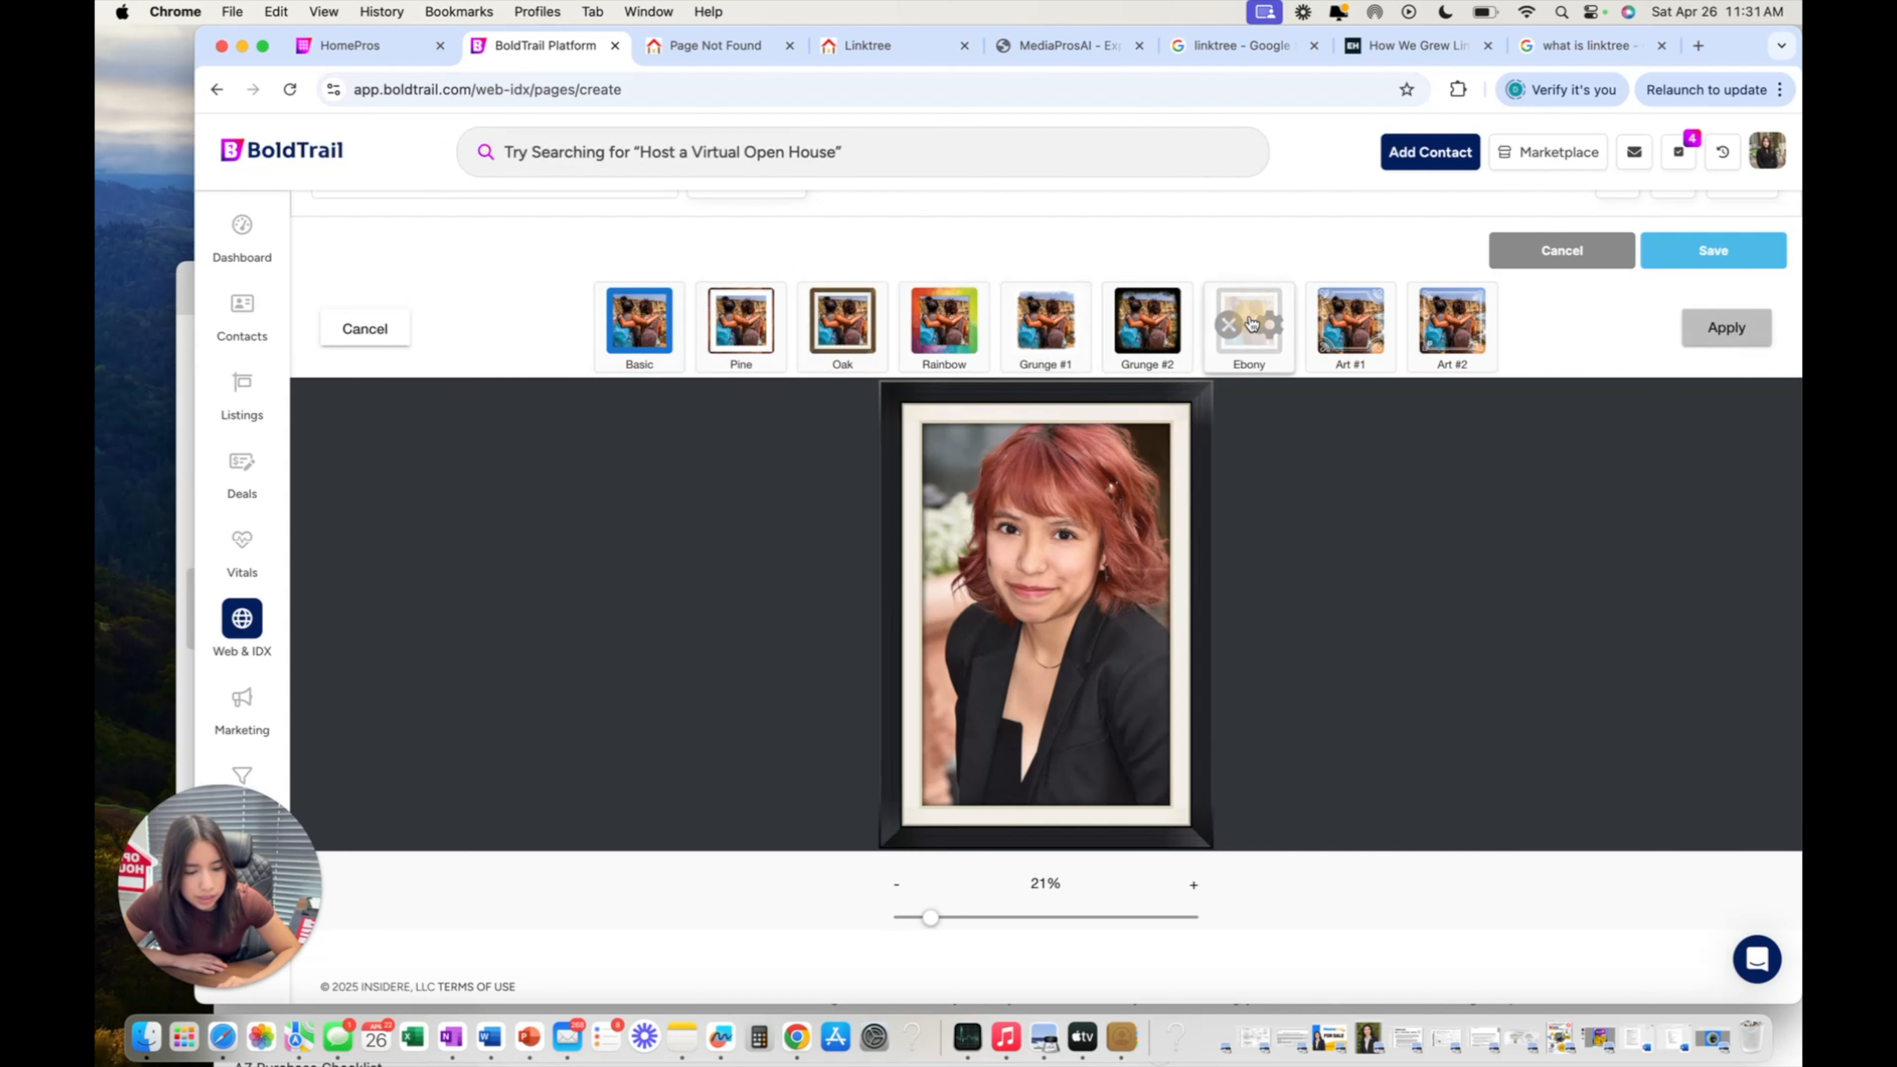
pyautogui.click(1350, 333)
pyautogui.click(1422, 331)
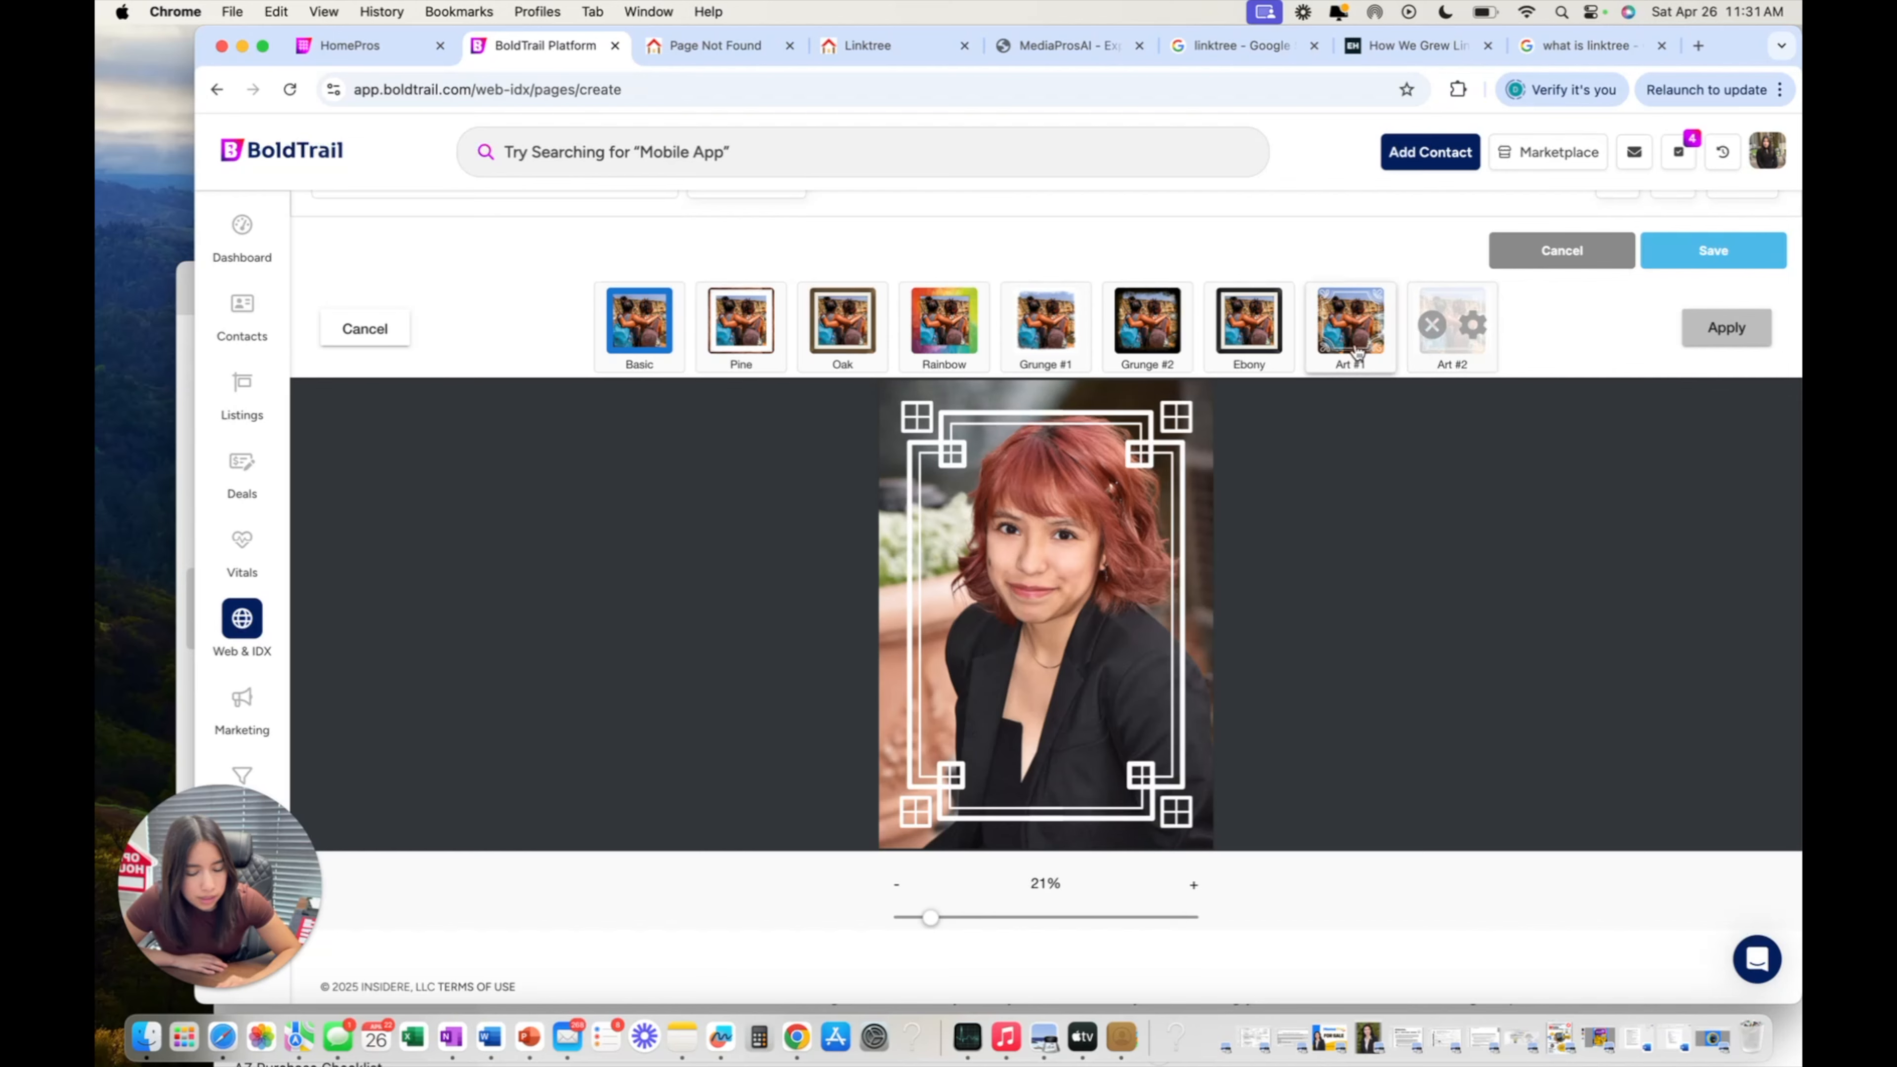
pyautogui.click(652, 317)
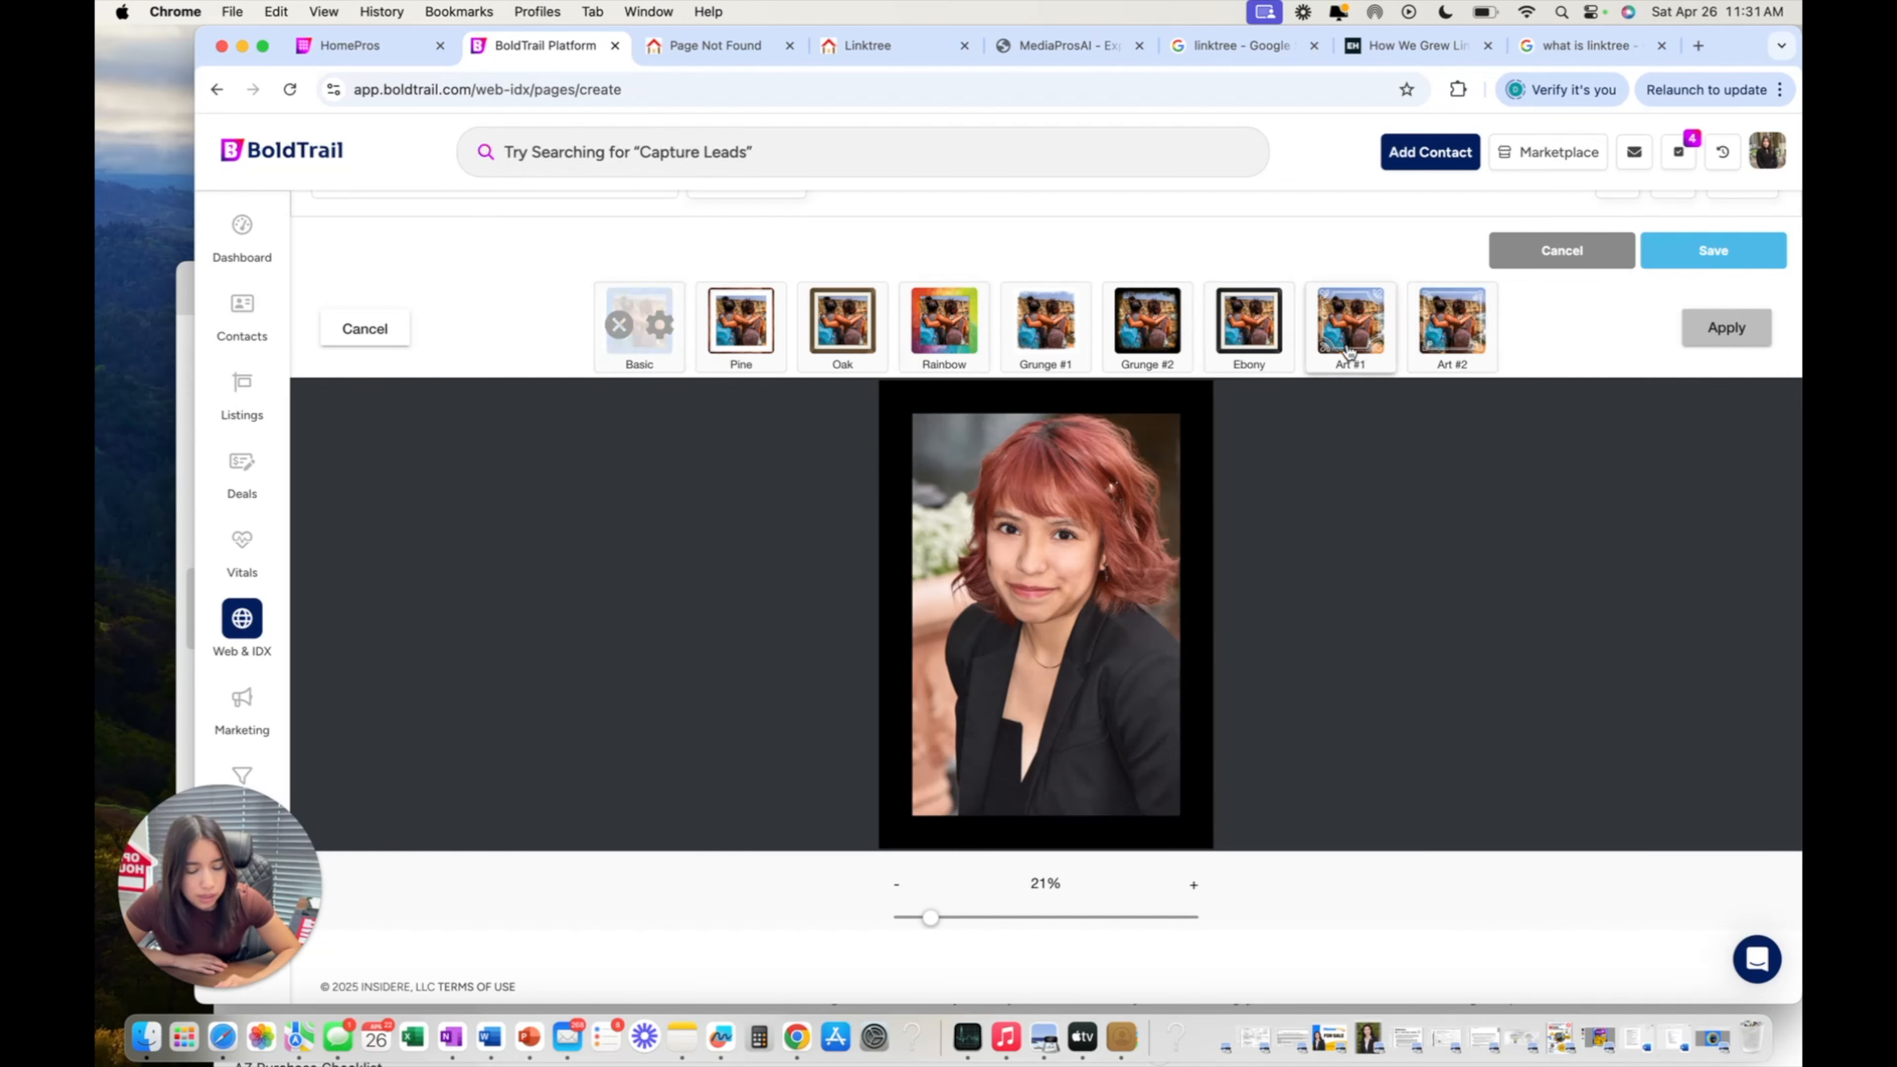
# Save the framed headshot to the page and close Image Properties.
pyautogui.scroll(3, 1151, 463)
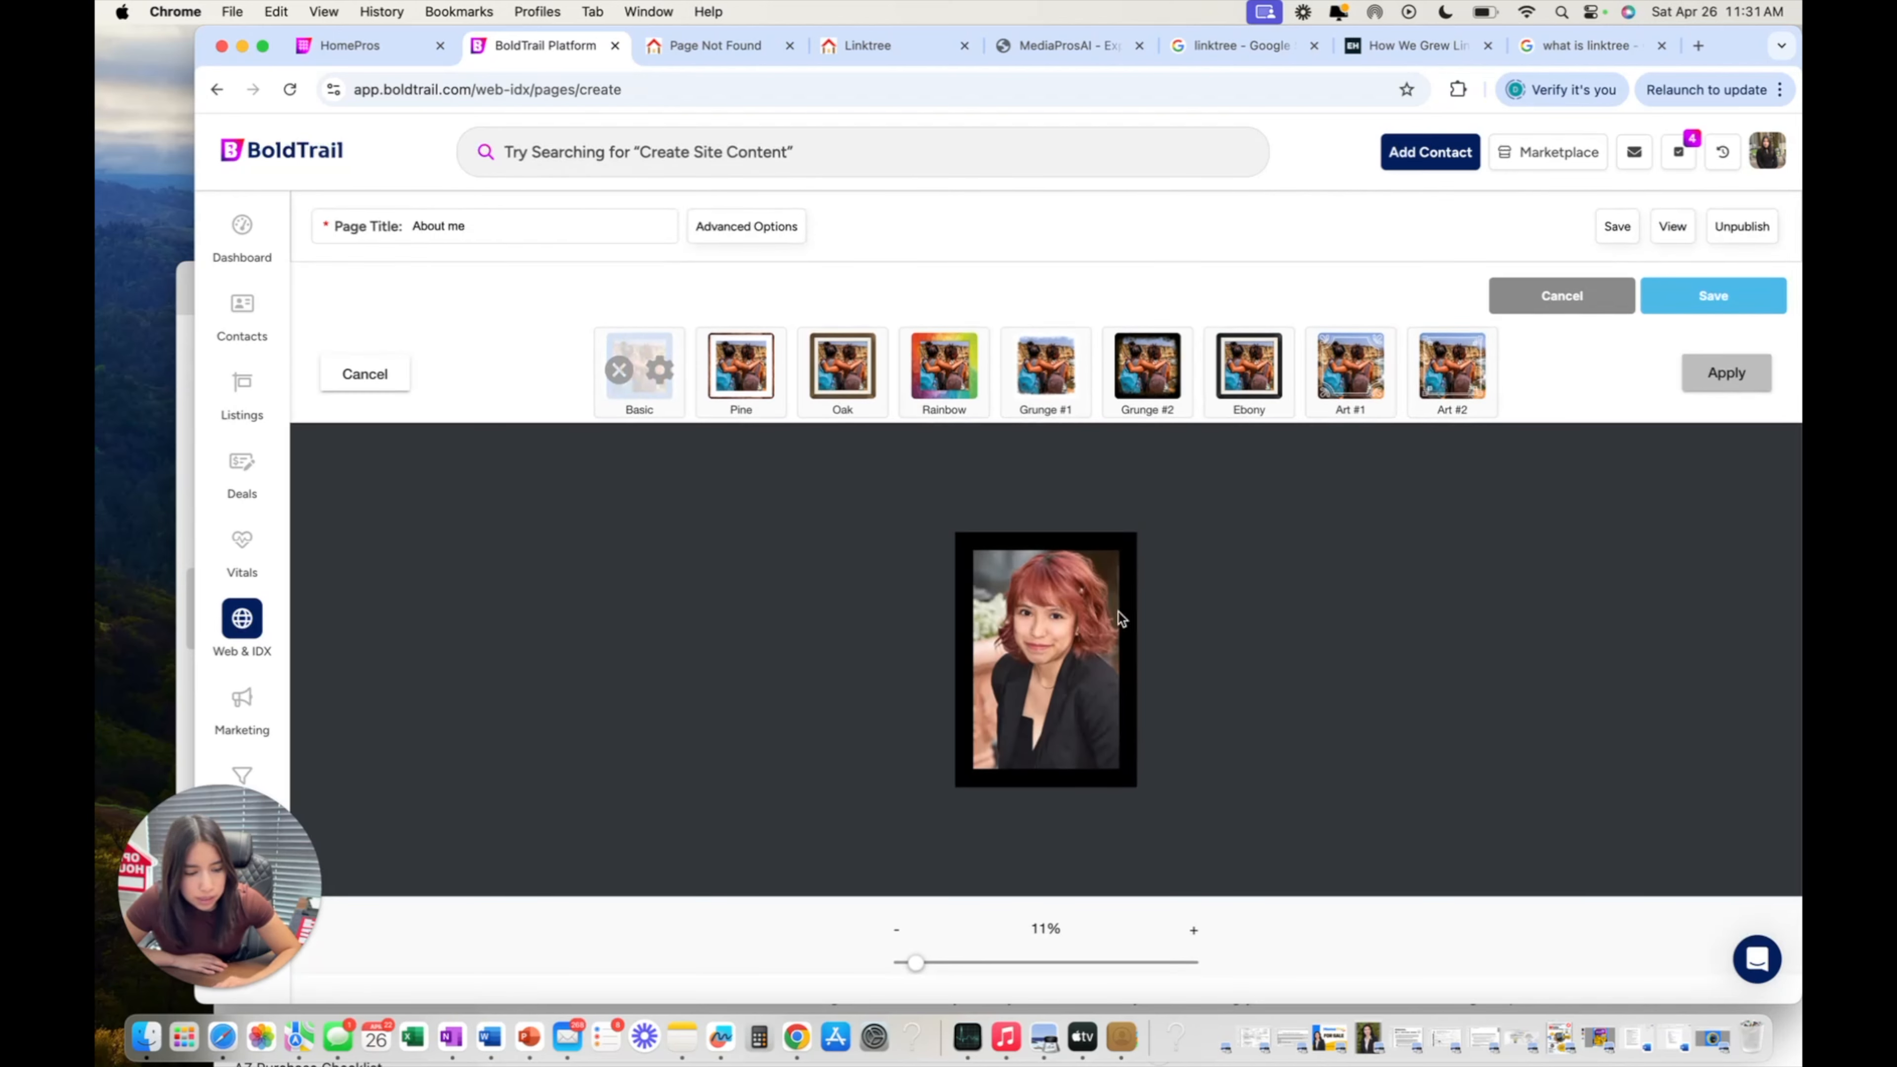
pyautogui.scroll(7, 1120, 612)
pyautogui.scroll(-7, 1119, 612)
pyautogui.scroll(6, 1118, 613)
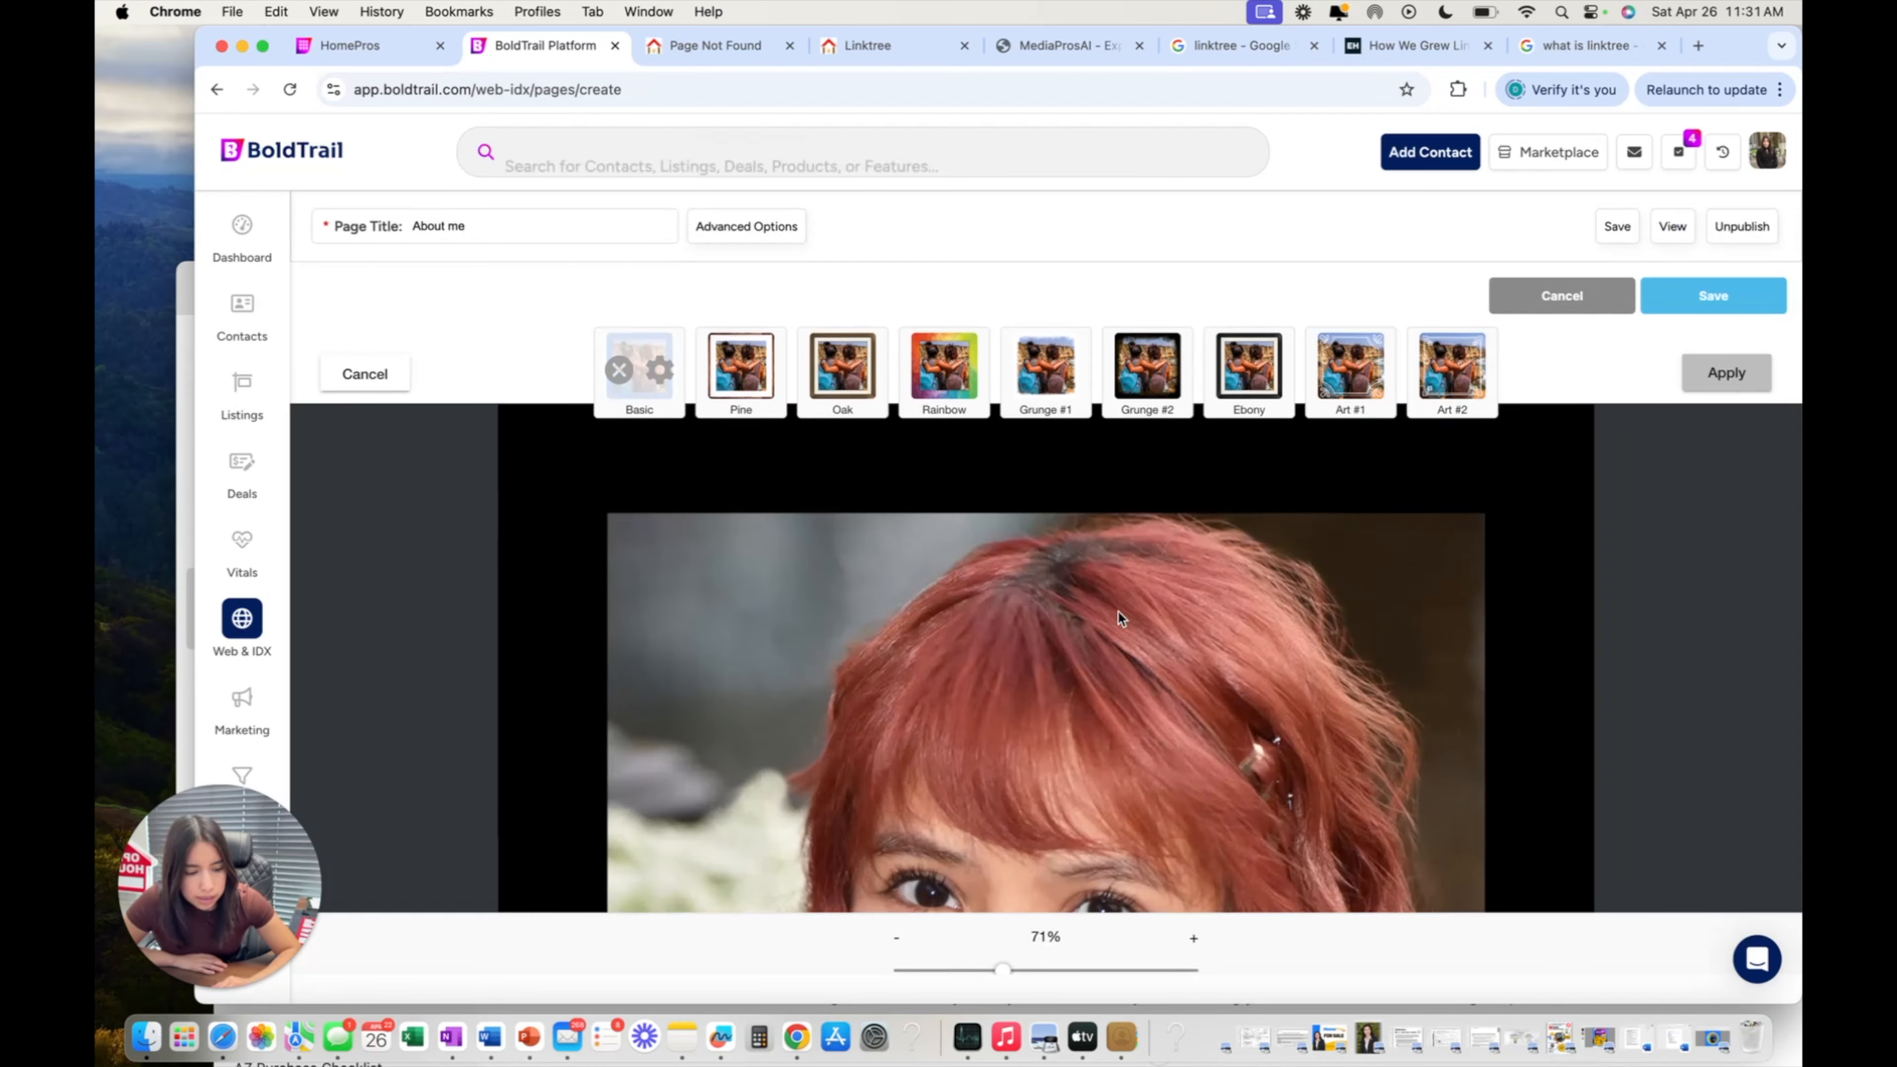
pyautogui.scroll(-6, 1118, 618)
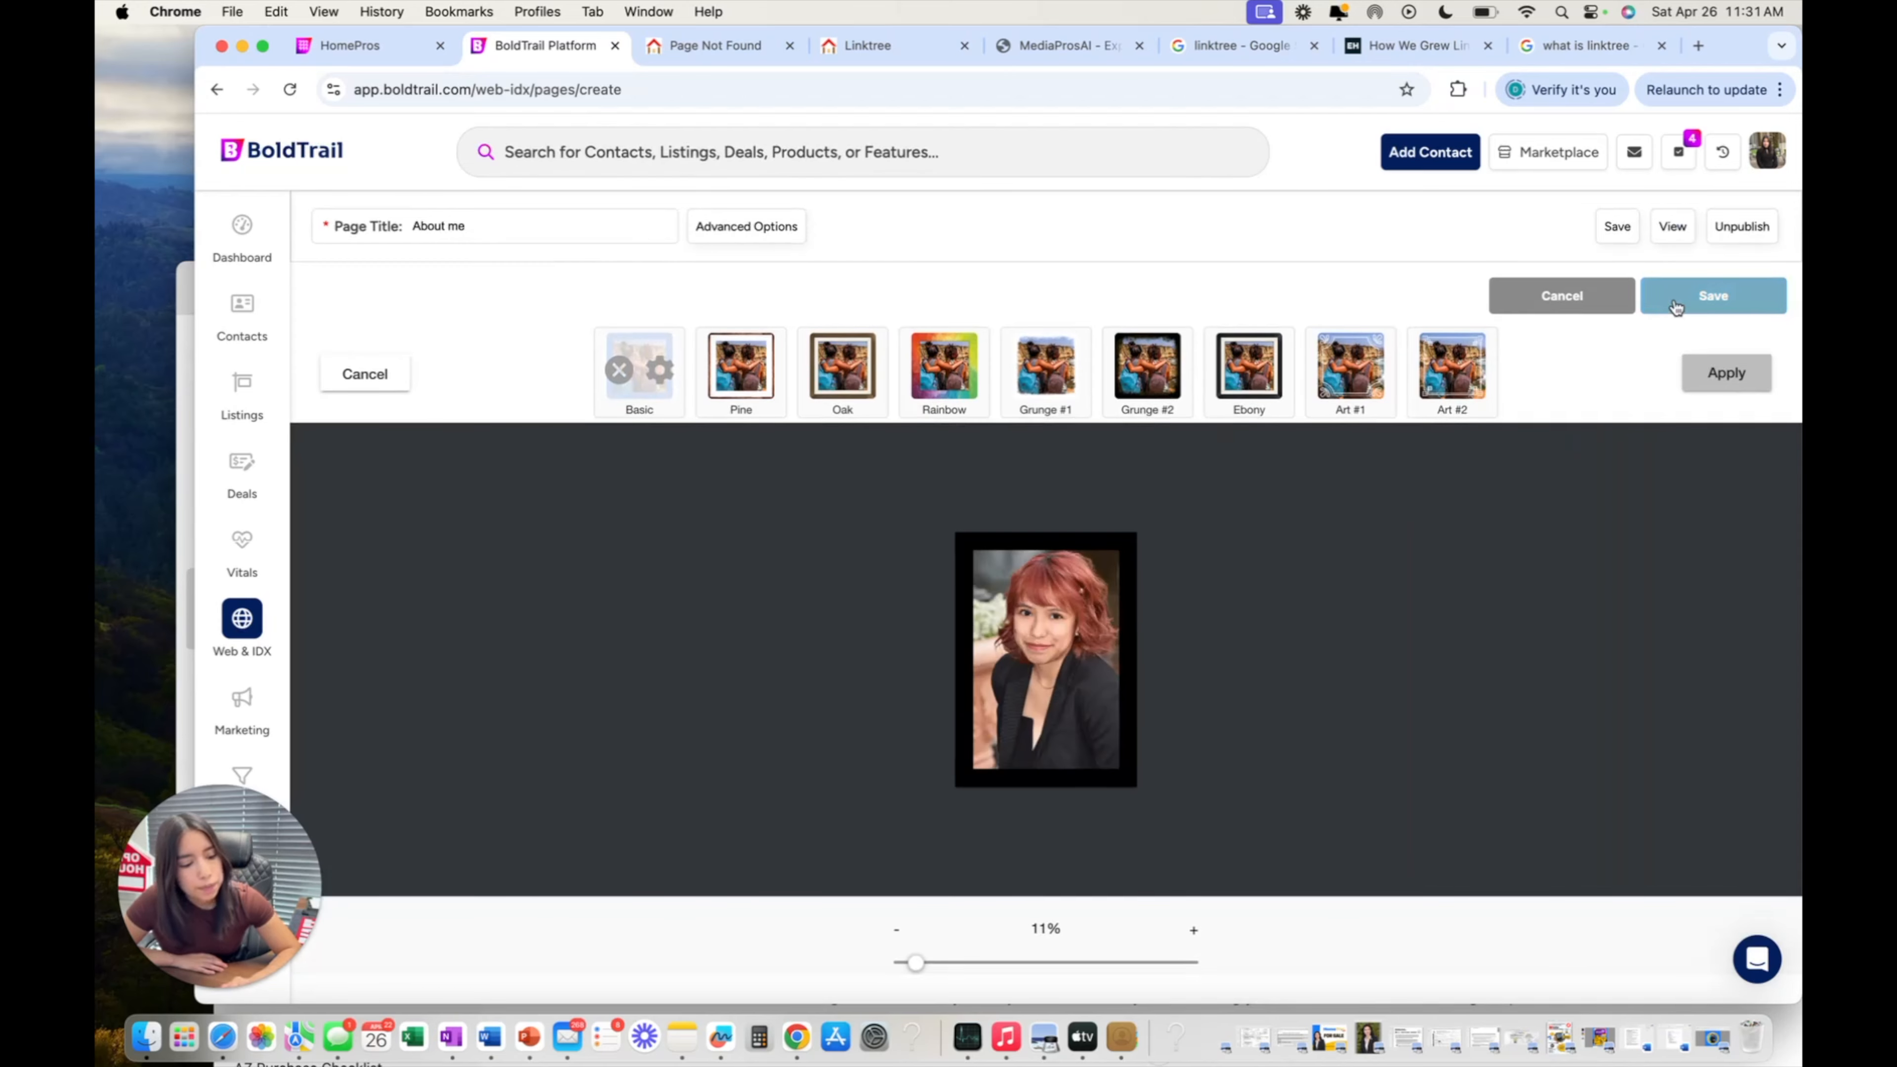
pyautogui.click(1677, 307)
pyautogui.scroll(-1, 1073, 499)
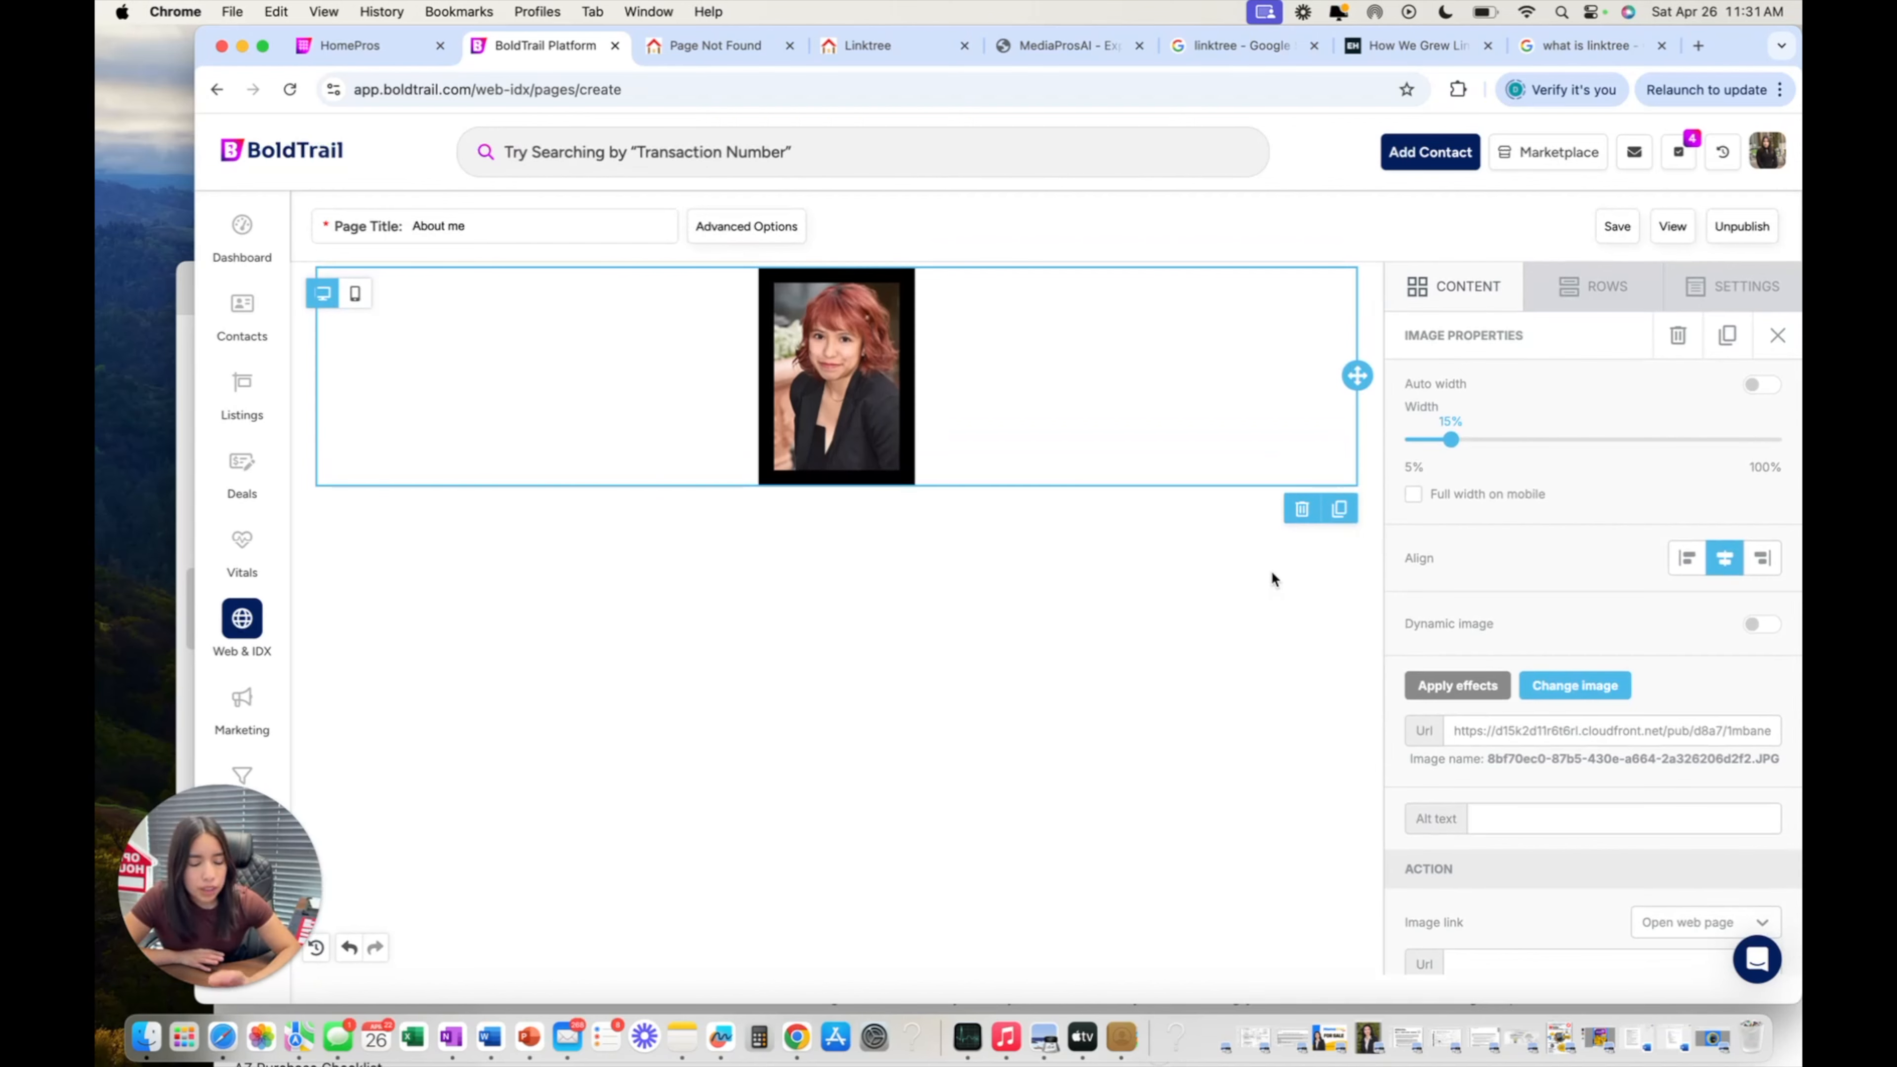
pyautogui.click(1778, 335)
pyautogui.scroll(-1, 1083, 335)
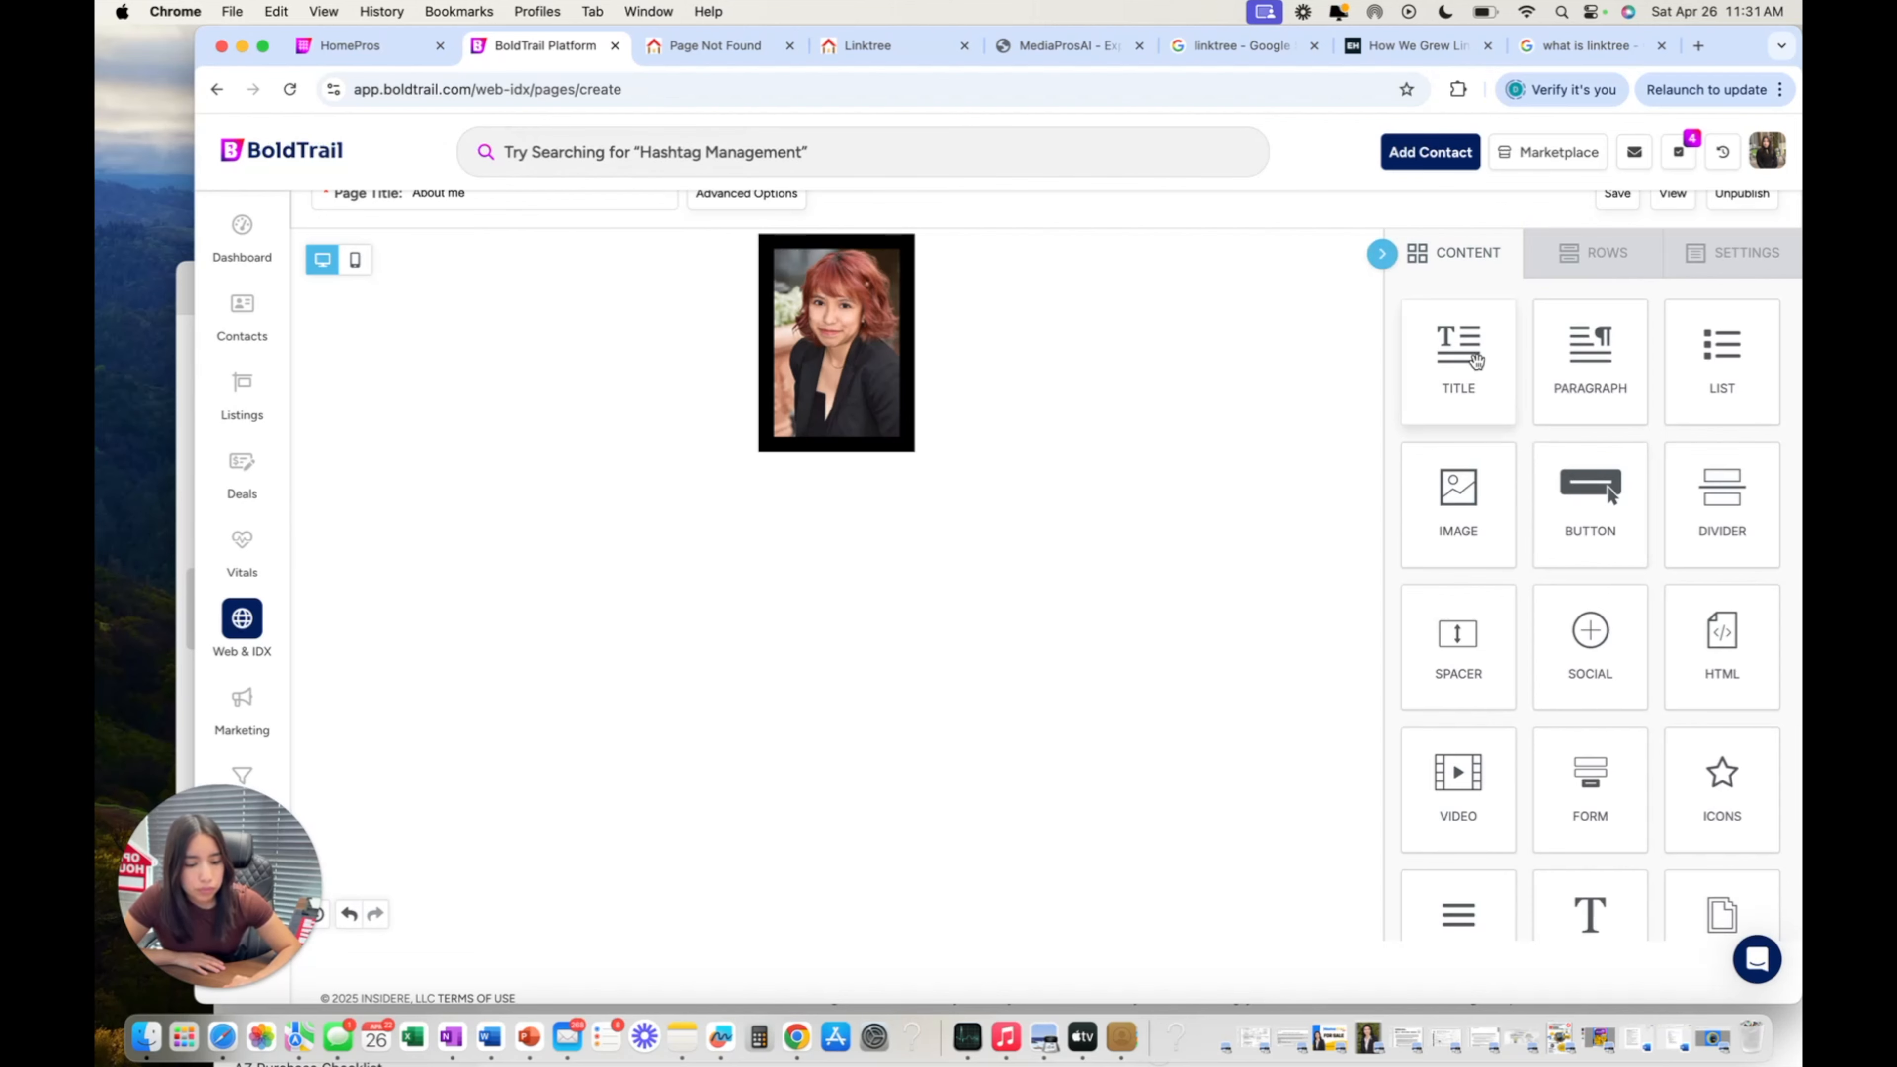
# Add a Title block under the headshot containing the agent's full name.
pyautogui.moveTo(1482, 359); pyautogui.dragTo(1489, 447)
pyautogui.scroll(-2, 1488, 446)
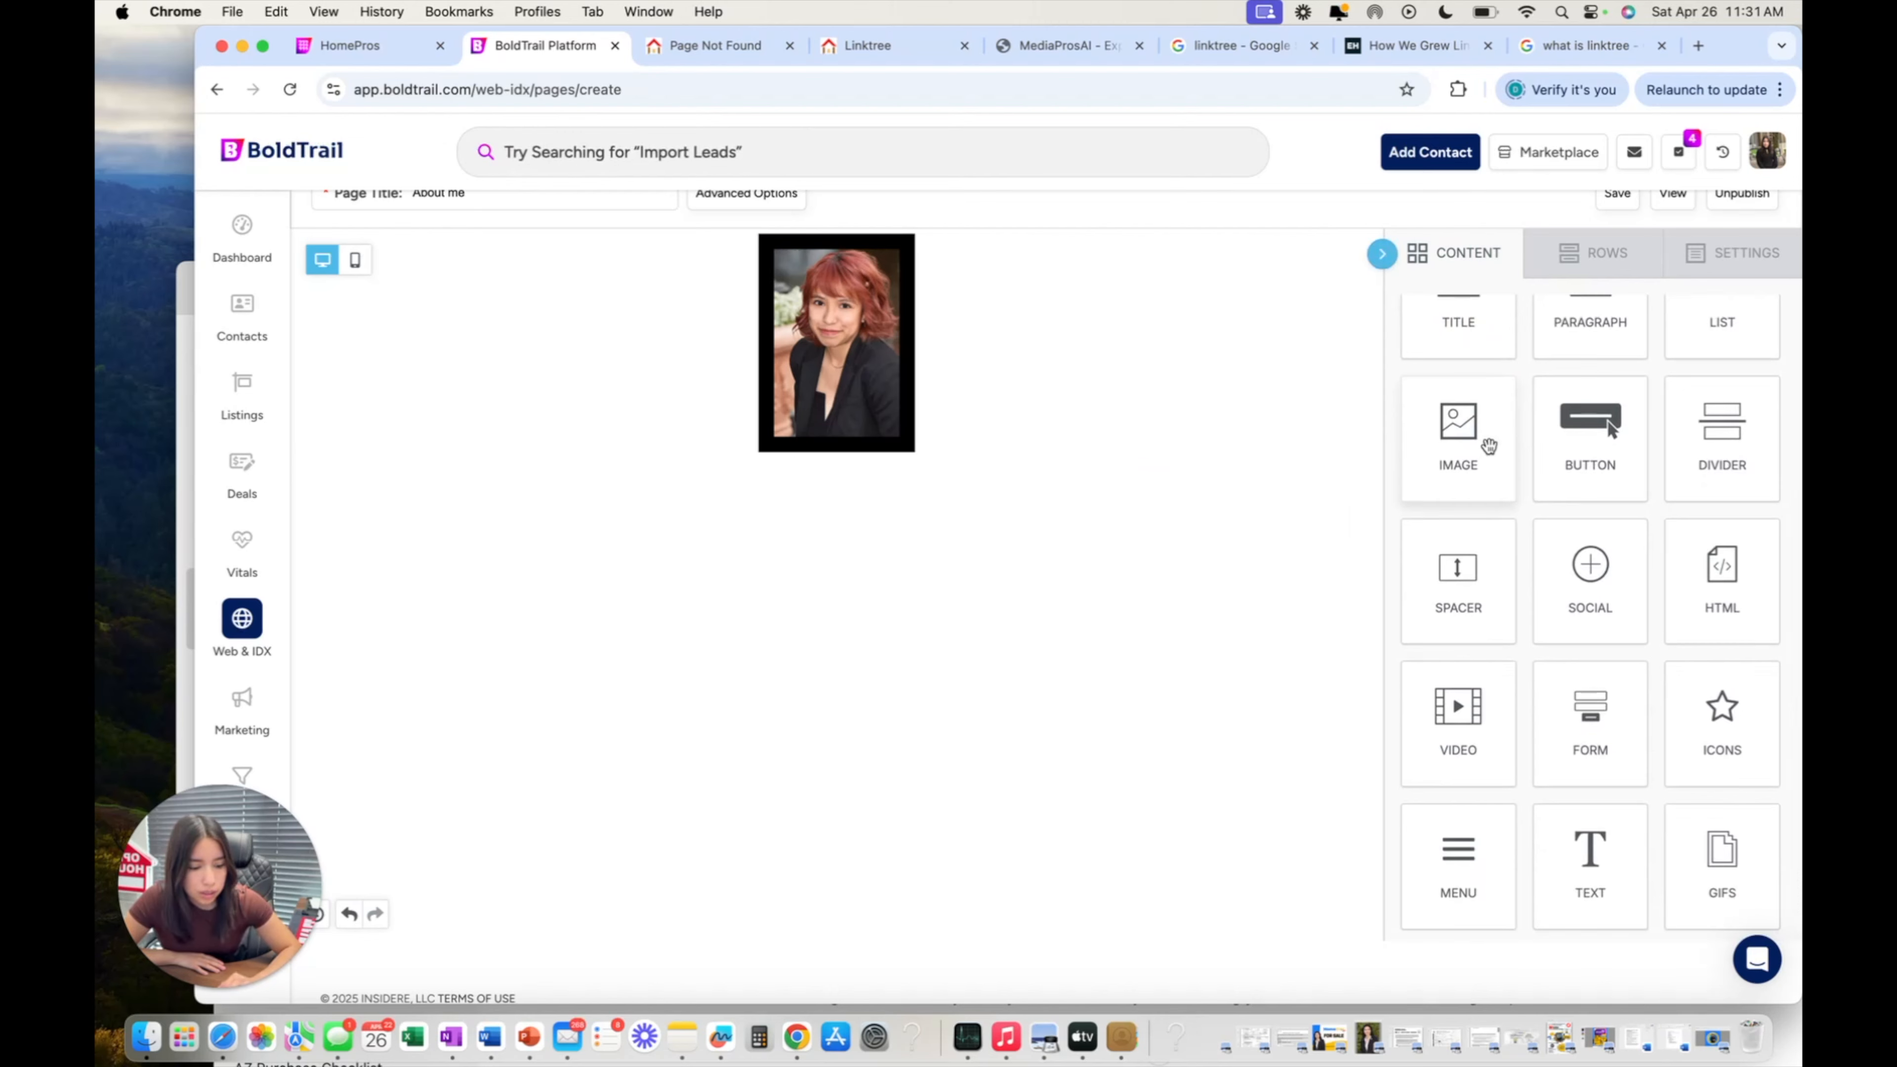
pyautogui.scroll(2, 1524, 549)
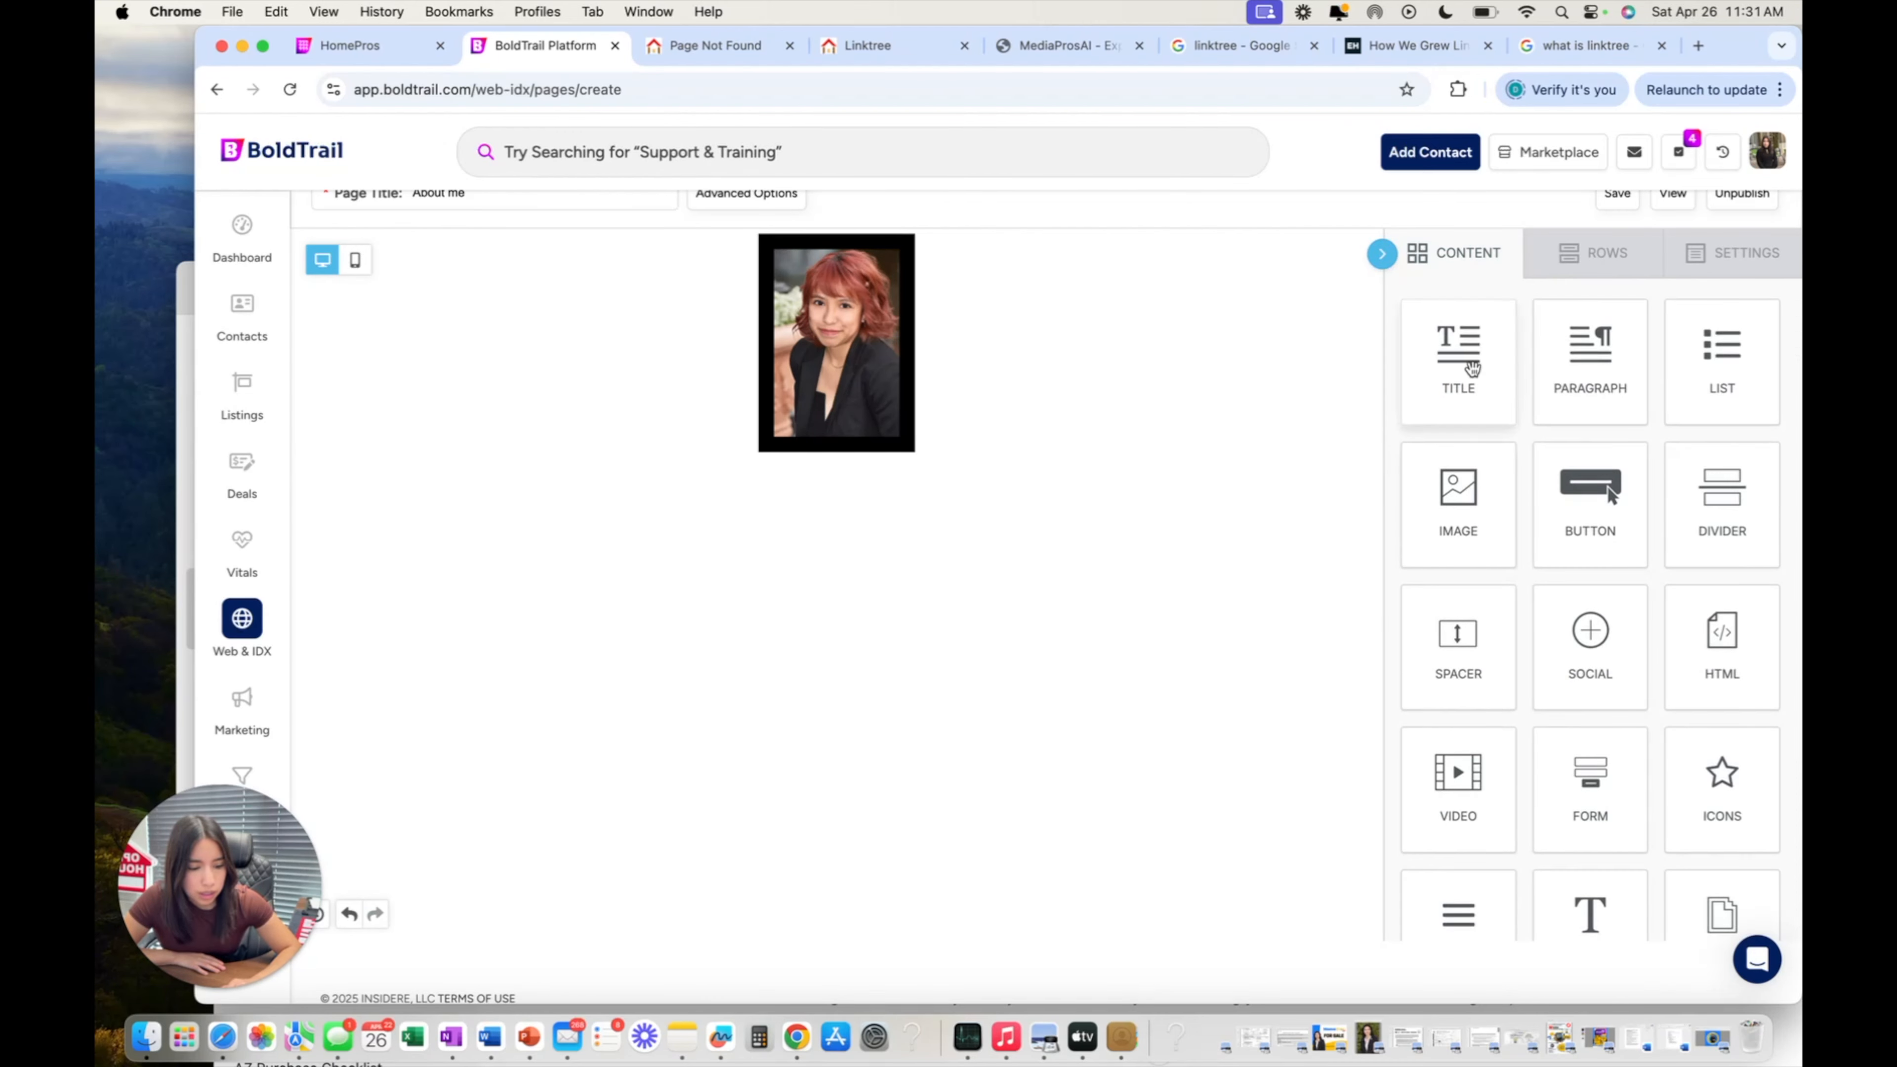
pyautogui.moveTo(1483, 373); pyautogui.dragTo(859, 444)
pyautogui.tripleClick(941, 475)
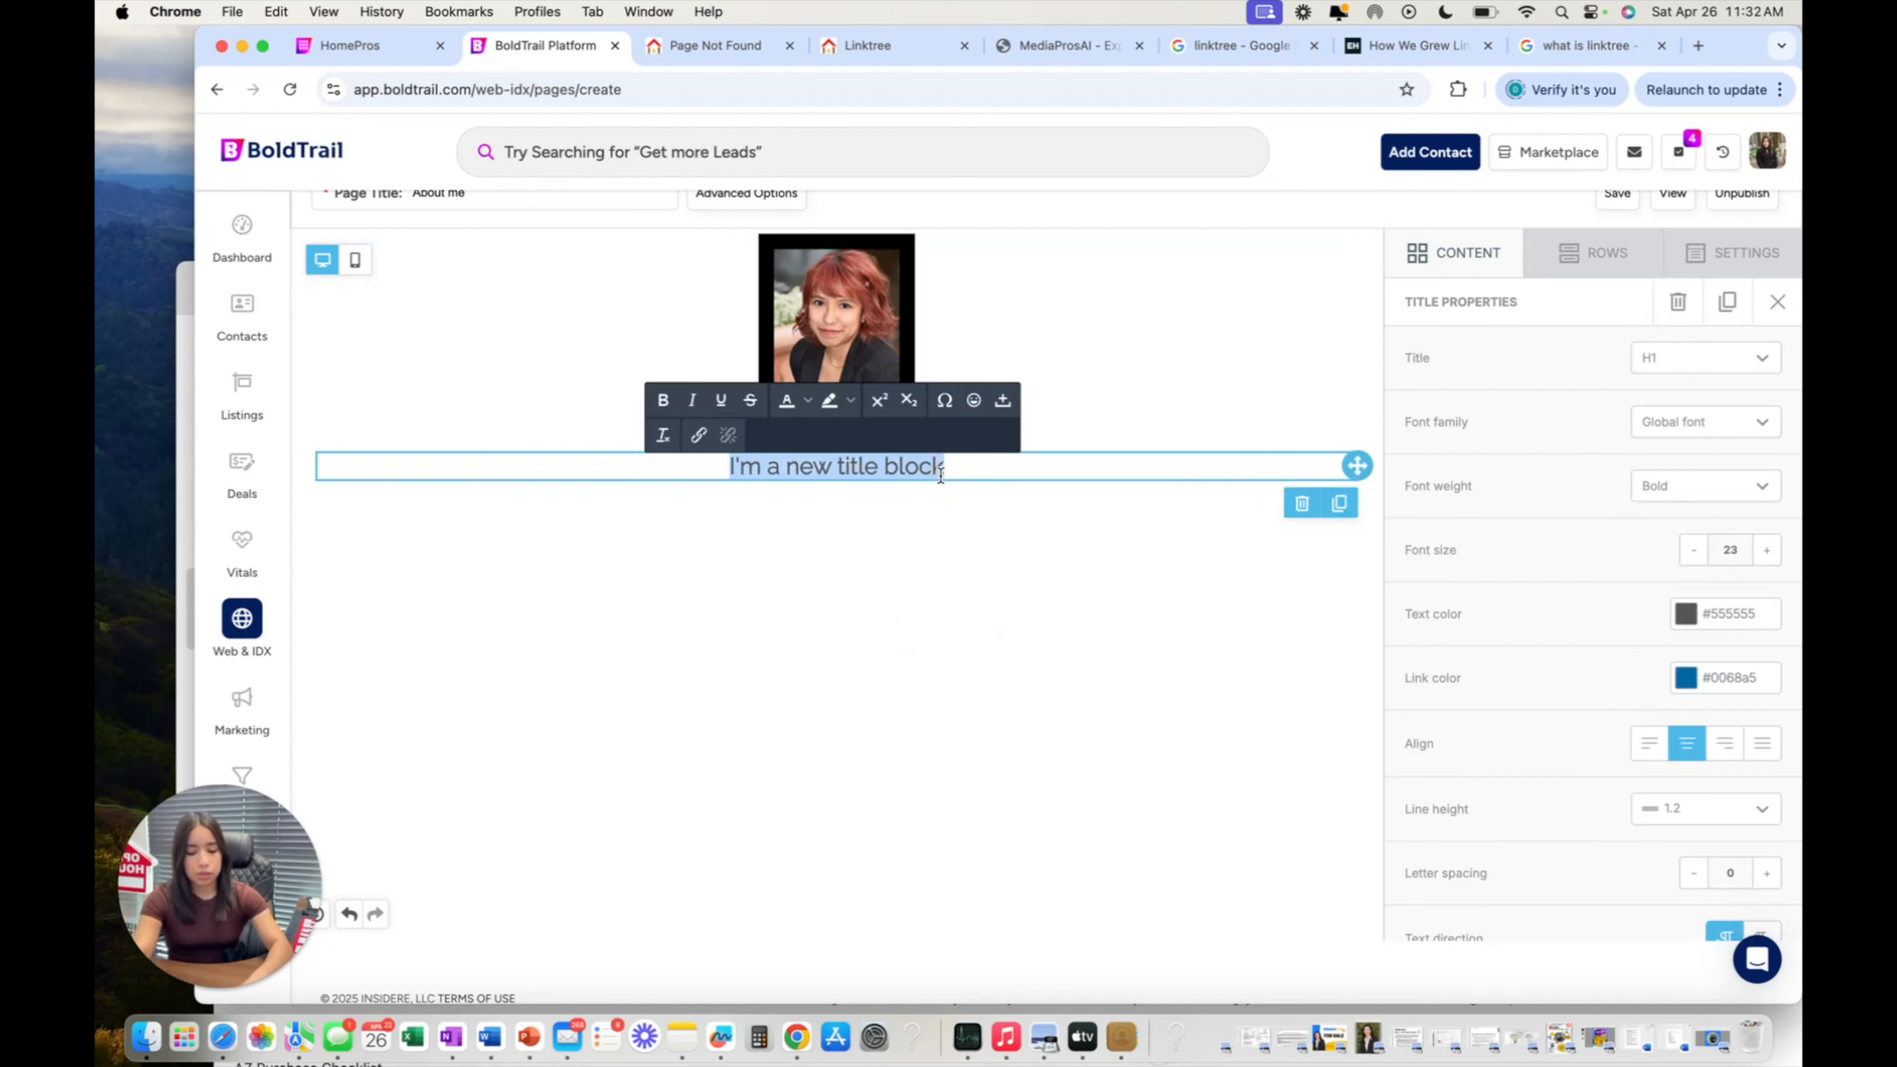
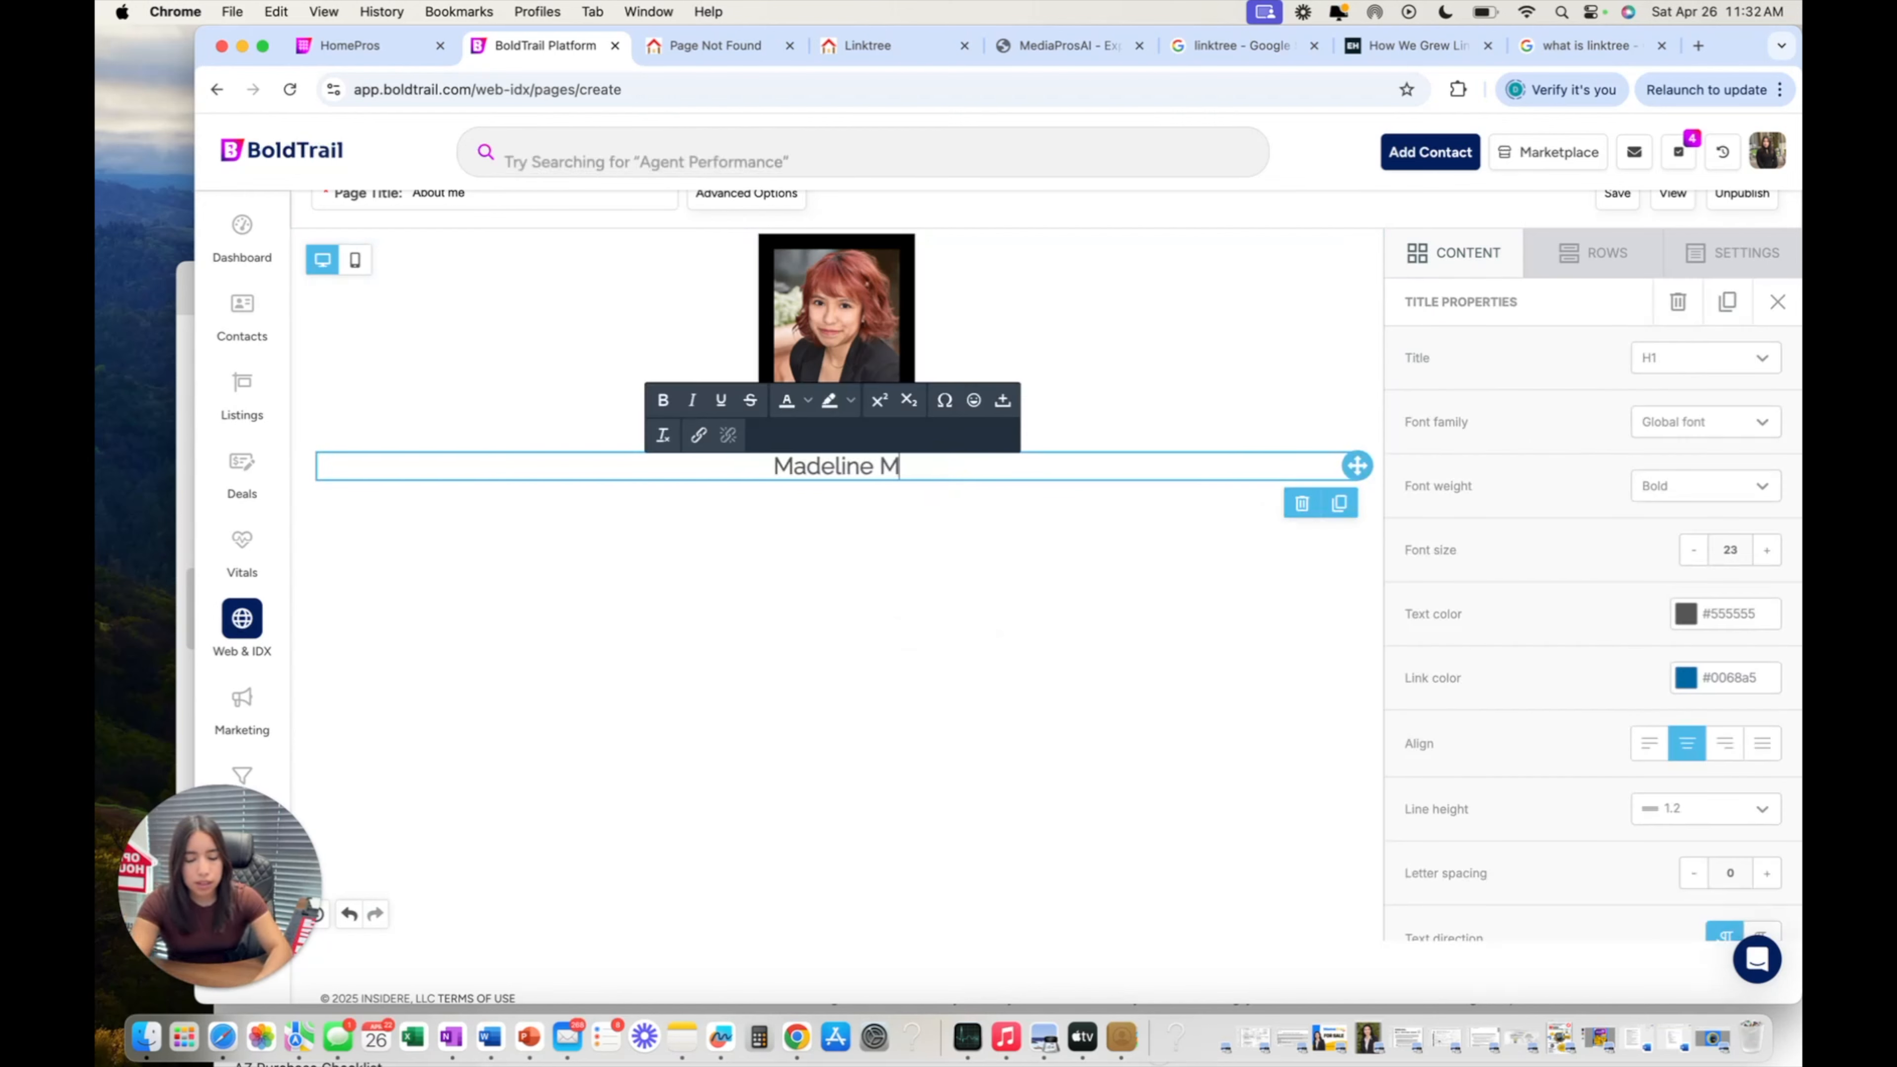
pyautogui.click(1026, 524)
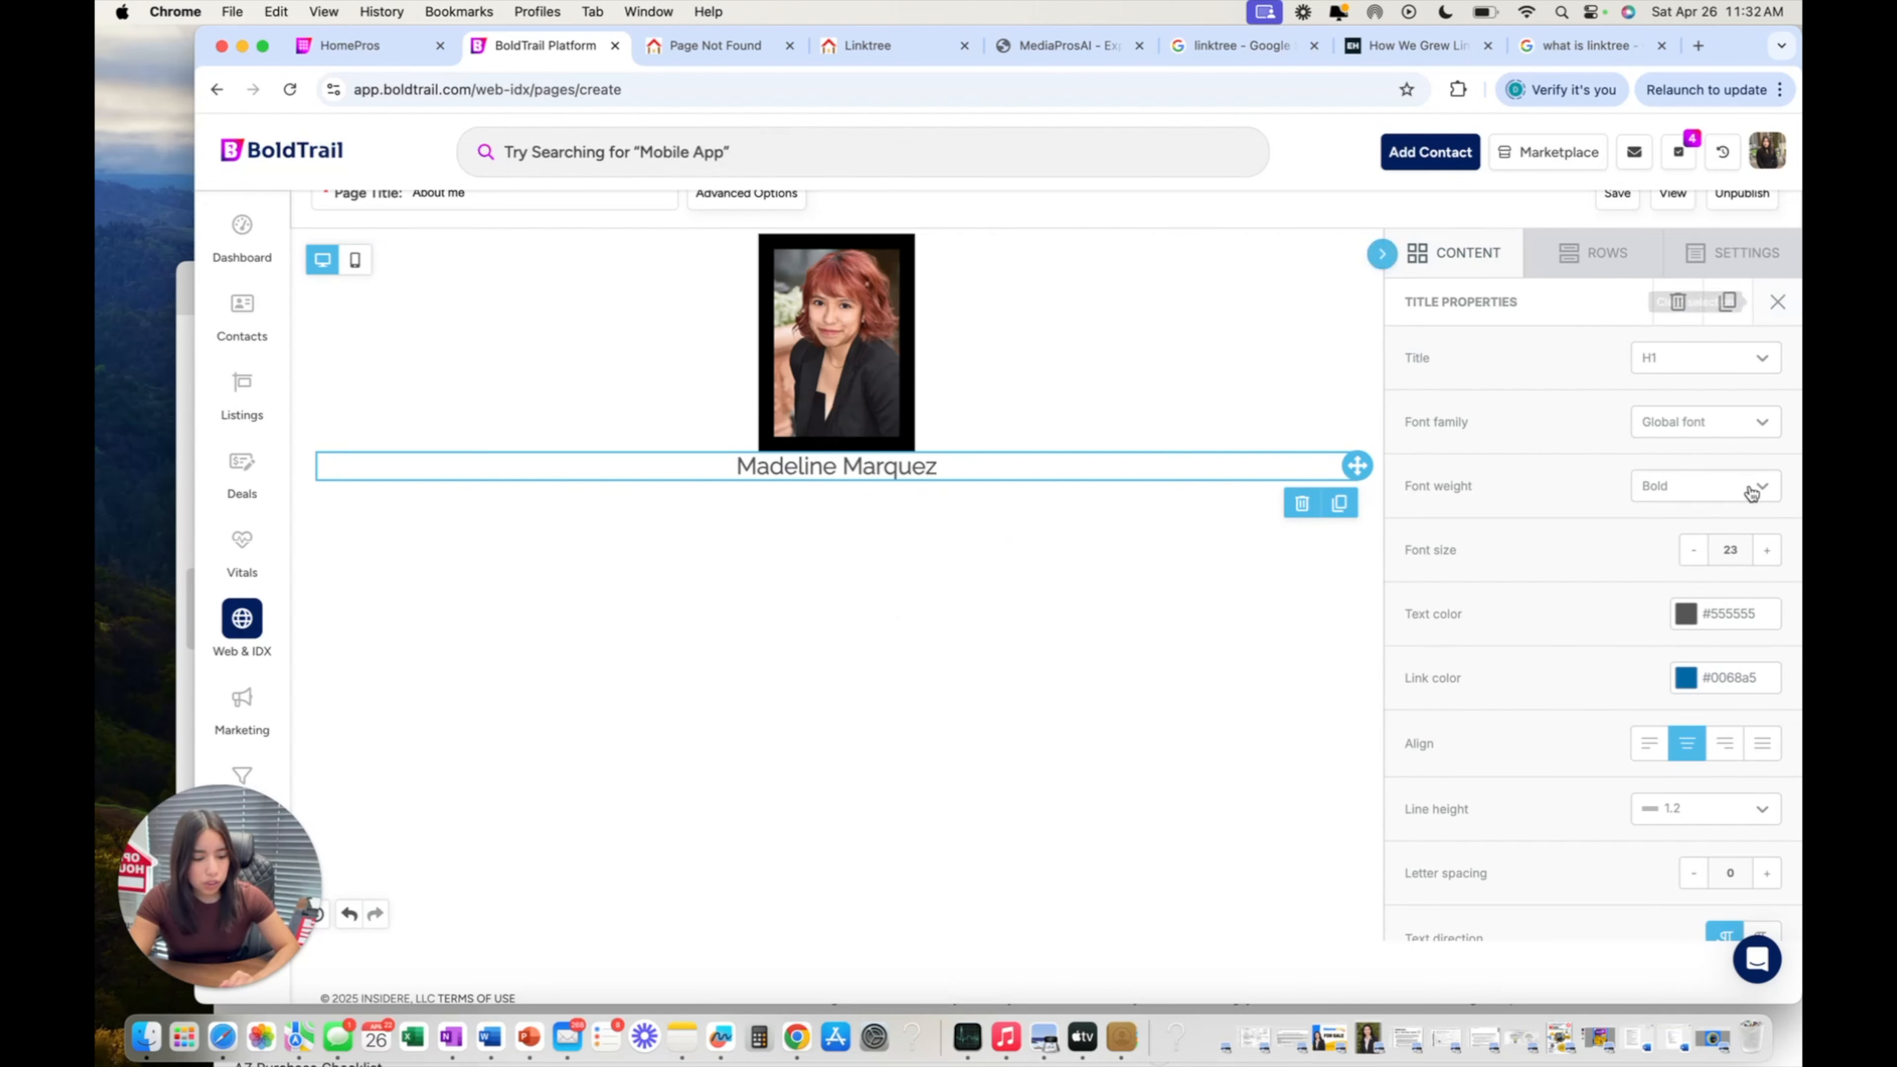
# Set the title's text colour to black (#000000).
pyautogui.click(1682, 626)
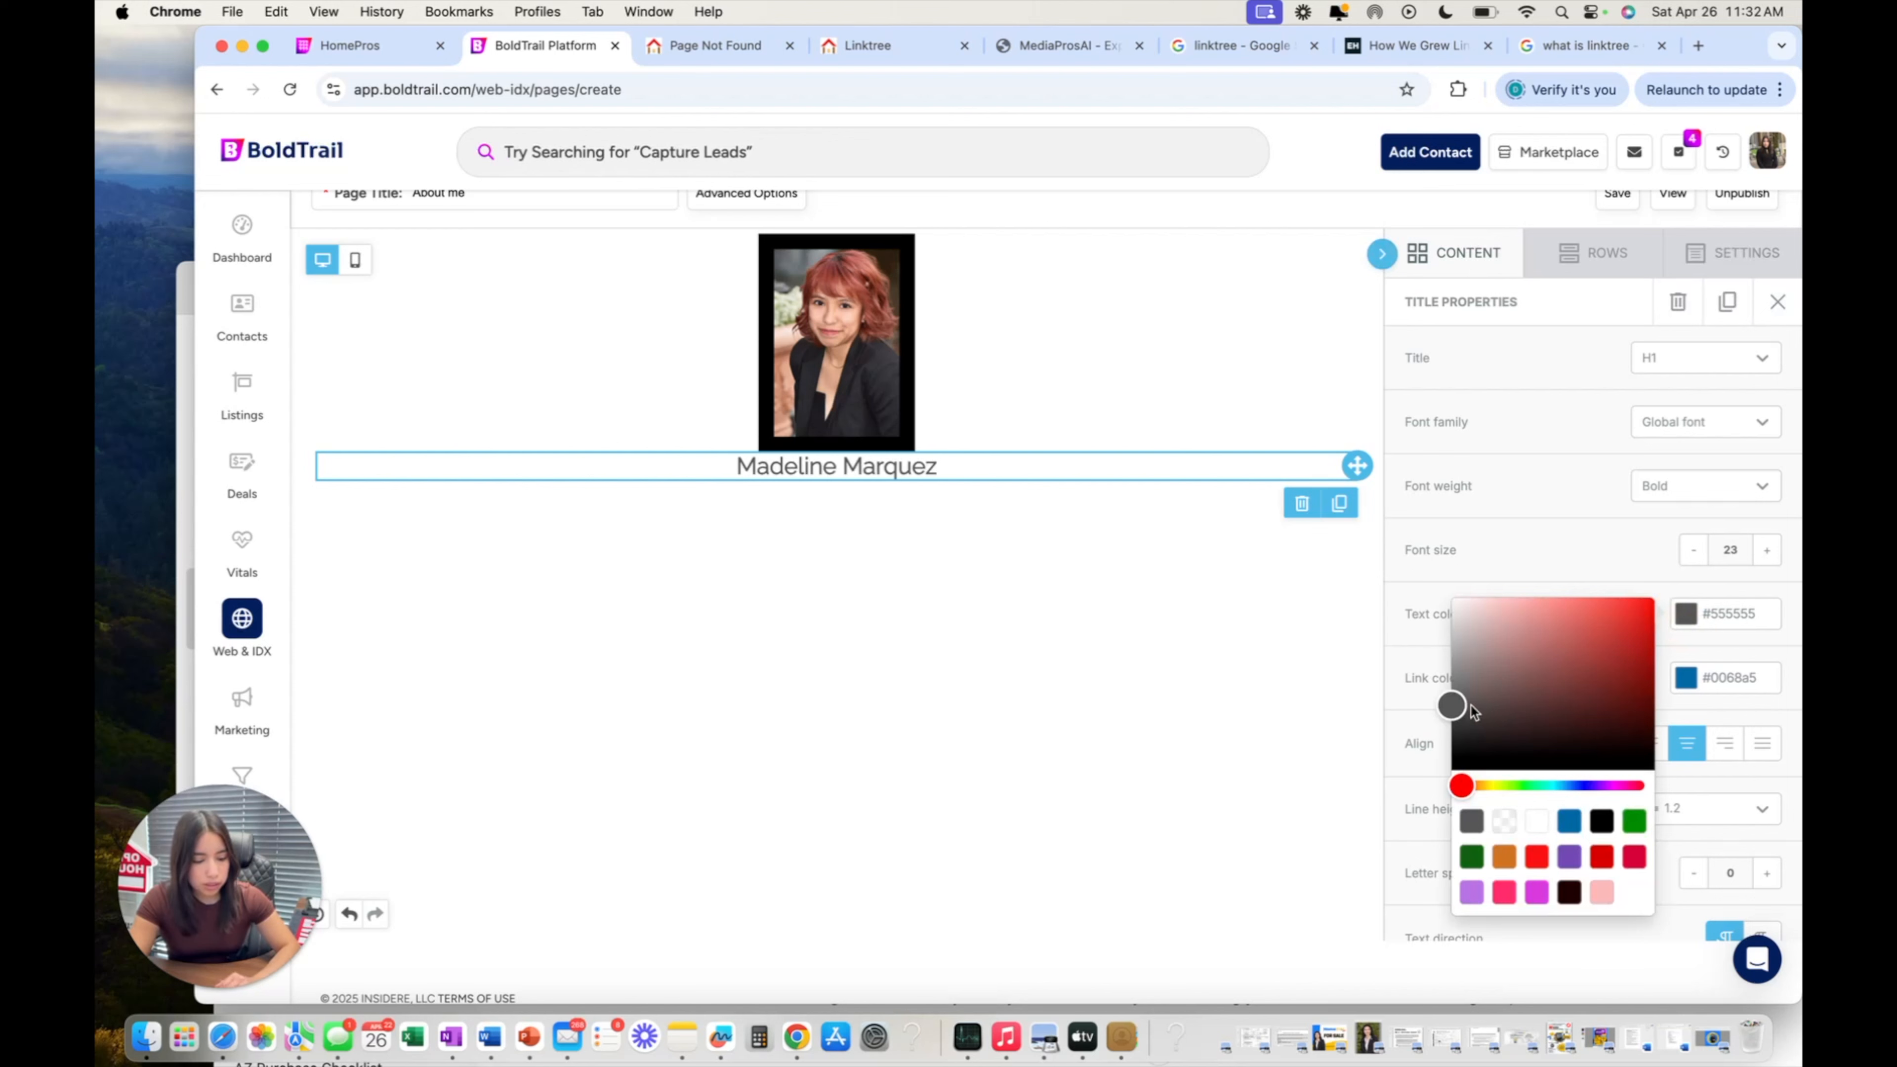
pyautogui.click(1454, 791)
pyautogui.moveTo(1646, 709)
pyautogui.mouseDown()
pyautogui.moveTo(1681, 583)
pyautogui.moveTo(1430, 623)
pyautogui.moveTo(1536, 757)
pyautogui.moveTo(1376, 771)
pyautogui.moveTo(1525, 686)
pyautogui.moveTo(1461, 763)
pyautogui.moveTo(1402, 793)
pyautogui.mouseUp()
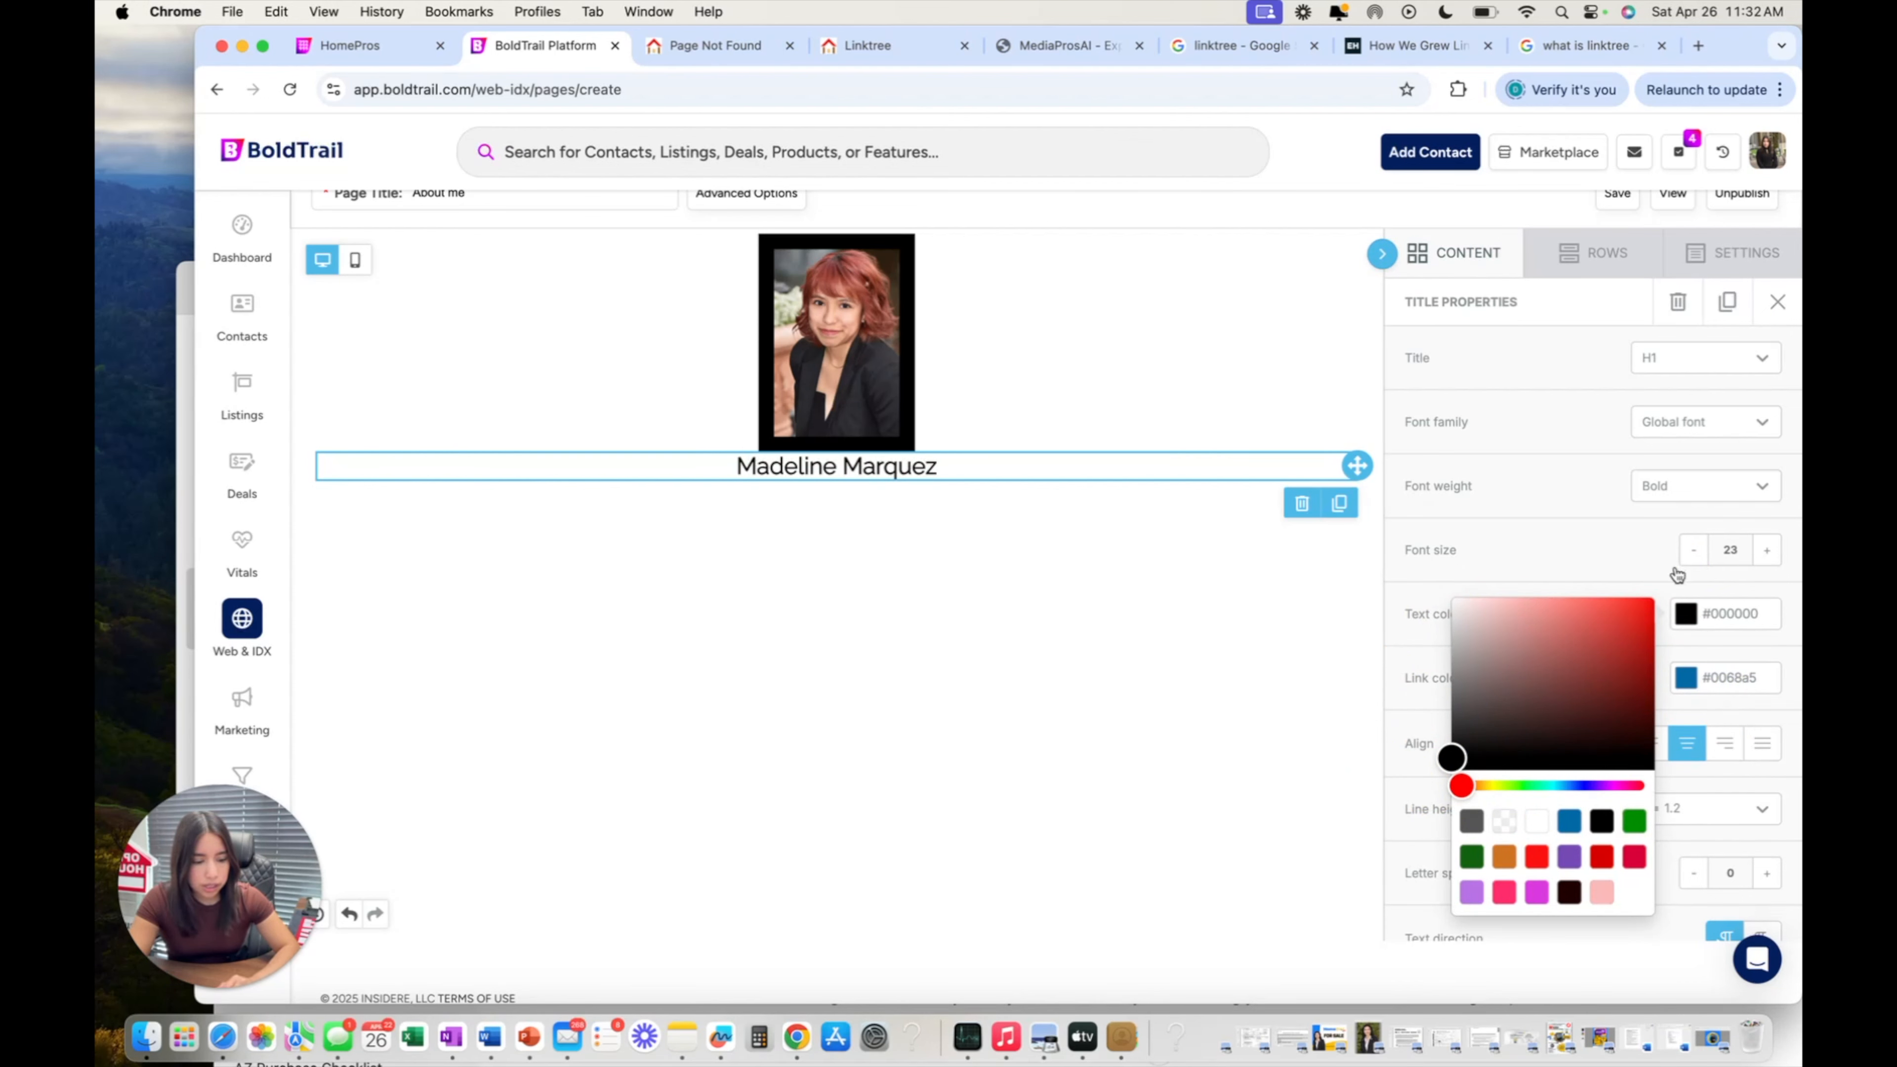
pyautogui.click(1428, 263)
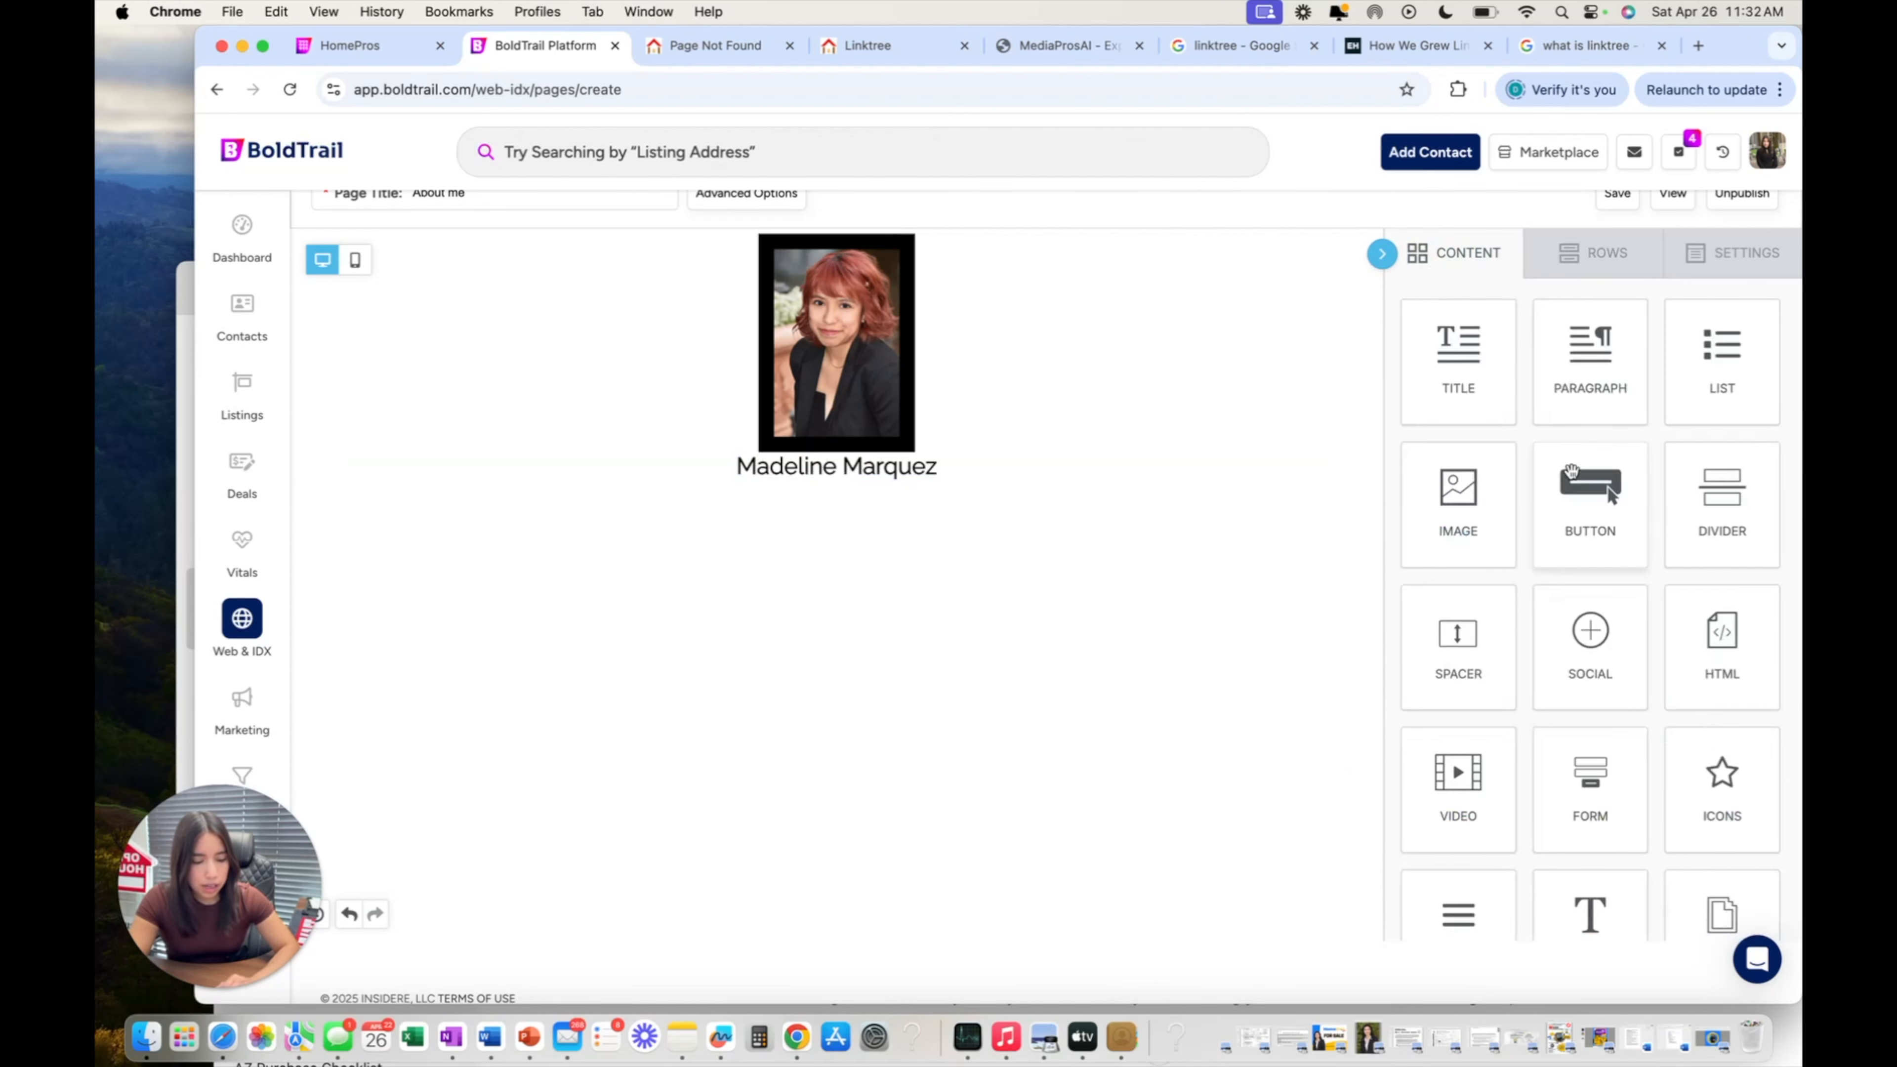
# Add a centre-aligned Text block below the name title and select its placeholder line.
pyautogui.scroll(-3, 1572, 471)
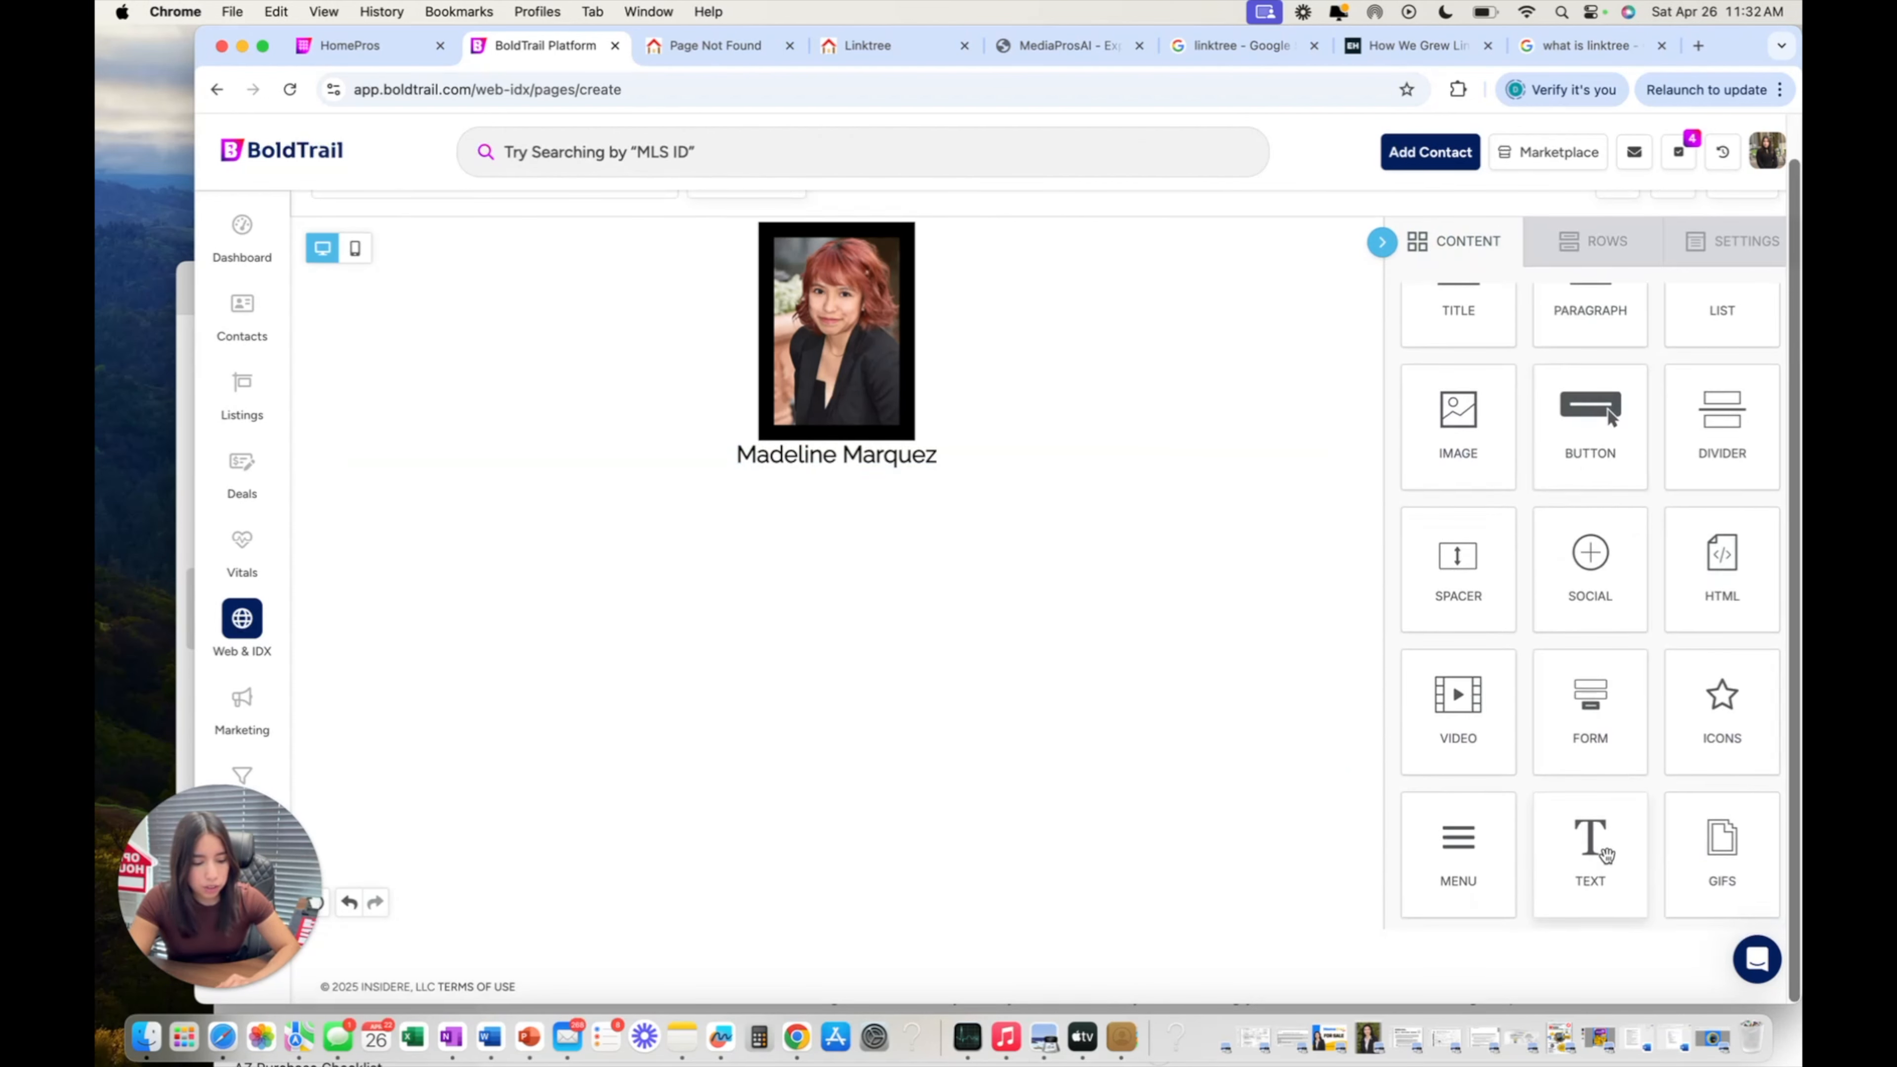
pyautogui.moveTo(1587, 848); pyautogui.dragTo(847, 472)
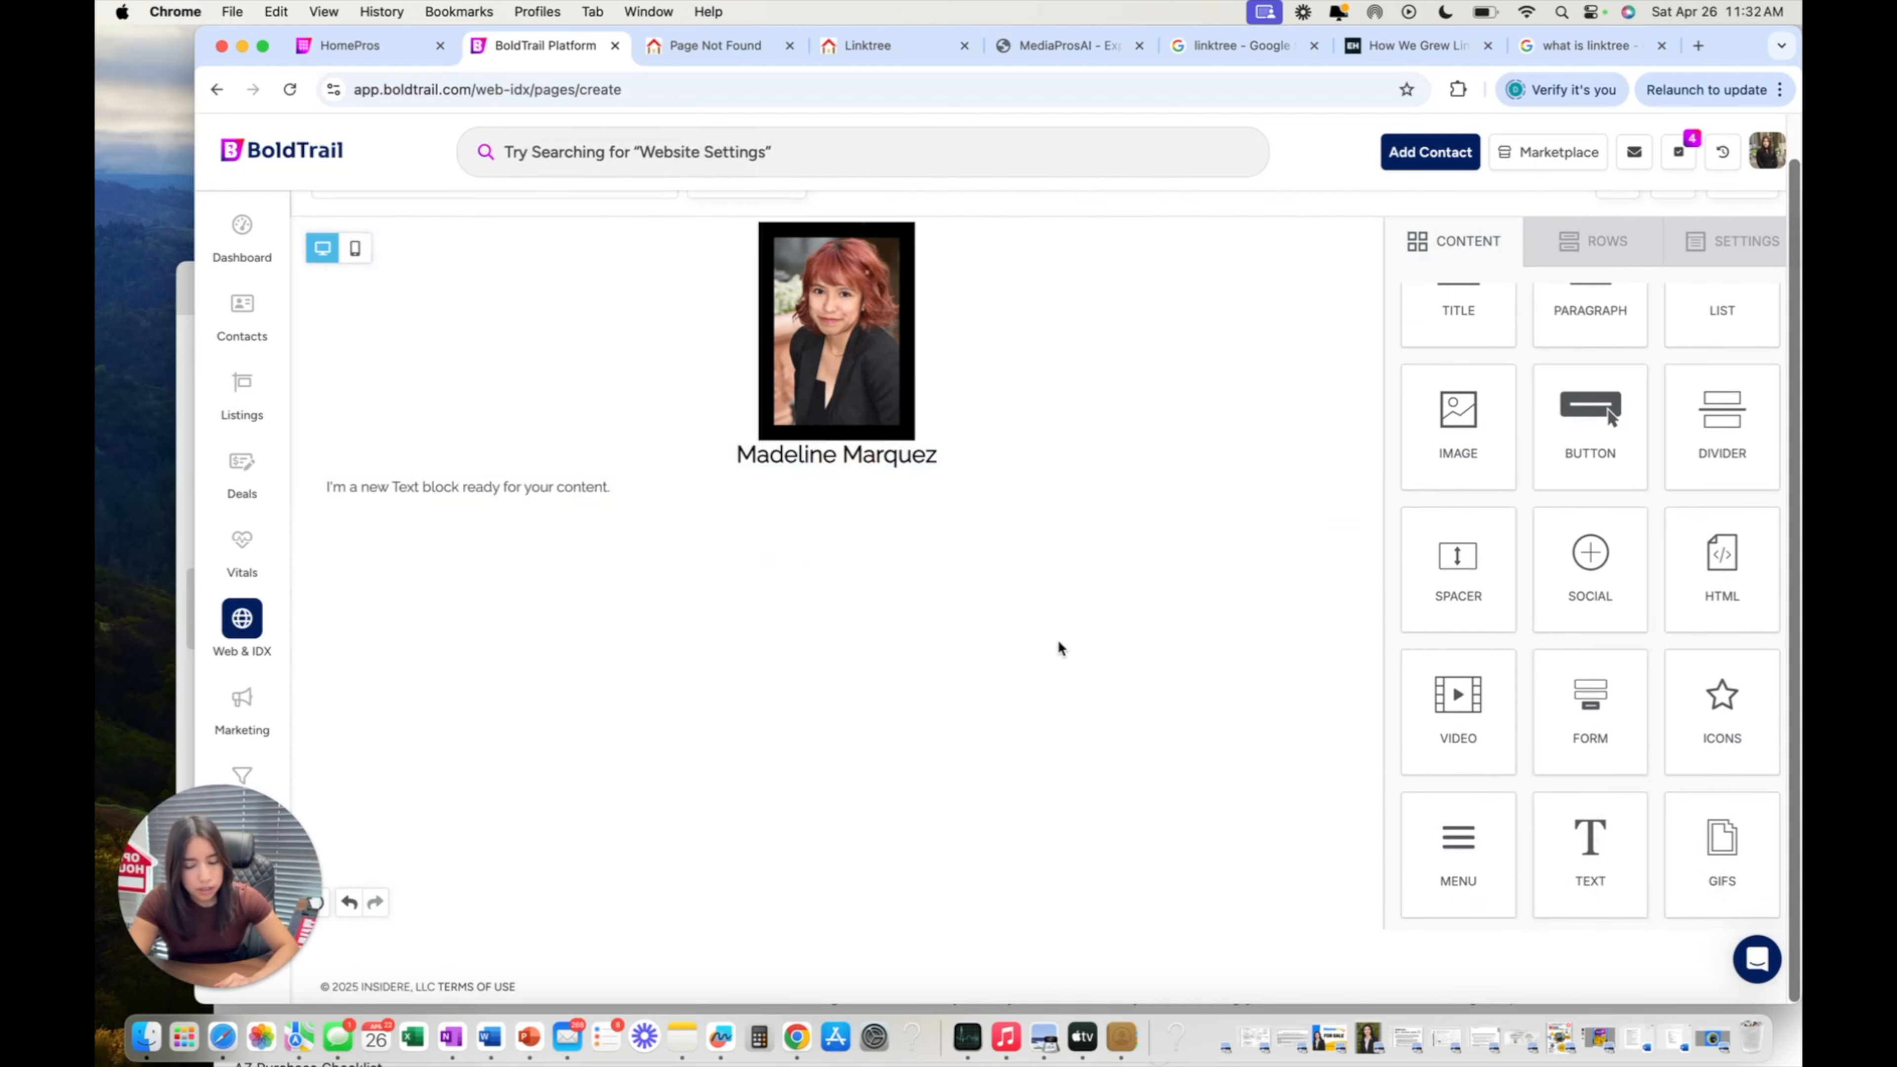
pyautogui.click(703, 489)
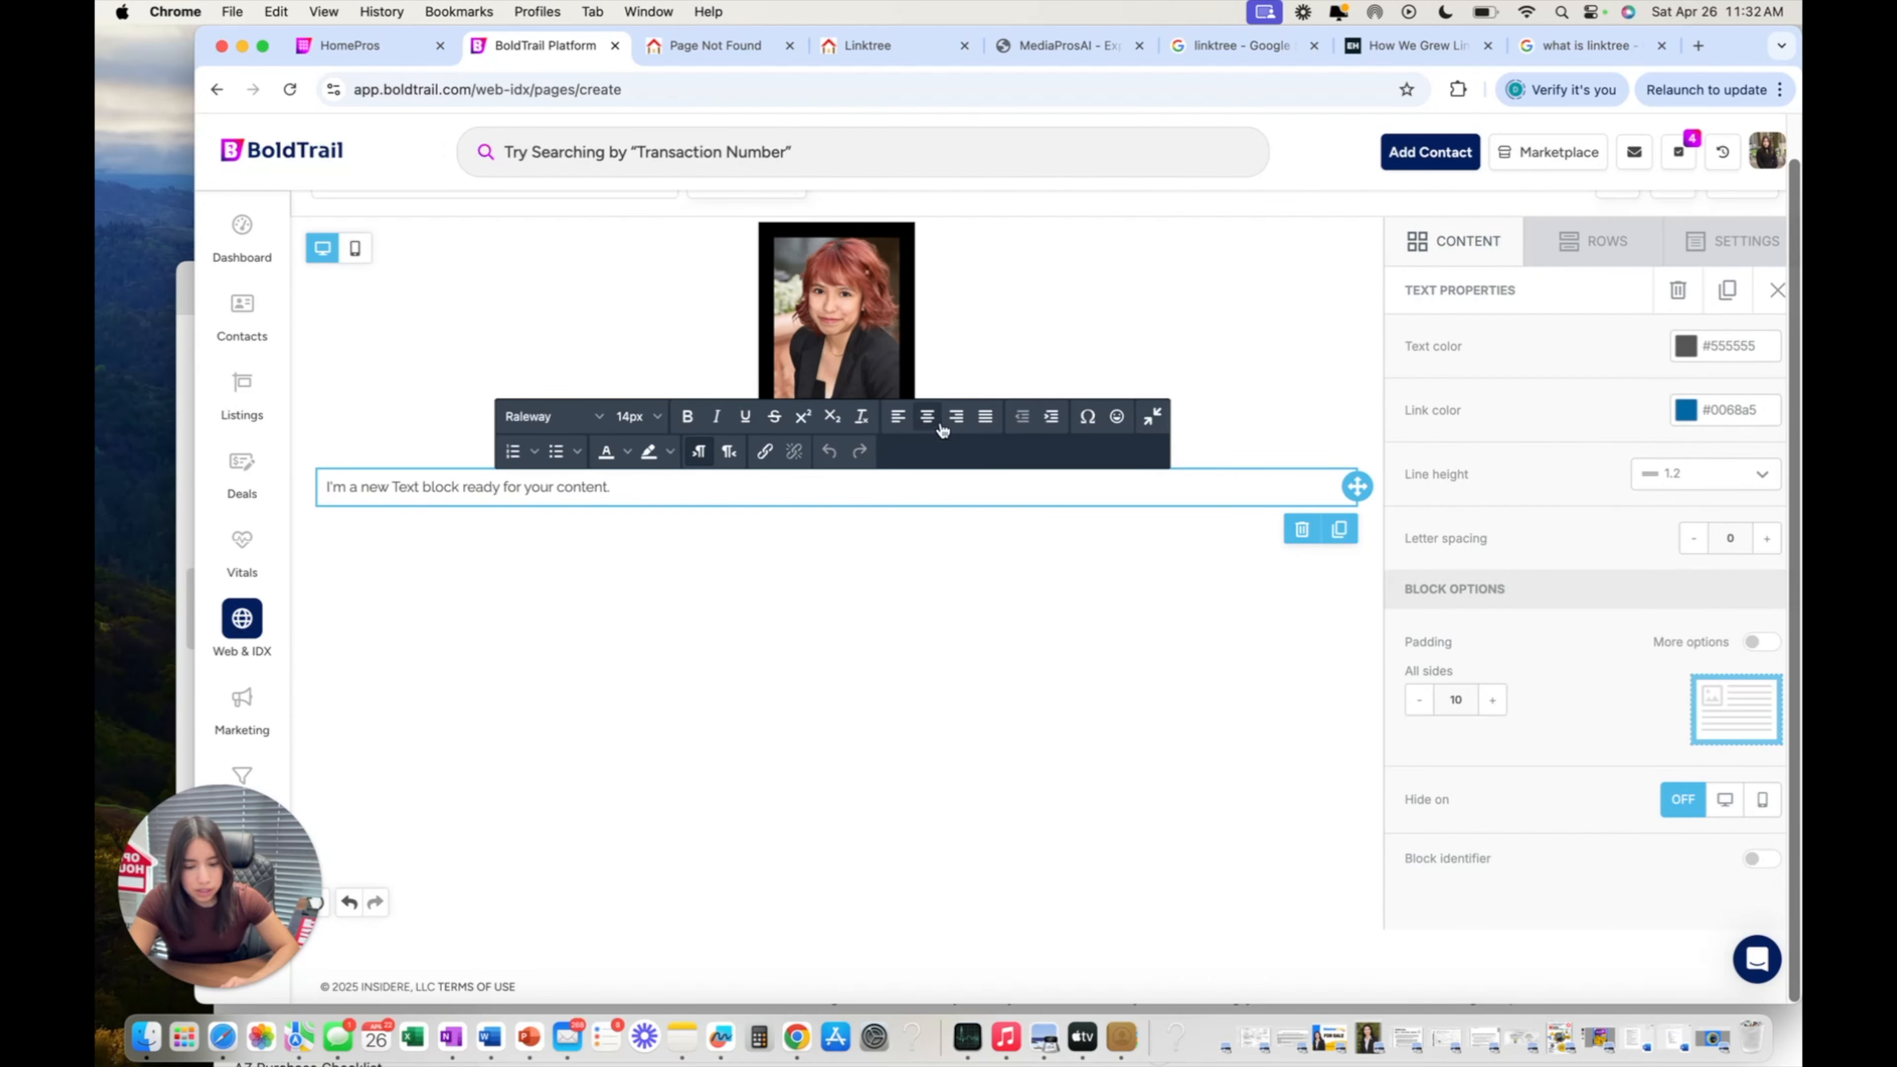
pyautogui.click(928, 417)
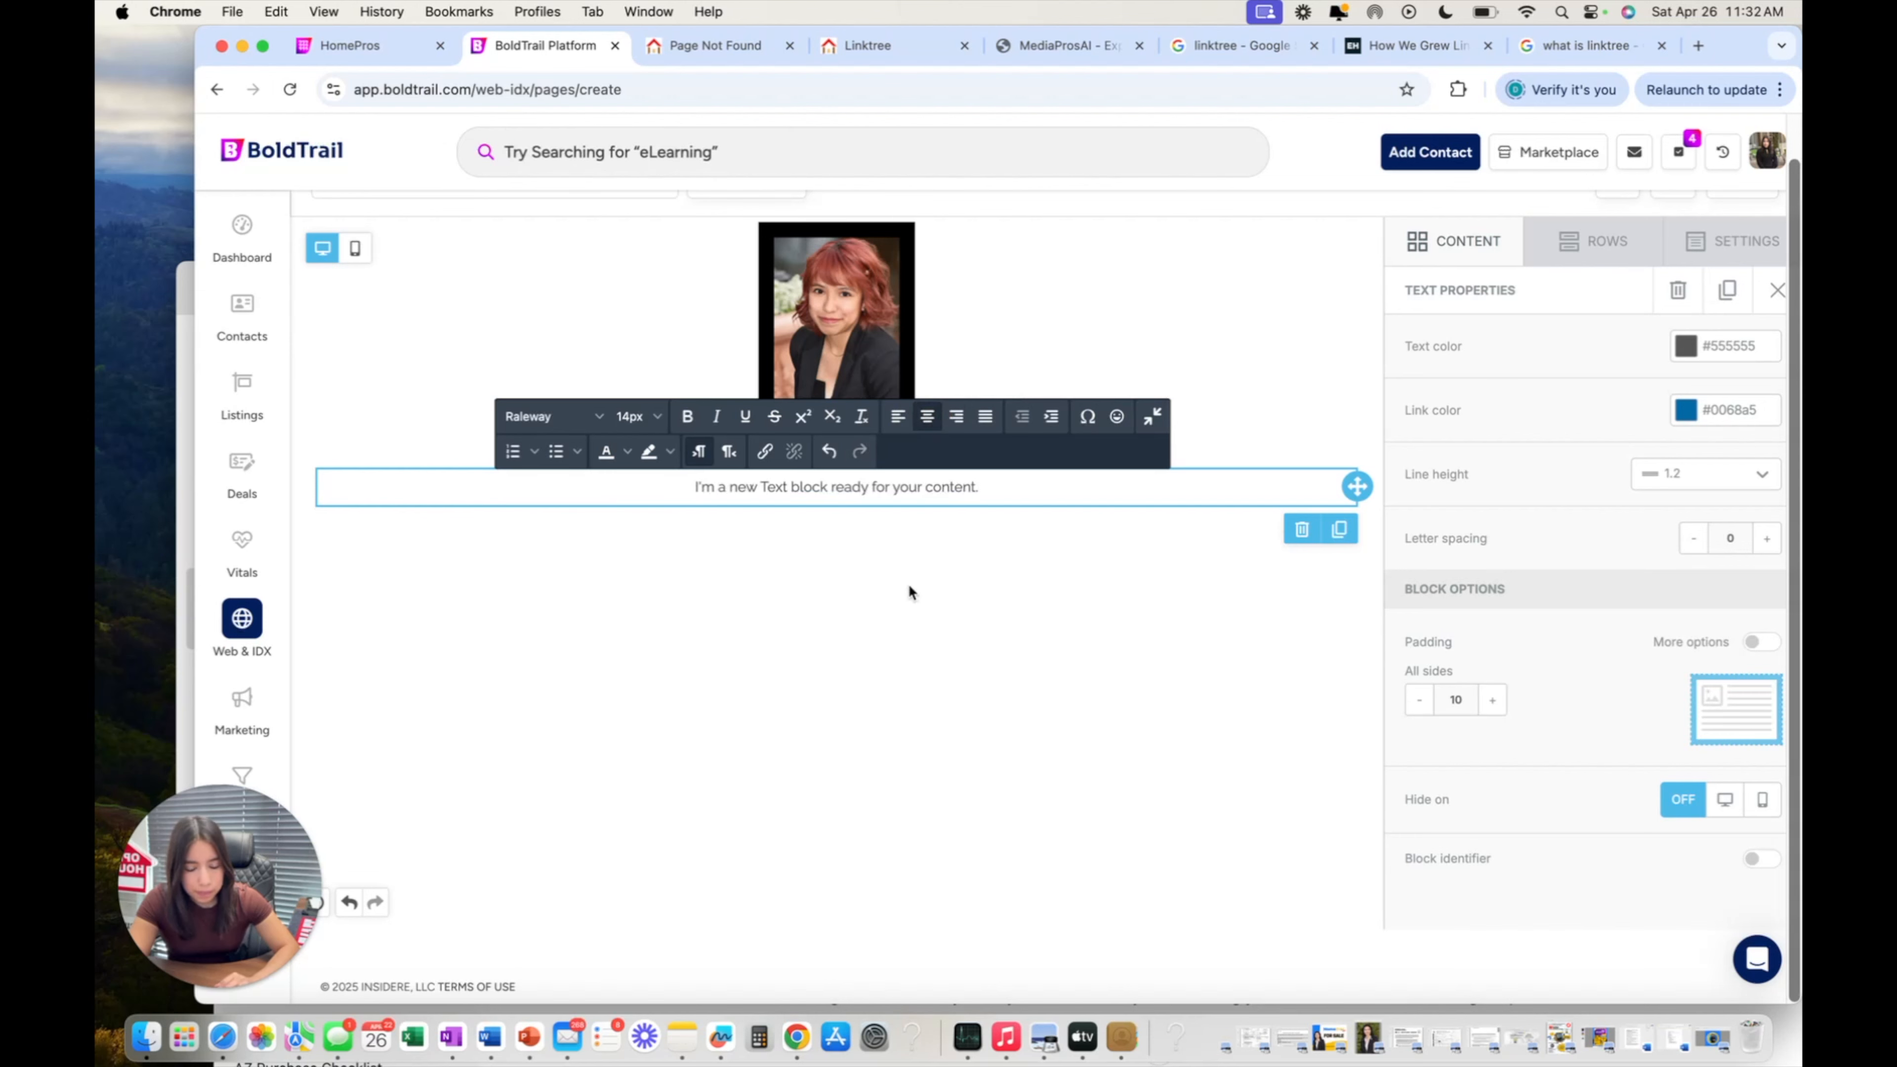
pyautogui.tripleClick(913, 487)
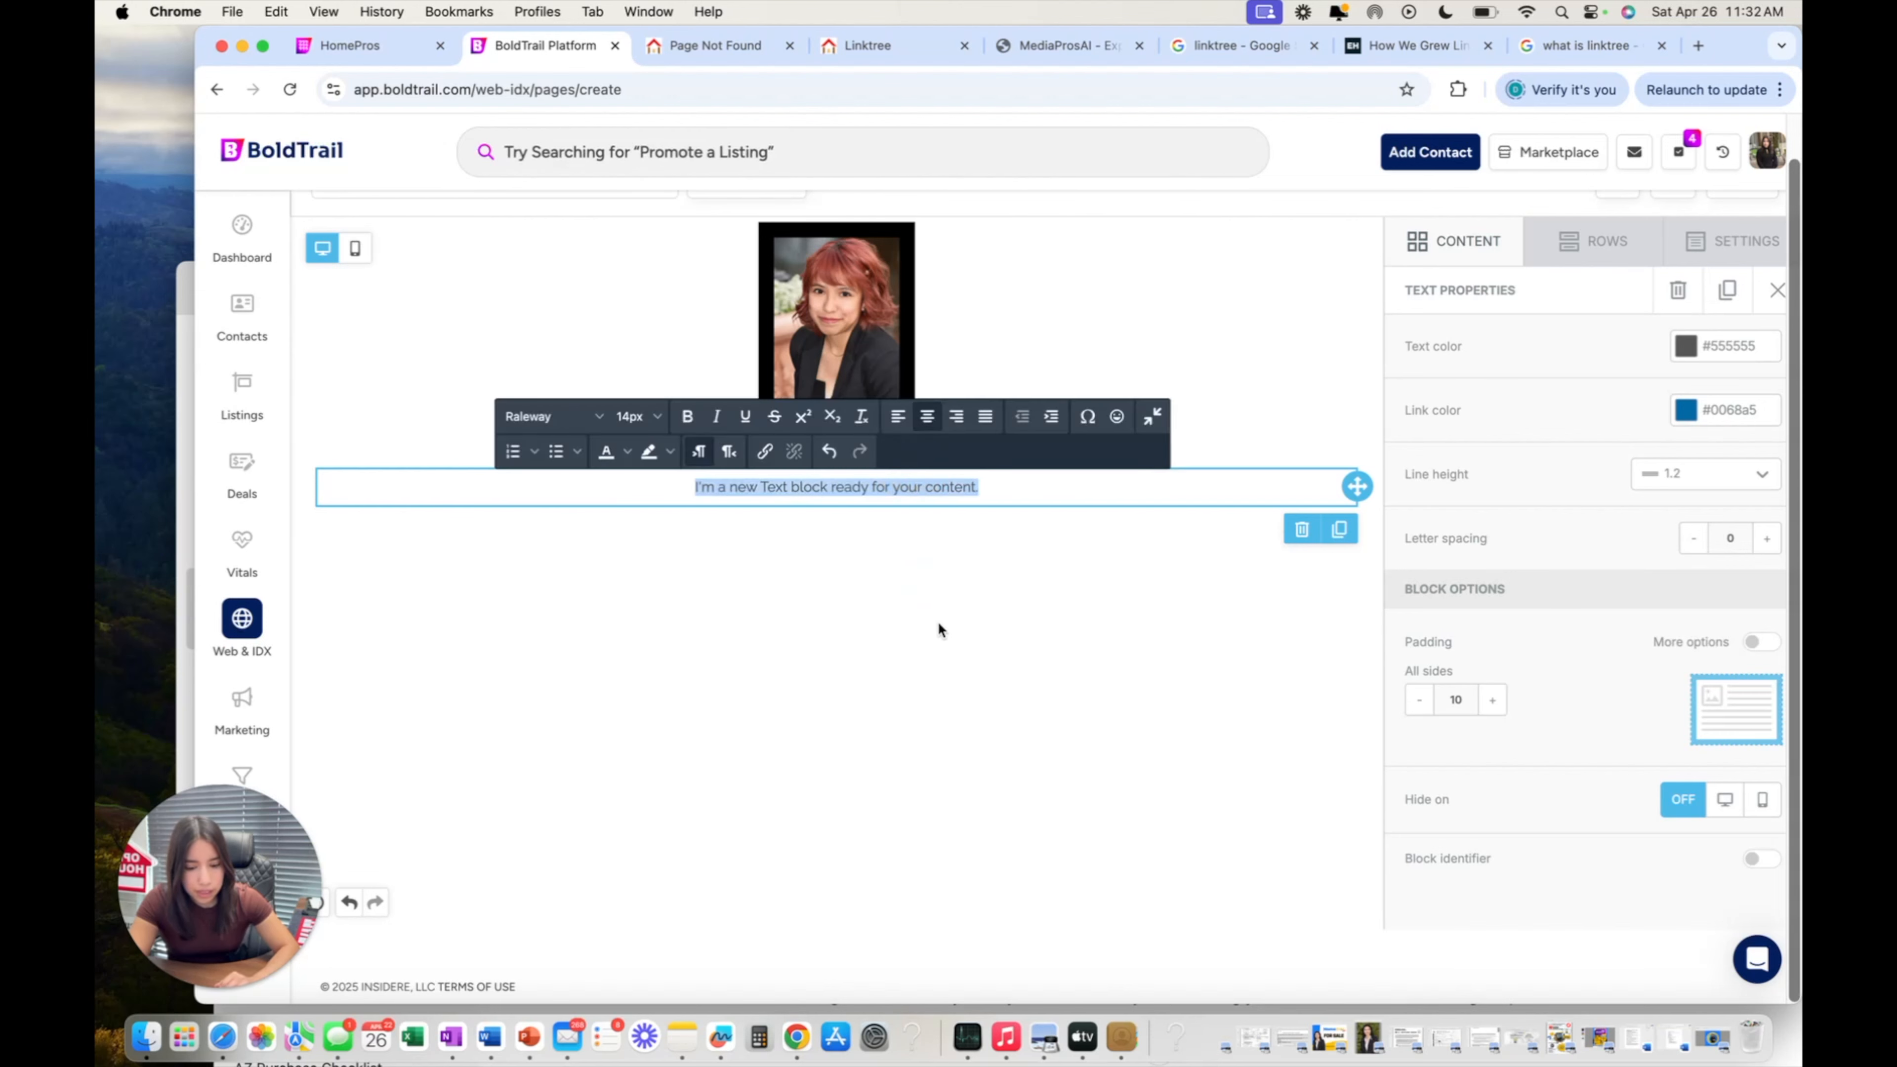
pyautogui.tripleClick(865, 489)
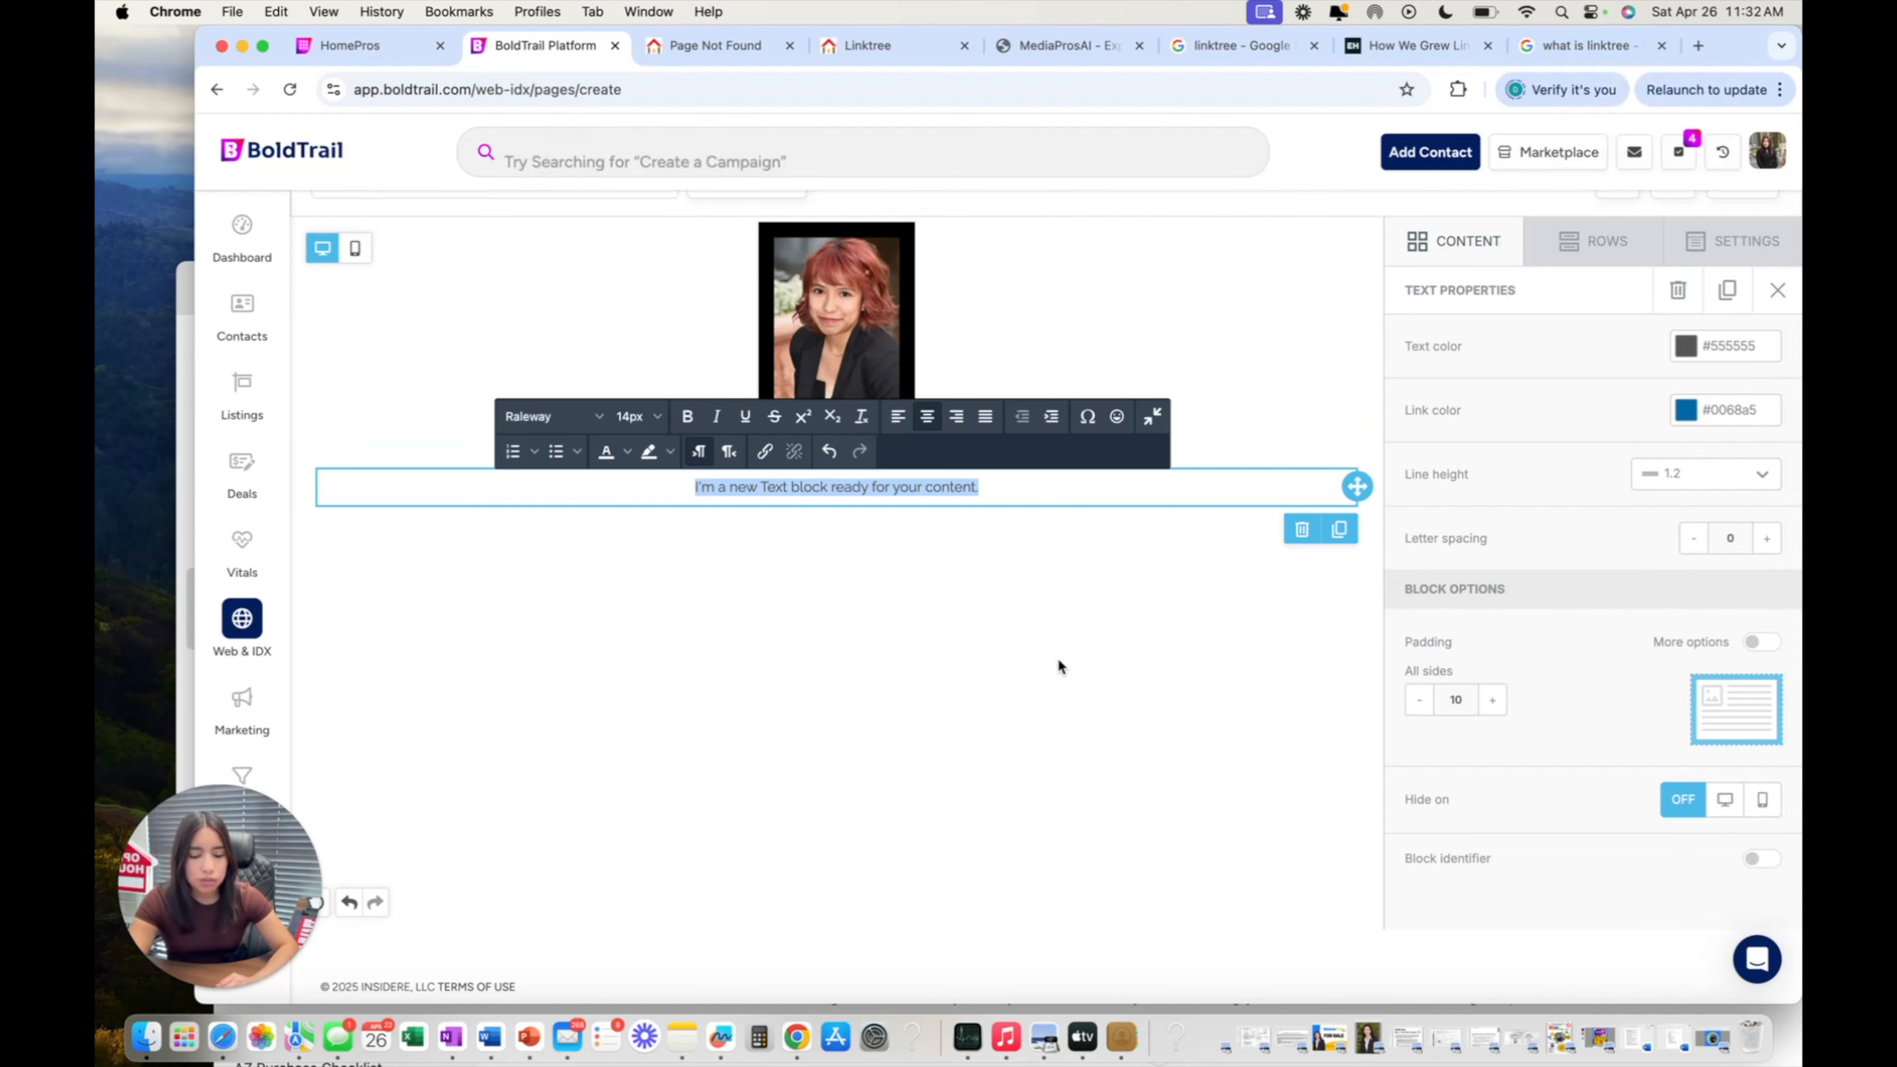
# Go to chatgpt.com and continue without logging in.
pyautogui.click(1604, 55)
pyautogui.click(995, 87)
pyautogui.write('chatgpt.com')
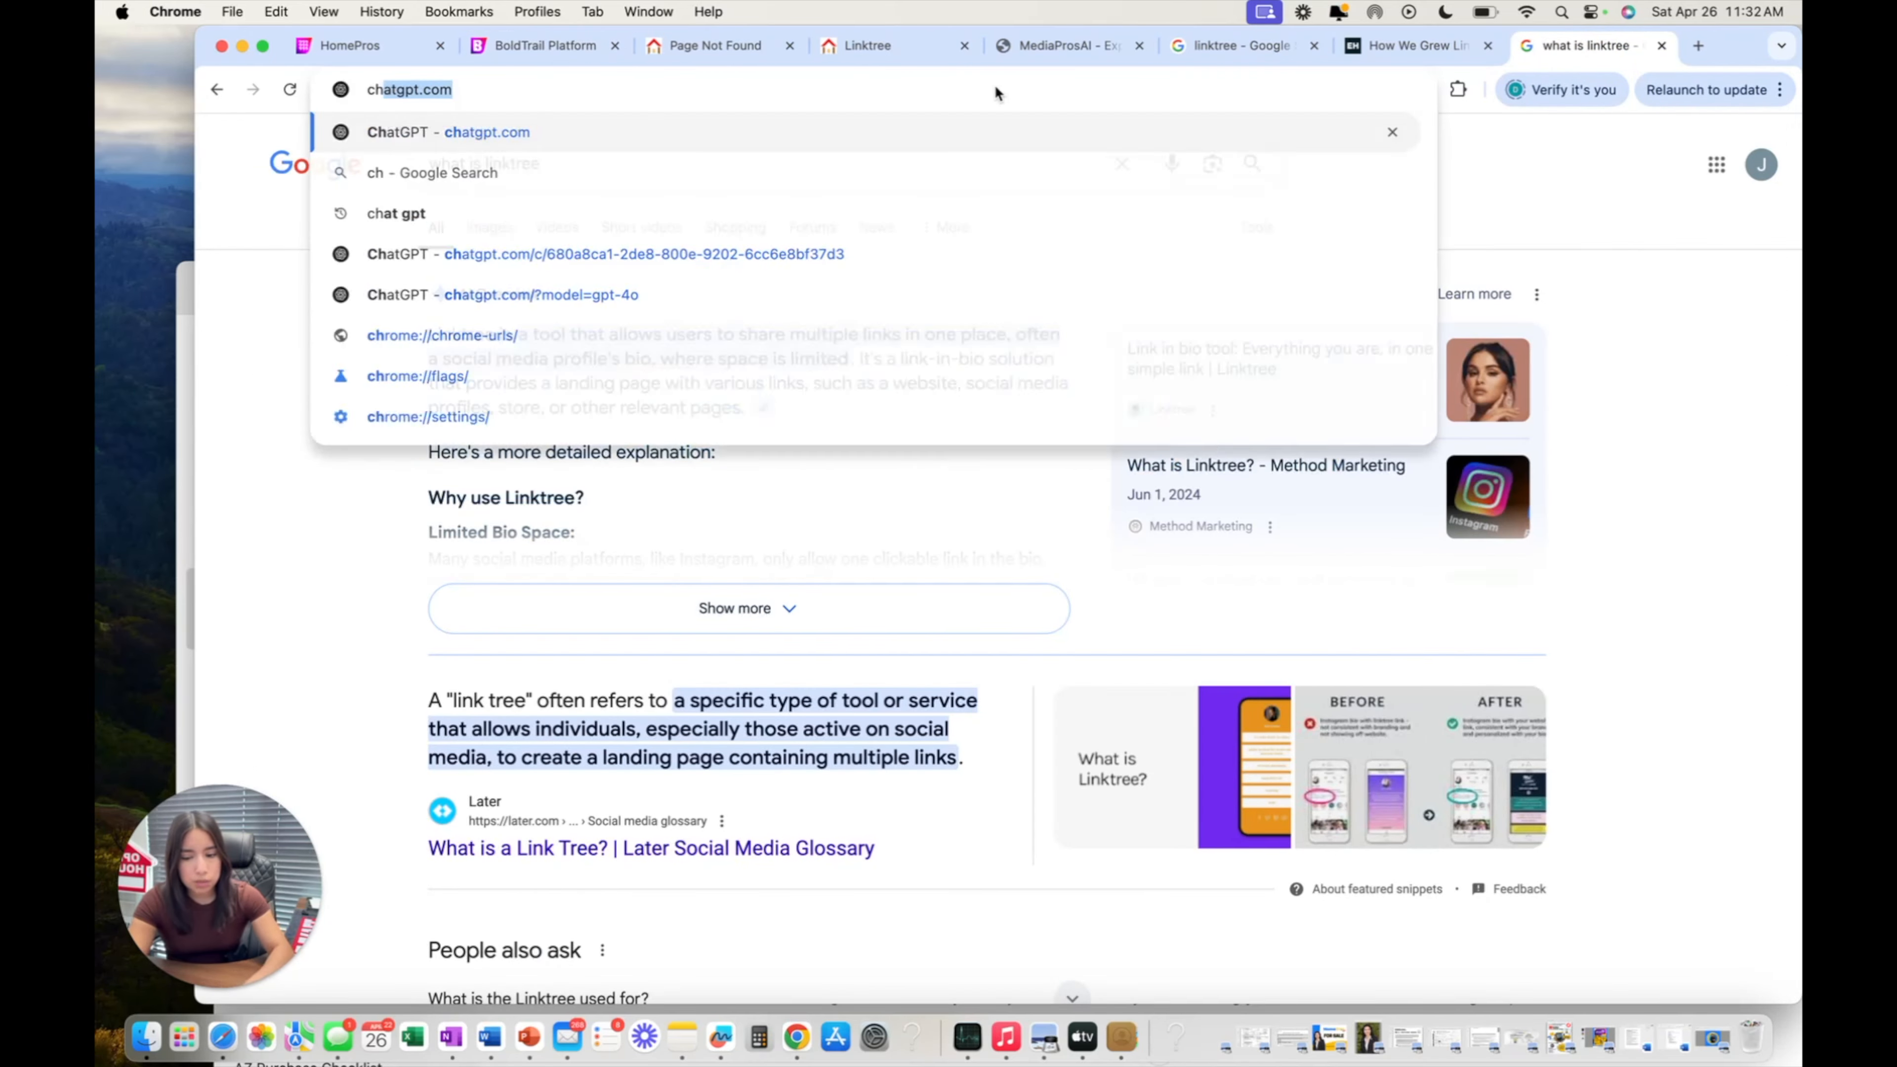
pyautogui.press('Return')
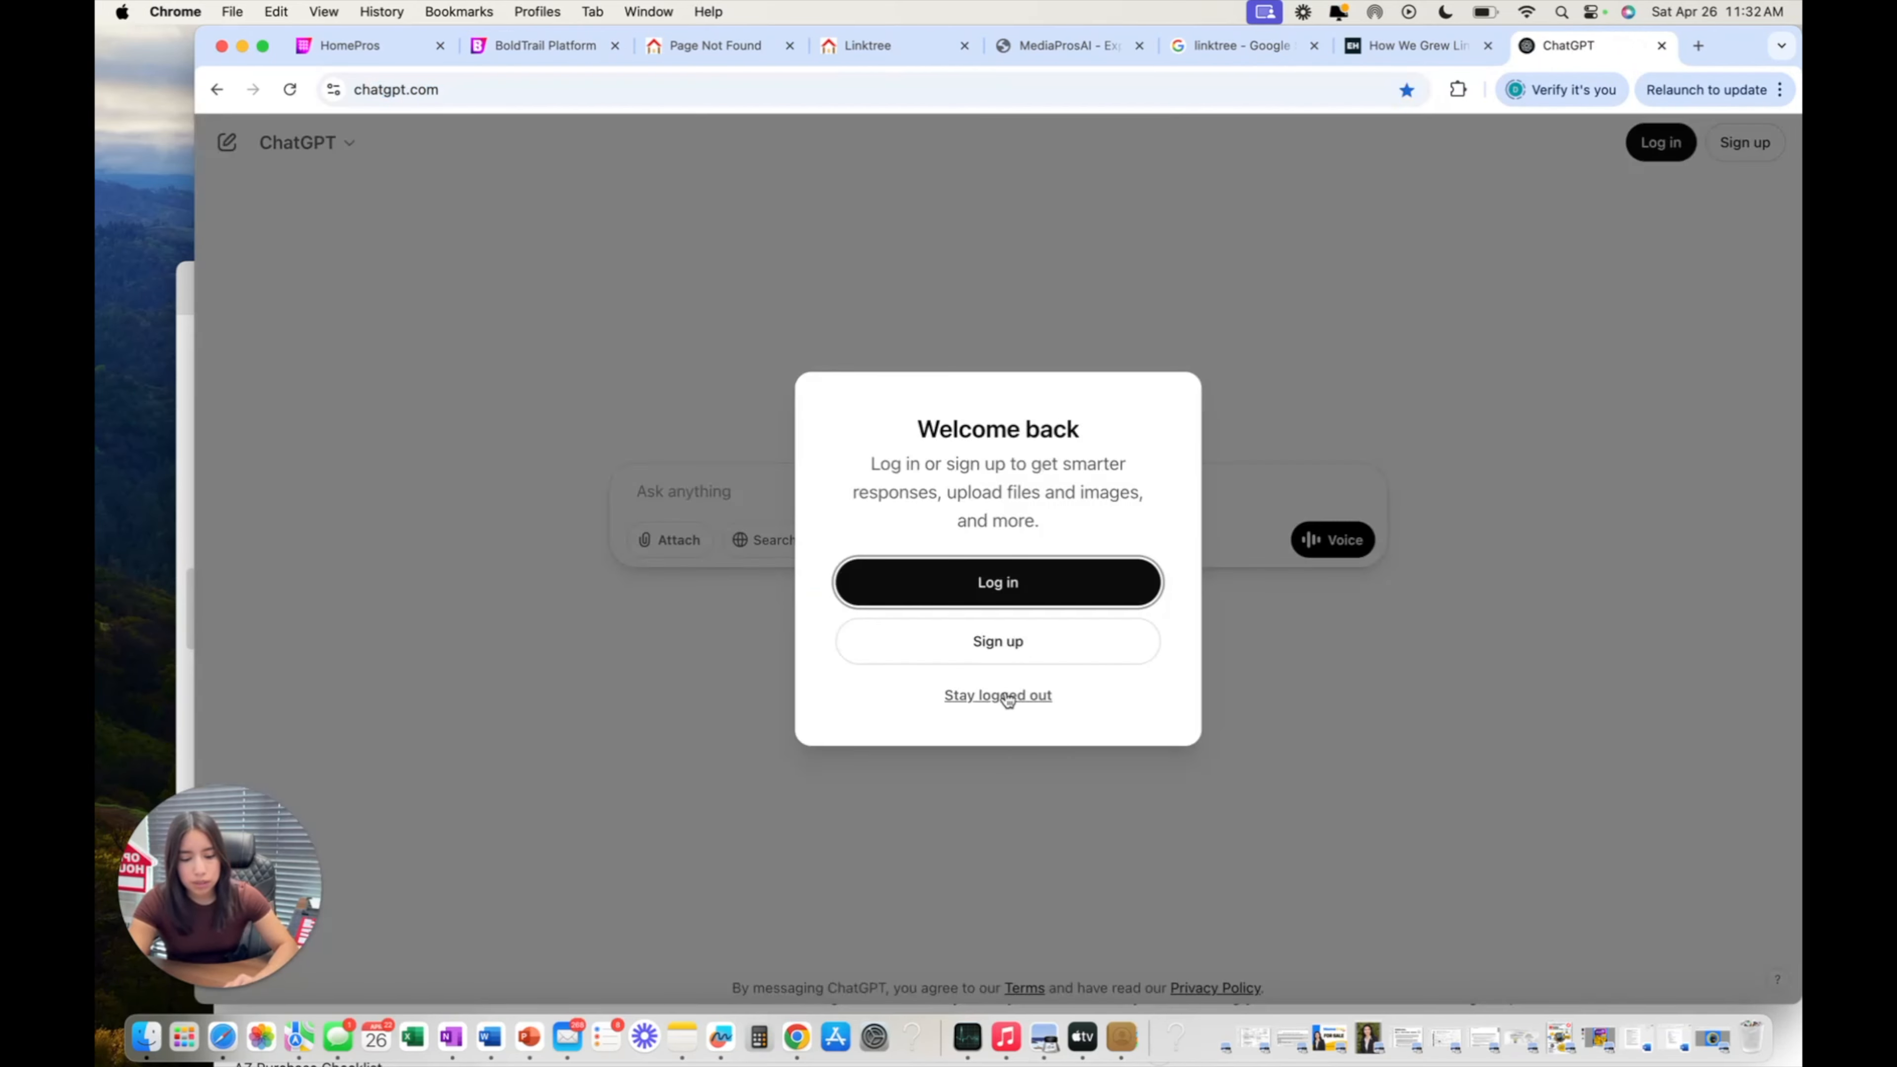
pyautogui.click(998, 695)
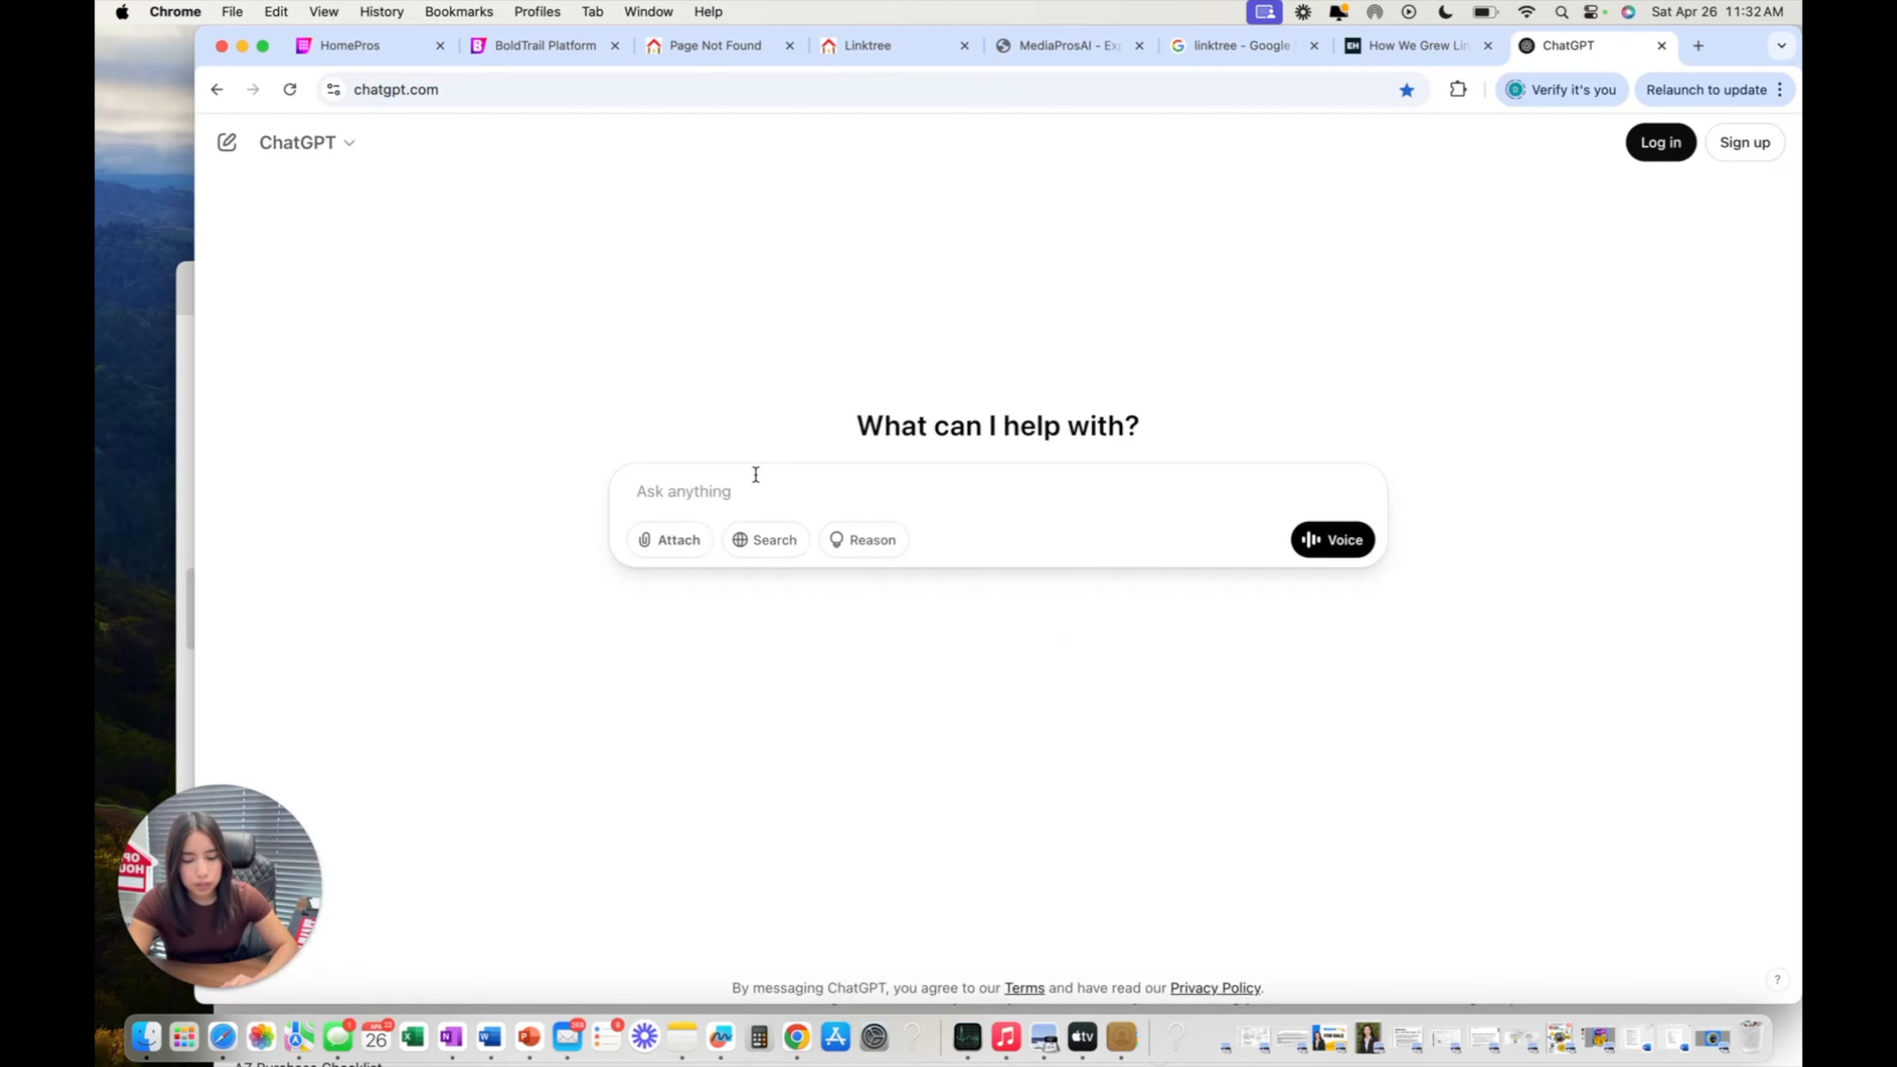
# Ask ChatGPT to write a Linktree bio using the owner's name.
pyautogui.click(756, 475)
pyautogui.write('Crea')
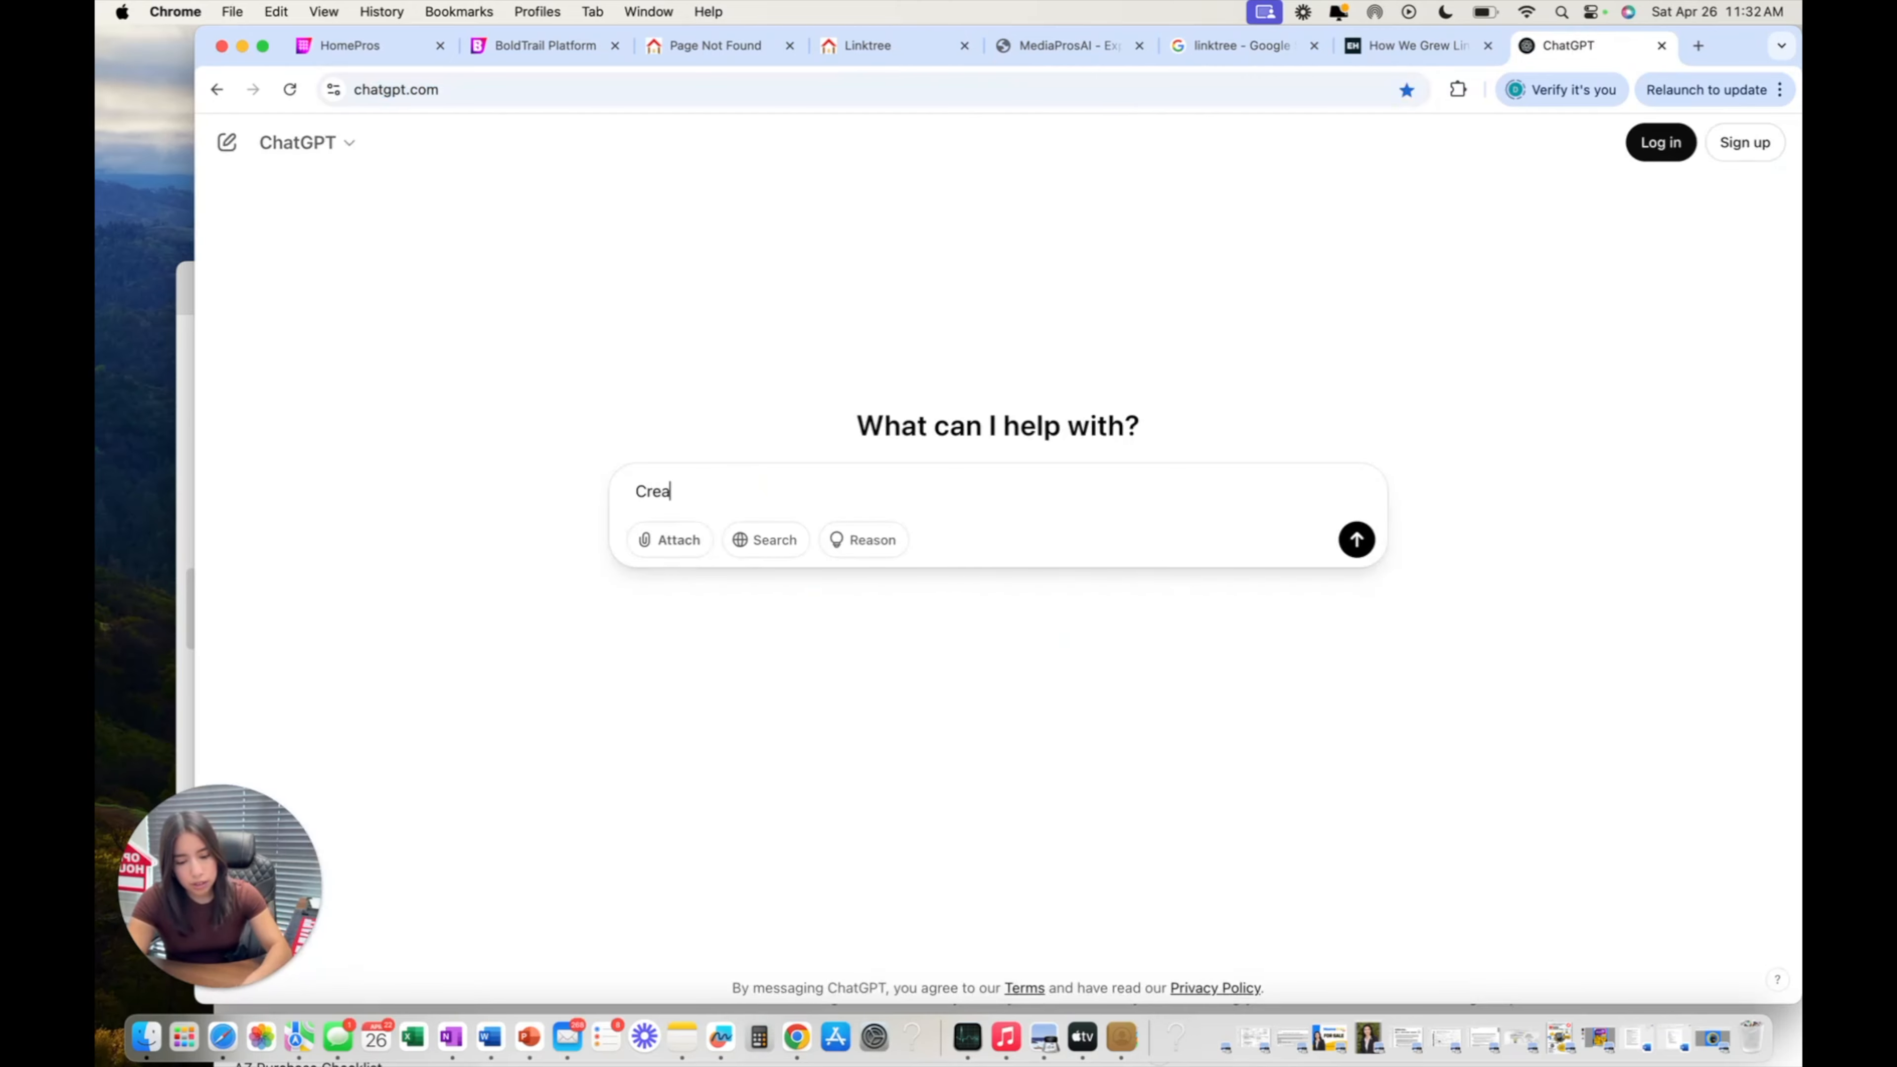
pyautogui.write('te me a link')
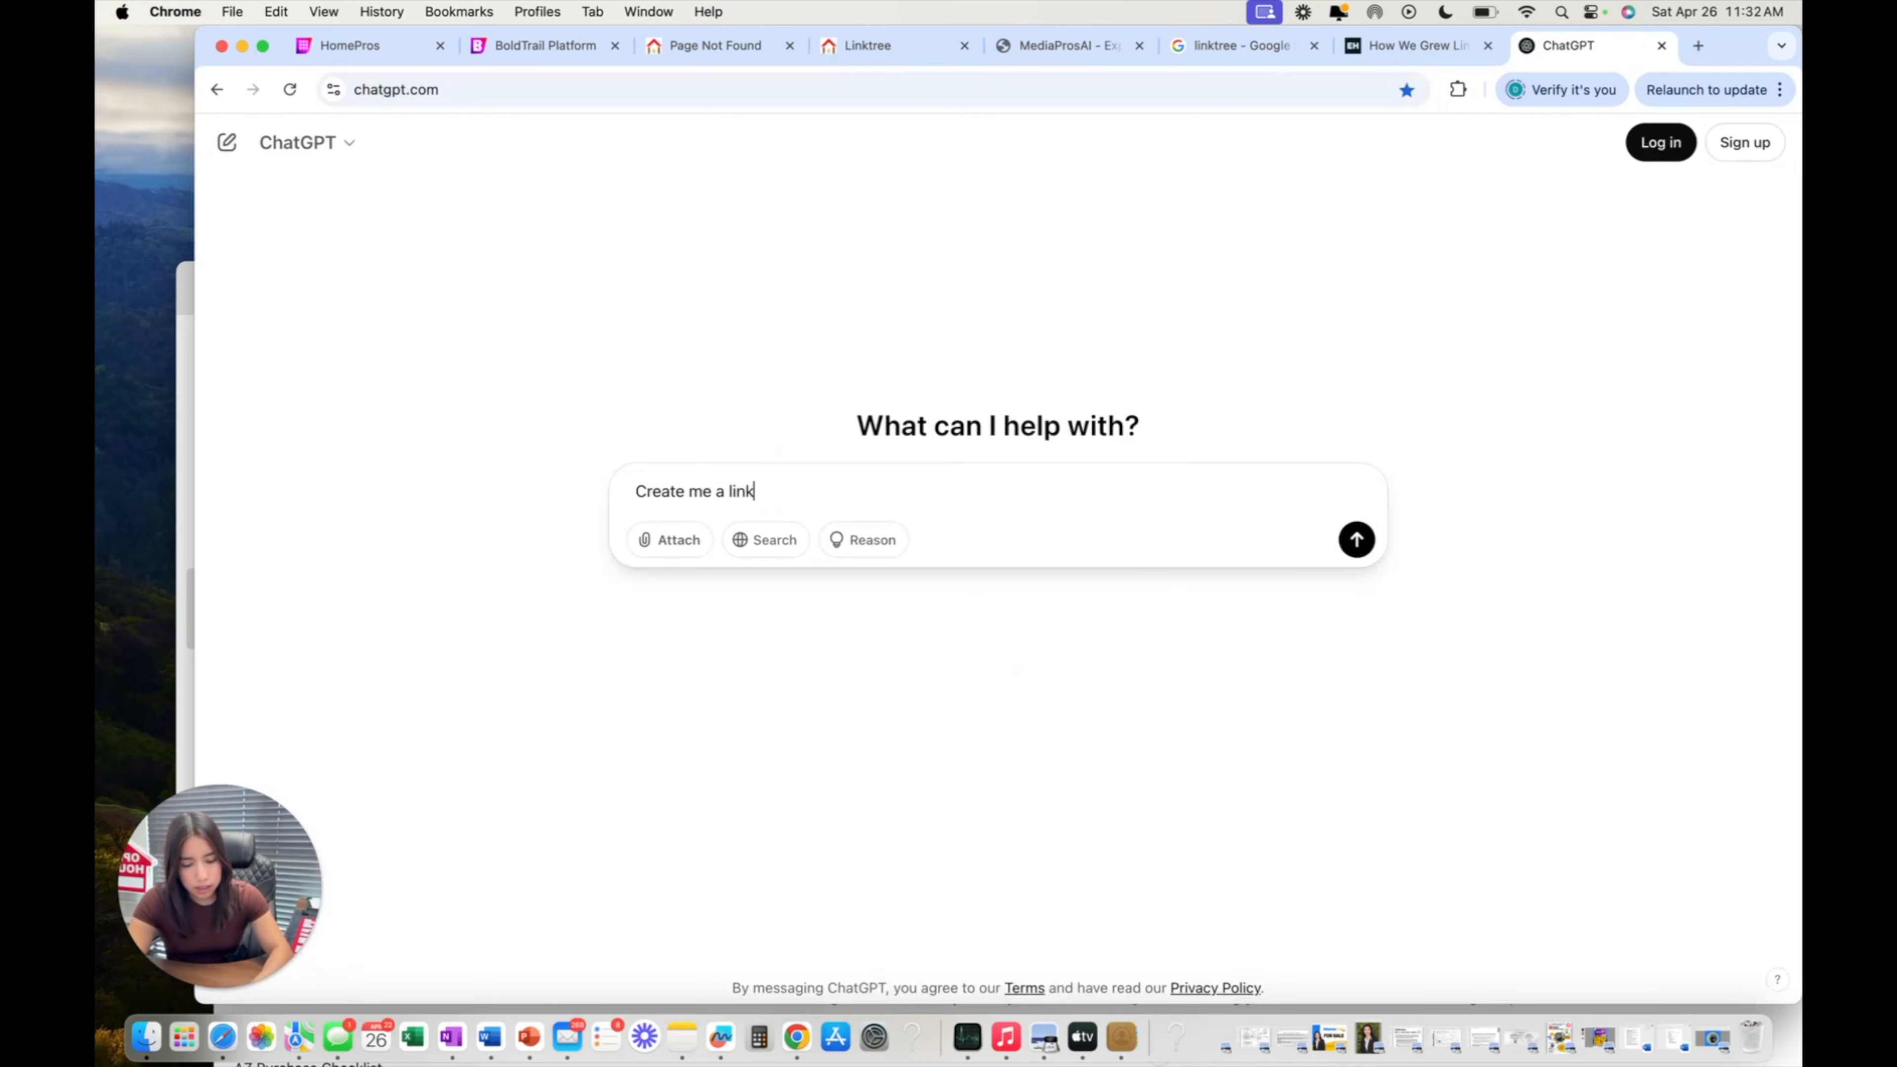
pyautogui.write(' tree bio about me. M')
pyautogui.write('y name')
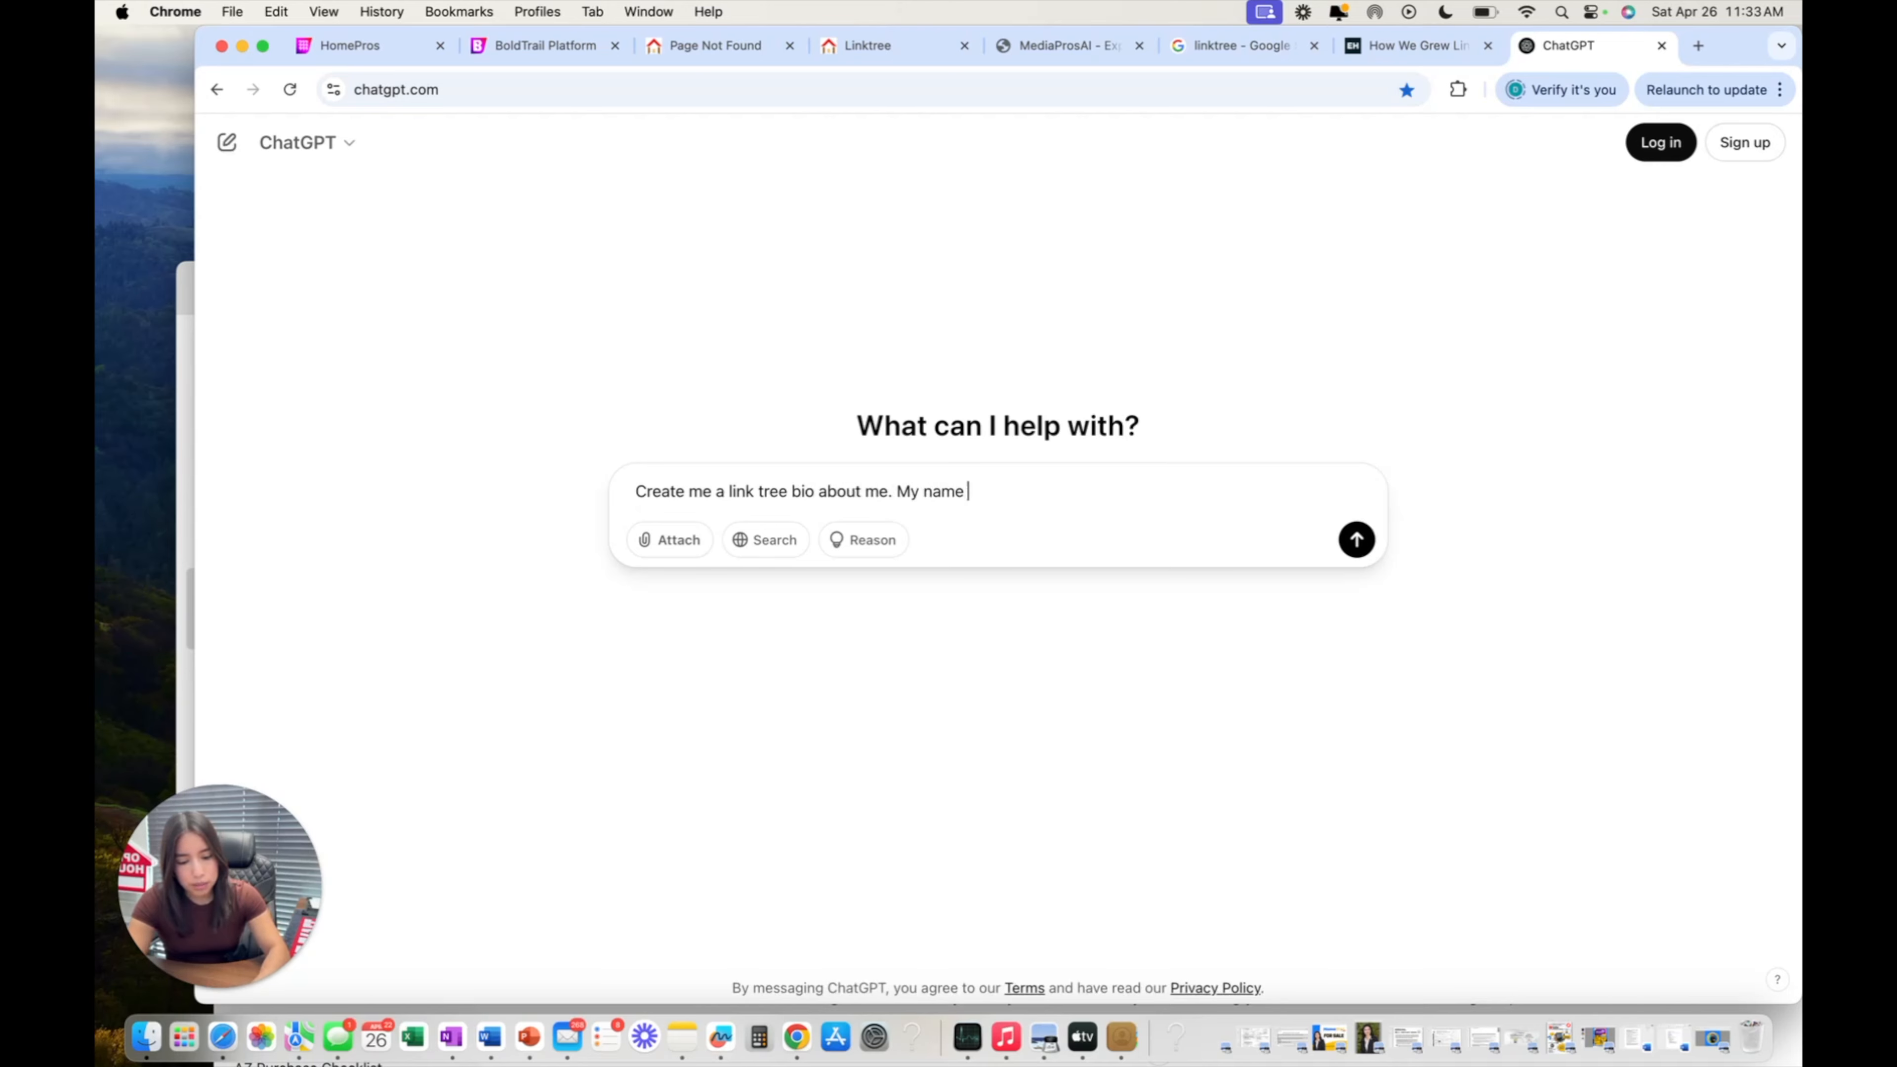
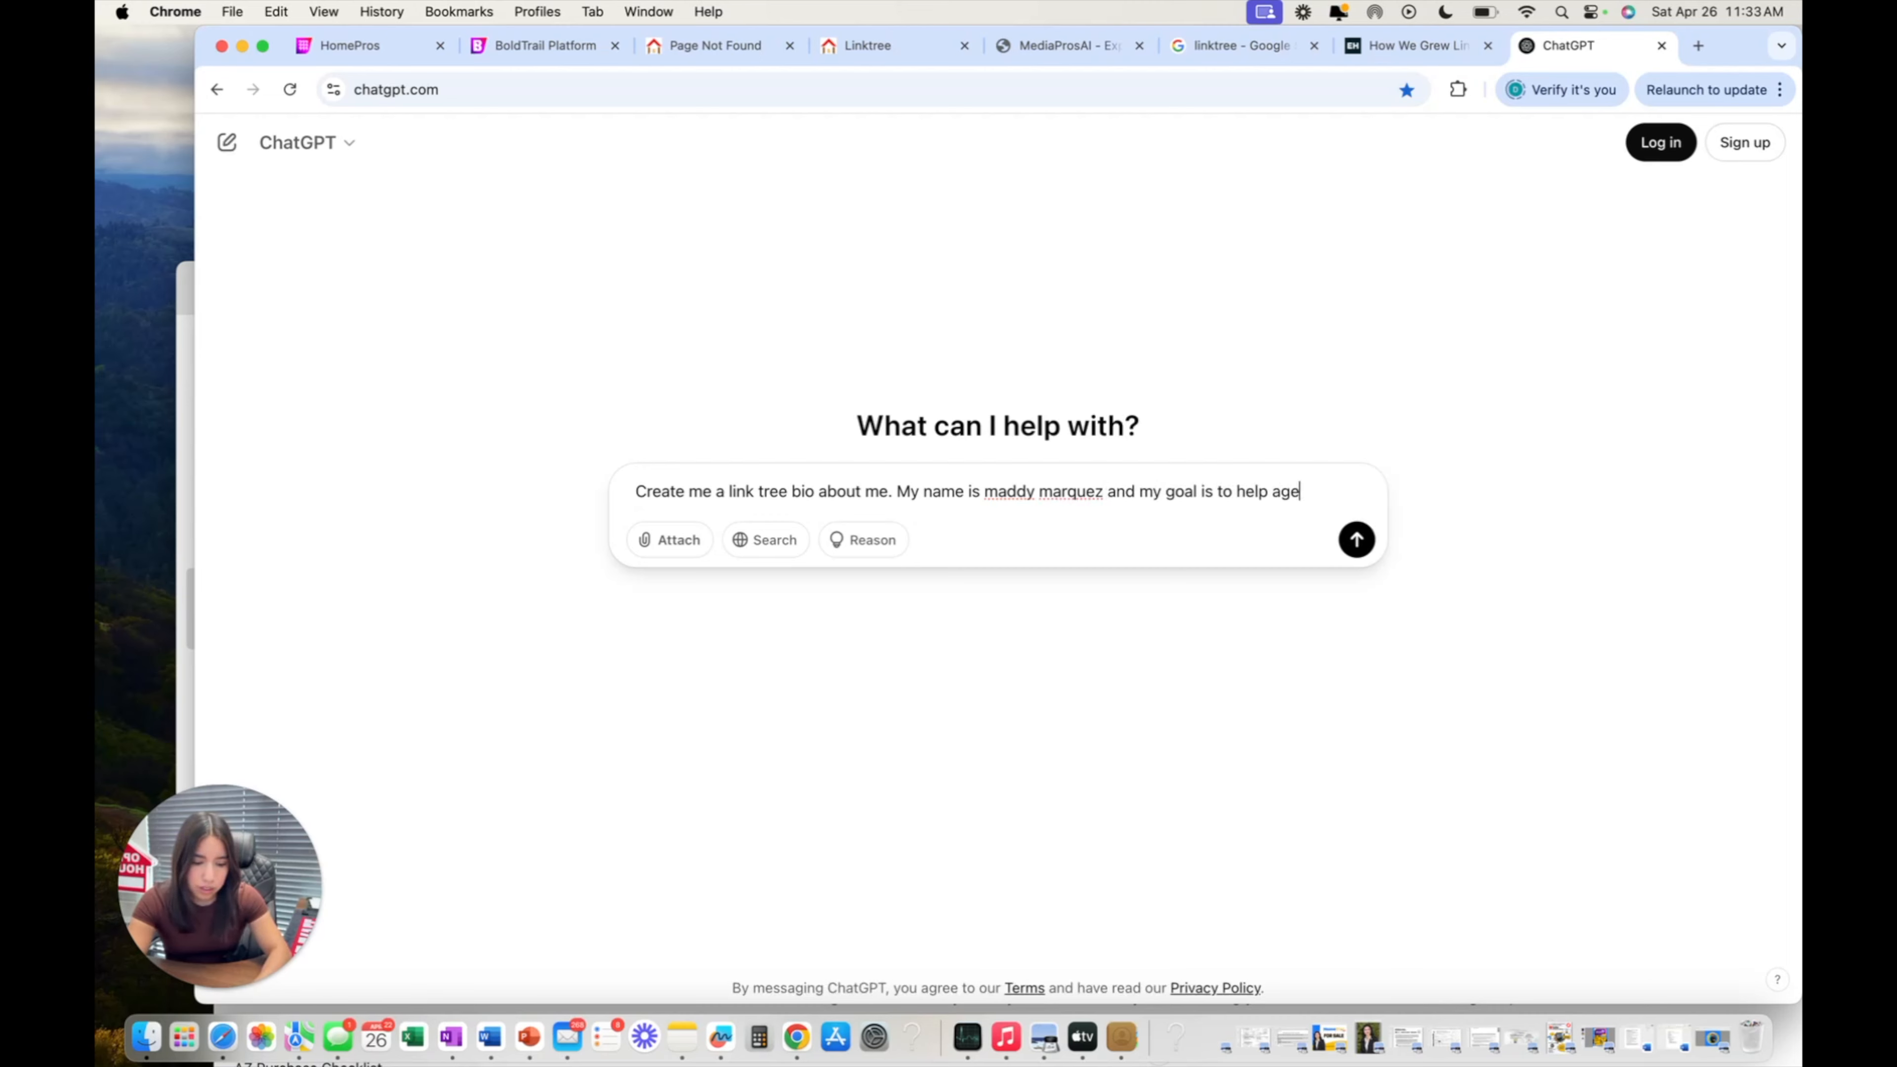
pyautogui.write('their social media platform')
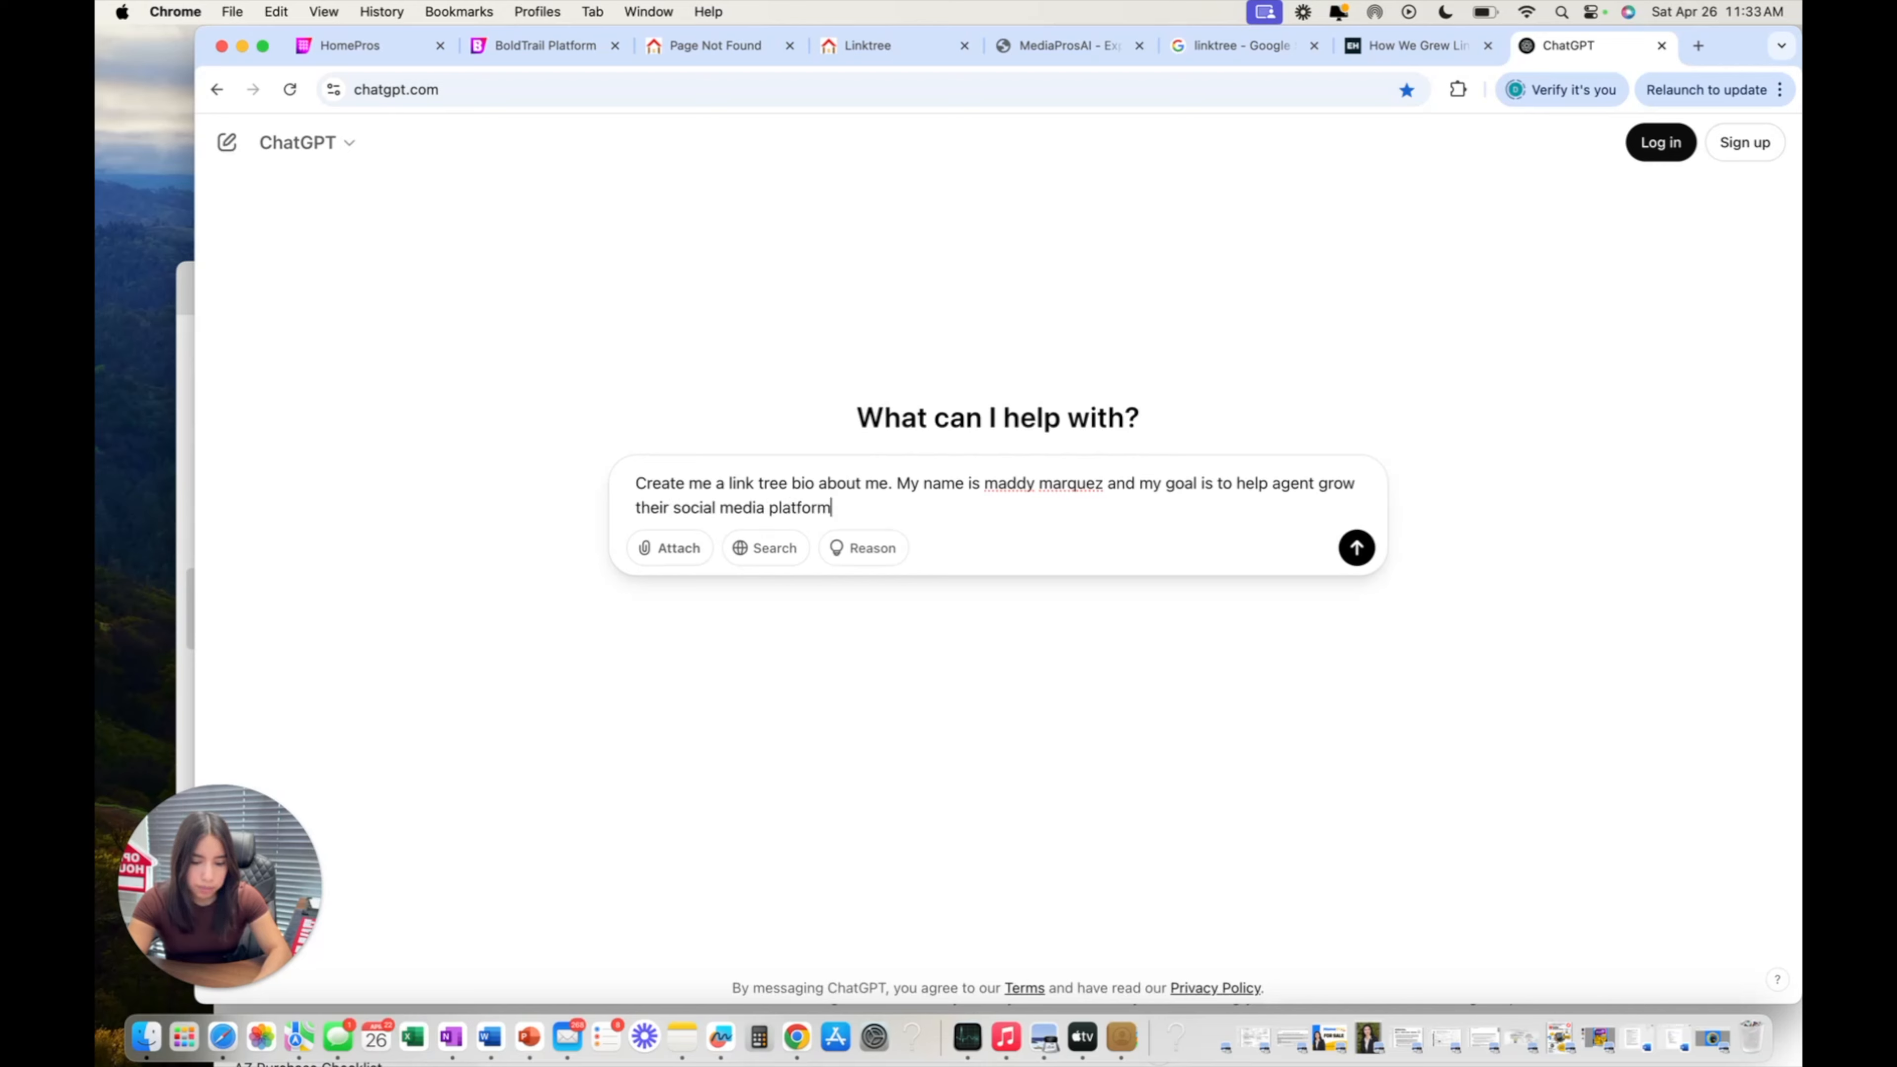
pyautogui.press('Return')
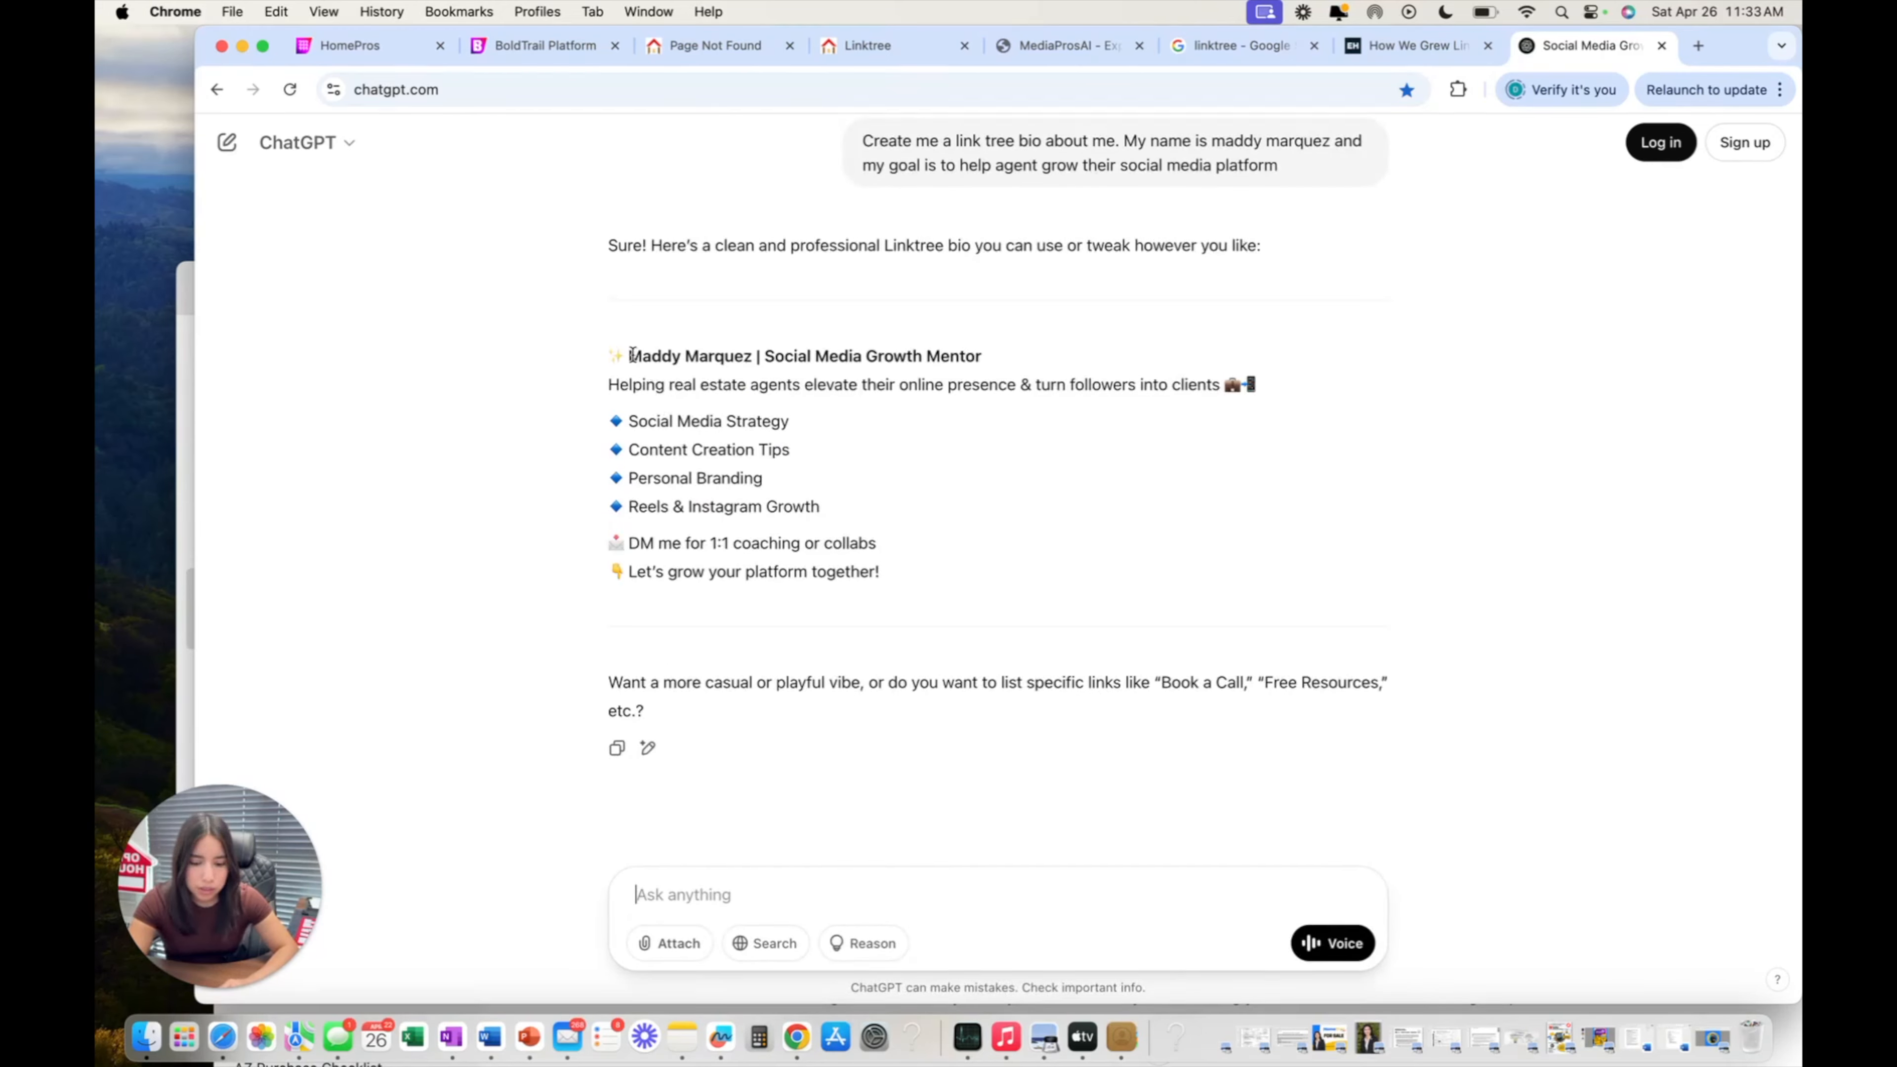
# Copy the 'Social Media Growth Mentor' heading and tagline from the generated bio.
pyautogui.moveTo(631, 355); pyautogui.dragTo(1296, 402)
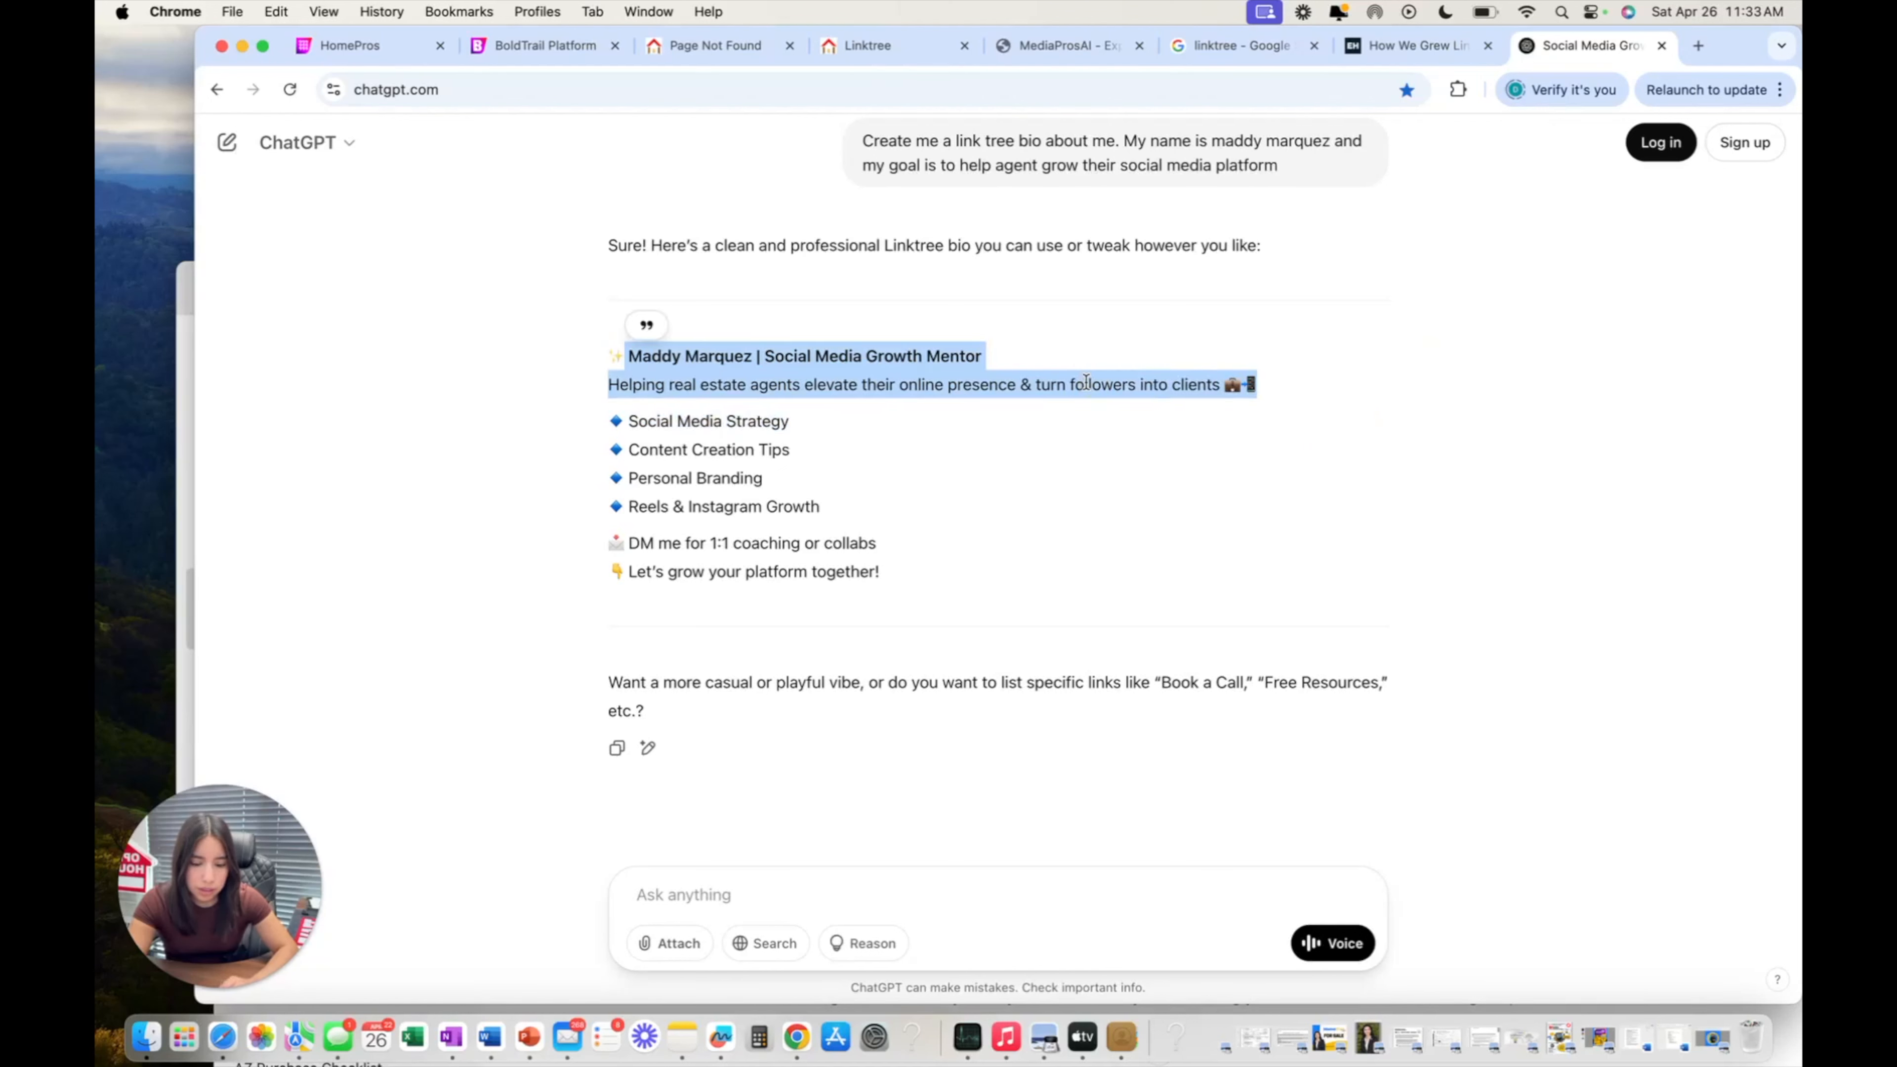
pyautogui.click(1083, 382)
pyautogui.moveTo(609, 359); pyautogui.dragTo(1243, 381)
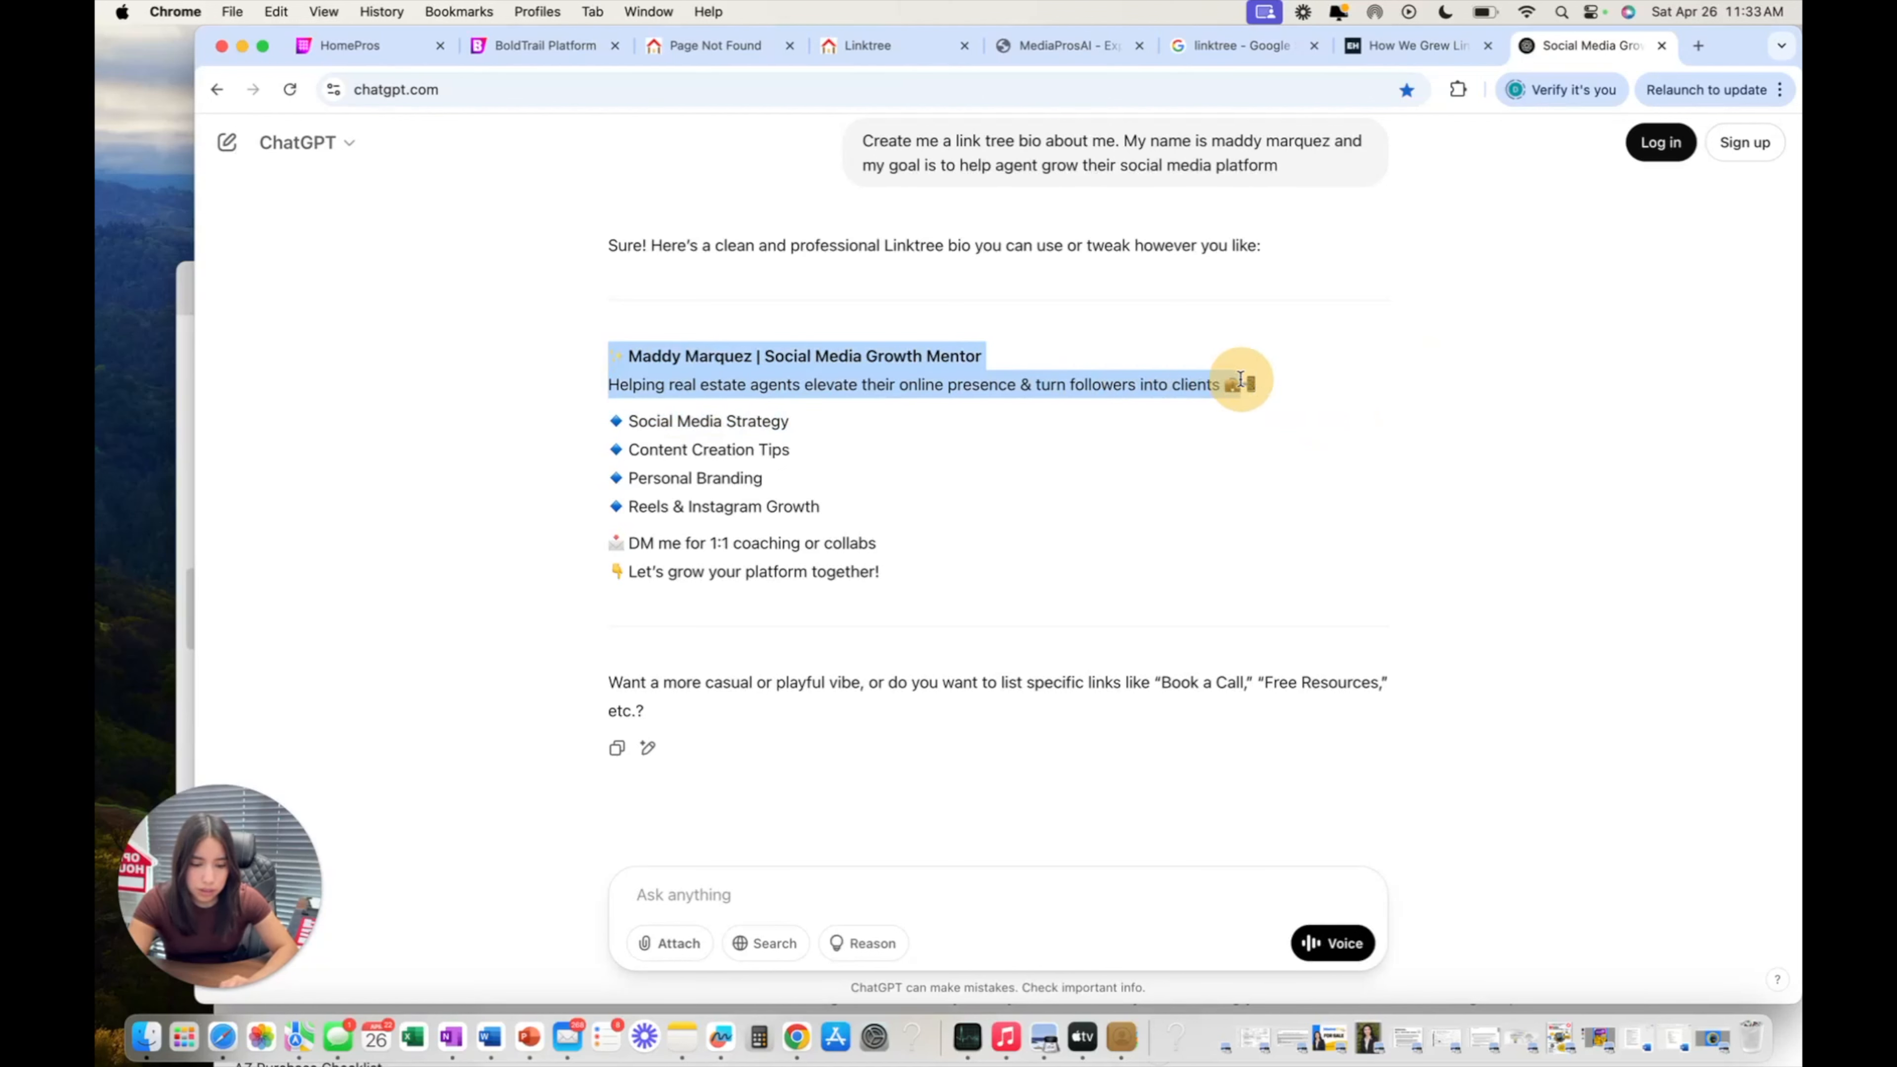
pyautogui.rightClick(1174, 387)
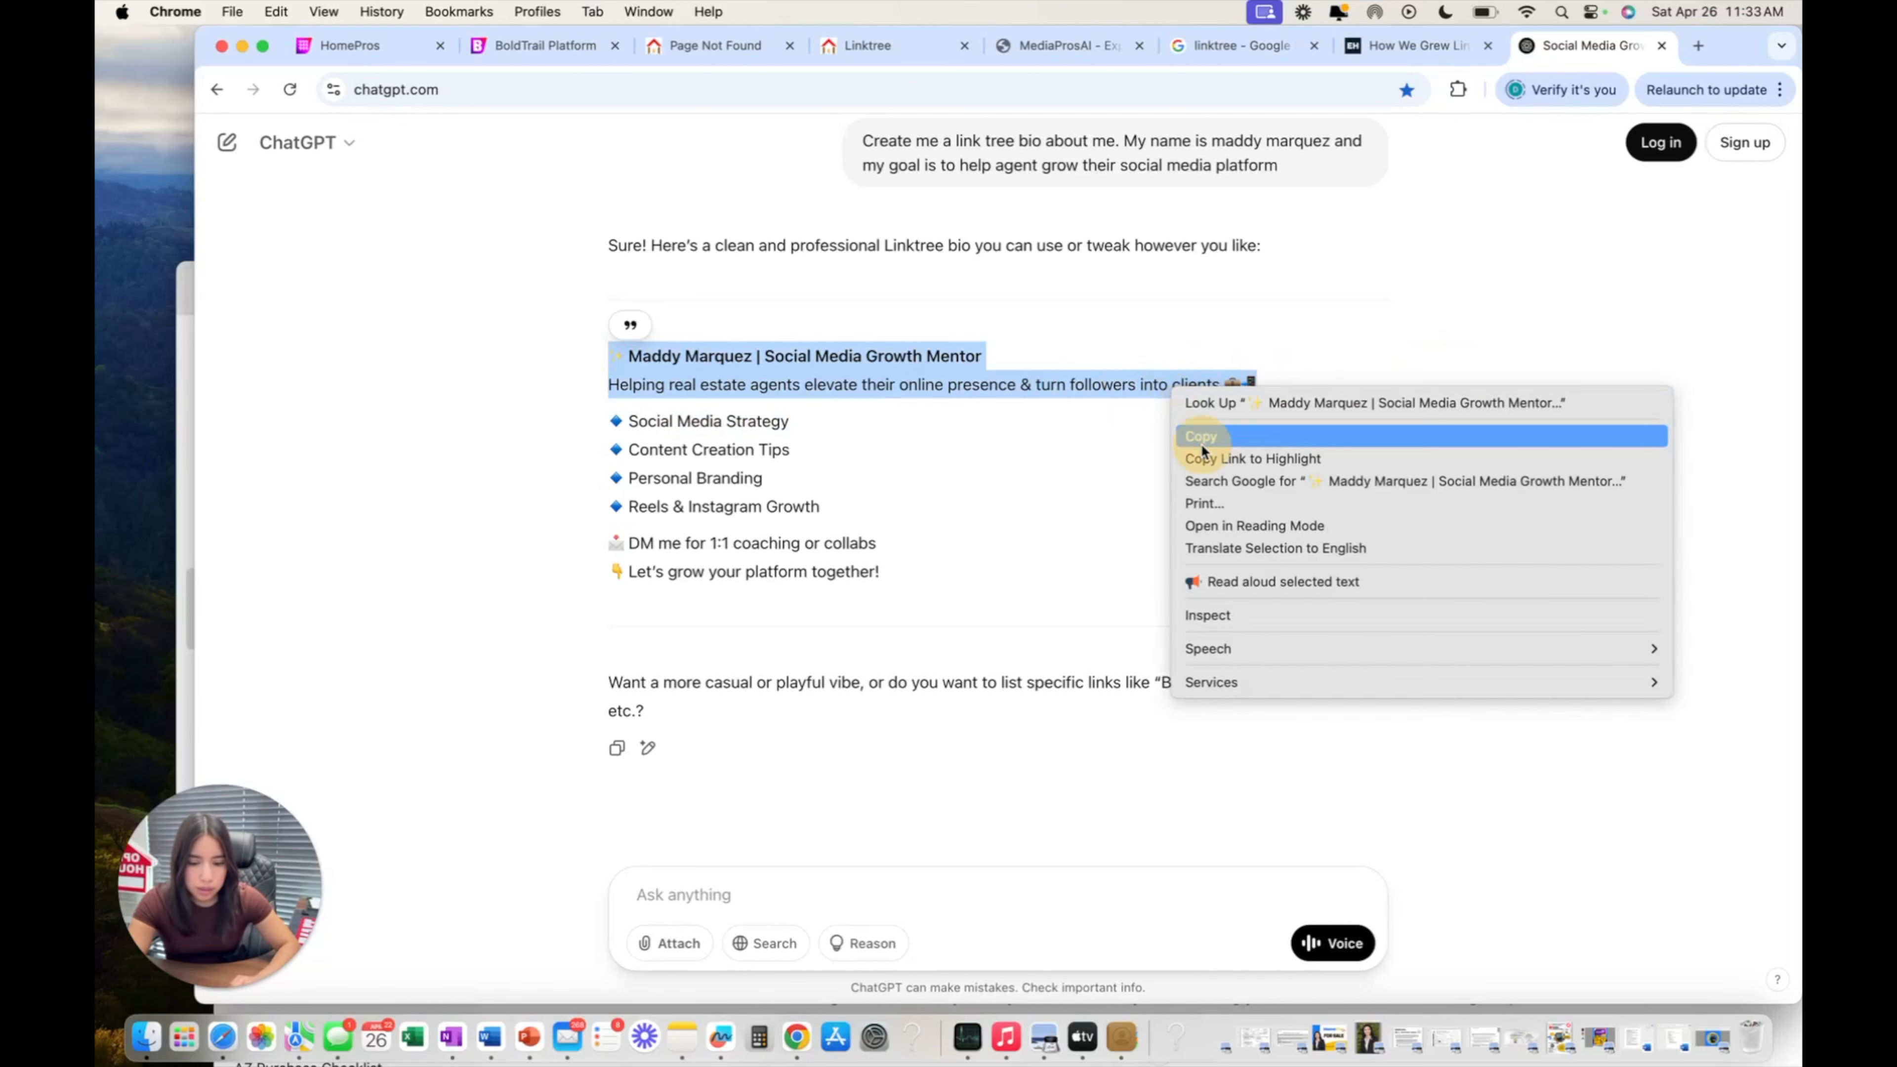
pyautogui.click(1198, 439)
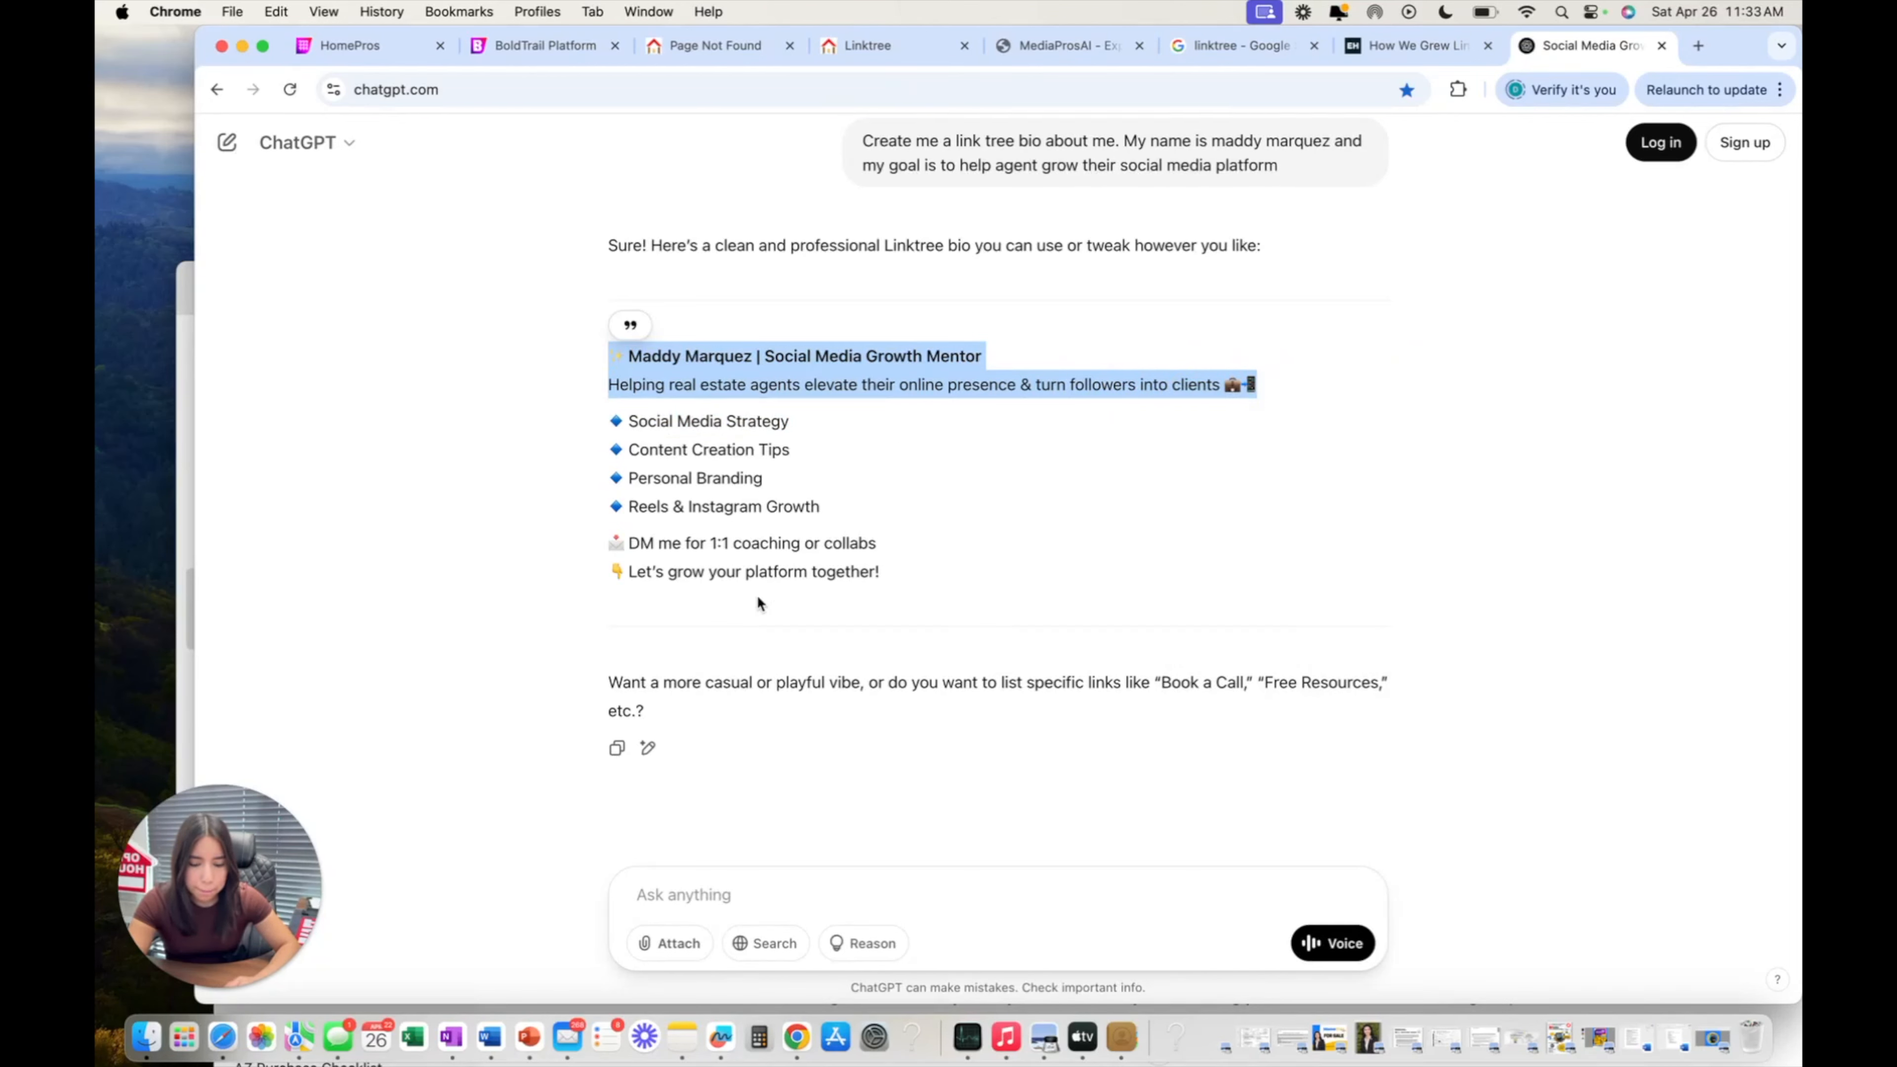
# Paste the copied Social Media Growth Mentor headline and tagline over the text block's placeholder.
pyautogui.click(598, 36)
pyautogui.rightClick(848, 546)
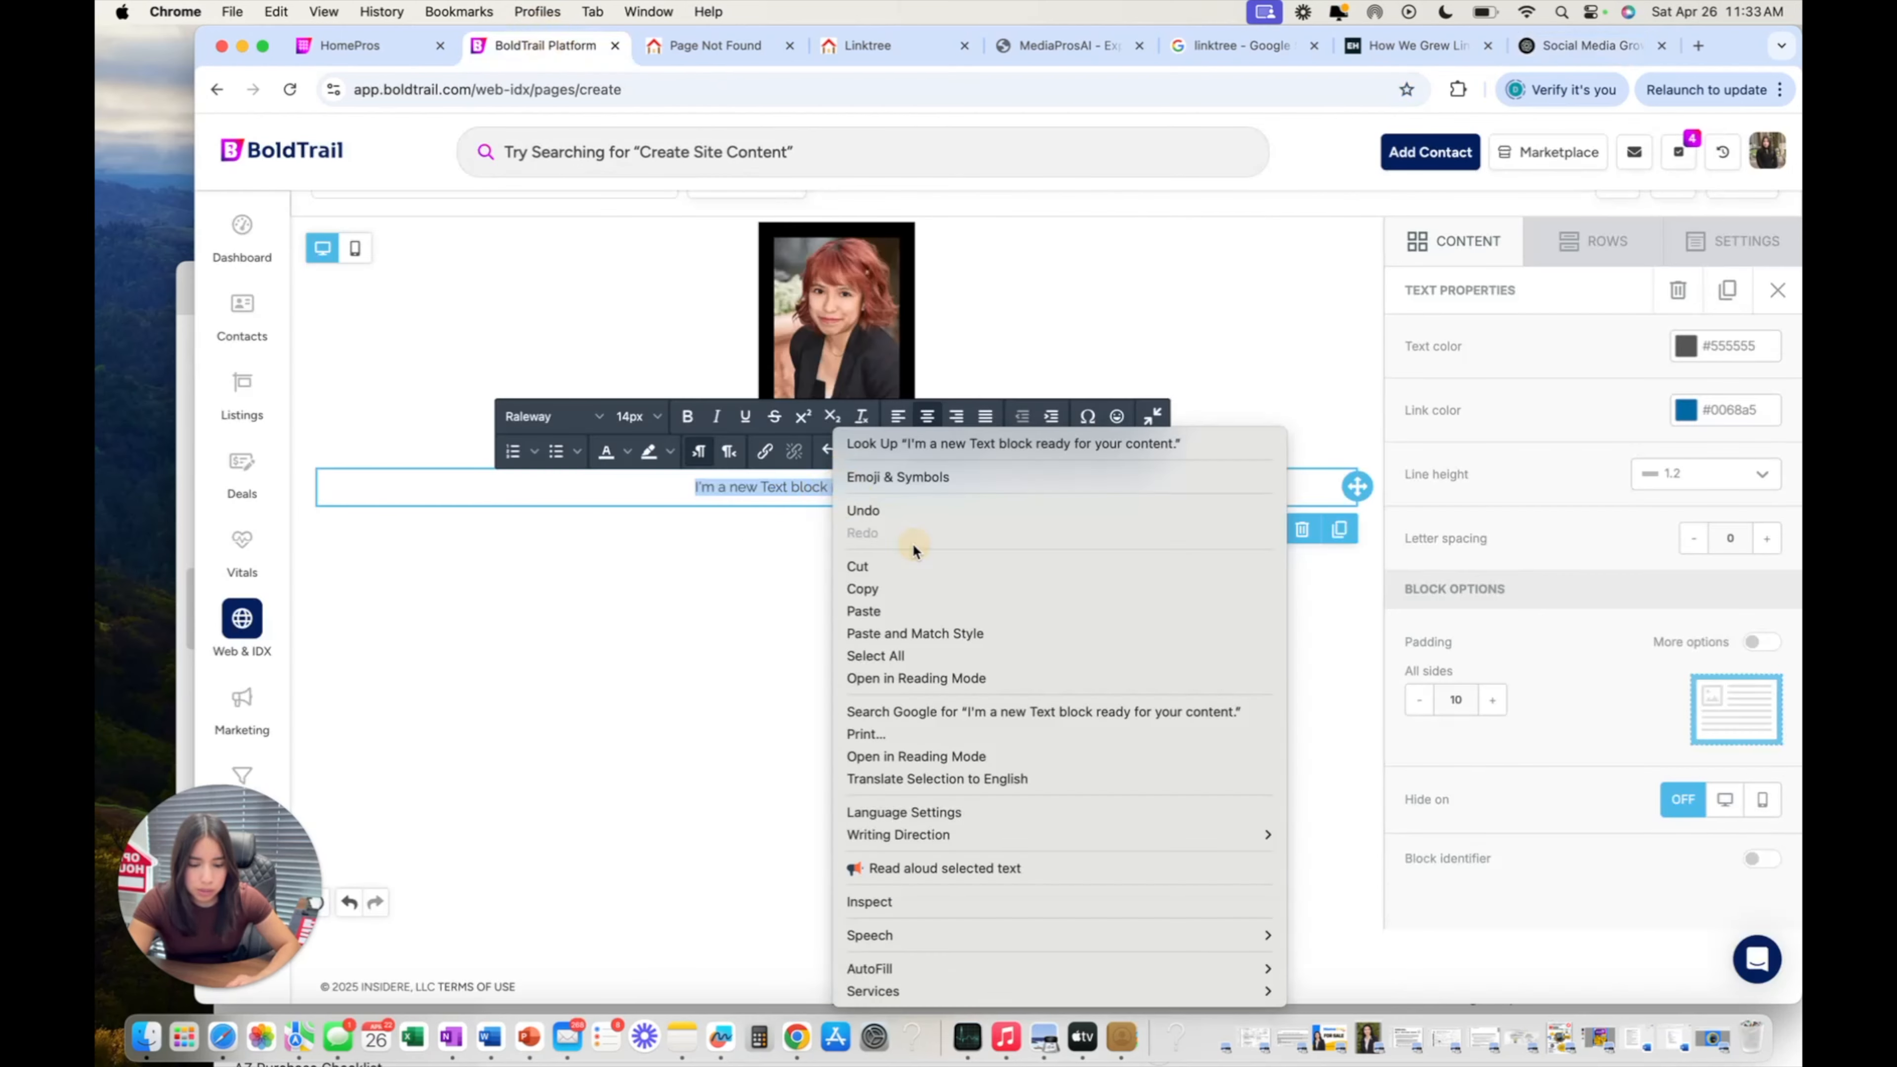
pyautogui.click(938, 611)
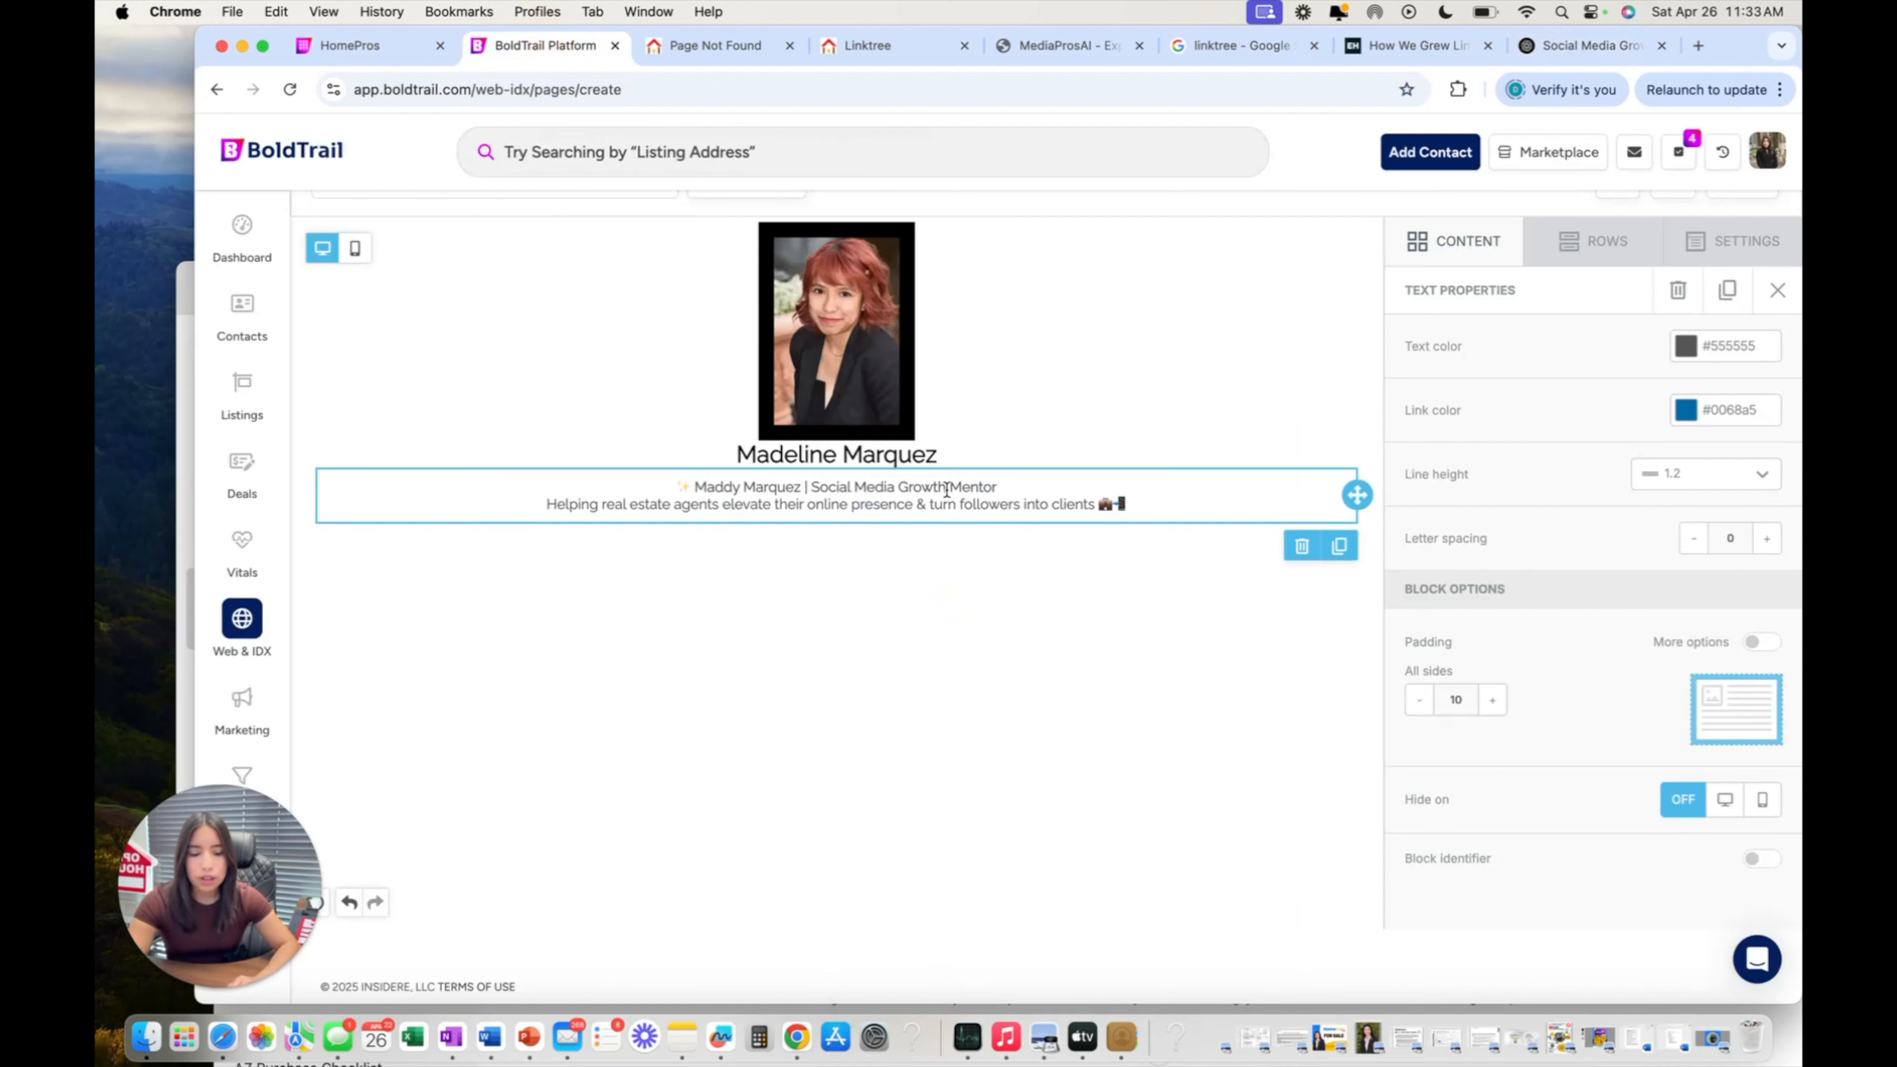
pyautogui.click(899, 523)
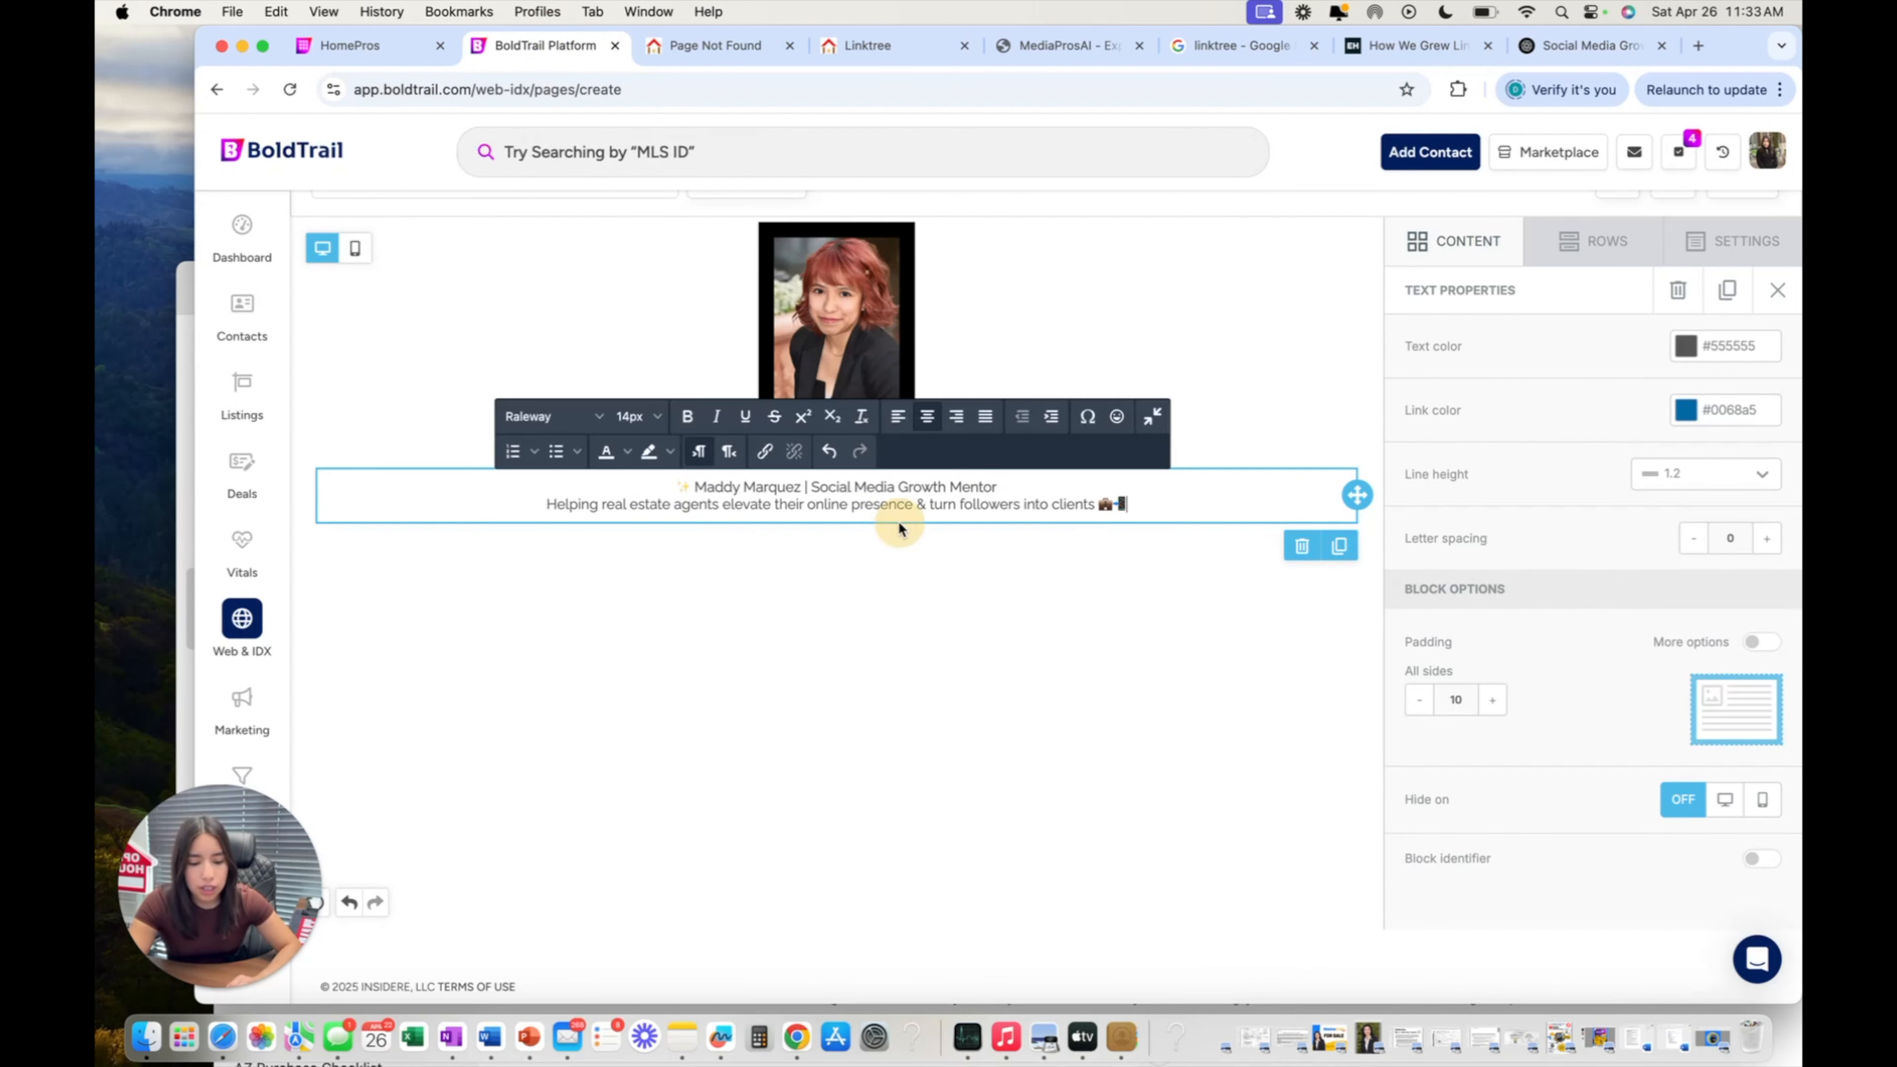
pyautogui.click(943, 553)
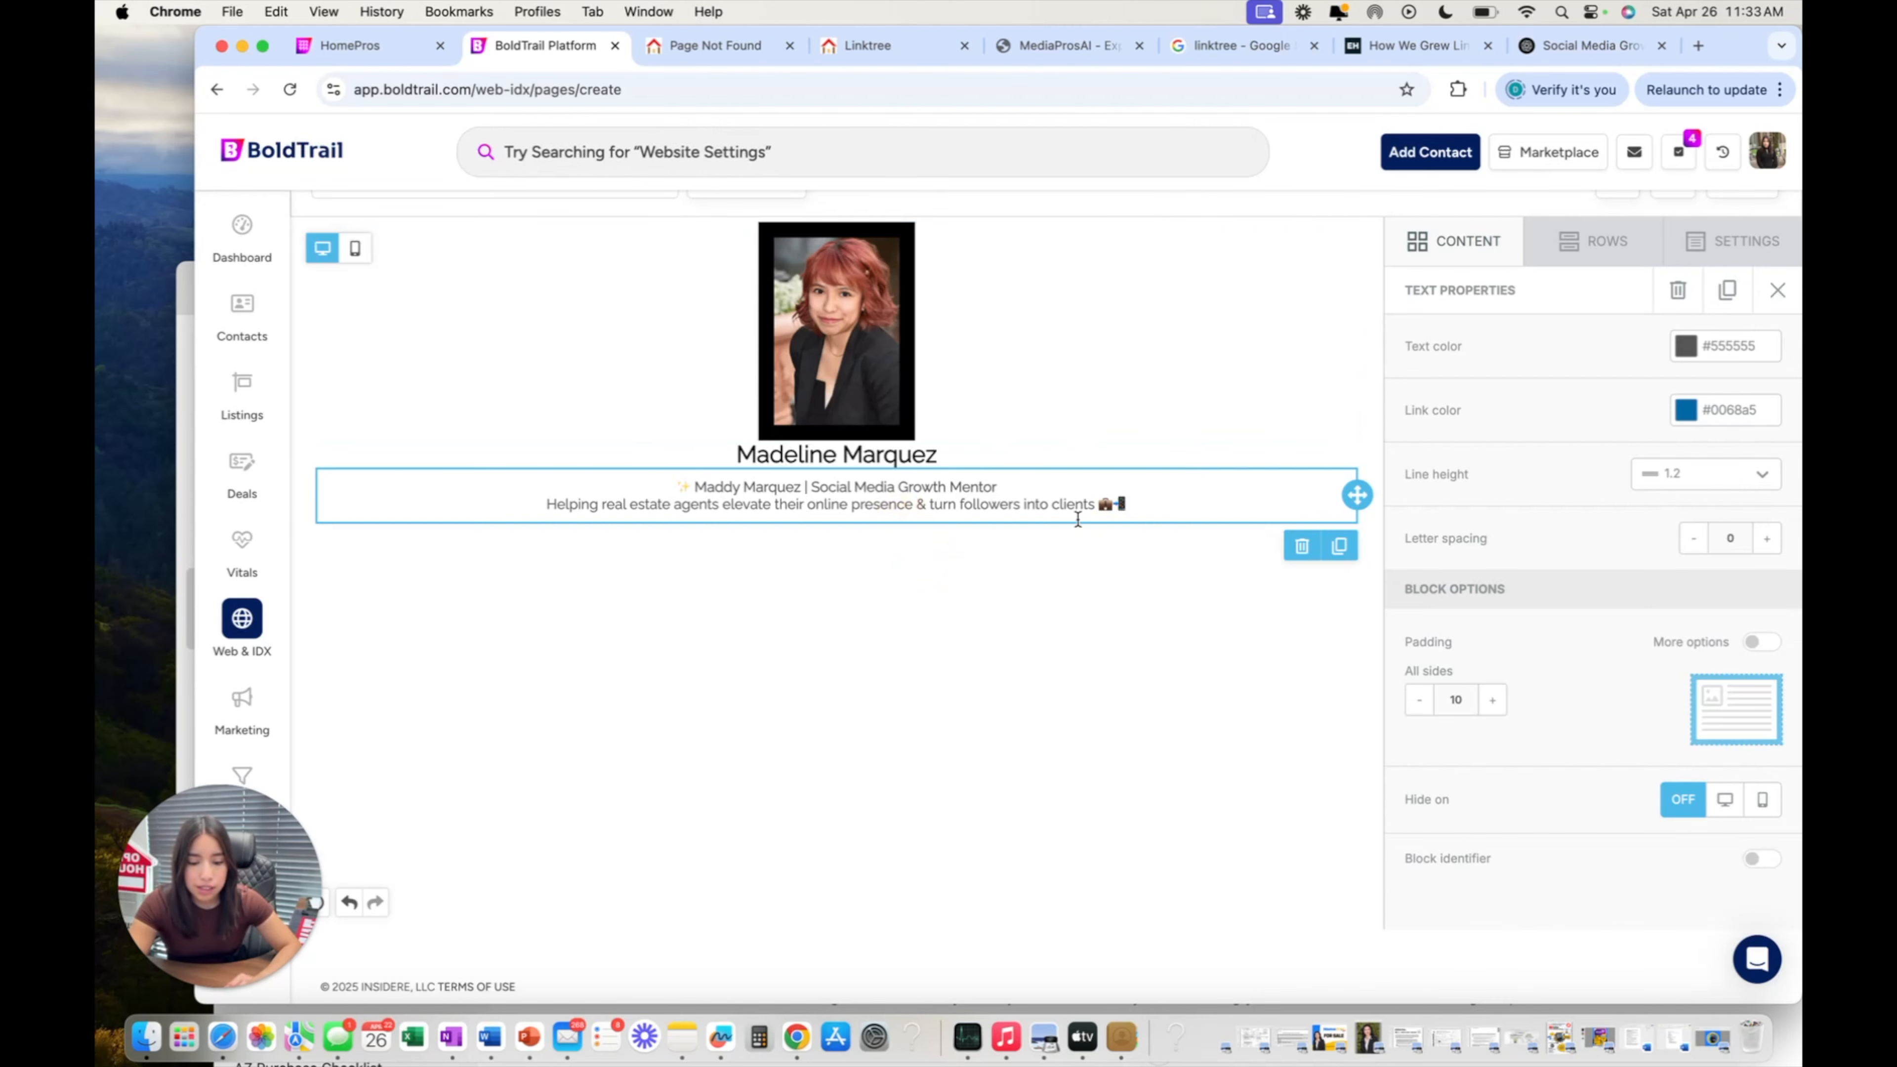
# Bring up the CONTENT panel's available content blocks in the editor sidebar.
pyautogui.scroll(1, 1084, 589)
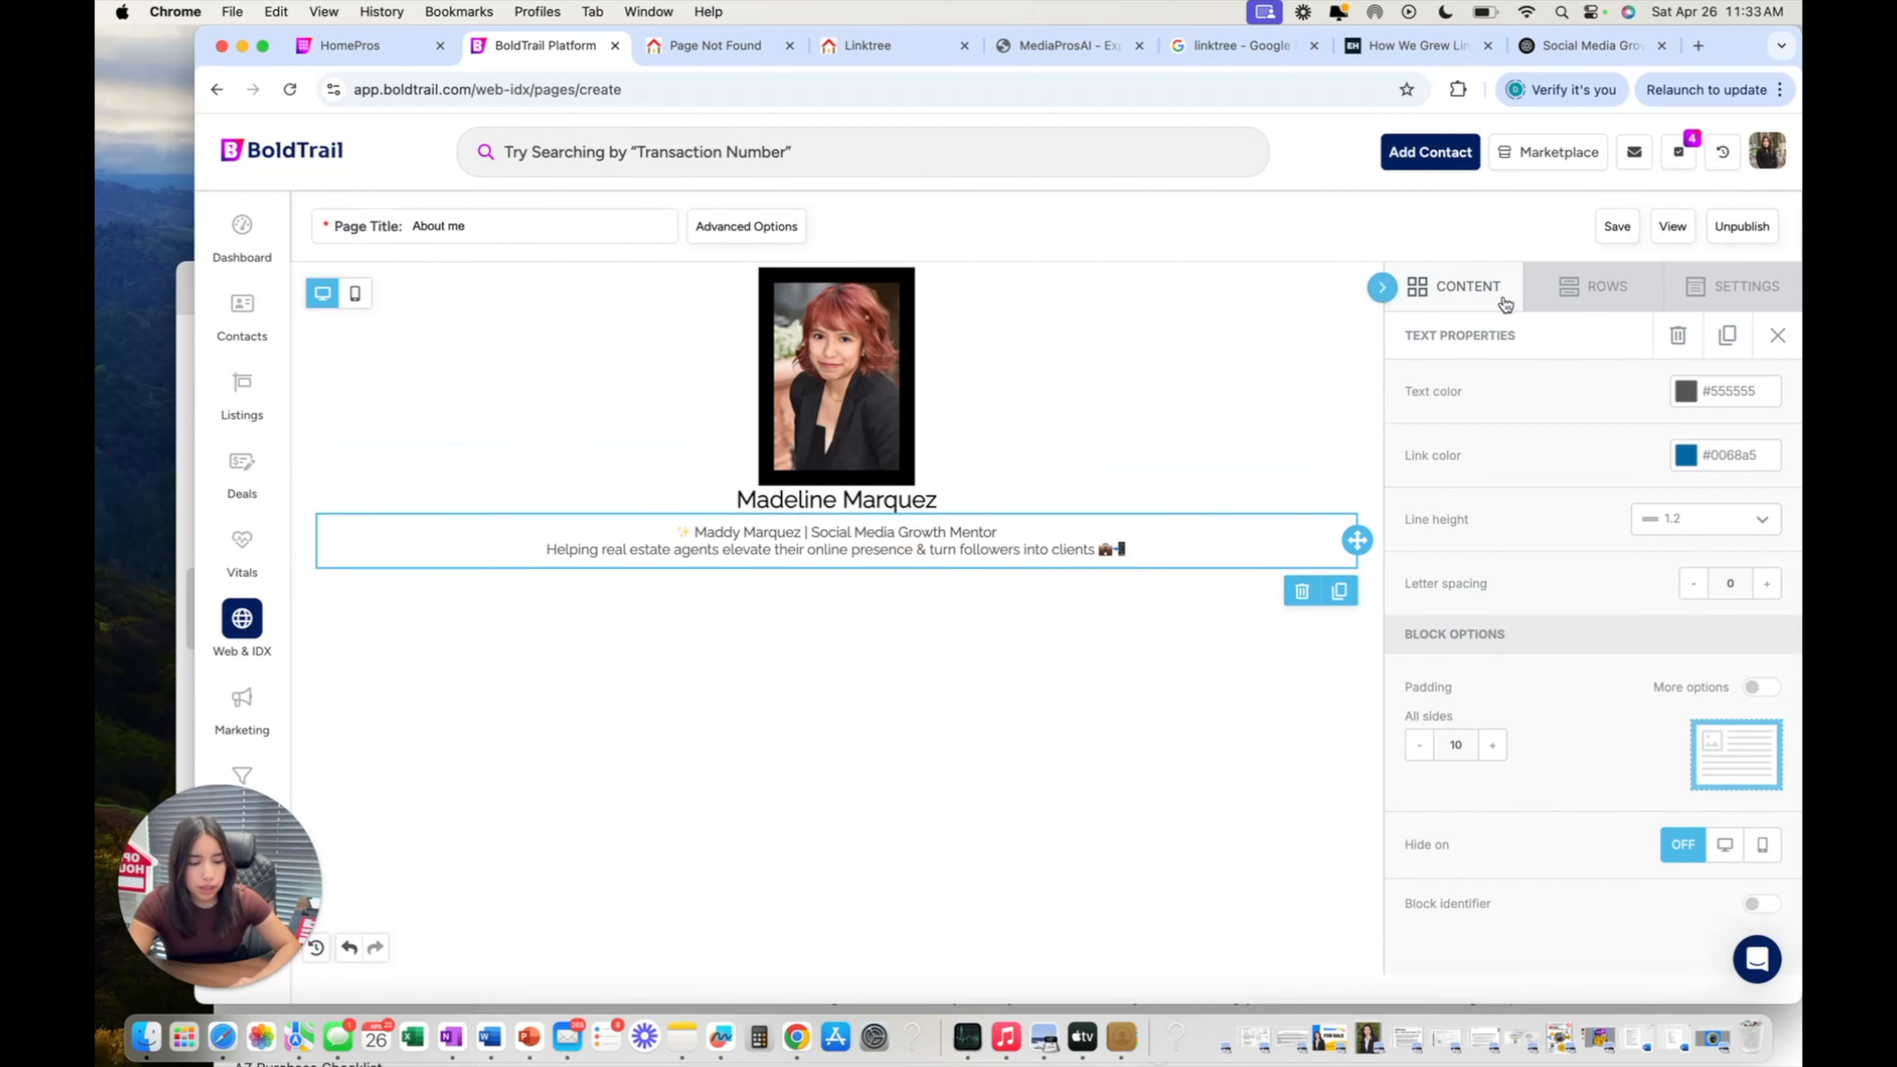
pyautogui.click(1584, 290)
pyautogui.click(1460, 286)
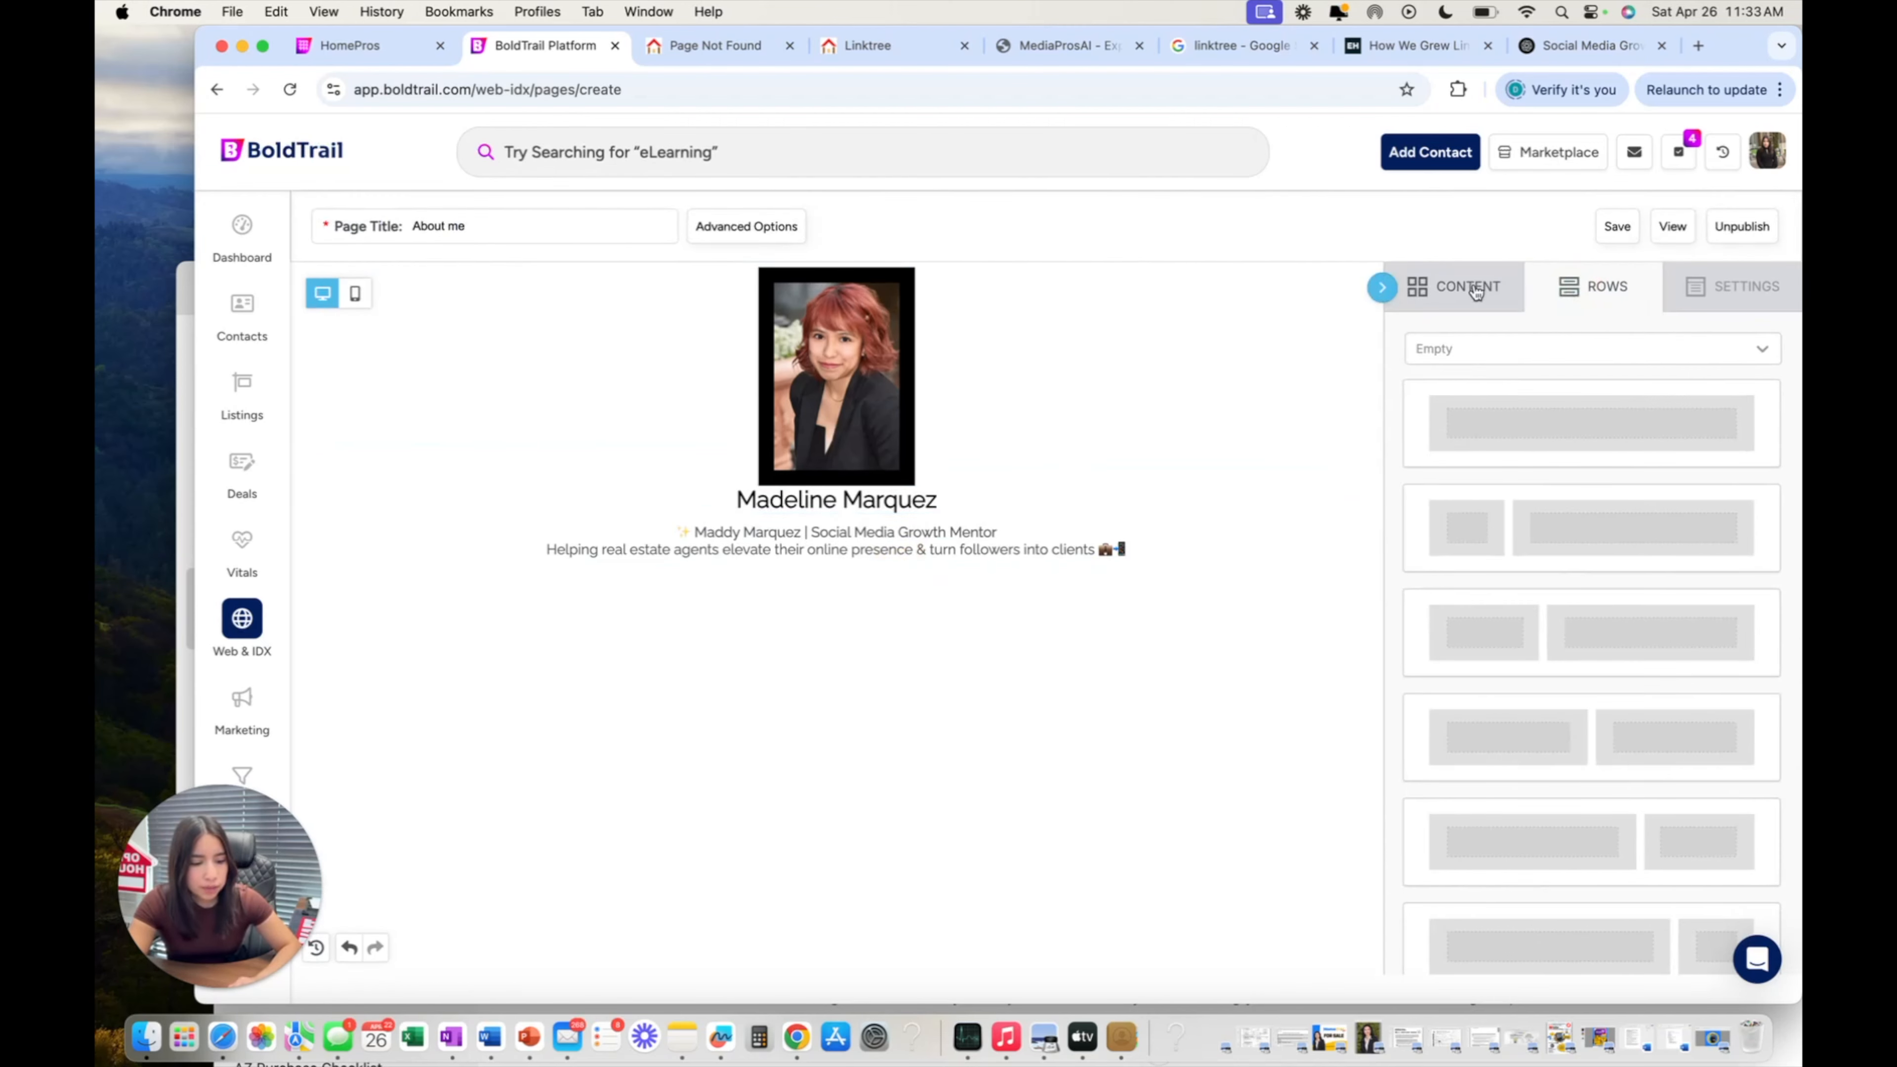
pyautogui.scroll(-1, 1517, 453)
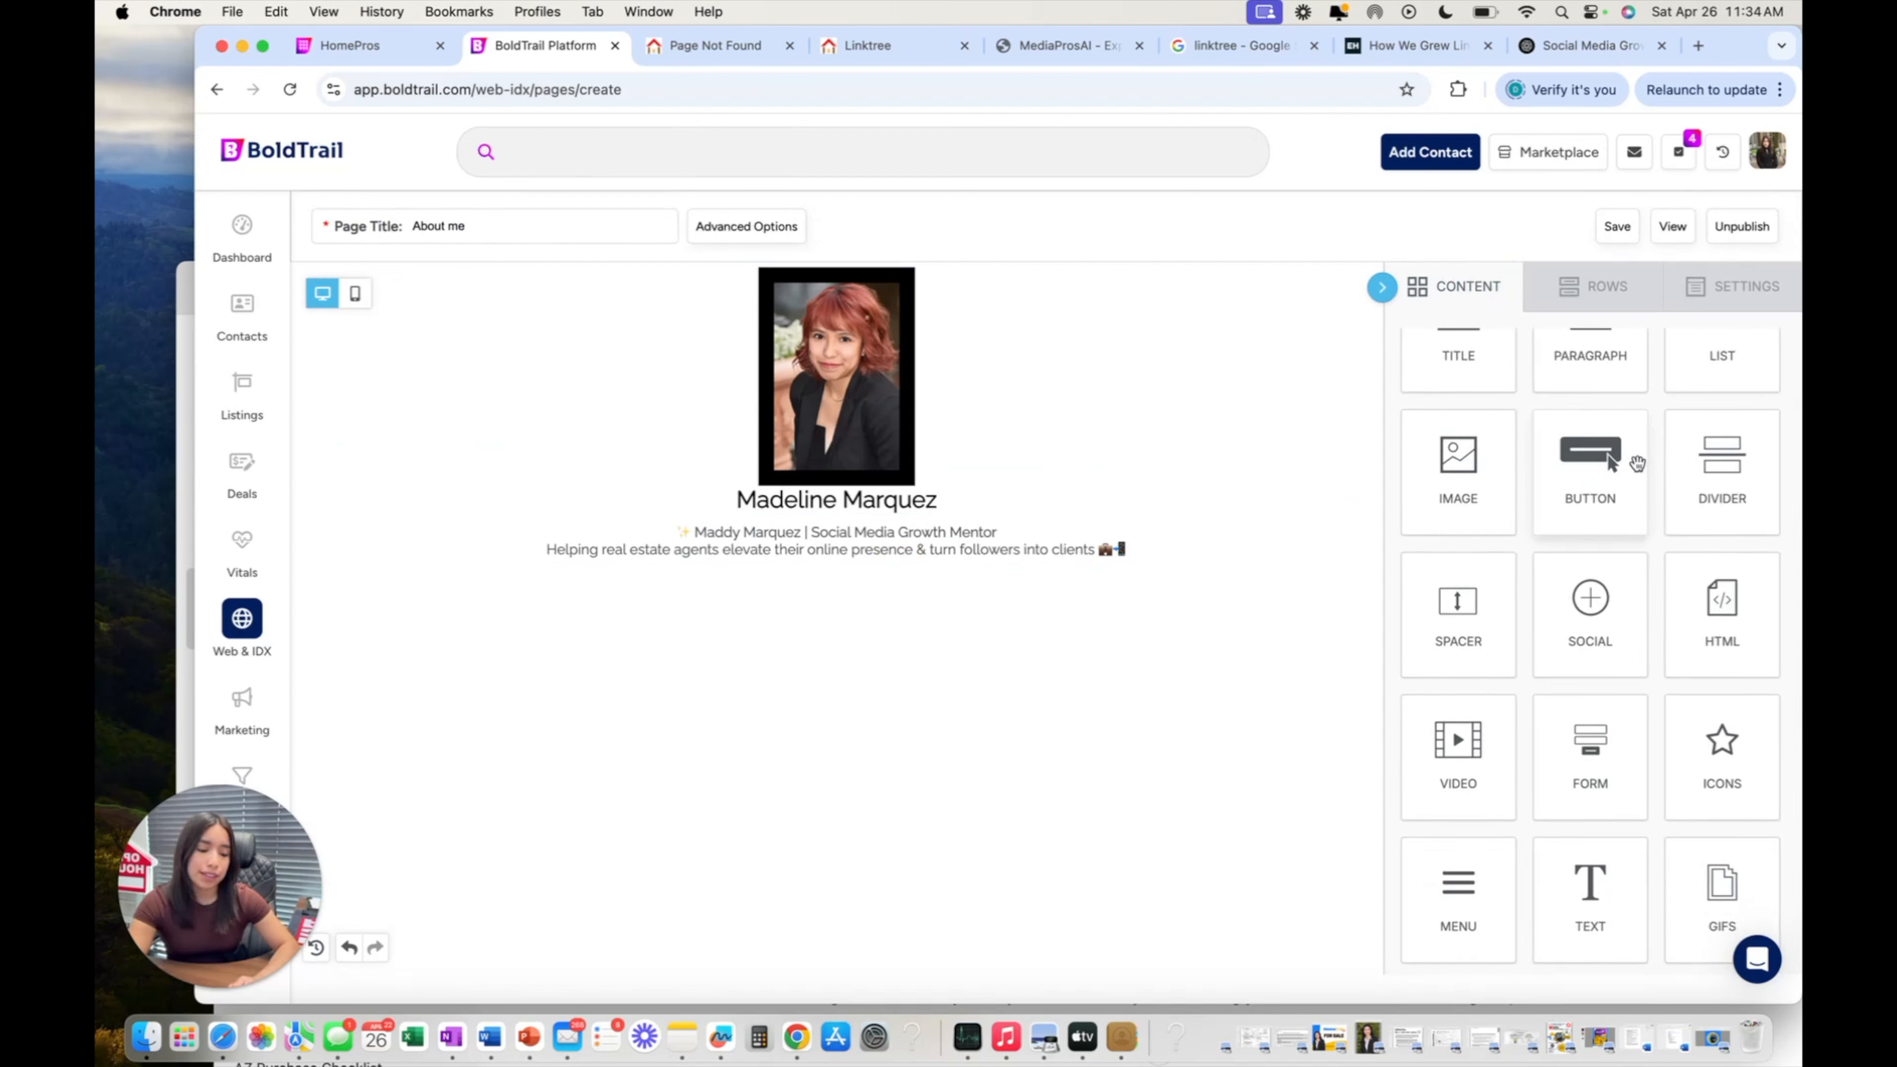
pyautogui.scroll(2, 1610, 459)
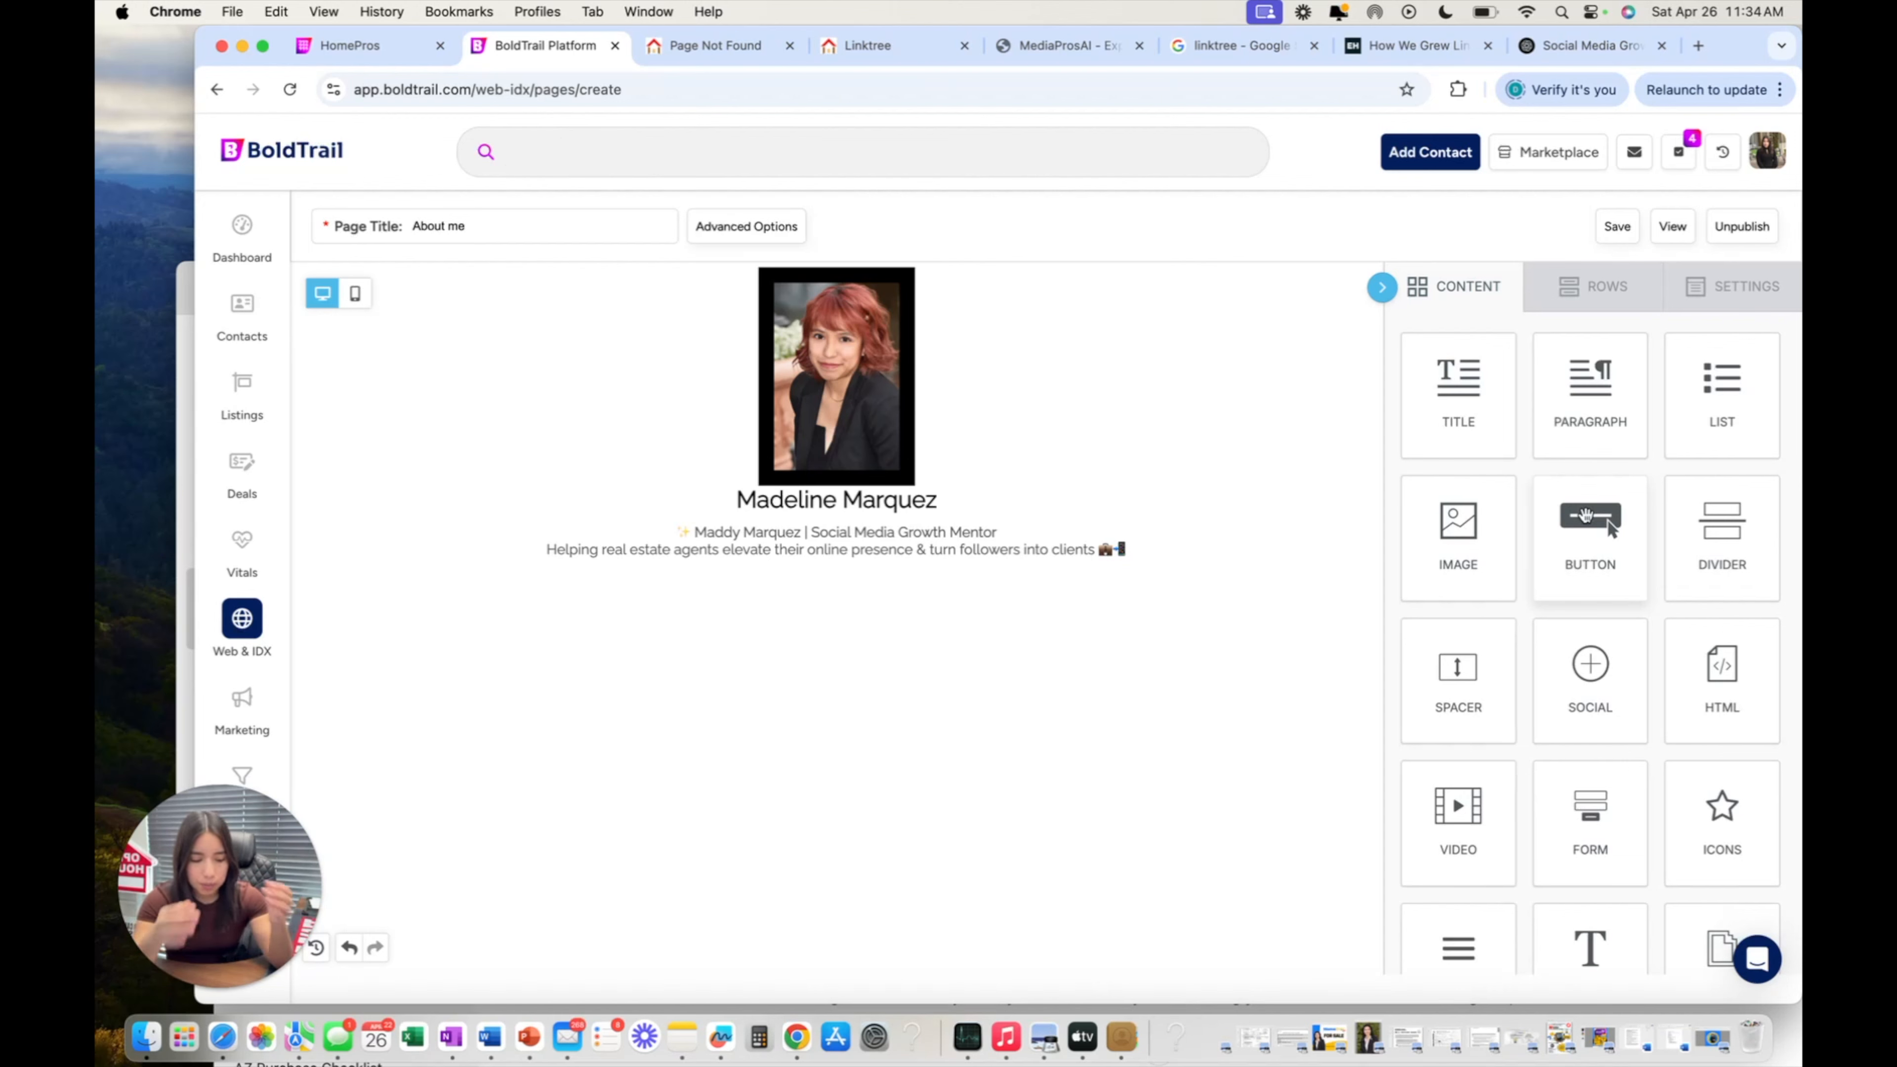
# Add two button blocks stacked under the bio, then select the first button's label text.
pyautogui.moveTo(1586, 515); pyautogui.dragTo(899, 575)
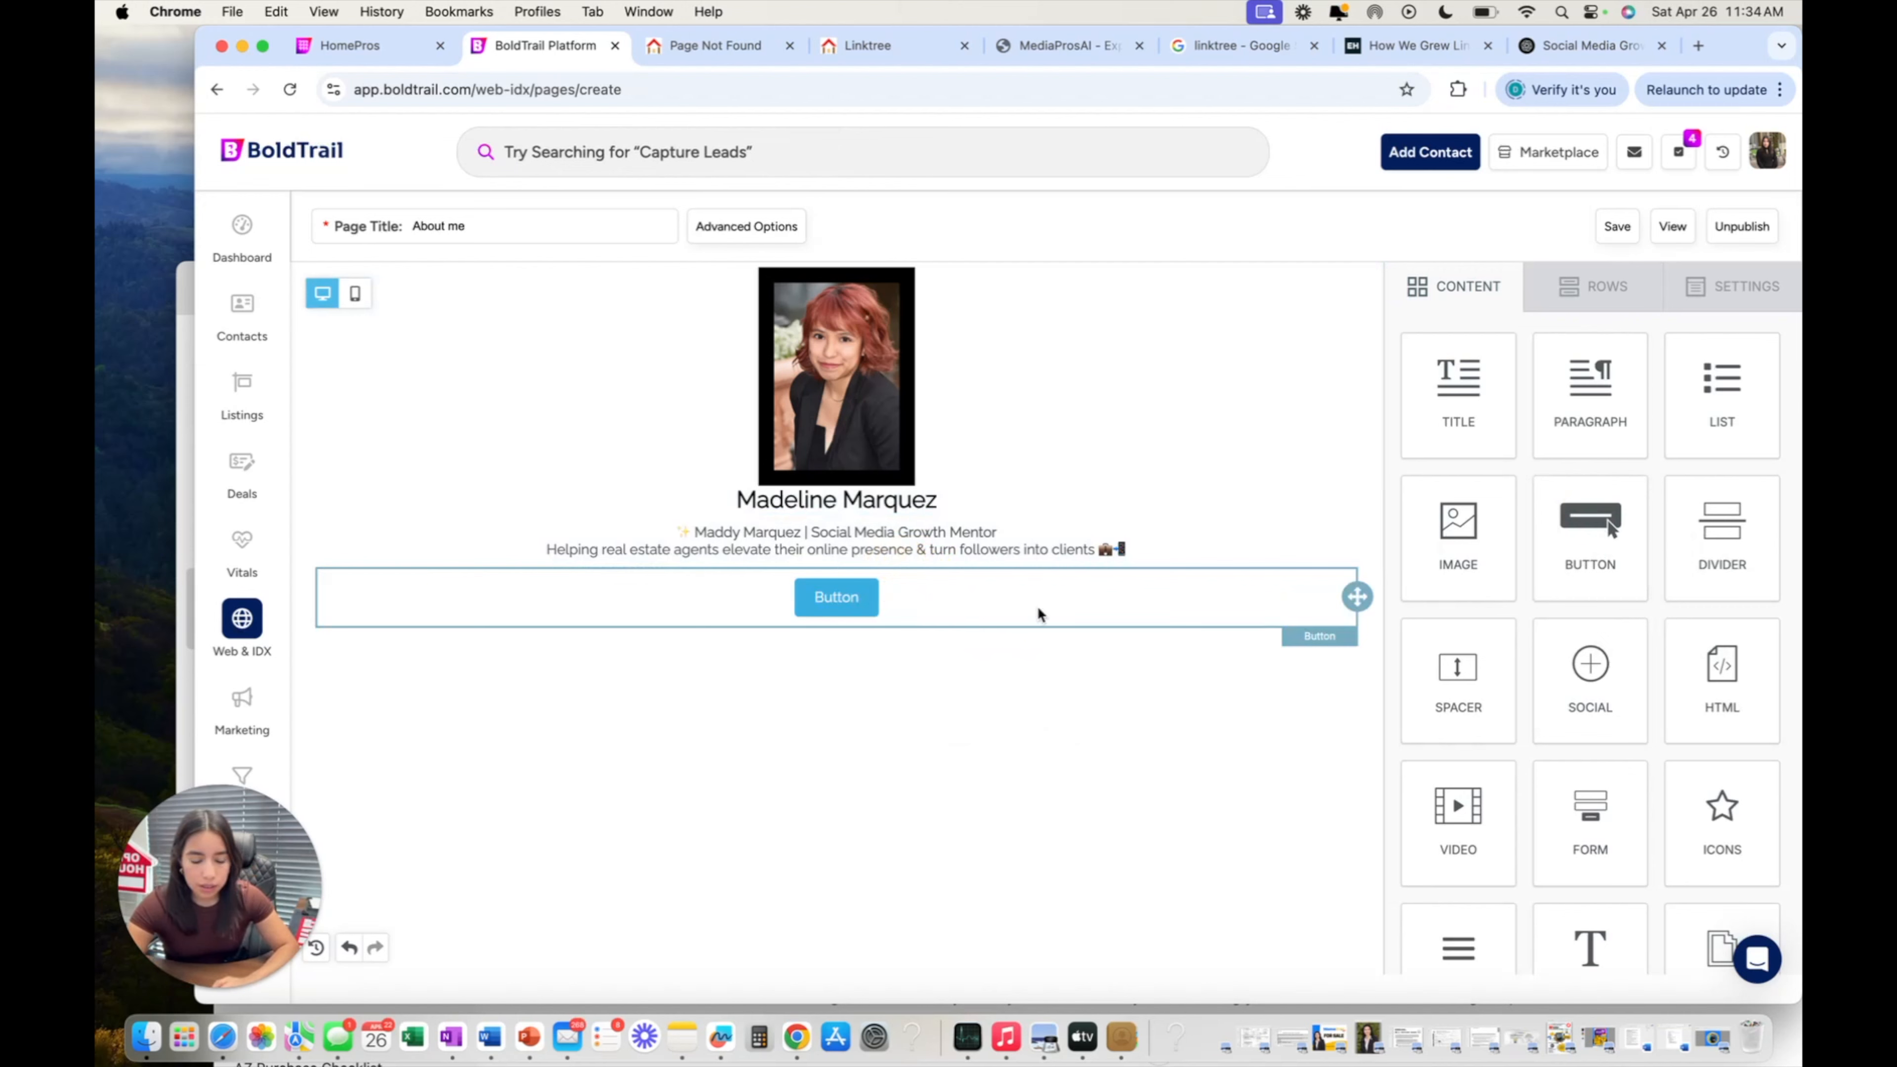
pyautogui.scroll(-1, 873, 614)
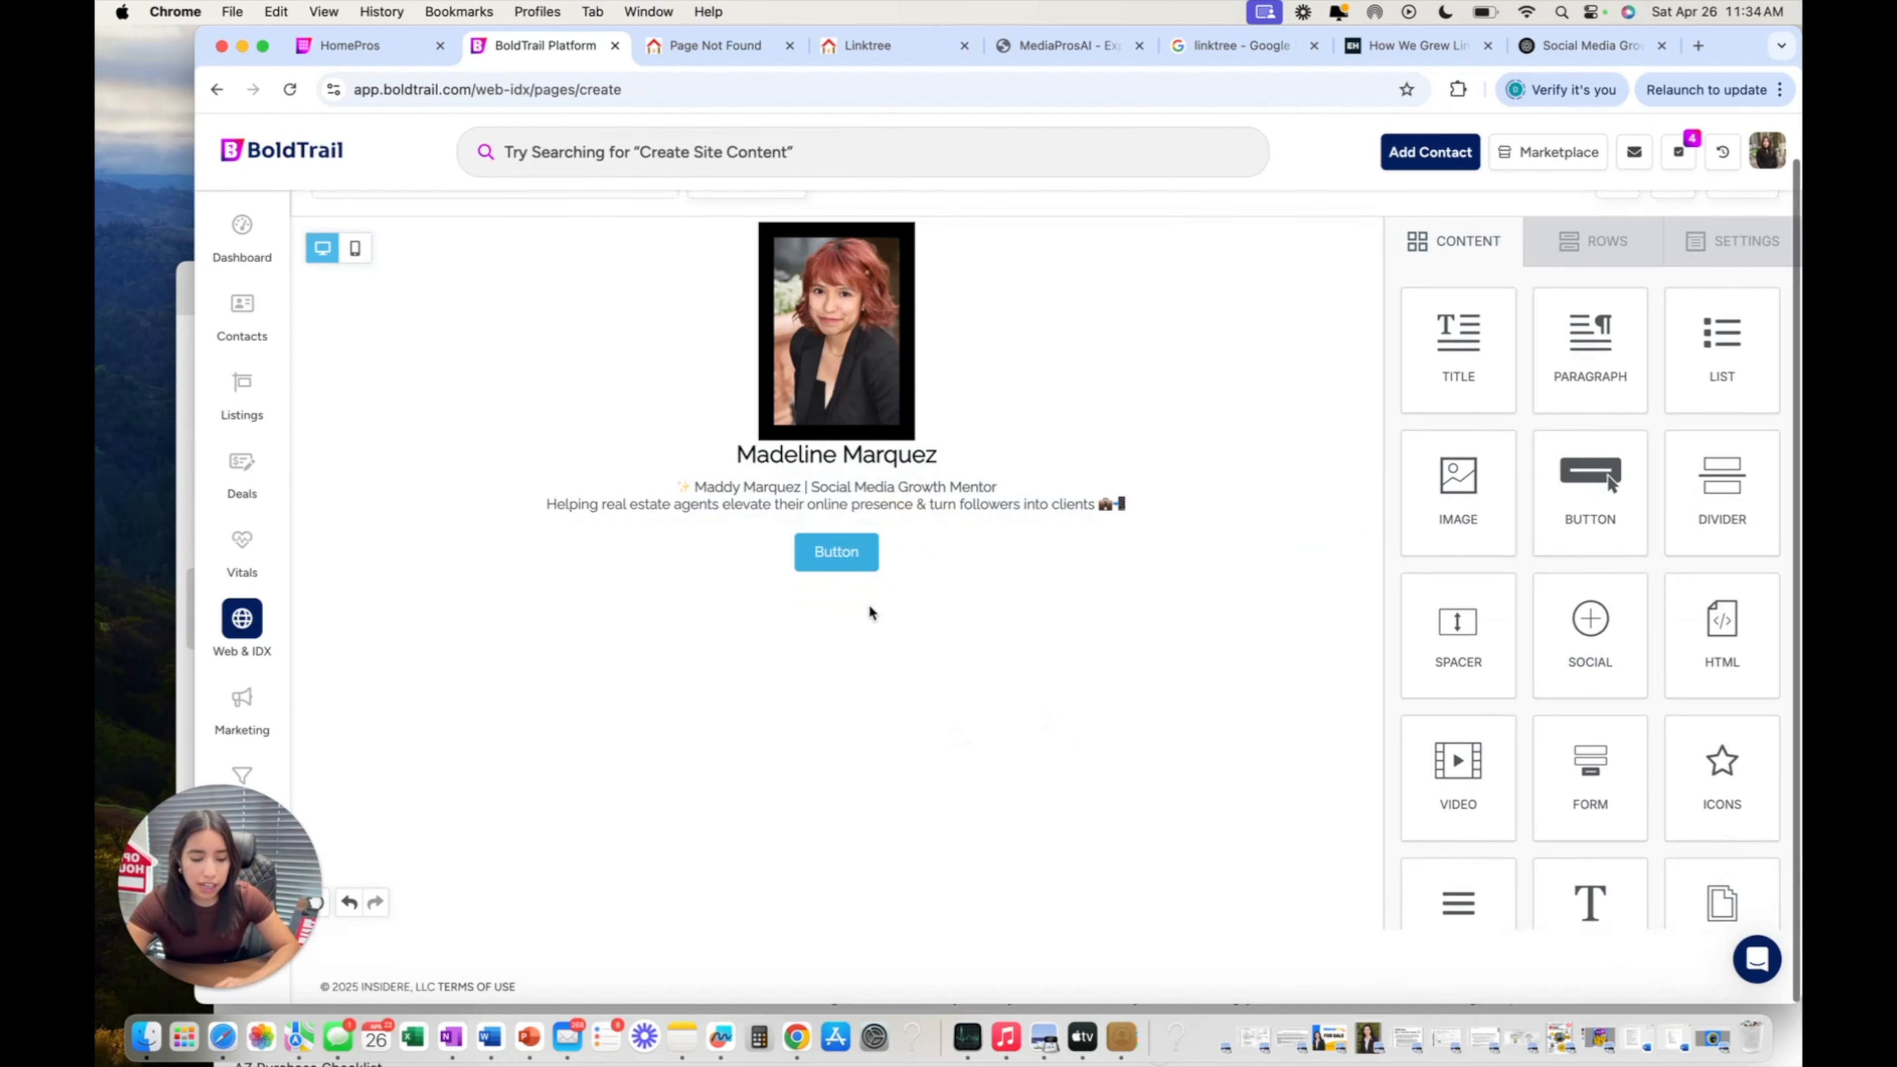
pyautogui.scroll(-1, 1540, 549)
pyautogui.scroll(1, 1540, 550)
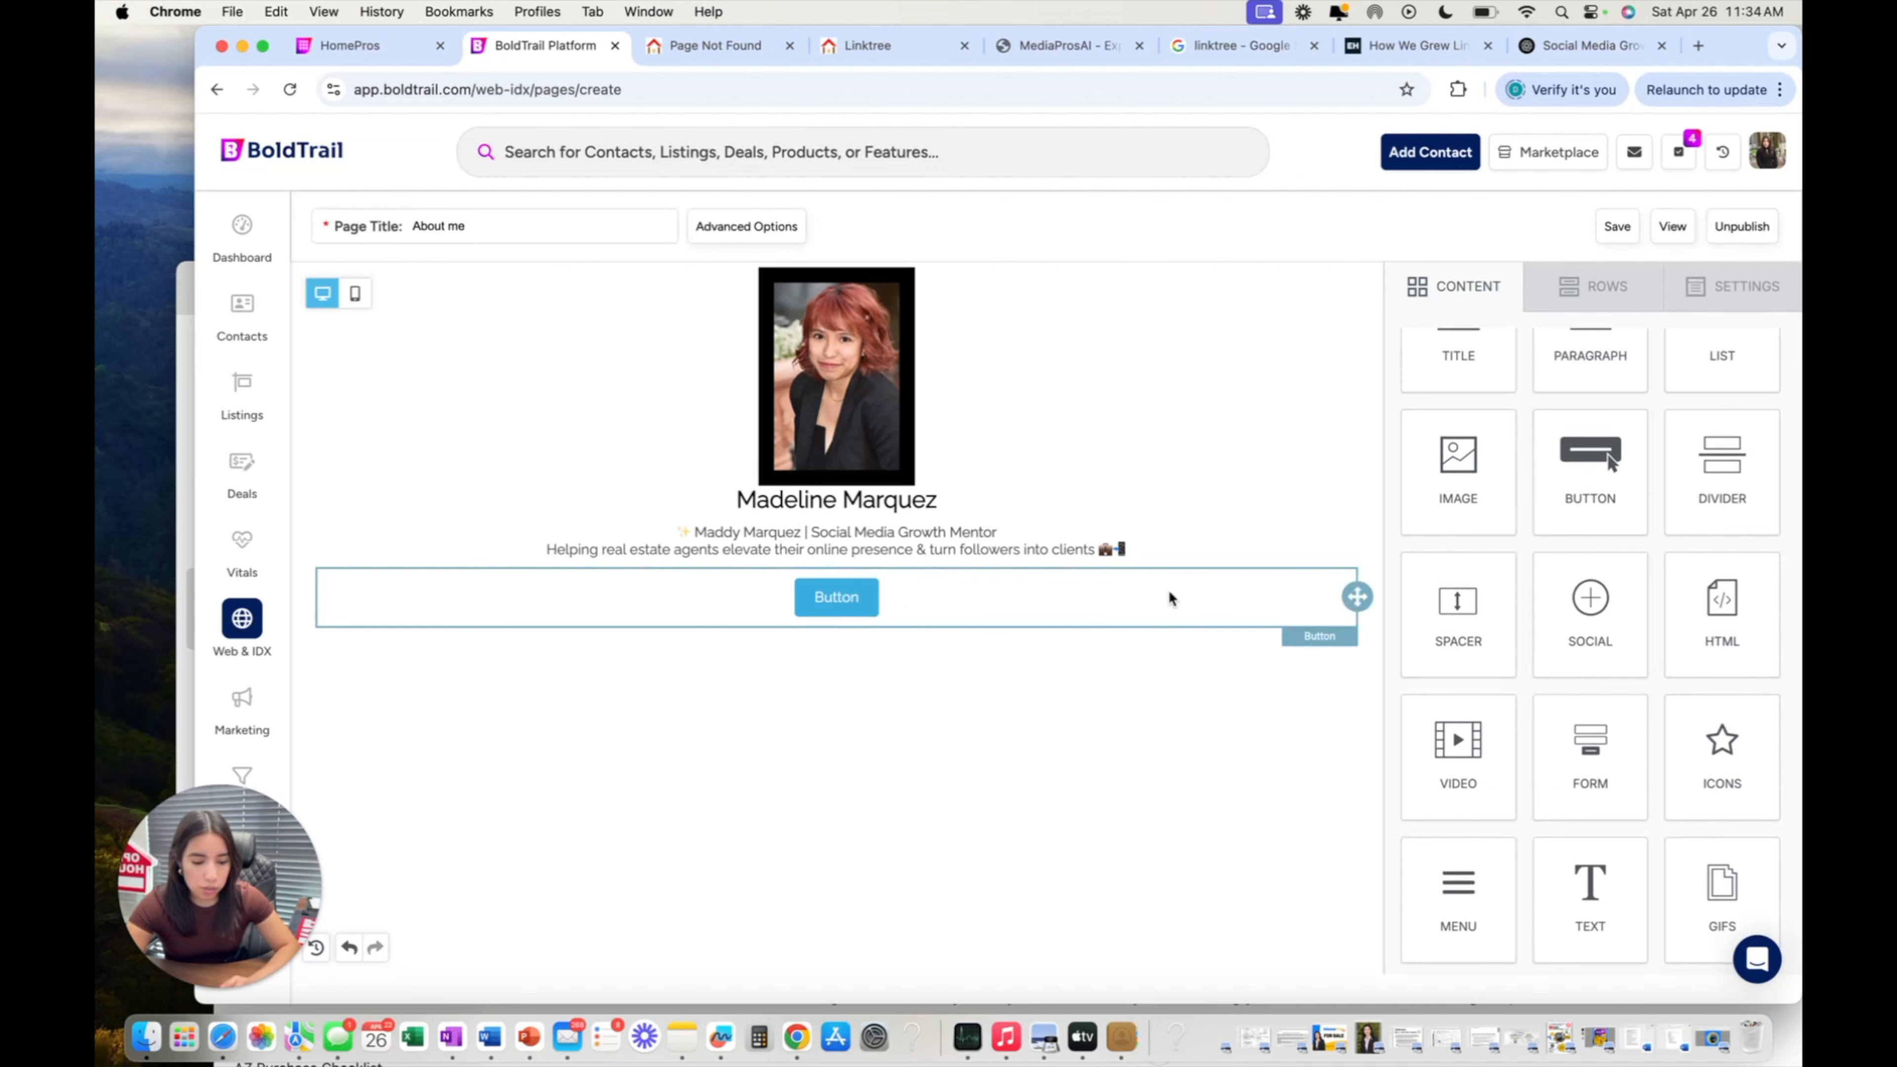
pyautogui.moveTo(1577, 516); pyautogui.dragTo(866, 628)
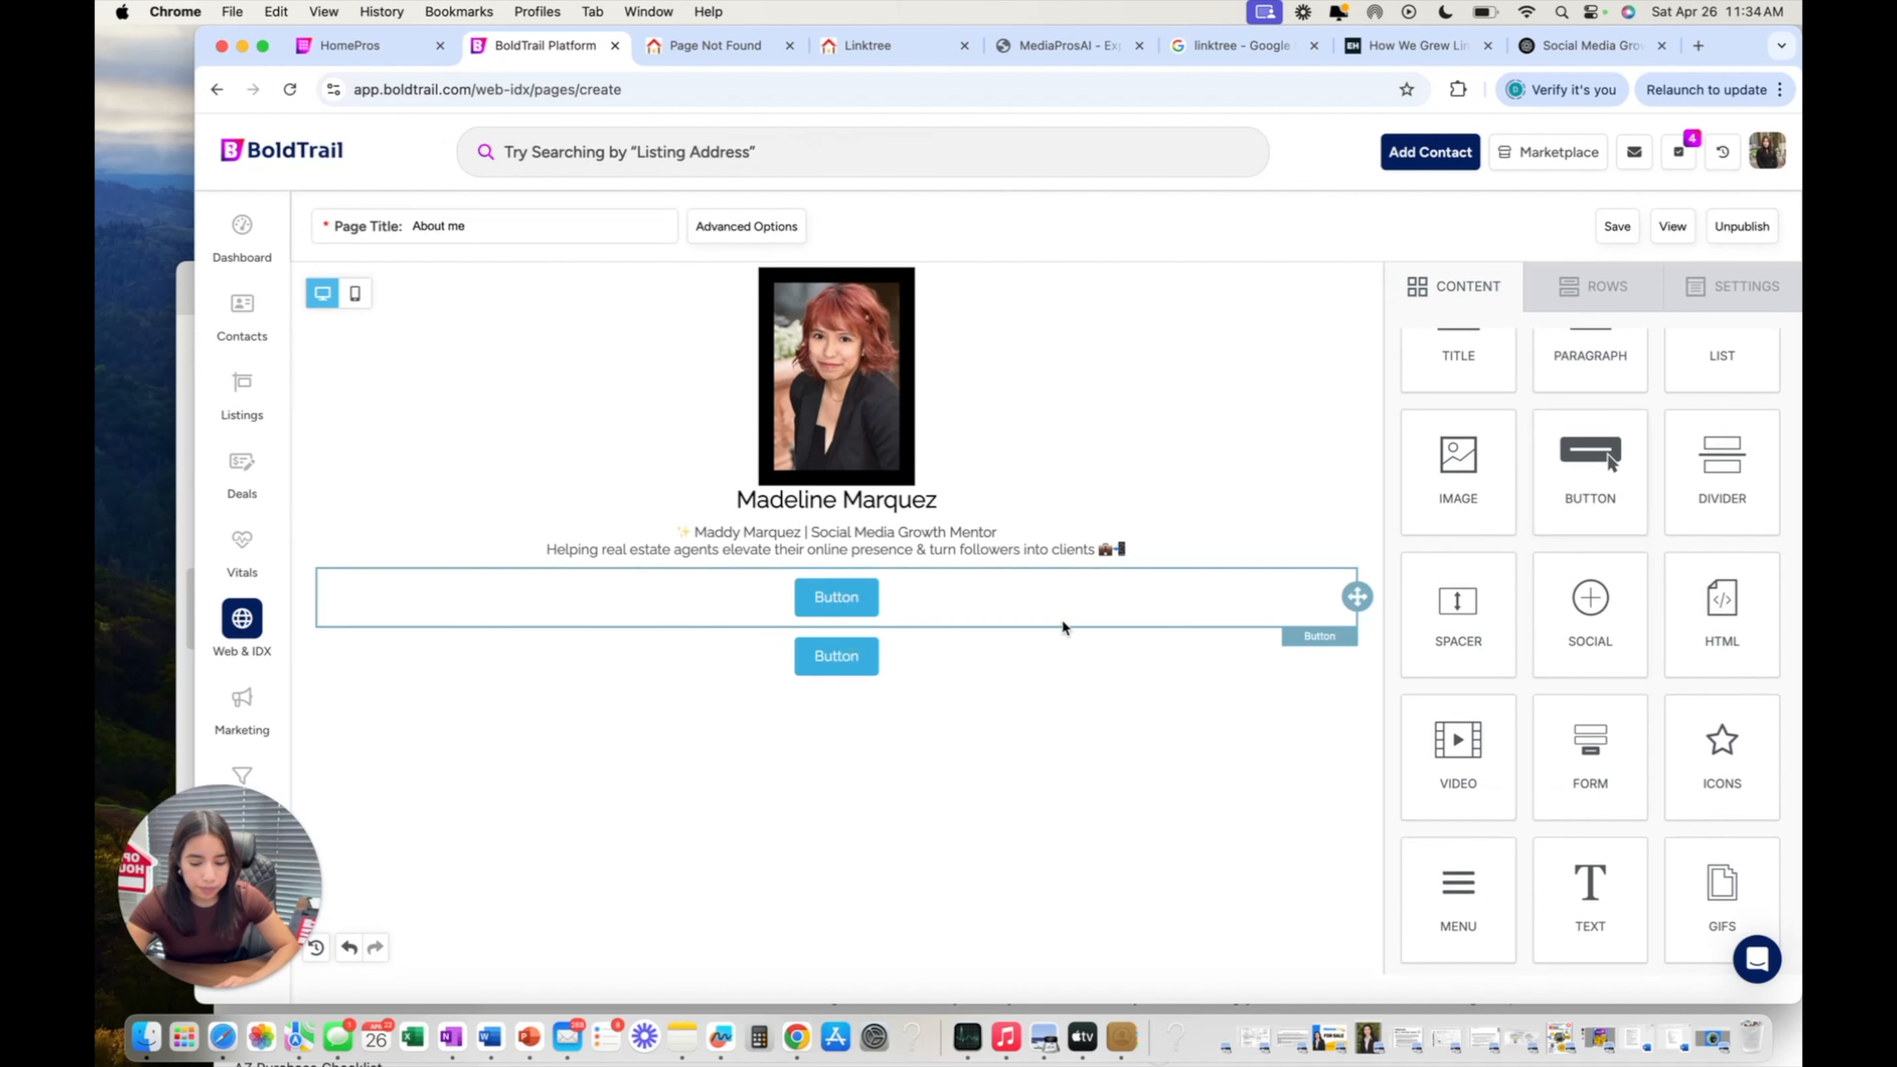
pyautogui.click(940, 601)
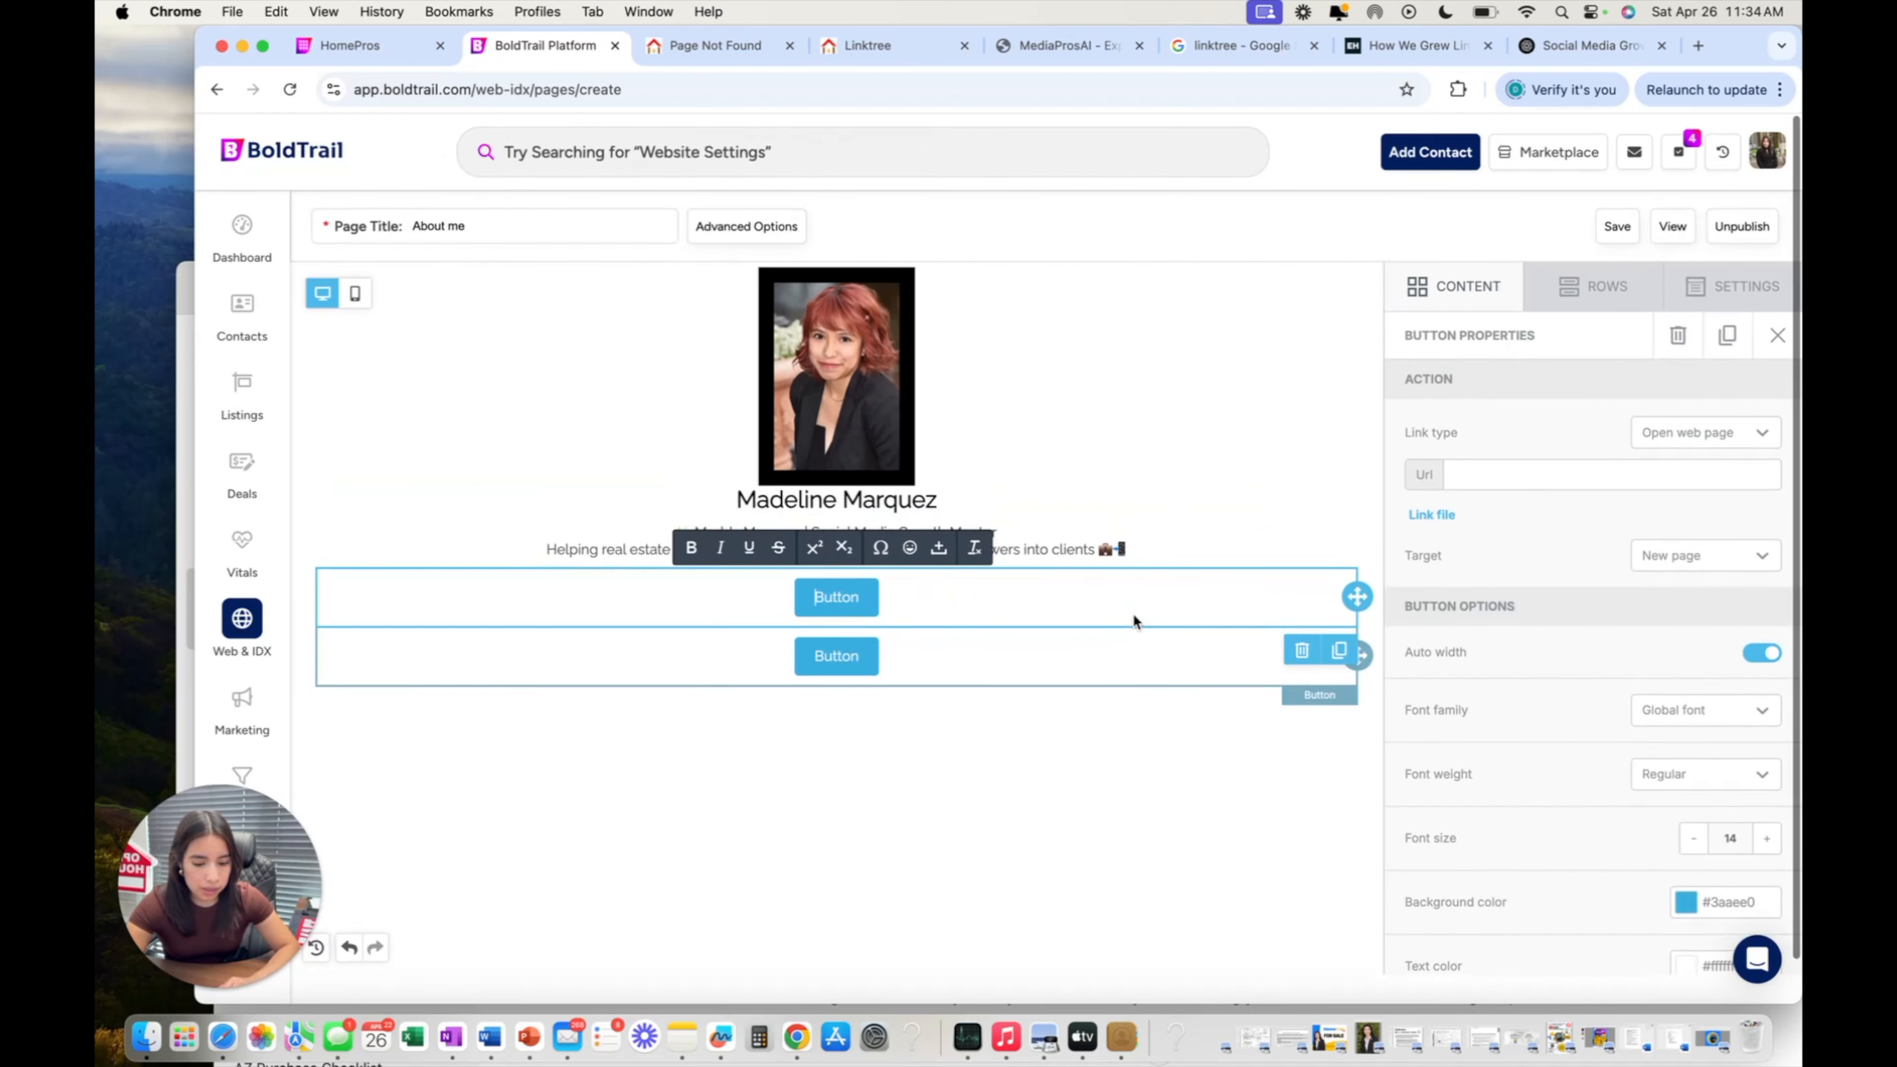
pyautogui.doubleClick(851, 595)
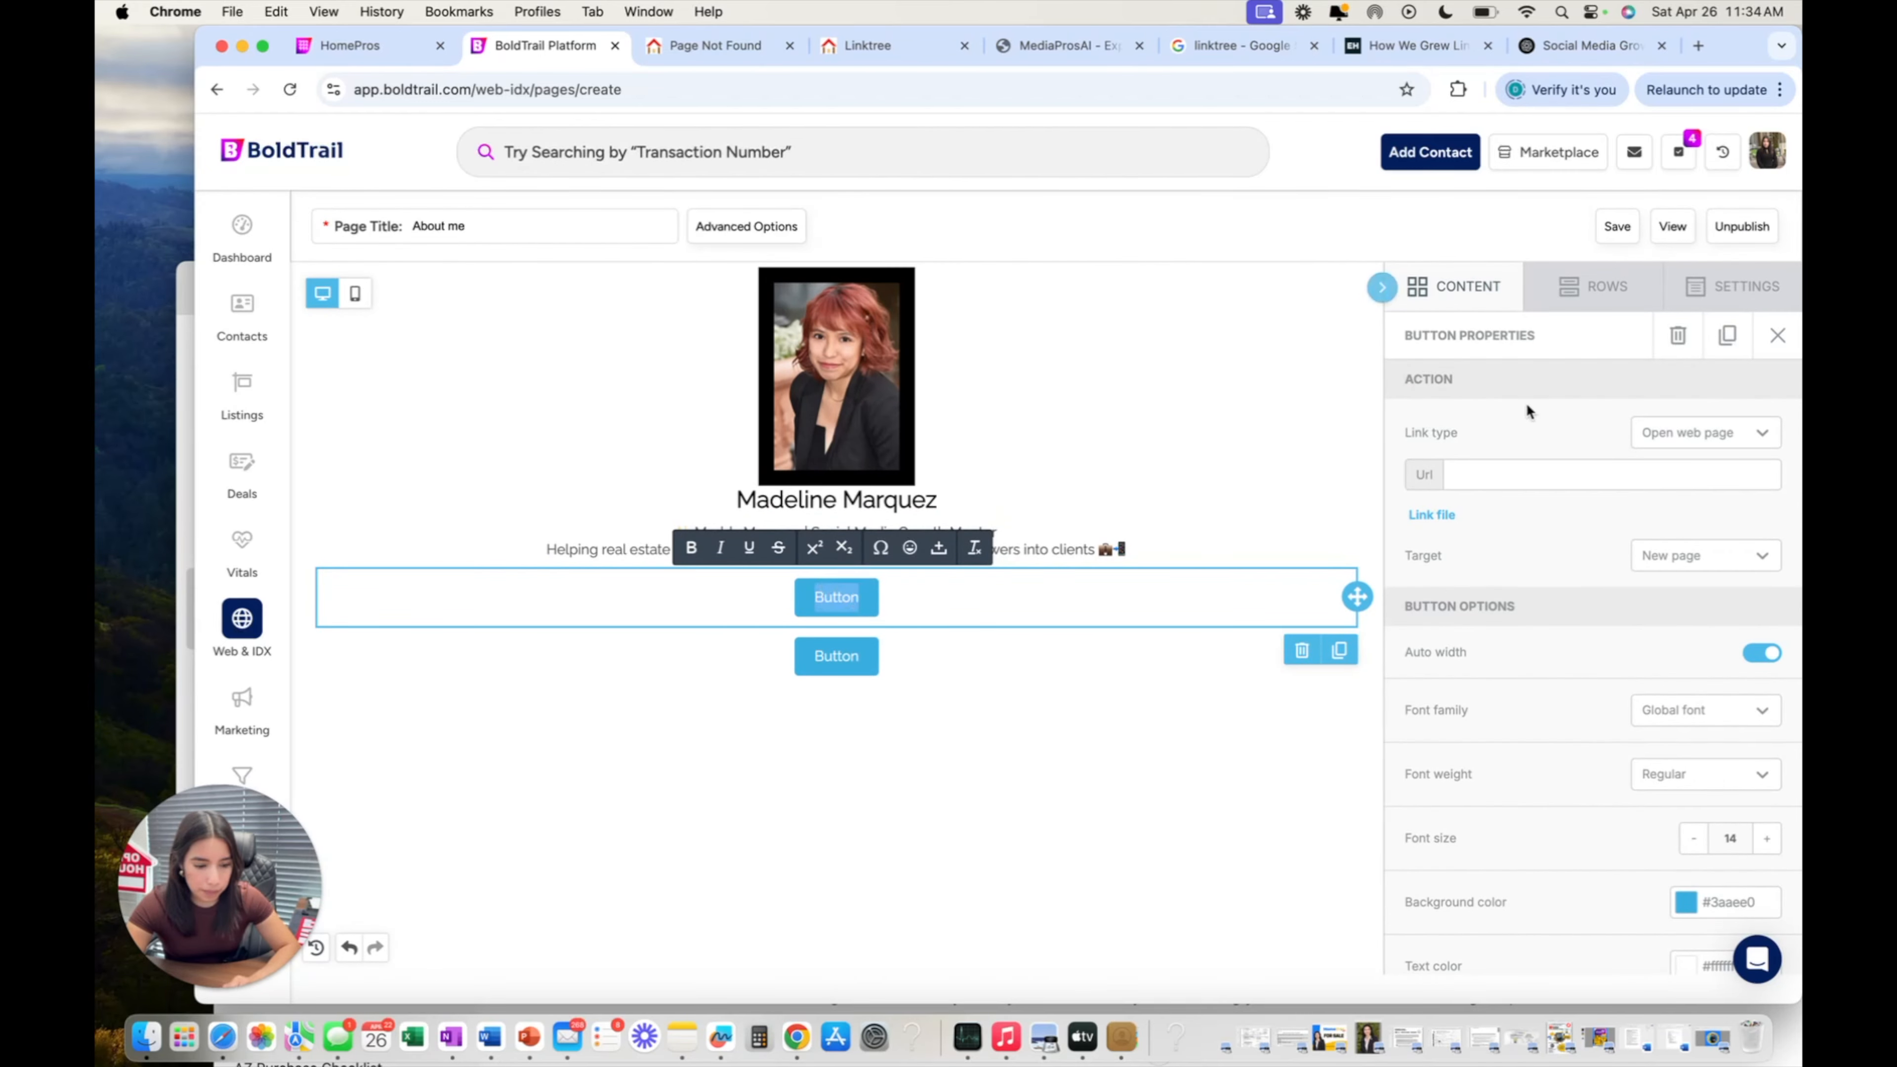
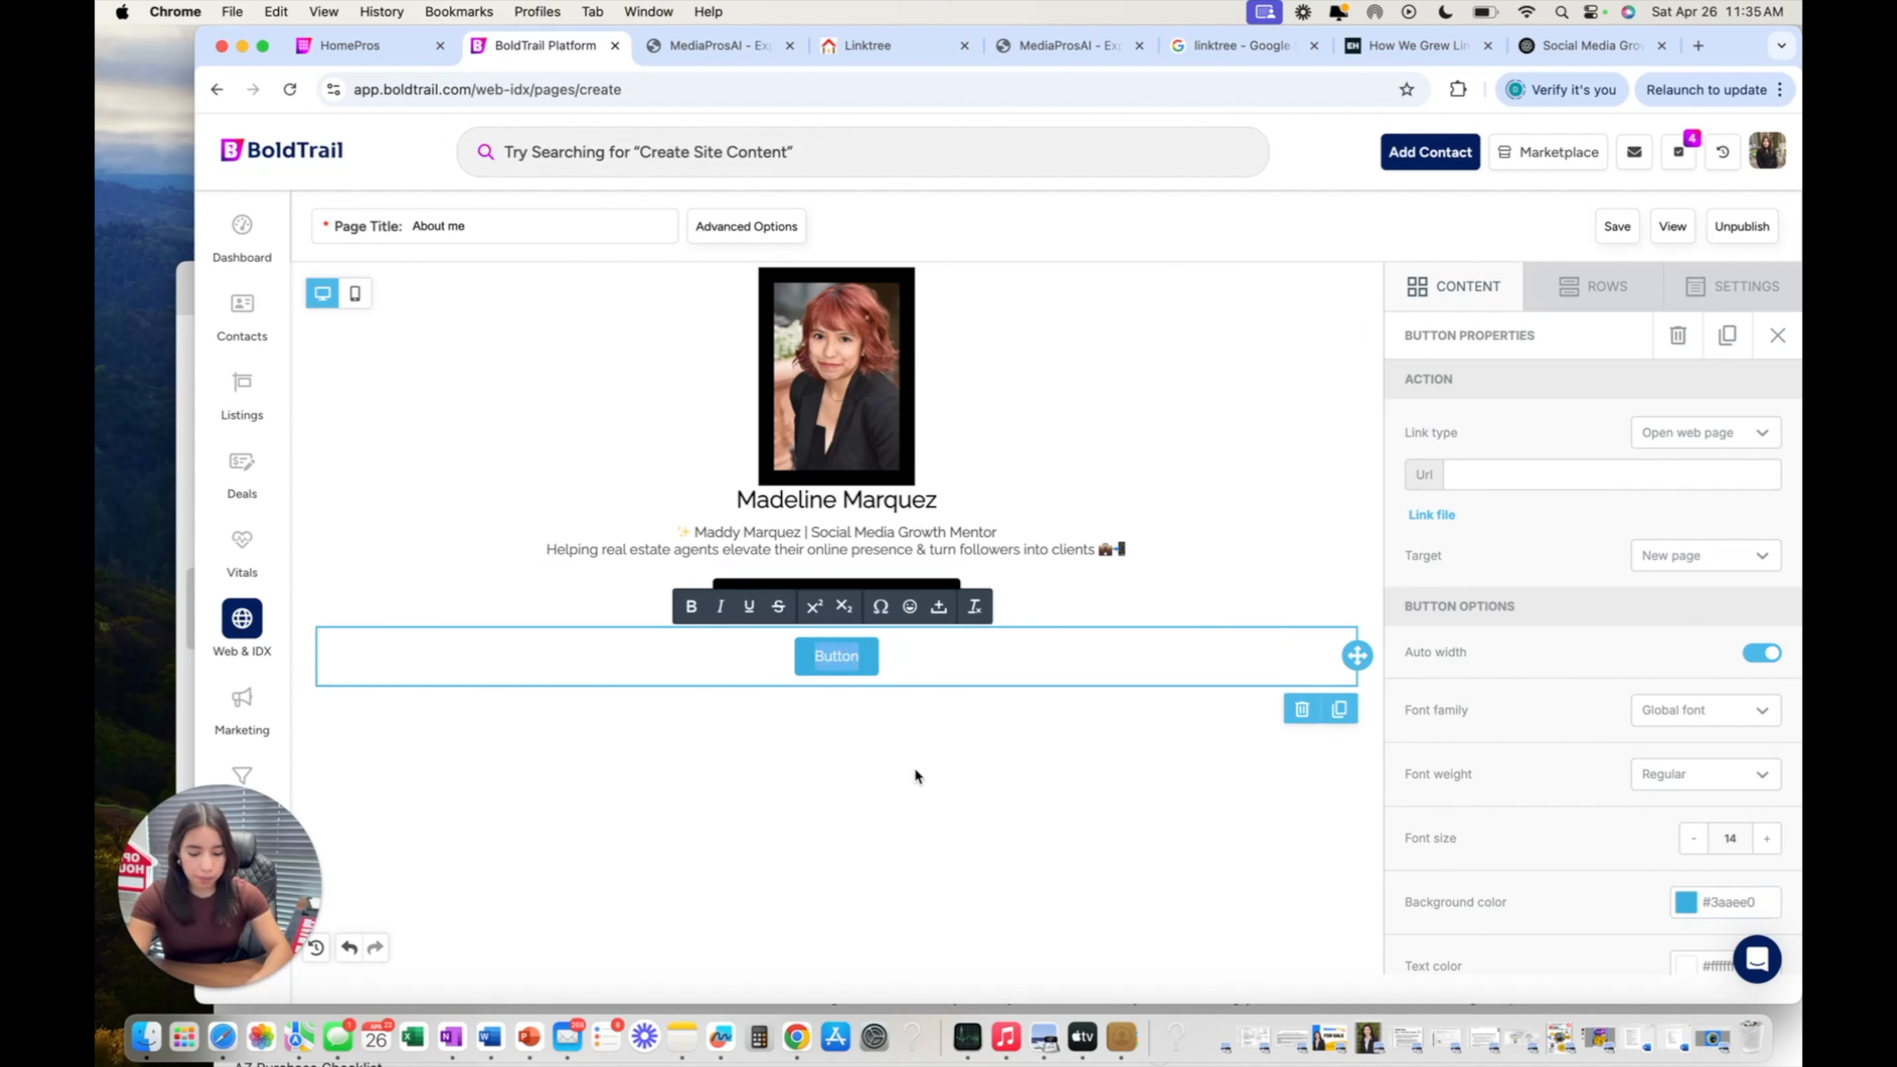
# Replace the new button's placeholder label with 'View Homes', then go to the MediaProsAI site.
pyautogui.press('BackSpace')
pyautogui.write('View Homes')
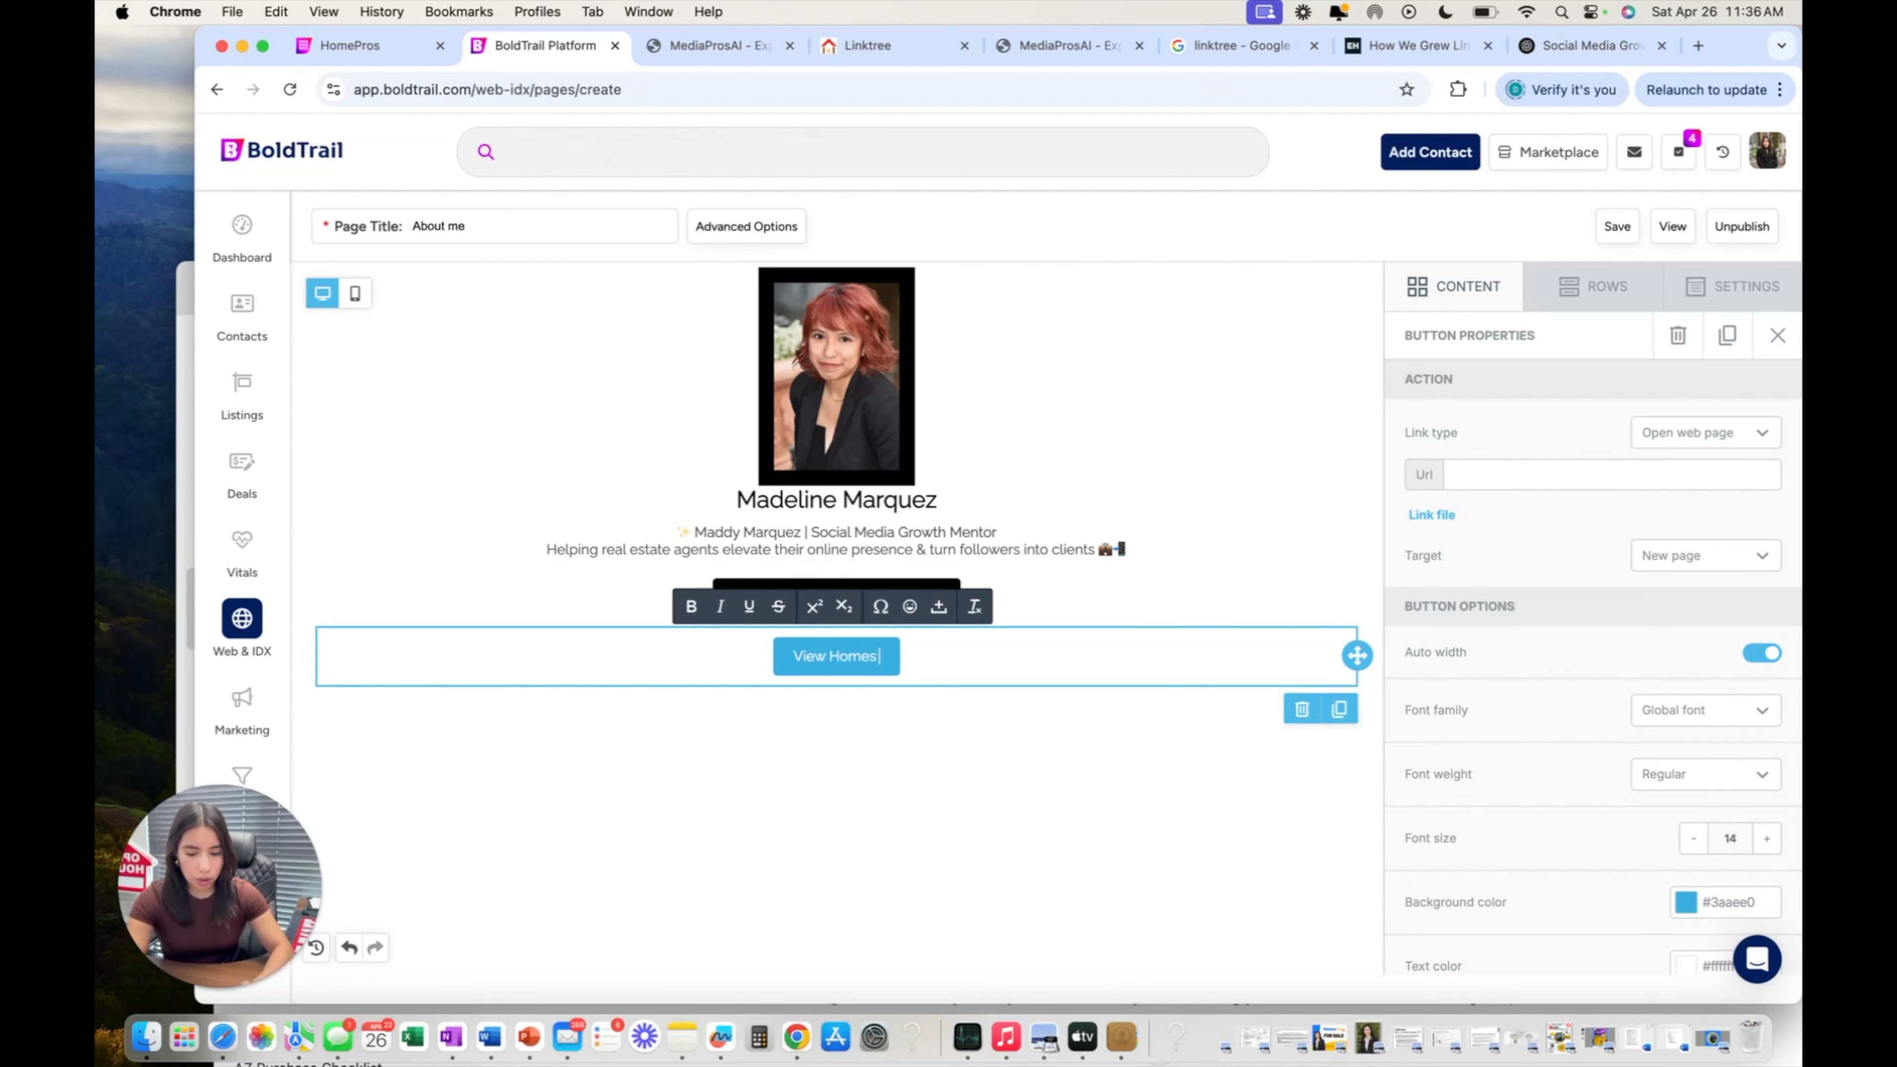
pyautogui.click(724, 51)
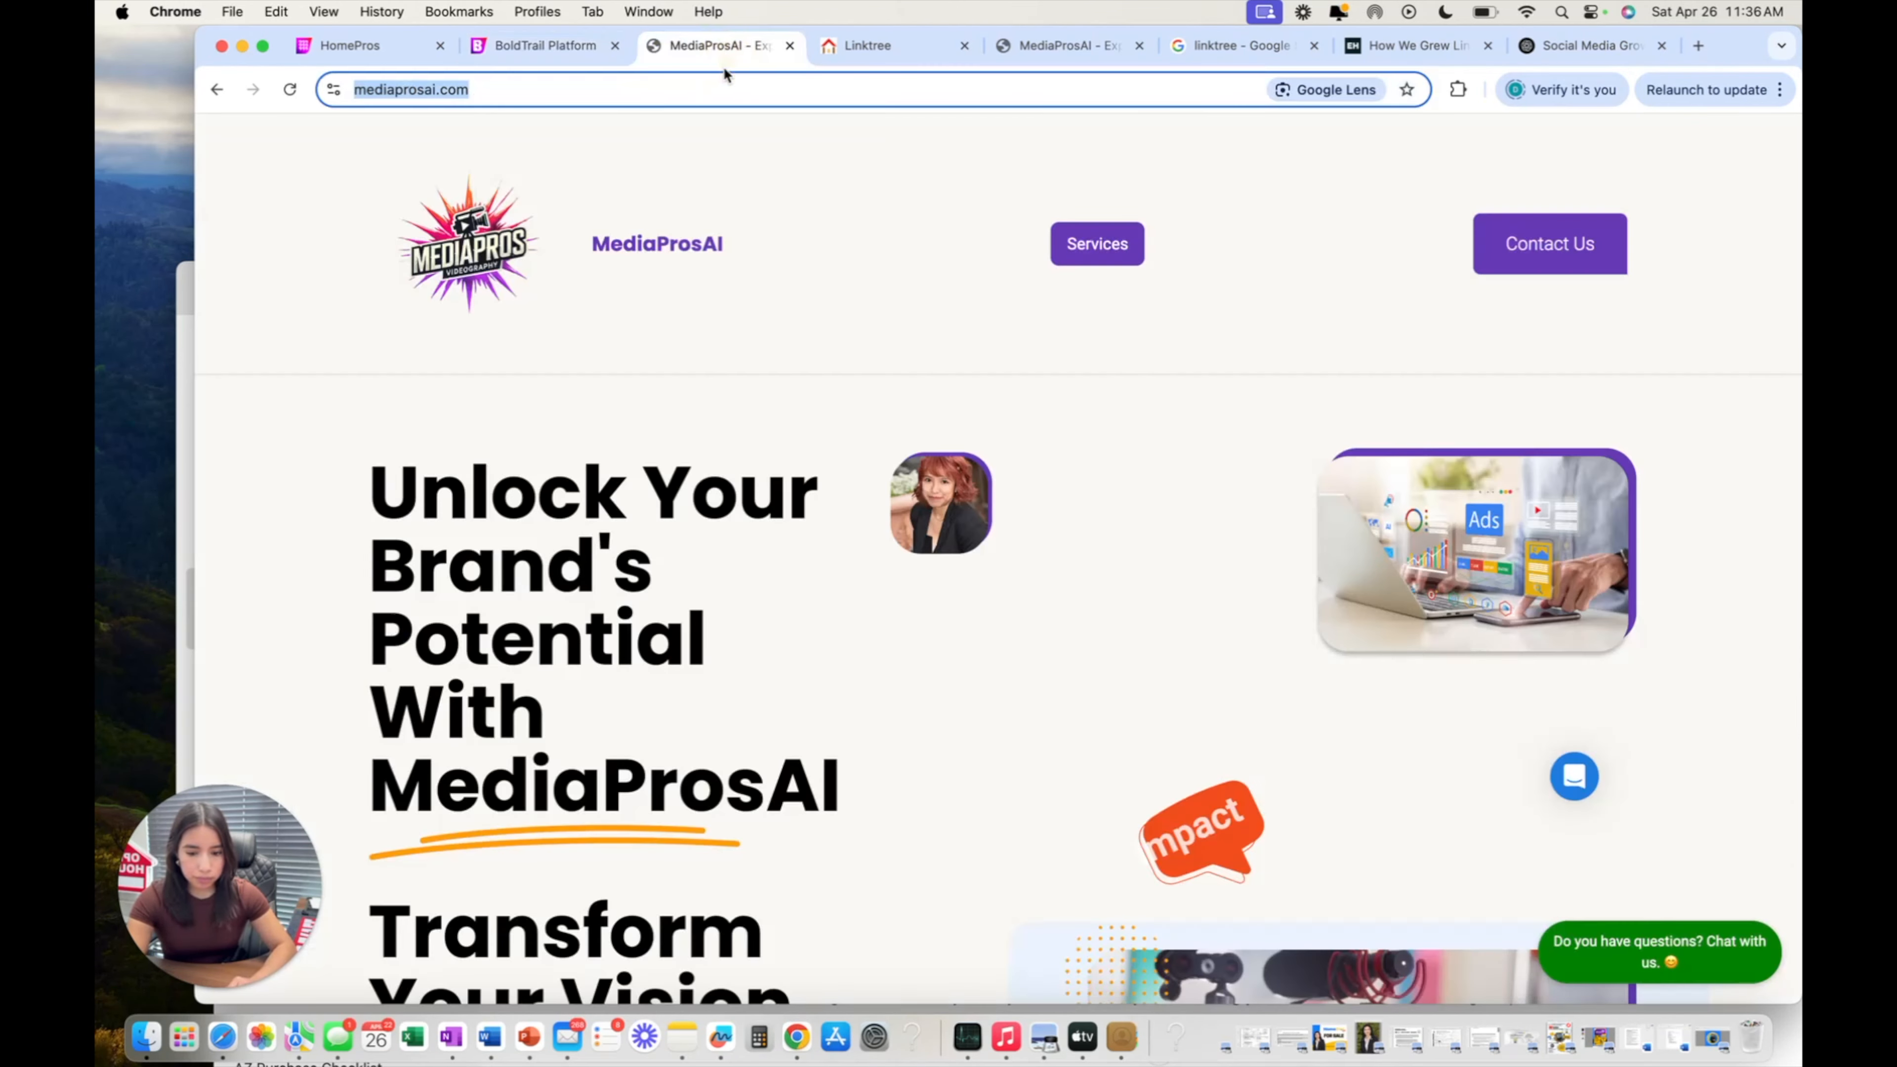
# Load the agent's HomePros Advantage site, close its chat pop-up, and try the city home search.
pyautogui.click(712, 81)
pyautogui.write('dan')
pyautogui.press('Return')
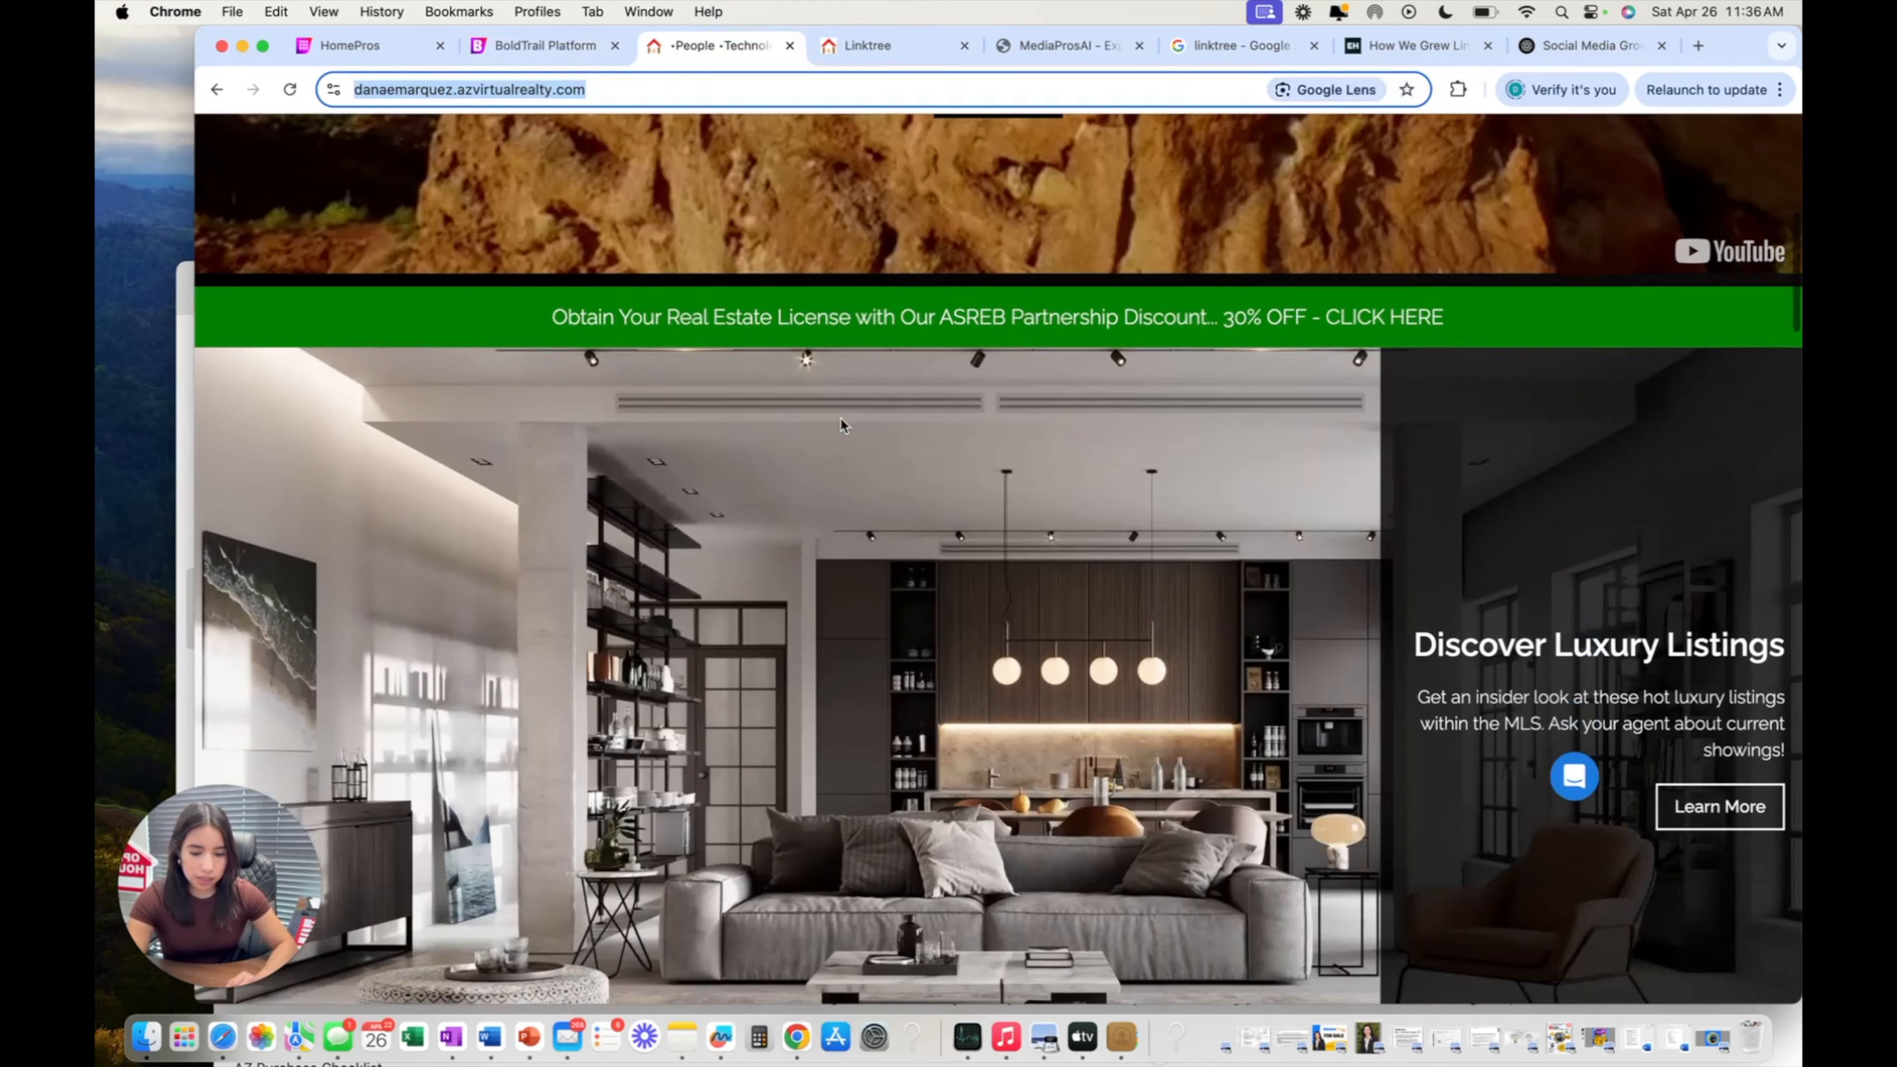
pyautogui.scroll(1, 845, 426)
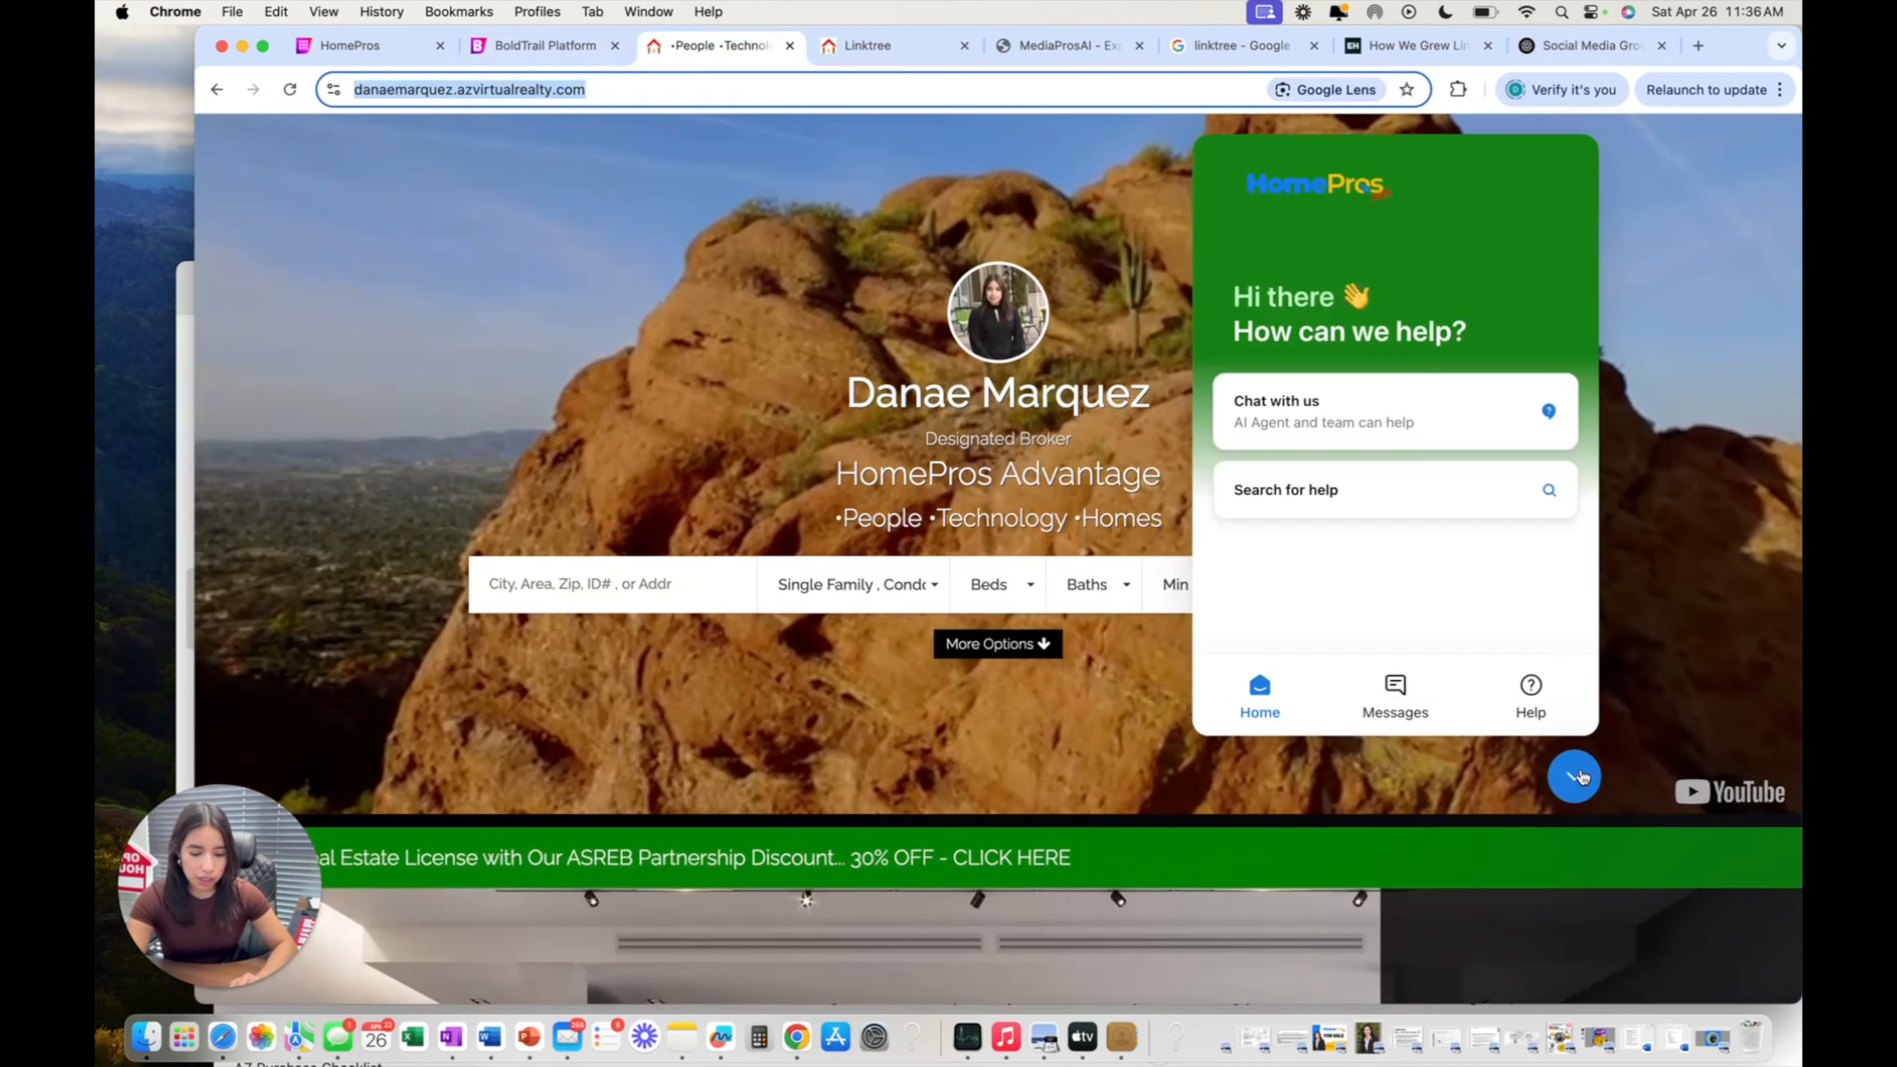
pyautogui.click(1575, 776)
pyautogui.scroll(-4, 1284, 627)
pyautogui.scroll(-20, 1280, 618)
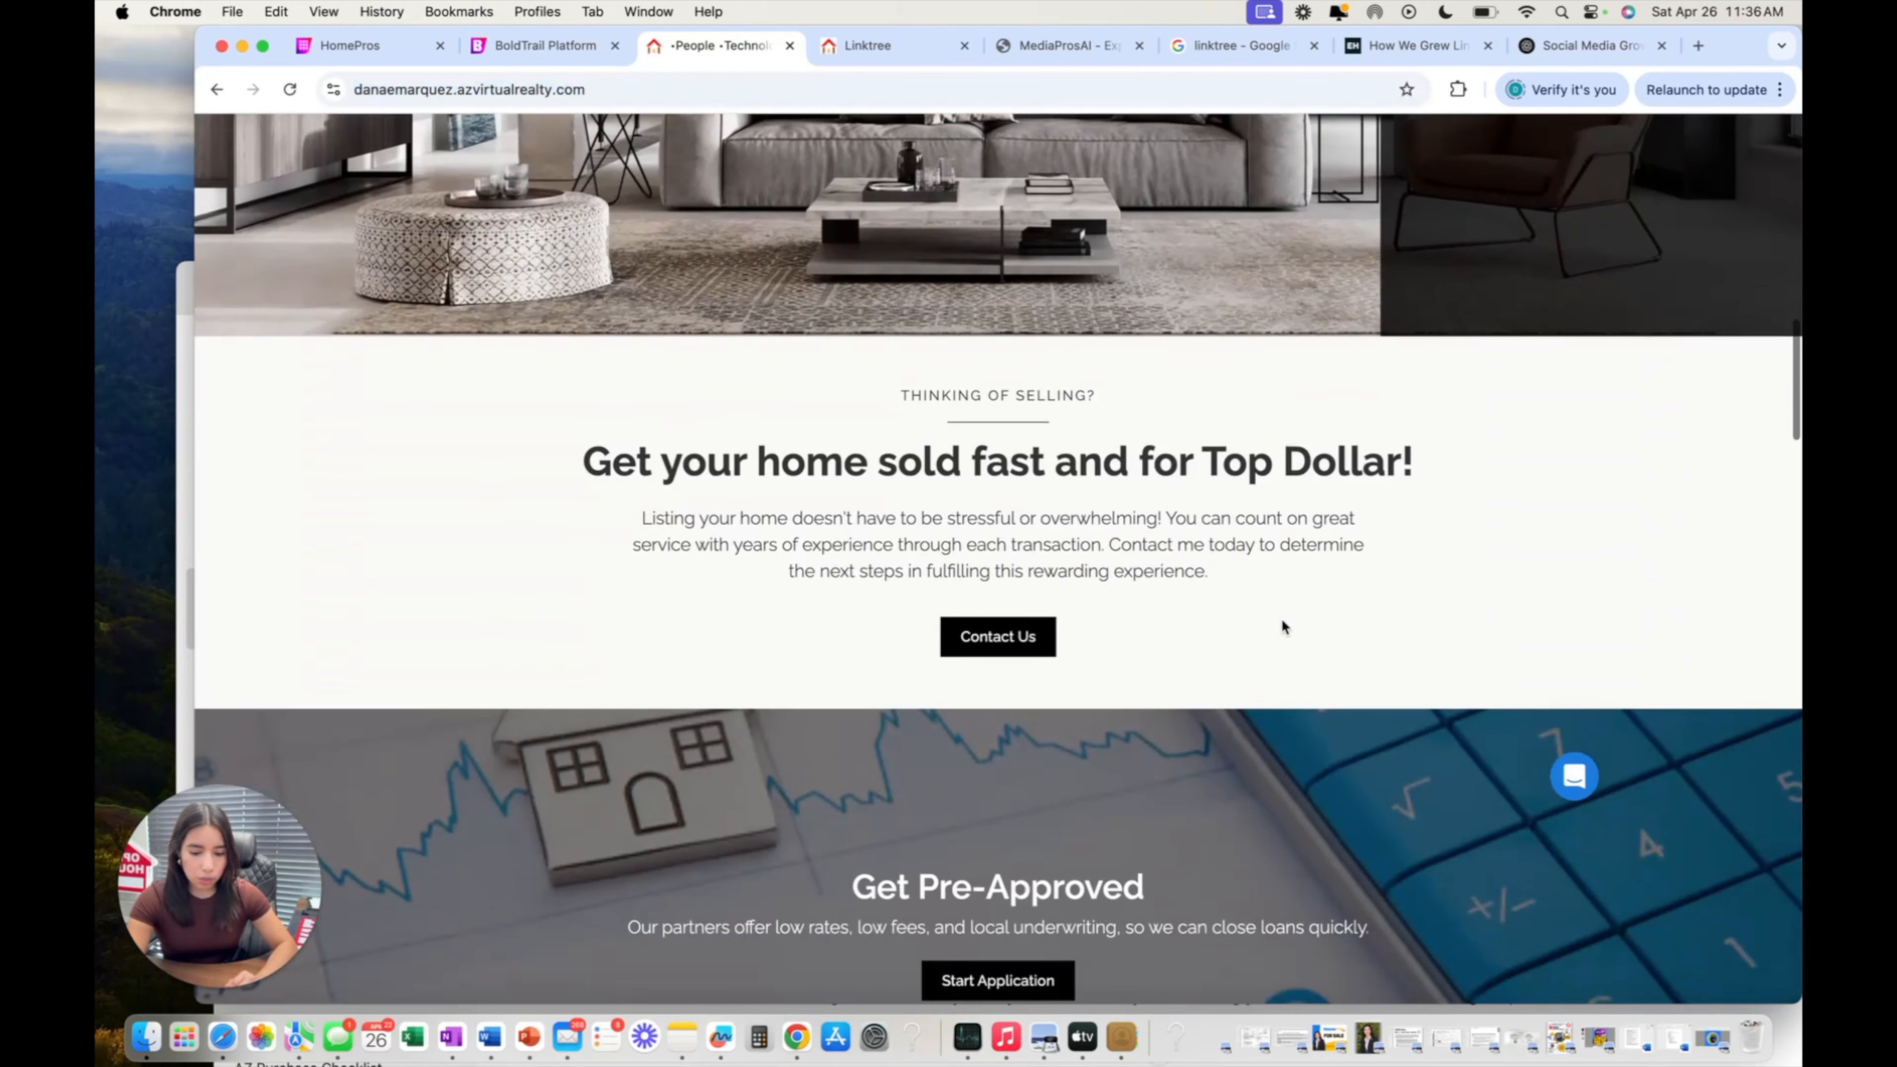
pyautogui.scroll(-10, 1282, 624)
pyautogui.scroll(20, 1281, 624)
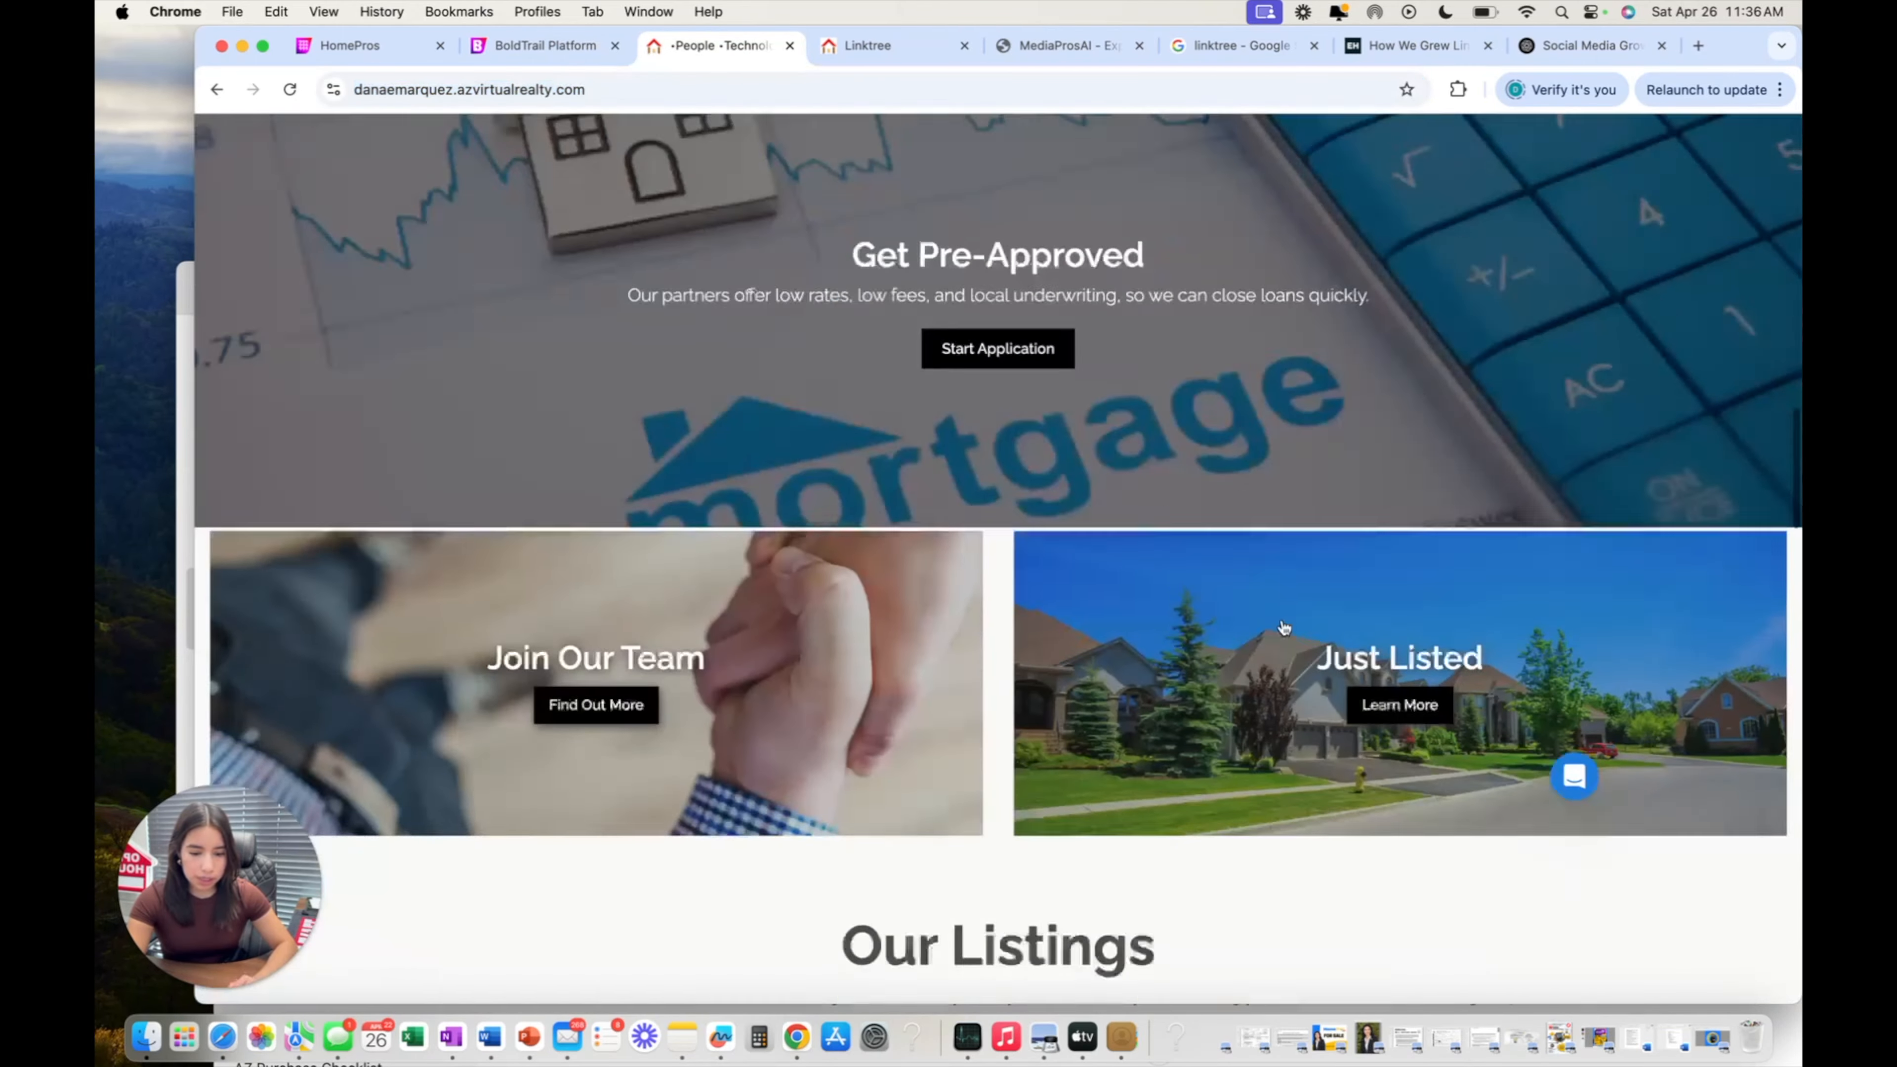
pyautogui.scroll(3, 1283, 626)
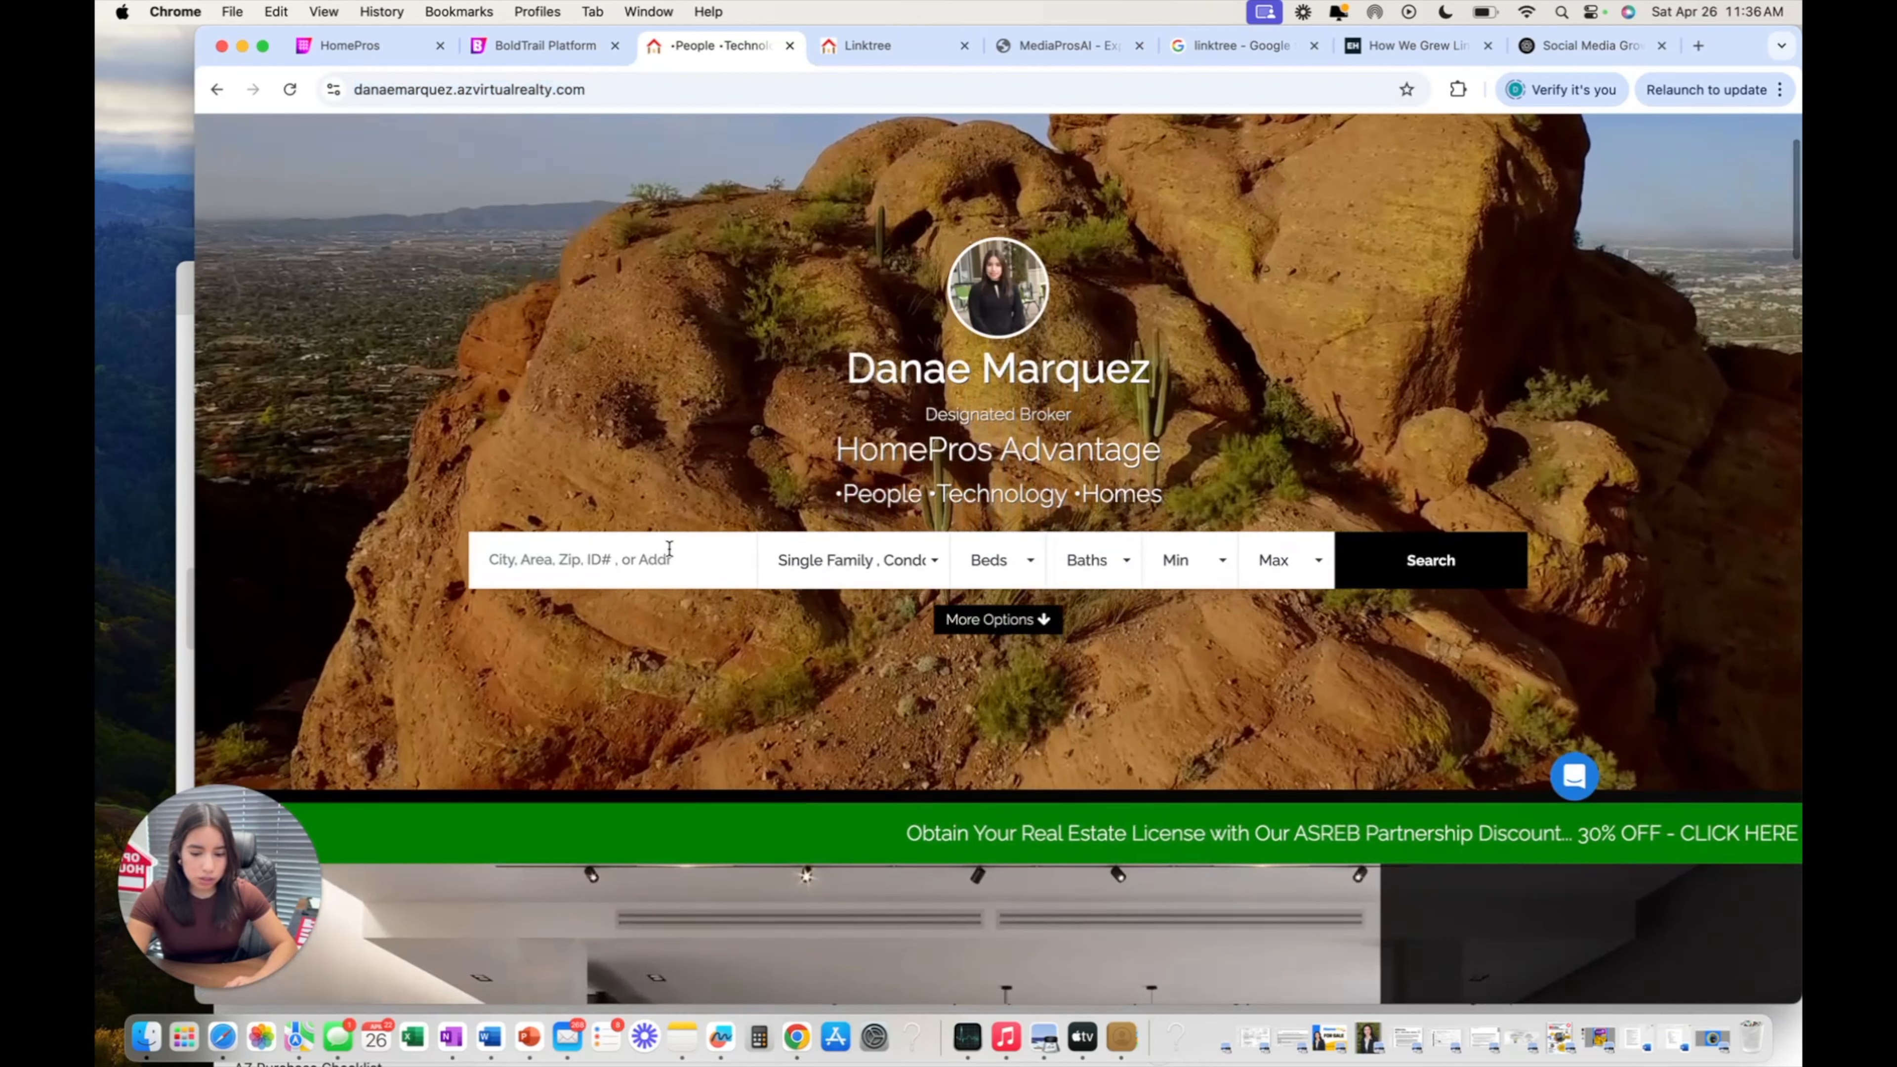
pyautogui.click(661, 557)
pyautogui.click(532, 47)
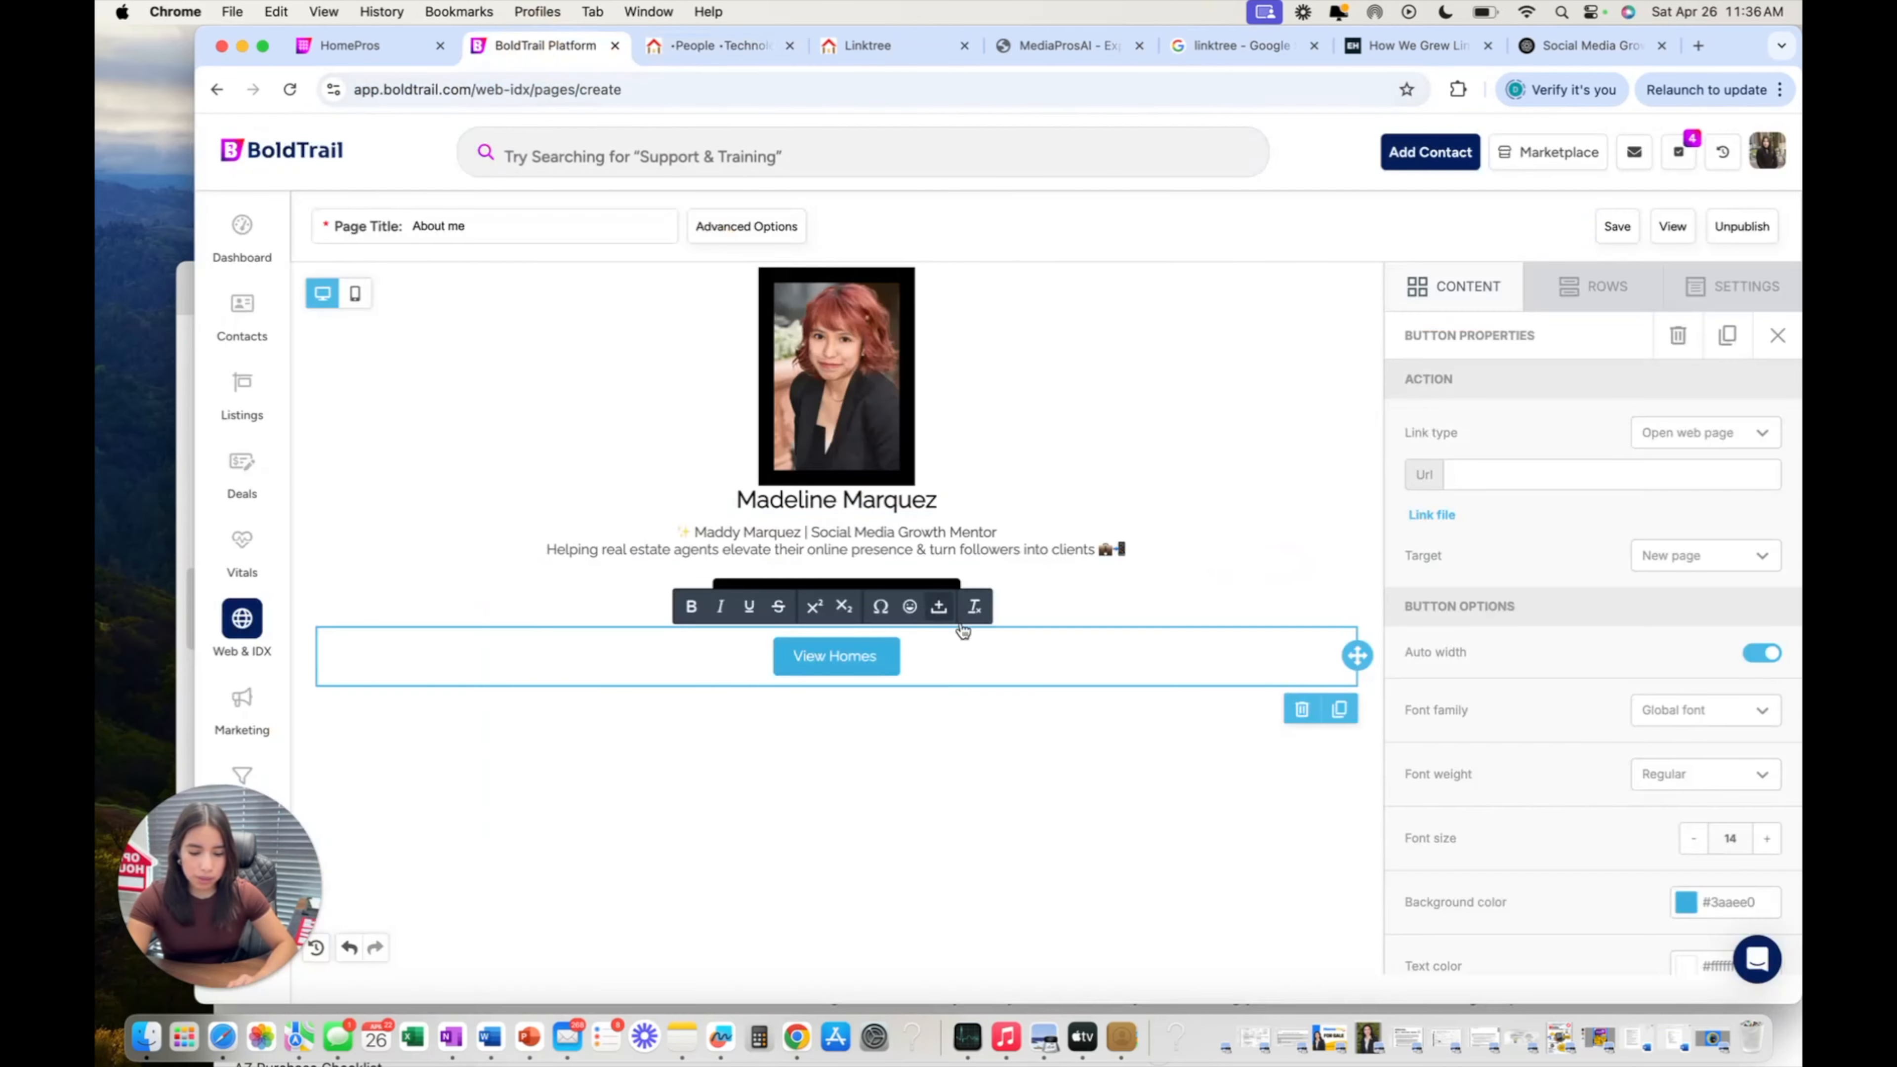
# Paste the copied web address into the View Homes button's Url field.
pyautogui.click(1567, 473)
pyautogui.rightClick(1569, 473)
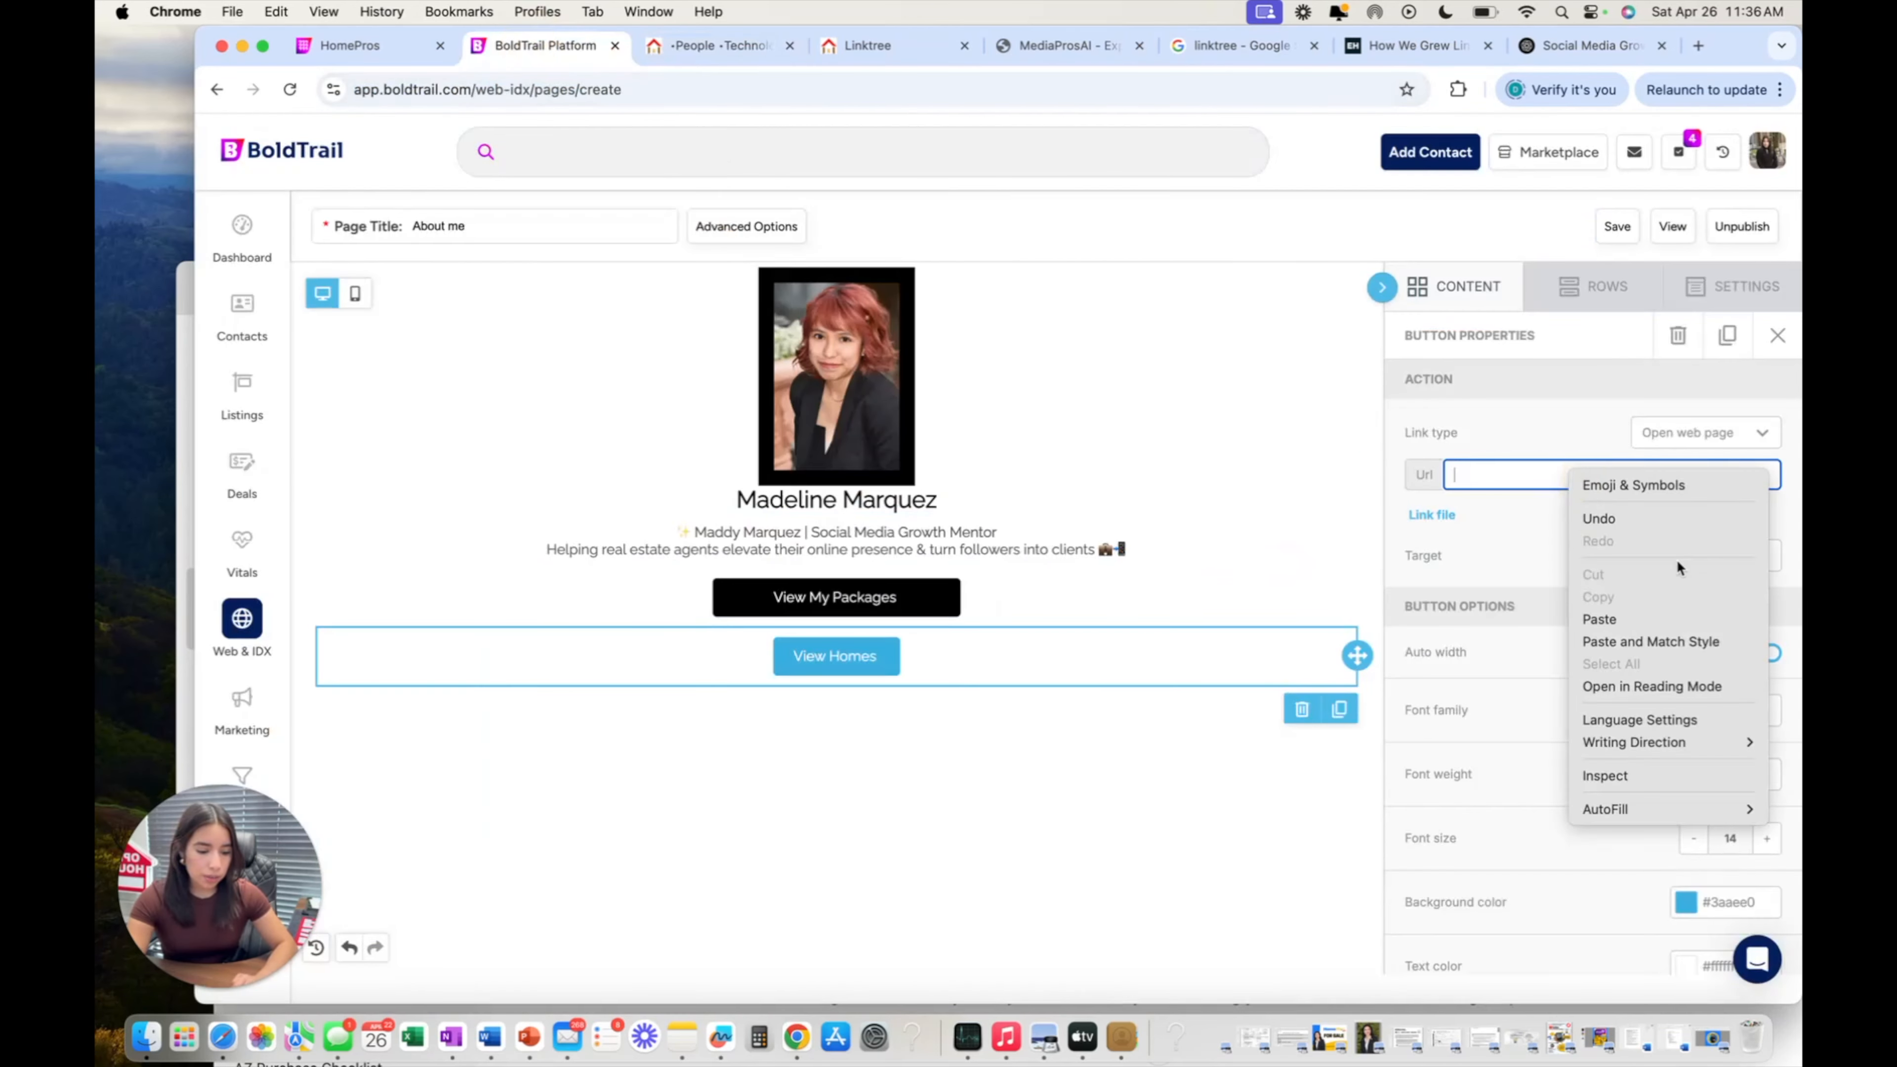
pyautogui.click(1685, 619)
# Set the button's right and left content padding to 60.
pyautogui.scroll(-5, 1532, 503)
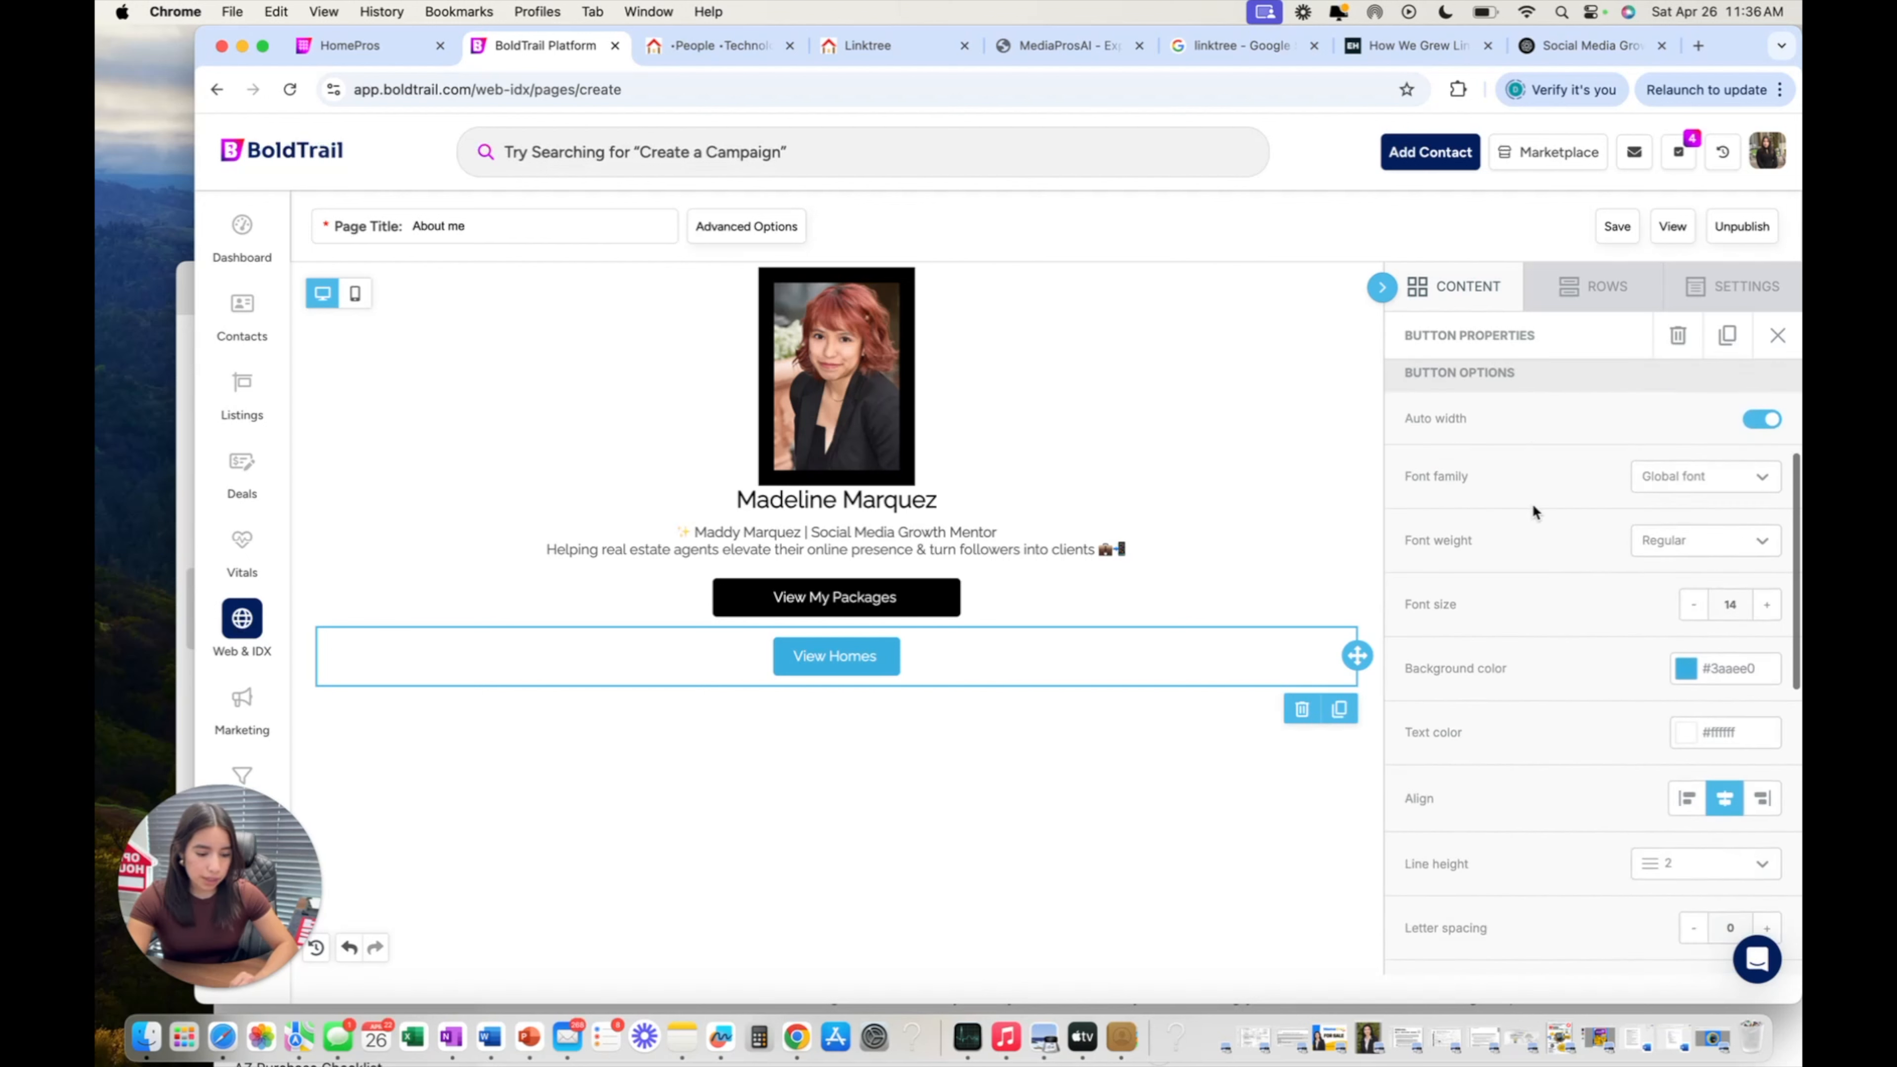
pyautogui.scroll(-6, 1533, 503)
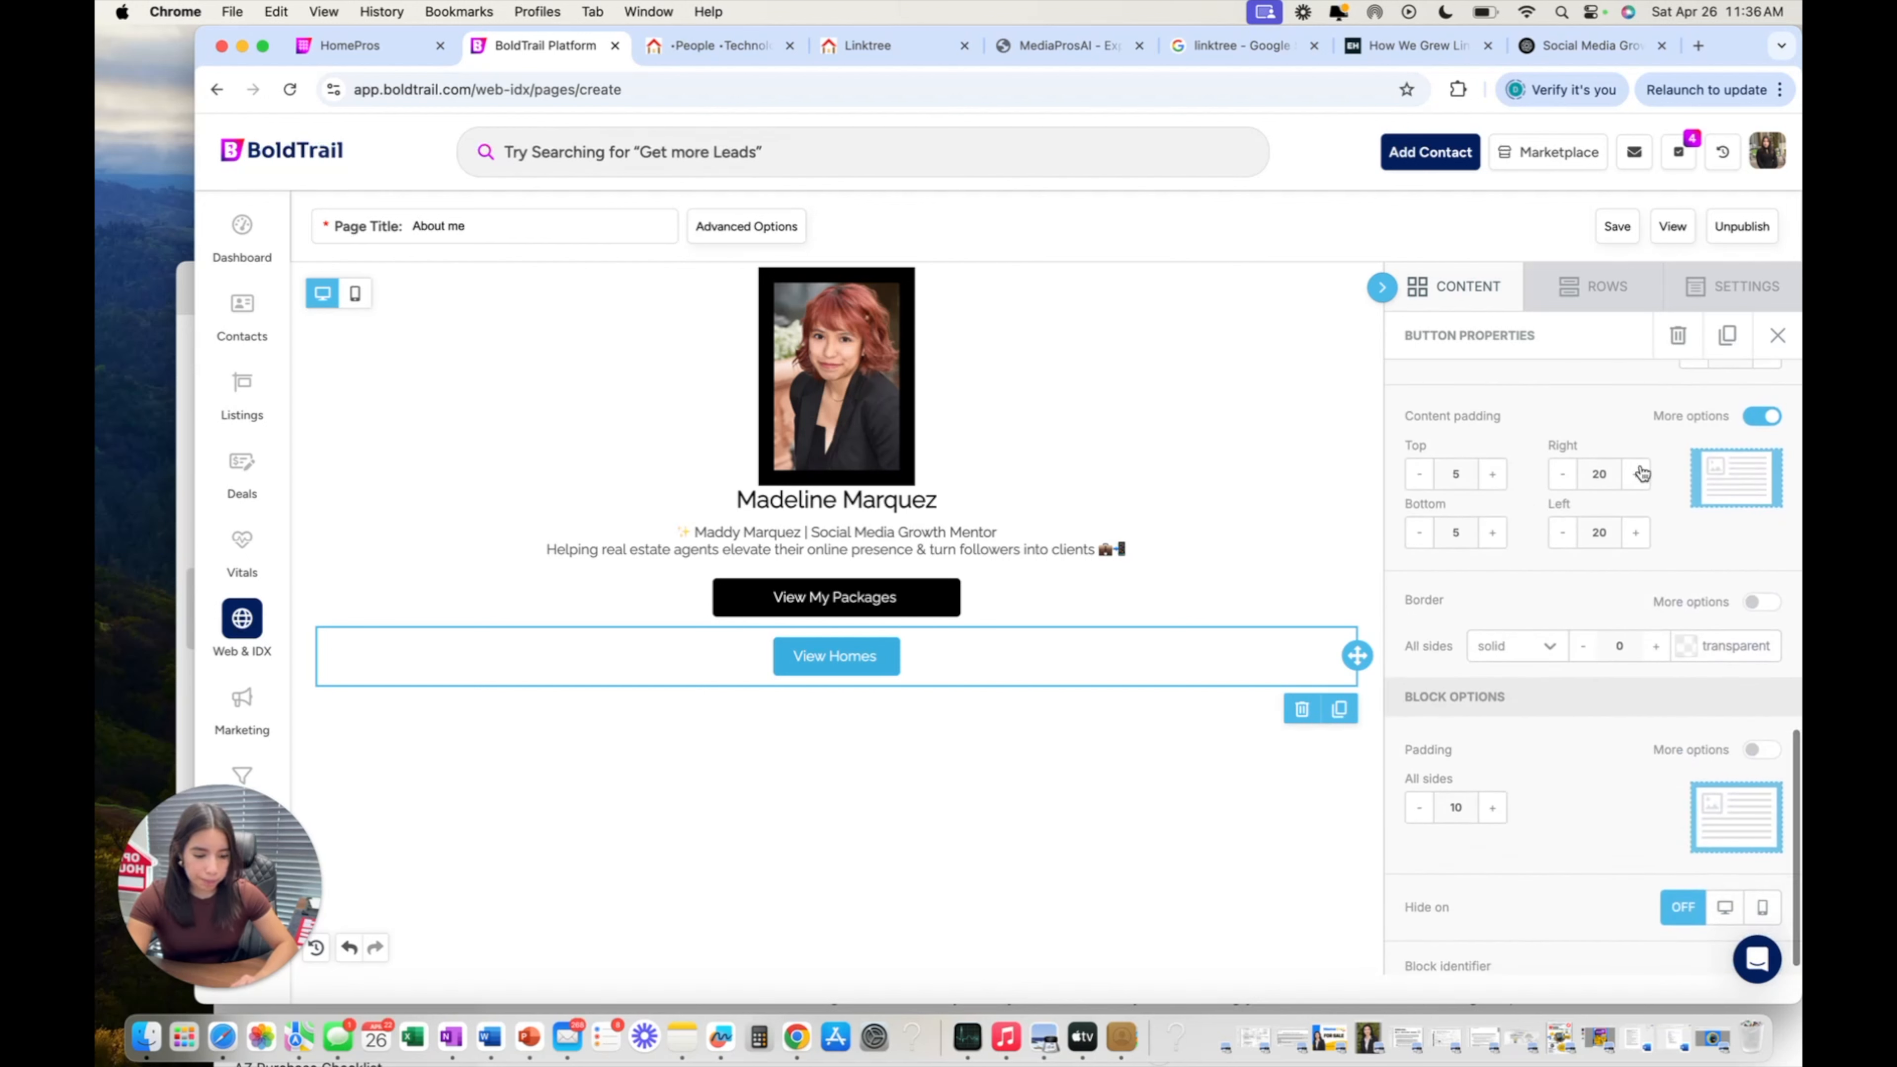
pyautogui.click(1640, 474)
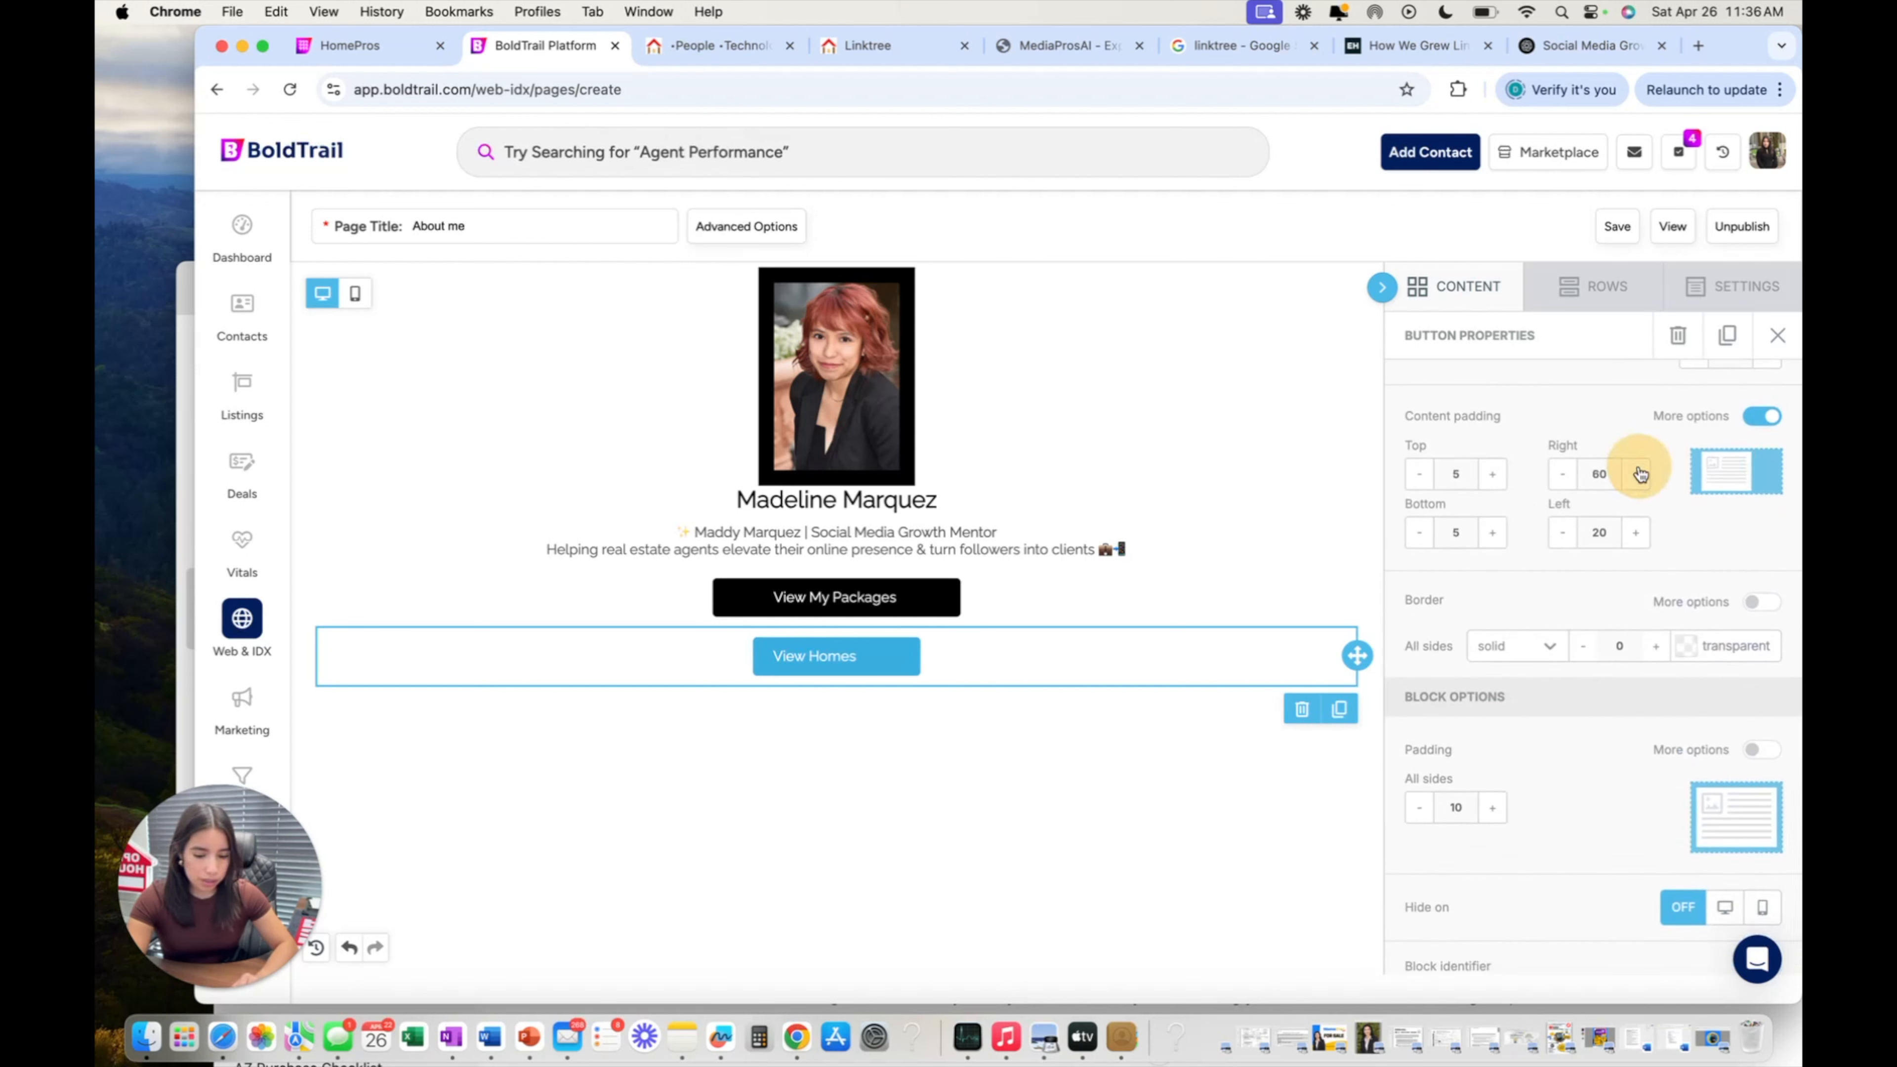
pyautogui.click(1638, 535)
pyautogui.click(1638, 535)
pyautogui.click(1638, 535)
pyautogui.click(1638, 535)
pyautogui.click(1638, 535)
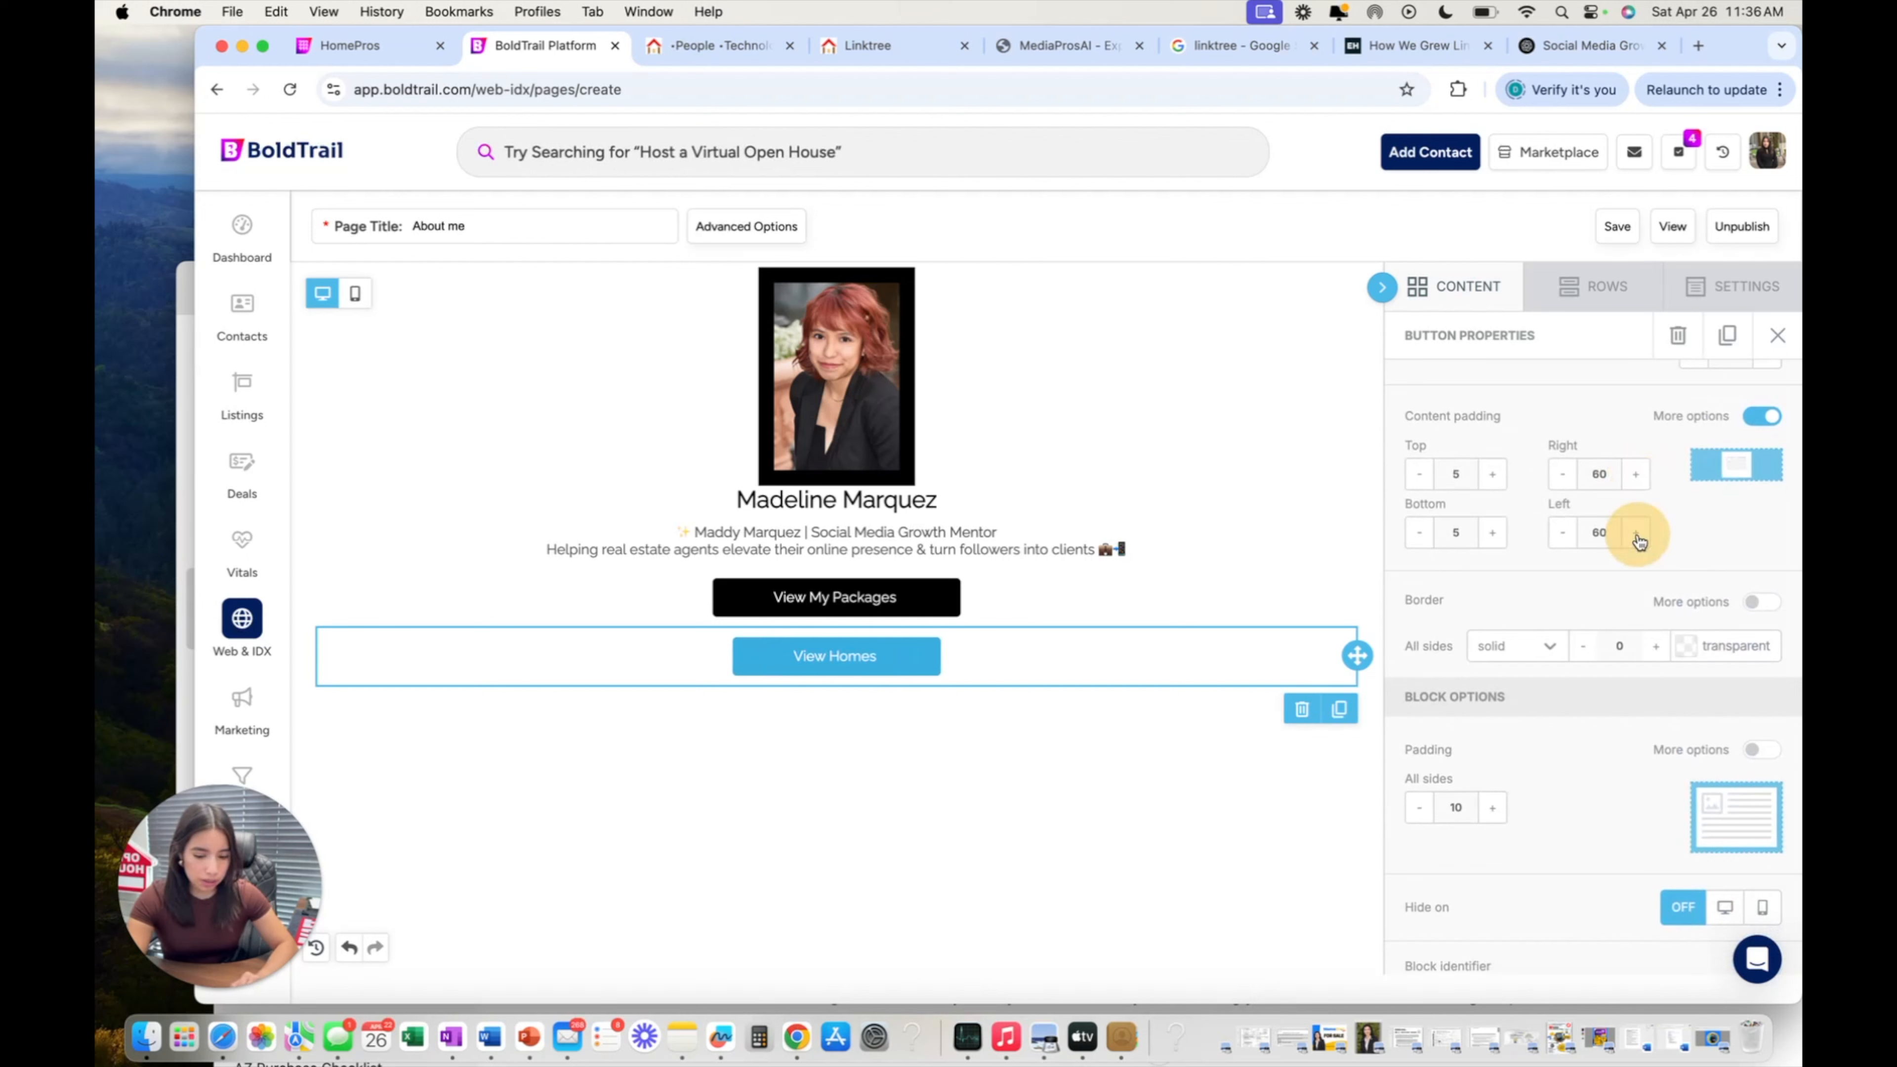
# Adjust the button's top padding and leave it at 5.
pyautogui.scroll(-1, 1639, 490)
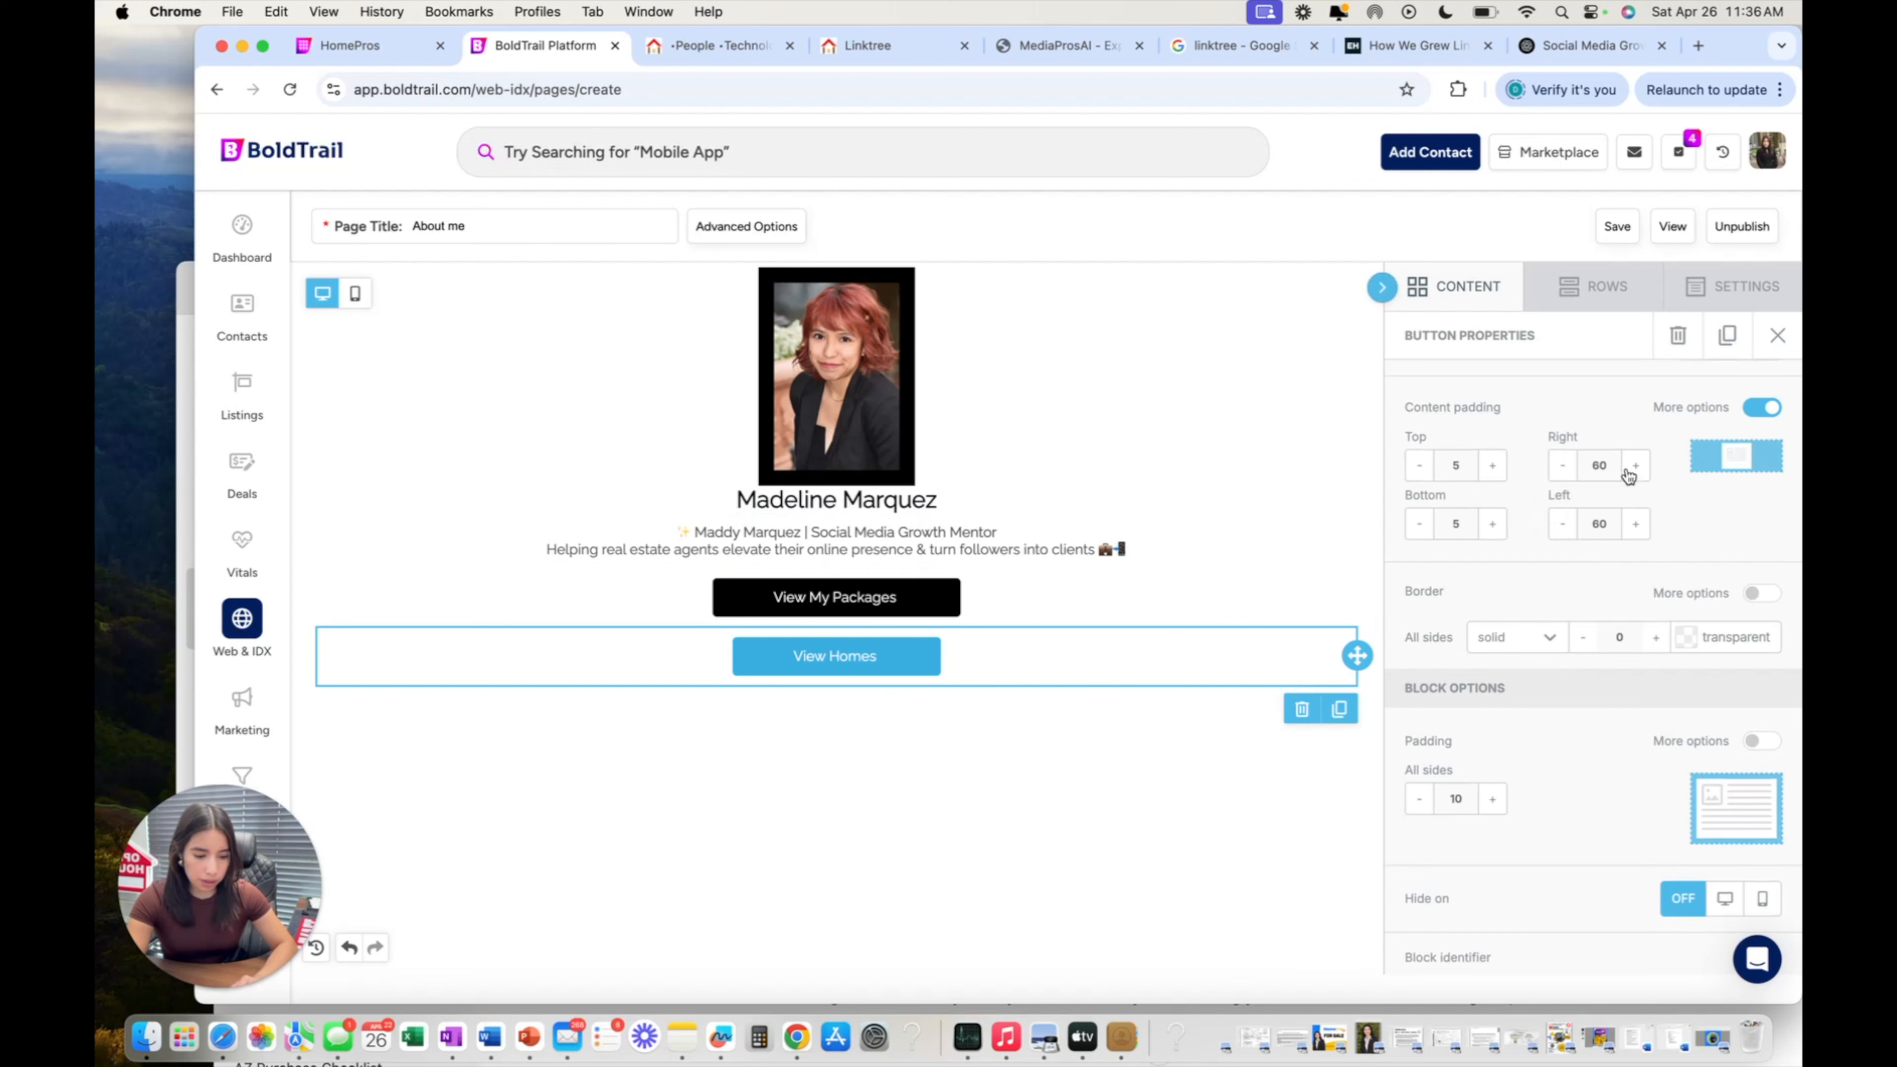
pyautogui.scroll(-1, 1617, 453)
pyautogui.click(1490, 459)
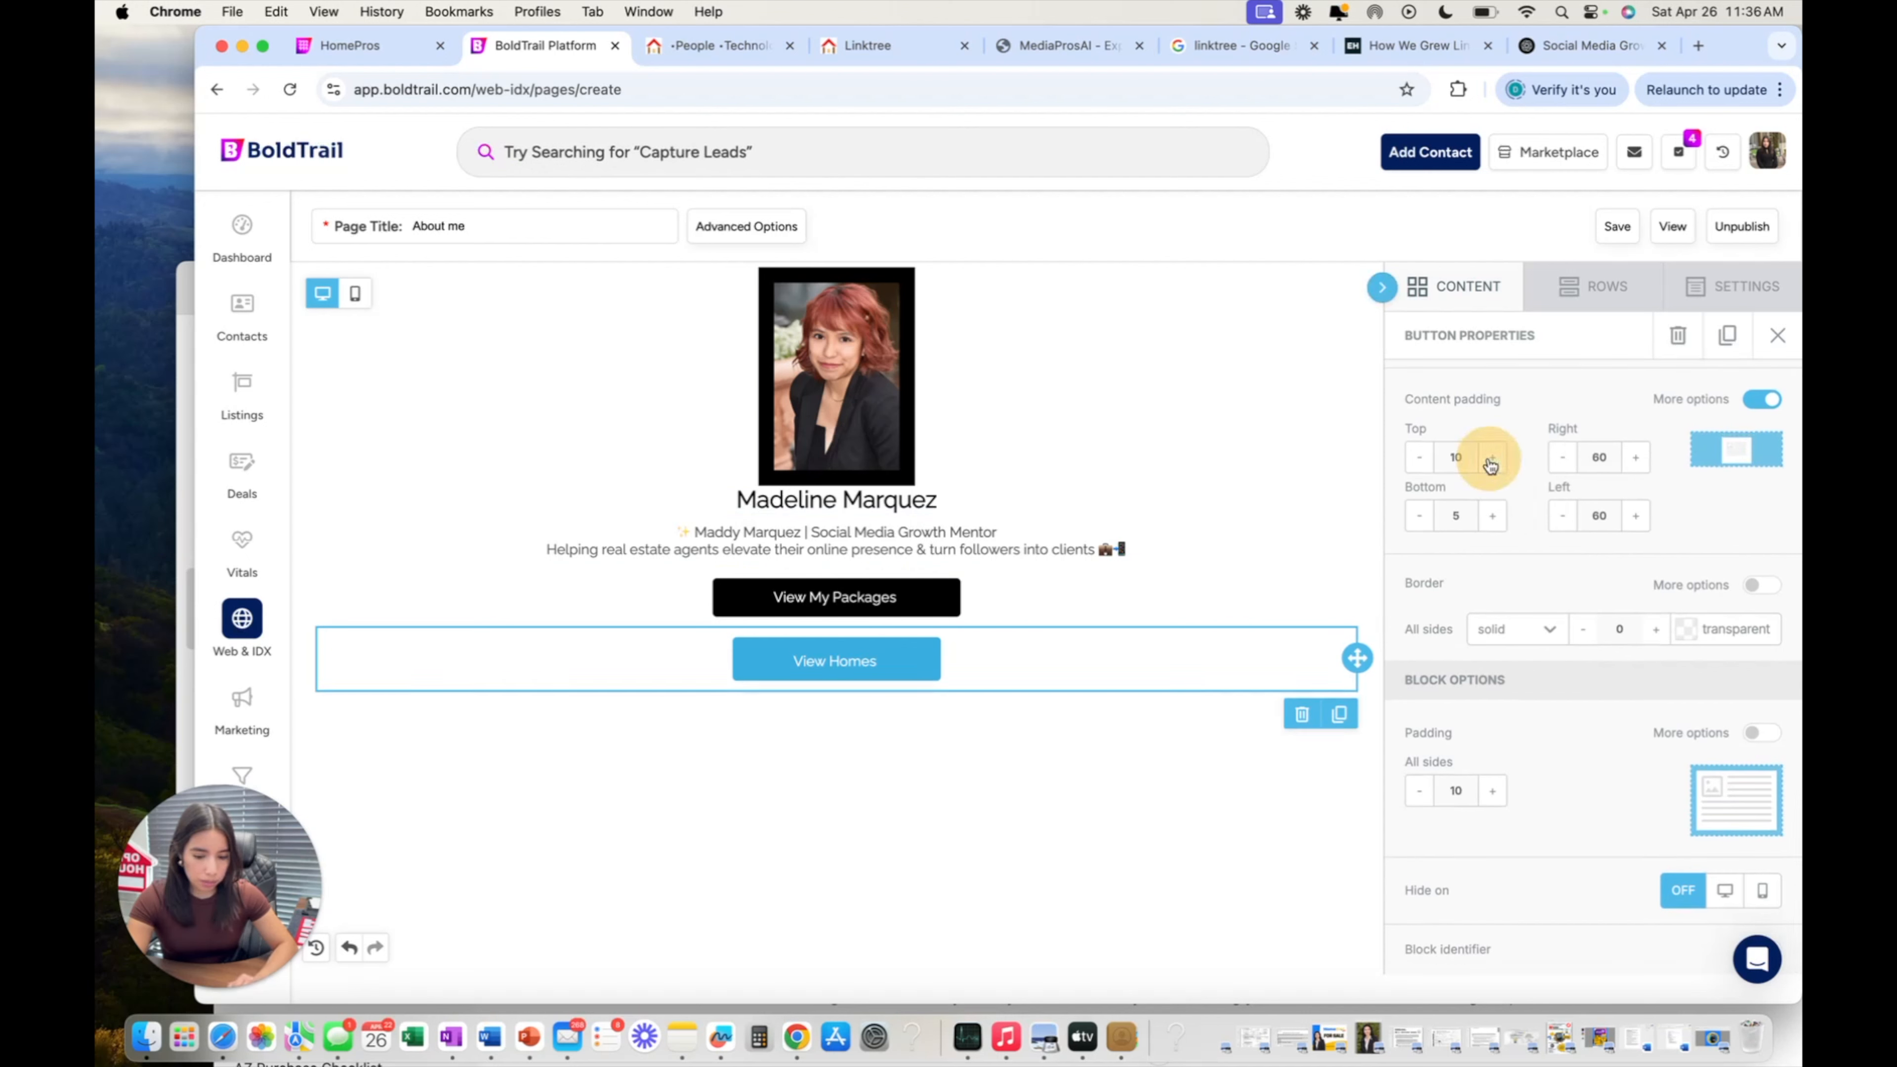
pyautogui.click(1490, 459)
pyautogui.click(1491, 459)
pyautogui.click(1427, 463)
pyautogui.click(1427, 463)
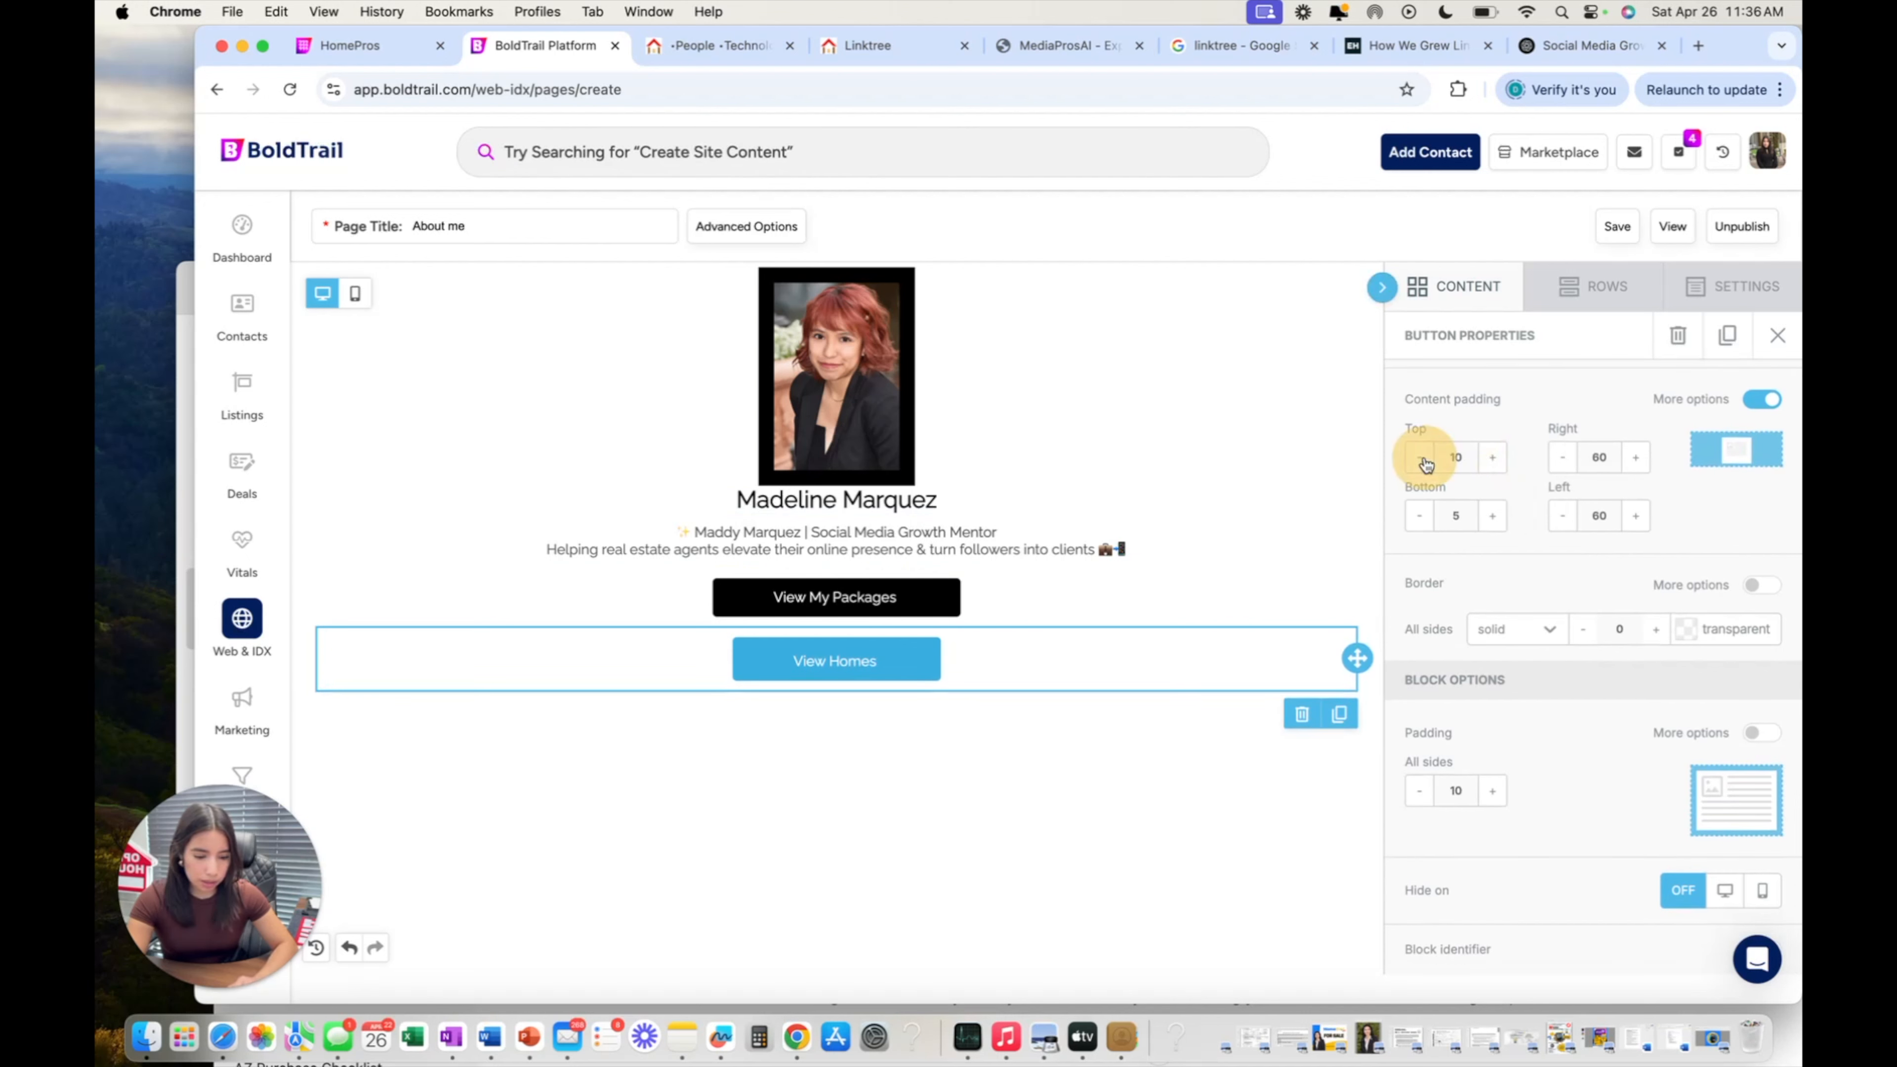
pyautogui.click(1426, 464)
pyautogui.click(1426, 464)
pyautogui.click(1491, 457)
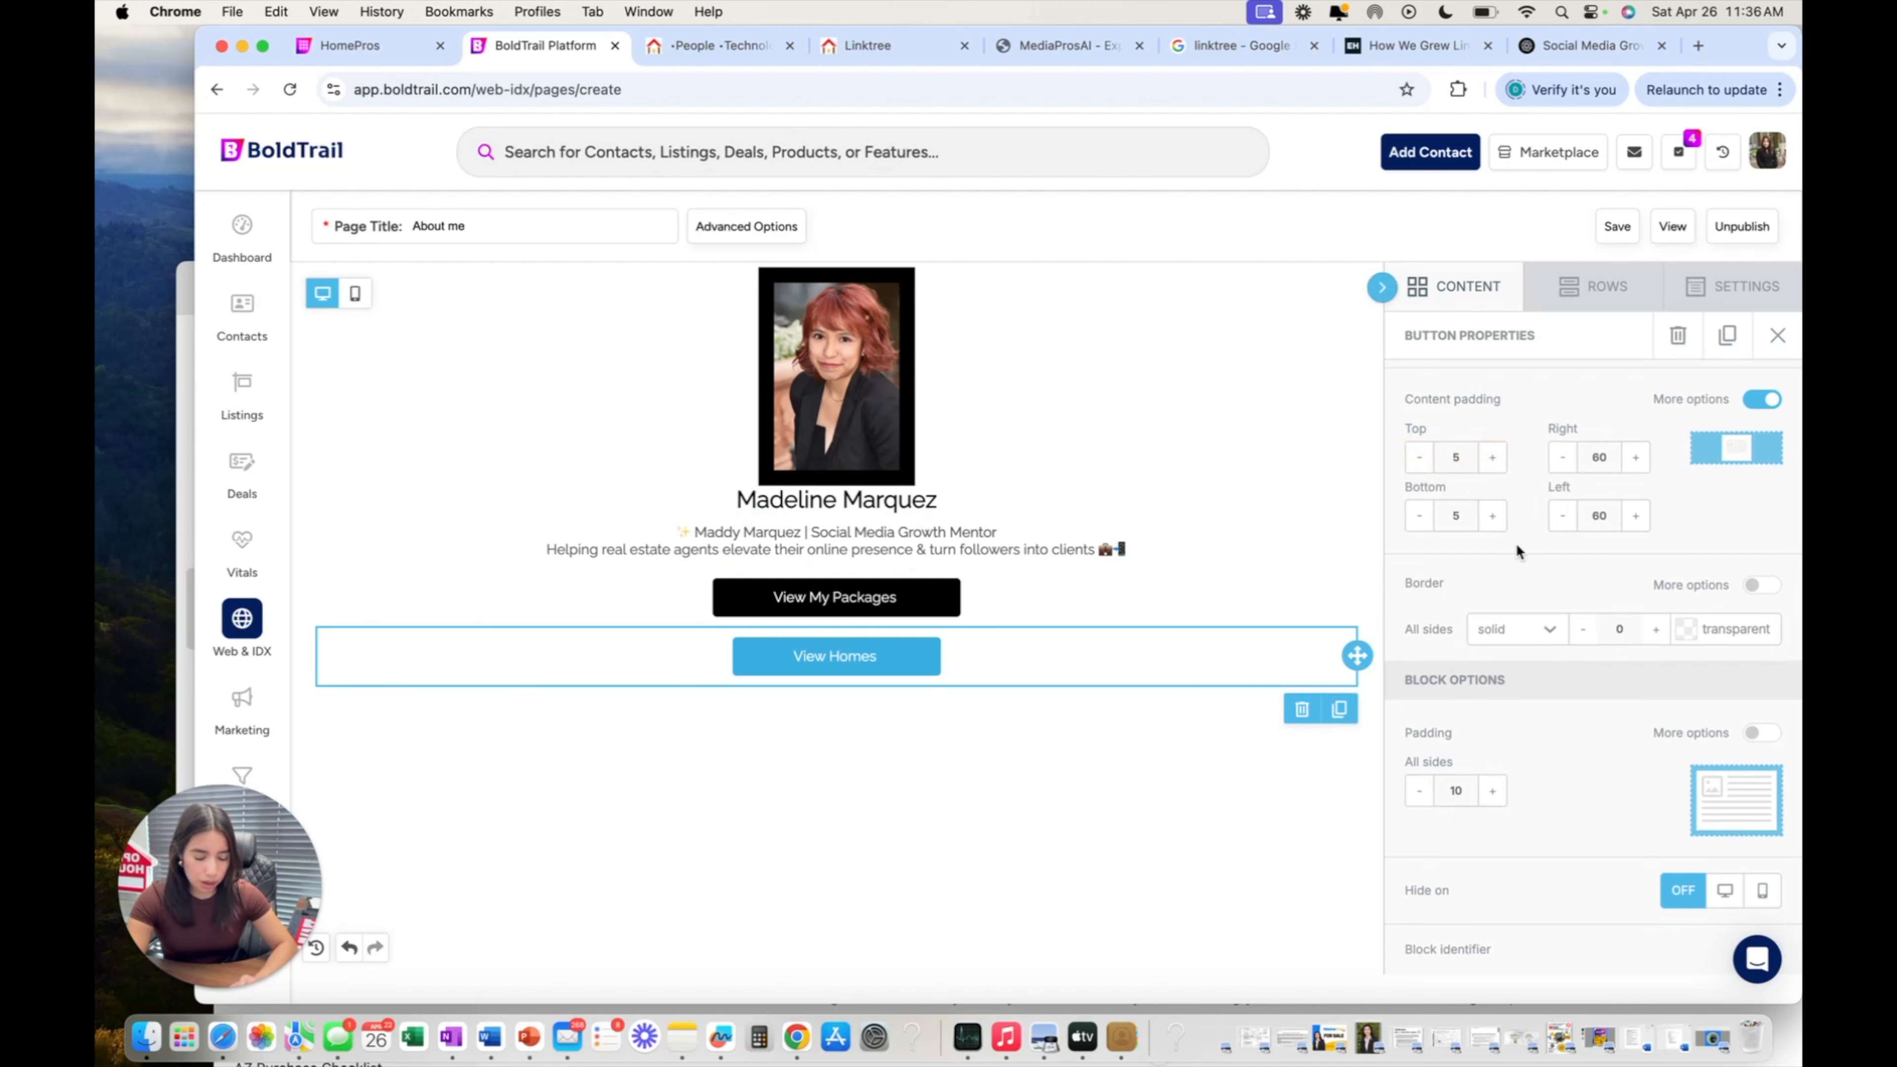
pyautogui.scroll(-1, 1516, 543)
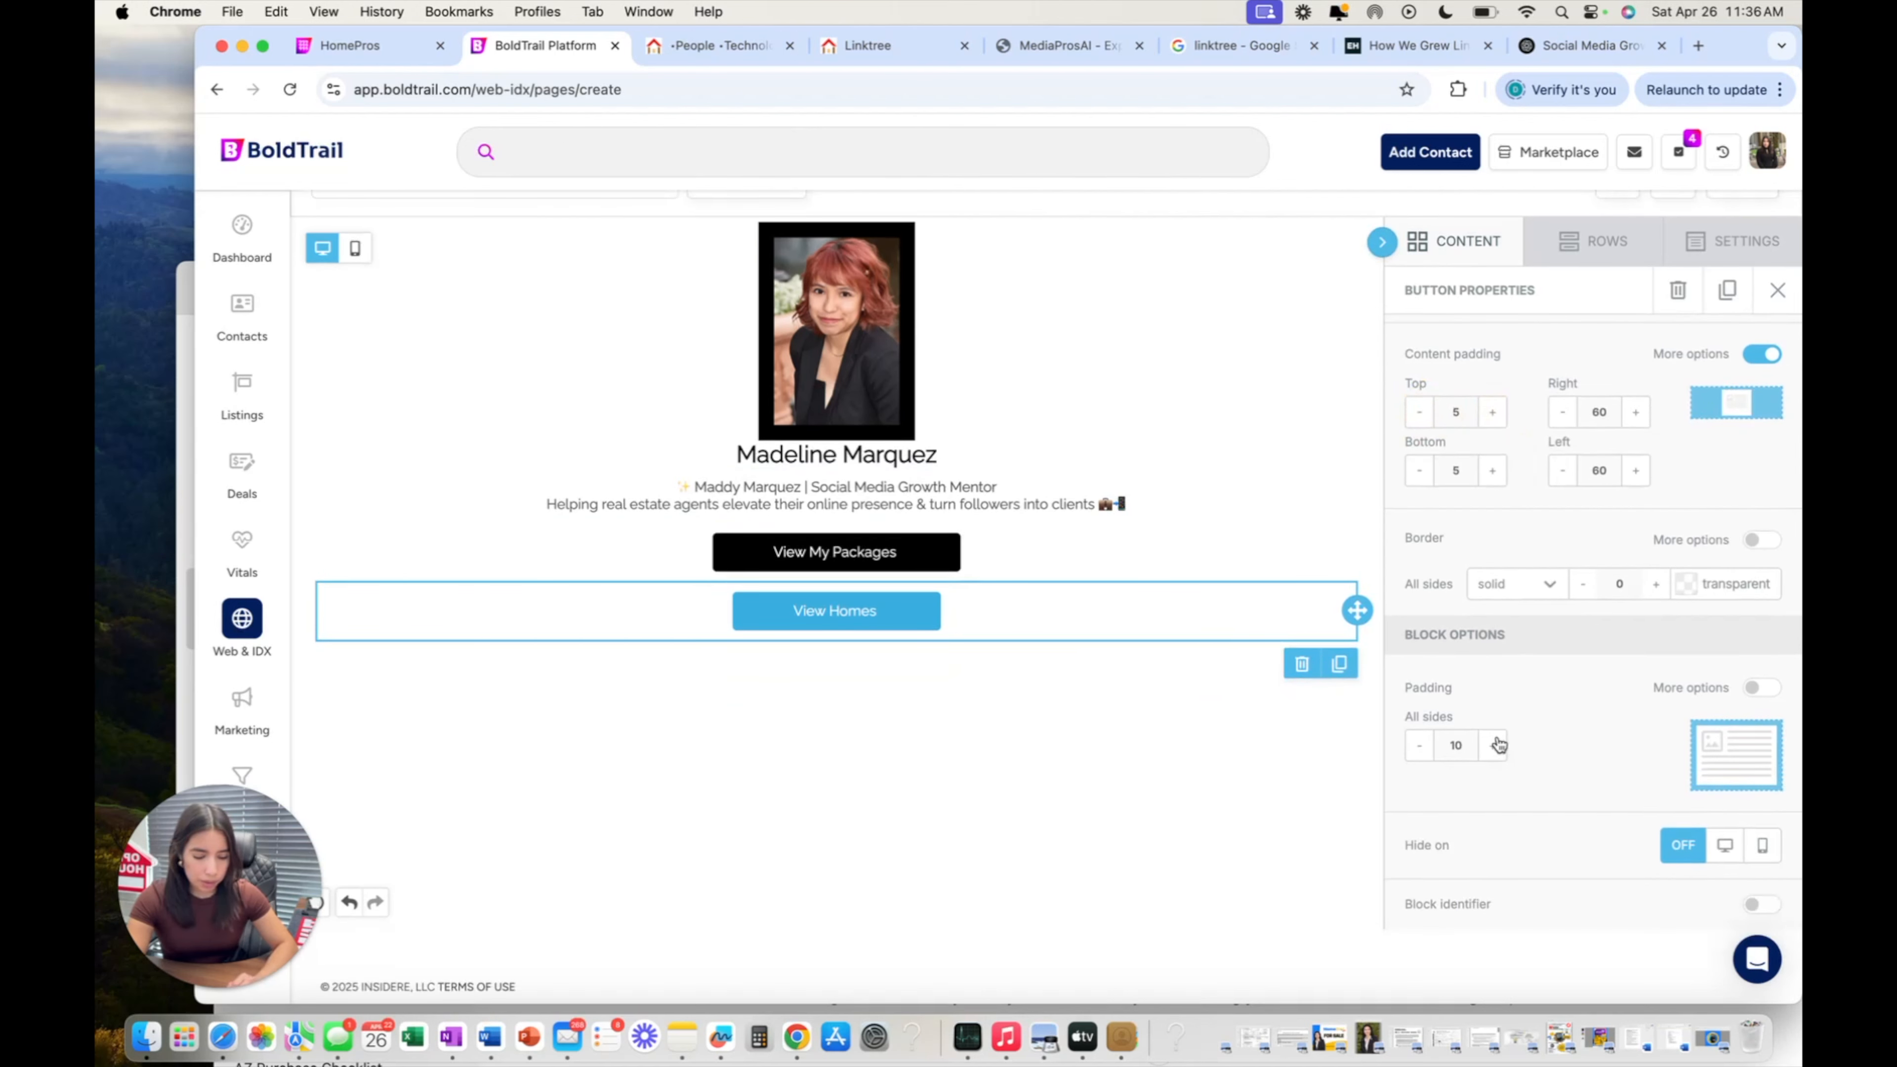
pyautogui.scroll(10, 1495, 740)
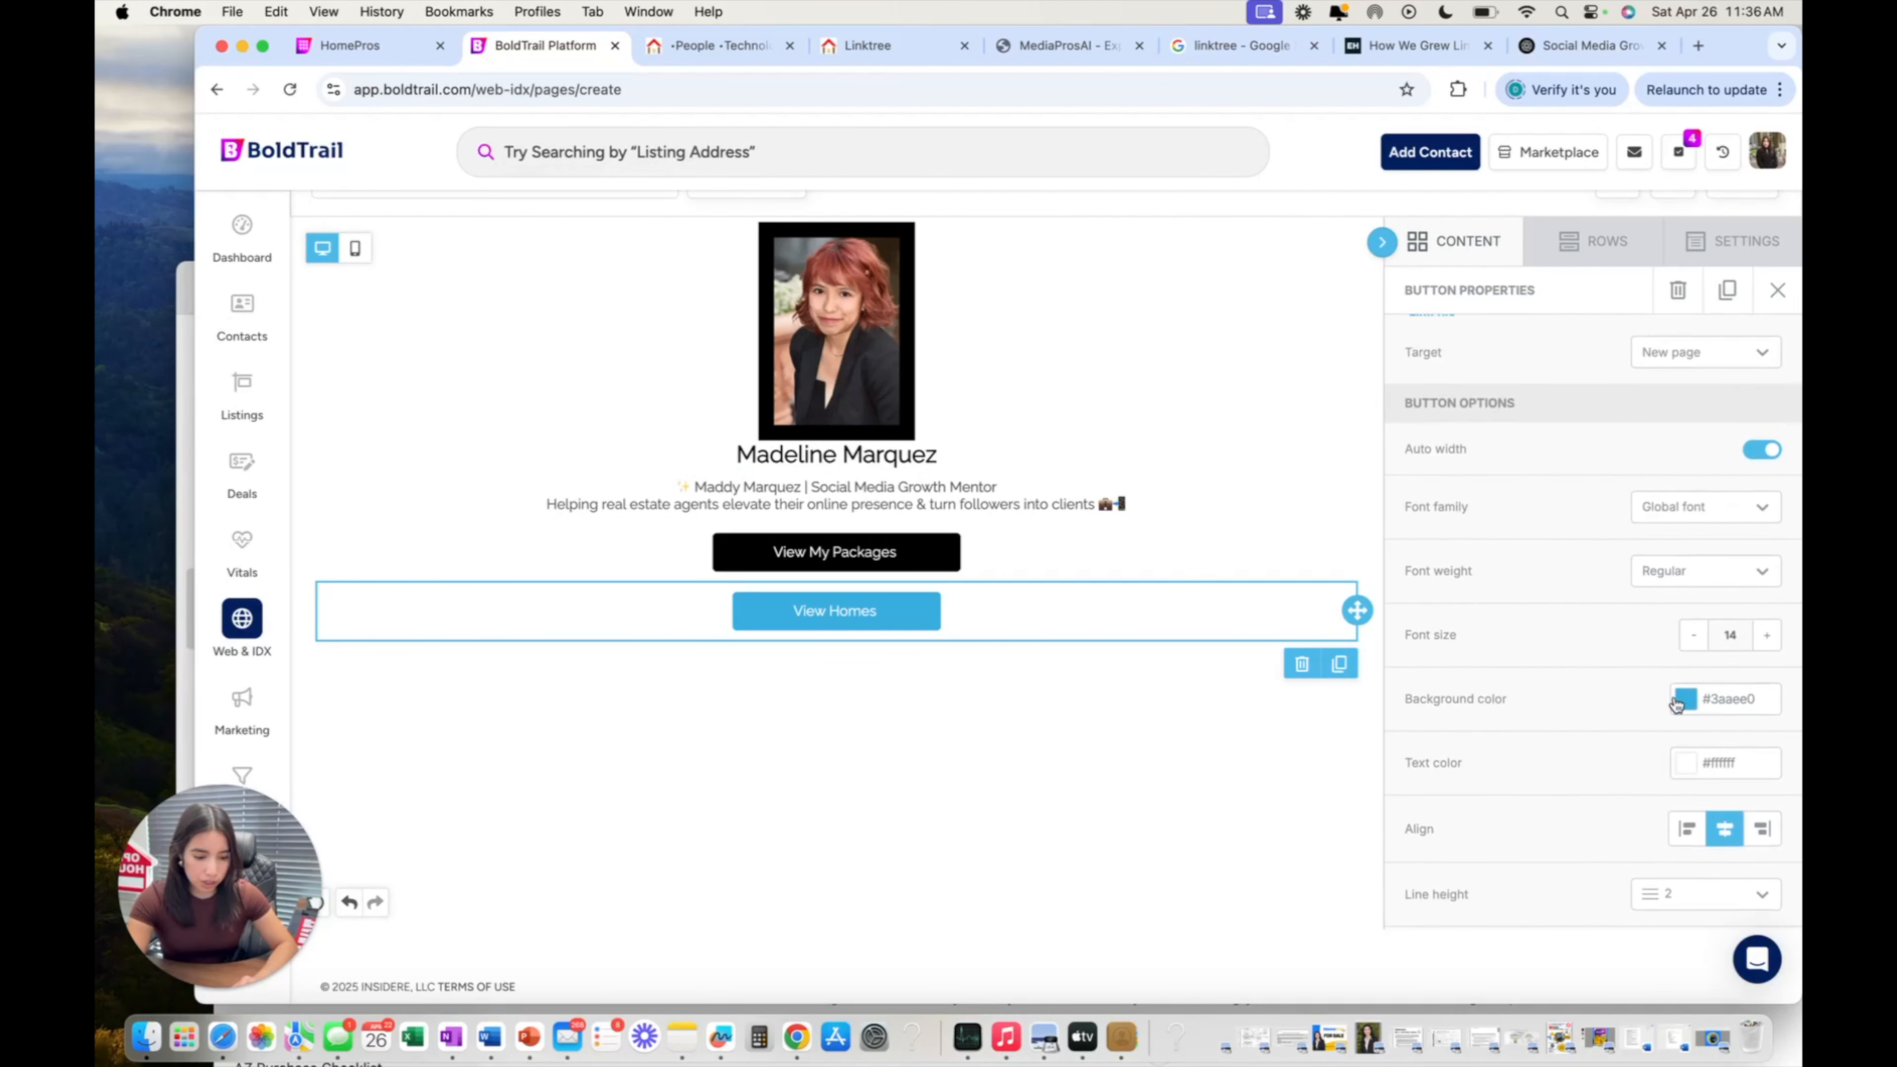
# Give the View Homes button a lighter blue #30c1ff background.
pyautogui.click(1677, 704)
pyautogui.click(1616, 612)
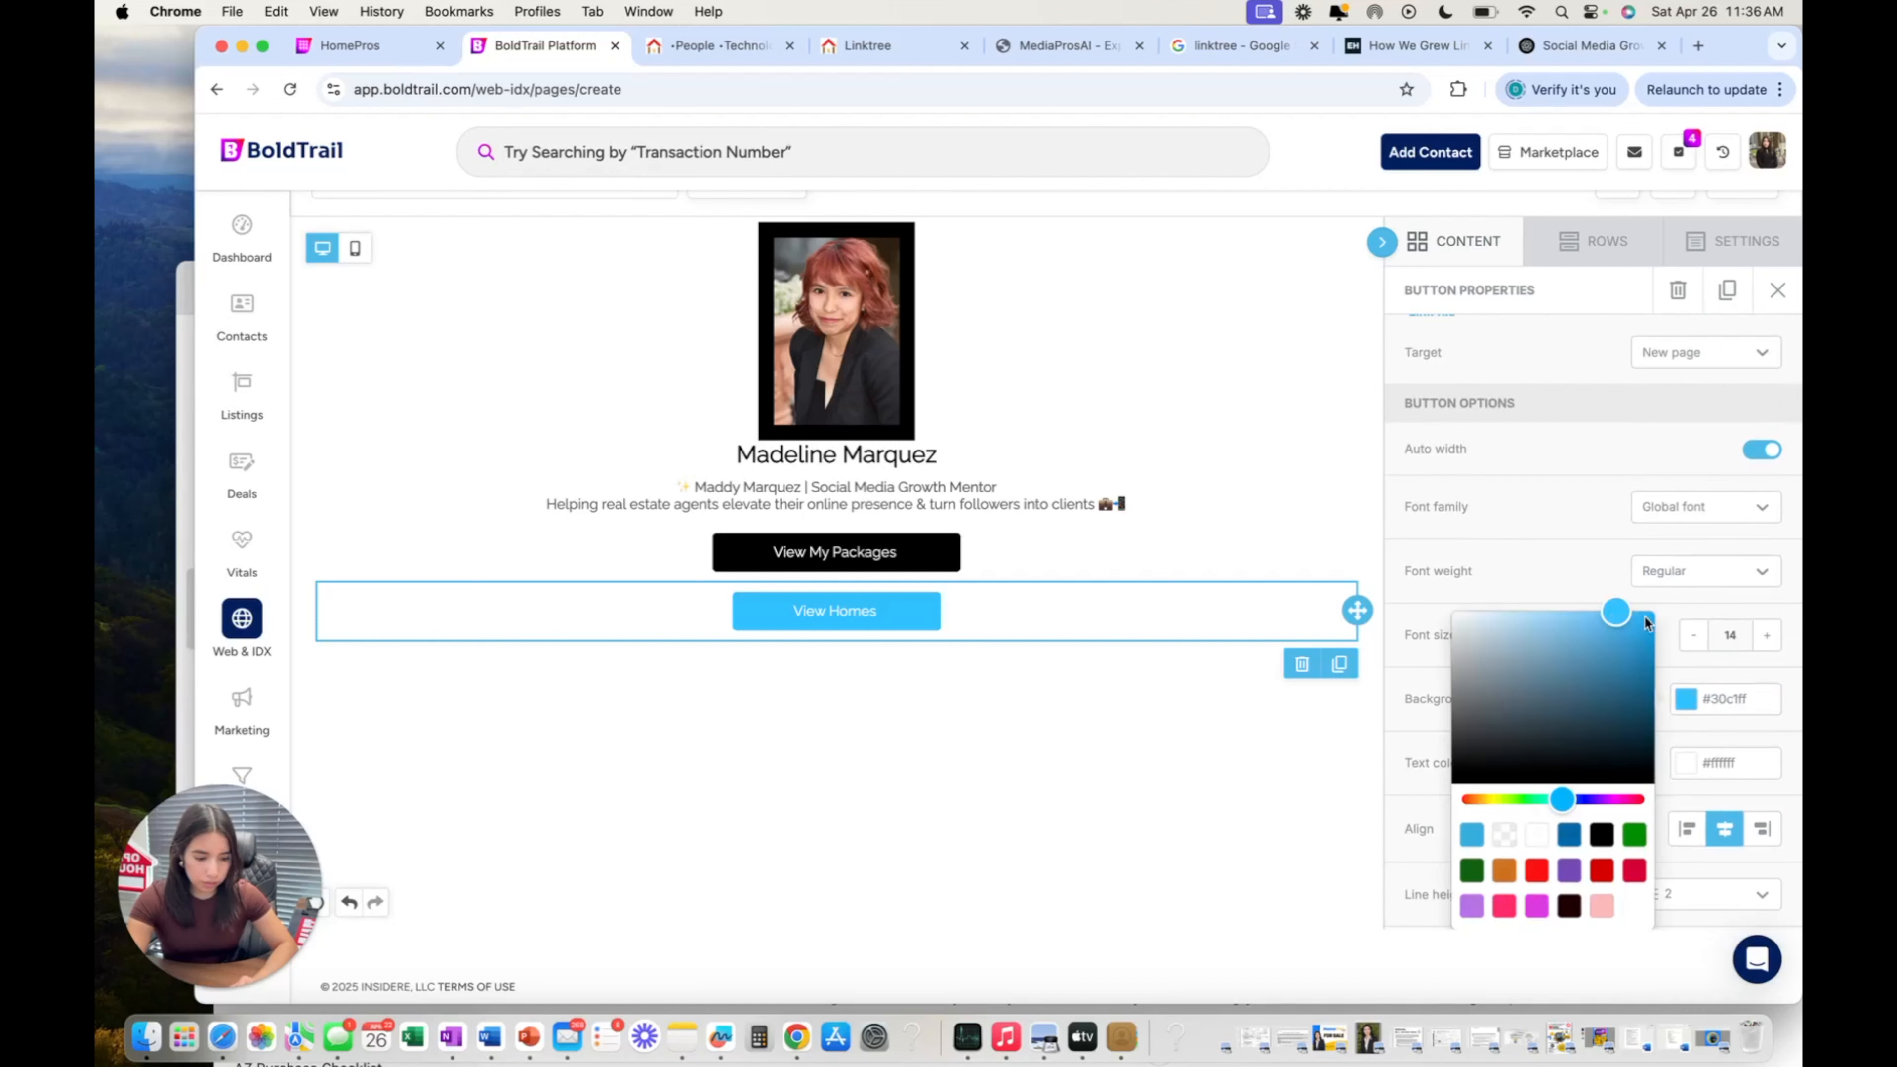
pyautogui.click(1599, 547)
pyautogui.scroll(-3, 1599, 547)
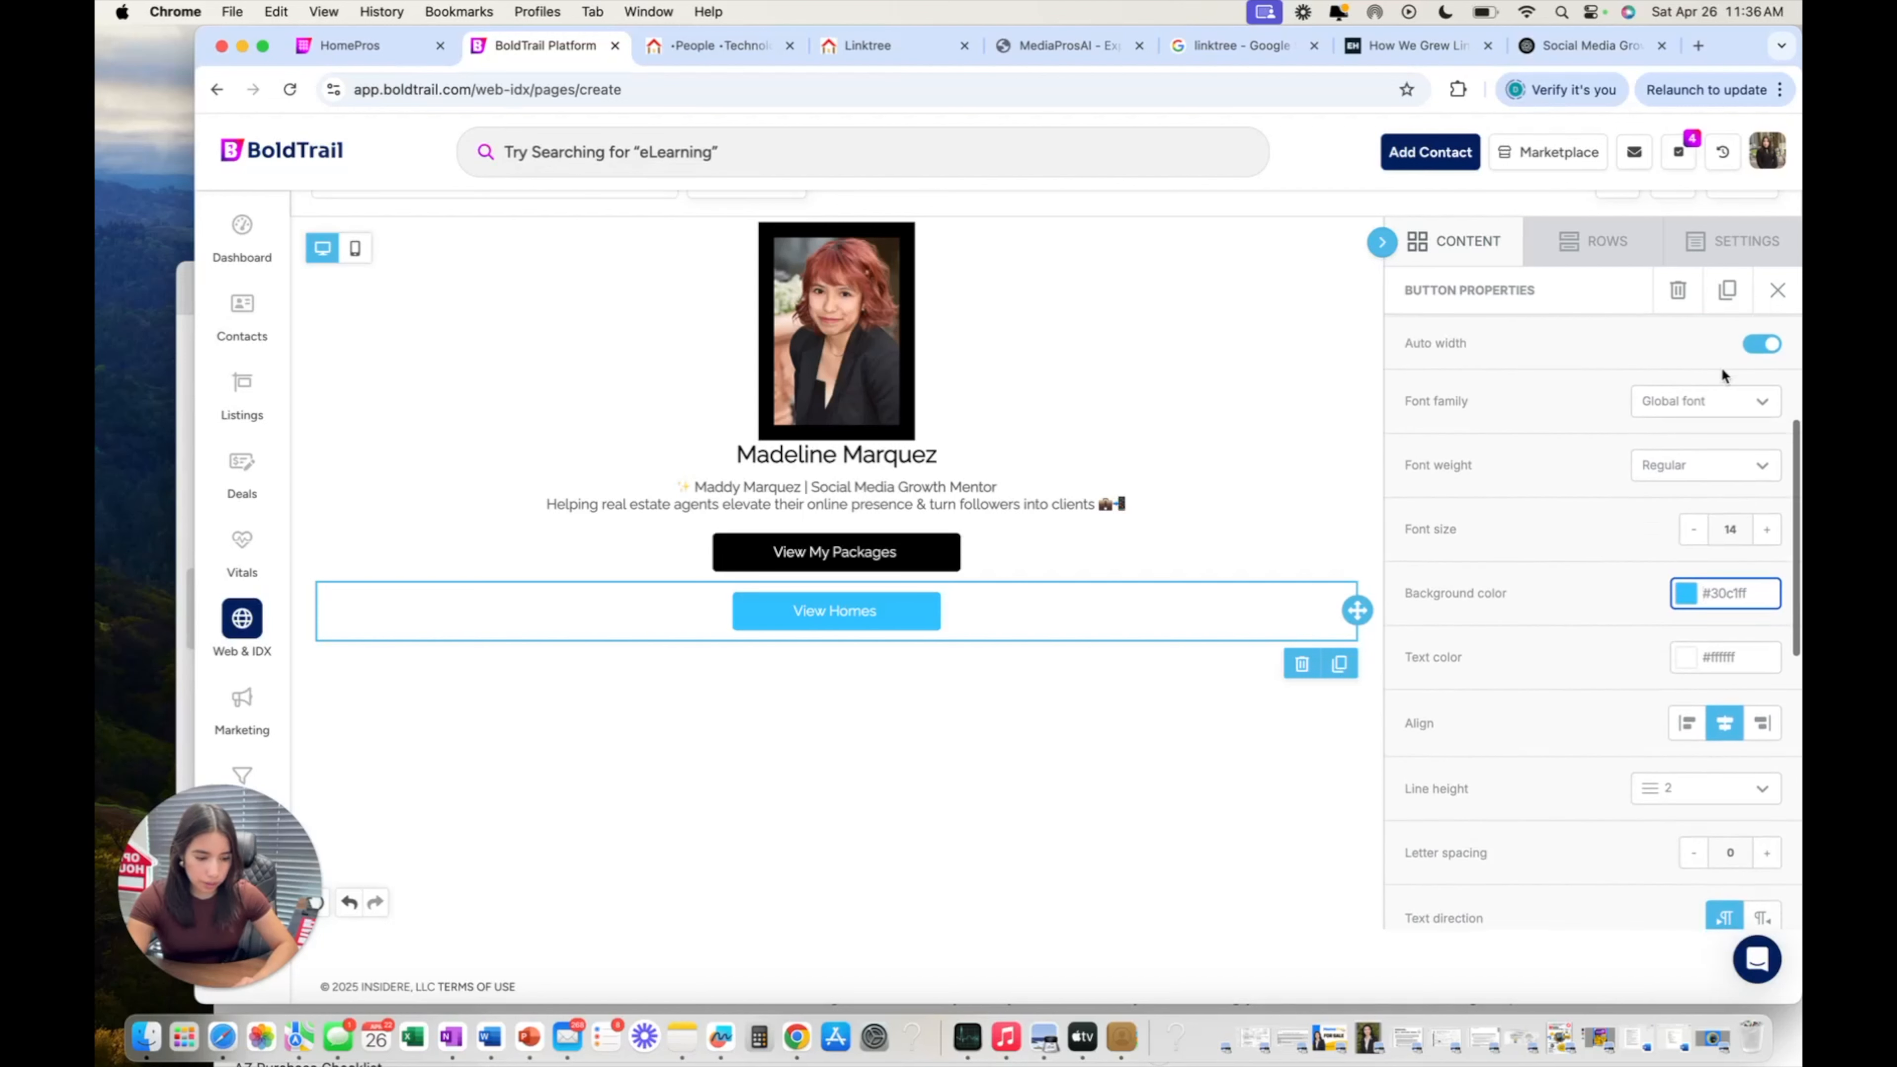
# Change the button's font family to Bebas Neue after briefly trying Courier New.
pyautogui.click(1711, 402)
pyautogui.click(1704, 570)
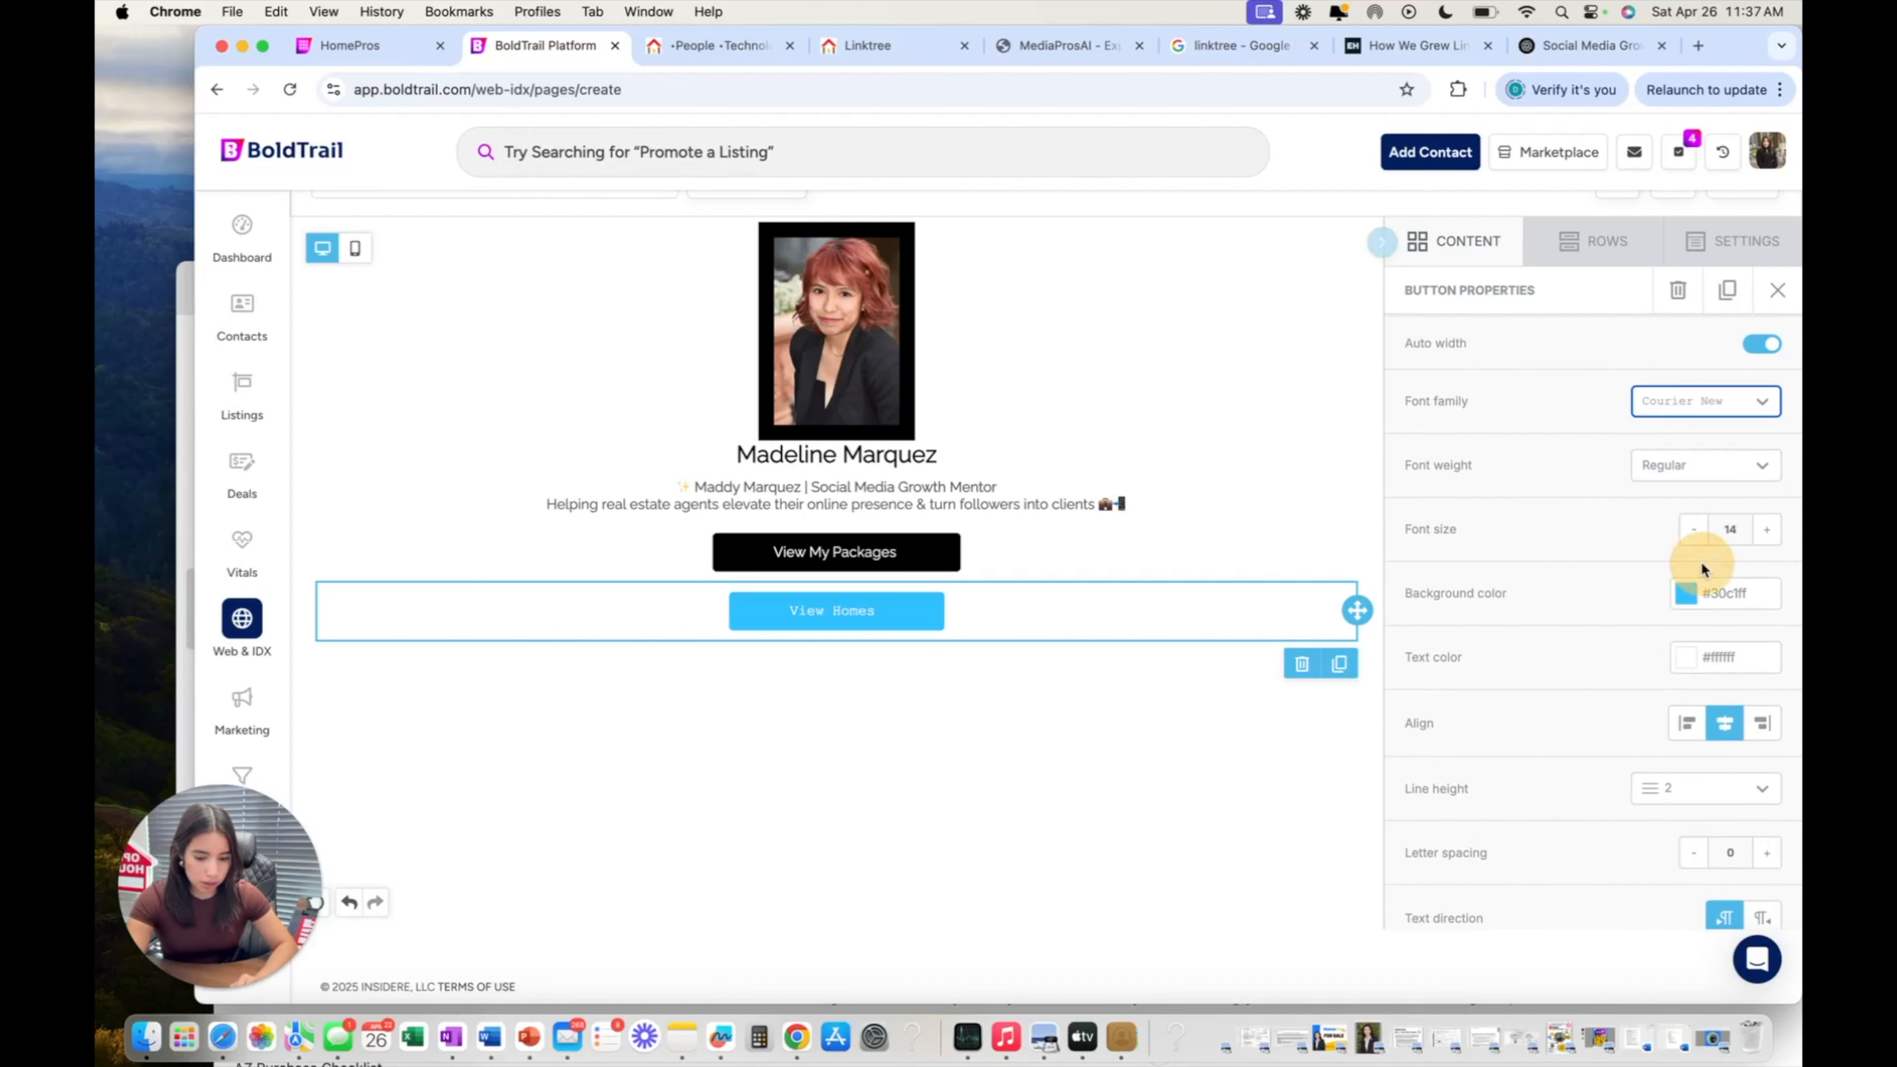
pyautogui.click(1701, 464)
pyautogui.click(1700, 403)
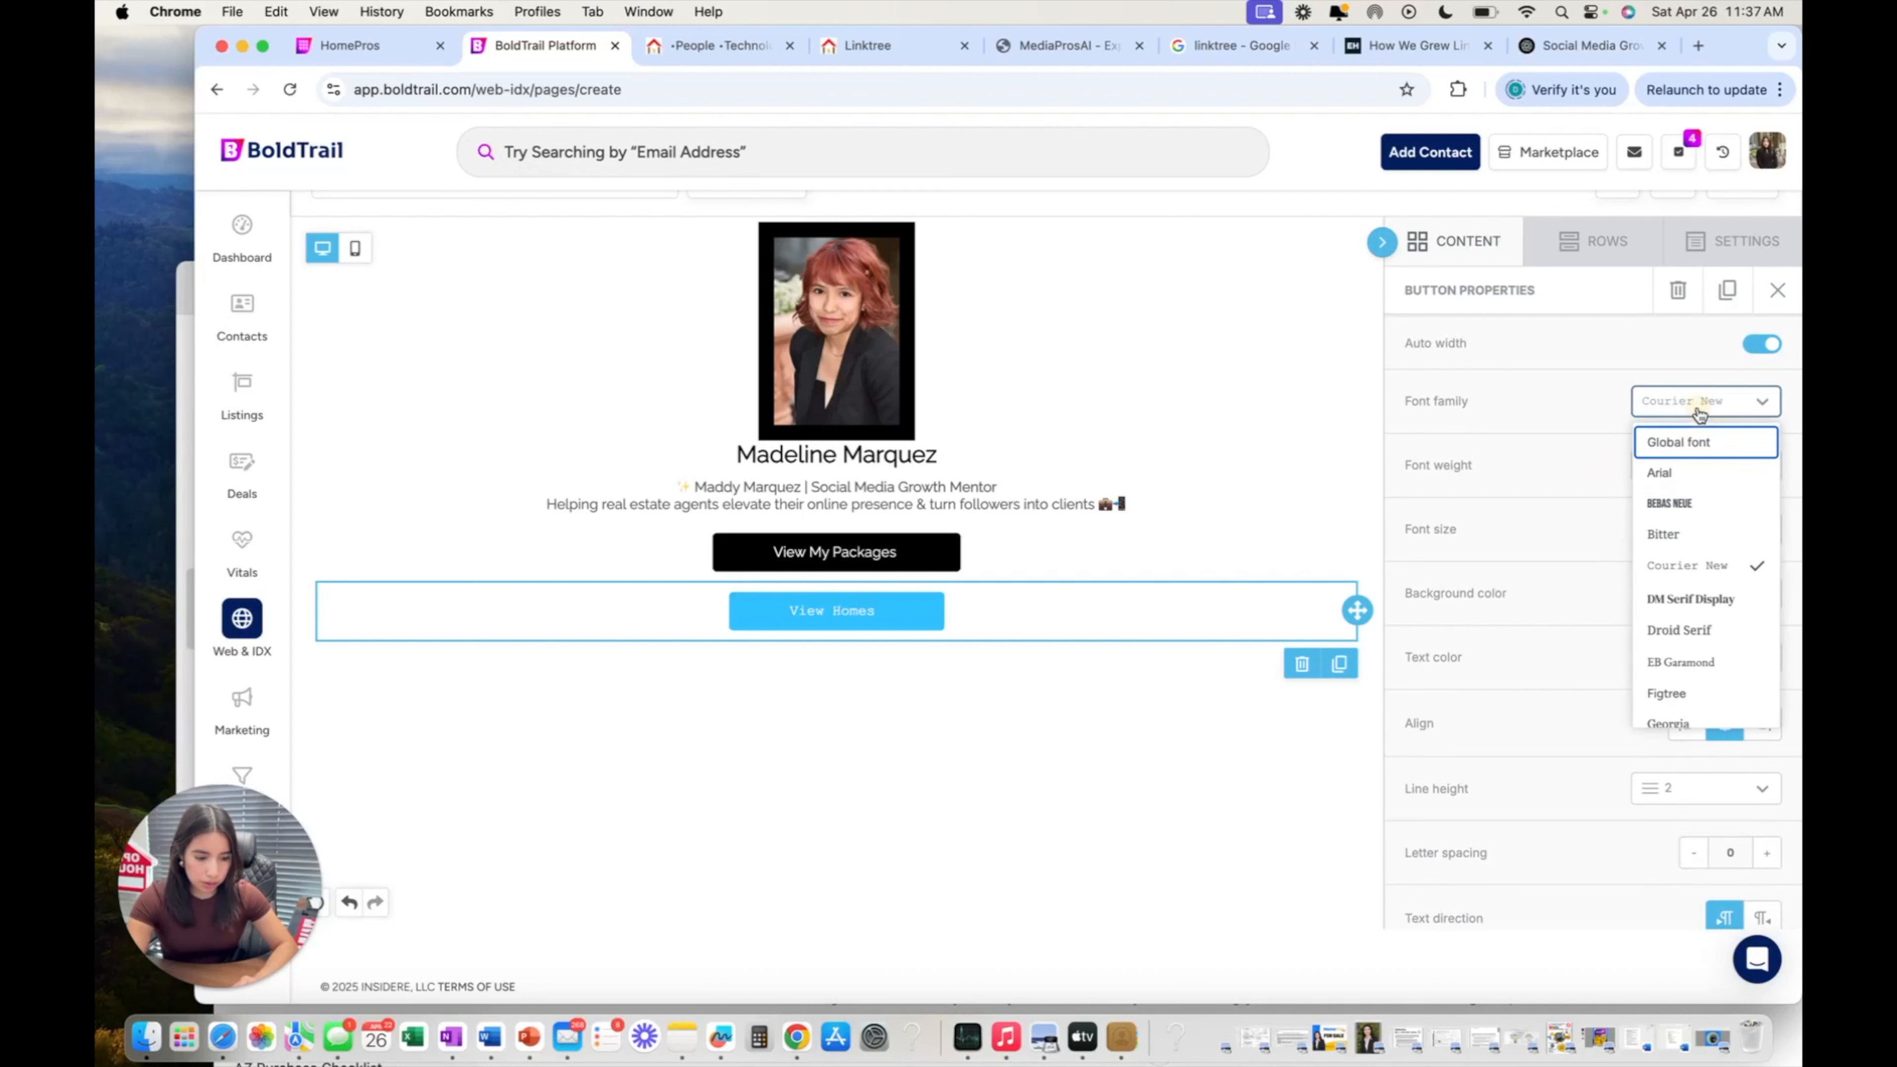
pyautogui.click(1713, 503)
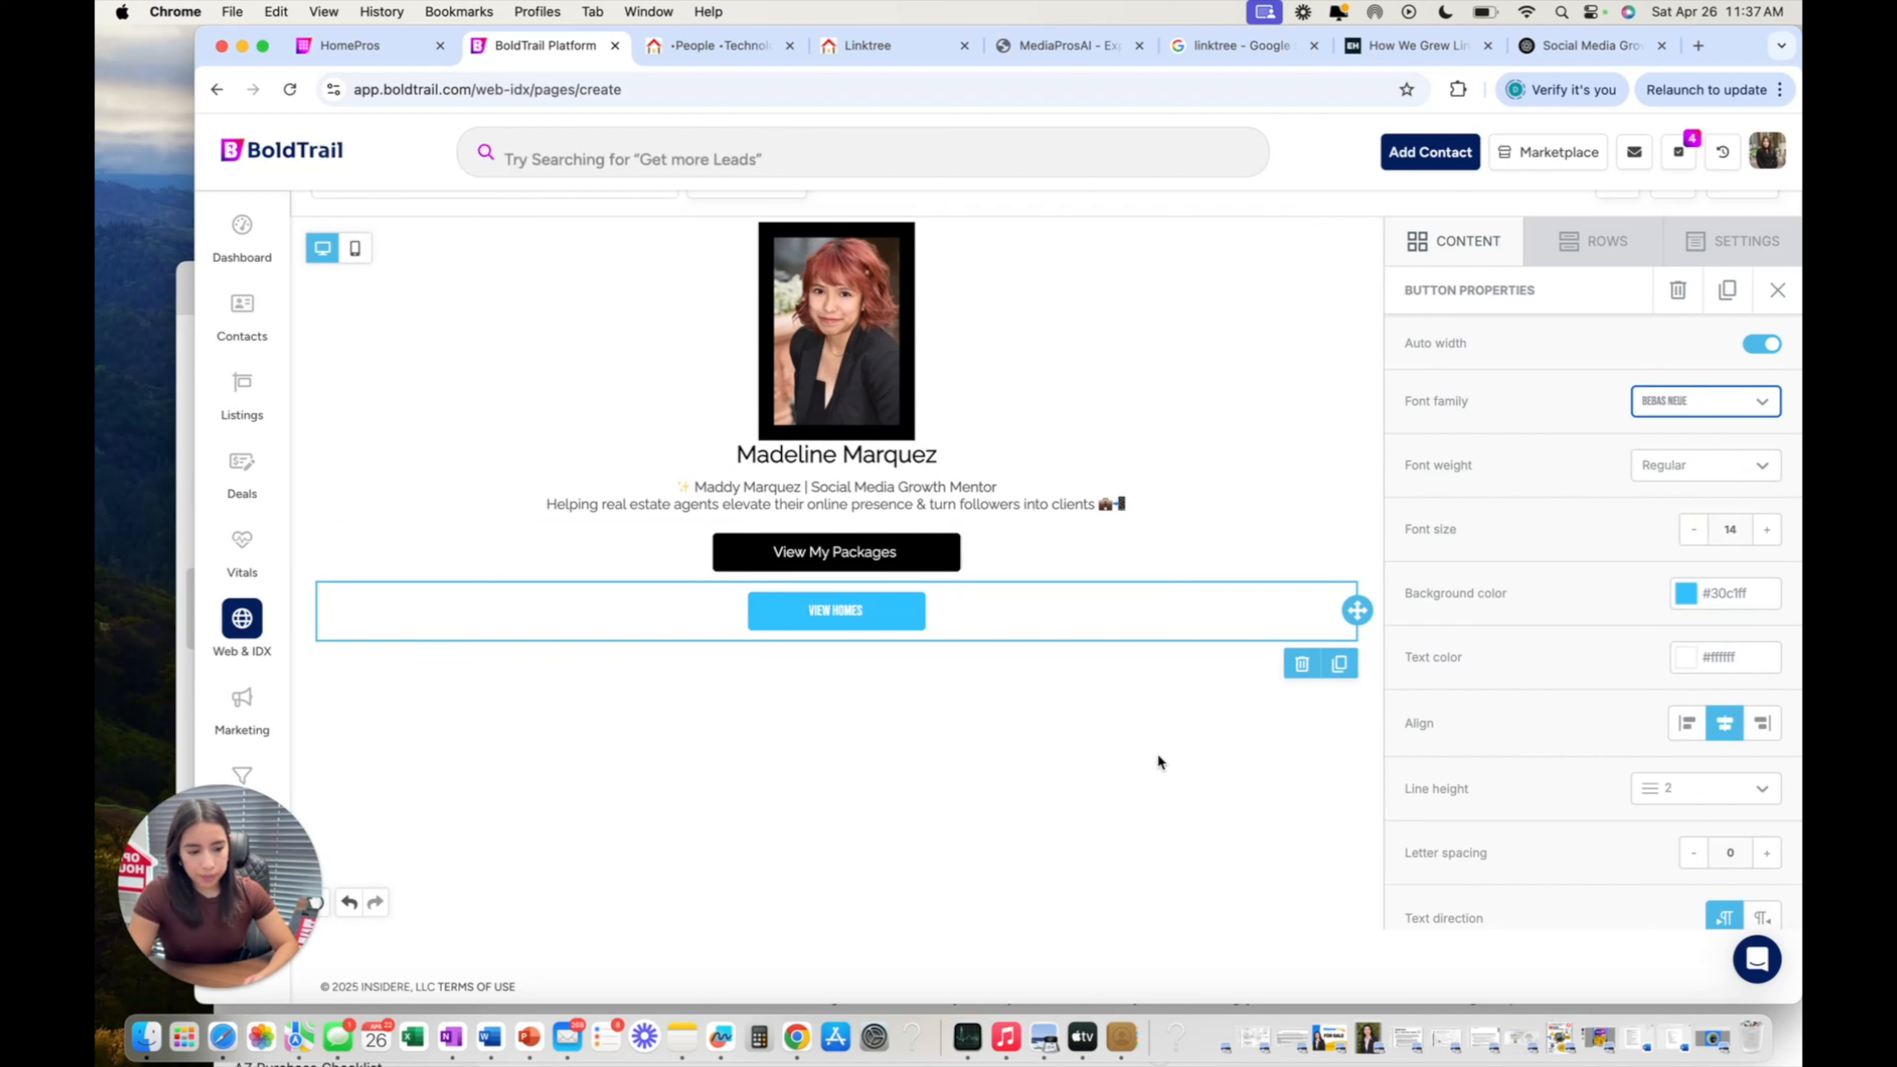
pyautogui.click(1147, 698)
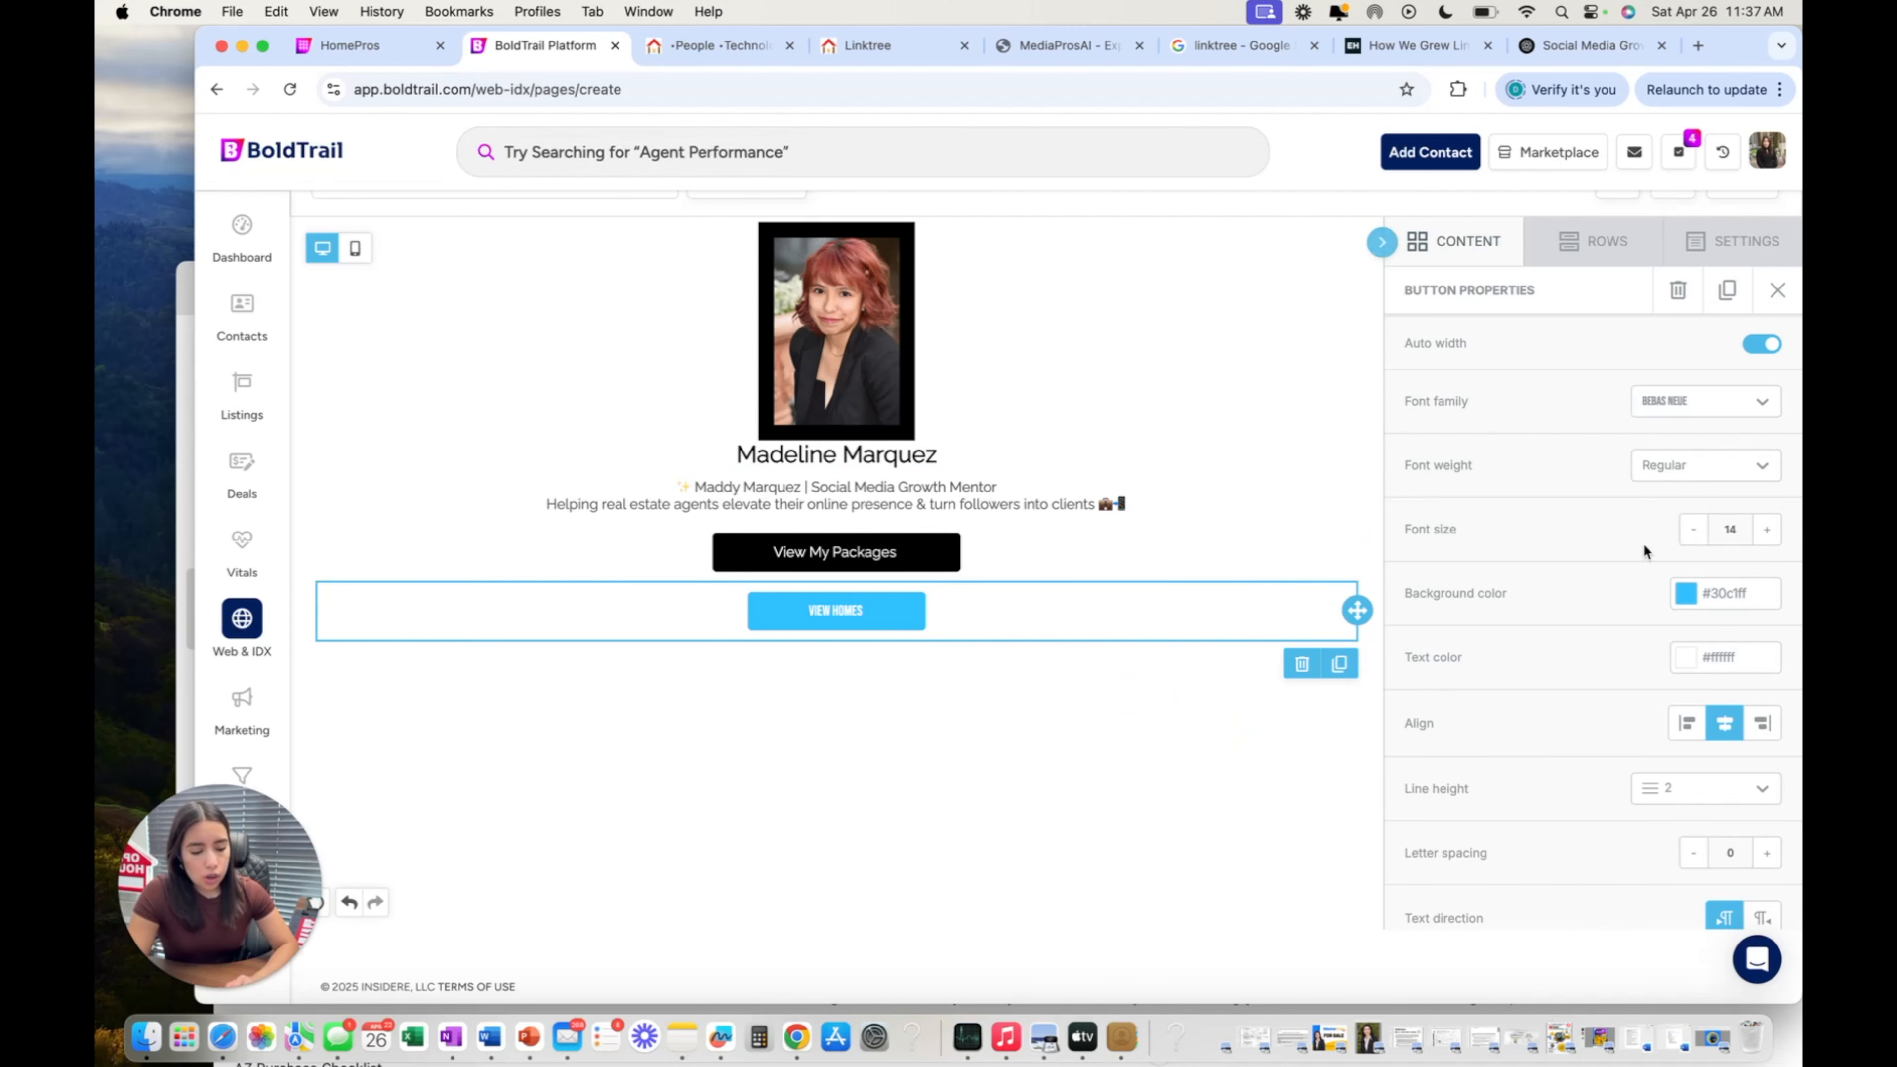
# Place a social icons block beneath the View Homes button and open its settings.
pyautogui.scroll(-5, 1638, 605)
pyautogui.scroll(5, 1638, 605)
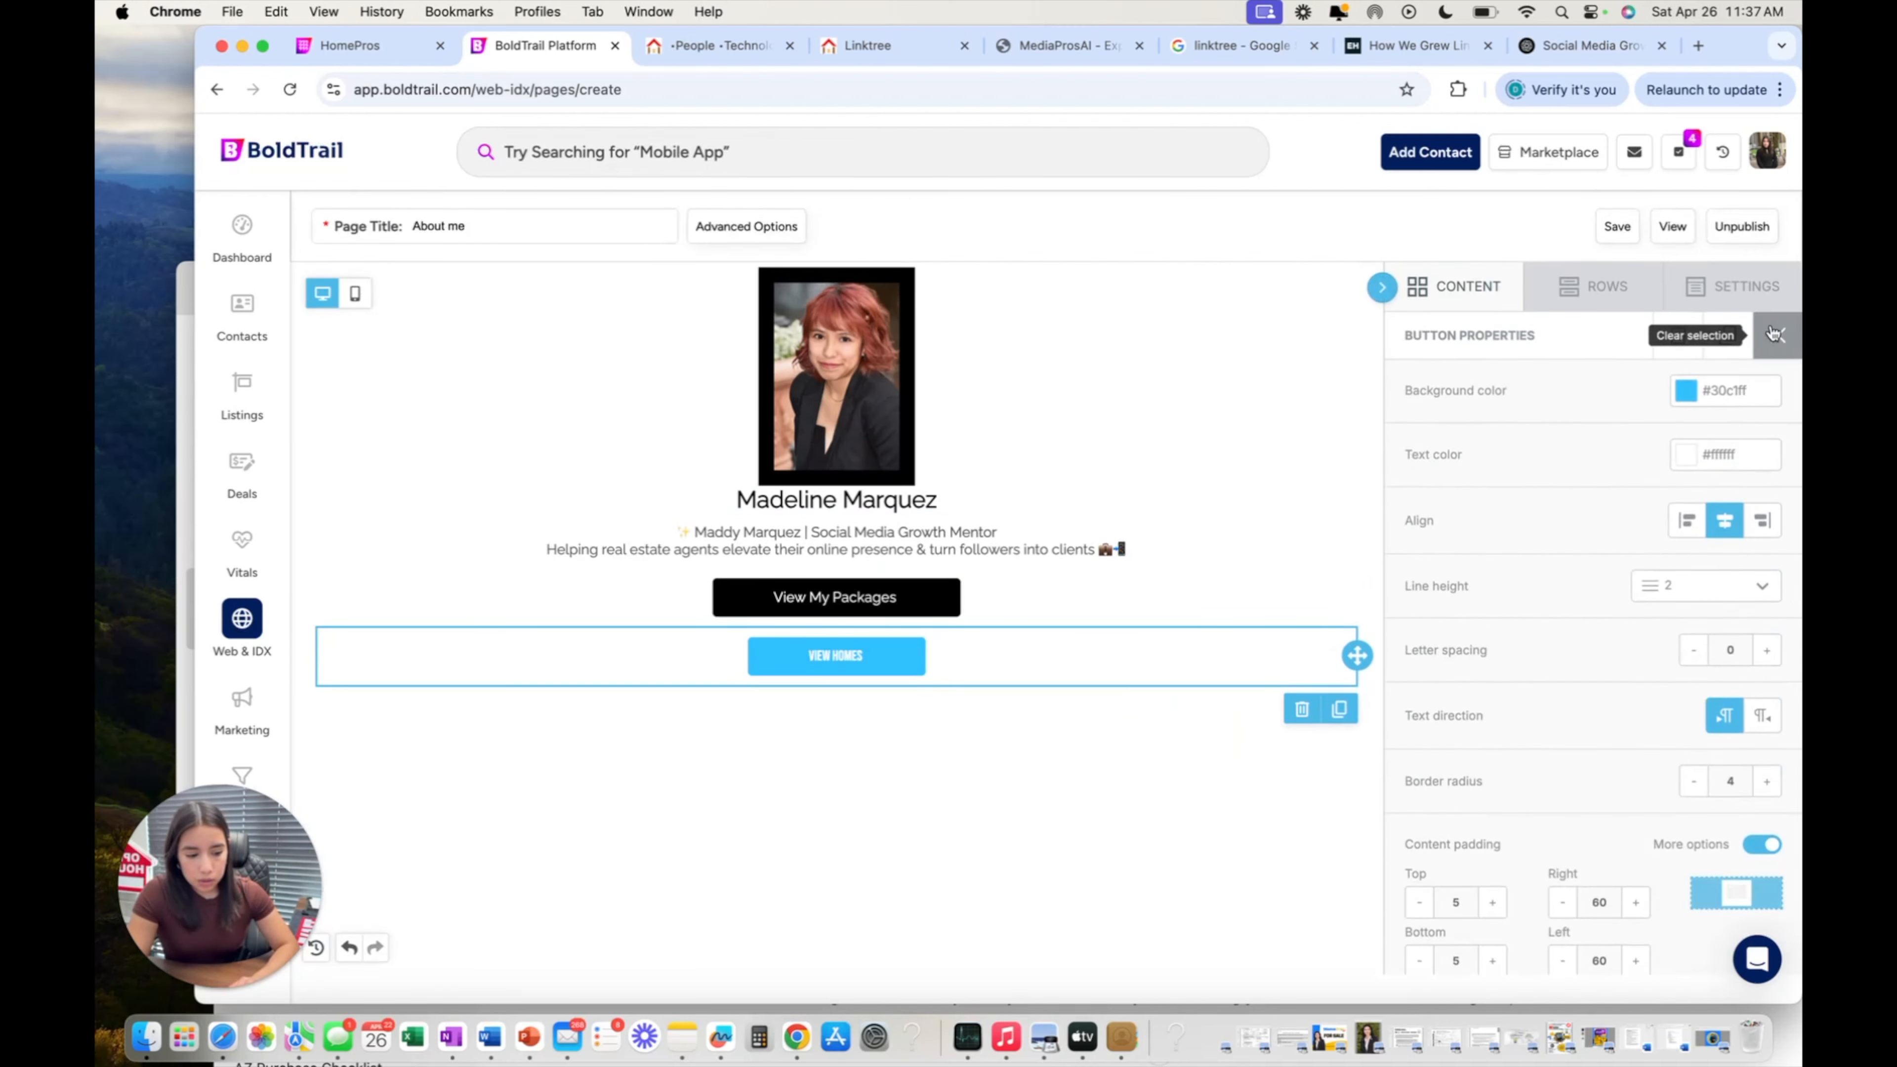
pyautogui.scroll(-1, 949, 643)
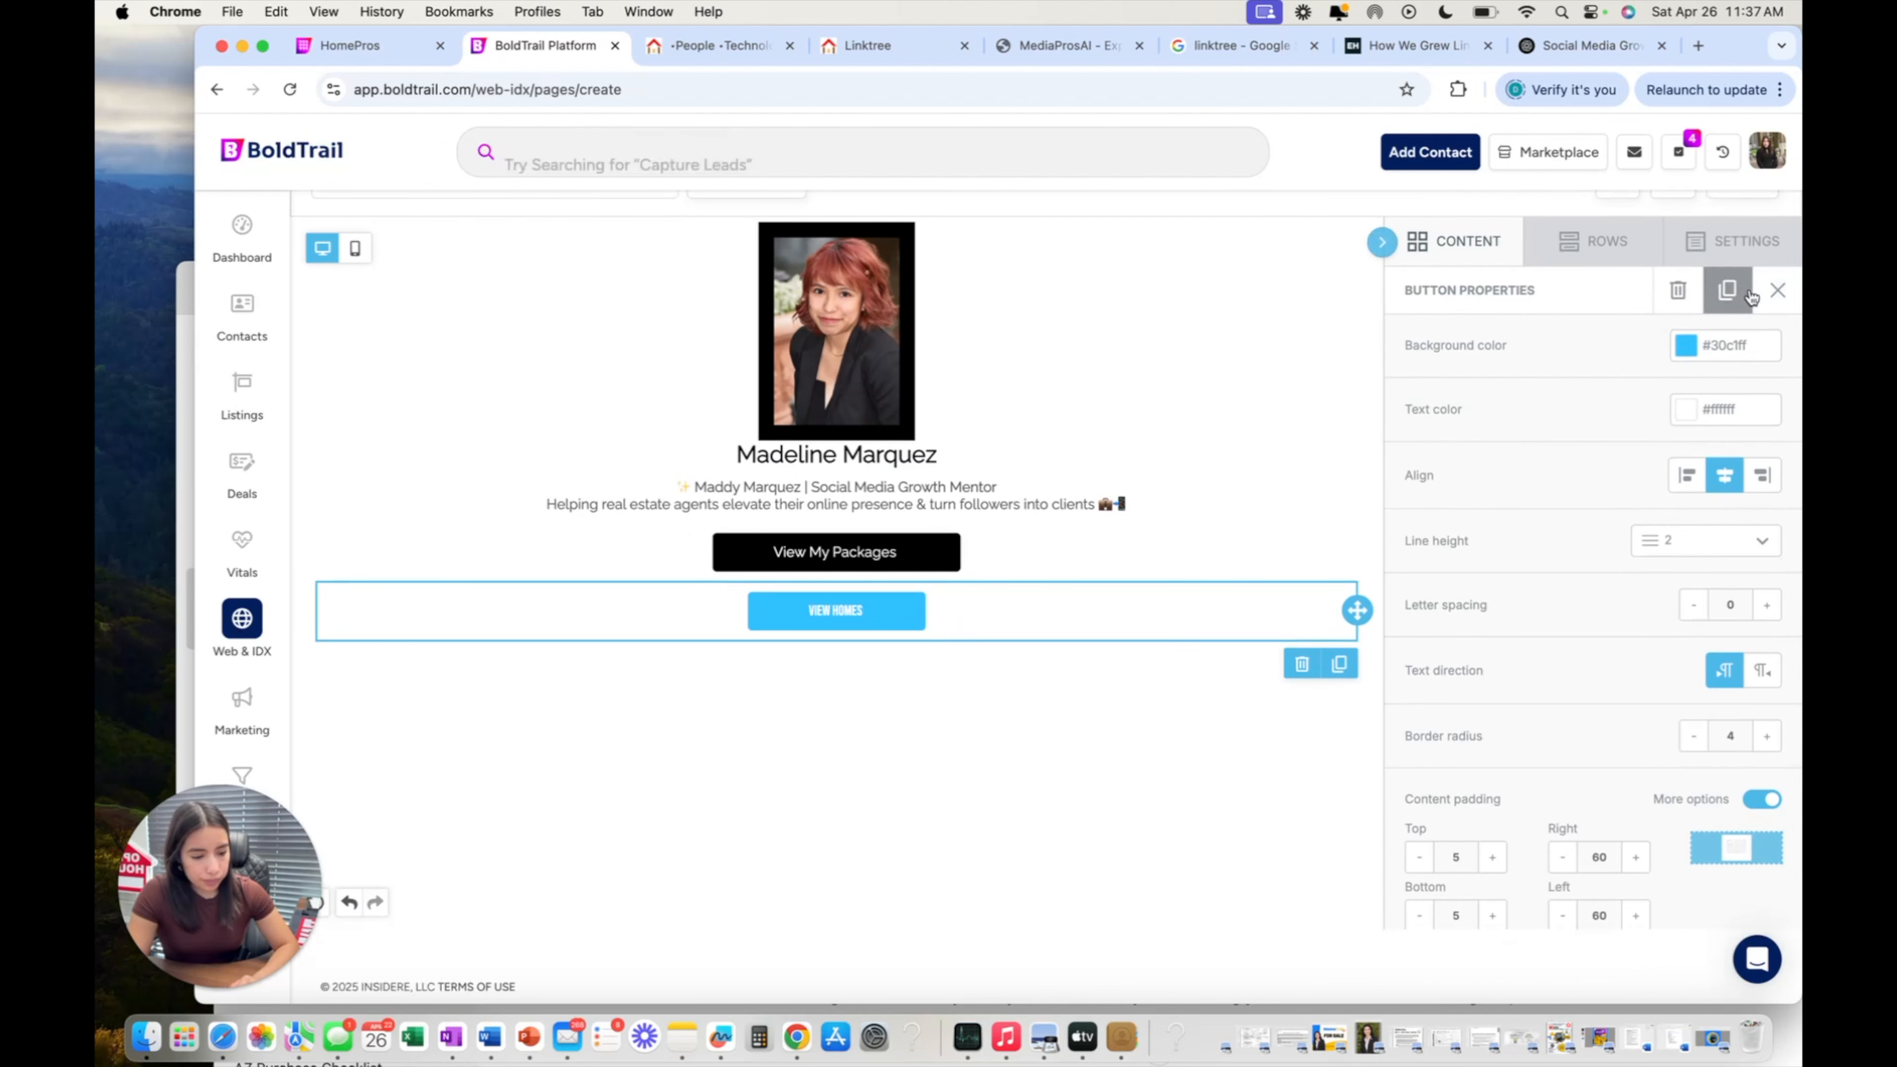
pyautogui.click(1782, 293)
pyautogui.scroll(-1, 1608, 415)
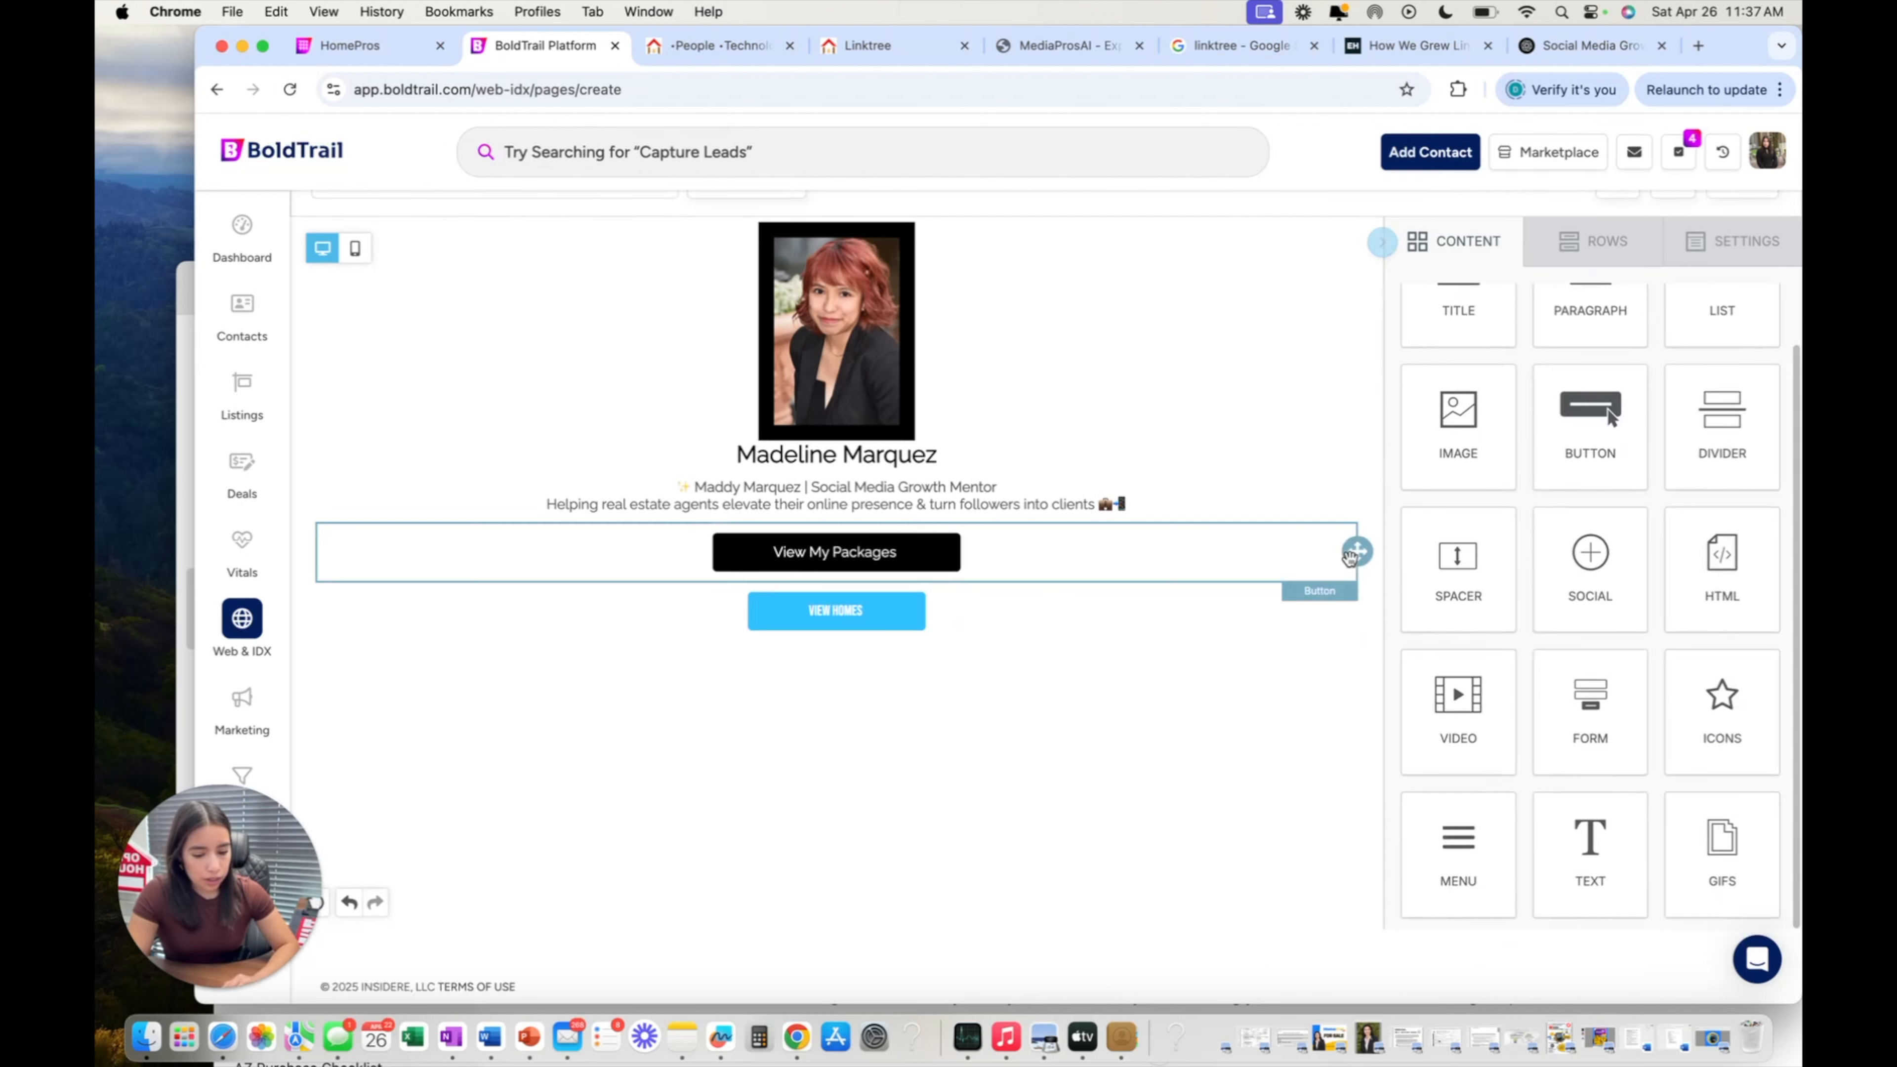
pyautogui.scroll(3, 1499, 584)
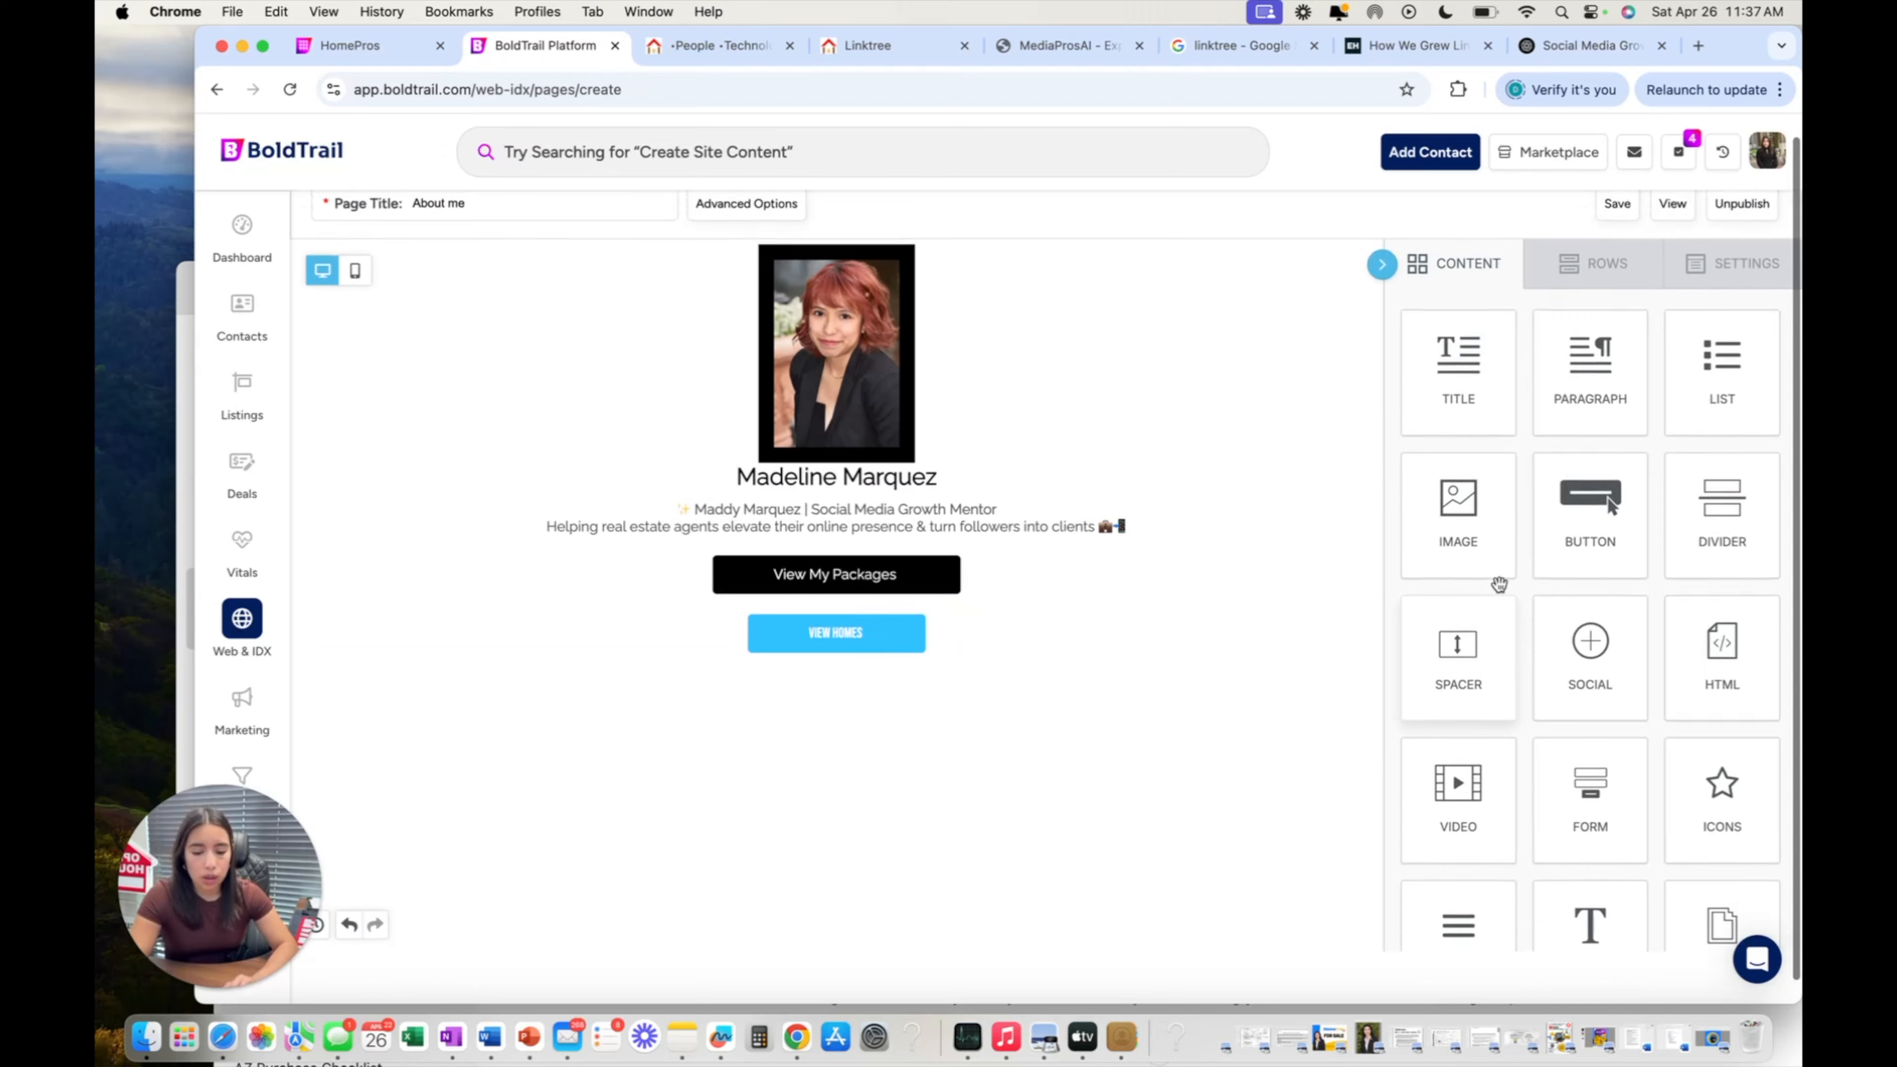
pyautogui.scroll(-3, 1499, 584)
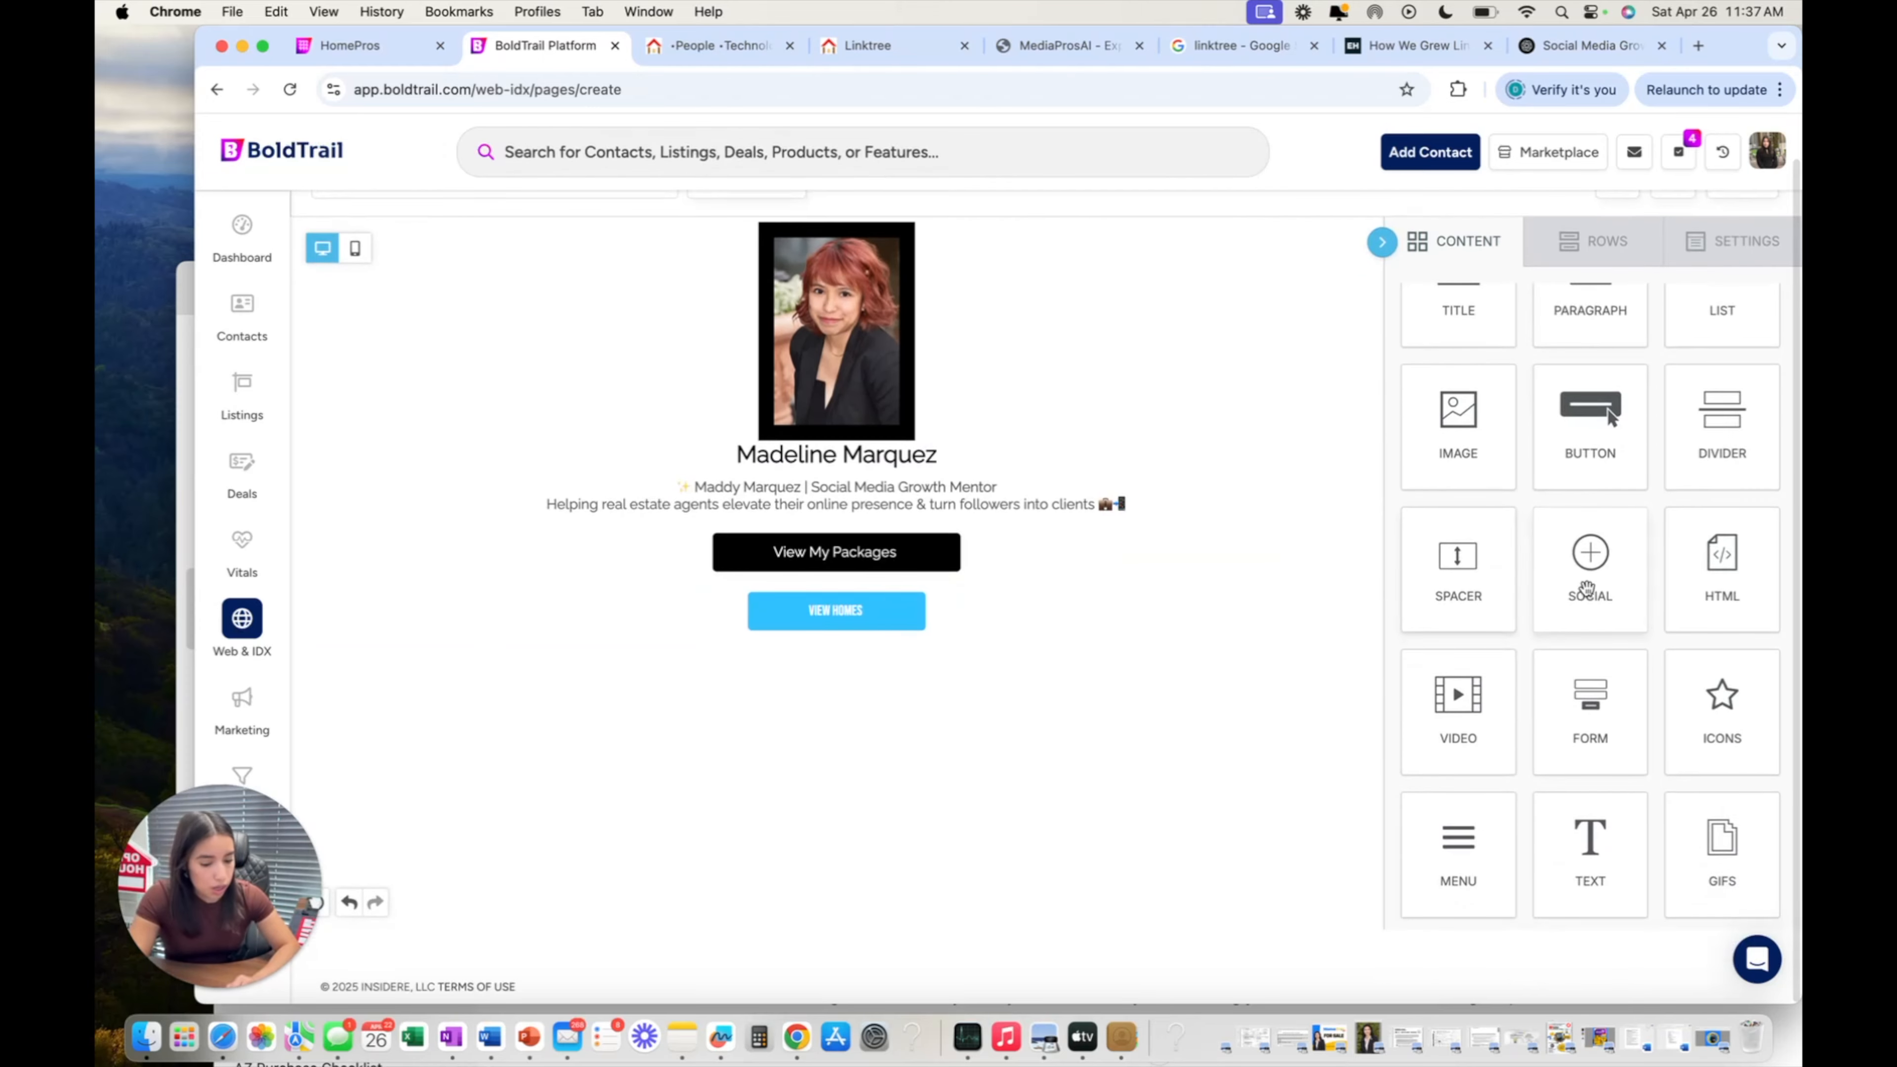
pyautogui.moveTo(1586, 572); pyautogui.dragTo(818, 644)
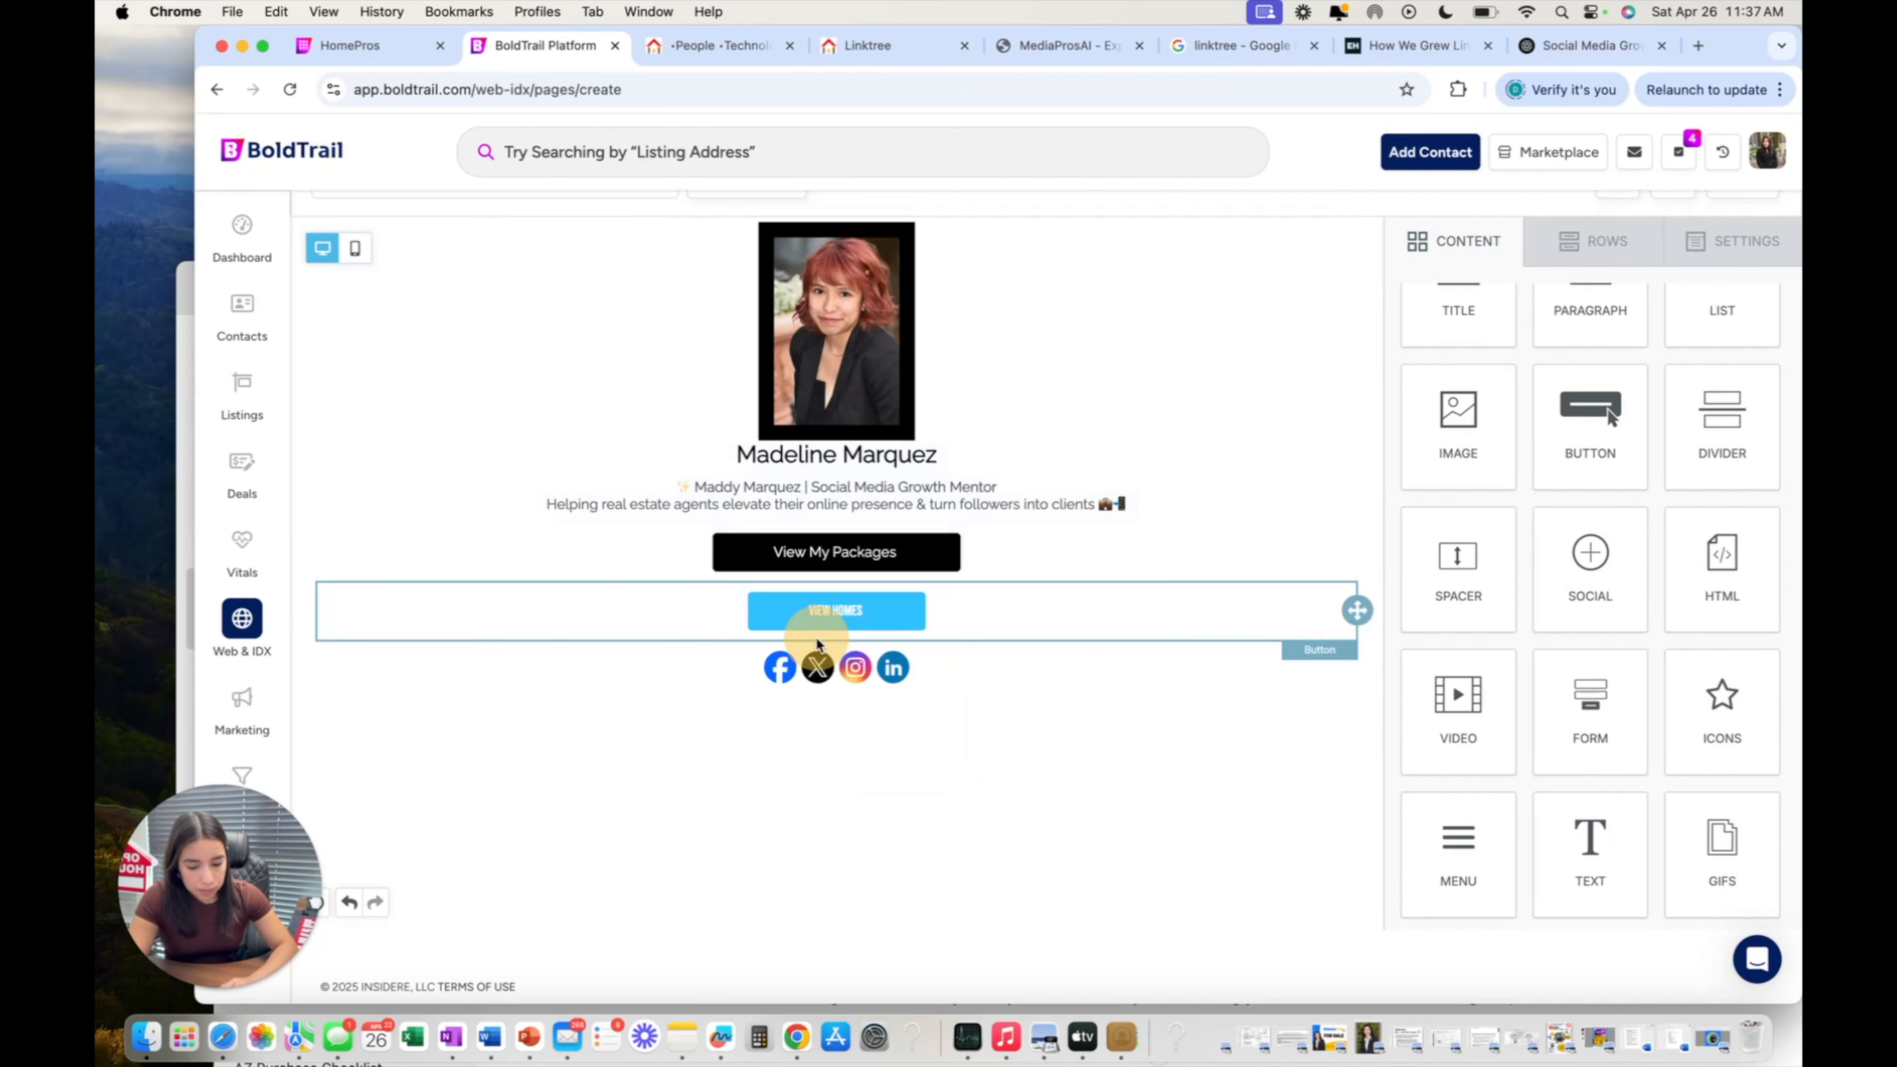
pyautogui.click(833, 666)
# Start editing the X and Instagram profile links in the social settings.
pyautogui.scroll(-3, 1569, 488)
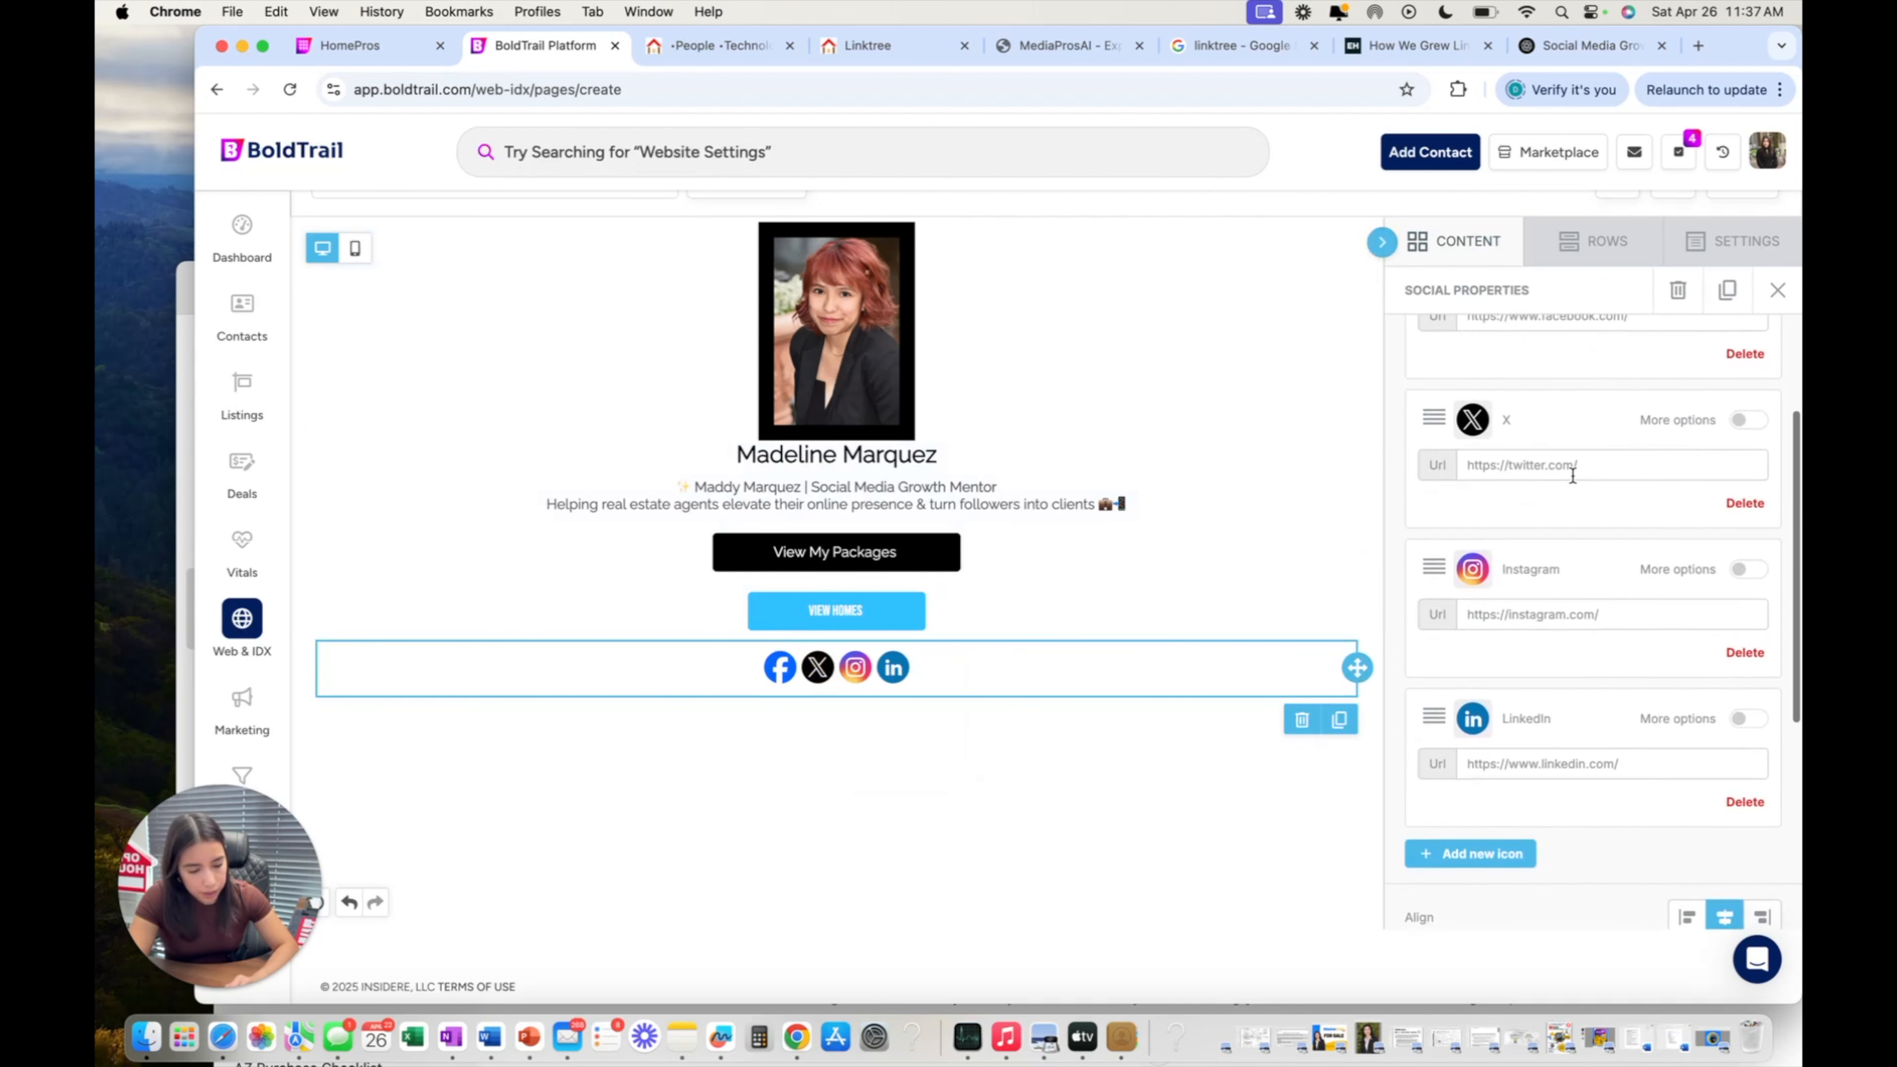
pyautogui.click(1571, 466)
pyautogui.doubleClick(1543, 612)
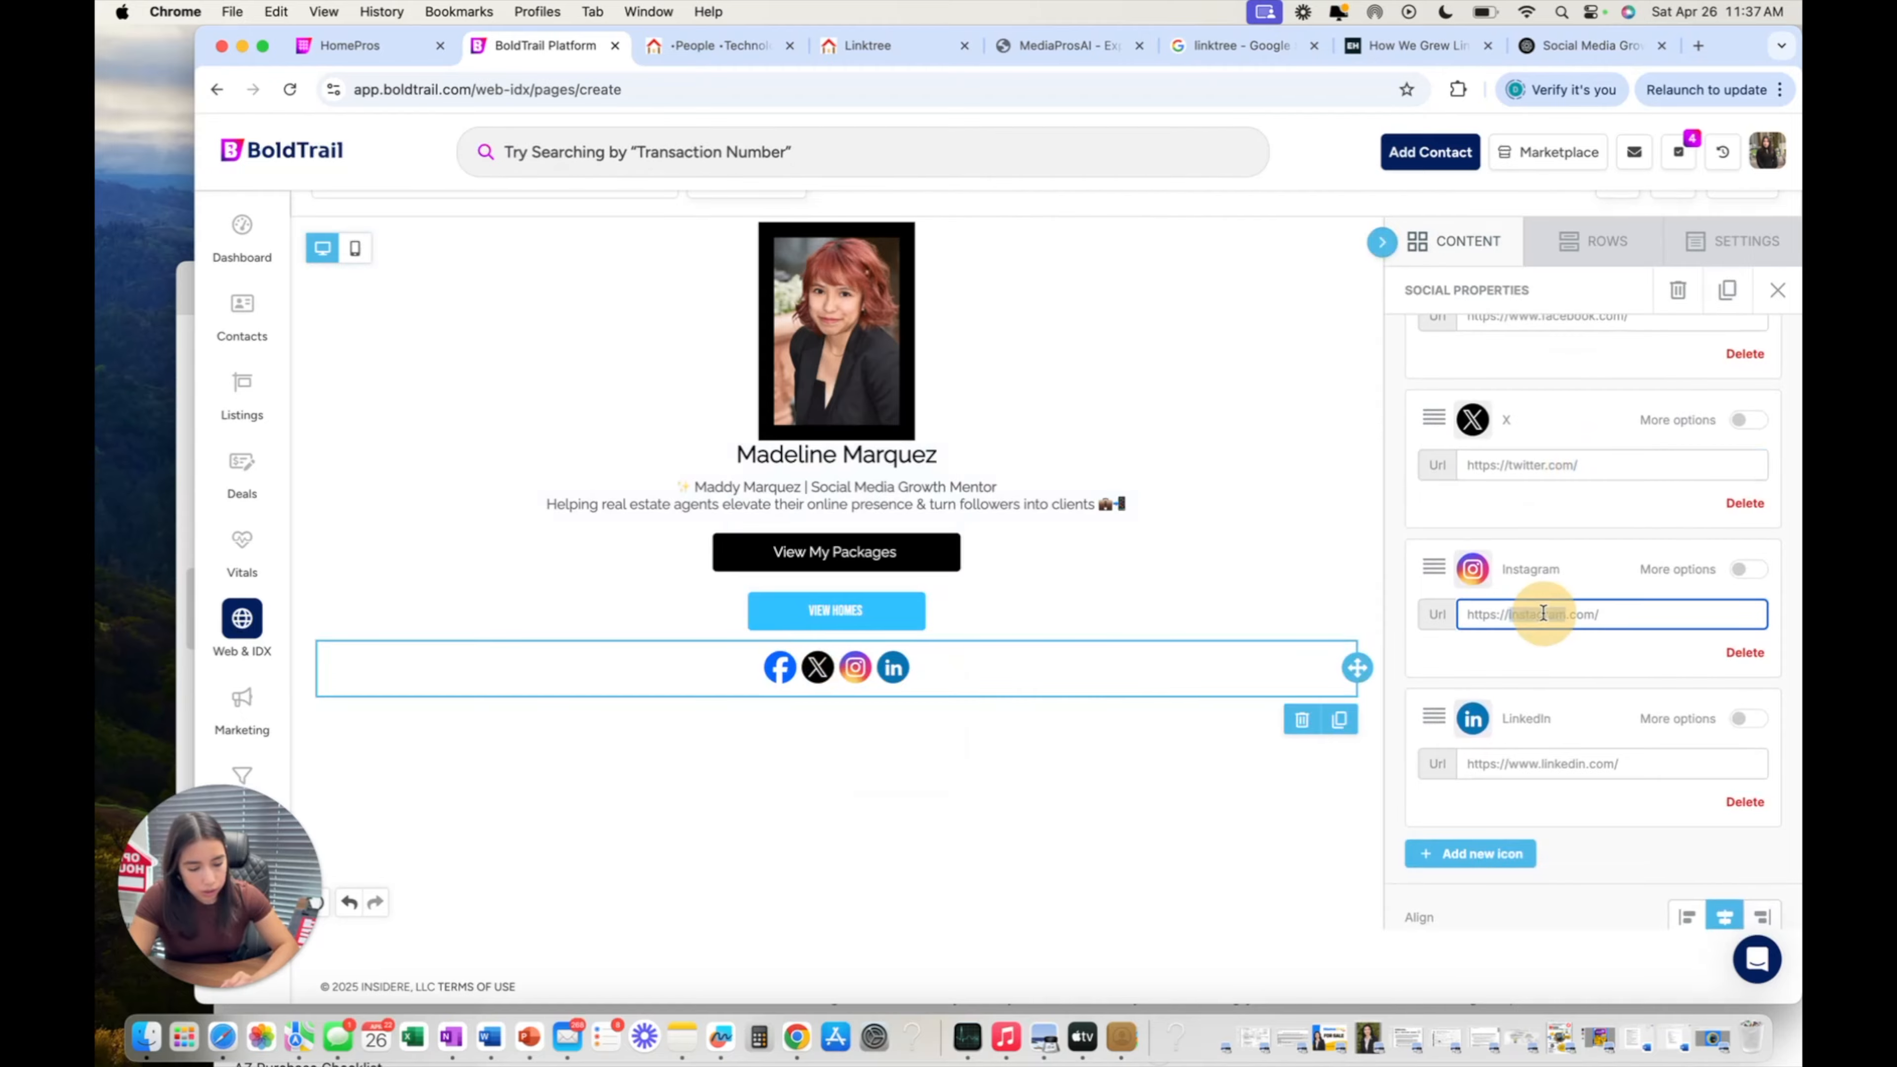
pyautogui.click(702, 46)
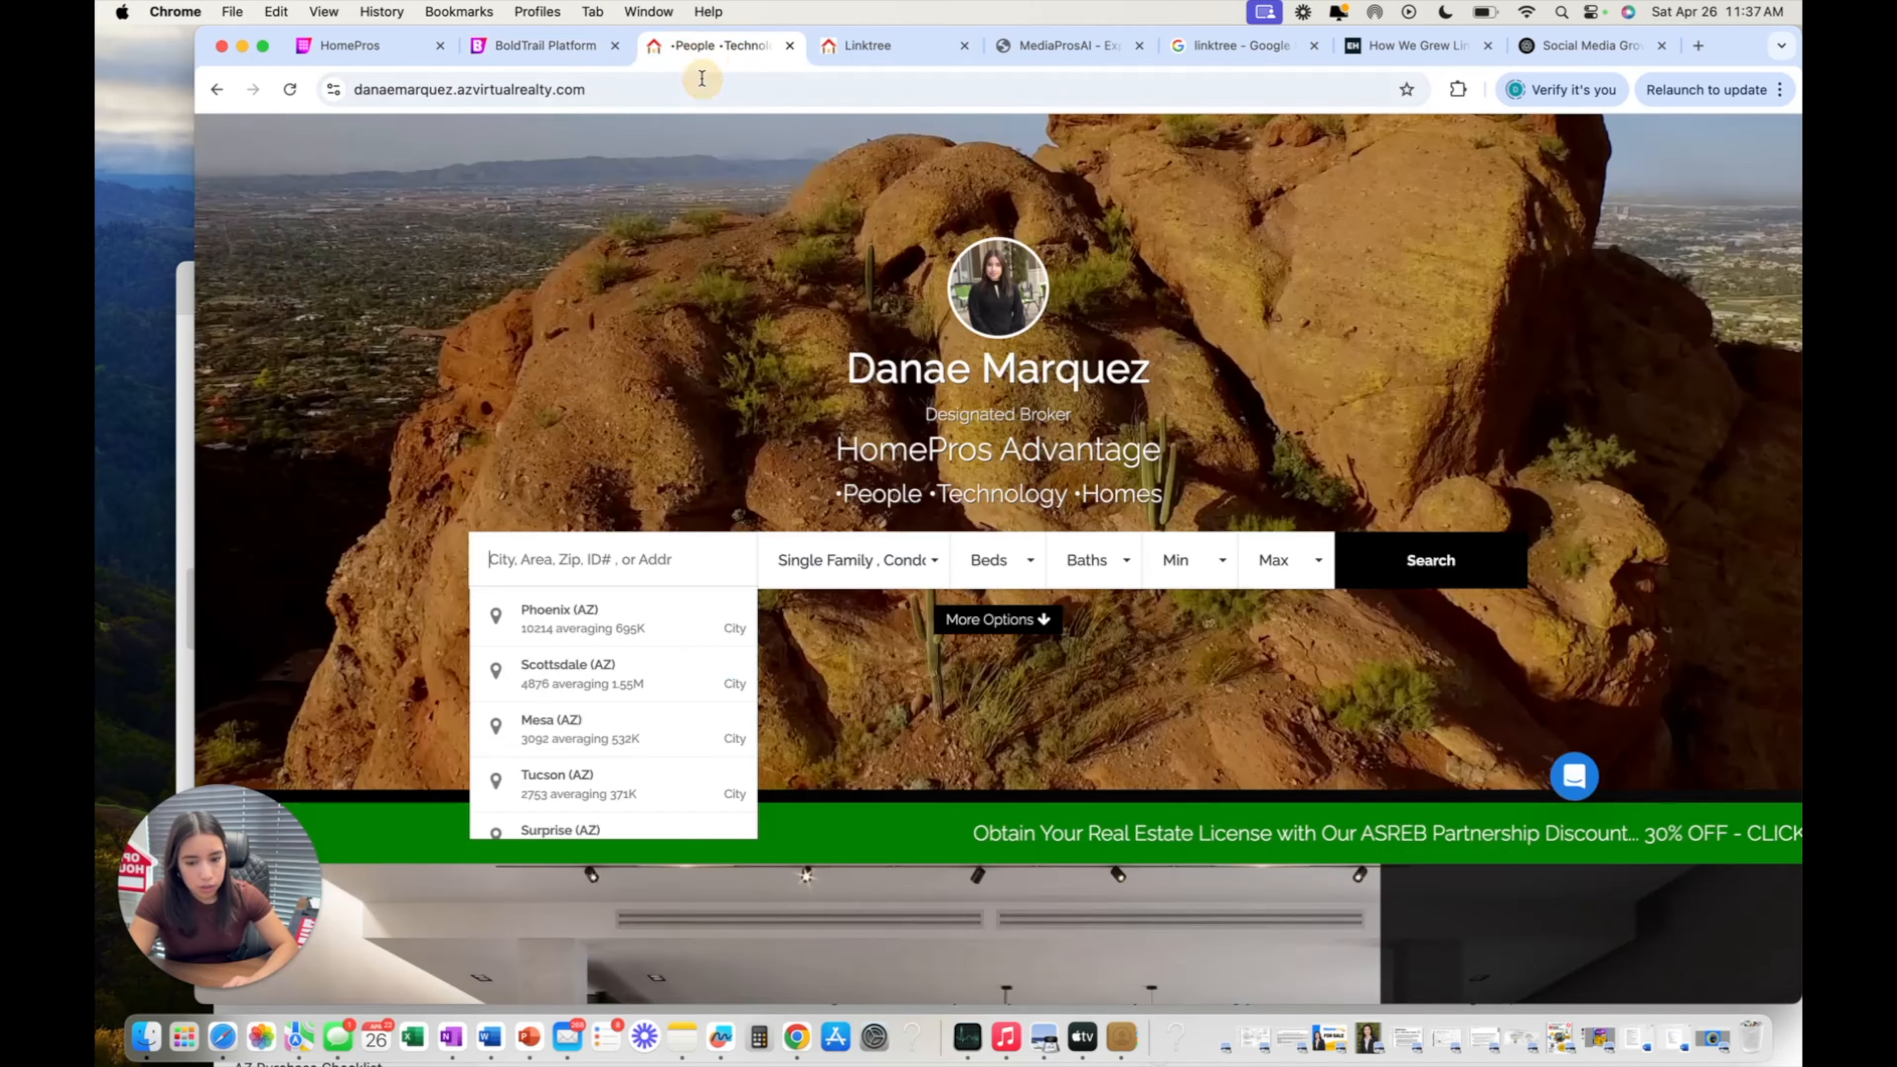
# Search Google for the agent's Facebook page, open the profile, and copy its address.
pyautogui.click(702, 85)
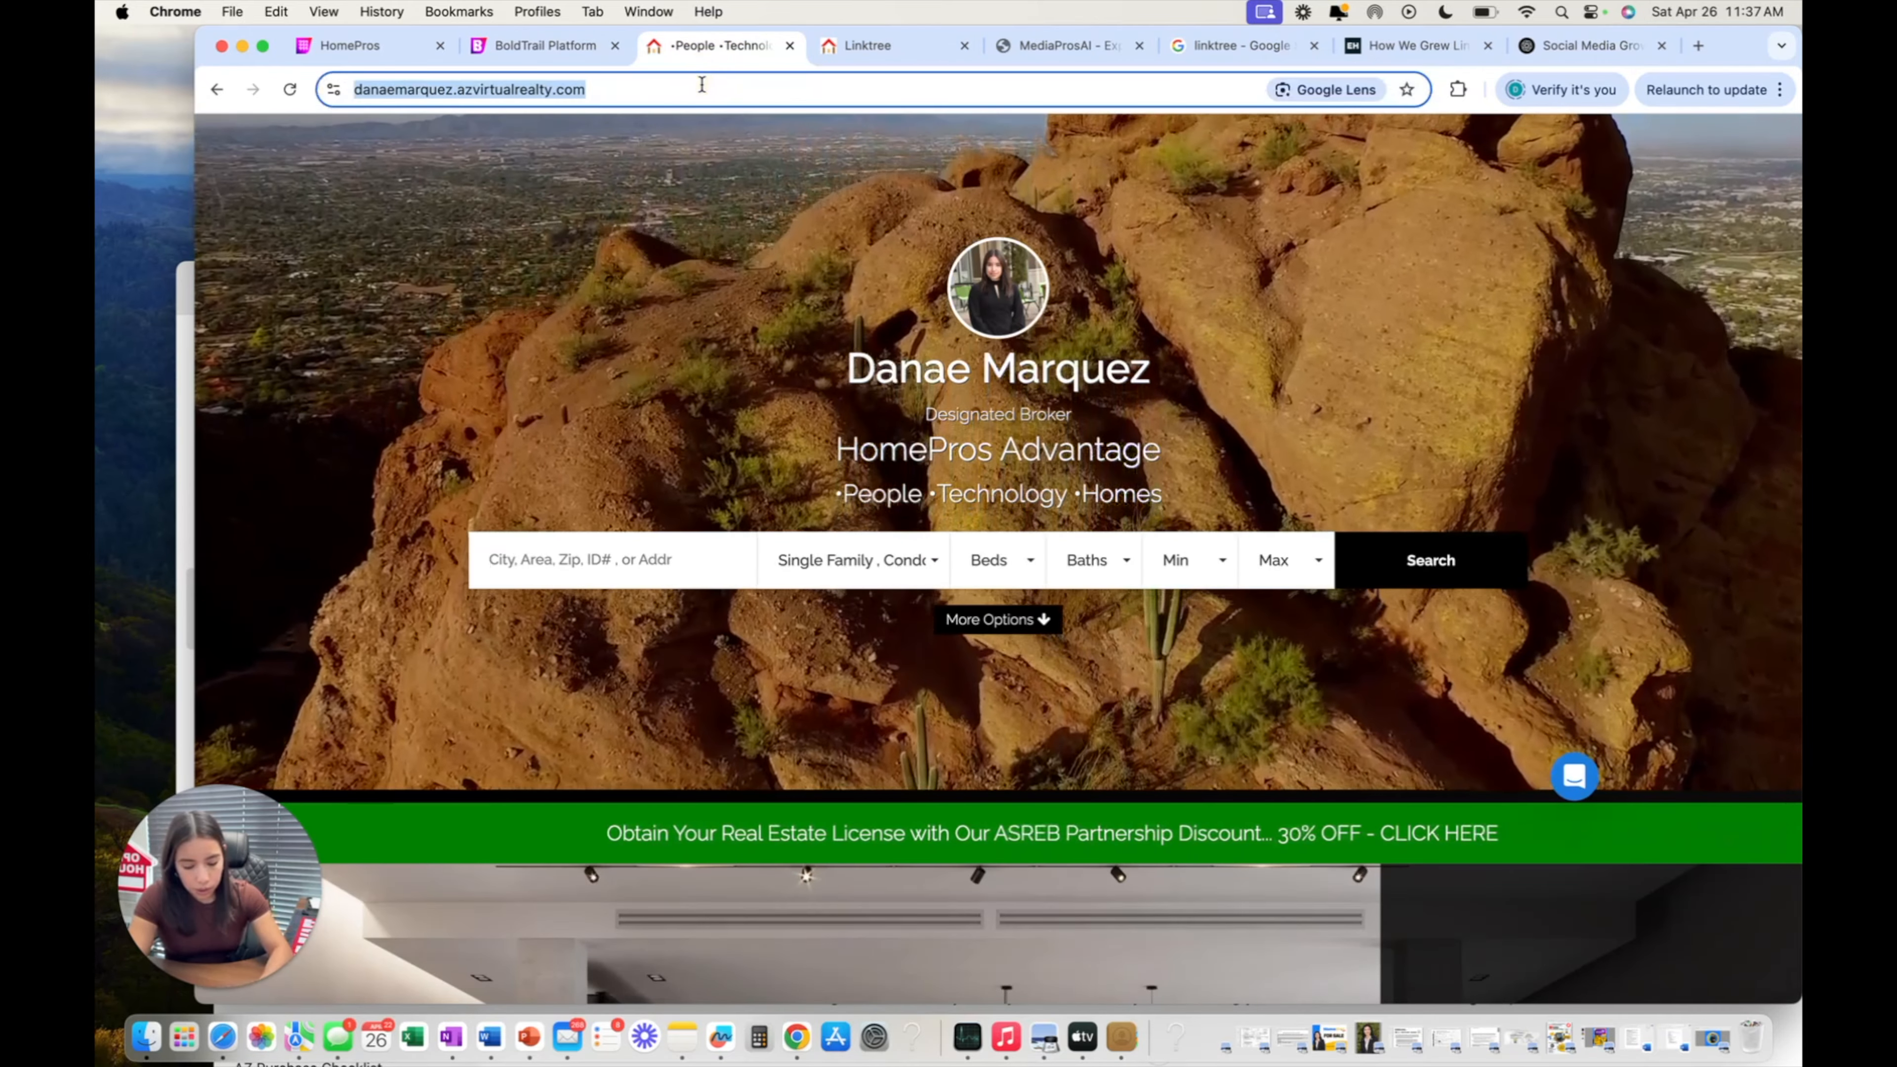
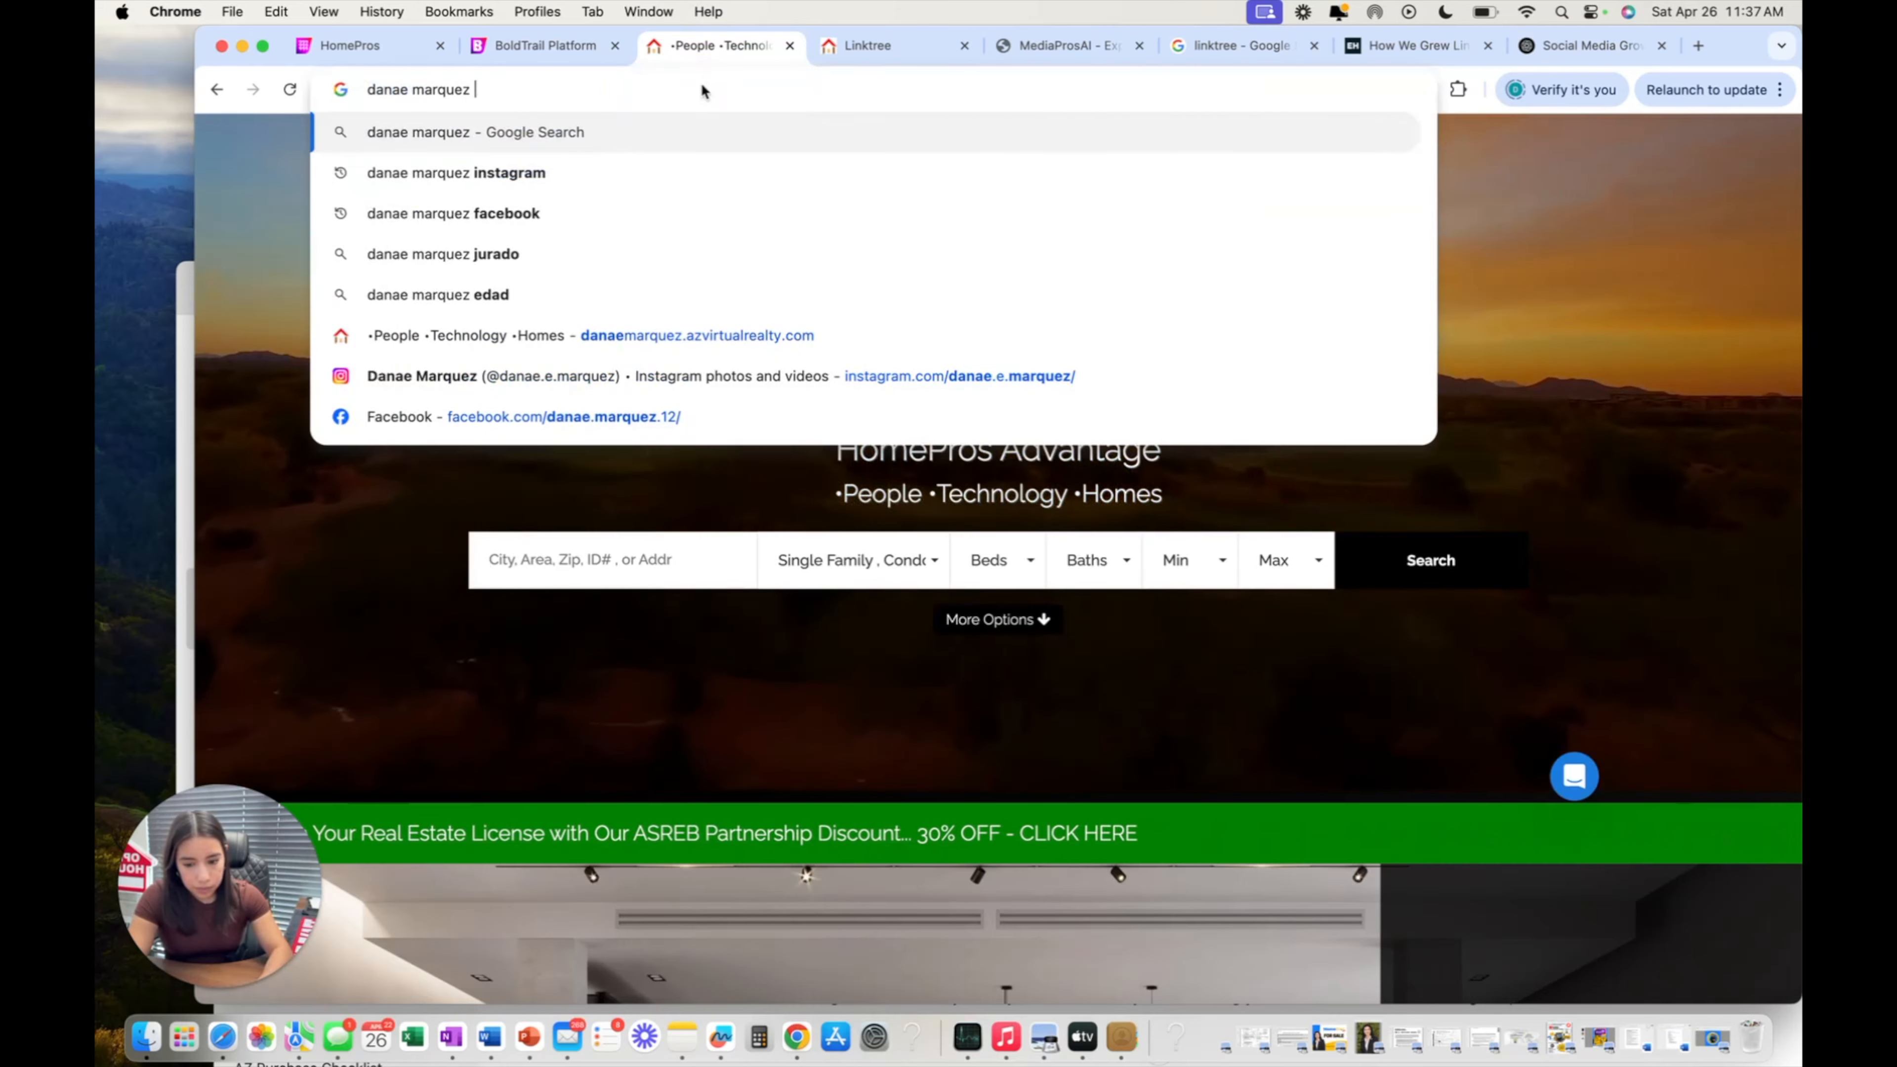
pyautogui.click(635, 213)
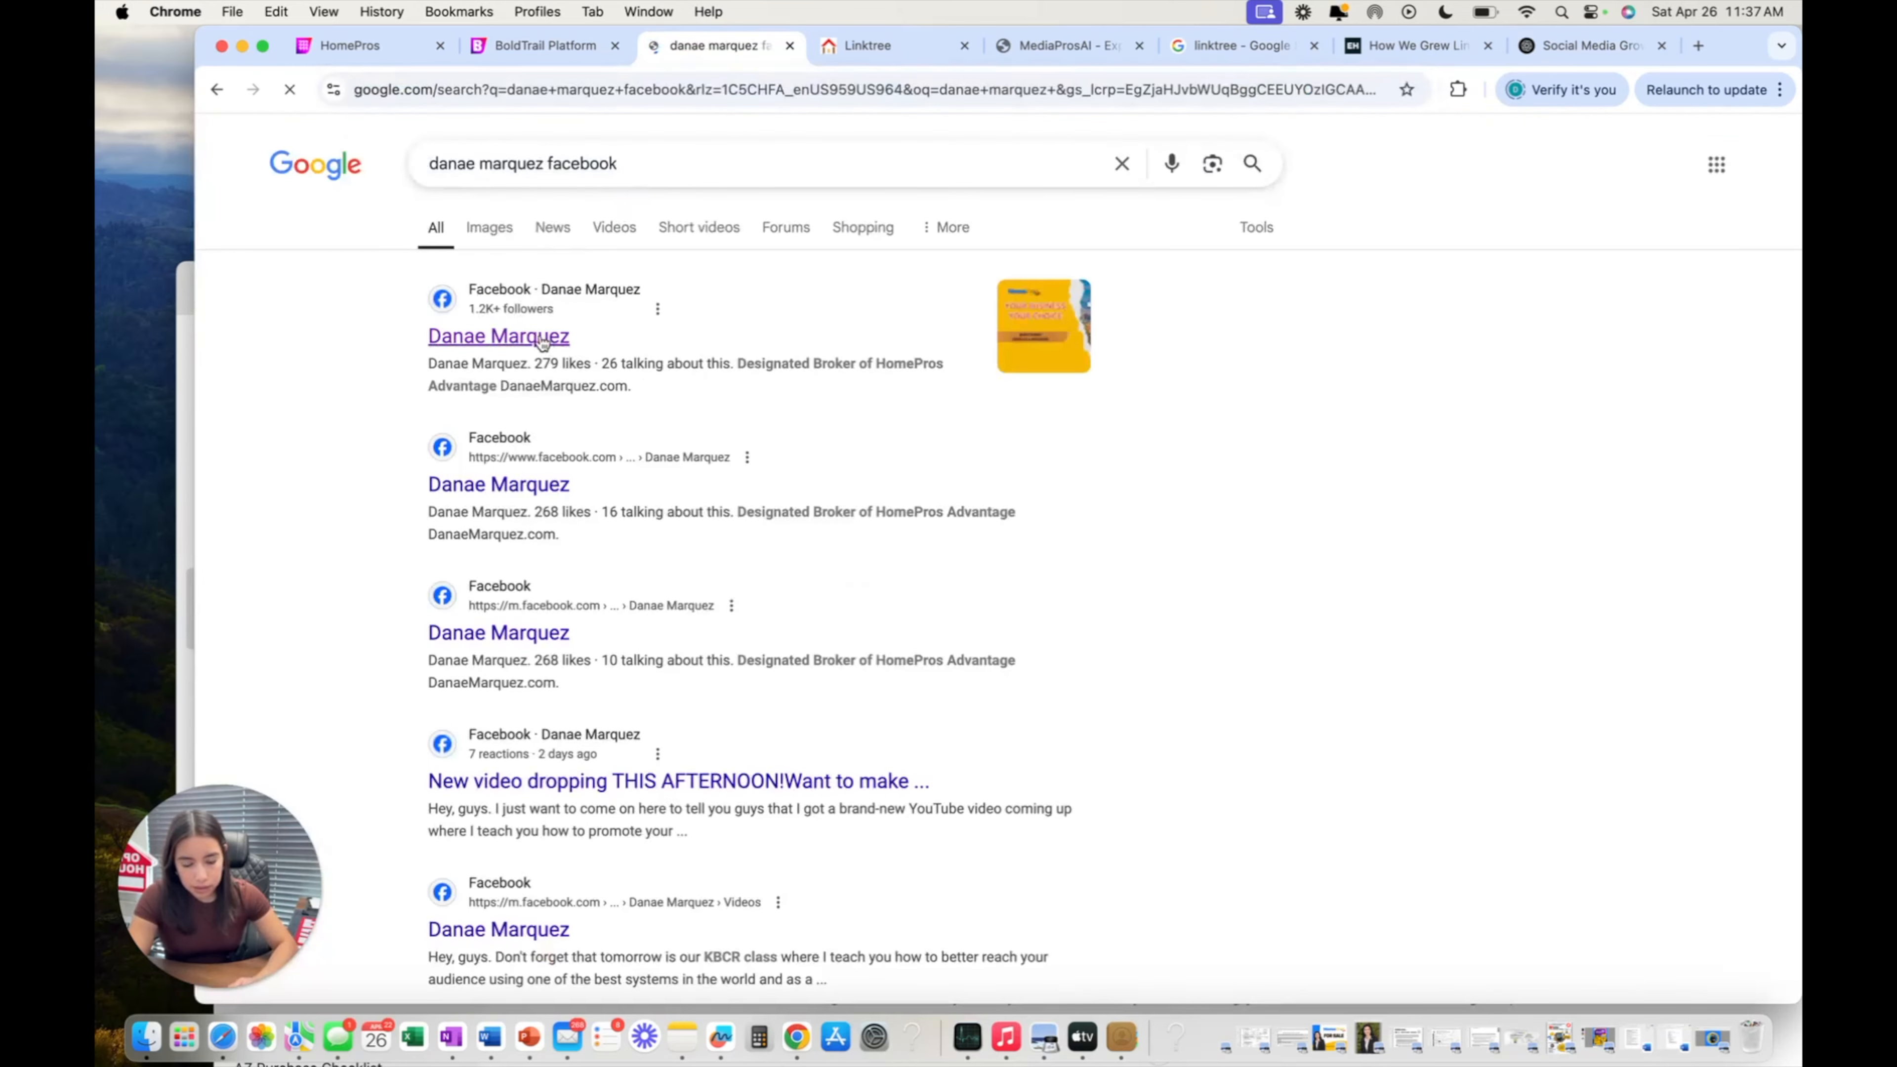
pyautogui.click(543, 338)
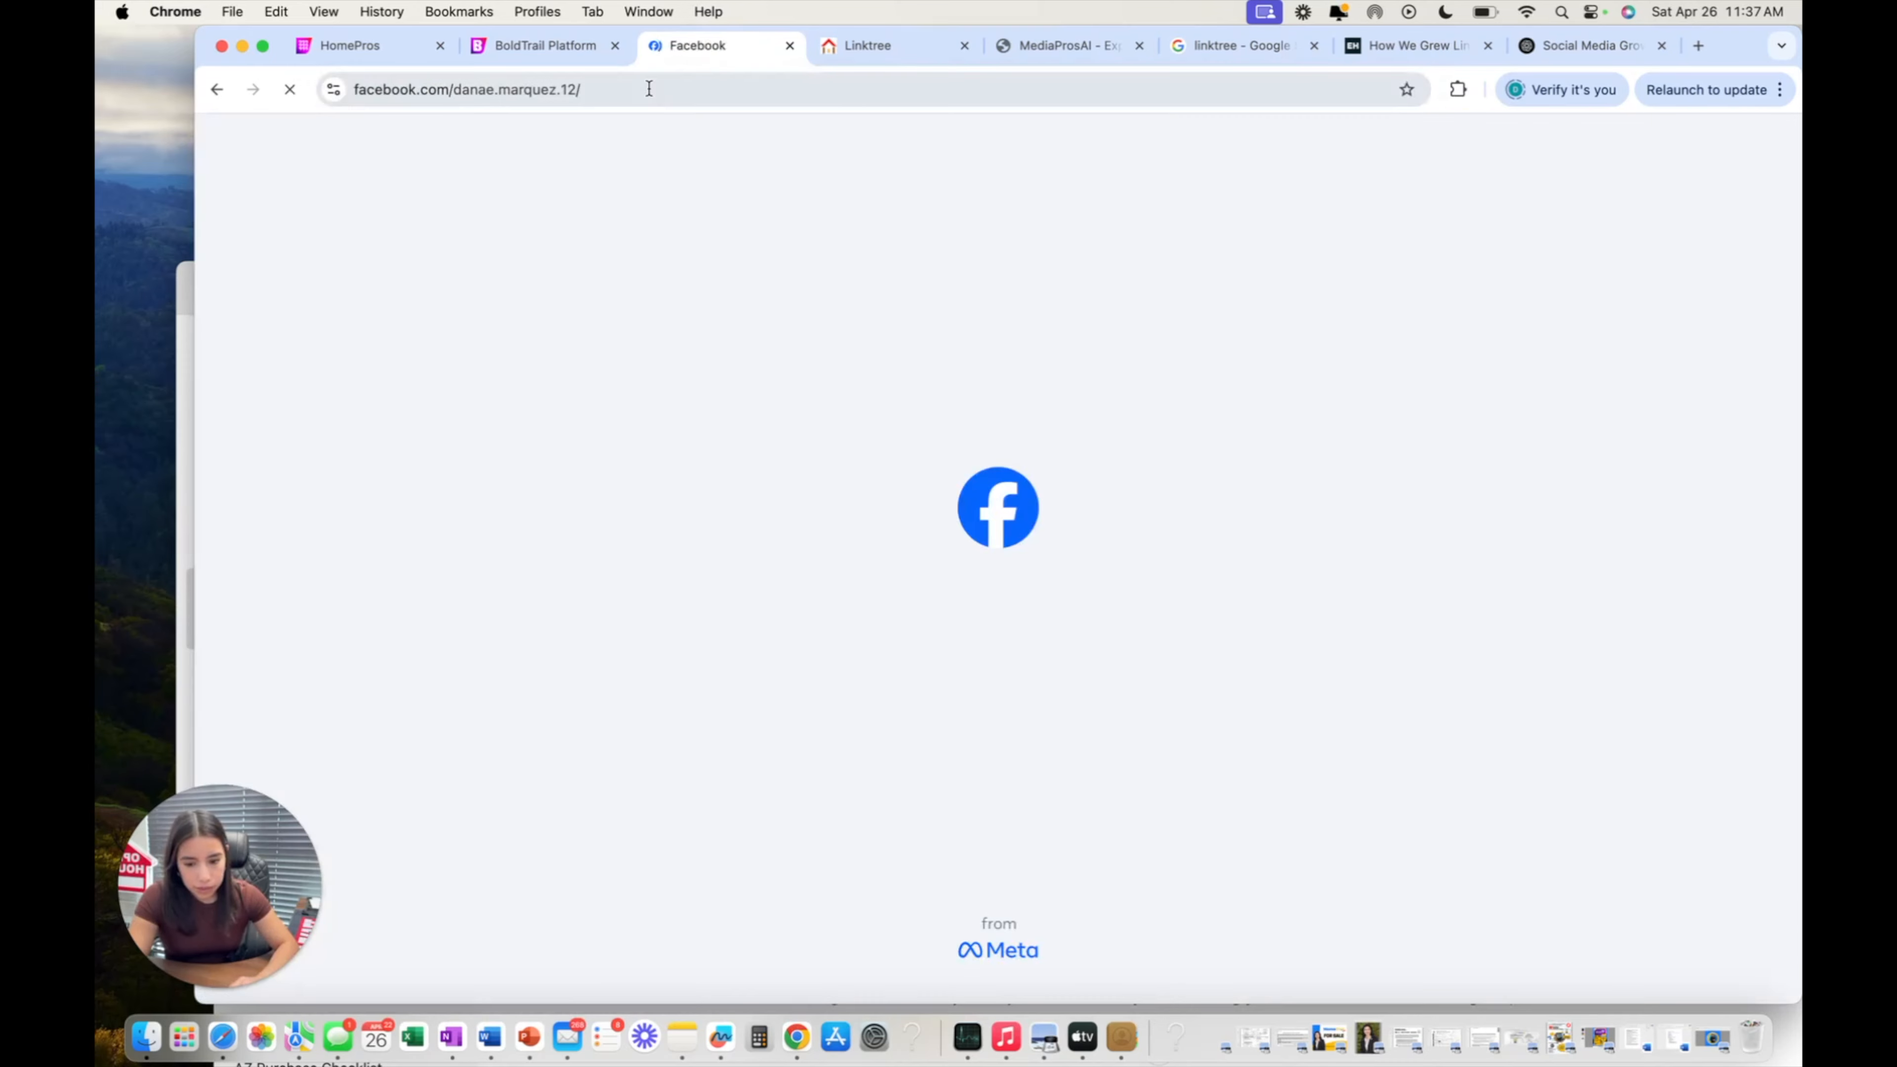
pyautogui.click(649, 88)
pyautogui.rightClick(650, 88)
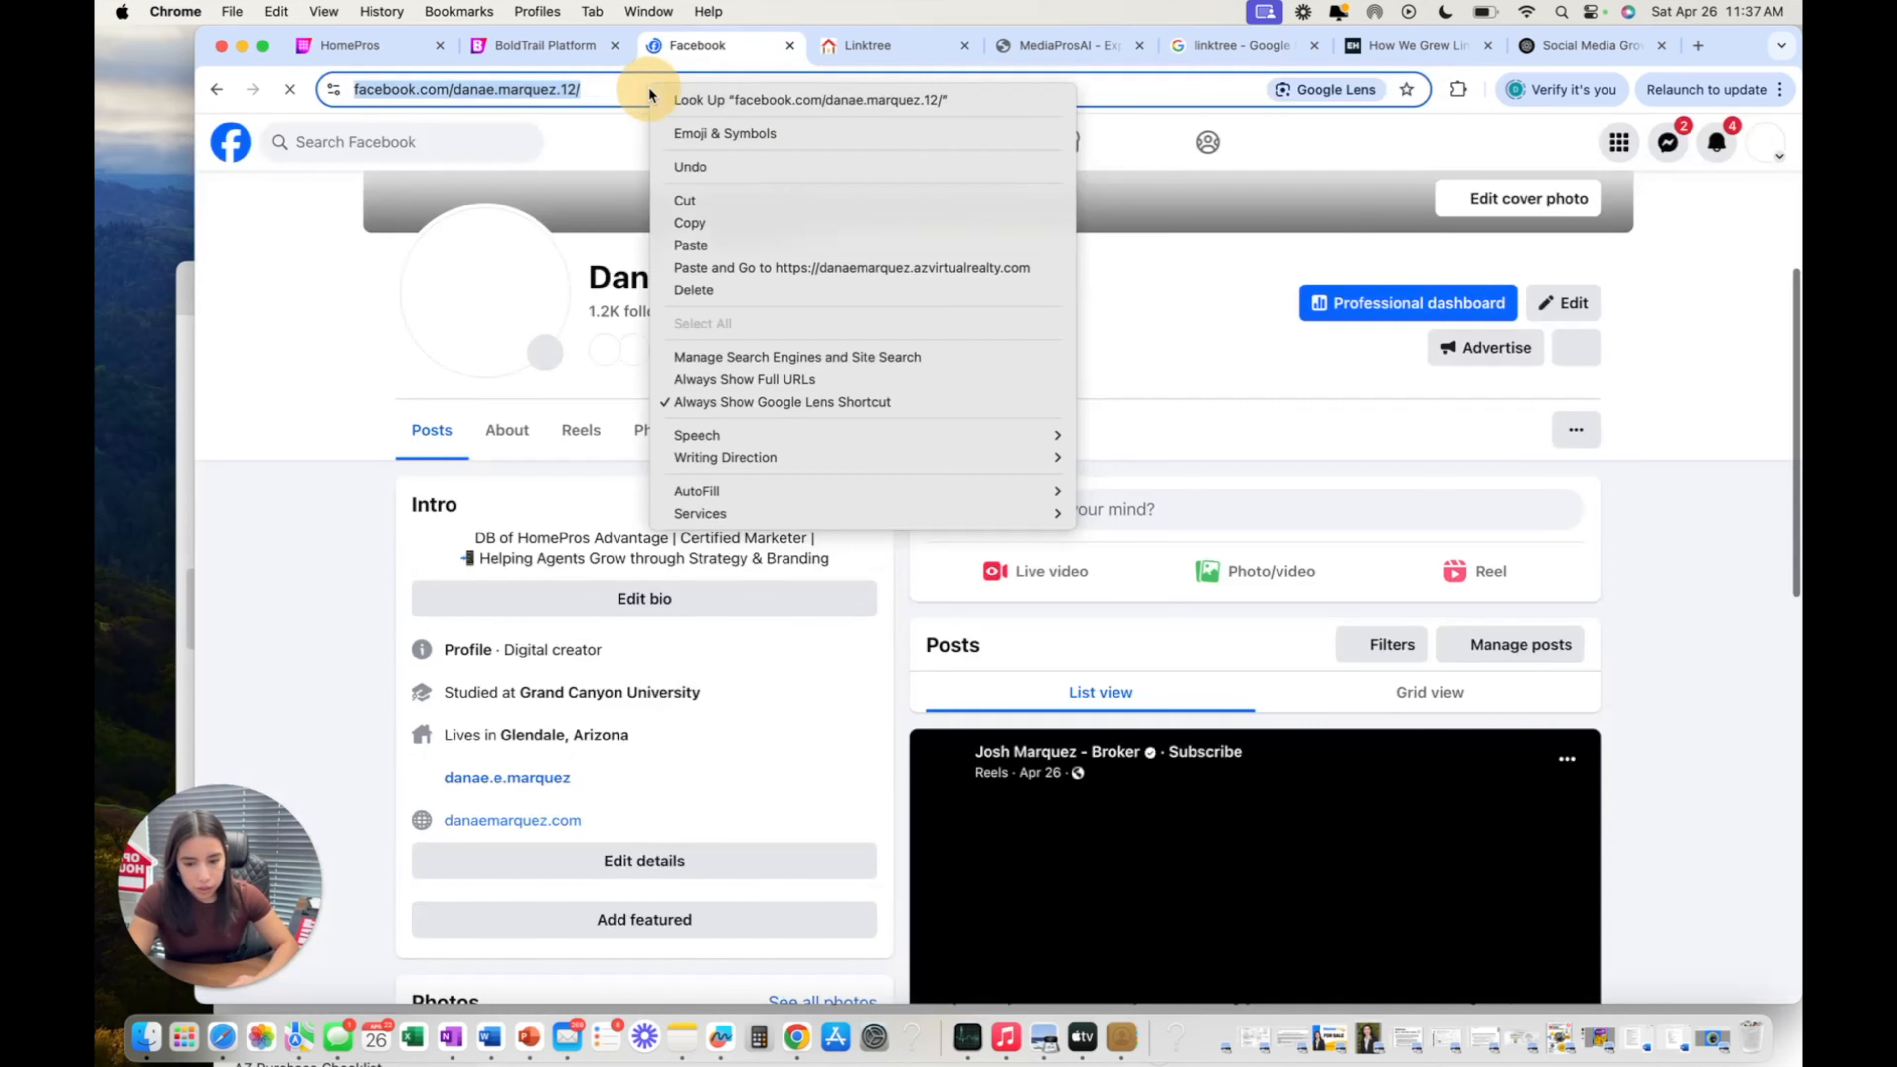
pyautogui.click(777, 222)
# Replace the Facebook icon's default link with the copied profile address.
pyautogui.click(543, 43)
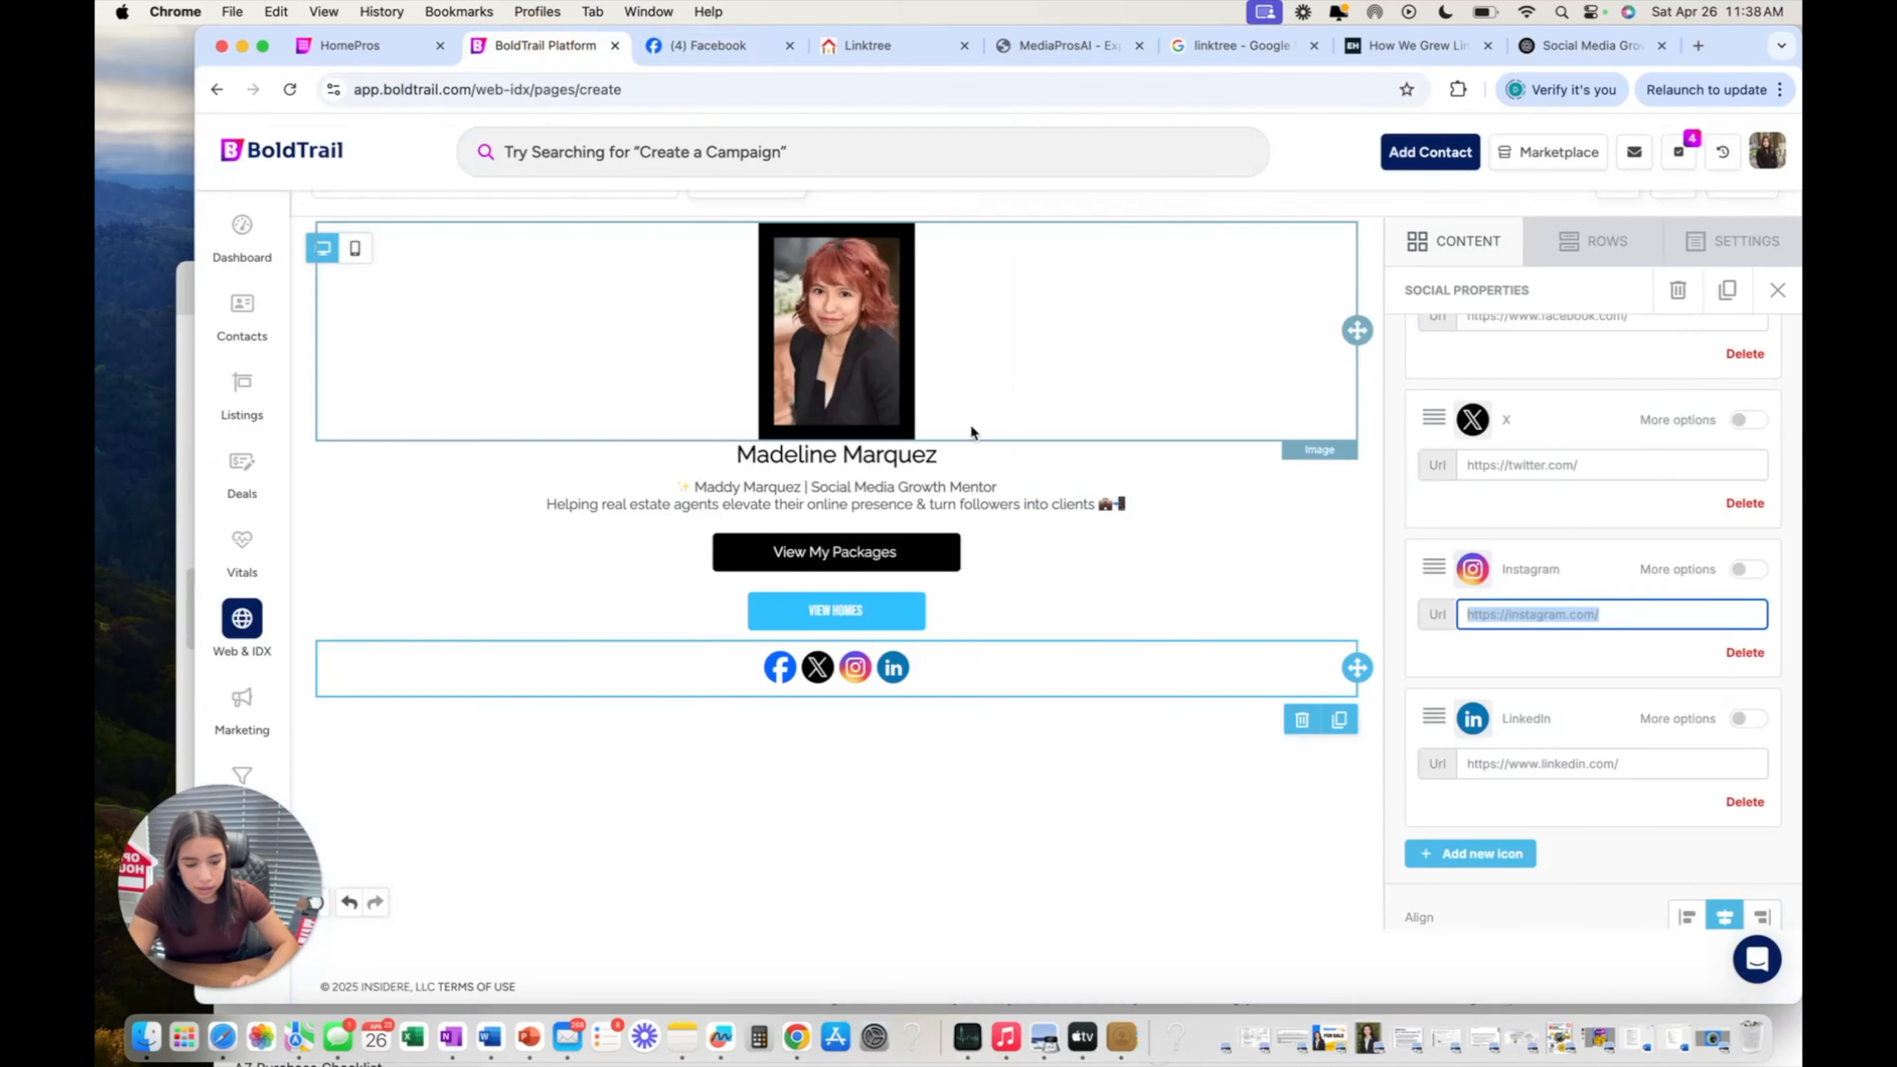
pyautogui.scroll(5, 1533, 610)
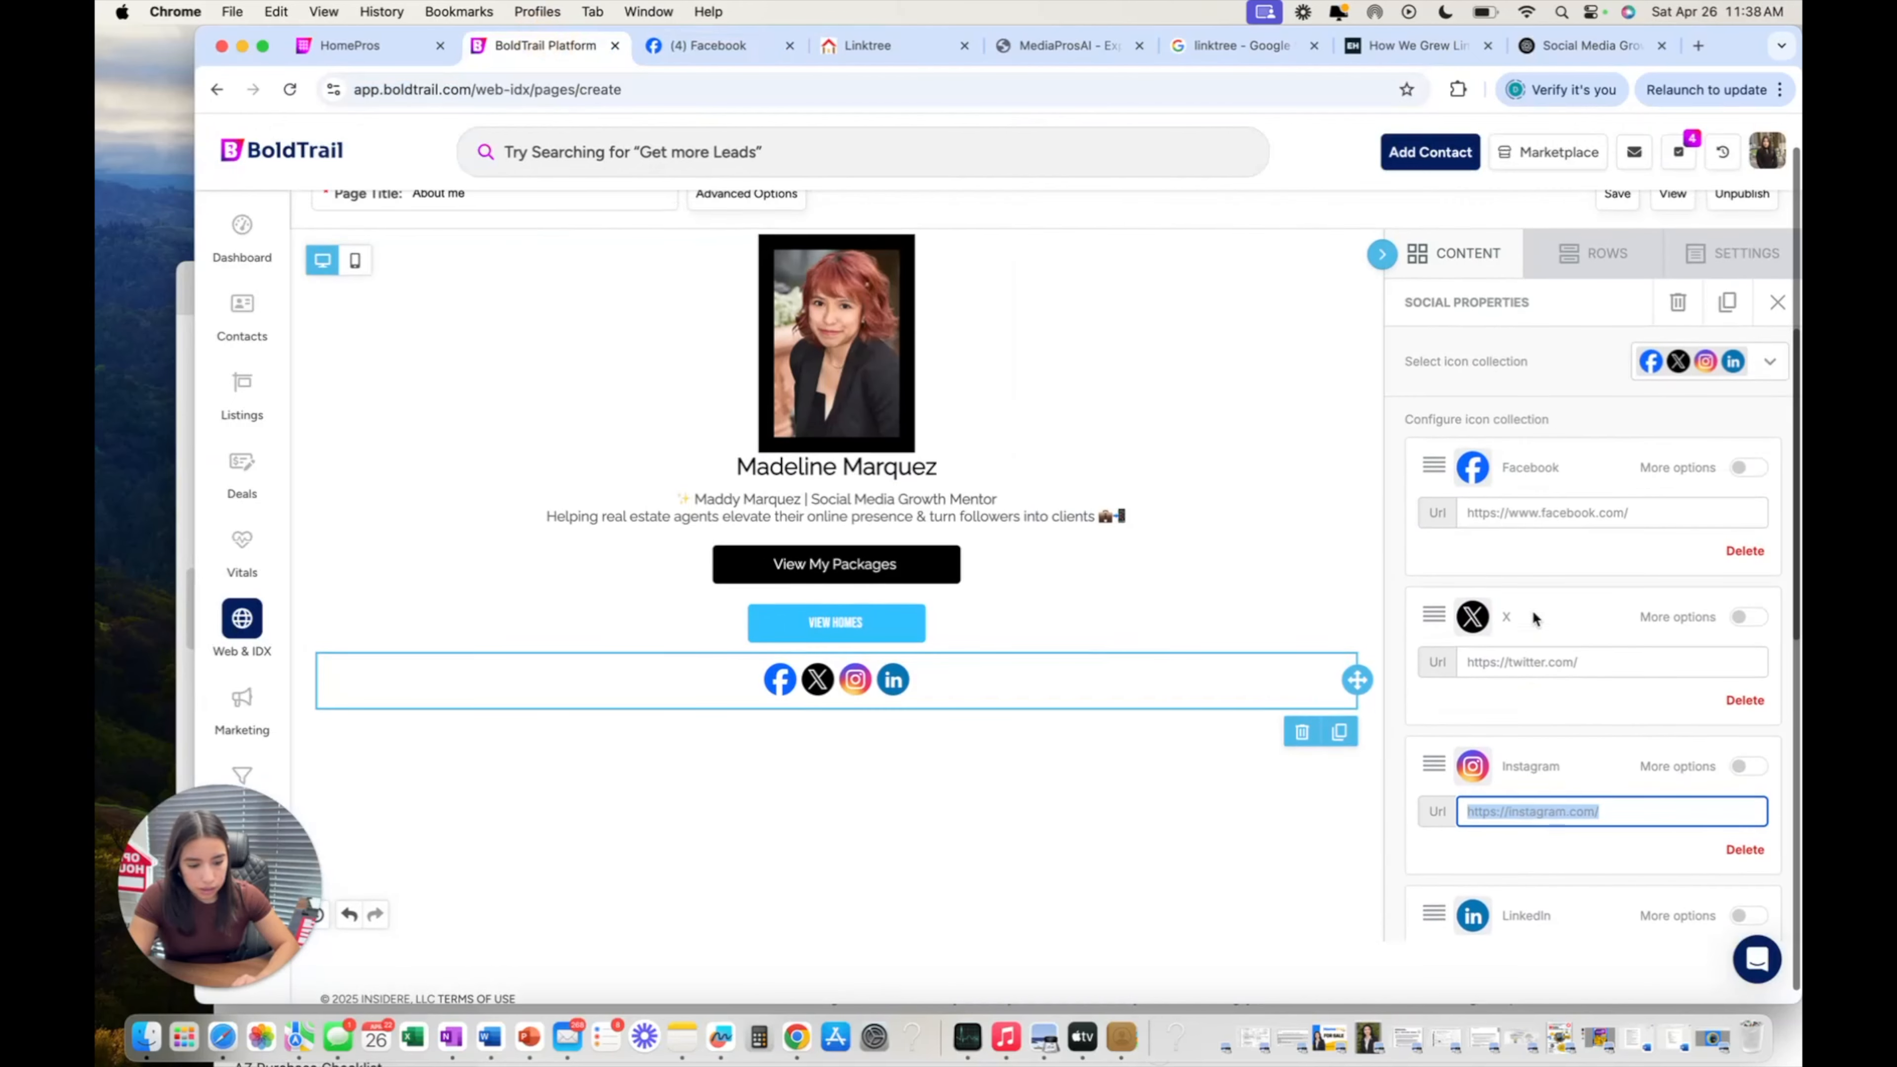
pyautogui.rightClick(1536, 513)
pyautogui.click(1514, 514)
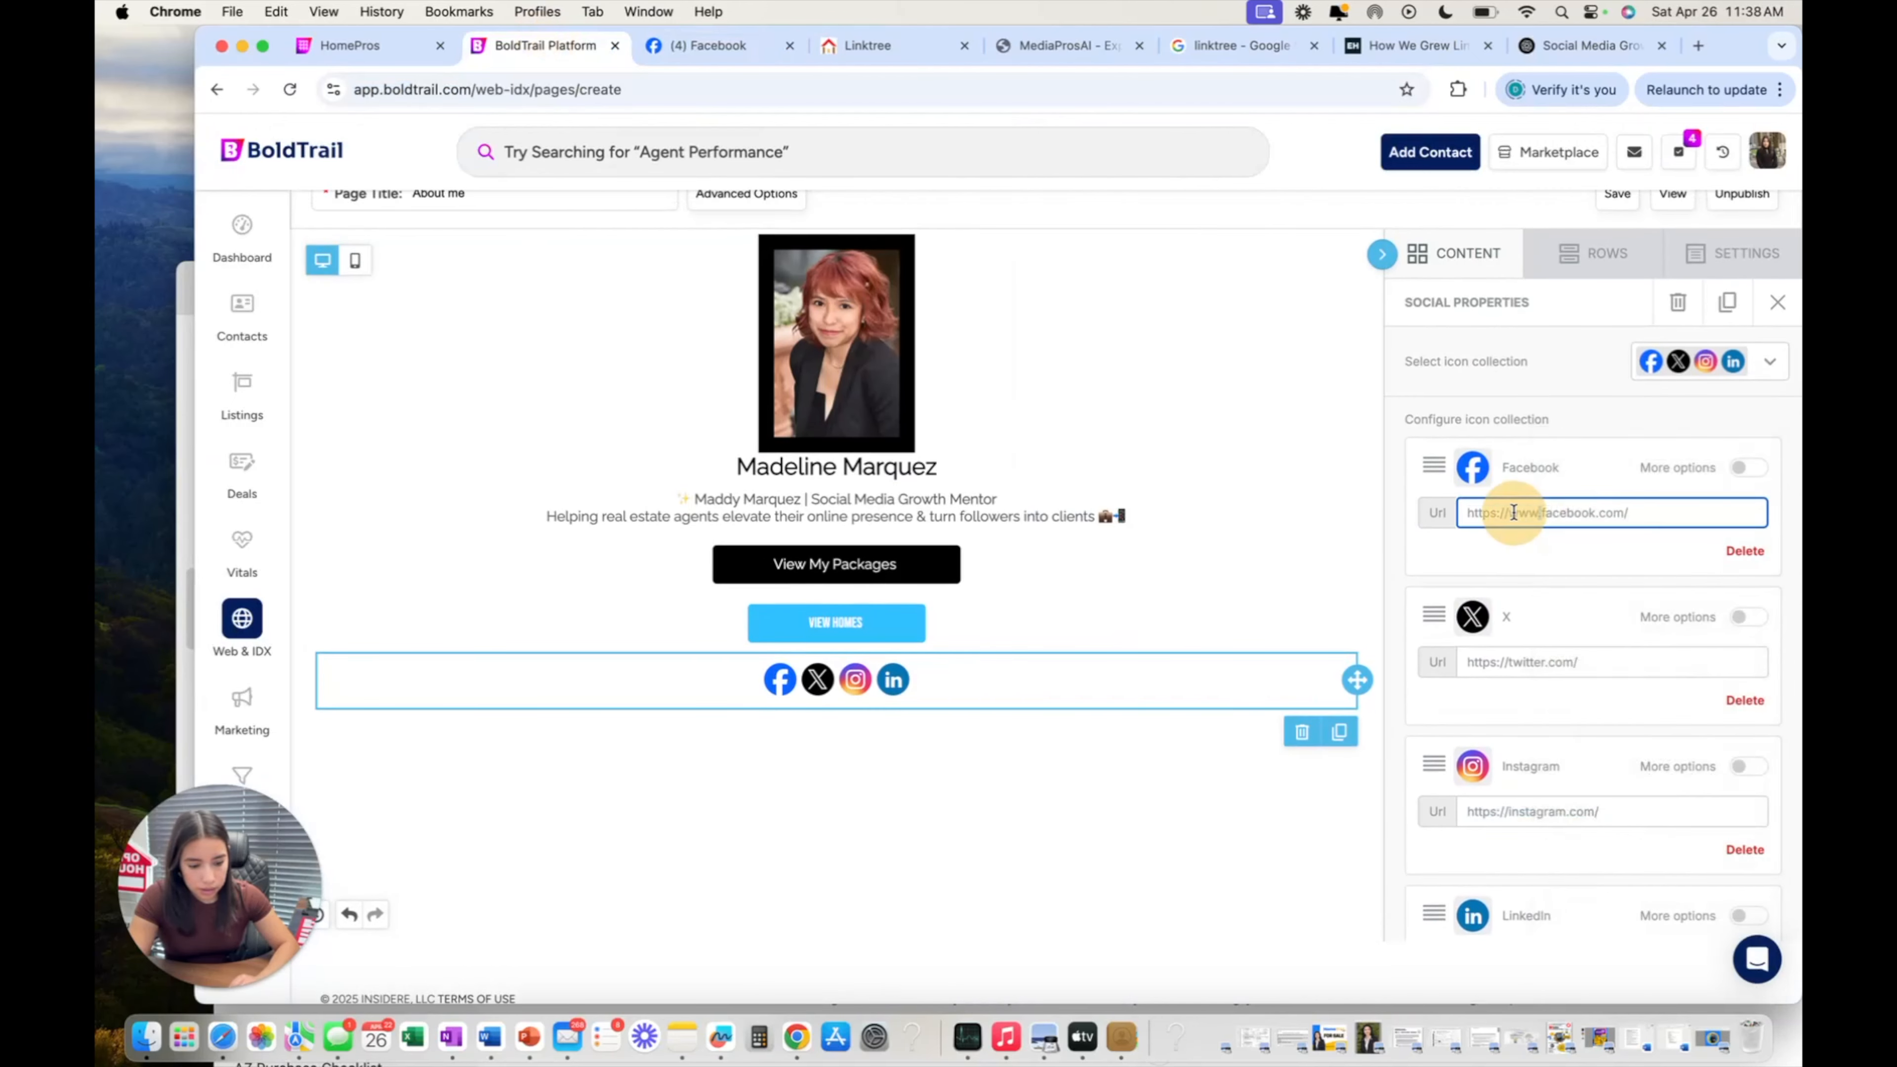
pyautogui.tripleClick(1514, 513)
pyautogui.rightClick(1513, 513)
pyautogui.click(1449, 611)
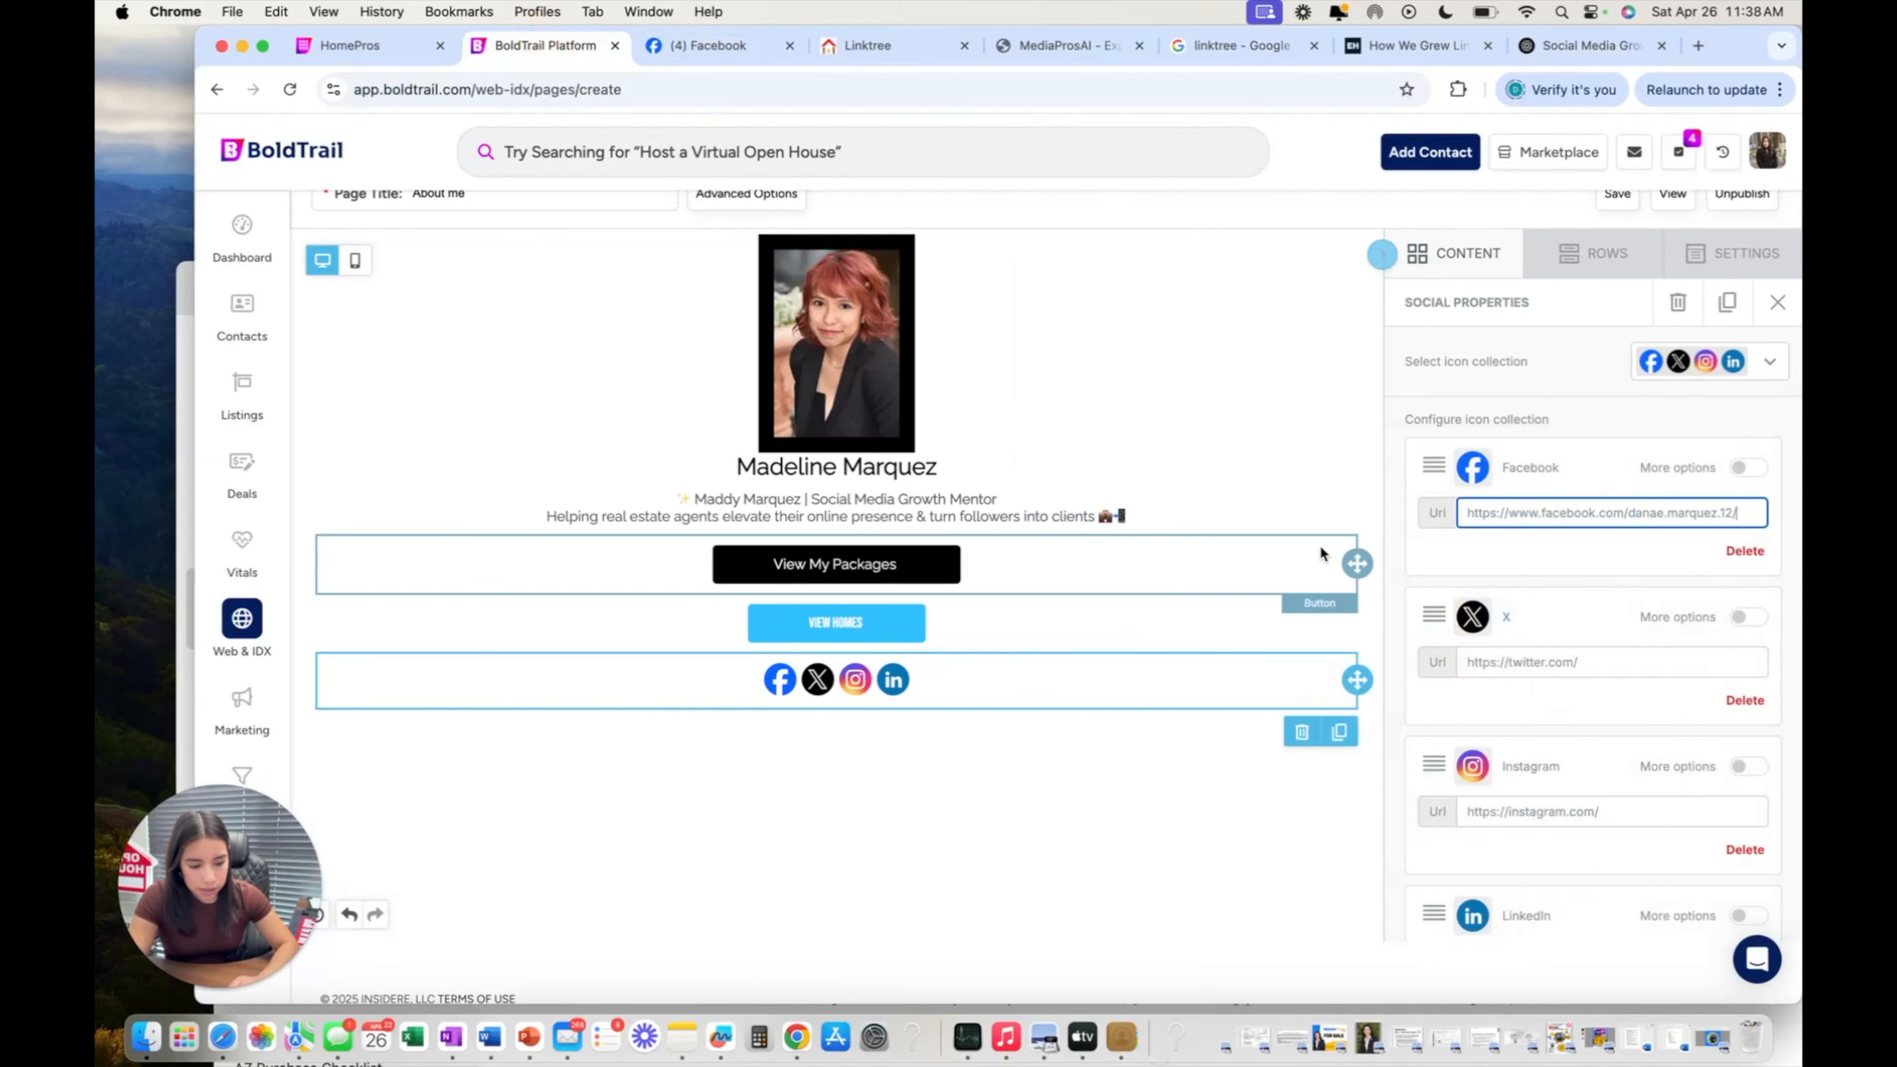
pyautogui.click(1397, 453)
pyautogui.scroll(-2, 1395, 452)
pyautogui.scroll(-4, 1395, 453)
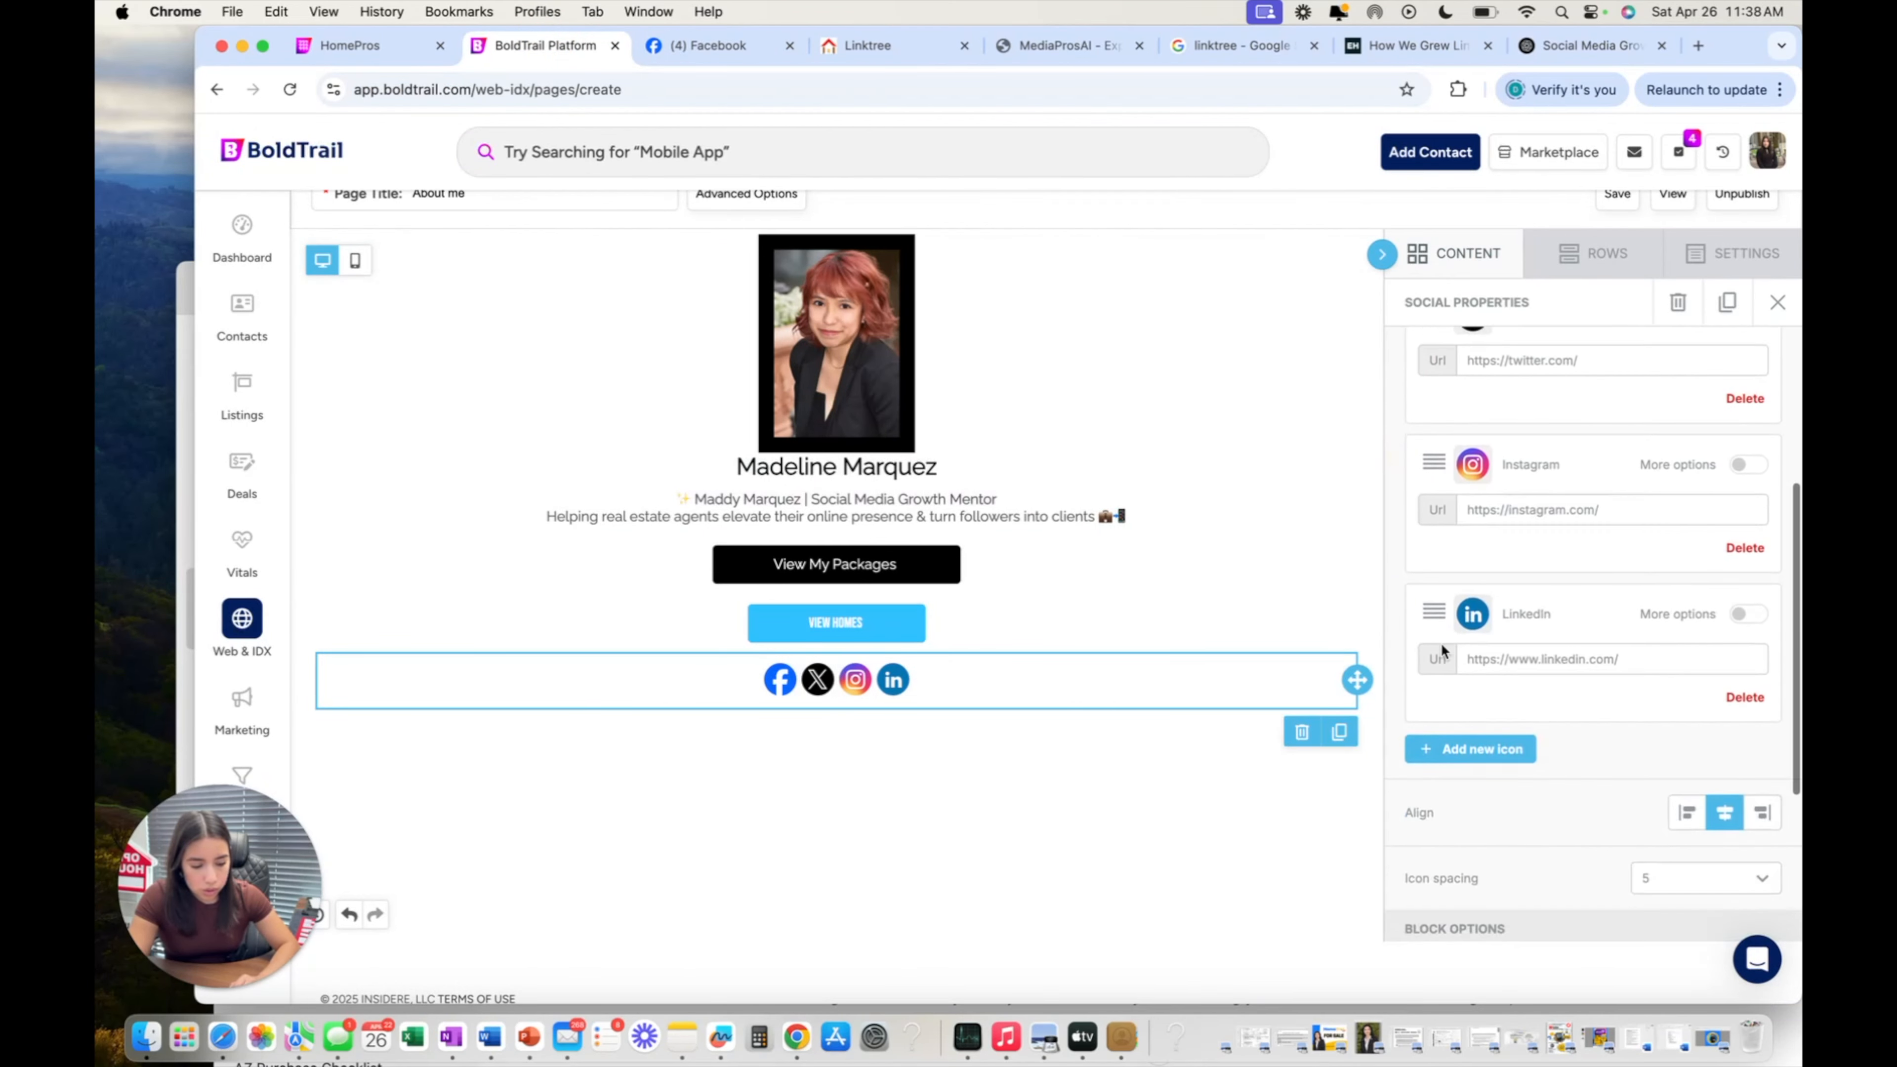
# Add an E-Mail icon to the social row.
pyautogui.click(1462, 661)
pyautogui.scroll(-2, 1527, 735)
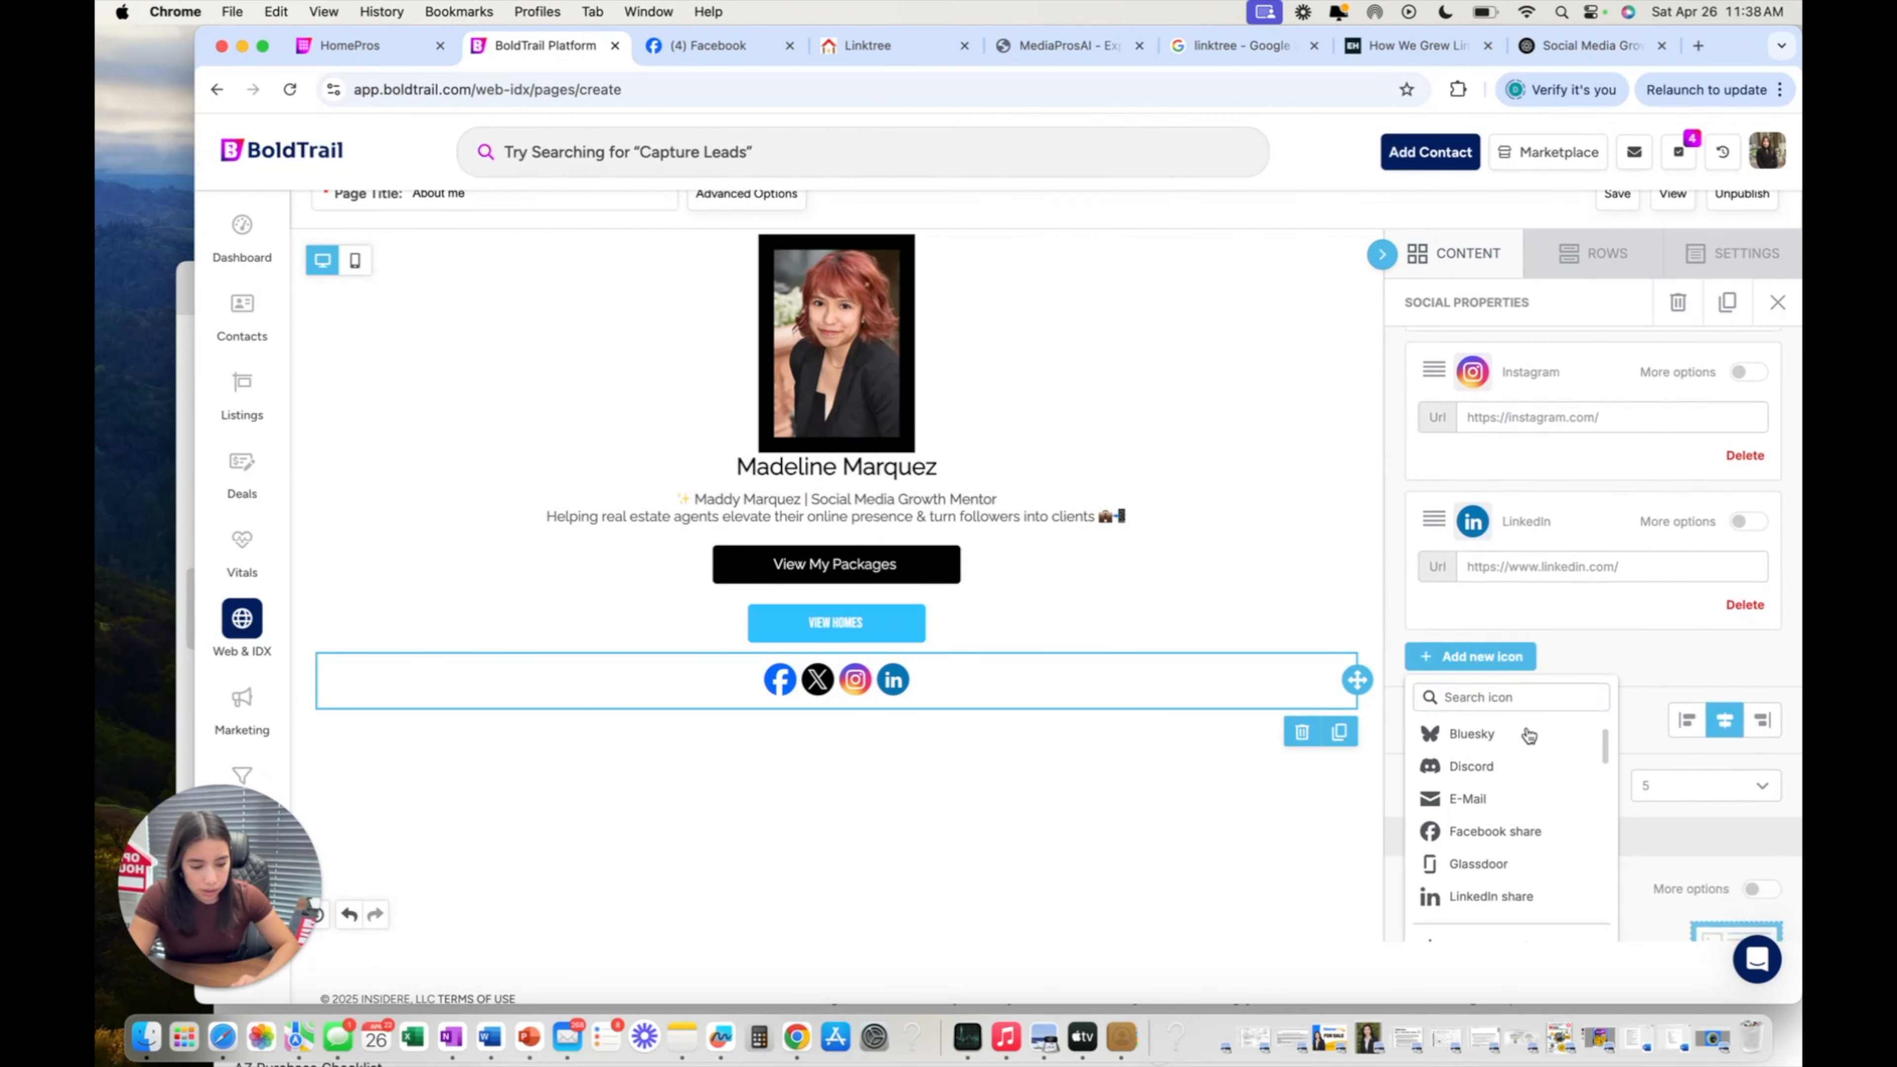
pyautogui.scroll(2, 1527, 735)
pyautogui.scroll(-1, 1648, 708)
pyautogui.scroll(-3, 1586, 800)
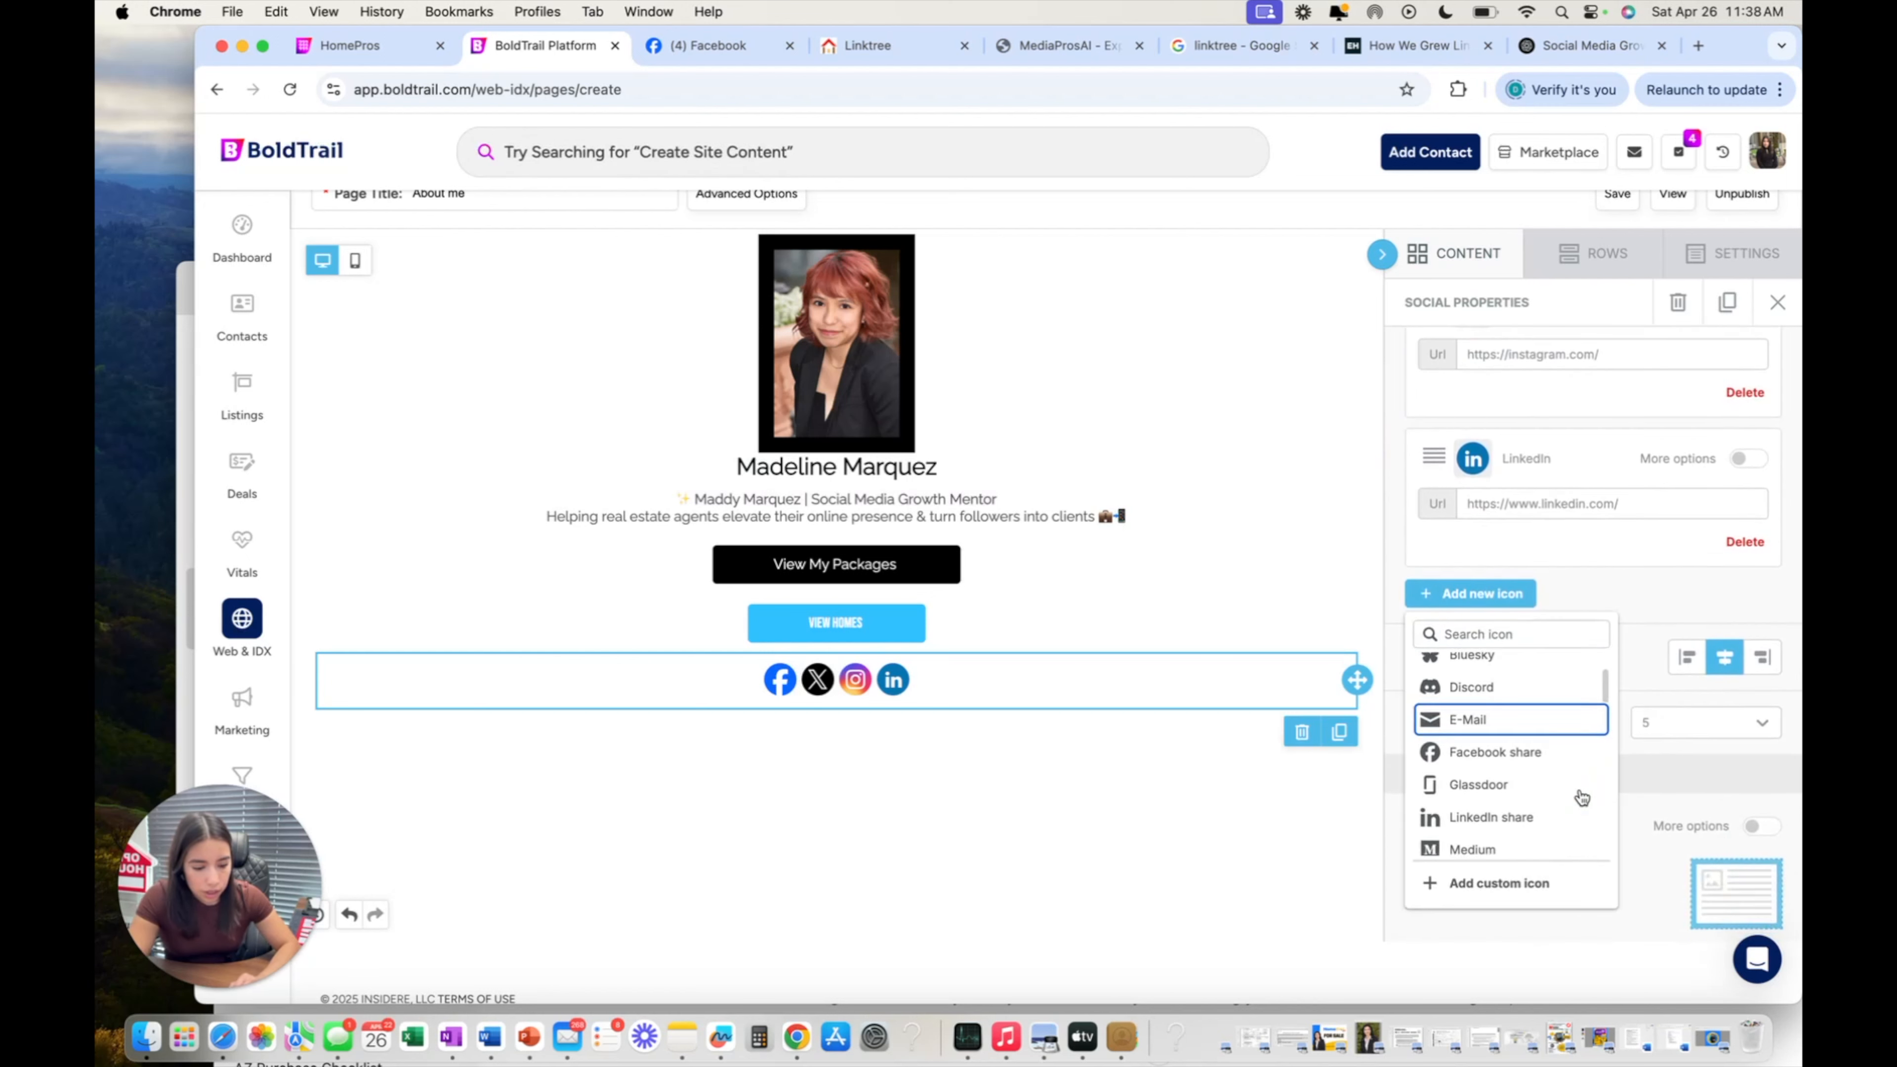
pyautogui.scroll(-1, 1577, 795)
pyautogui.scroll(3, 1568, 777)
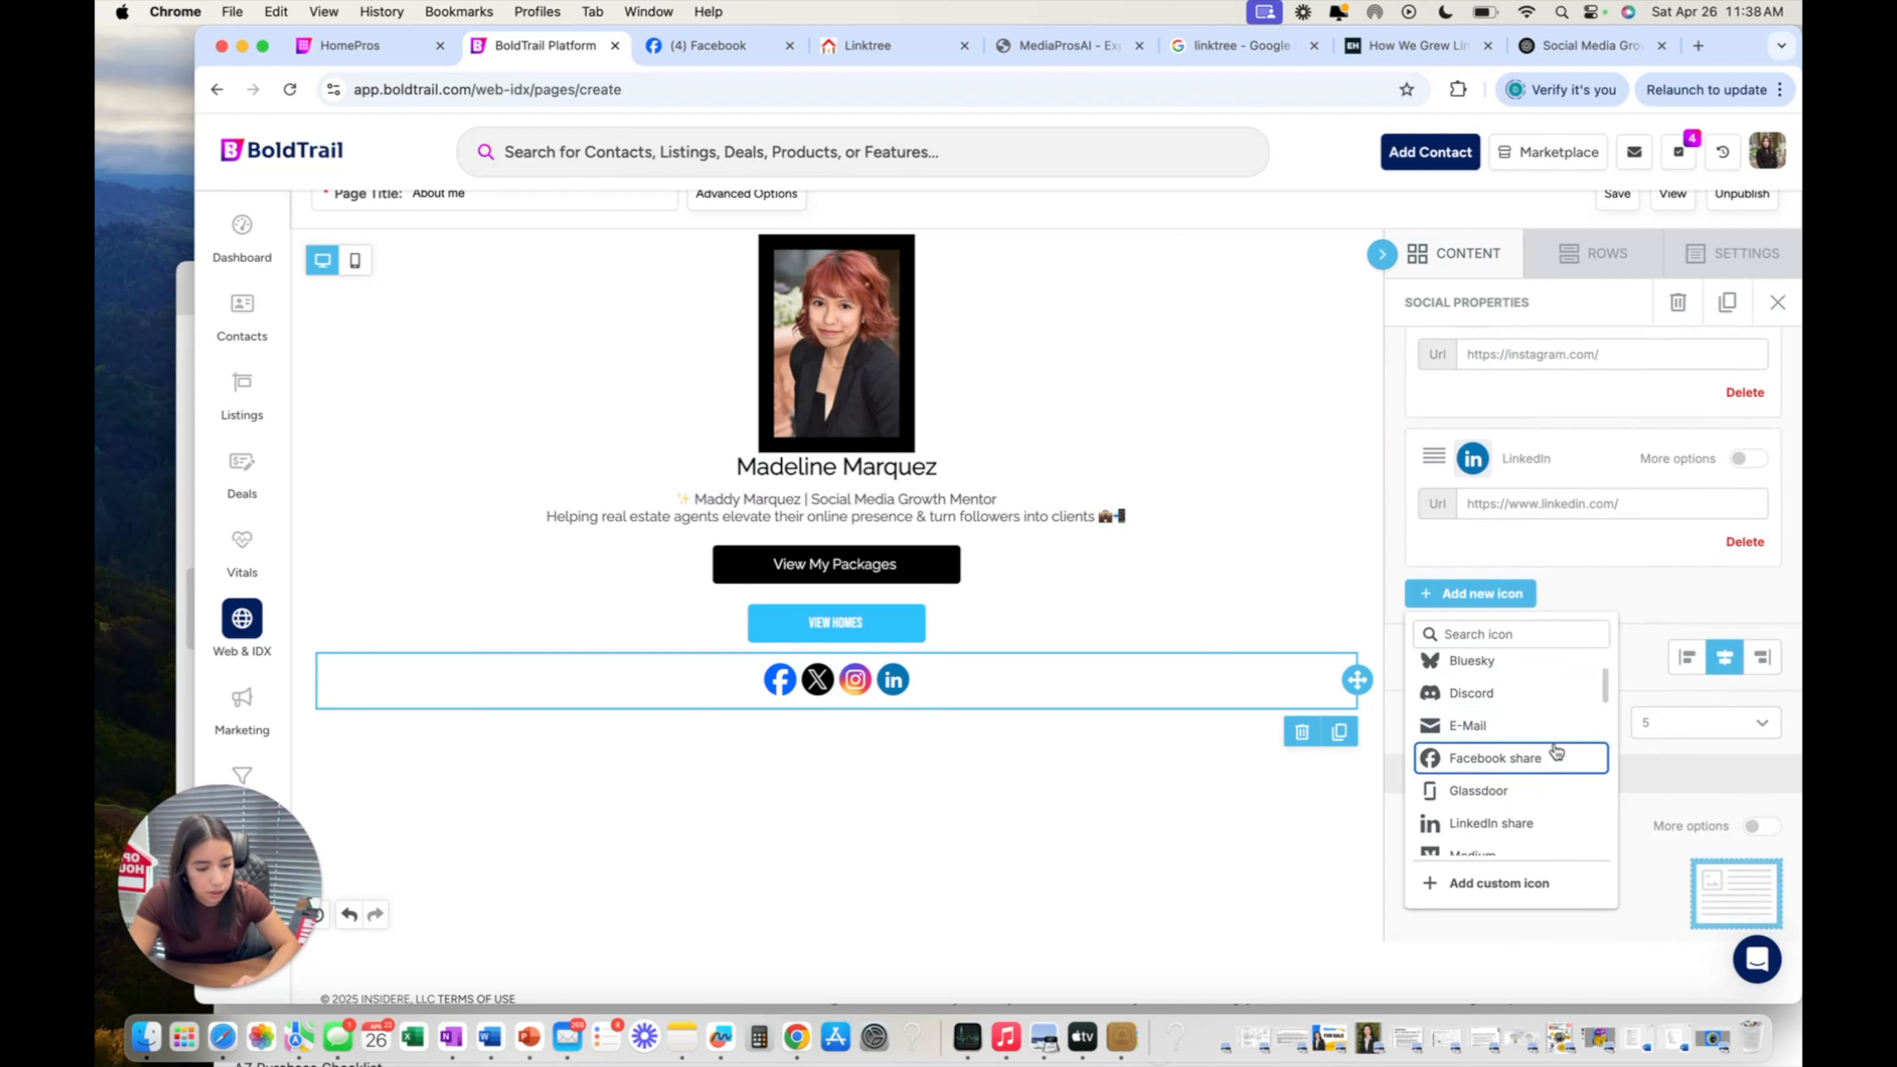
pyautogui.click(1541, 725)
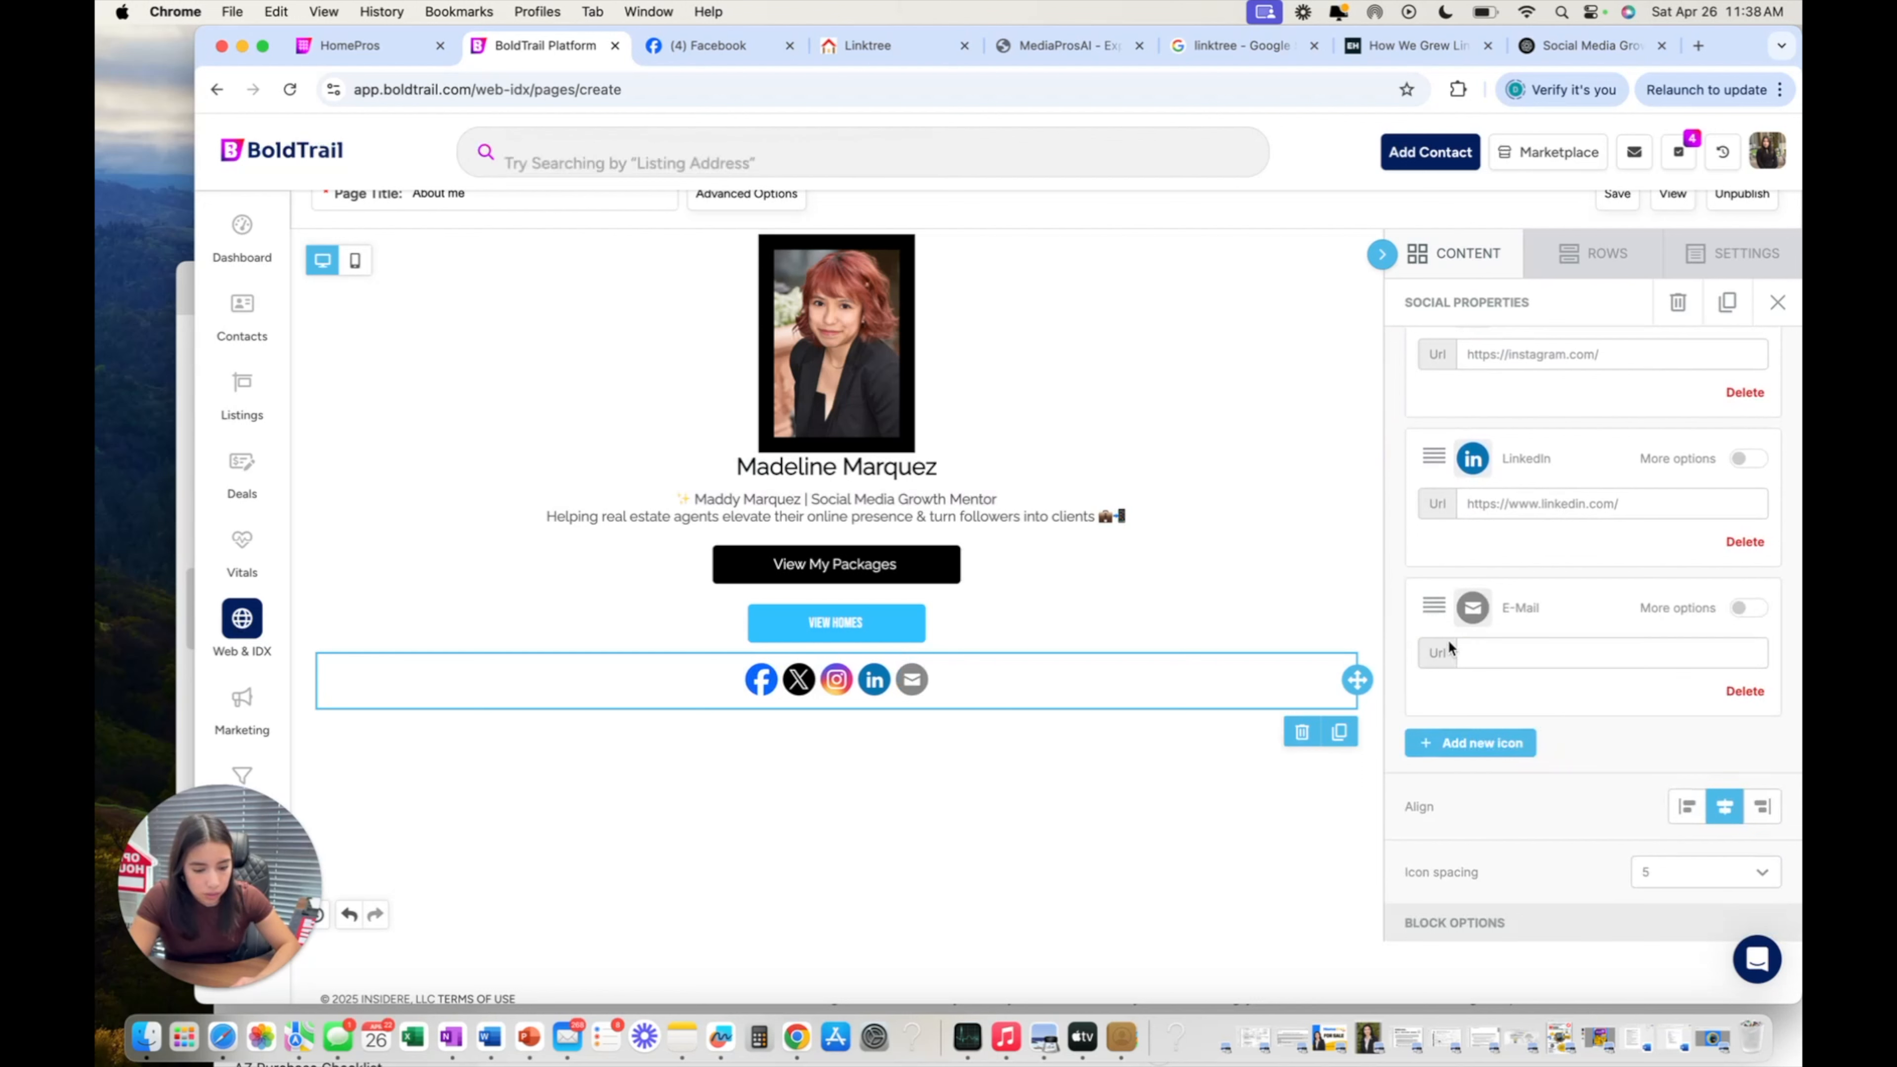
pyautogui.click(1476, 699)
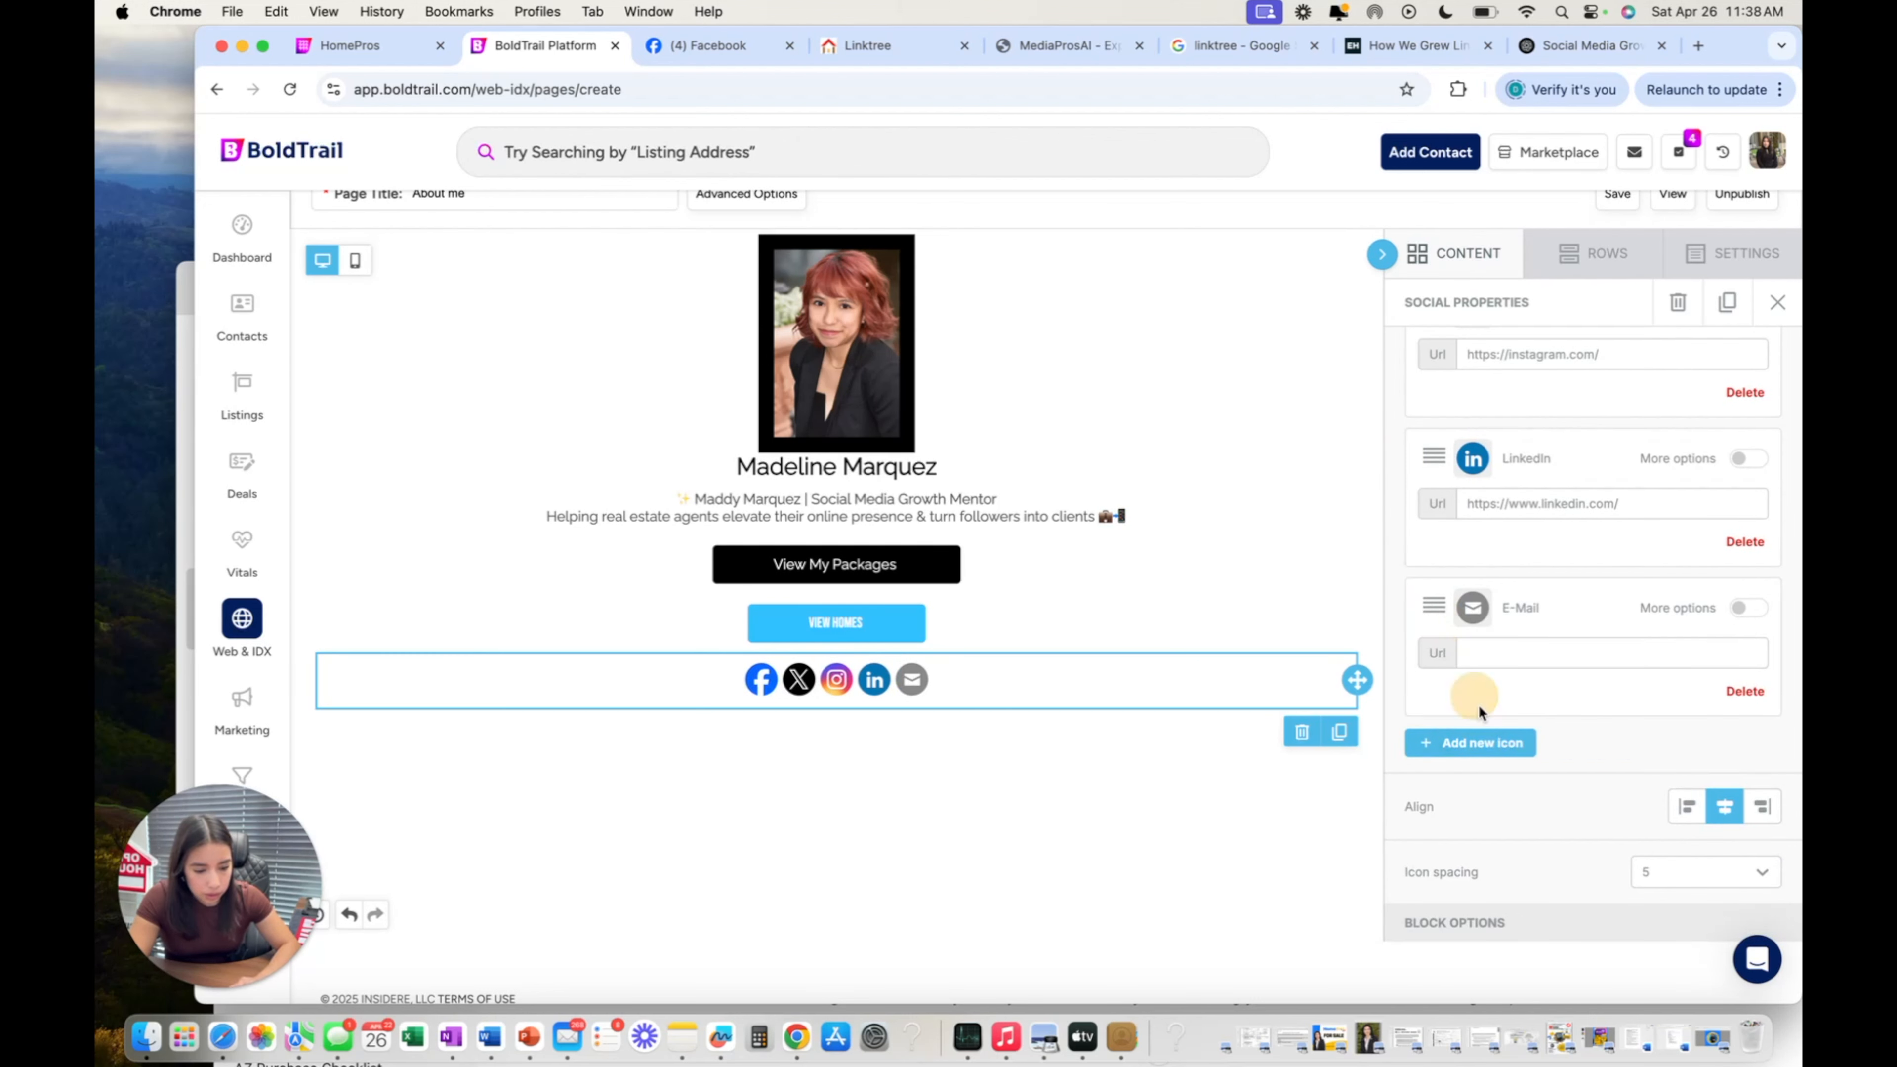
# Add a YouTube icon to the social row.
pyautogui.scroll(-2, 1706, 623)
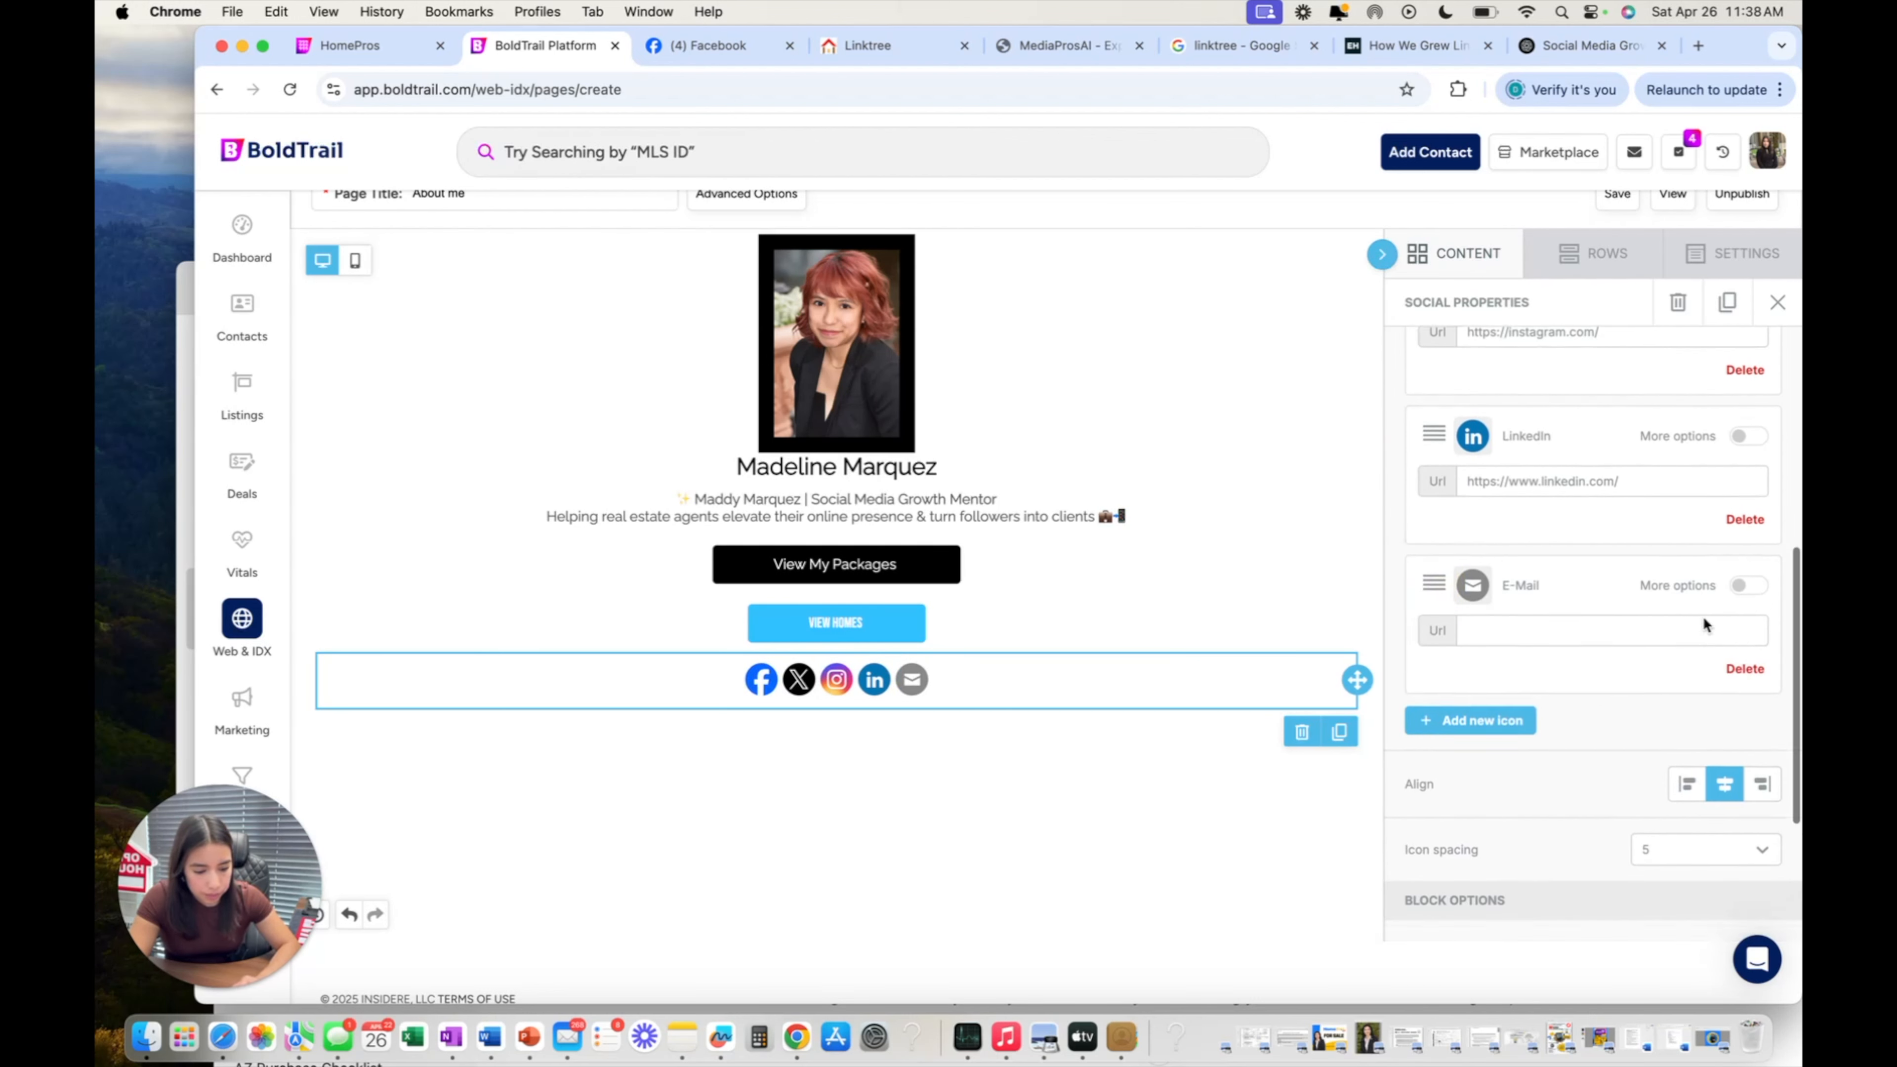
pyautogui.click(1464, 678)
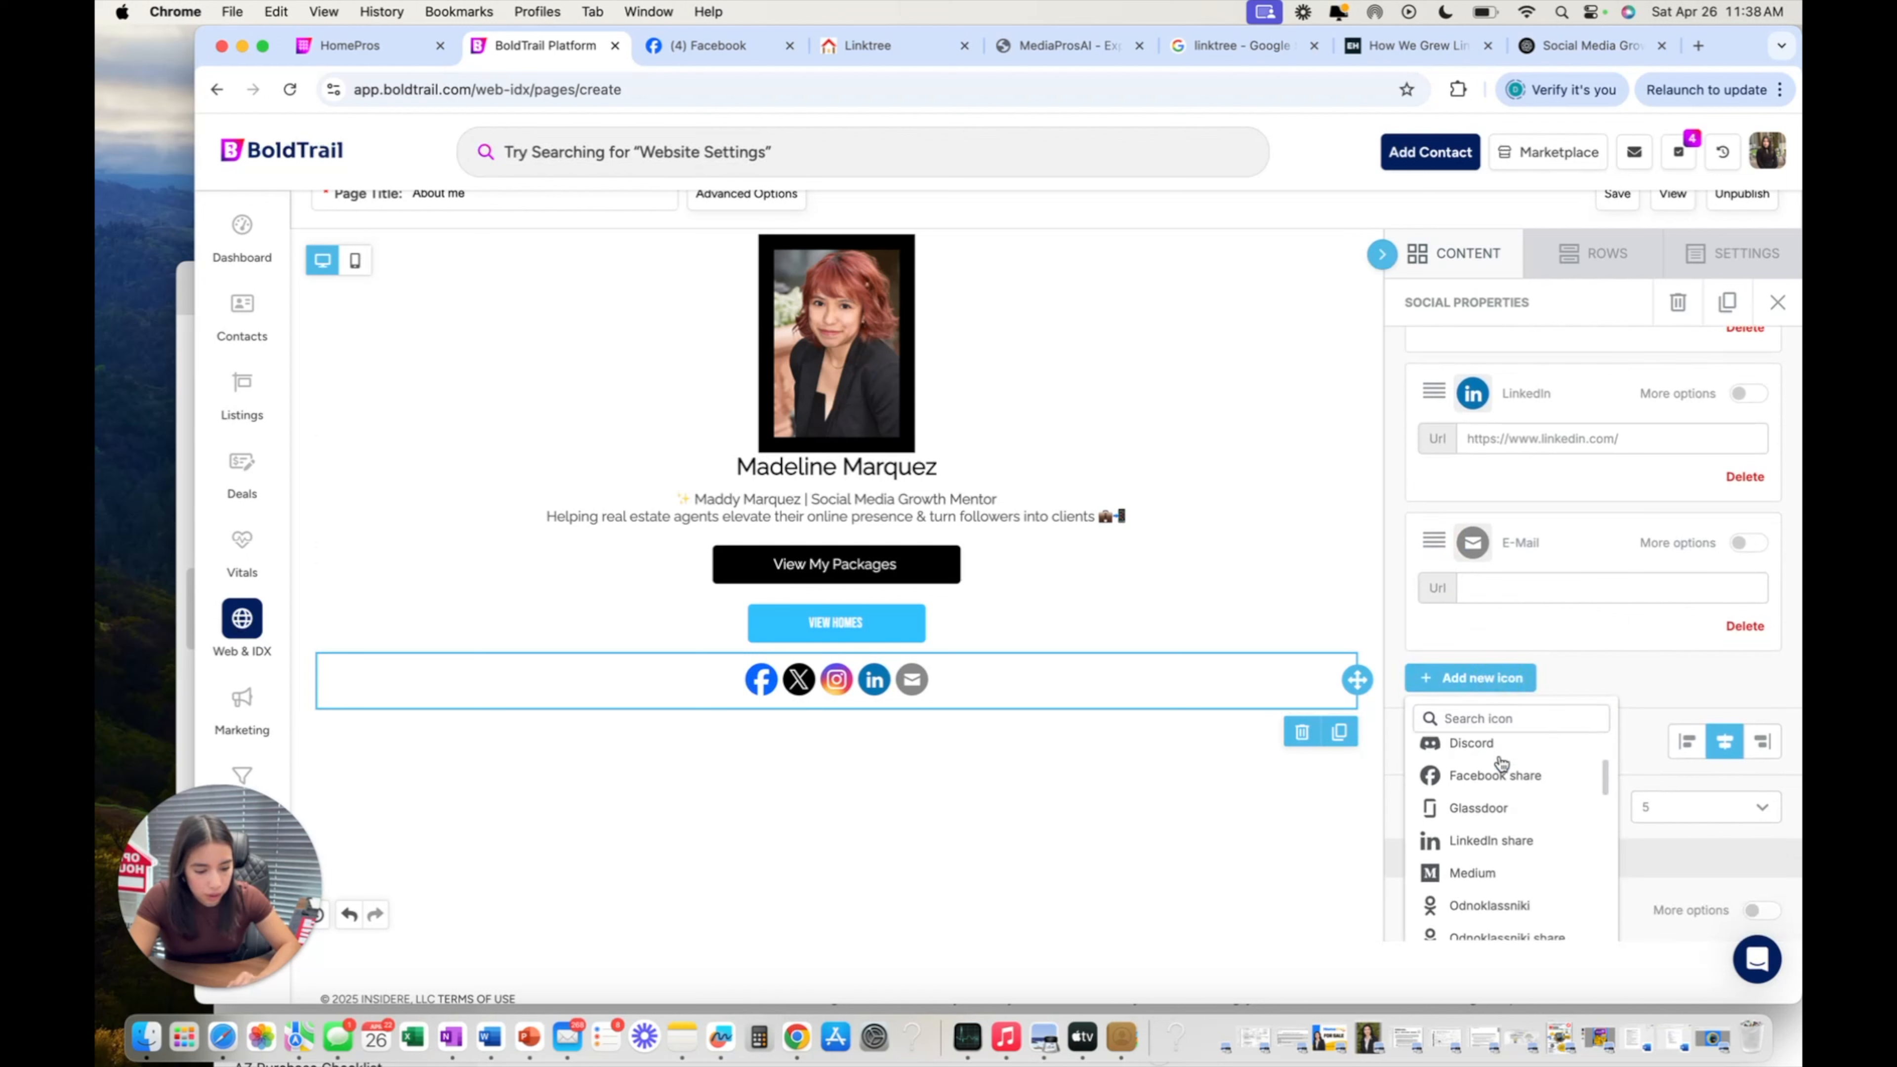
pyautogui.scroll(-1, 1501, 762)
pyautogui.scroll(-2, 1501, 762)
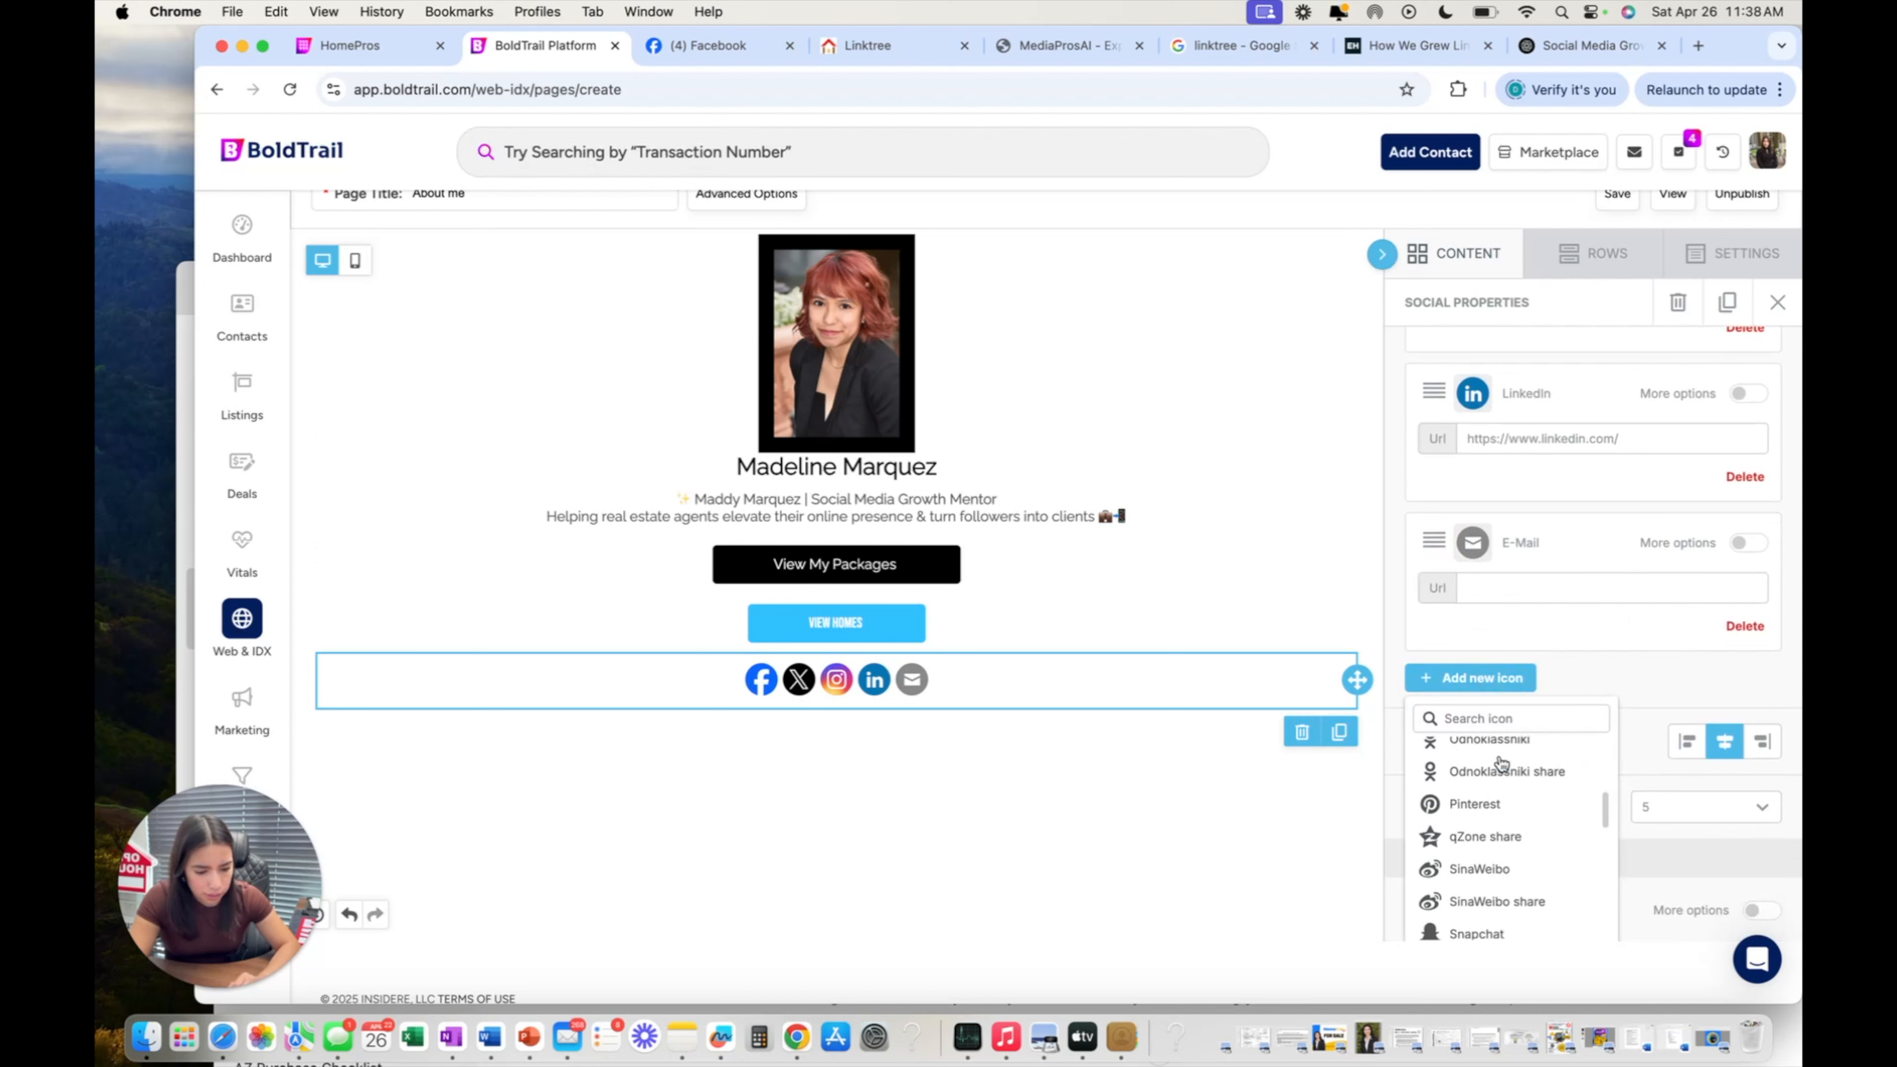
pyautogui.scroll(-4, 1502, 763)
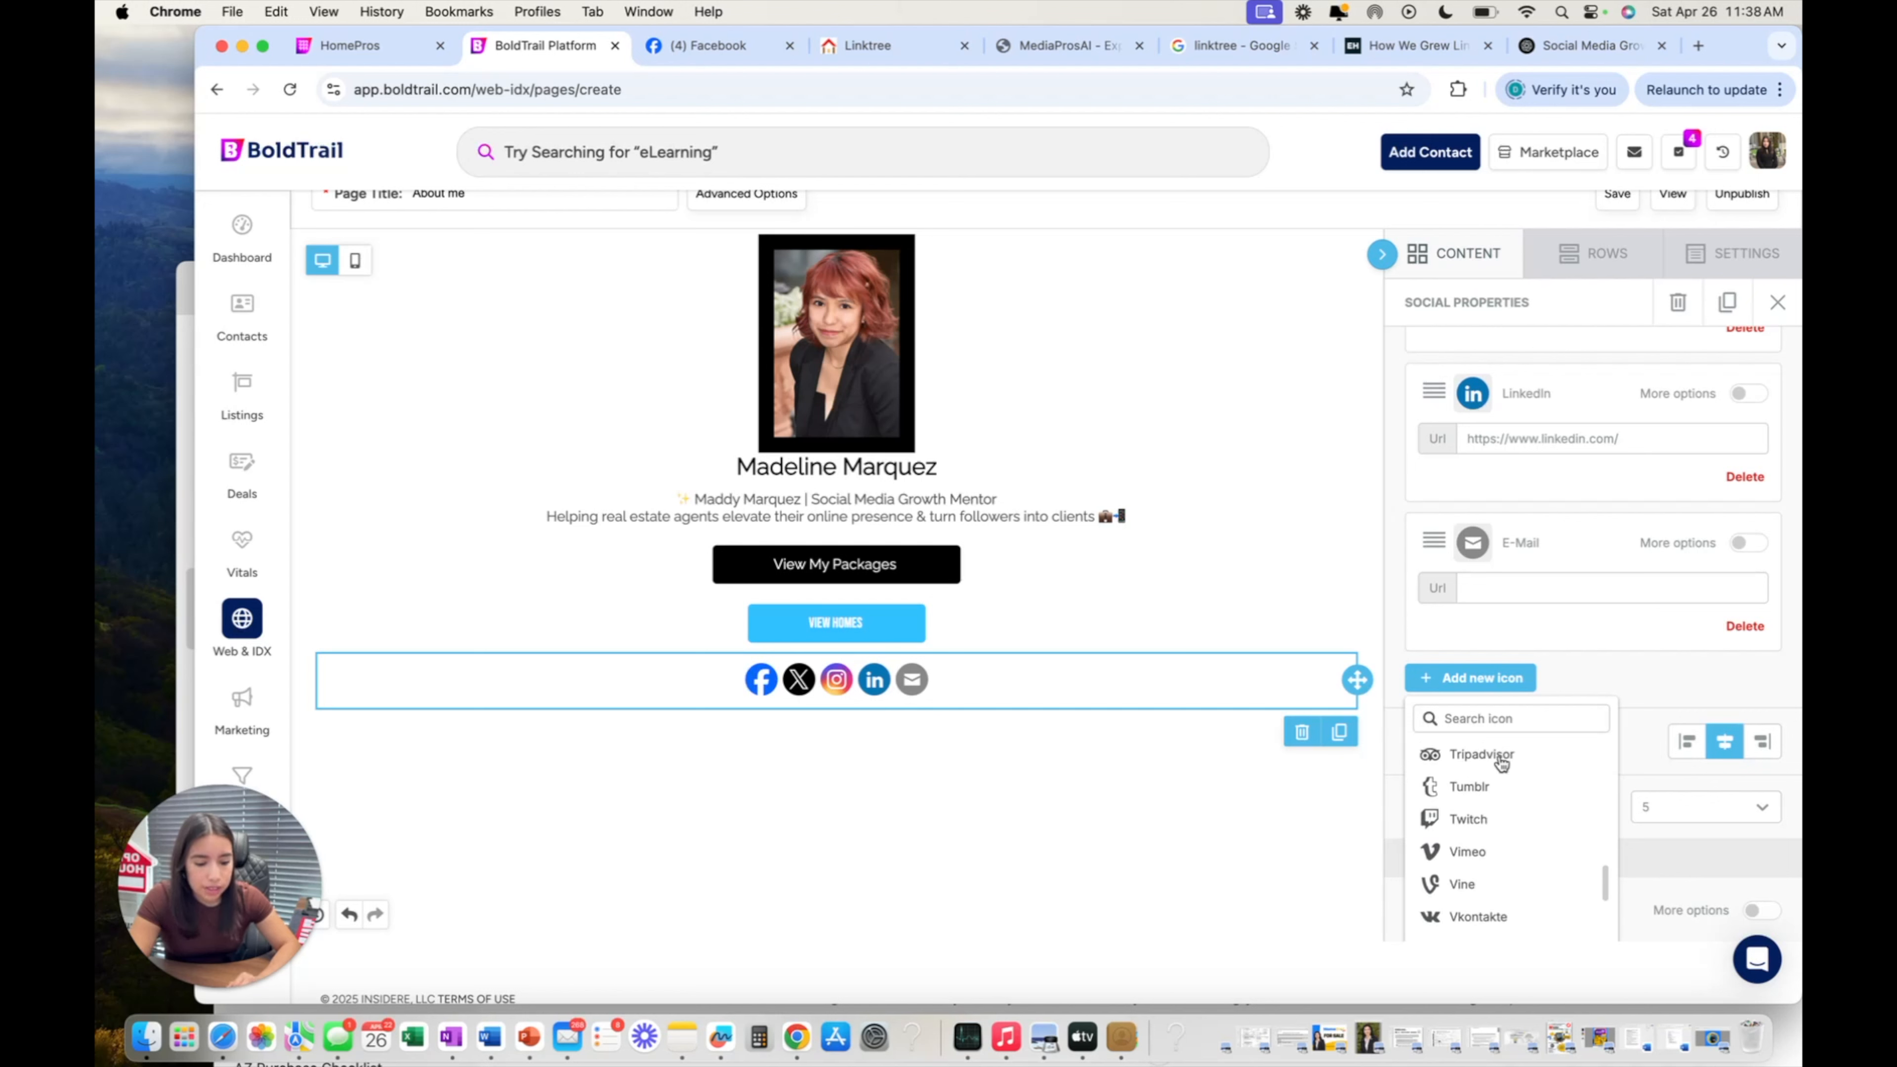
pyautogui.scroll(1, 1502, 763)
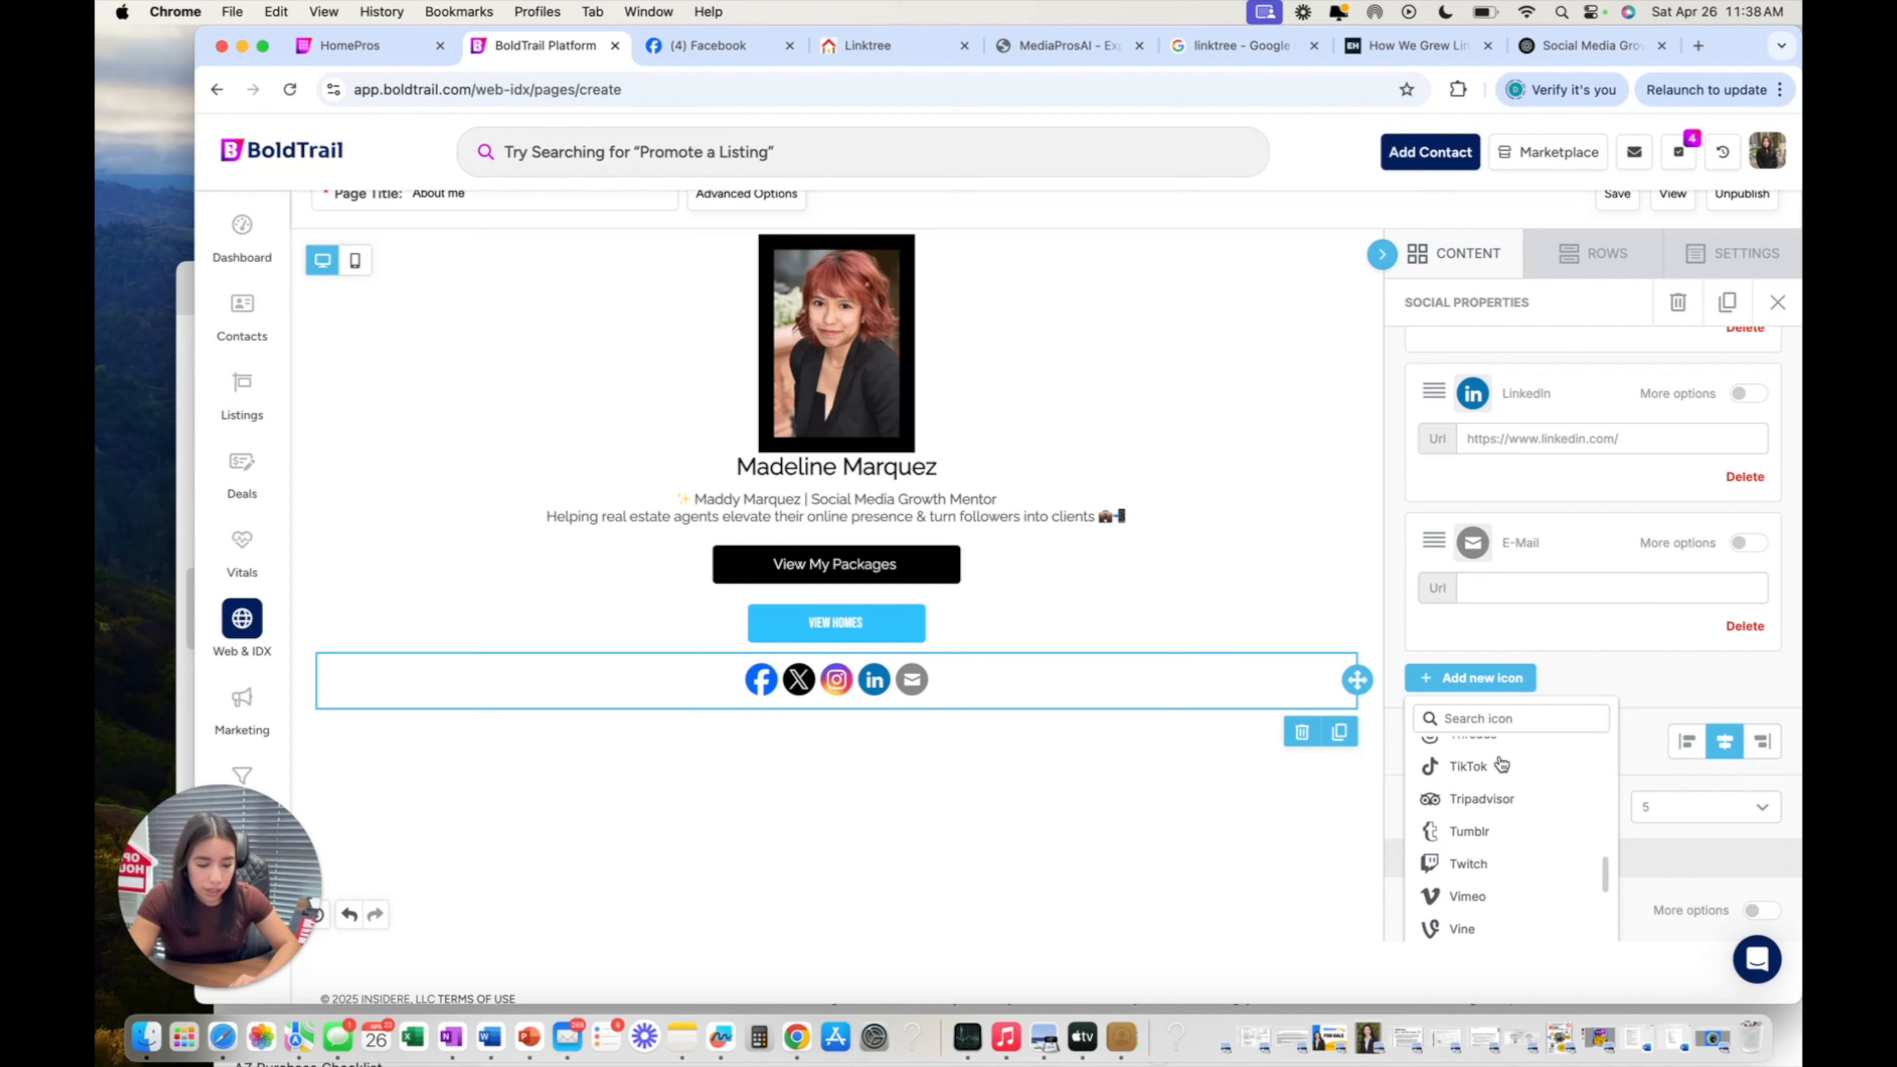
pyautogui.scroll(-3, 1502, 763)
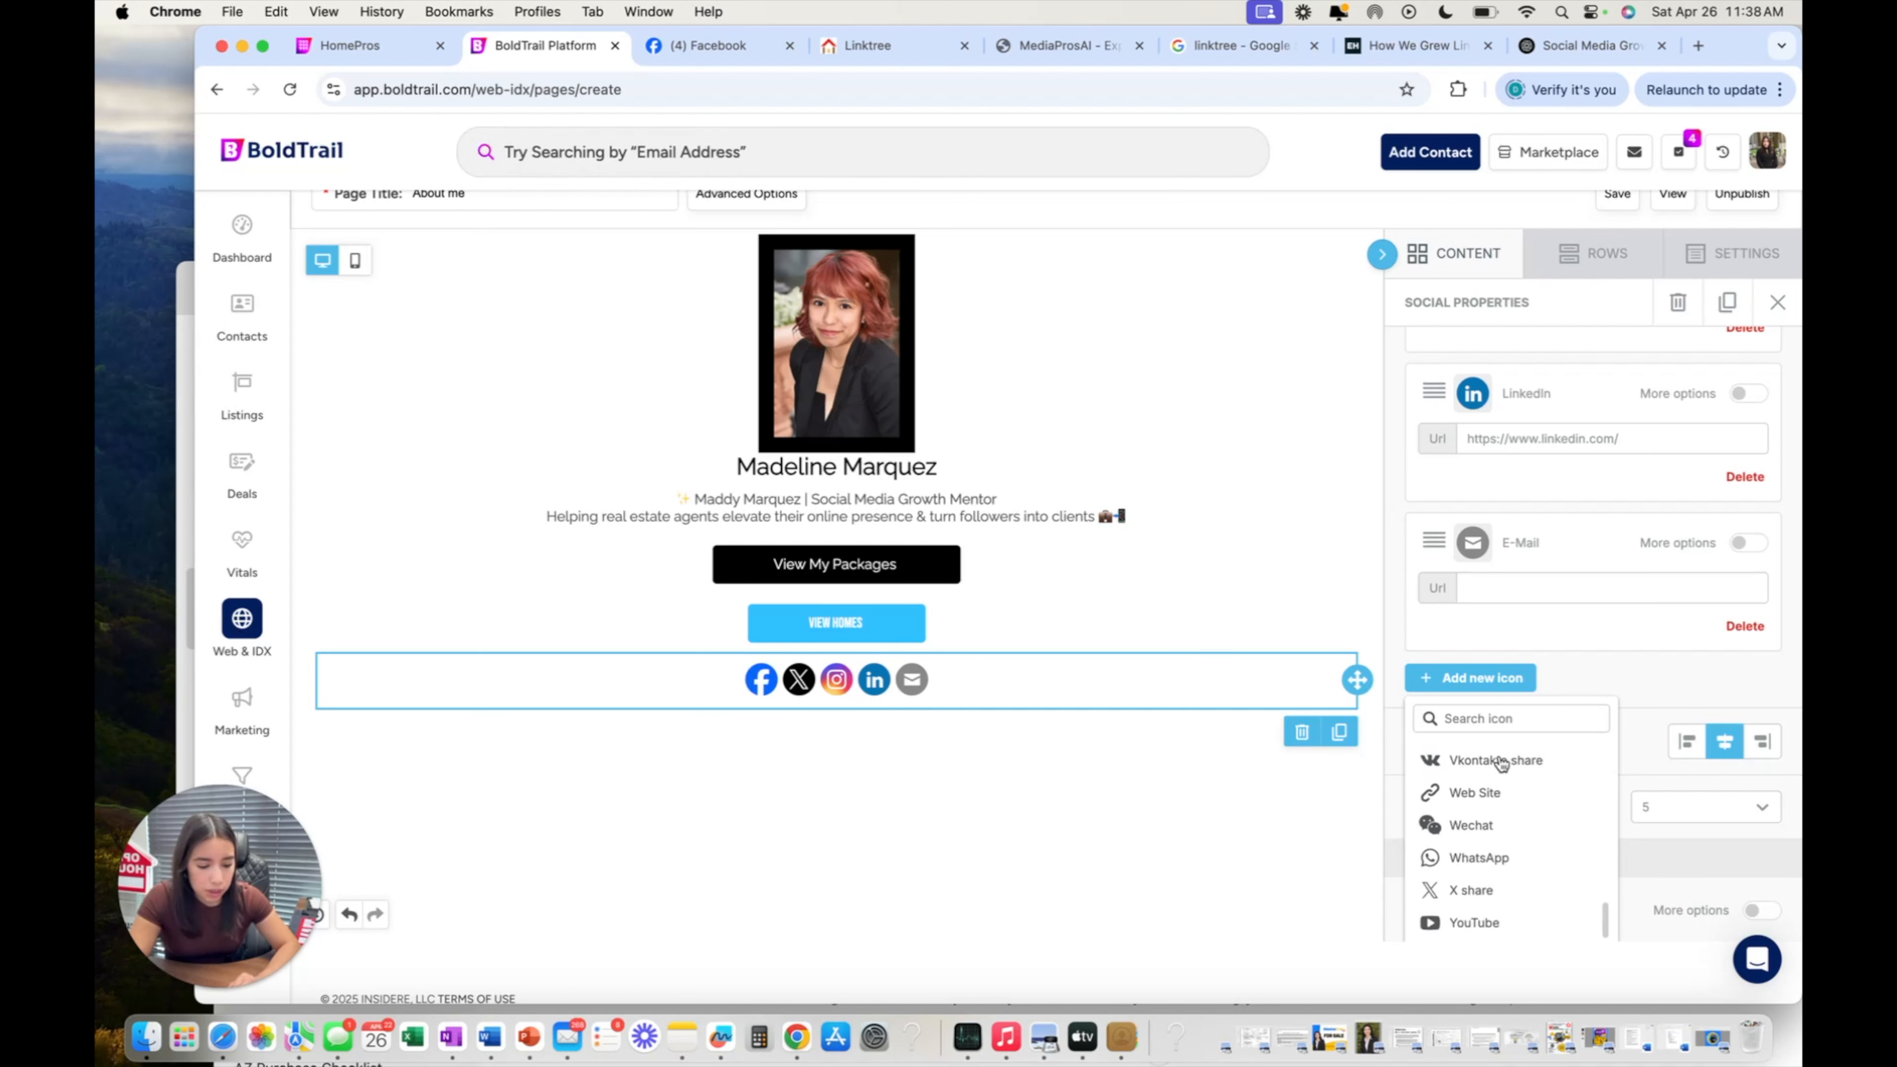
pyautogui.scroll(-3, 1502, 763)
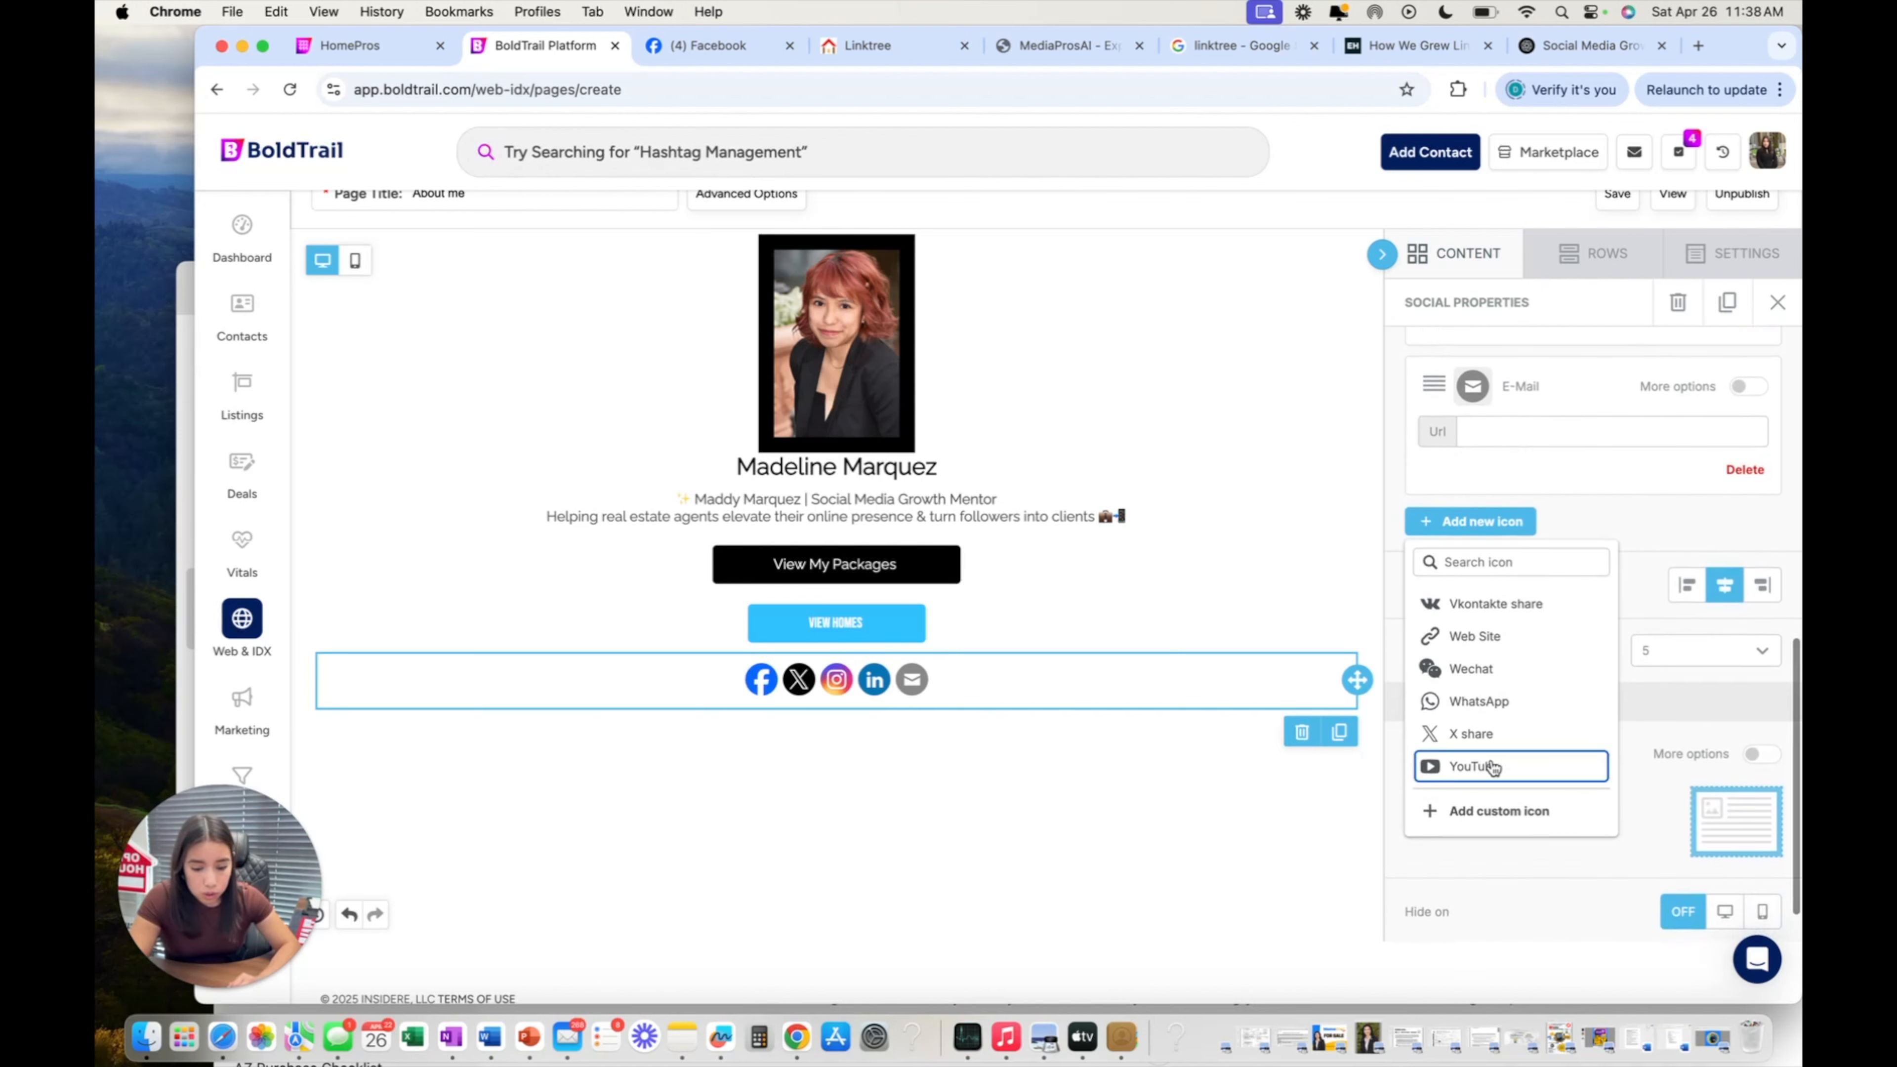
pyautogui.click(1493, 767)
# Delete the X, E-Mail and YouTube icons, leaving Facebook, Instagram and LinkedIn.
pyautogui.scroll(1, 1237, 670)
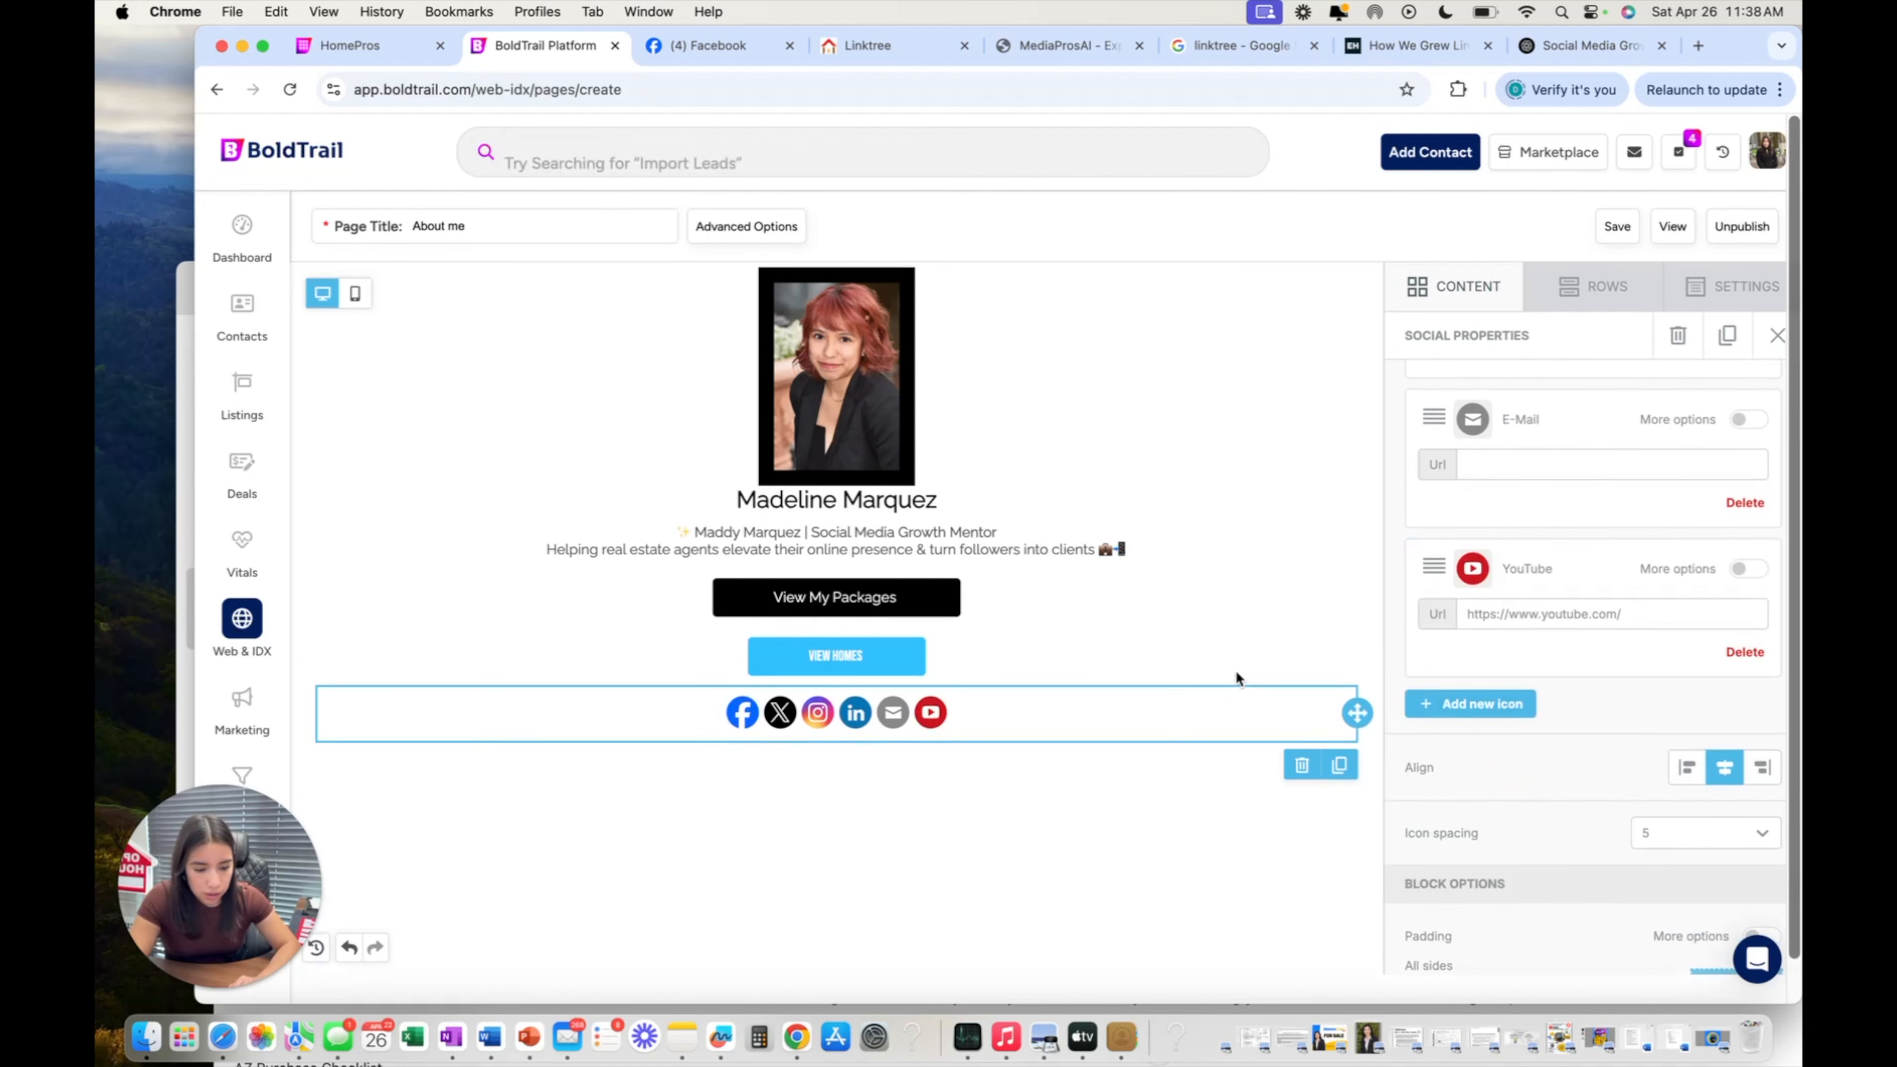
pyautogui.scroll(5, 1420, 682)
pyautogui.scroll(4, 1420, 682)
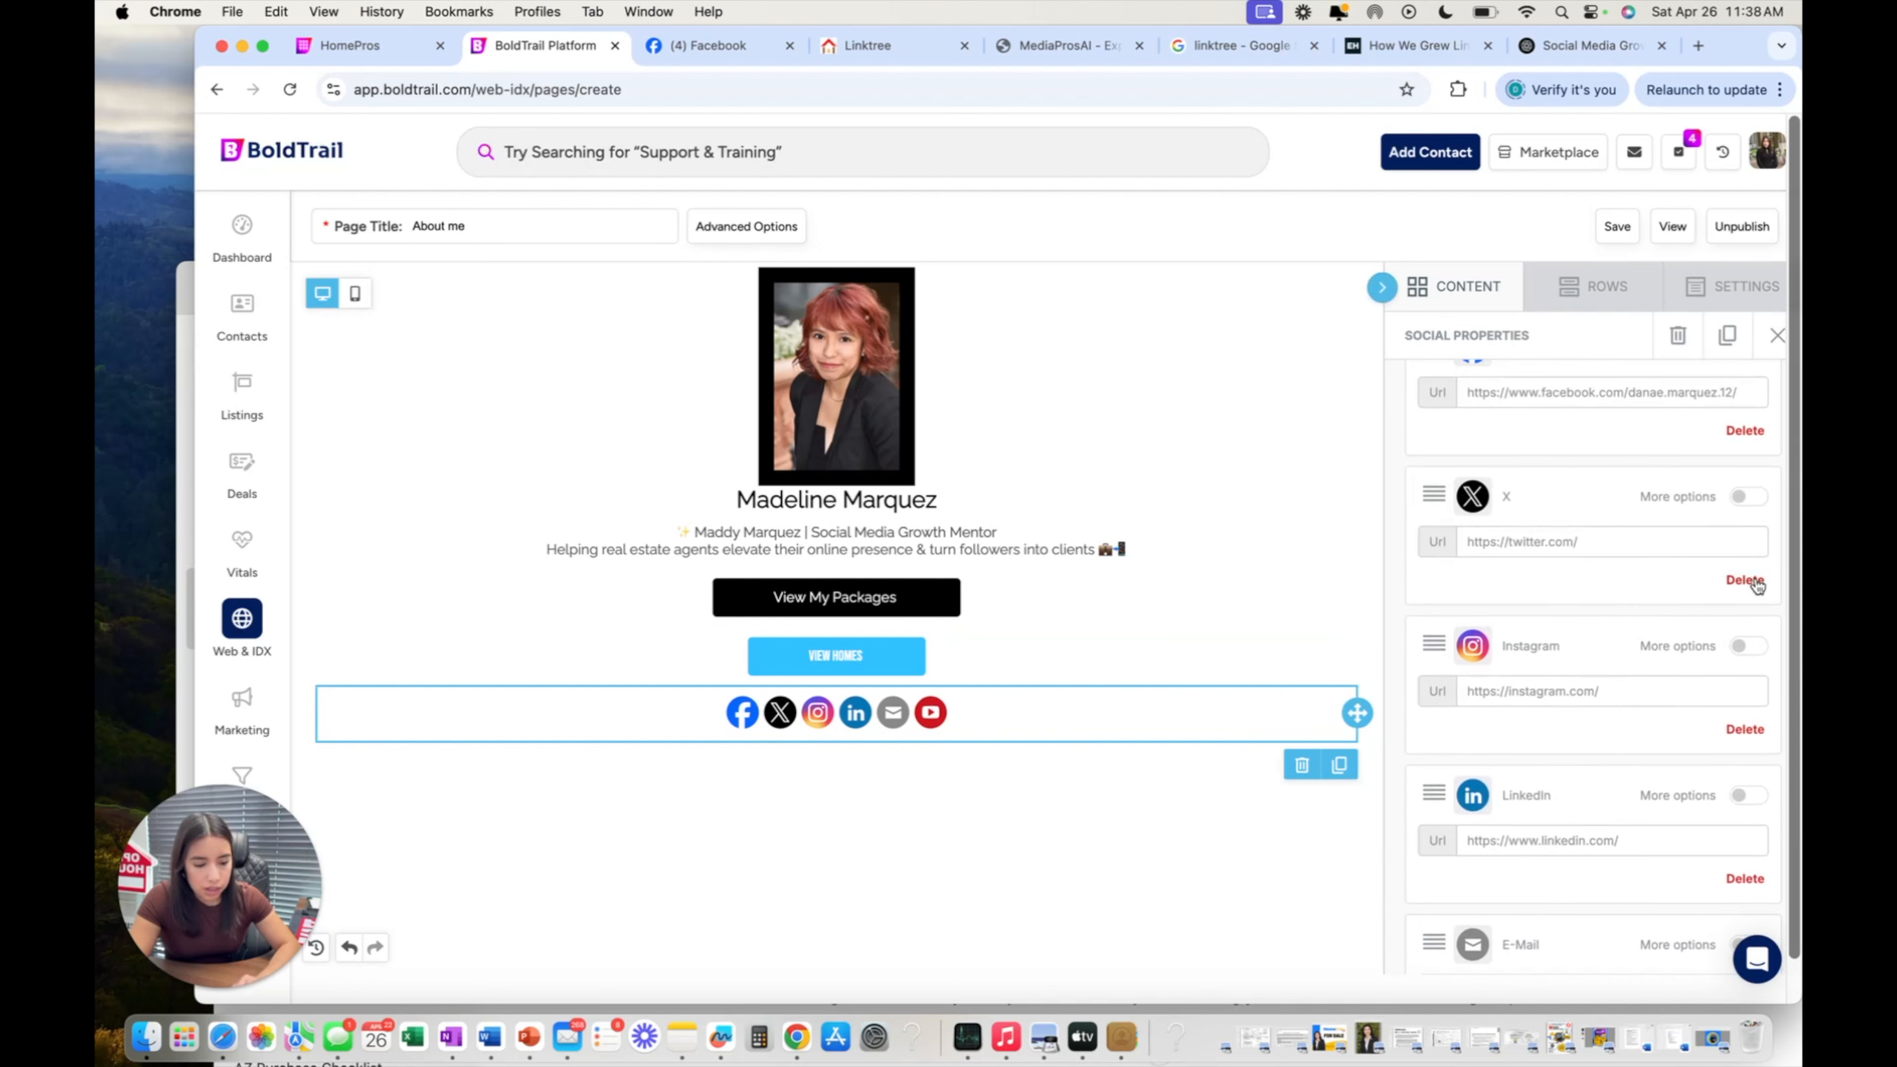
pyautogui.click(1745, 580)
pyautogui.scroll(-5, 1726, 592)
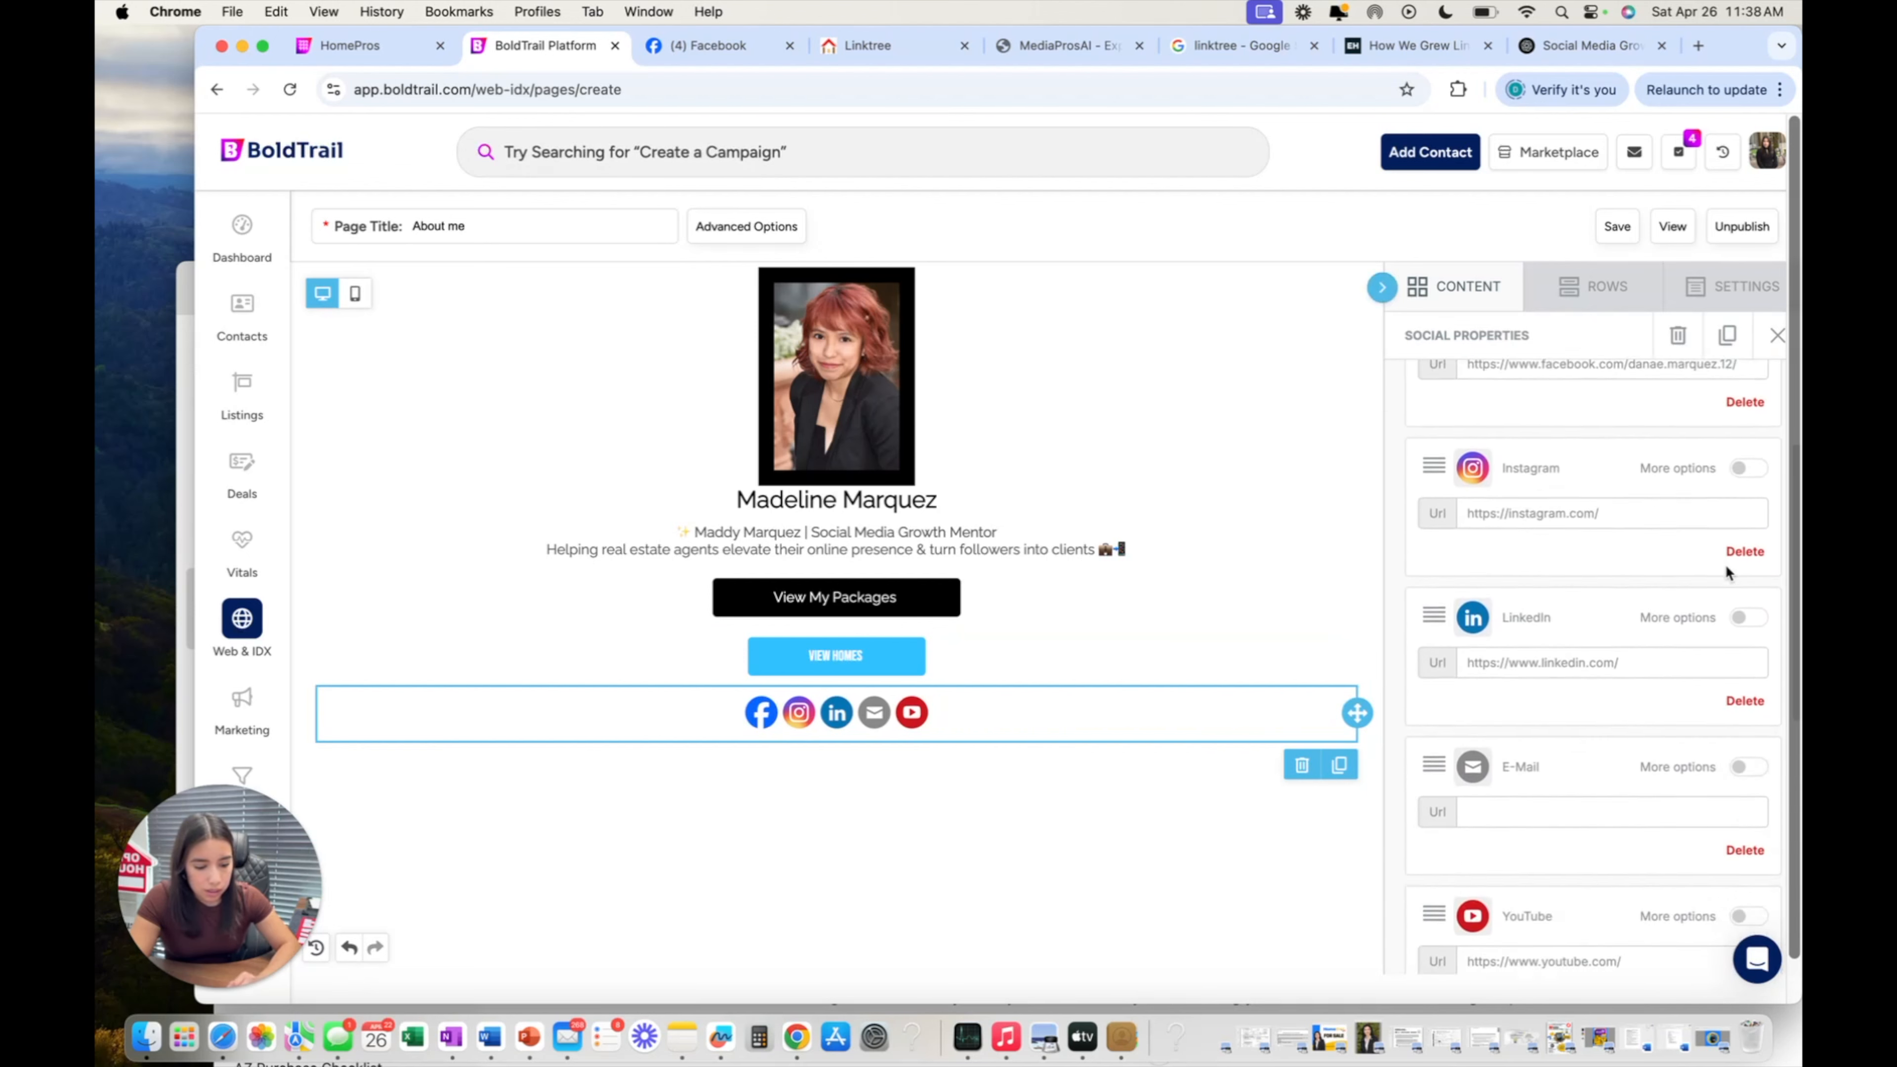
pyautogui.click(1745, 582)
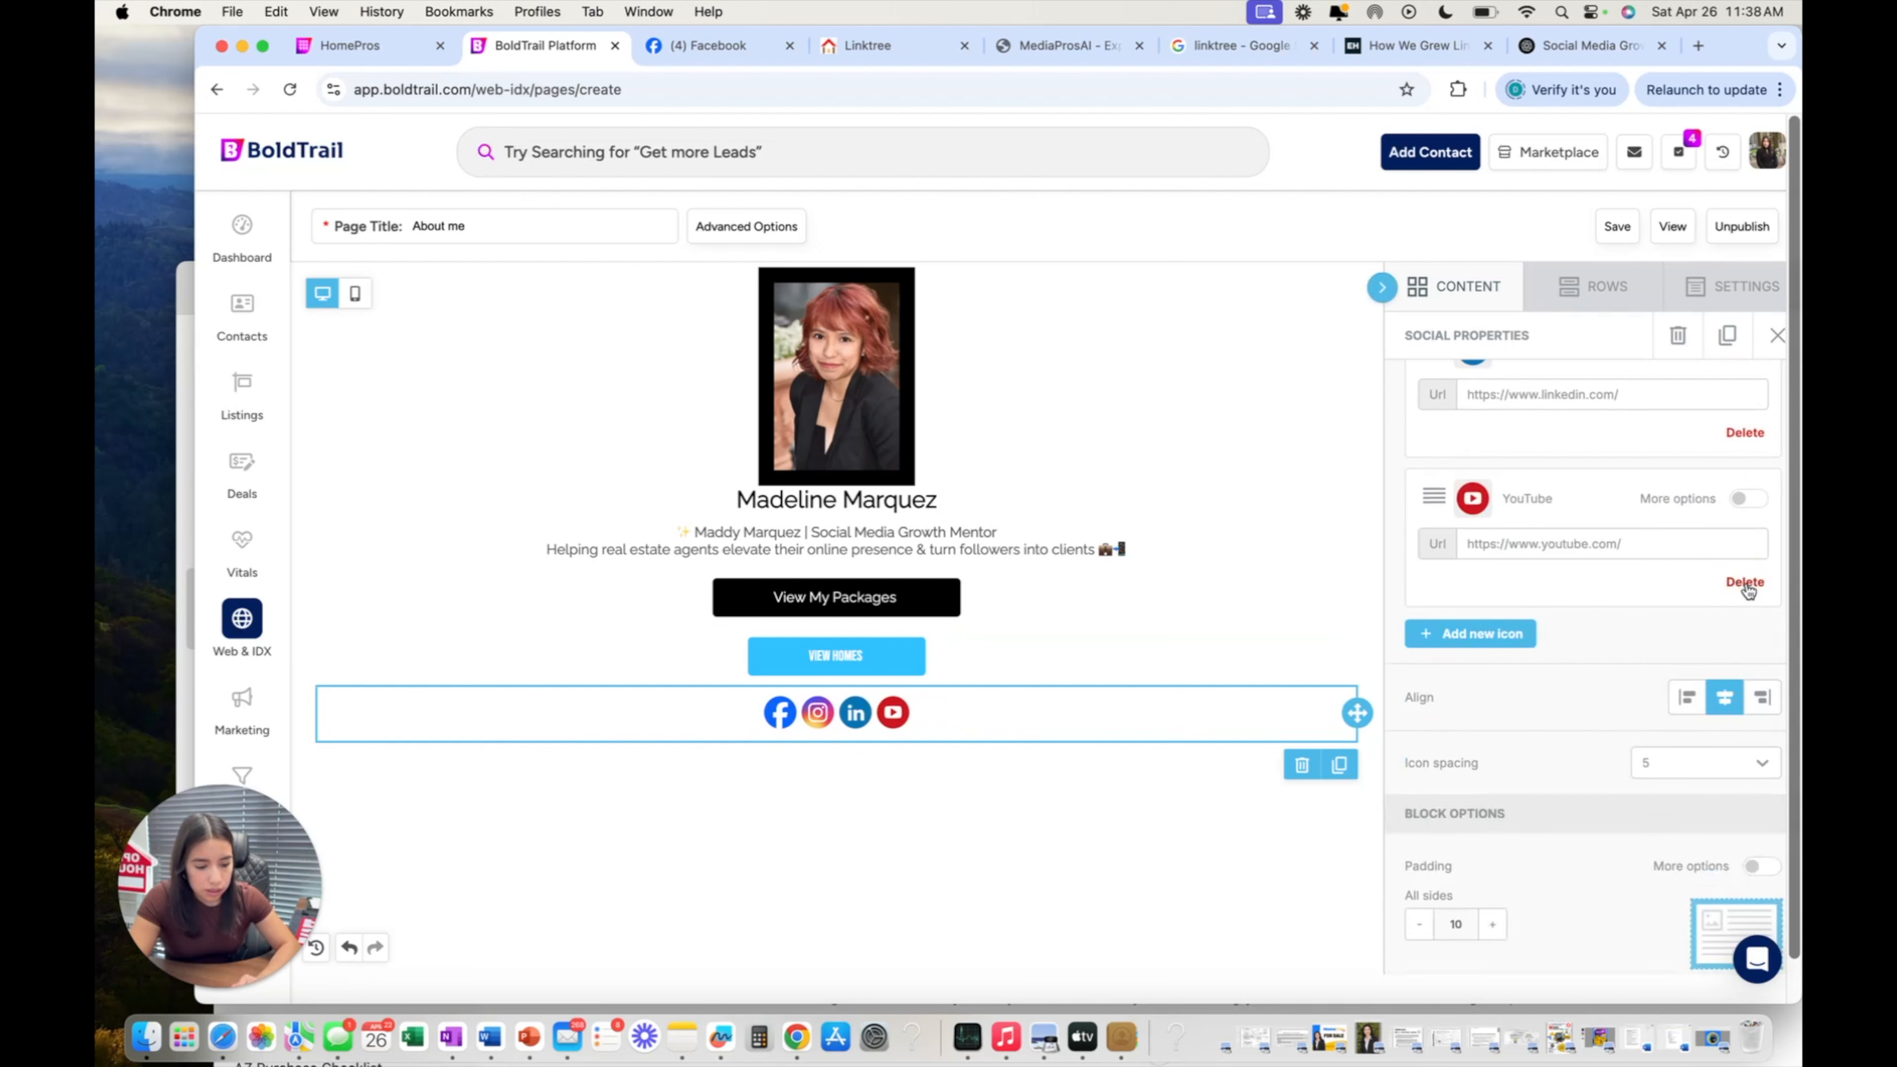
pyautogui.click(1745, 591)
pyautogui.scroll(-1, 1617, 589)
pyautogui.scroll(6, 1617, 589)
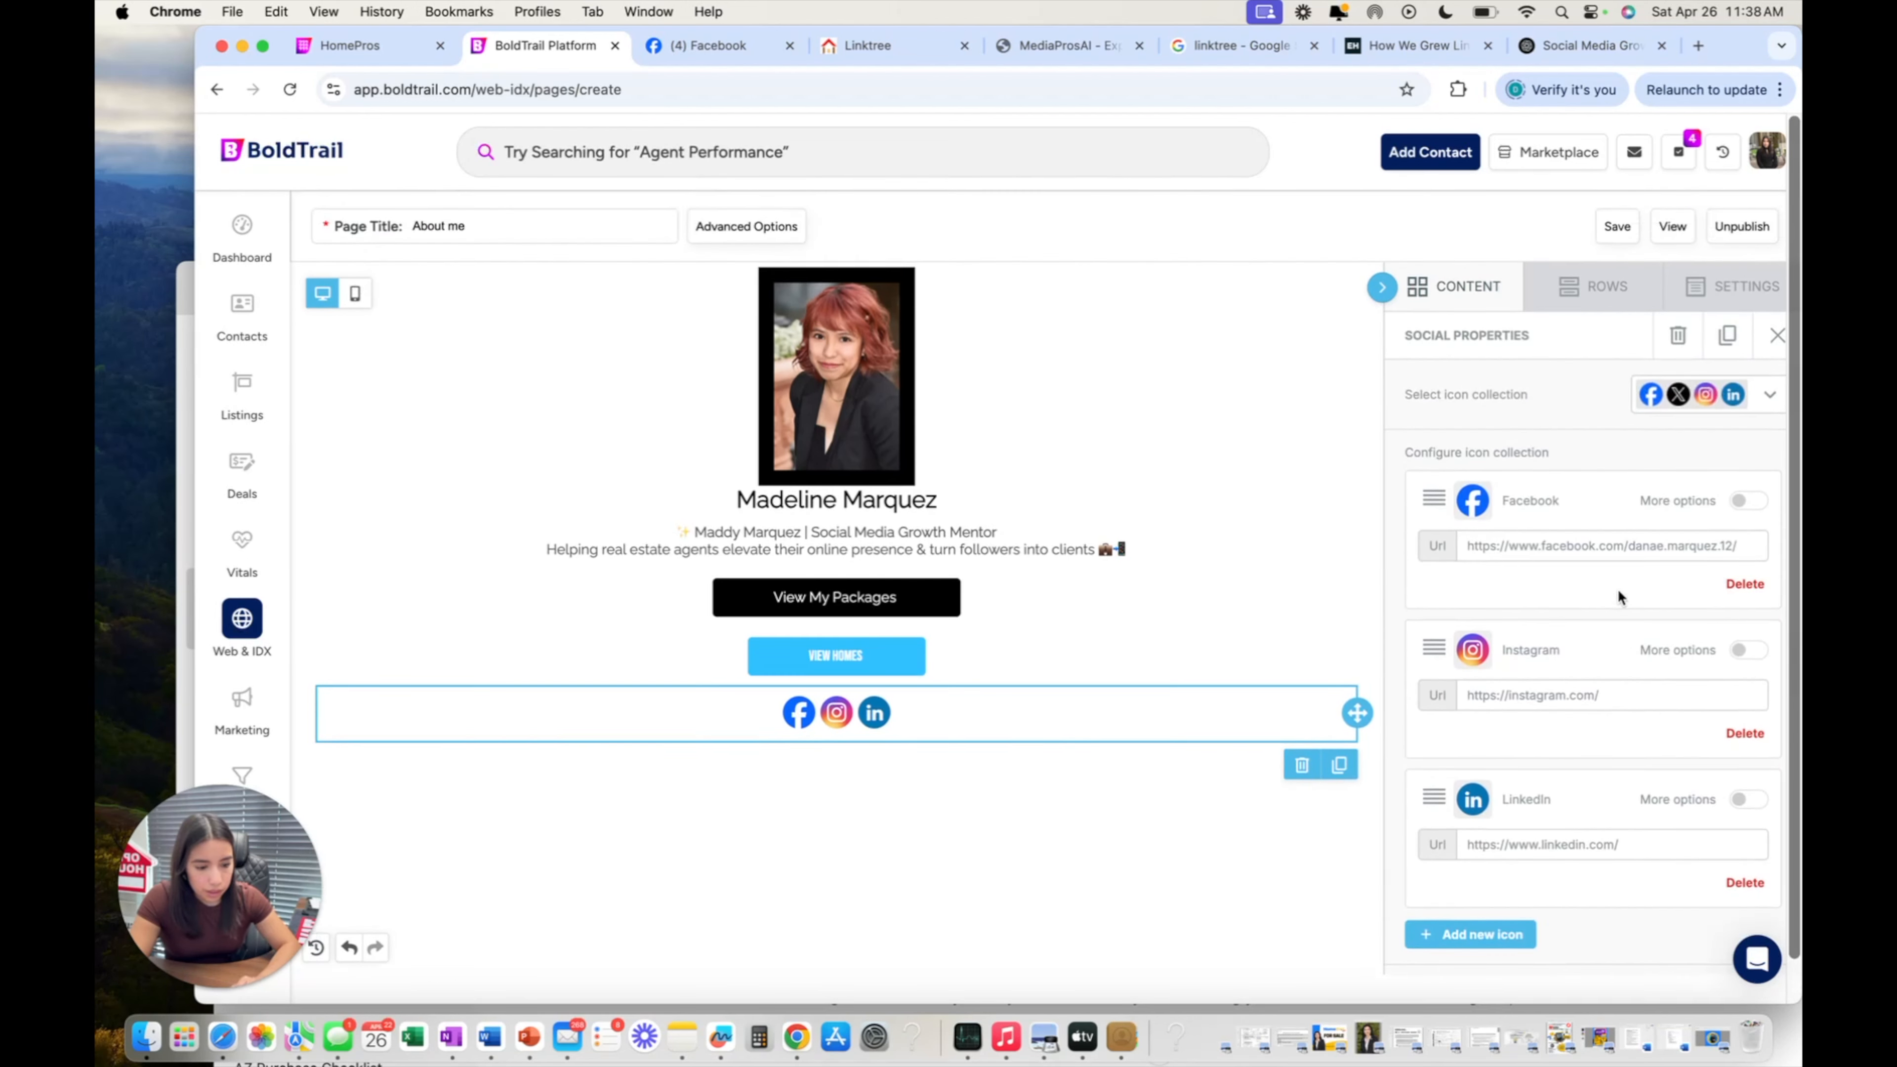
# Switch the icon collection to plain glyphs without circular badges, after trying another style.
pyautogui.click(1770, 395)
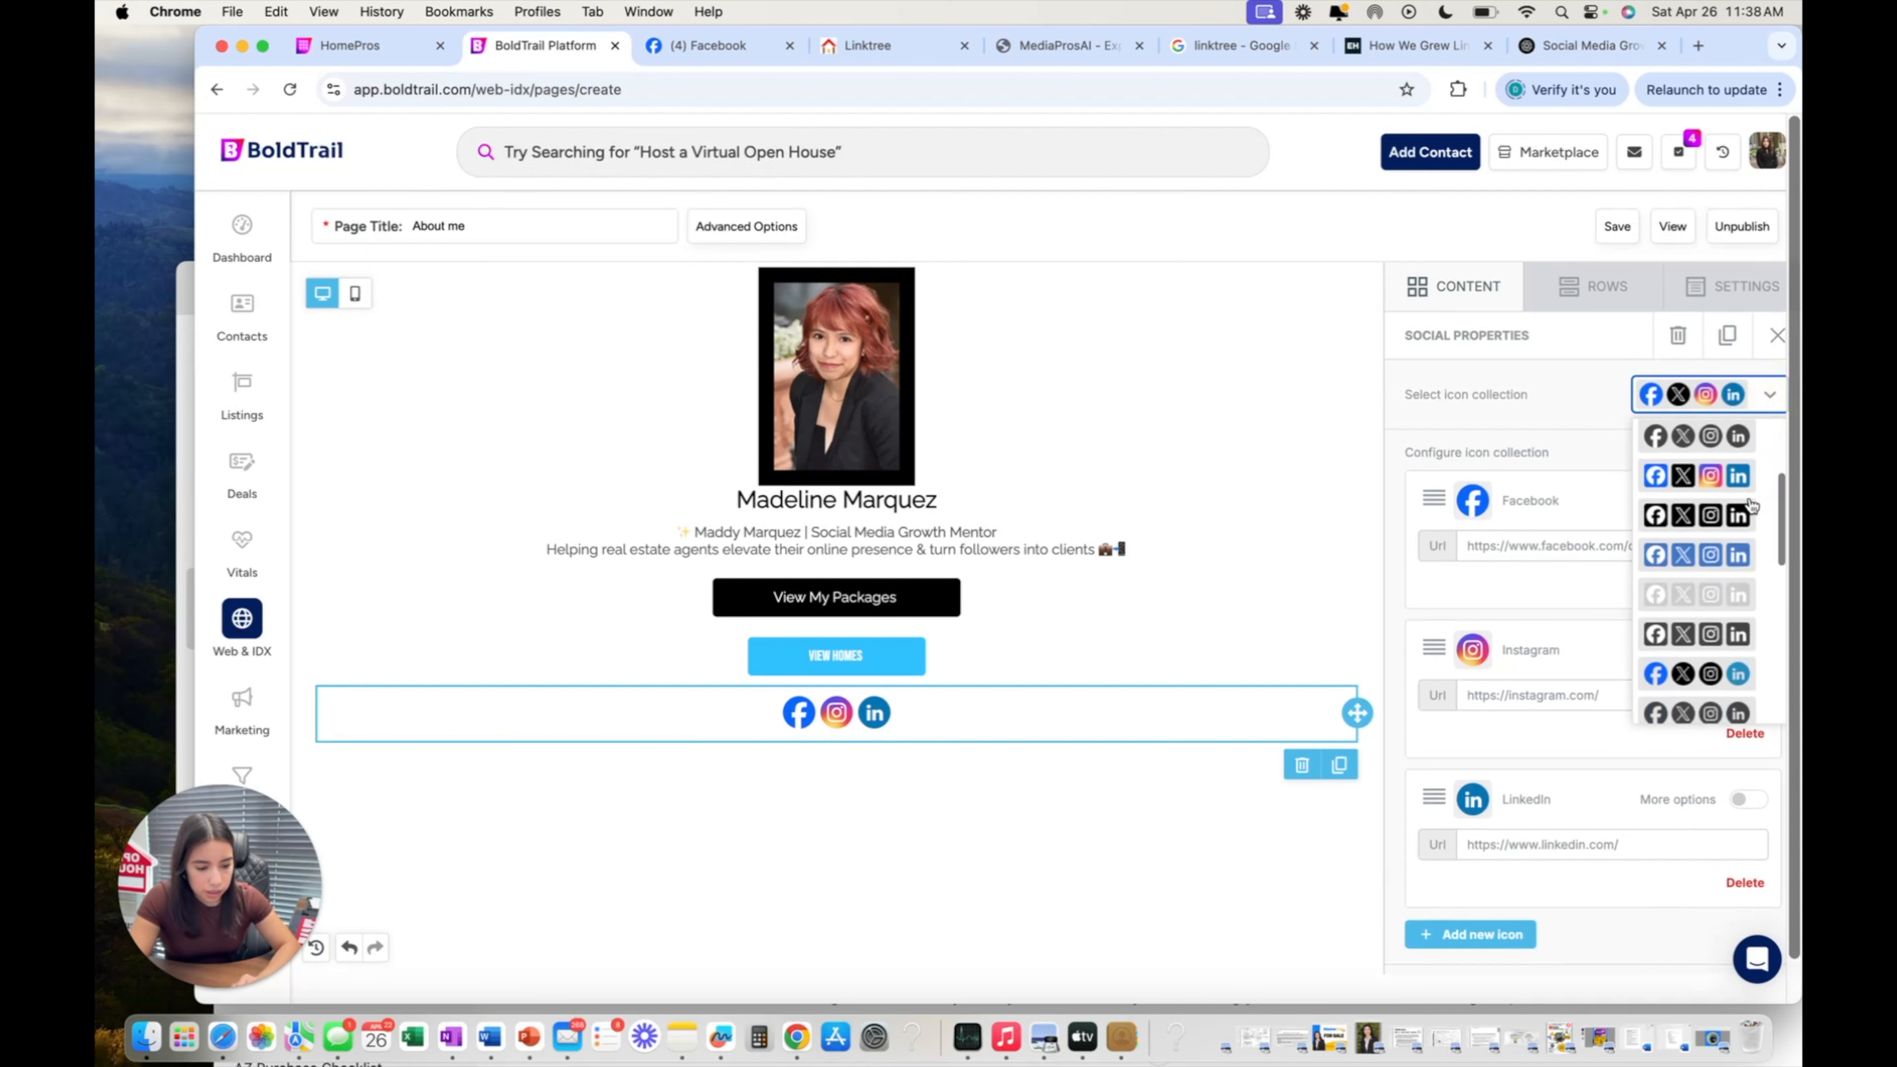
pyautogui.click(1713, 602)
pyautogui.click(1710, 408)
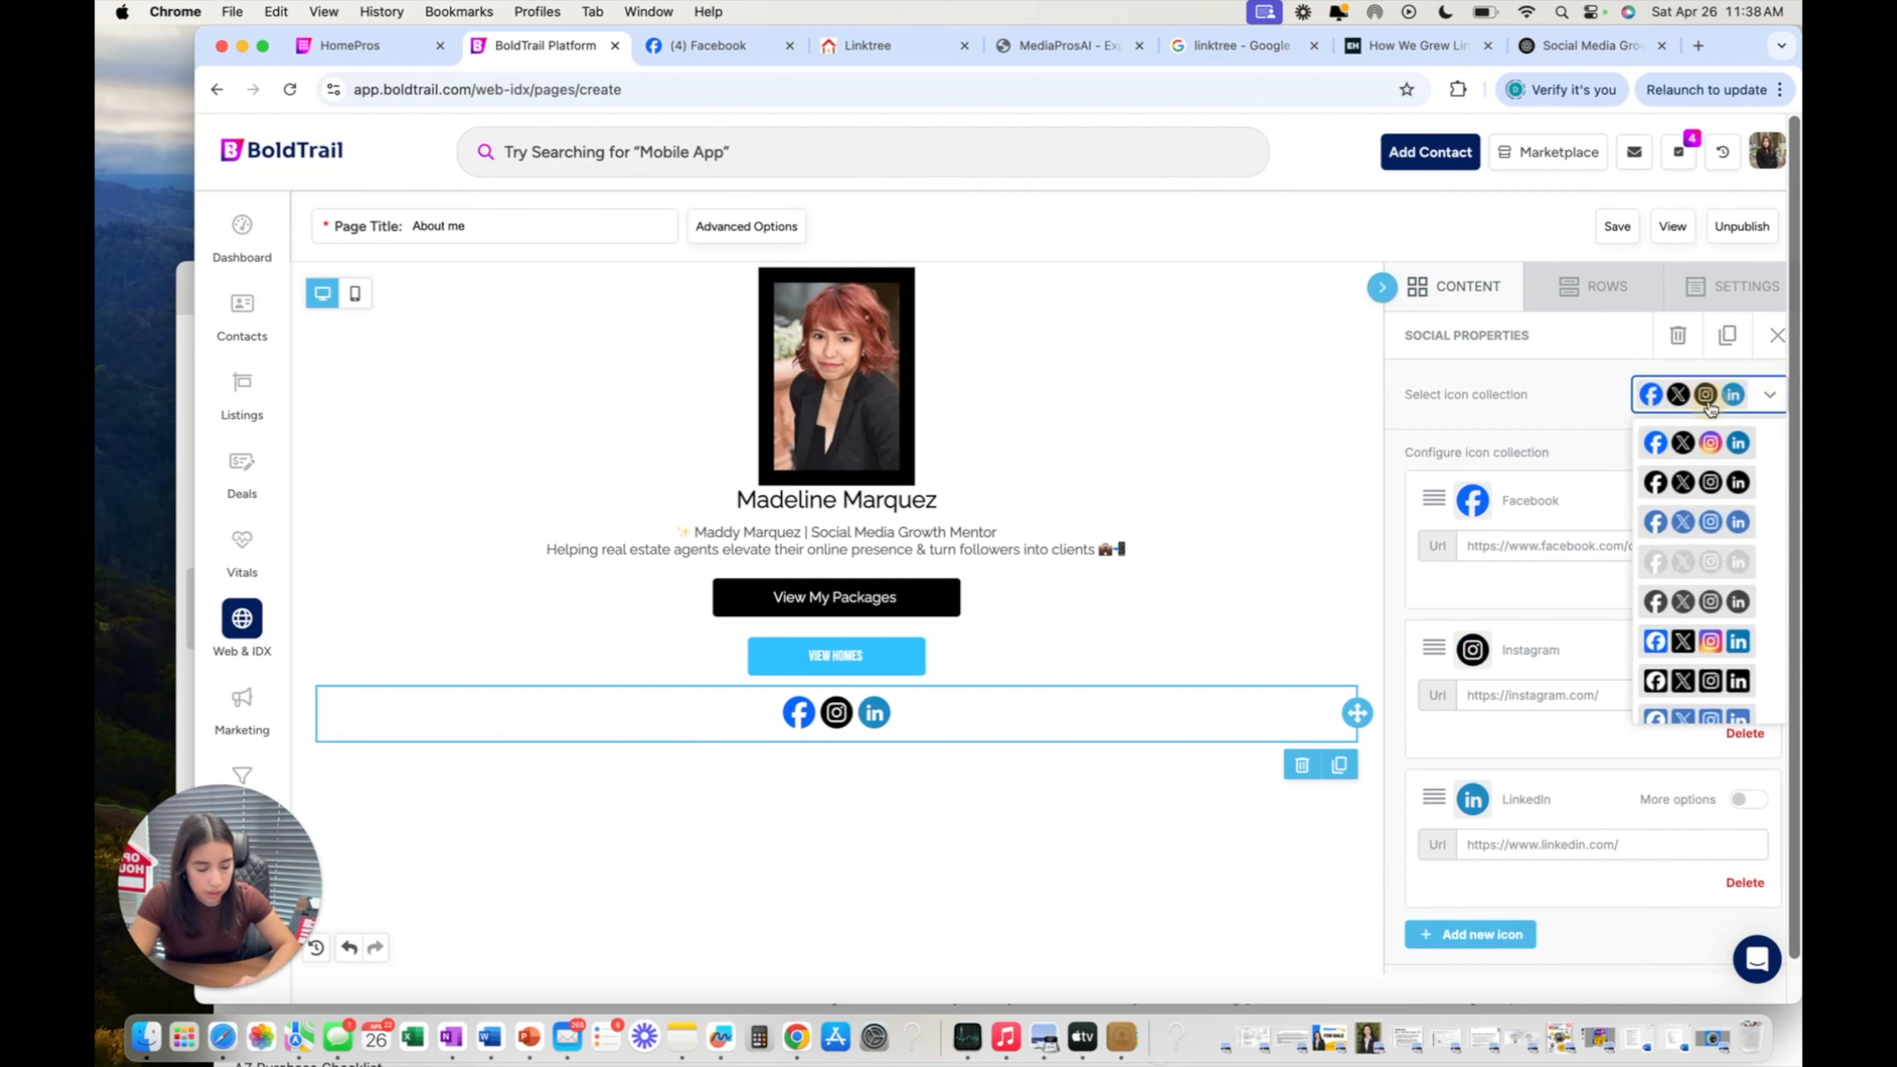
pyautogui.scroll(-4, 1716, 449)
pyautogui.scroll(4, 1718, 448)
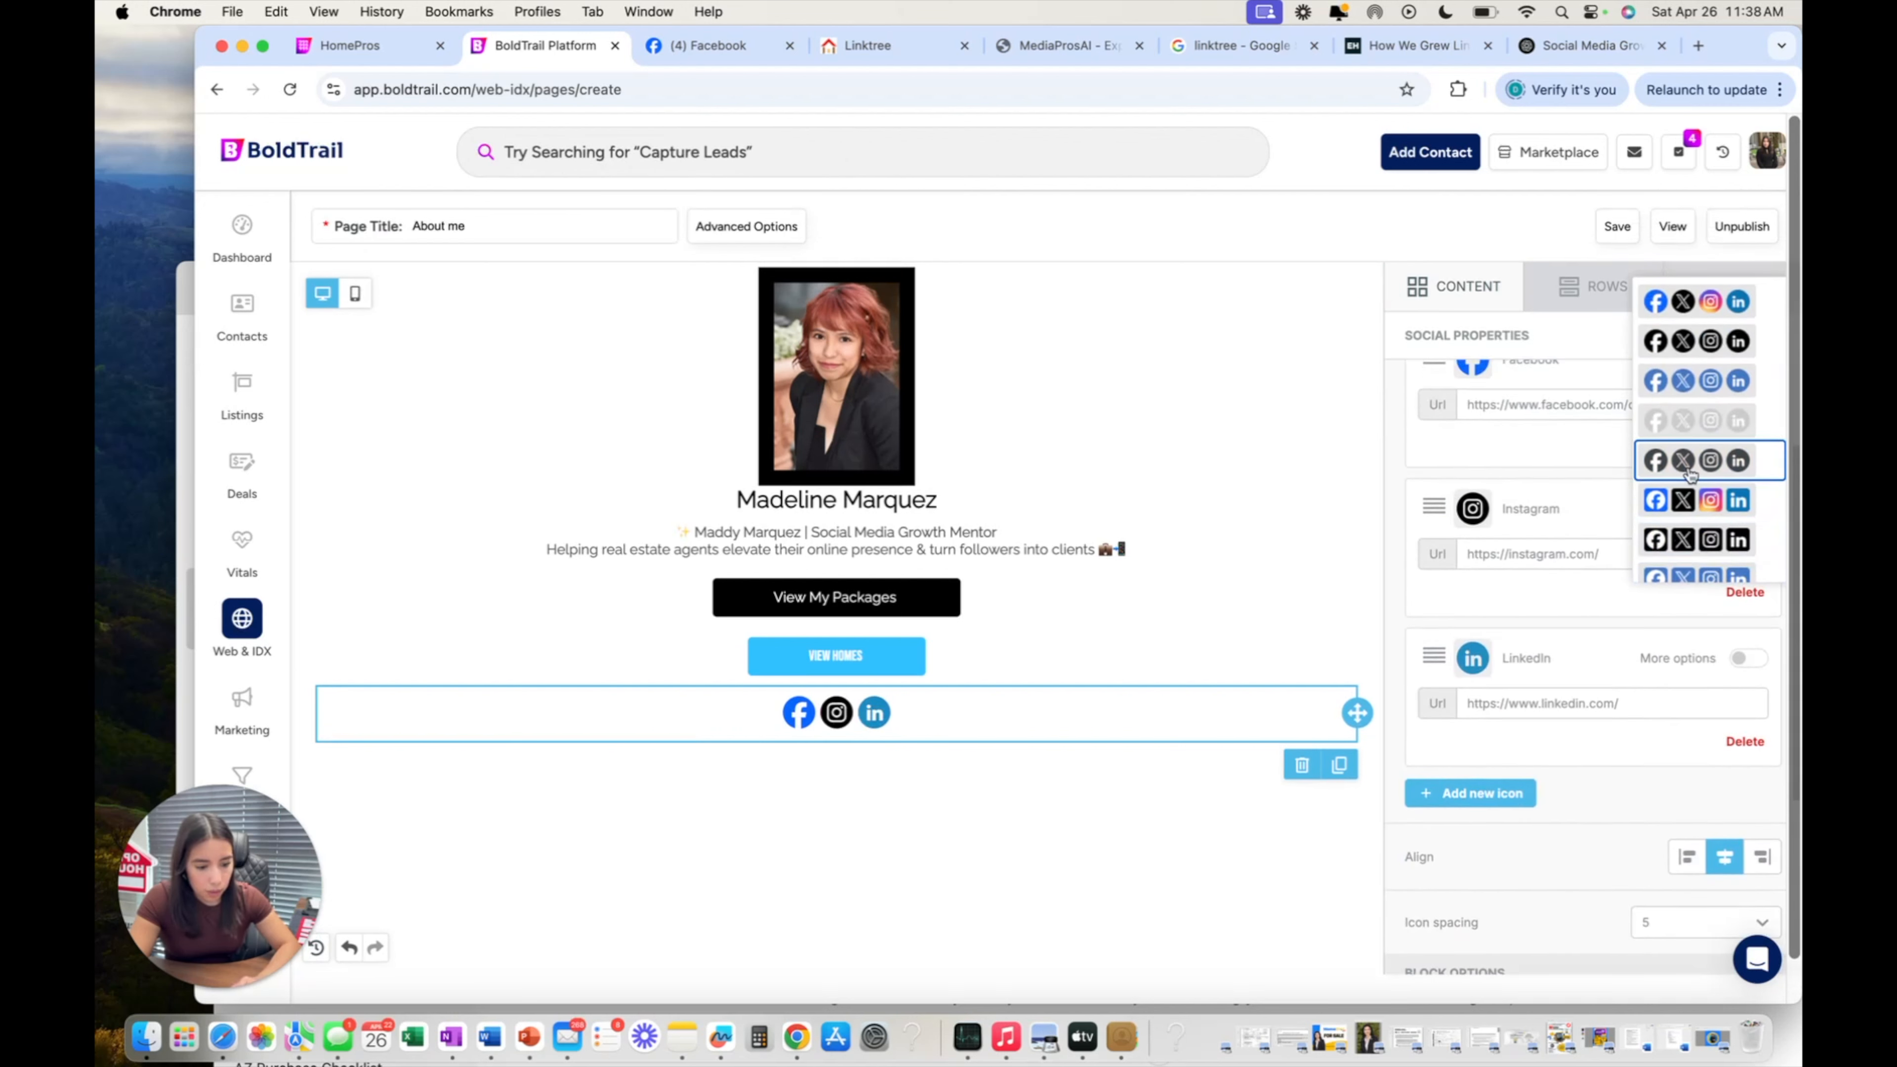
pyautogui.scroll(-2, 1695, 464)
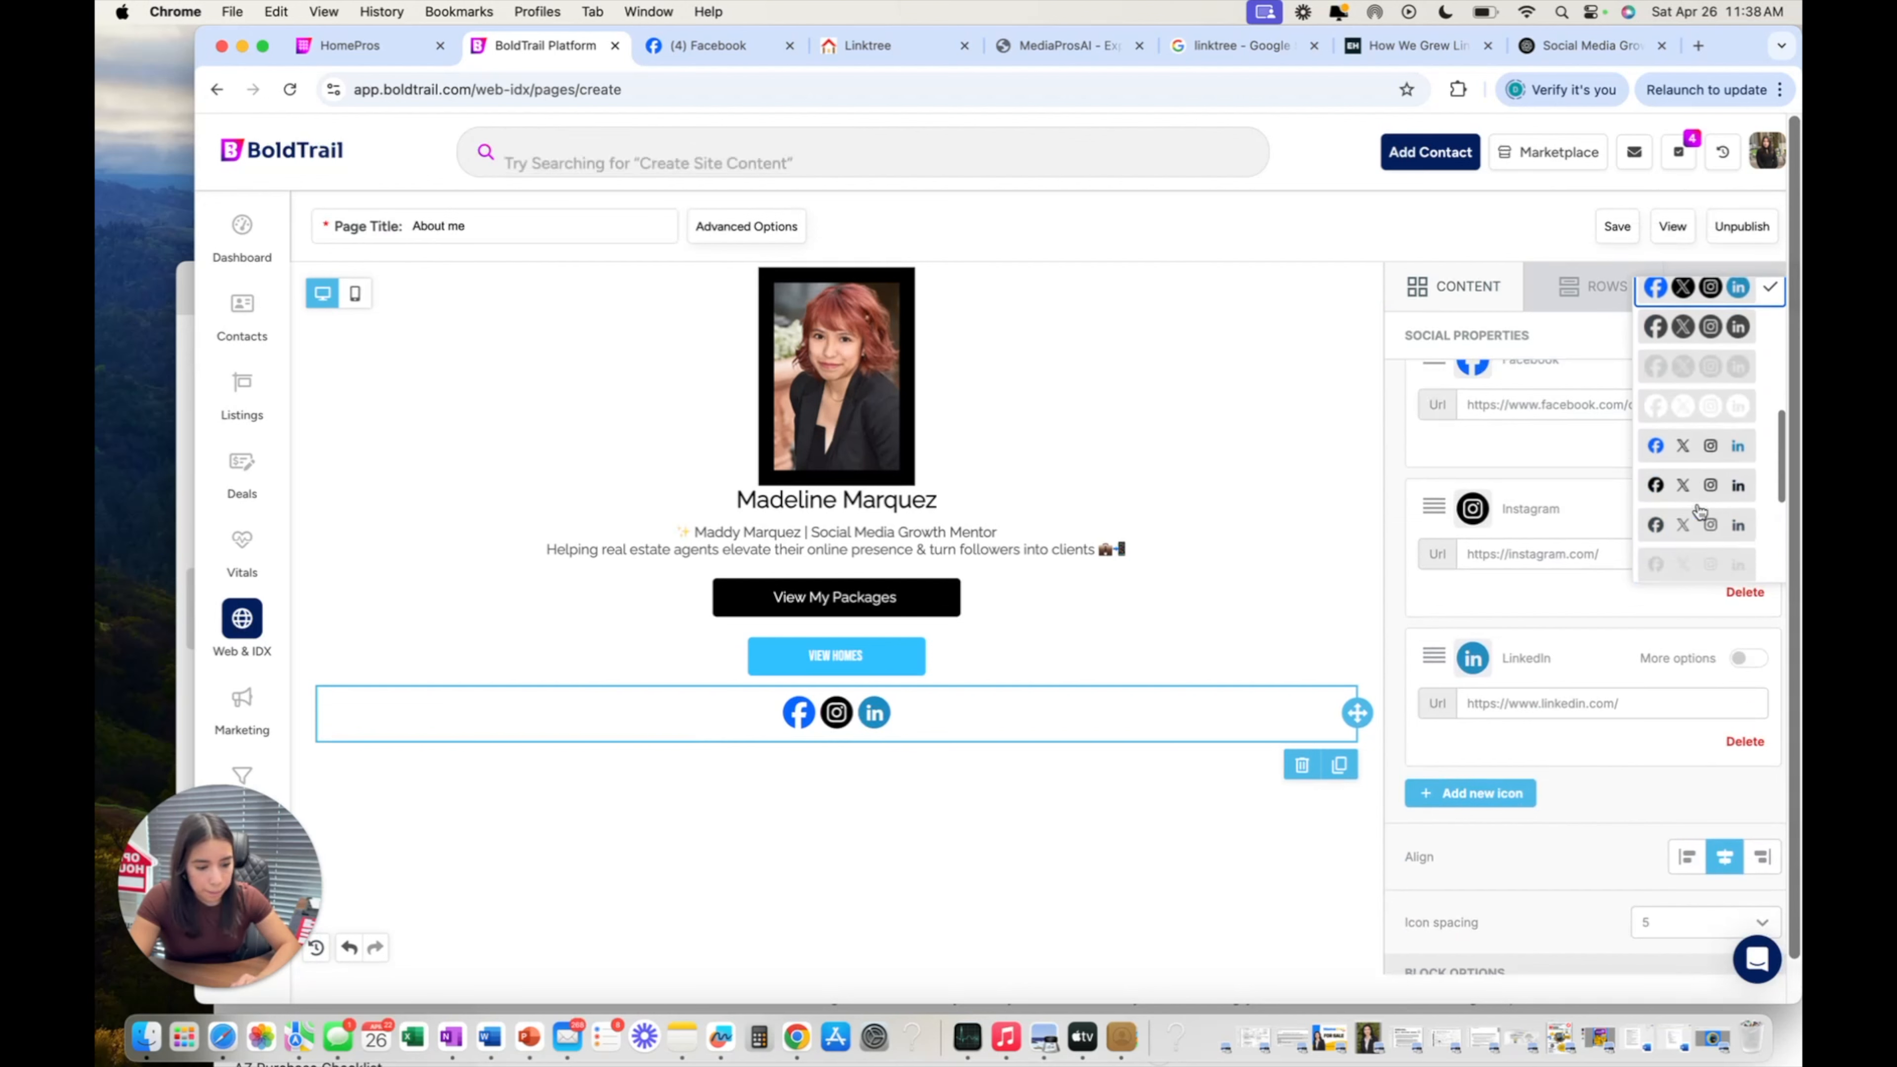
pyautogui.click(1703, 453)
pyautogui.scroll(3, 1705, 458)
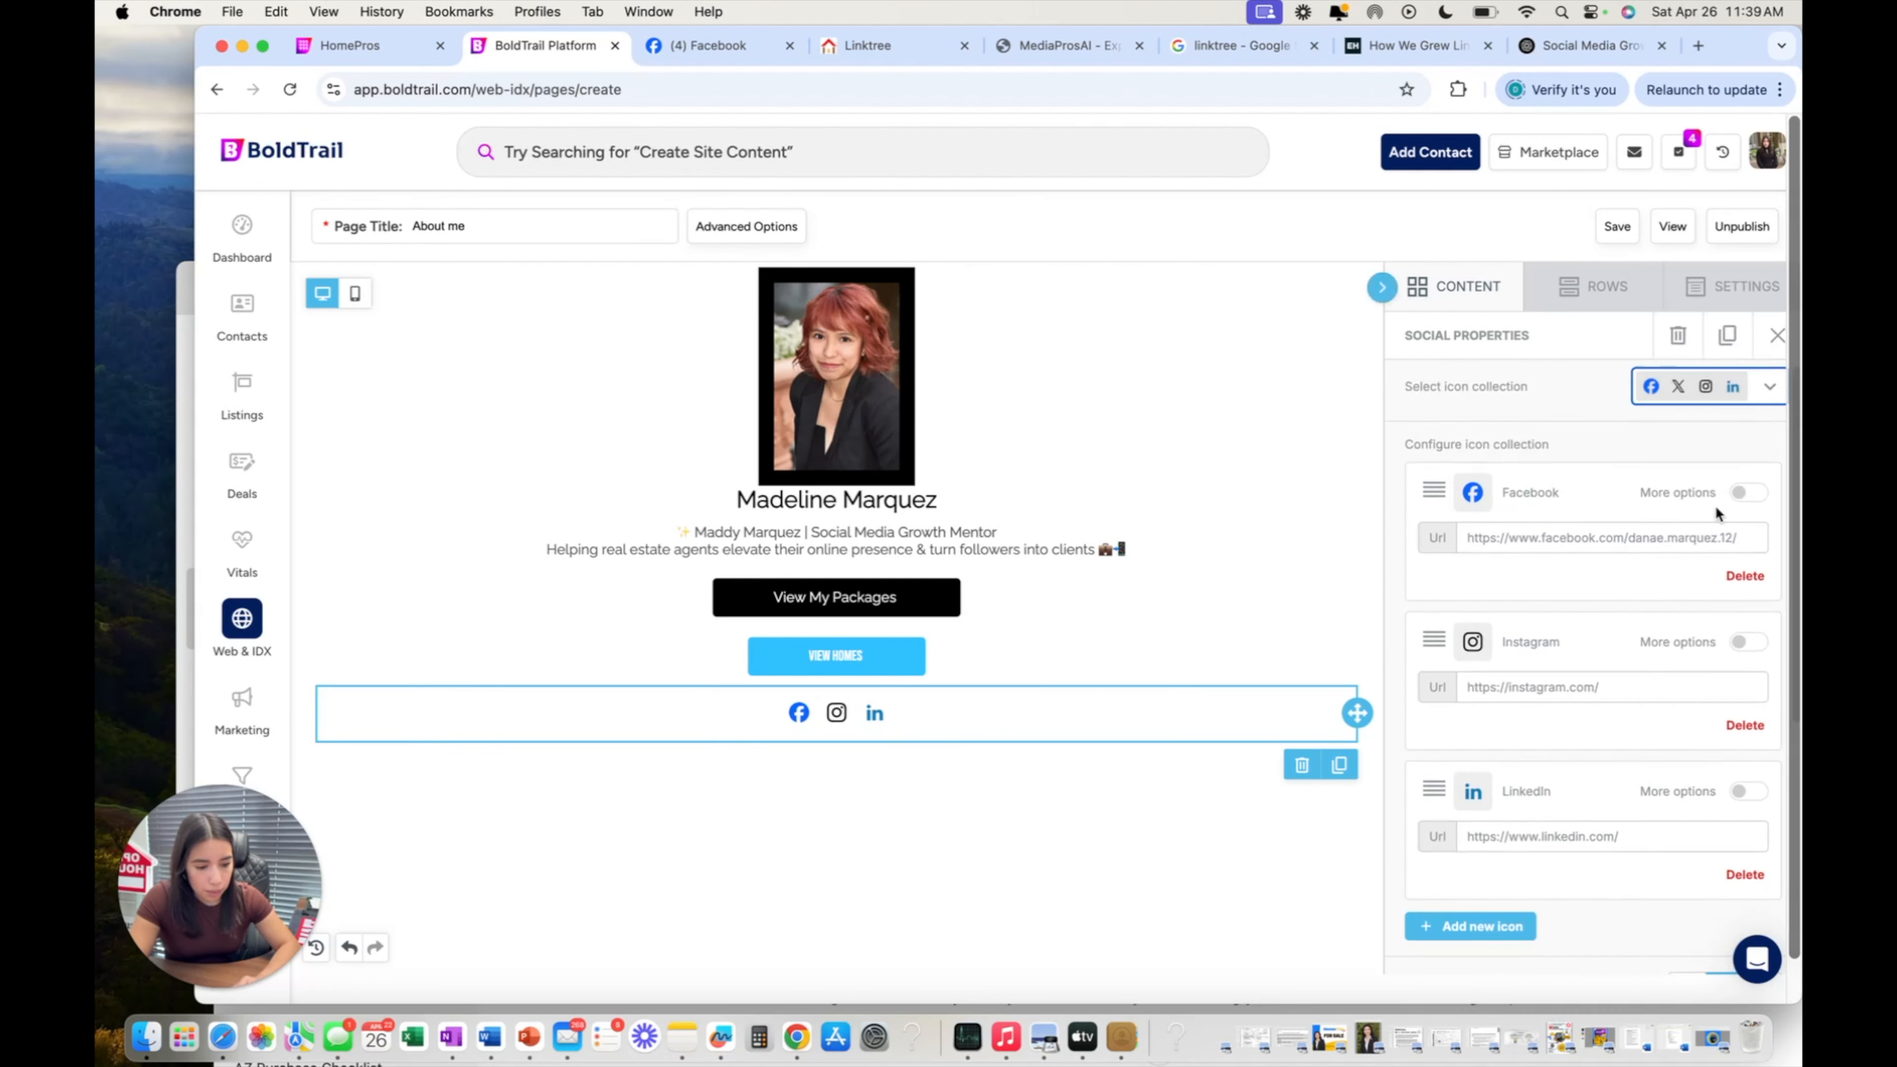
pyautogui.scroll(-3, 1476, 463)
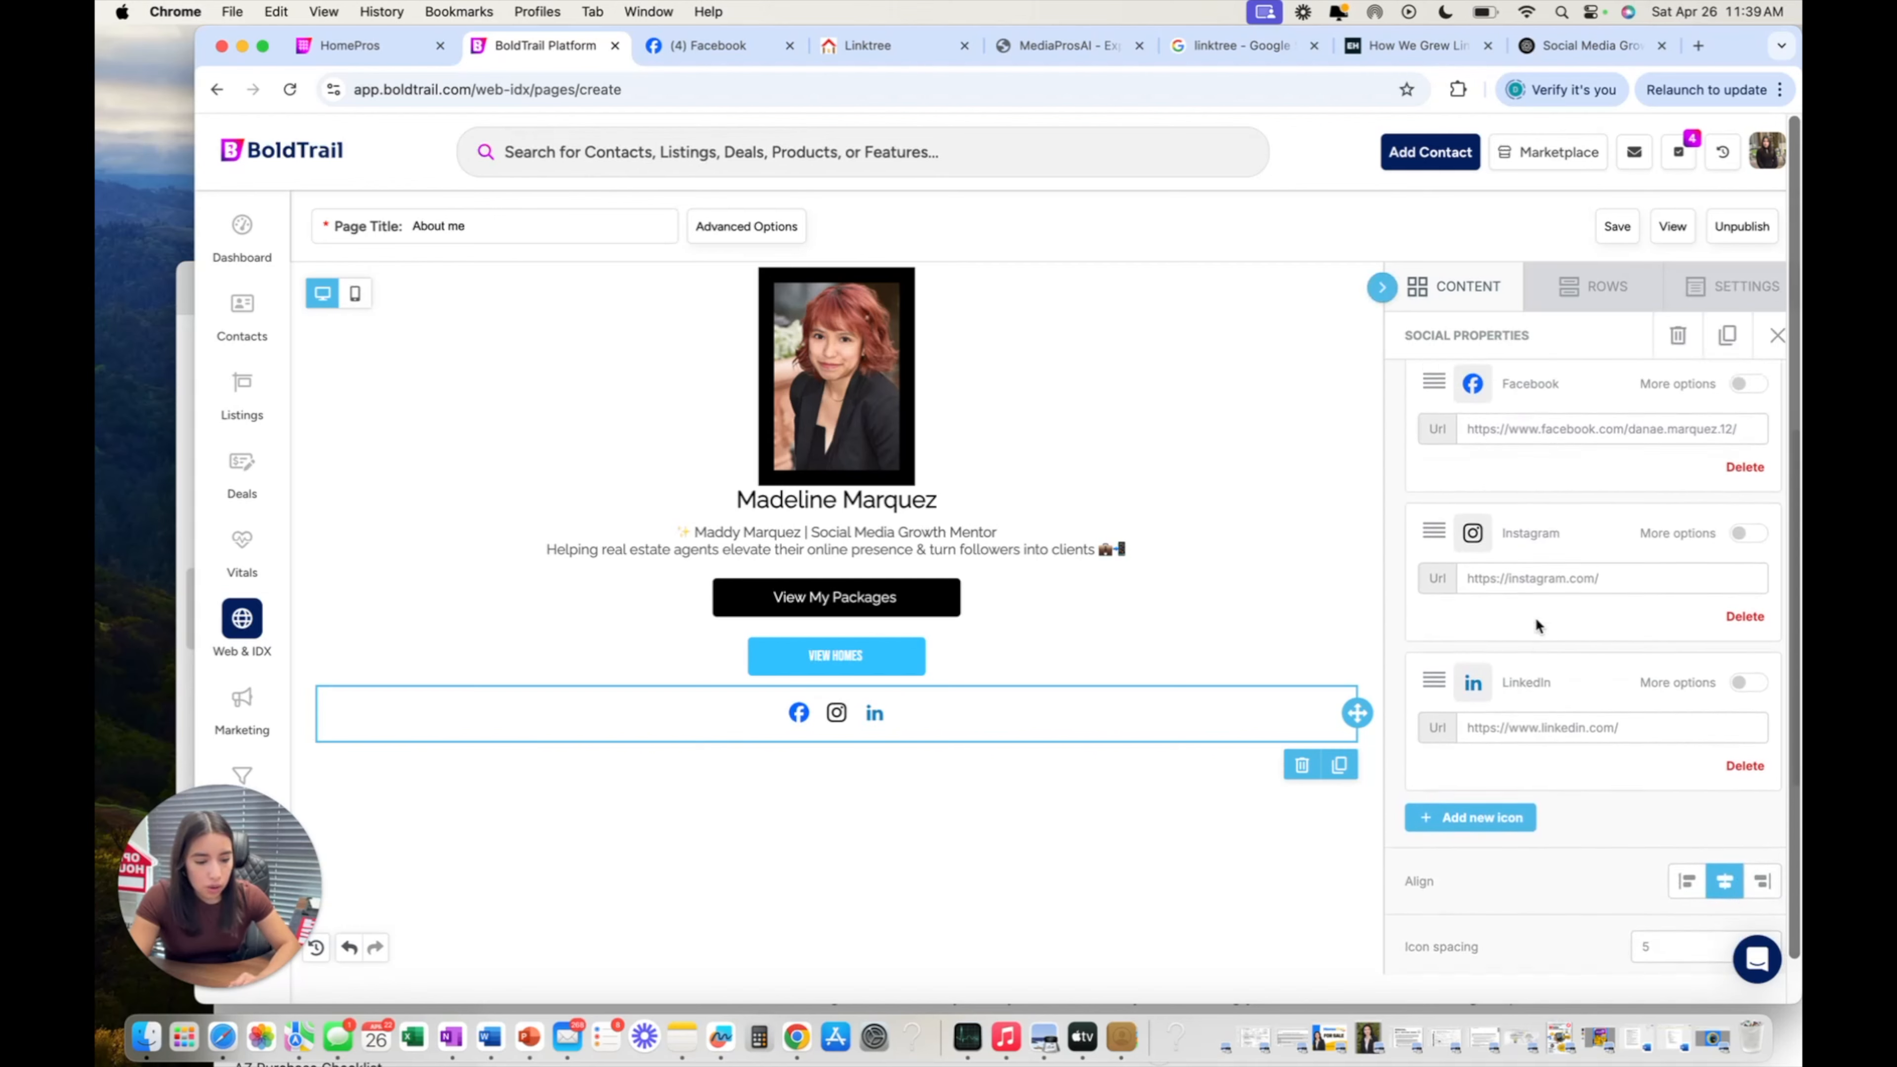
pyautogui.scroll(3, 1554, 523)
# Try spacers below the bio and View My Packages, then undo them.
pyautogui.click(1456, 286)
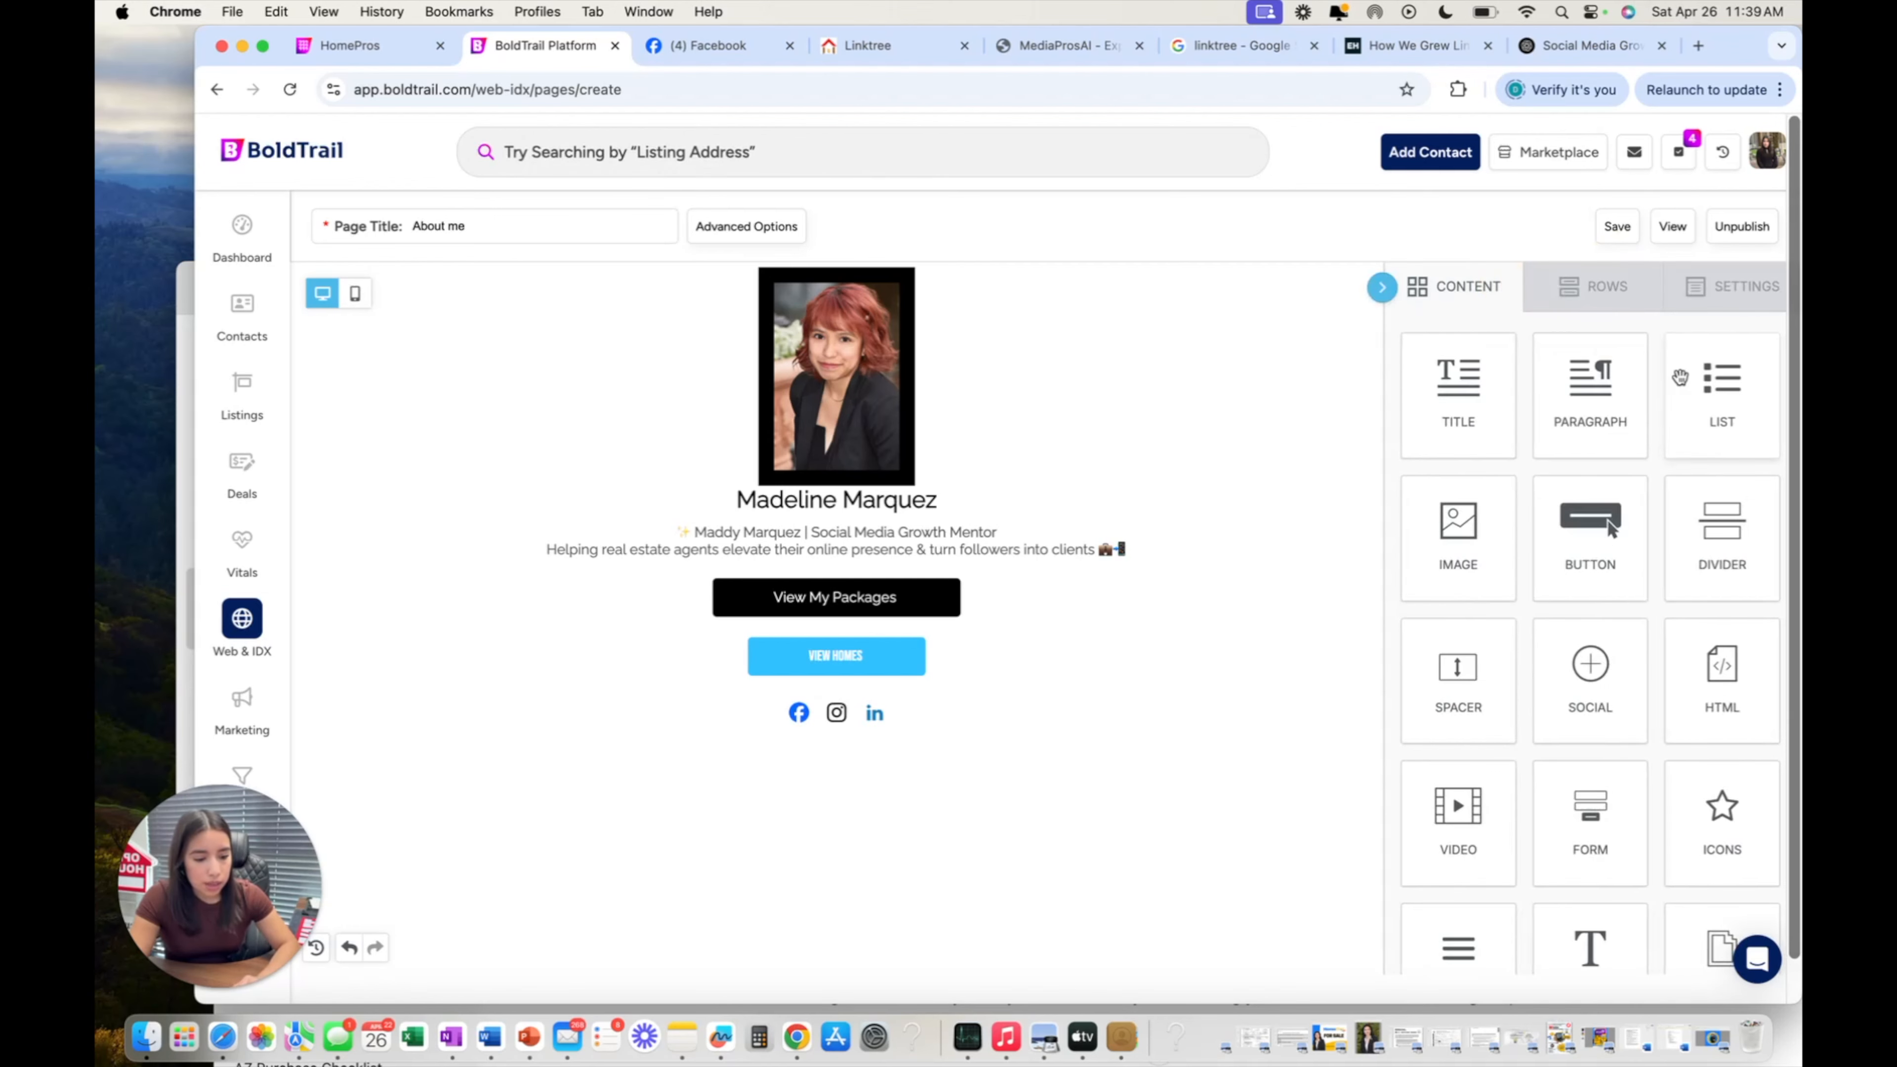
pyautogui.scroll(-5, 1681, 381)
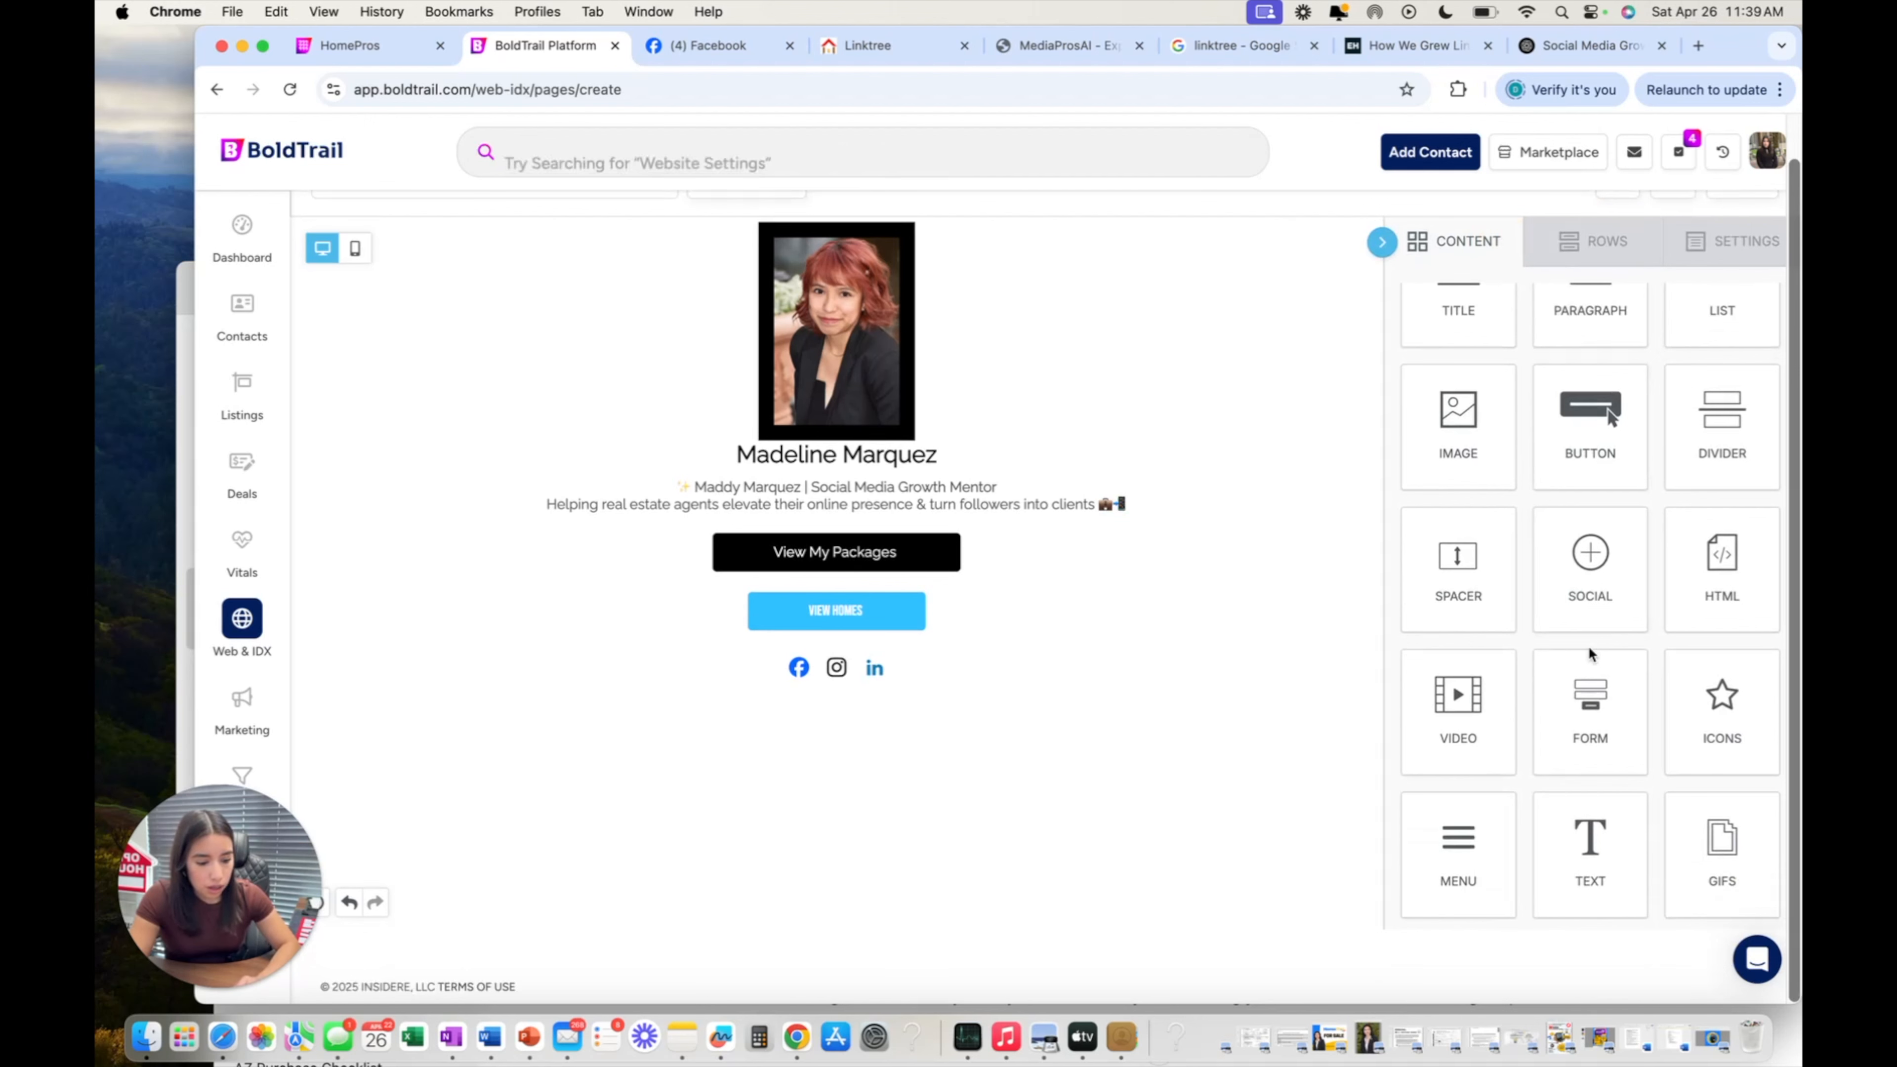
pyautogui.scroll(2, 1665, 865)
pyautogui.scroll(-2, 1665, 865)
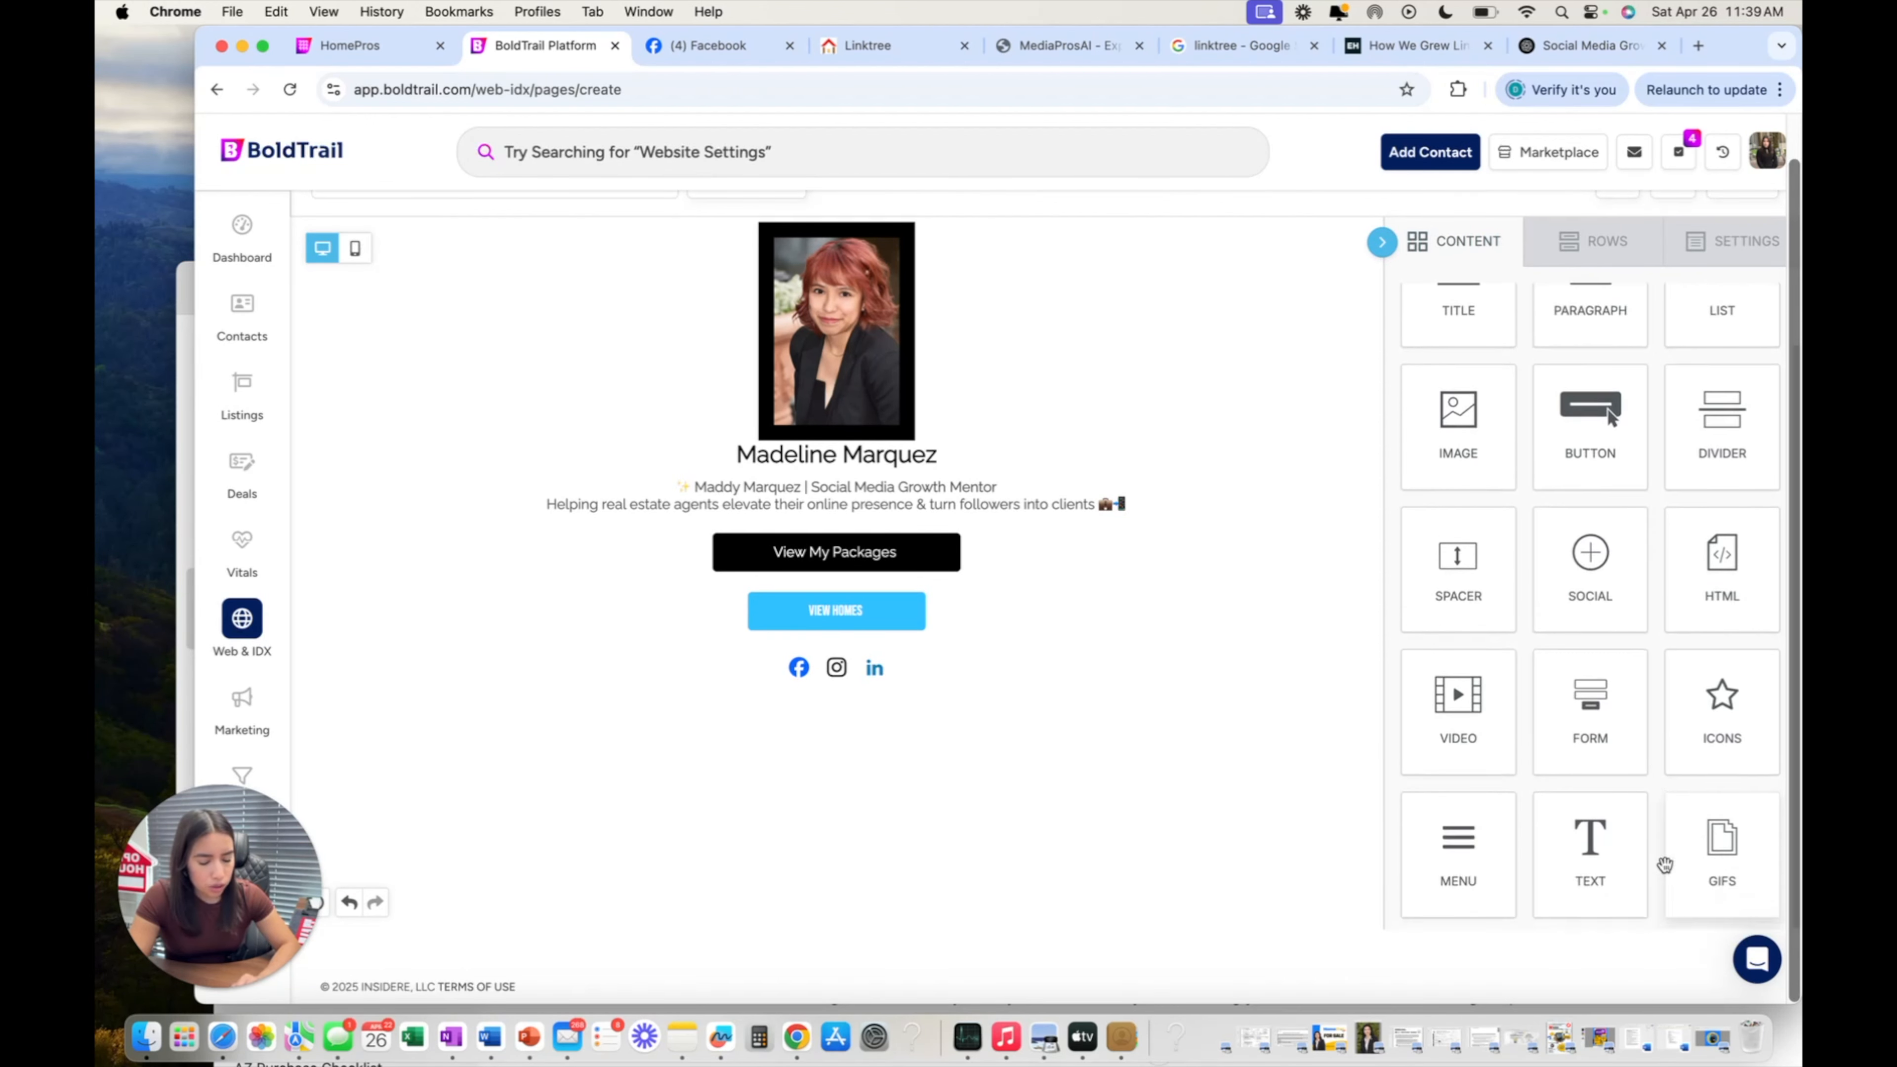
pyautogui.moveTo(1483, 569); pyautogui.dragTo(1001, 532)
pyautogui.moveTo(1487, 602); pyautogui.dragTo(957, 643)
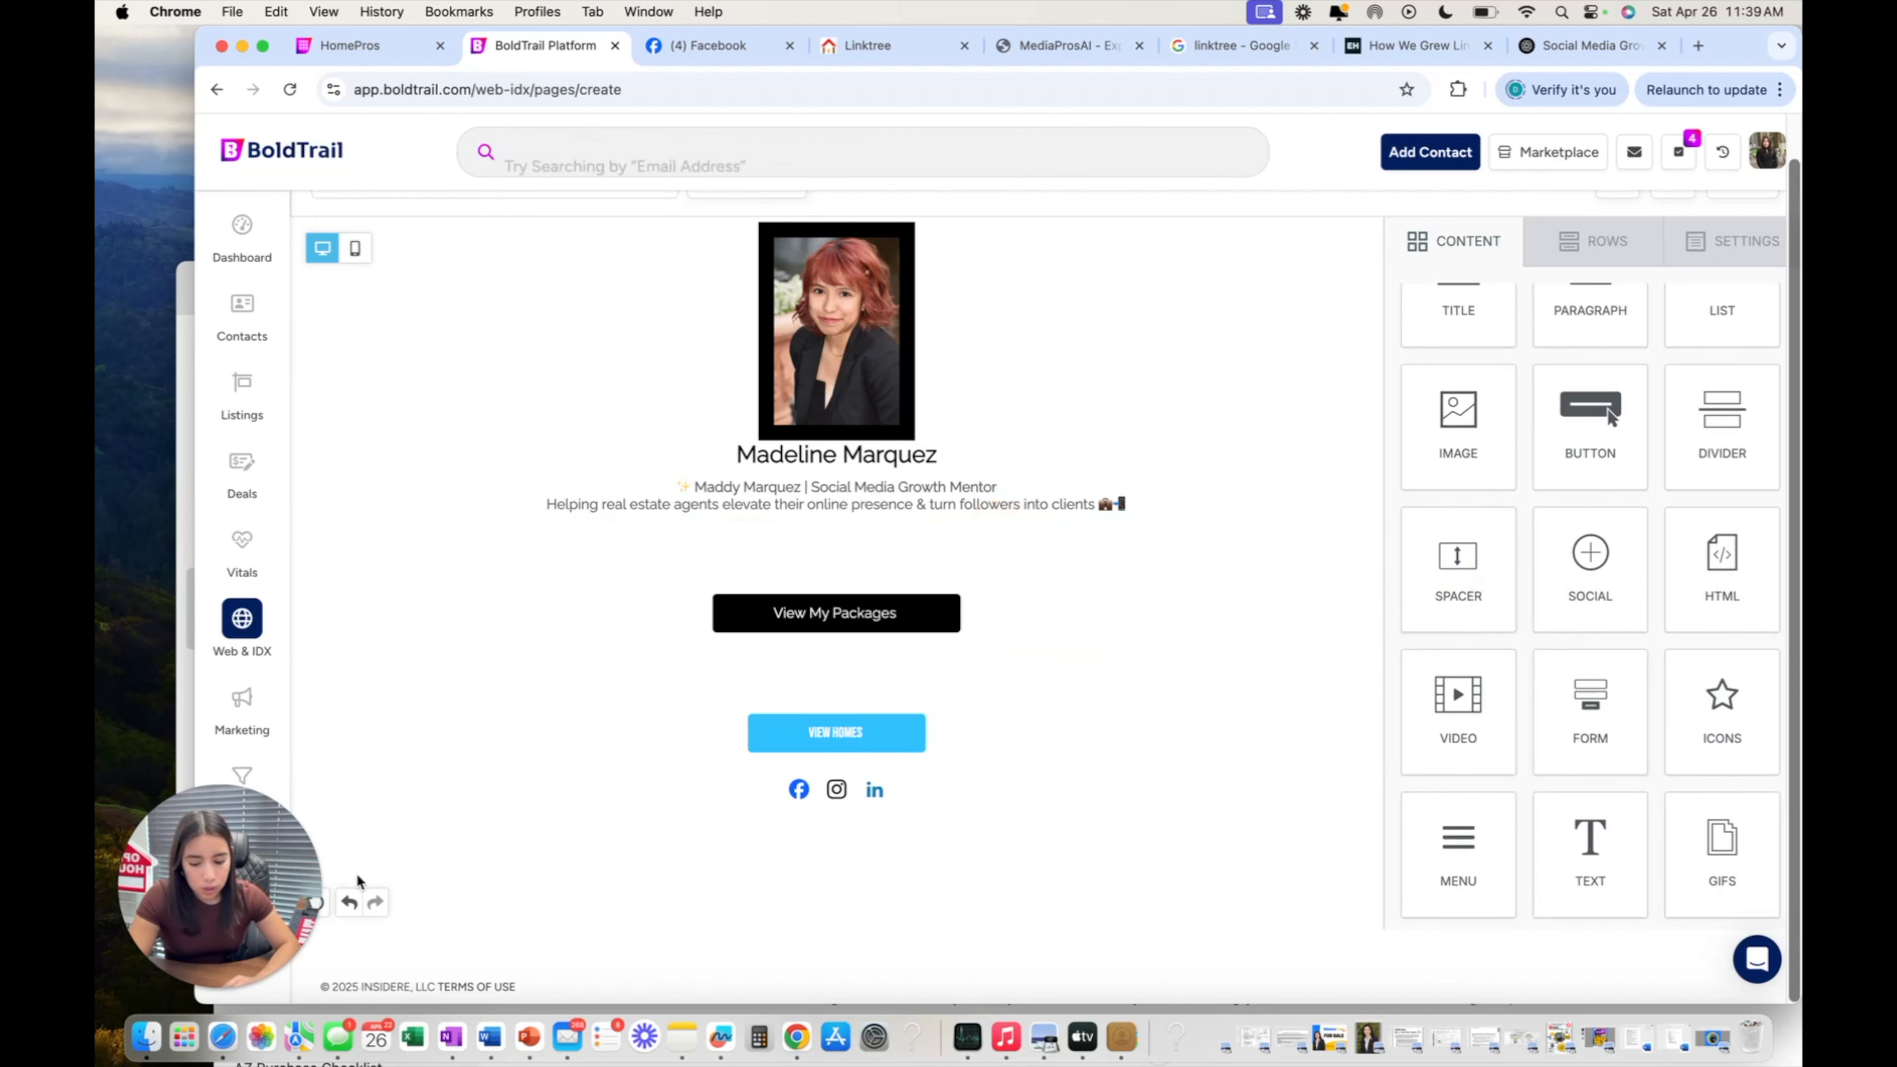
pyautogui.click(349, 908)
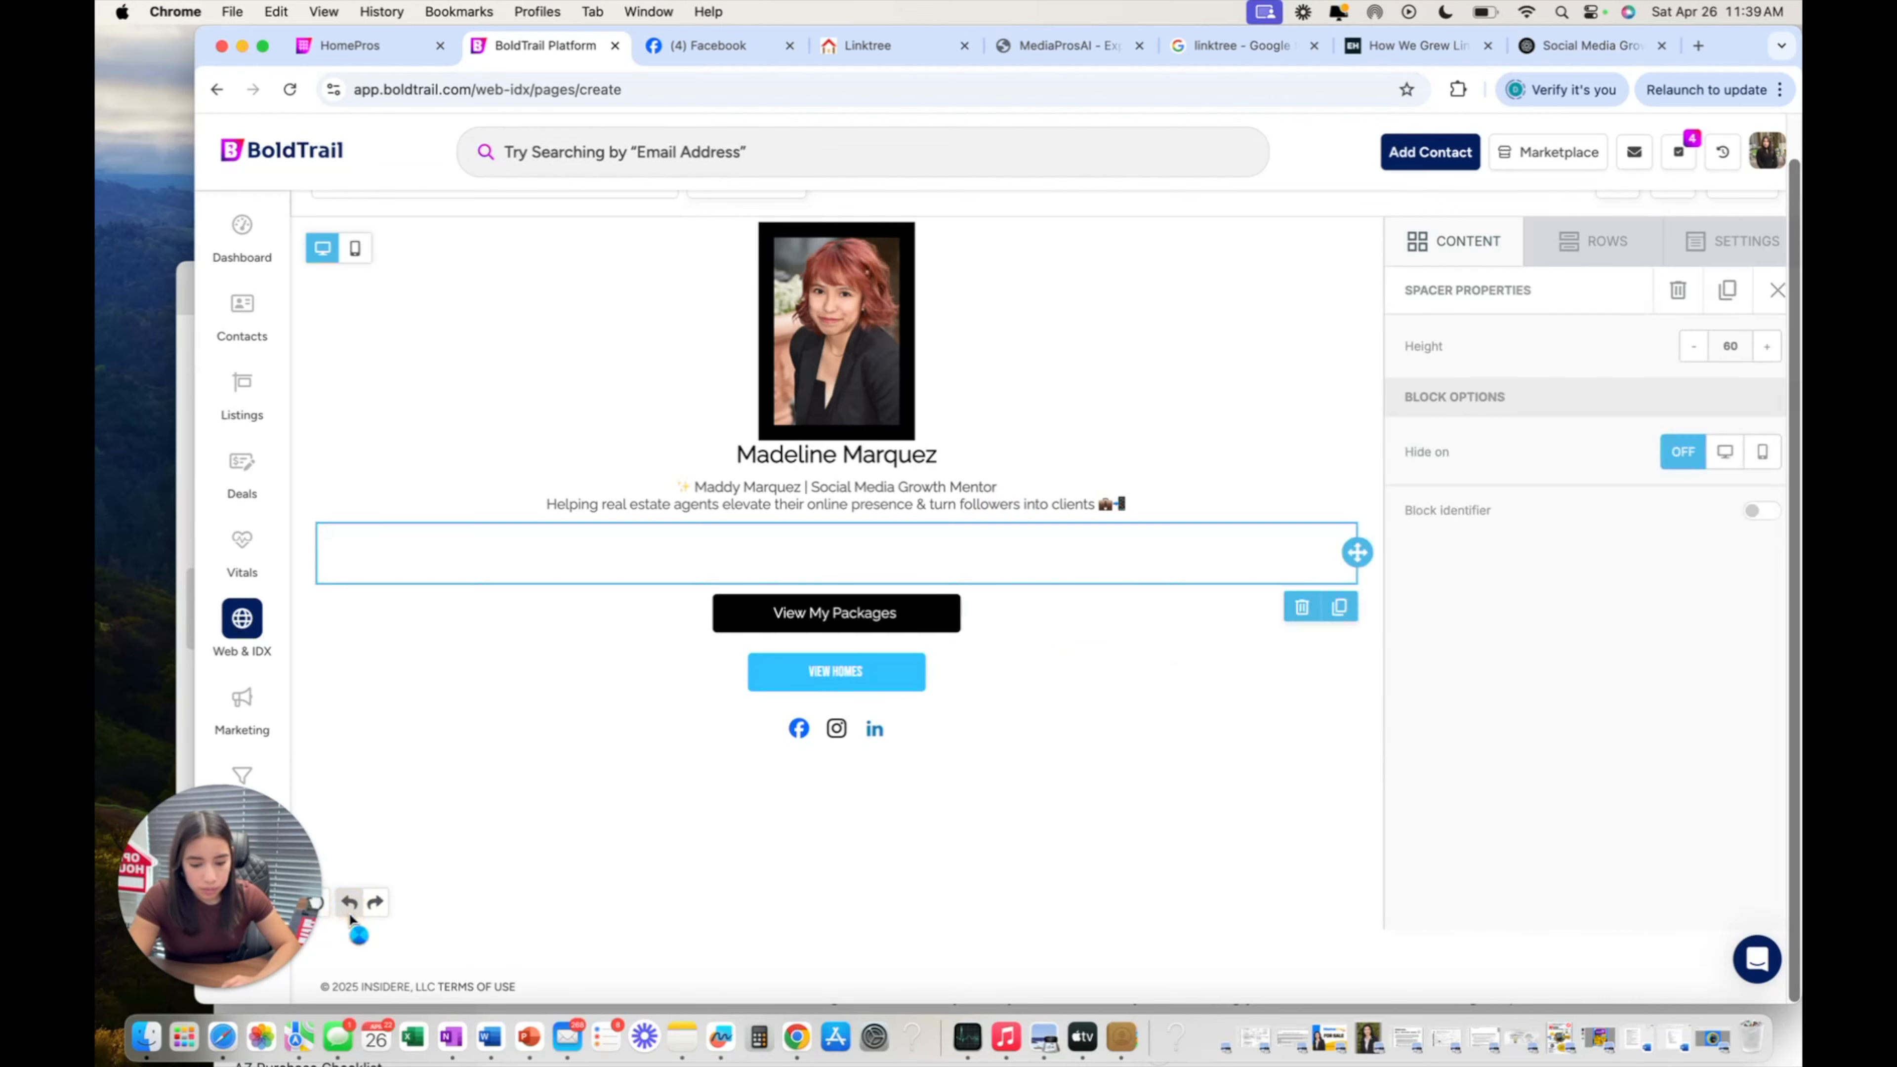
pyautogui.click(350, 906)
# Drop a Form block beneath the social icons and bring up the form-type chooser.
pyautogui.click(1581, 258)
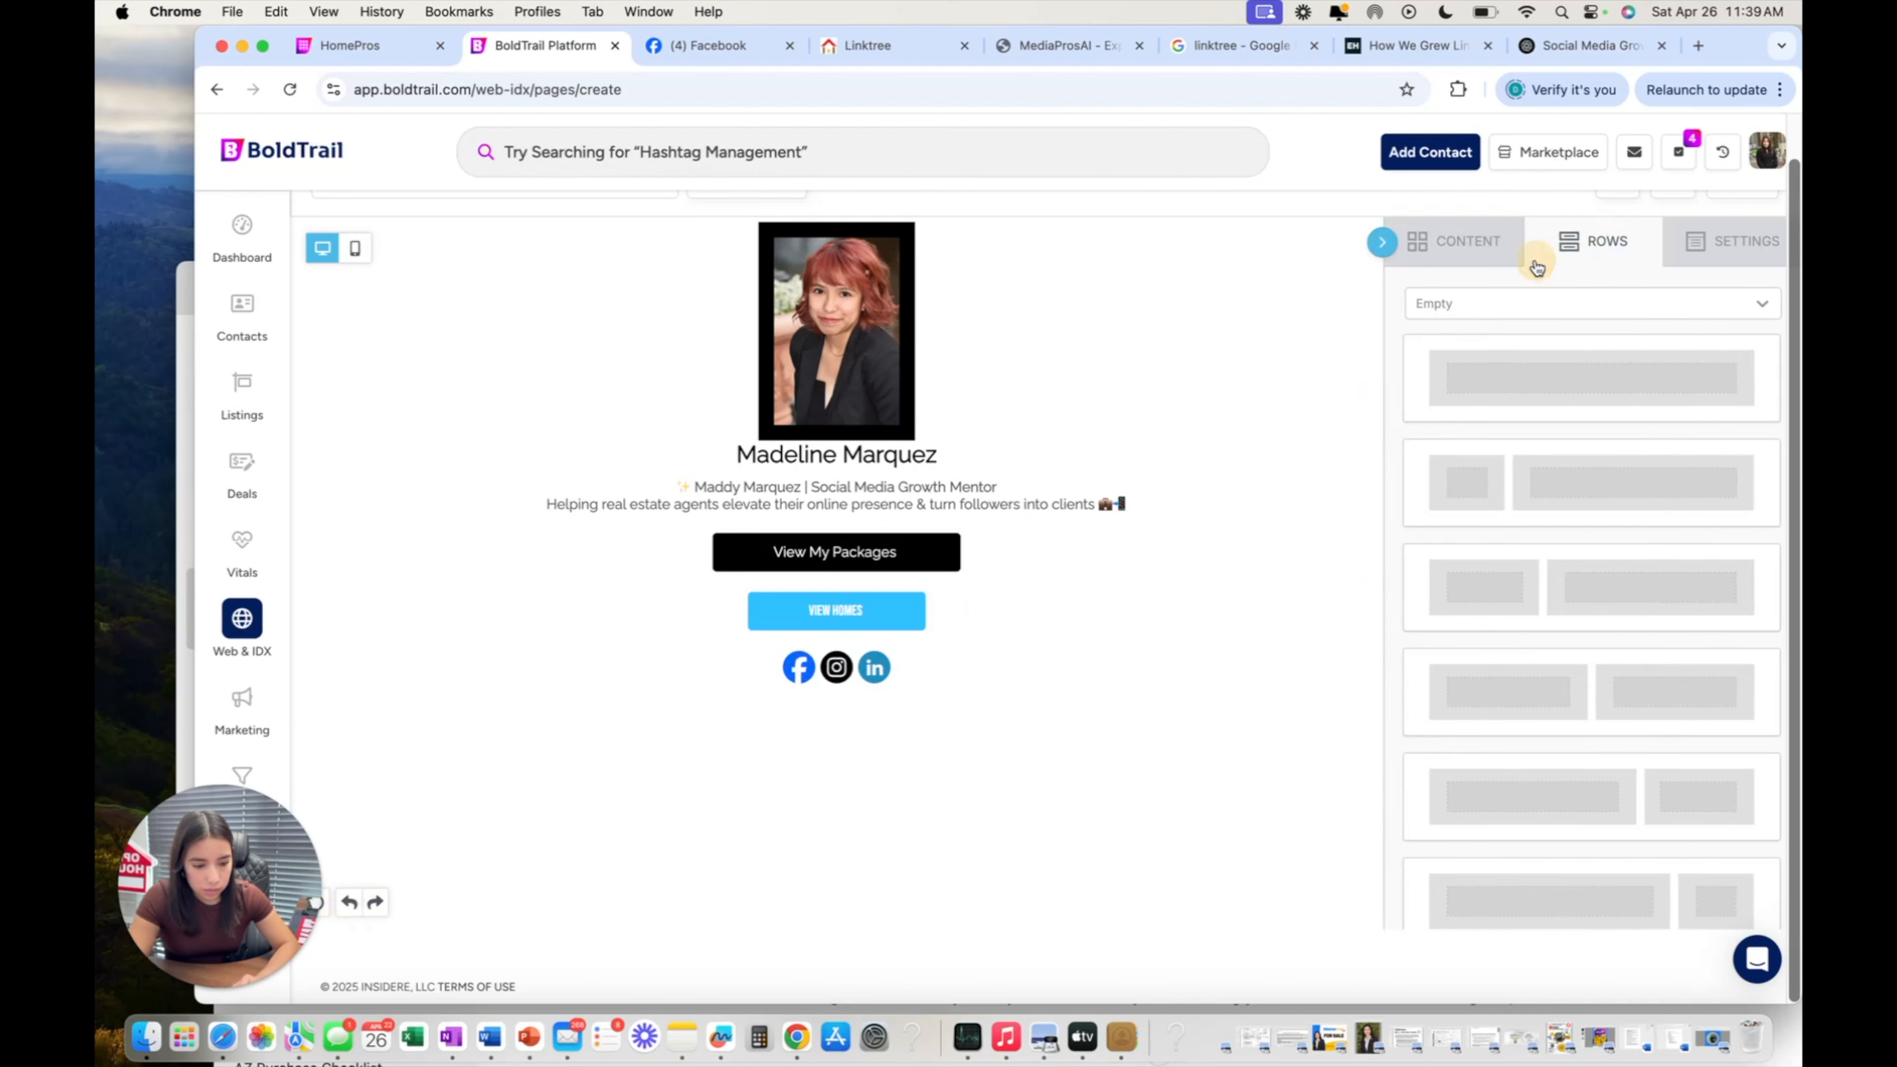
pyautogui.click(1468, 251)
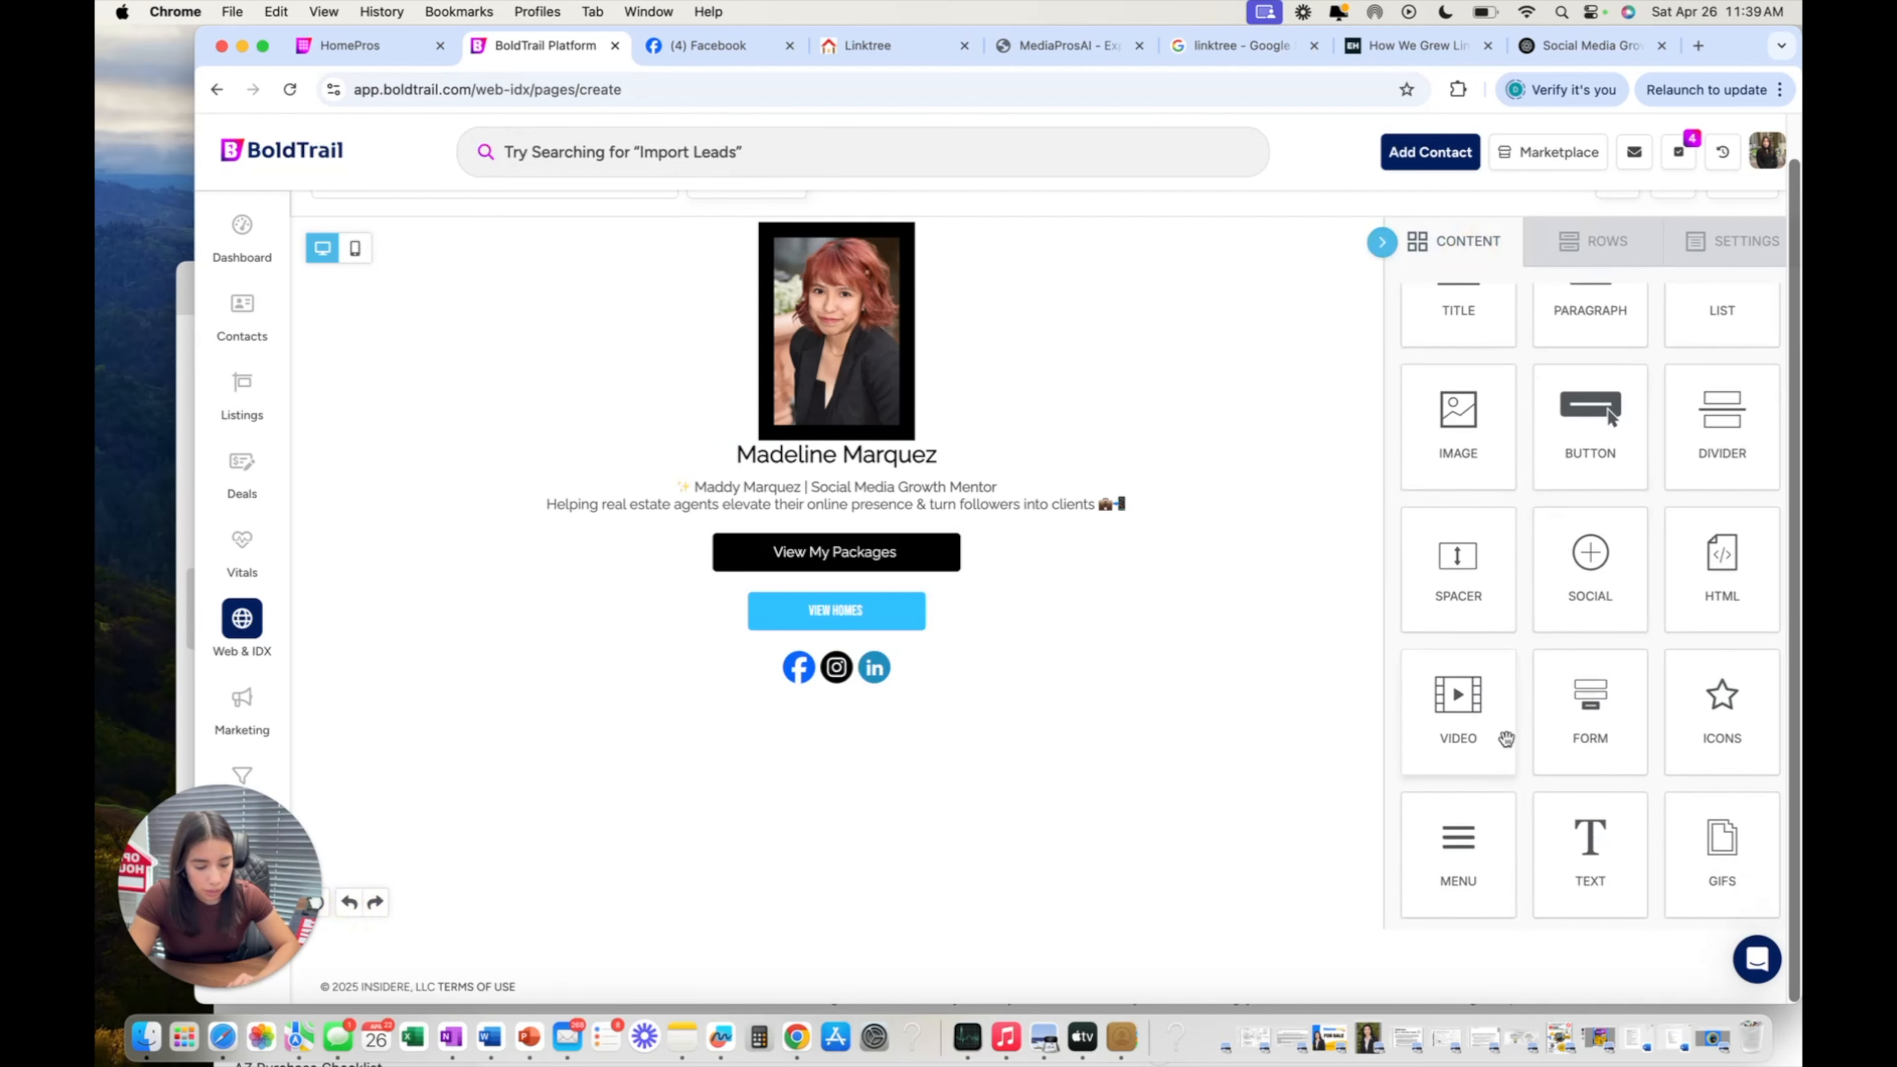
pyautogui.scroll(1, 1504, 729)
pyautogui.scroll(-1, 1505, 726)
pyautogui.moveTo(1576, 721); pyautogui.dragTo(882, 662)
pyautogui.click(863, 758)
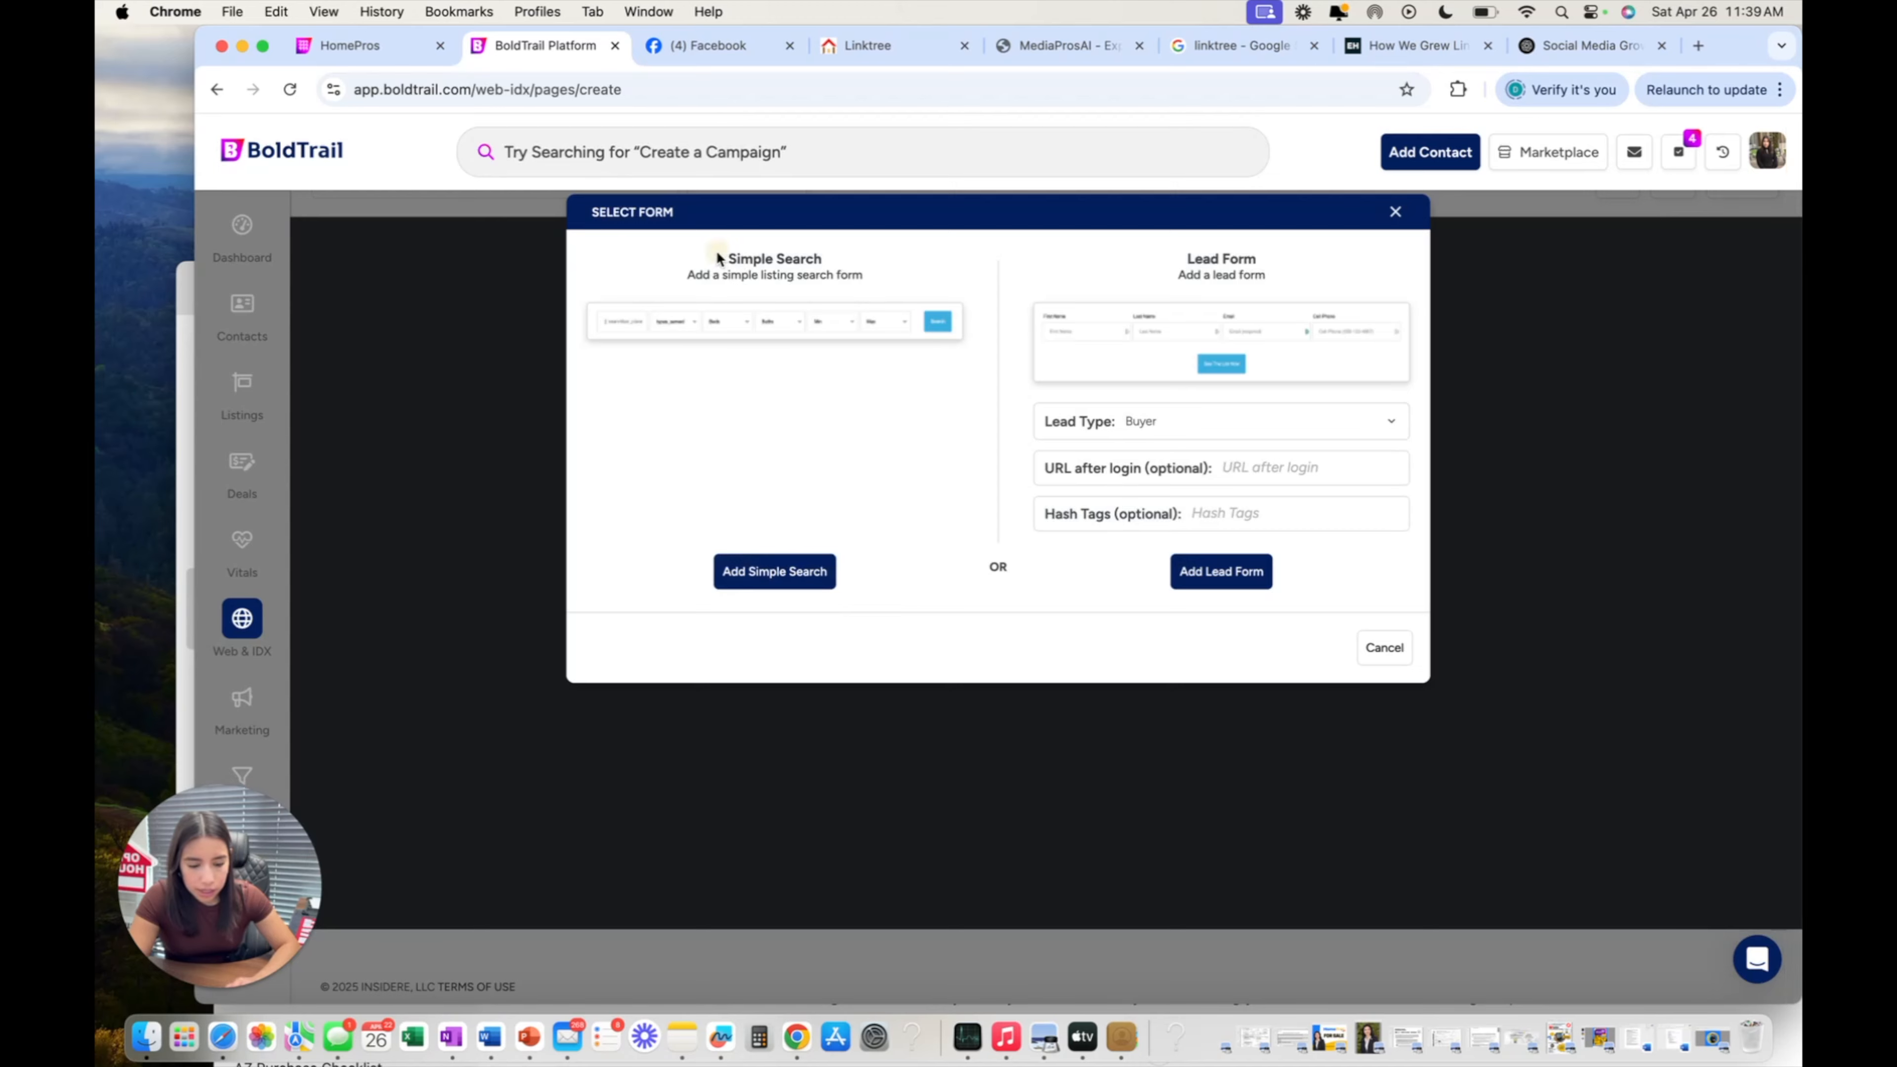
# Add a simple listing search form with type, Beds, Baths, Min and Max above the social icons.
pyautogui.moveTo(717, 258); pyautogui.dragTo(921, 286)
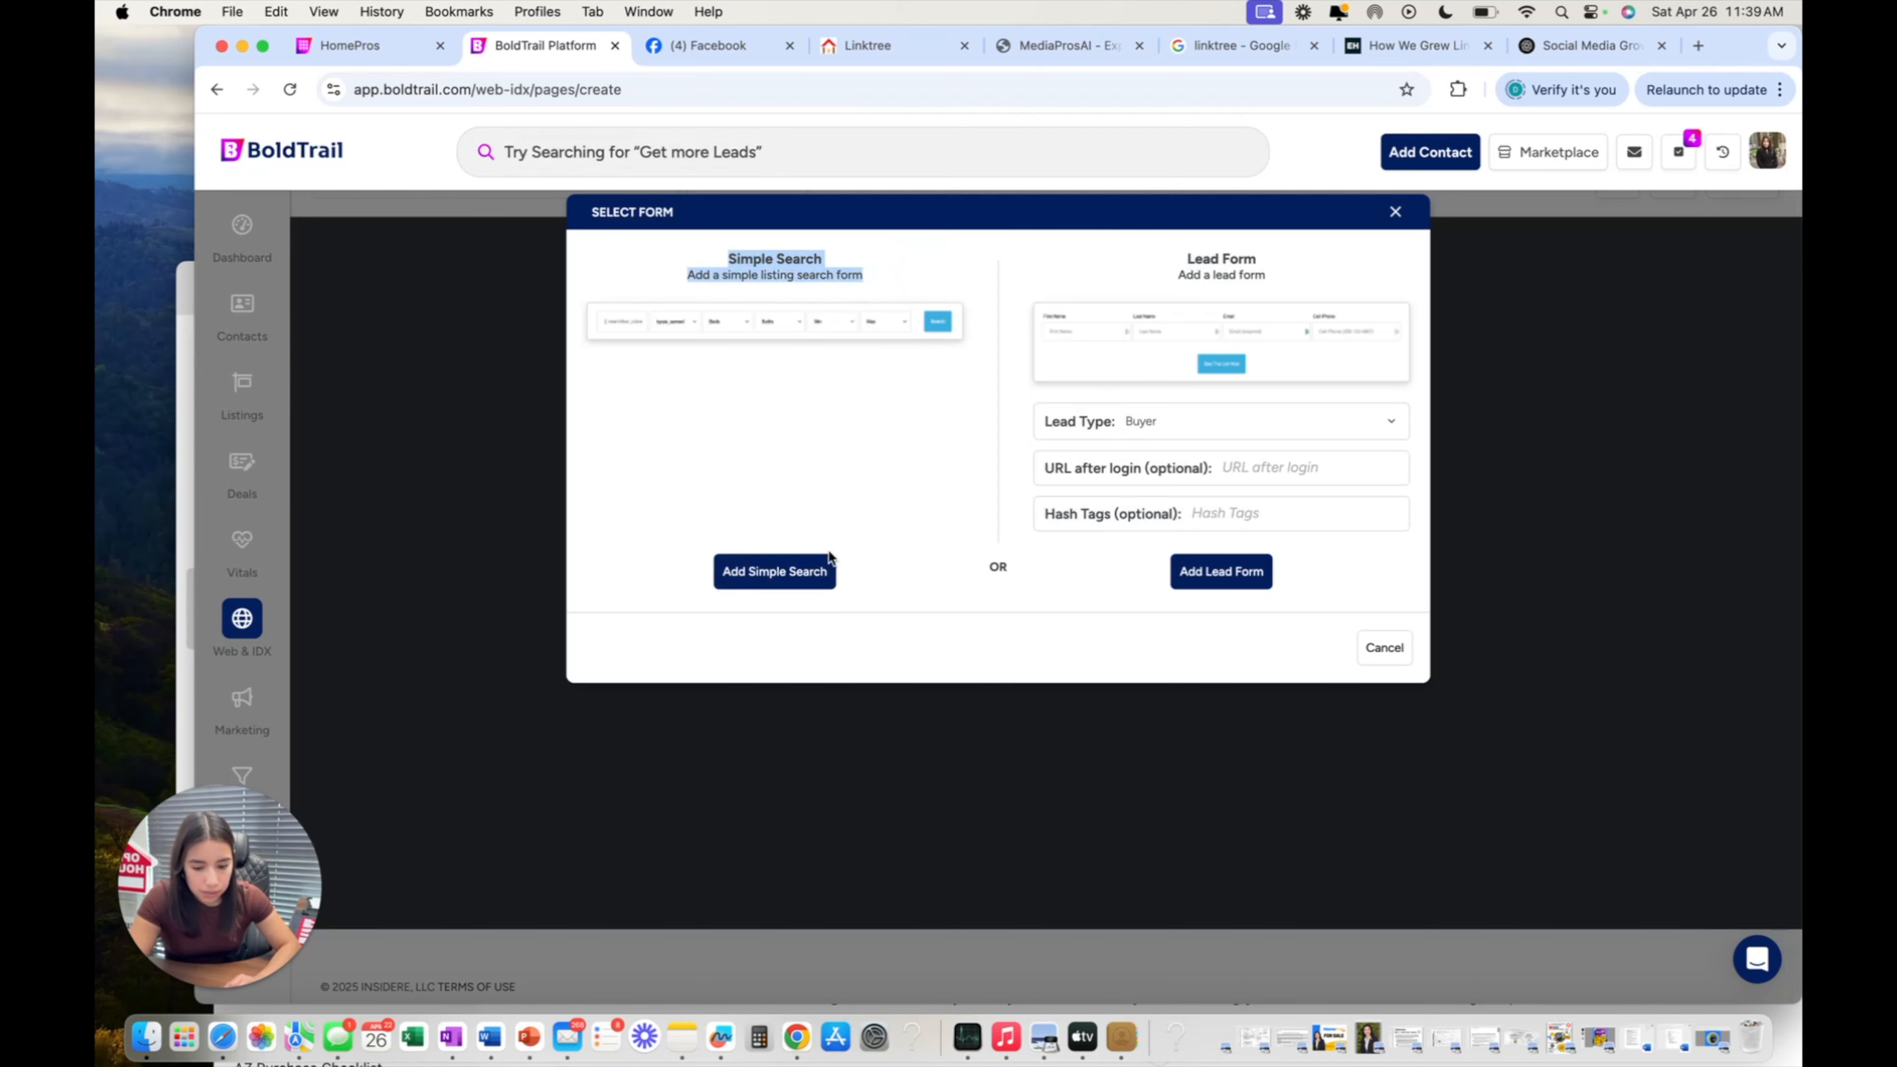
pyautogui.click(774, 571)
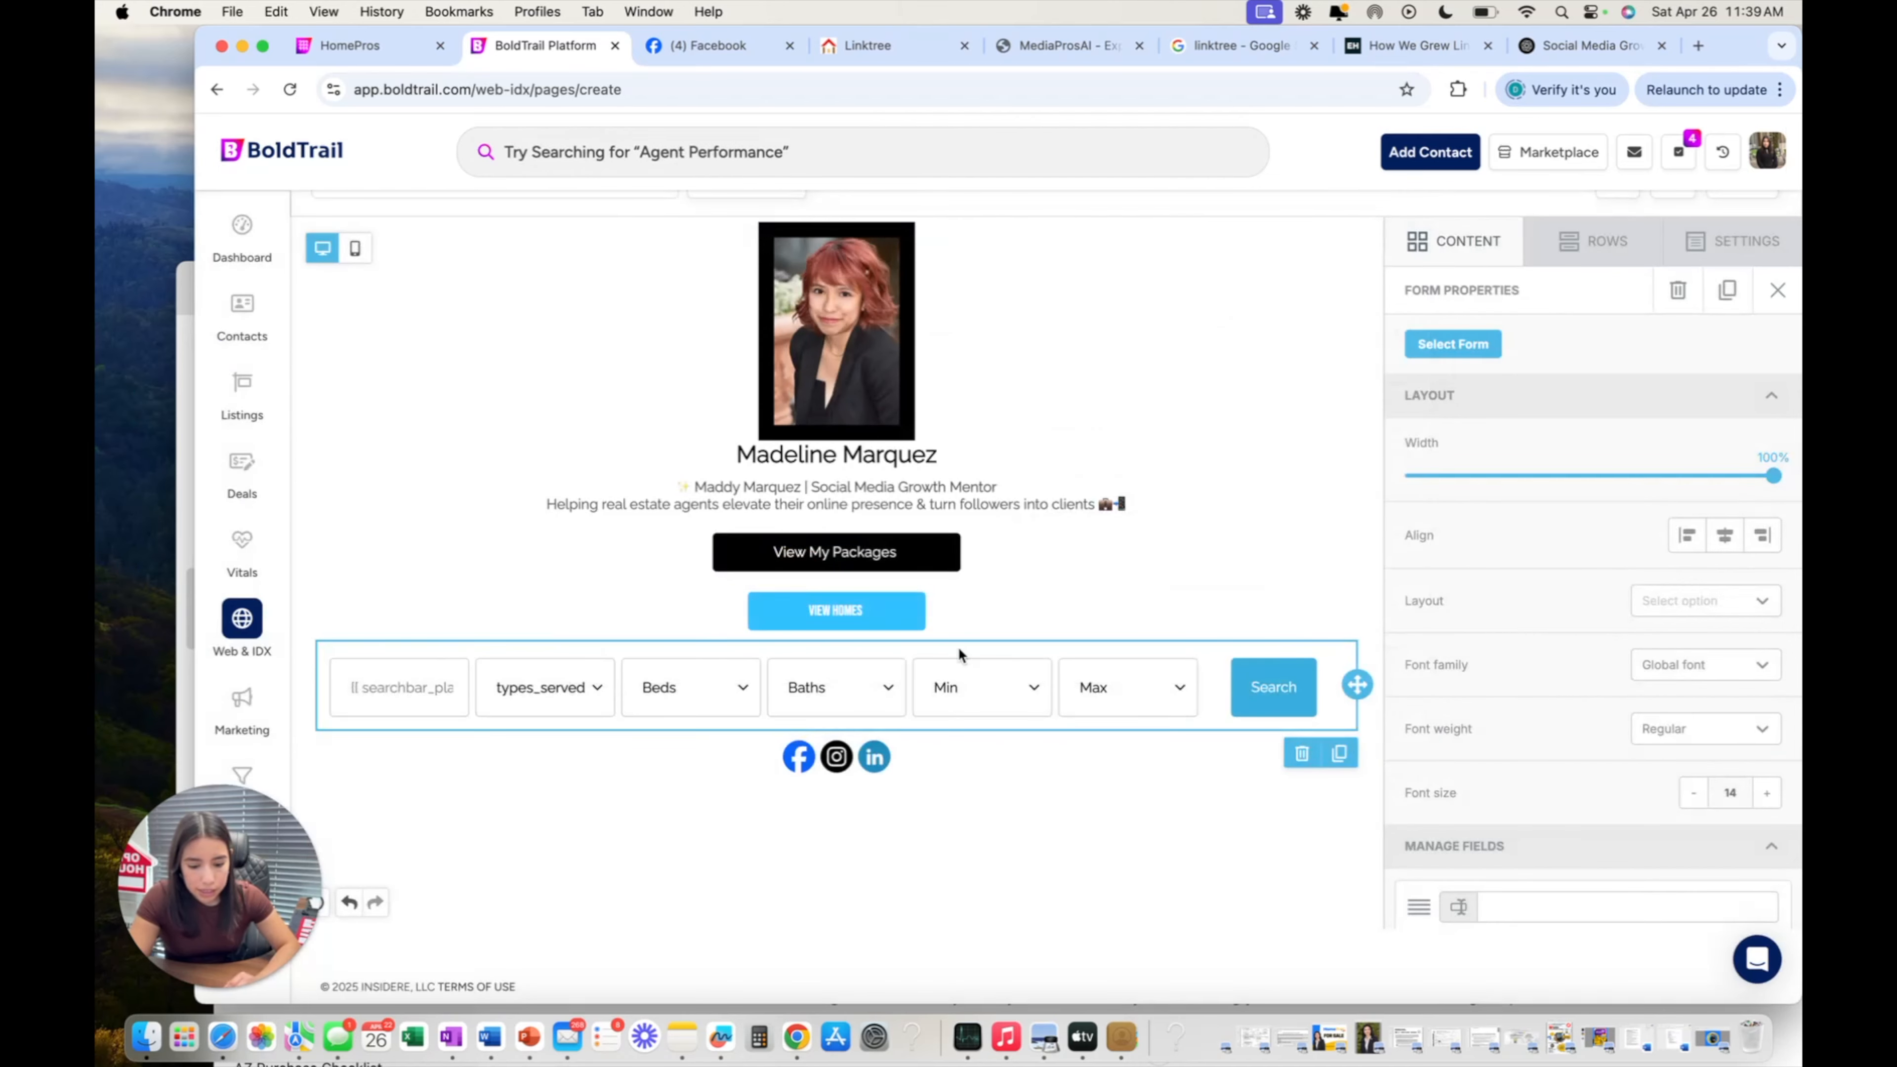
pyautogui.scroll(1, 1032, 824)
pyautogui.click(1034, 828)
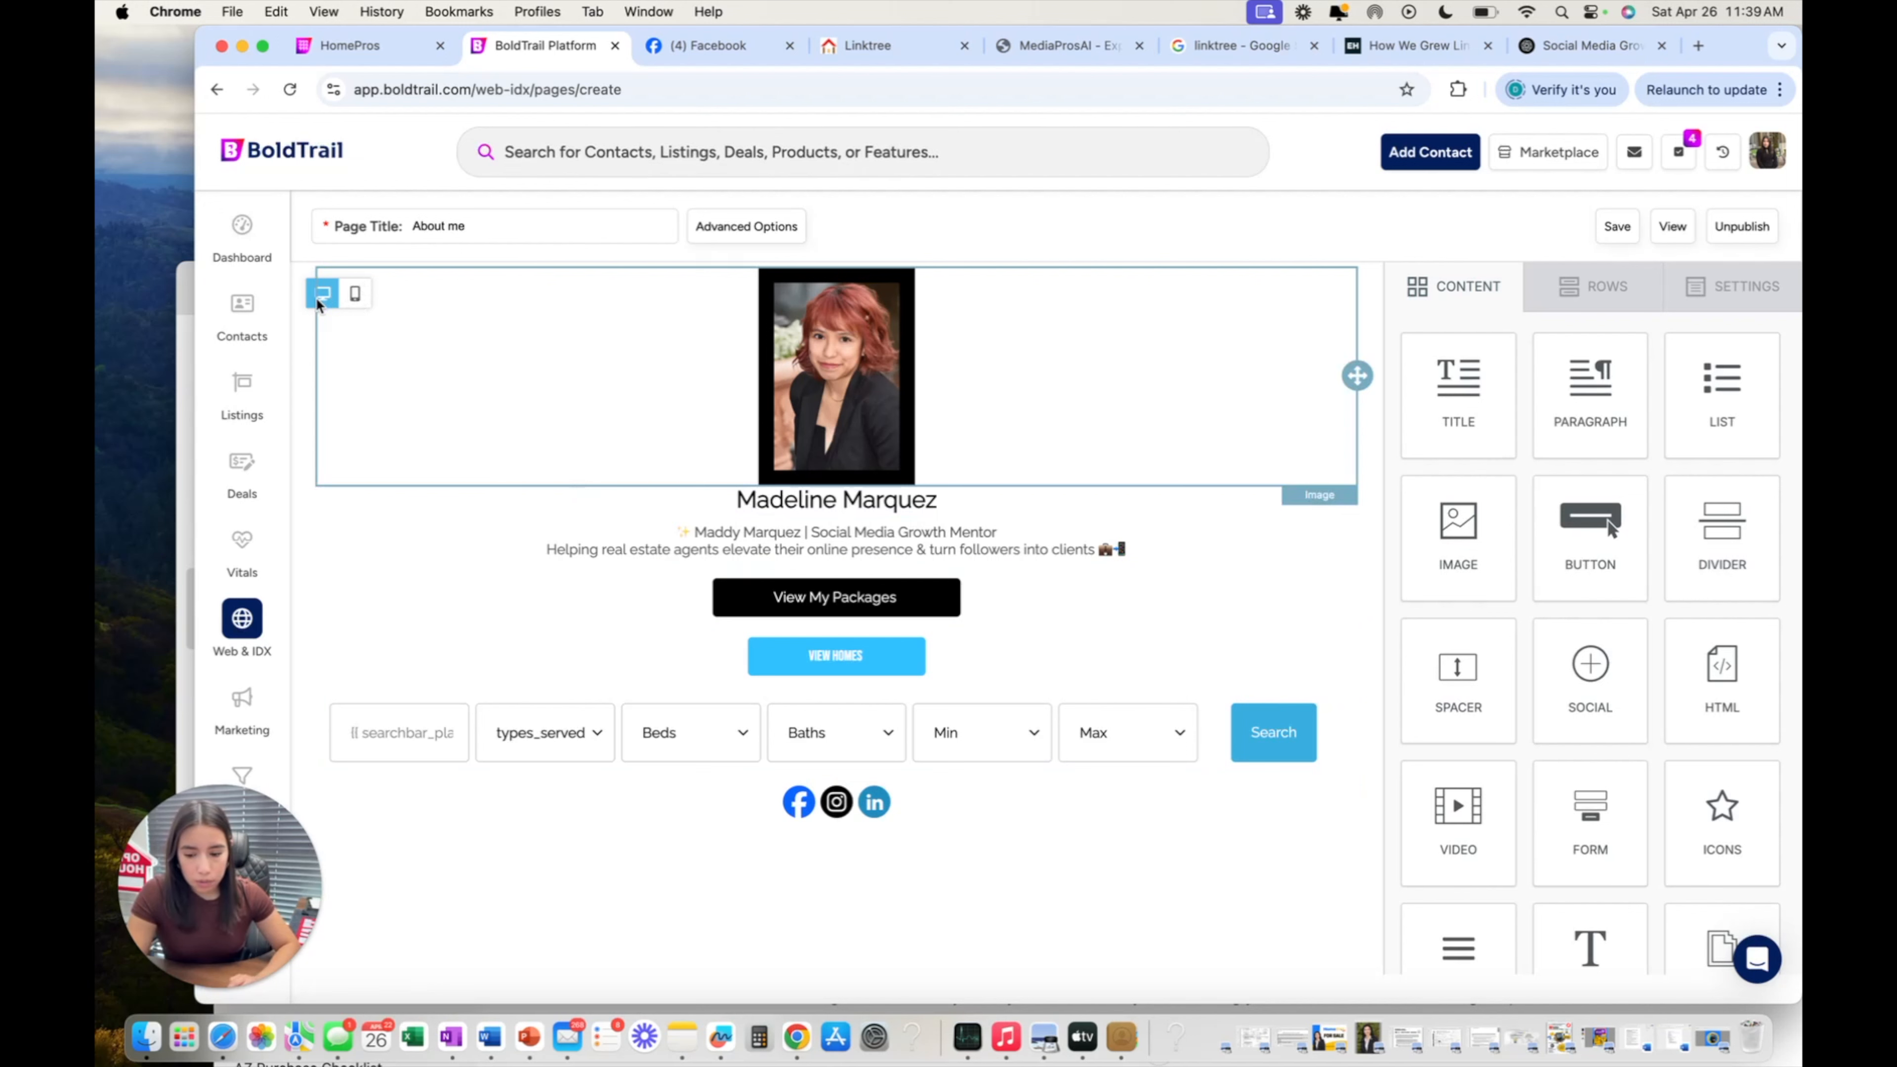
# Save the About me page and switch the editor to the mobile preview.
pyautogui.click(355, 293)
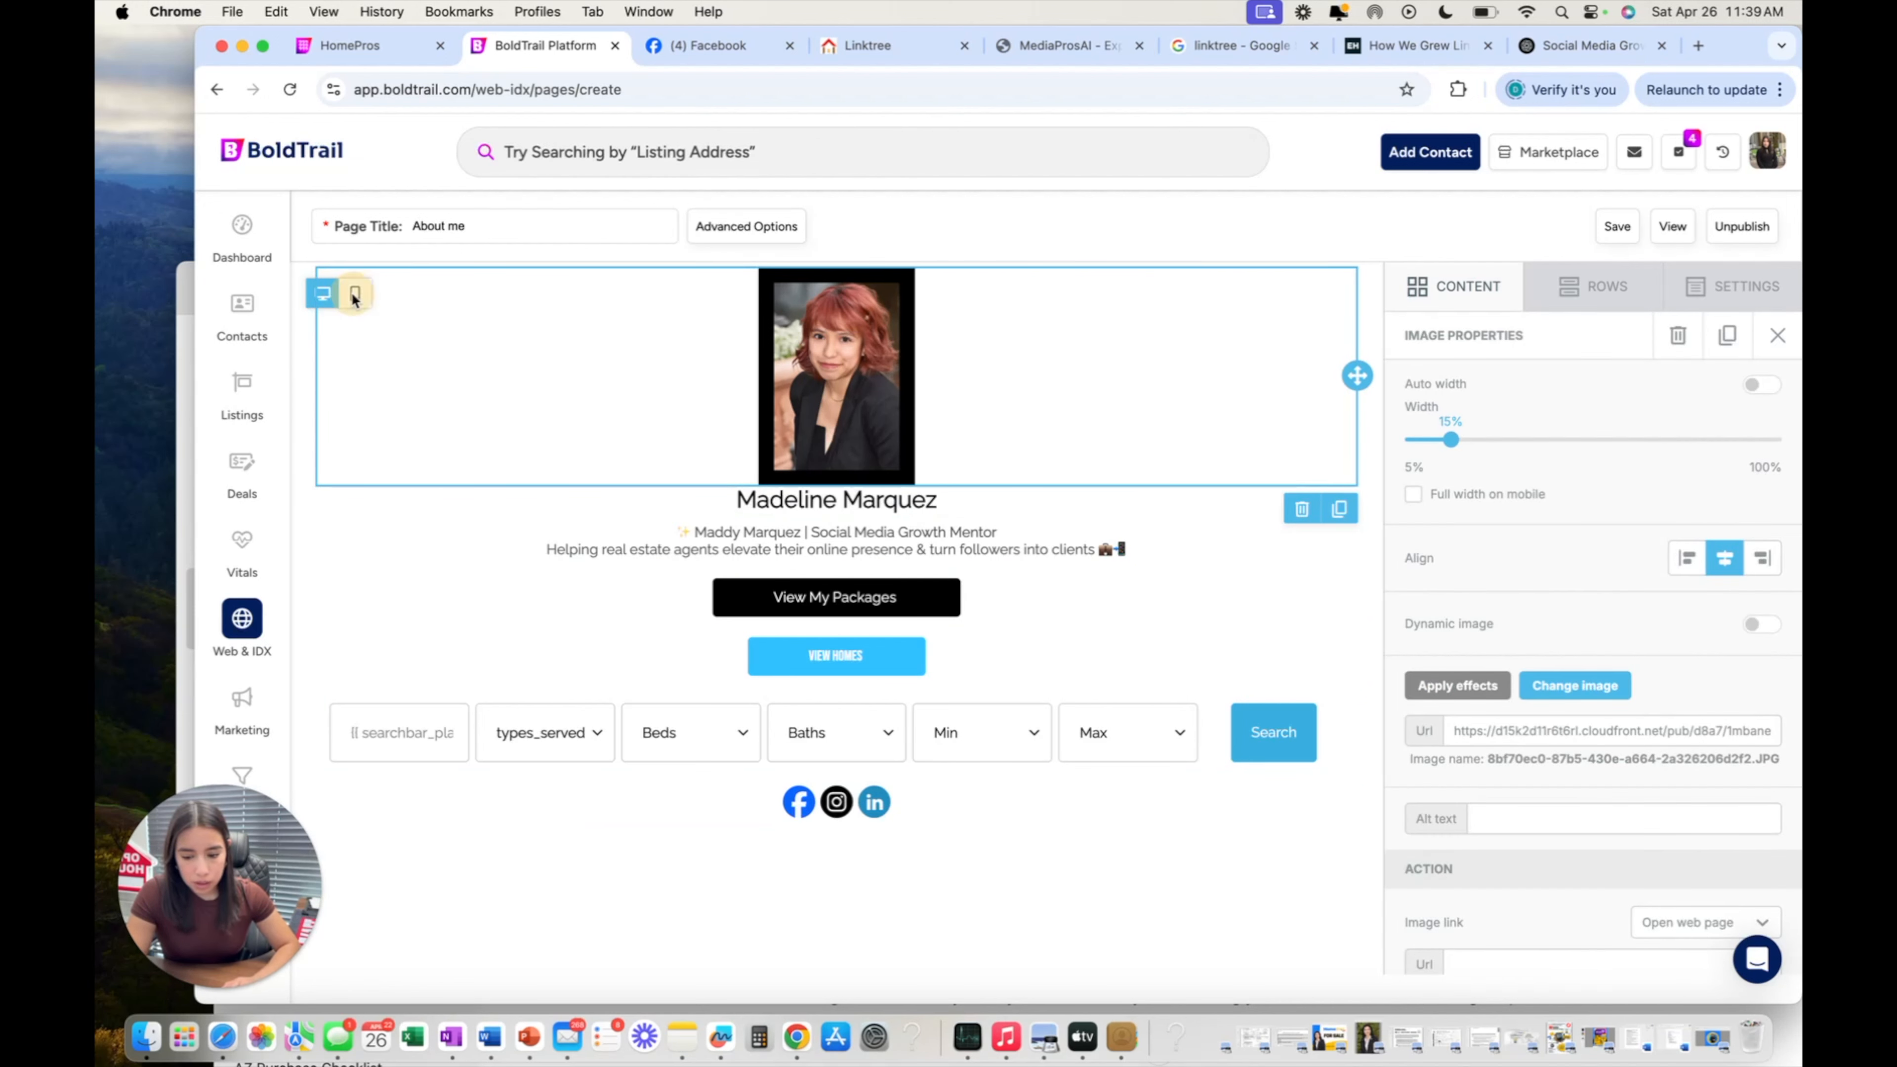
pyautogui.click(304, 365)
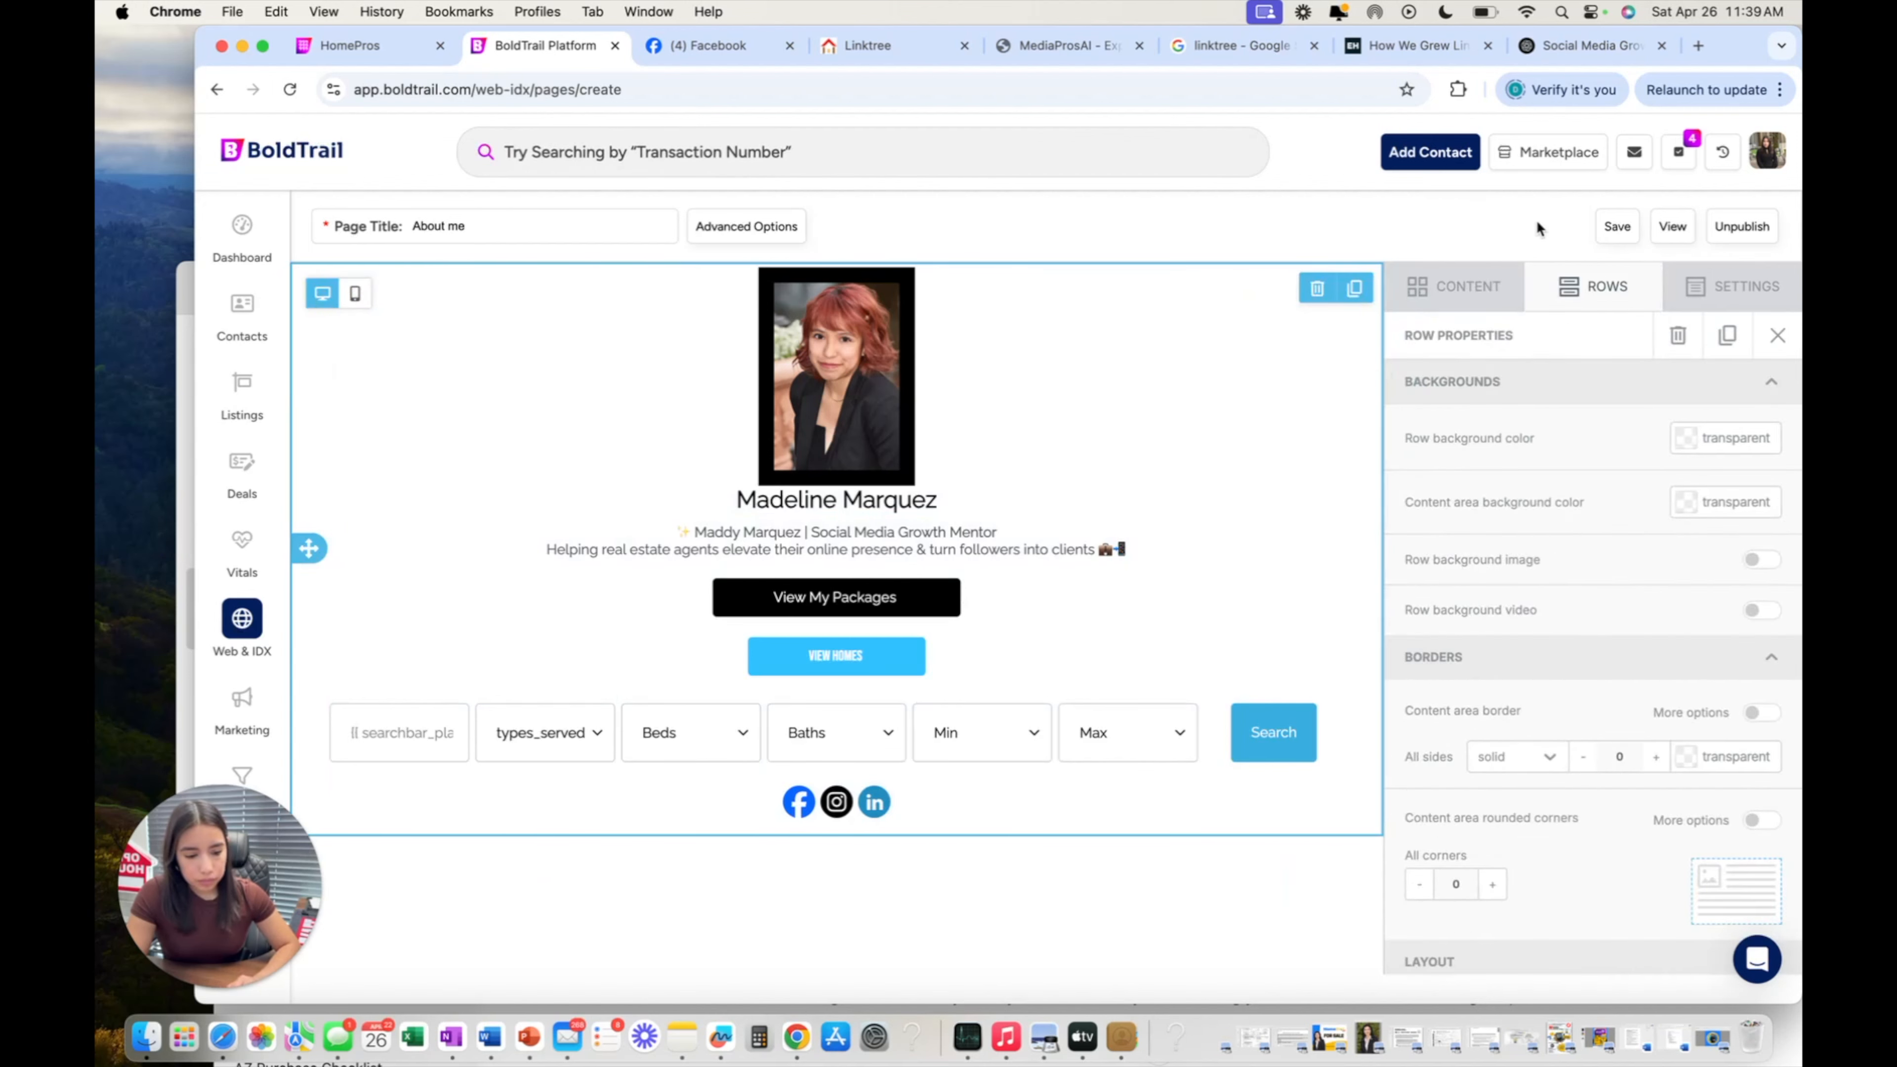
pyautogui.click(1606, 229)
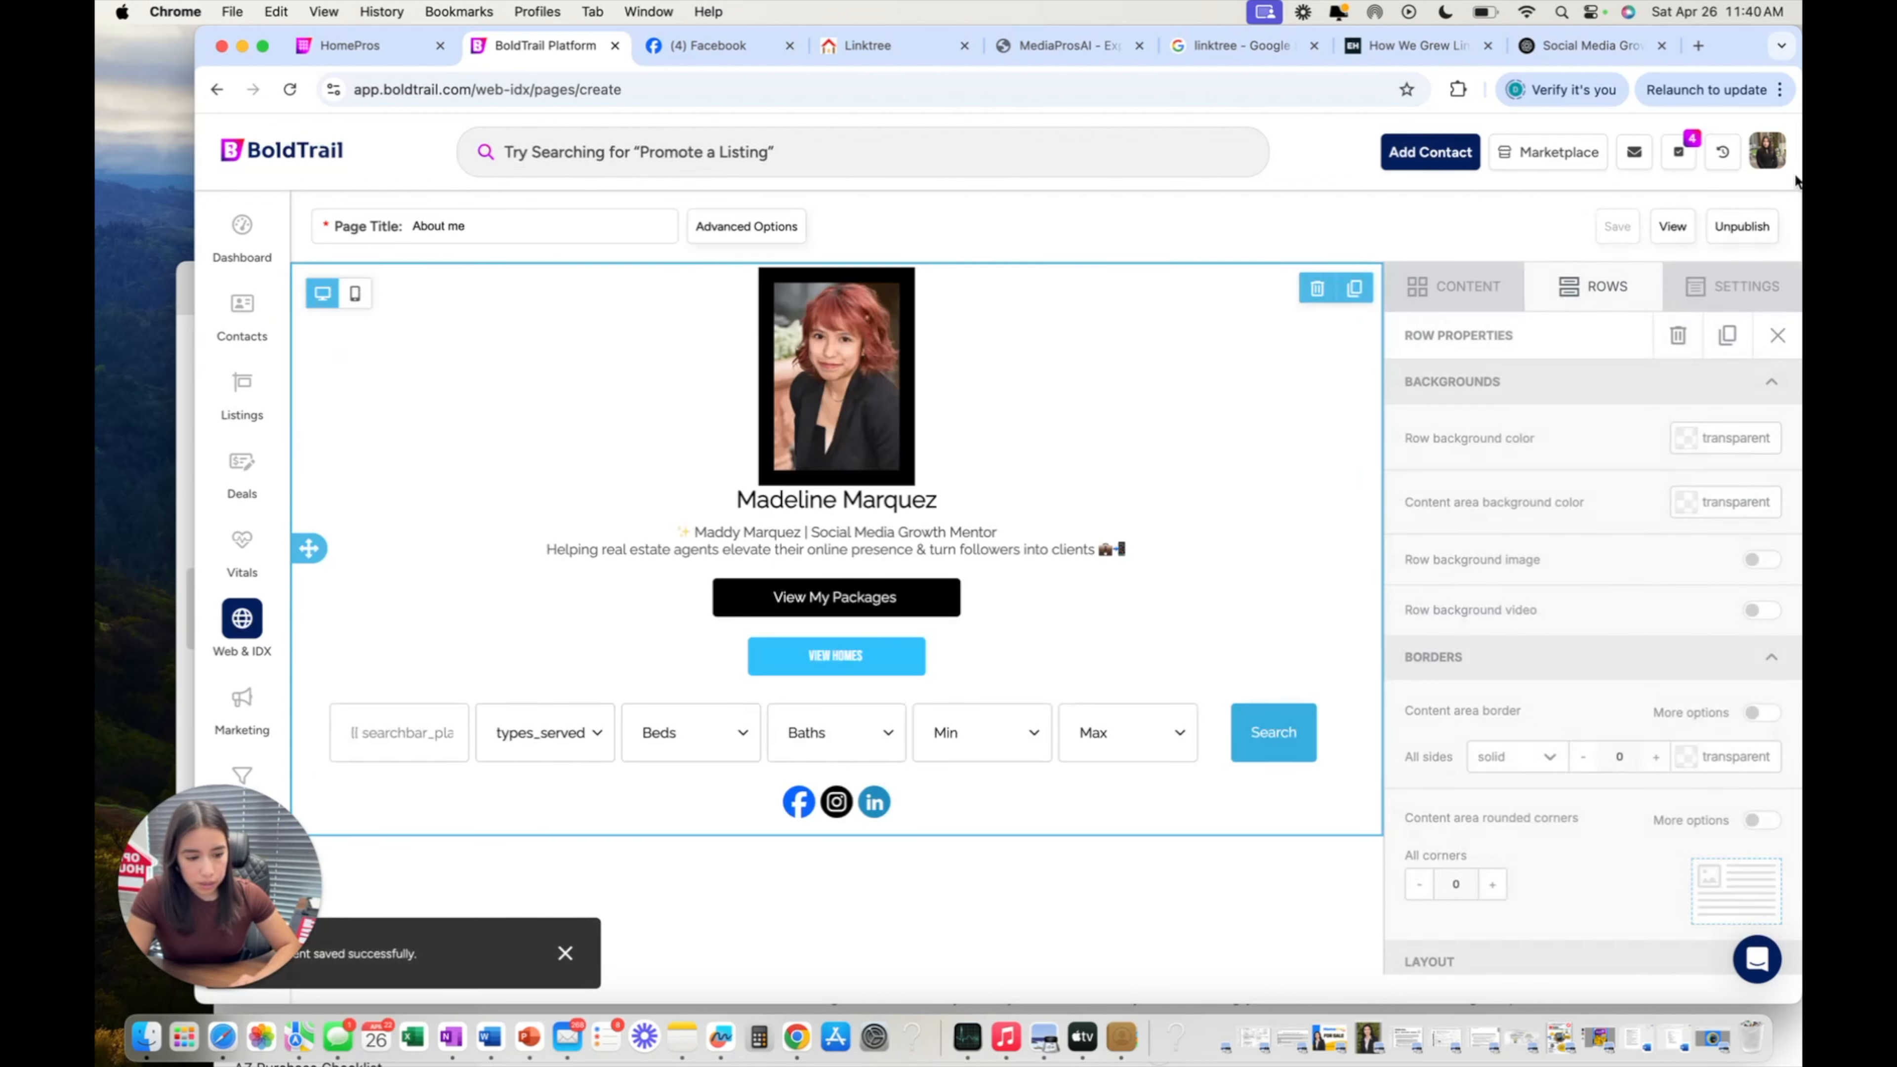
pyautogui.click(357, 293)
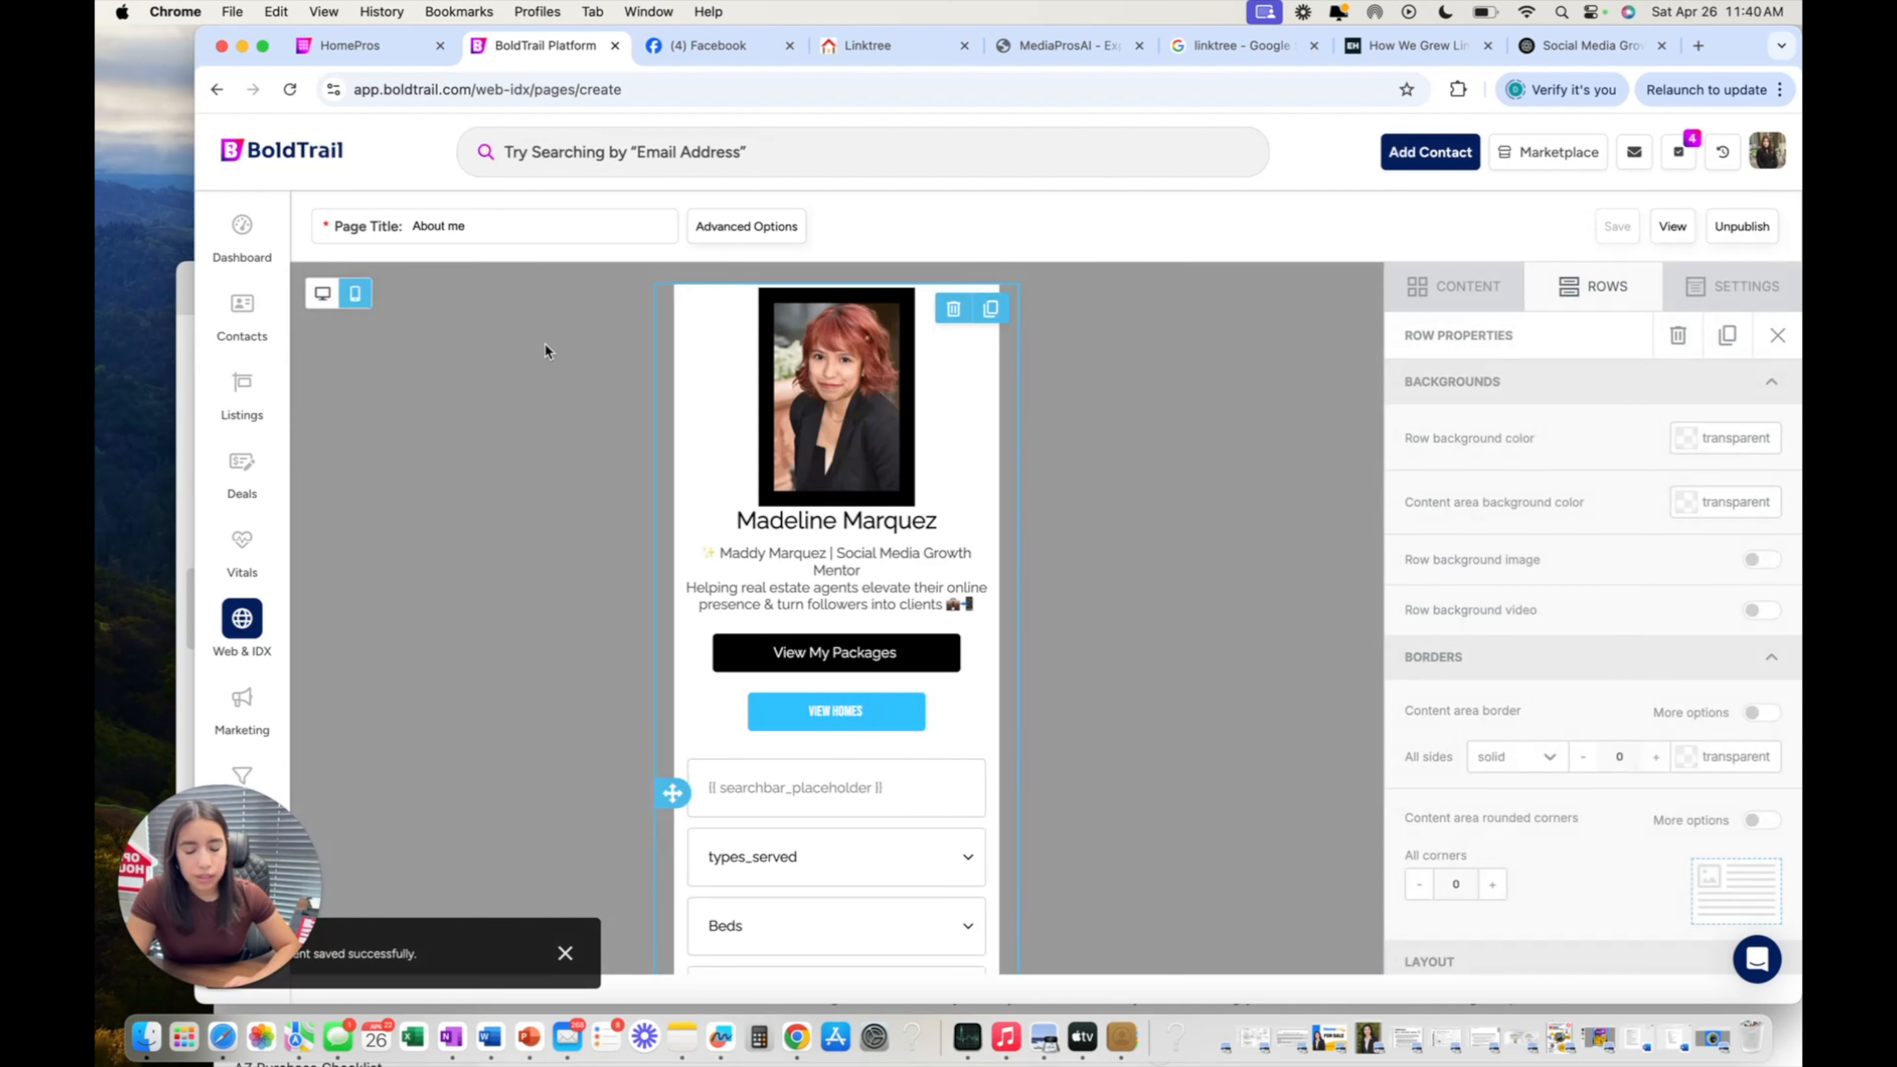
pyautogui.scroll(-5, 569, 452)
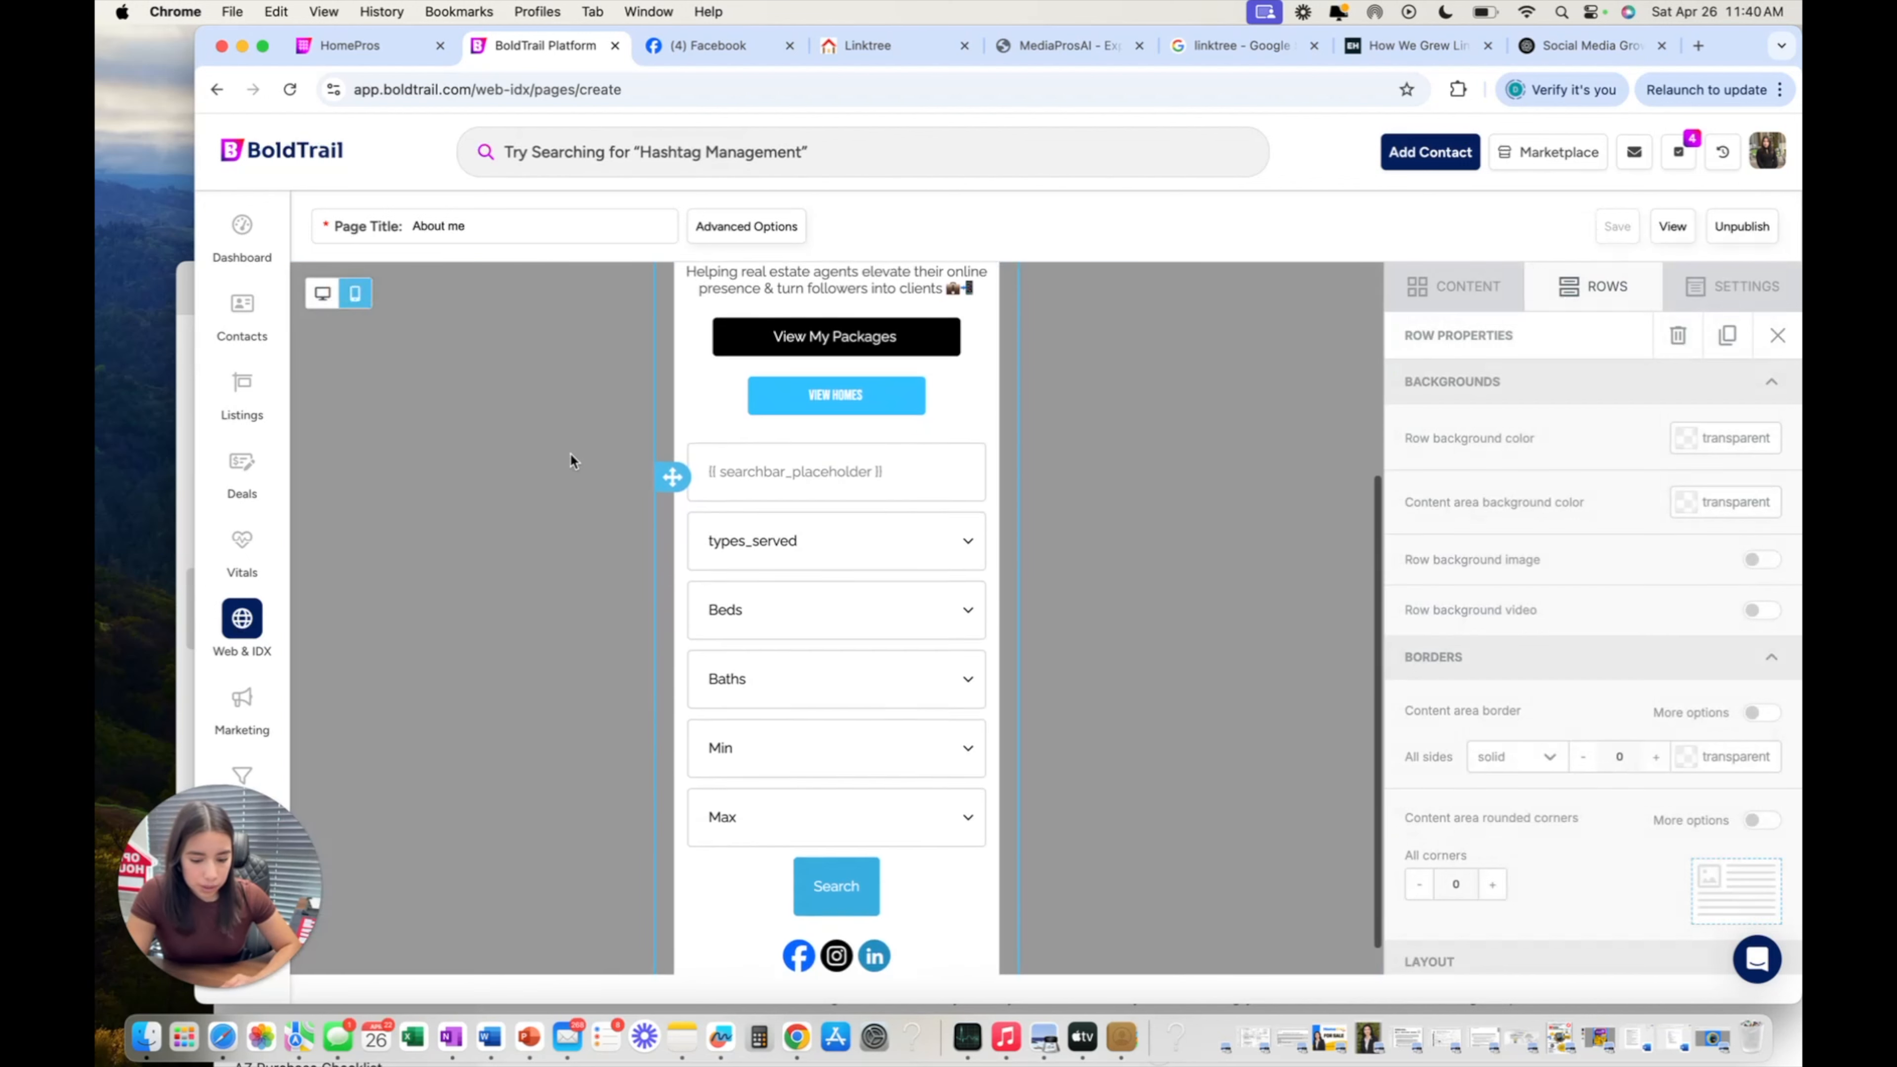
pyautogui.scroll(4, 687, 552)
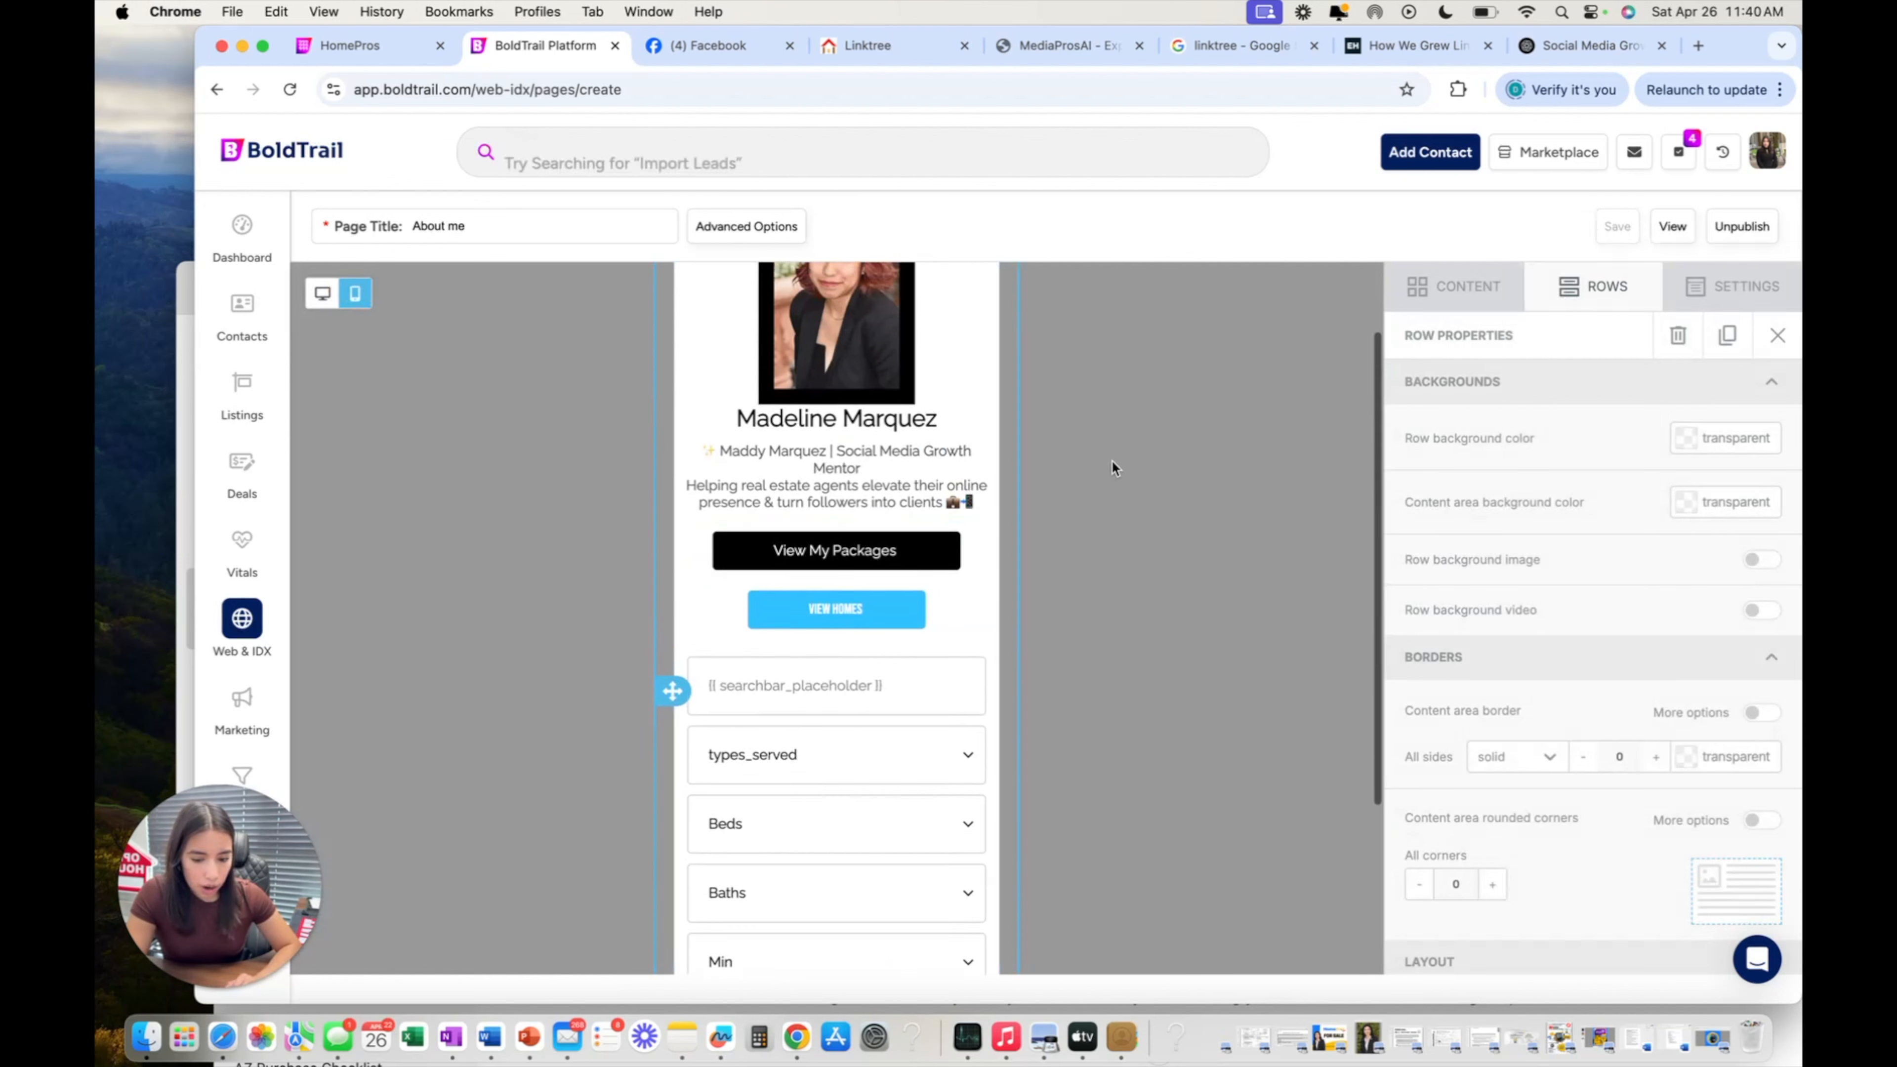
pyautogui.scroll(2, 1112, 460)
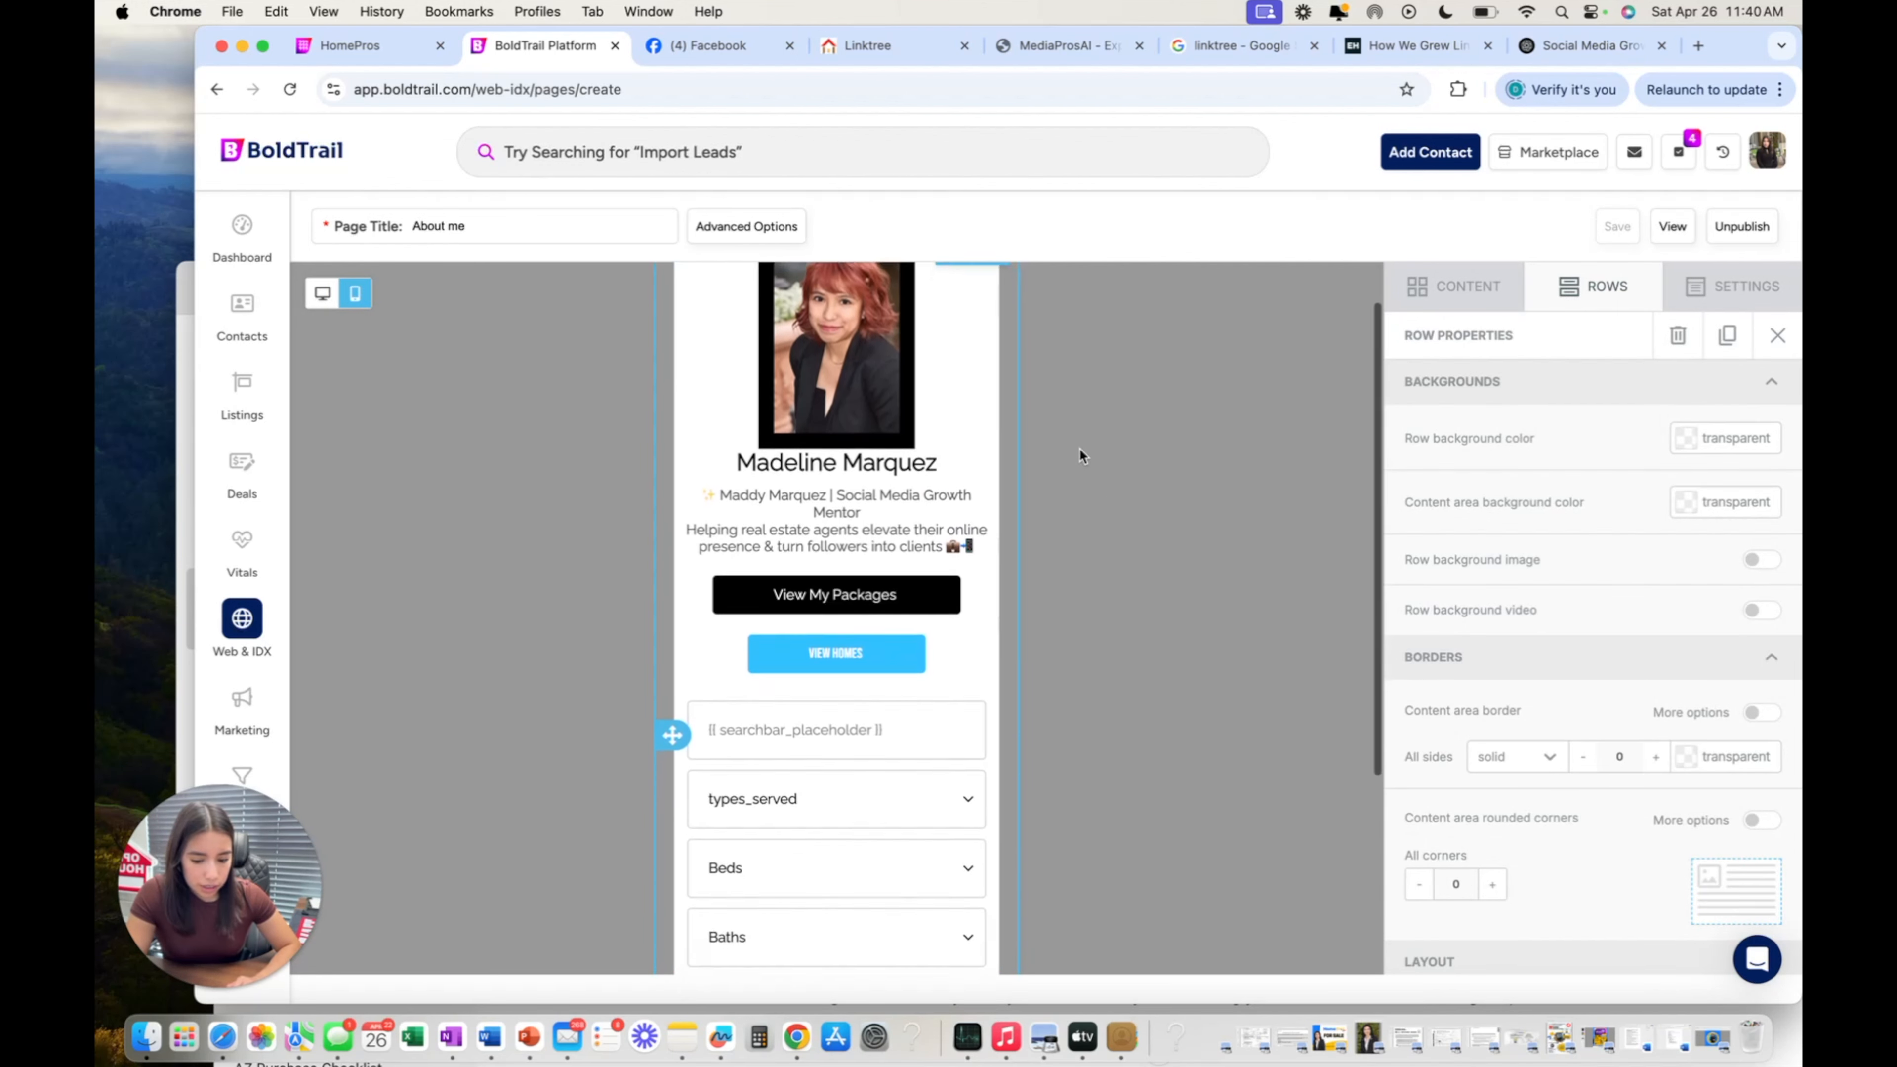
pyautogui.scroll(-5, 1080, 447)
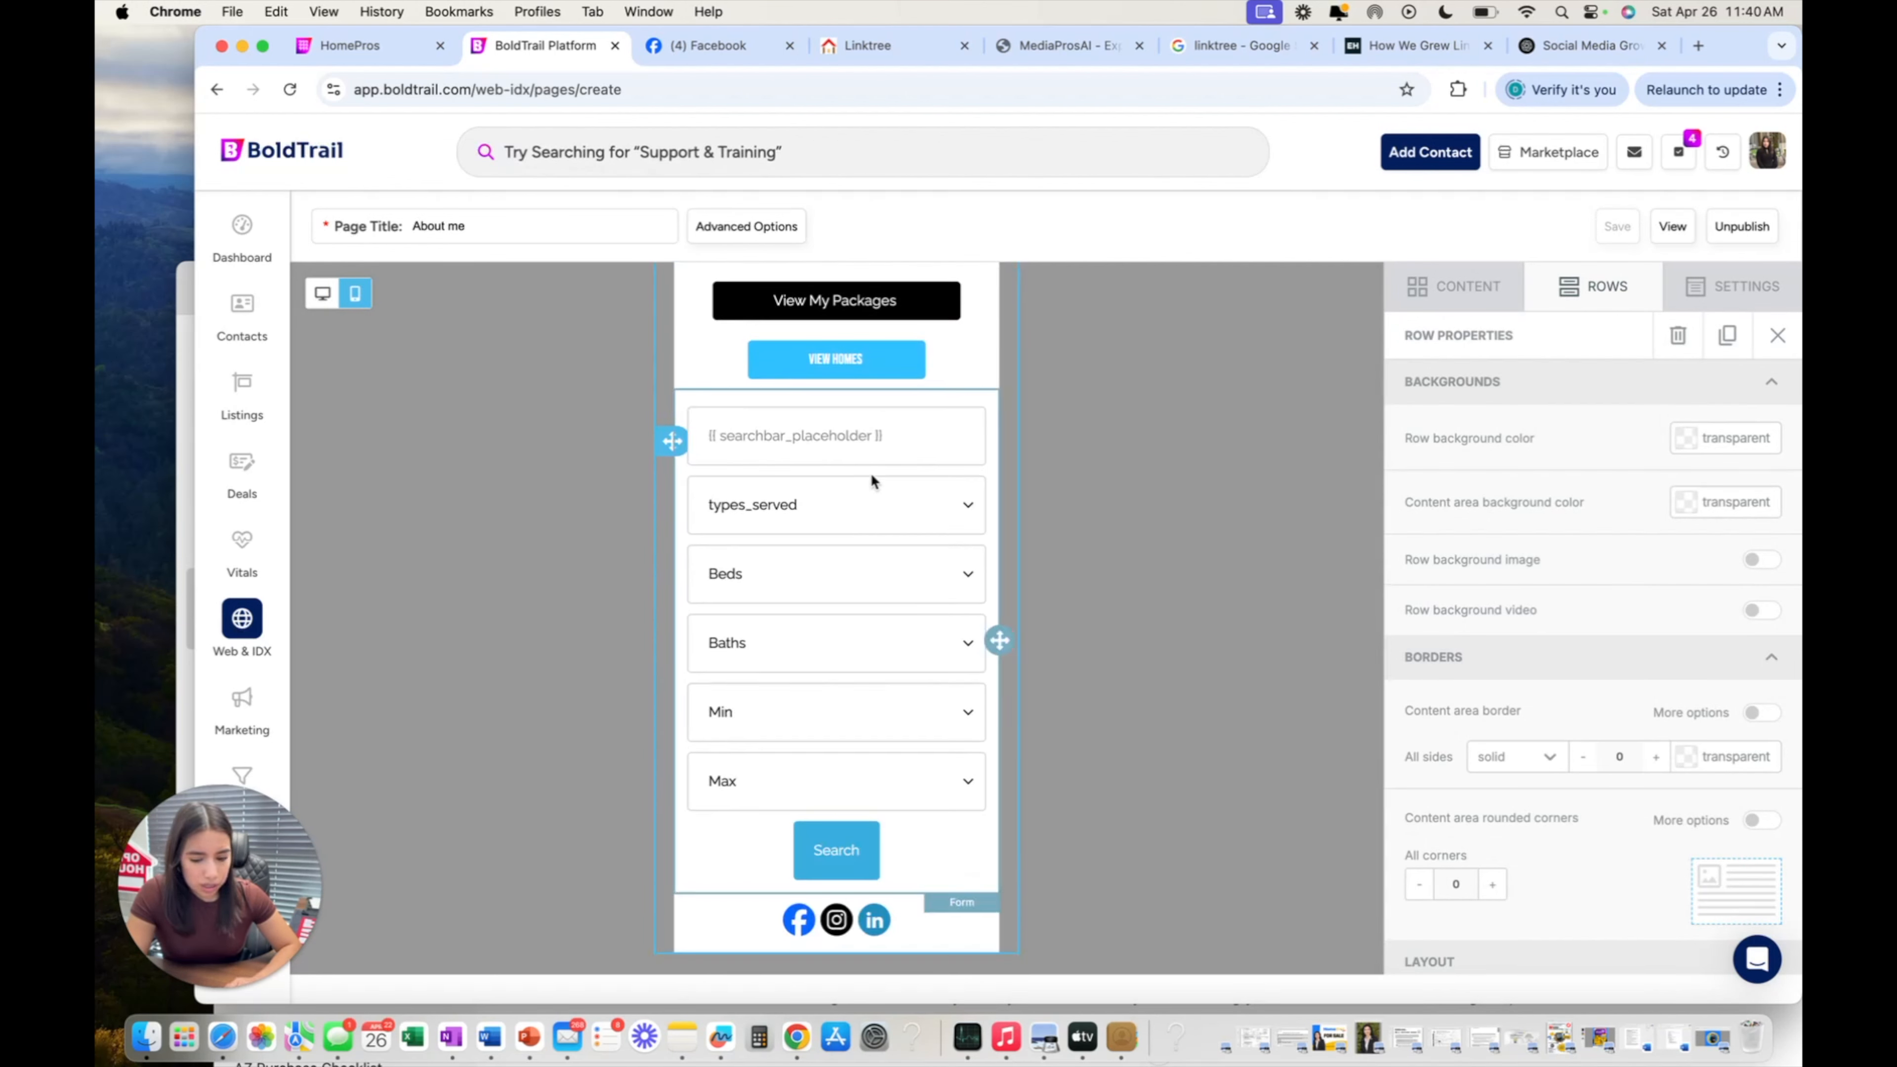
pyautogui.scroll(5, 936, 672)
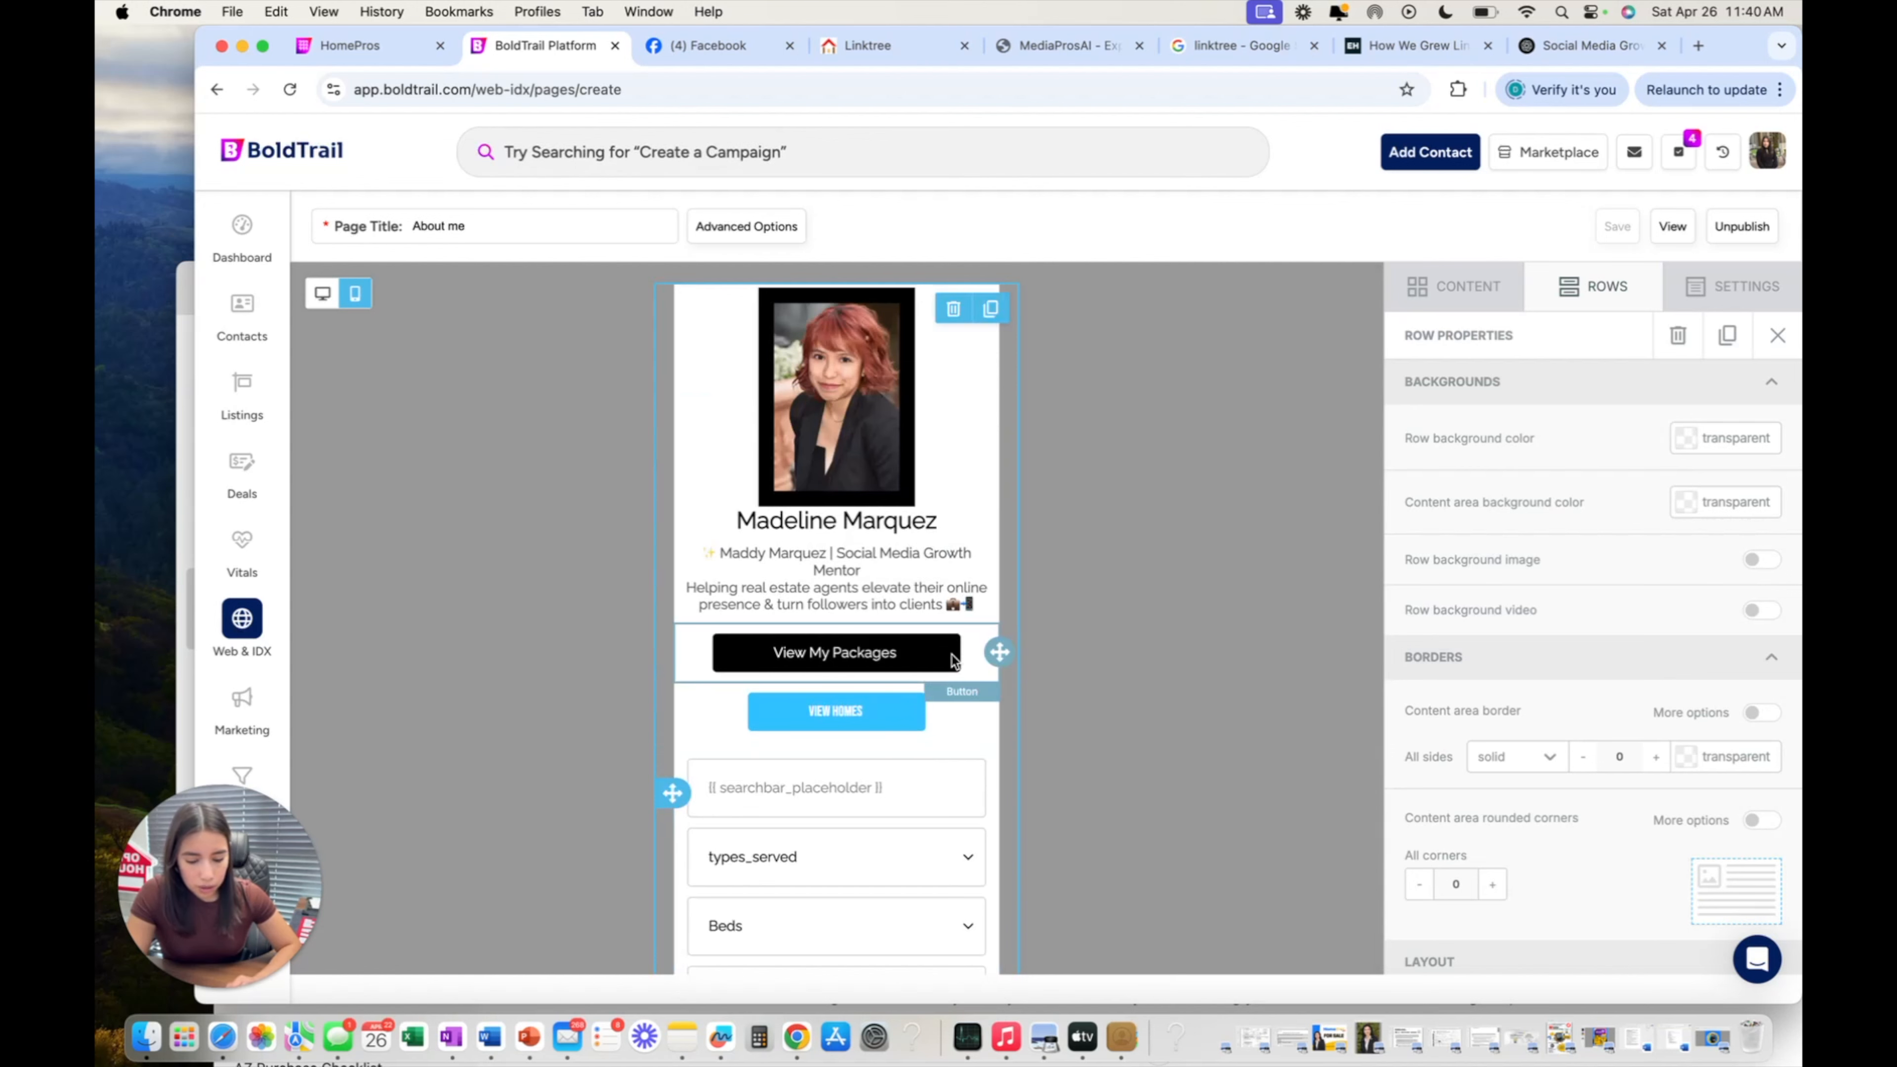
pyautogui.scroll(-6, 953, 661)
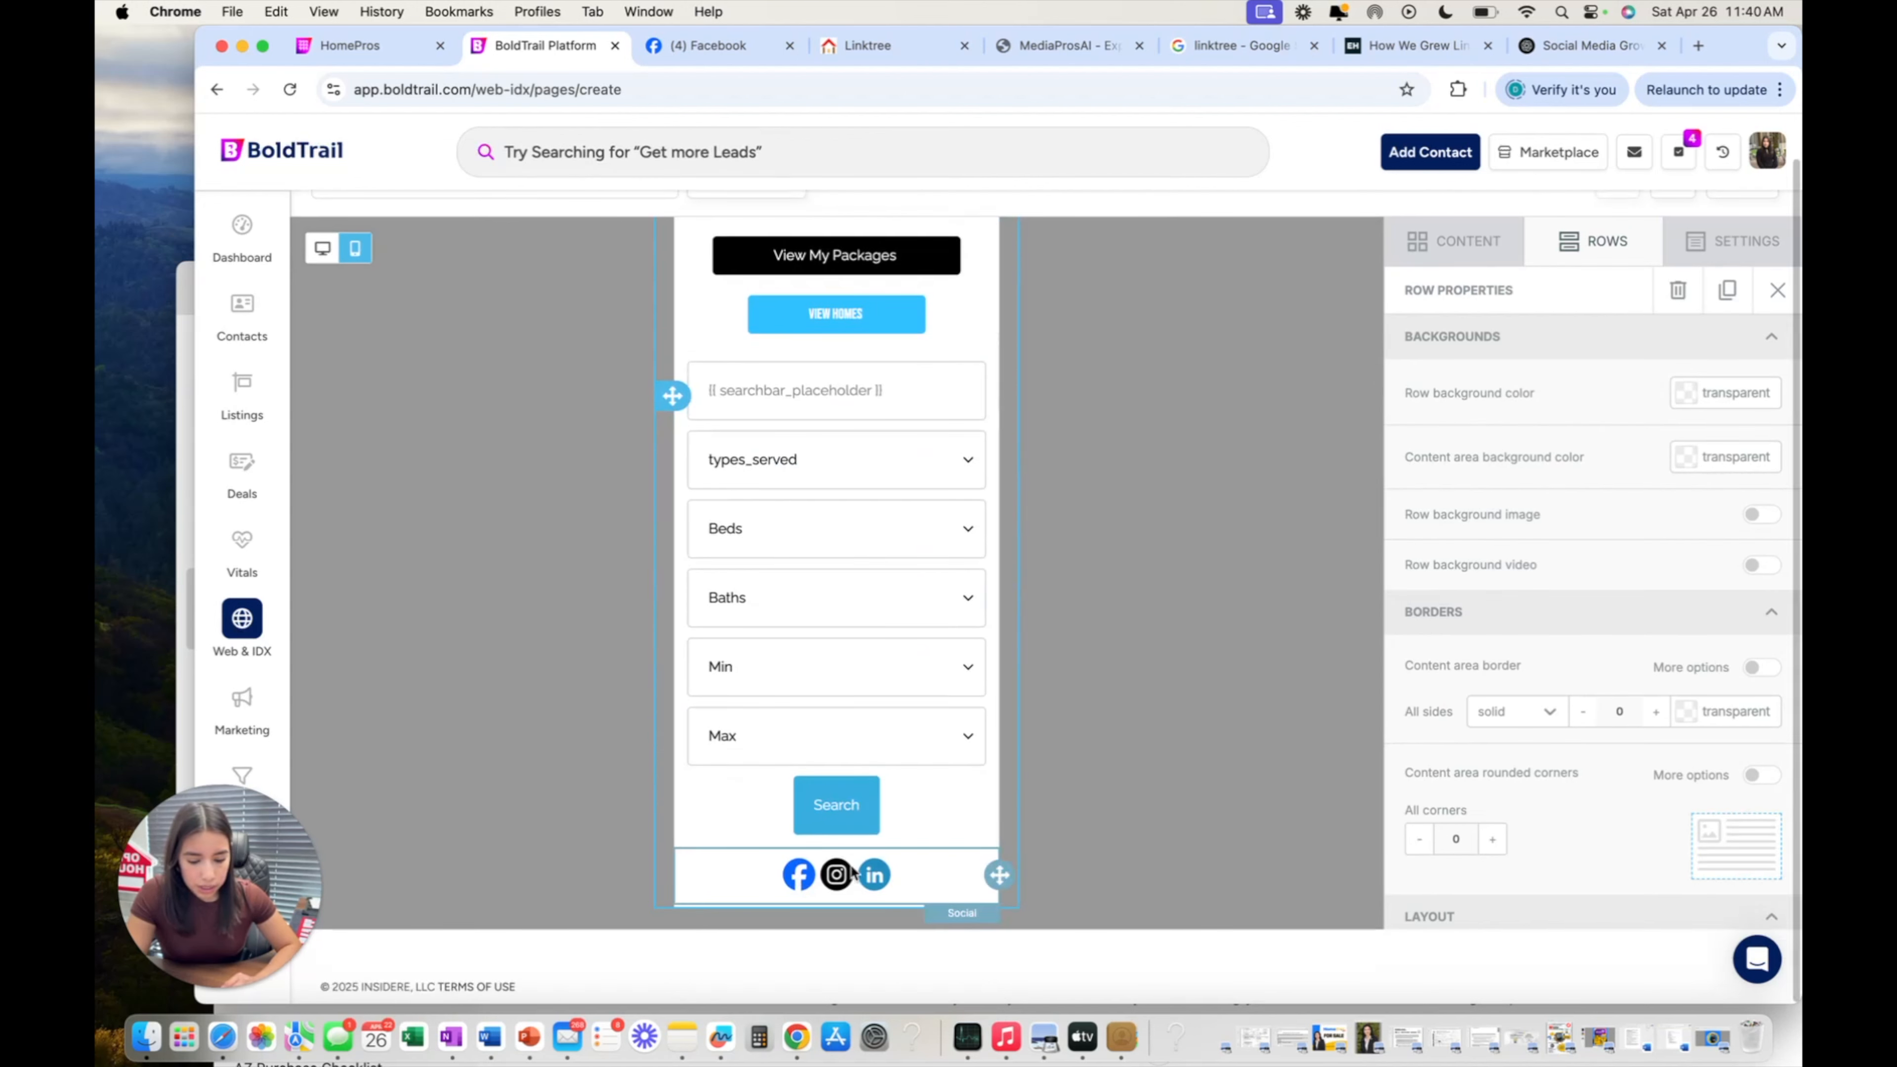
pyautogui.scroll(5, 906, 791)
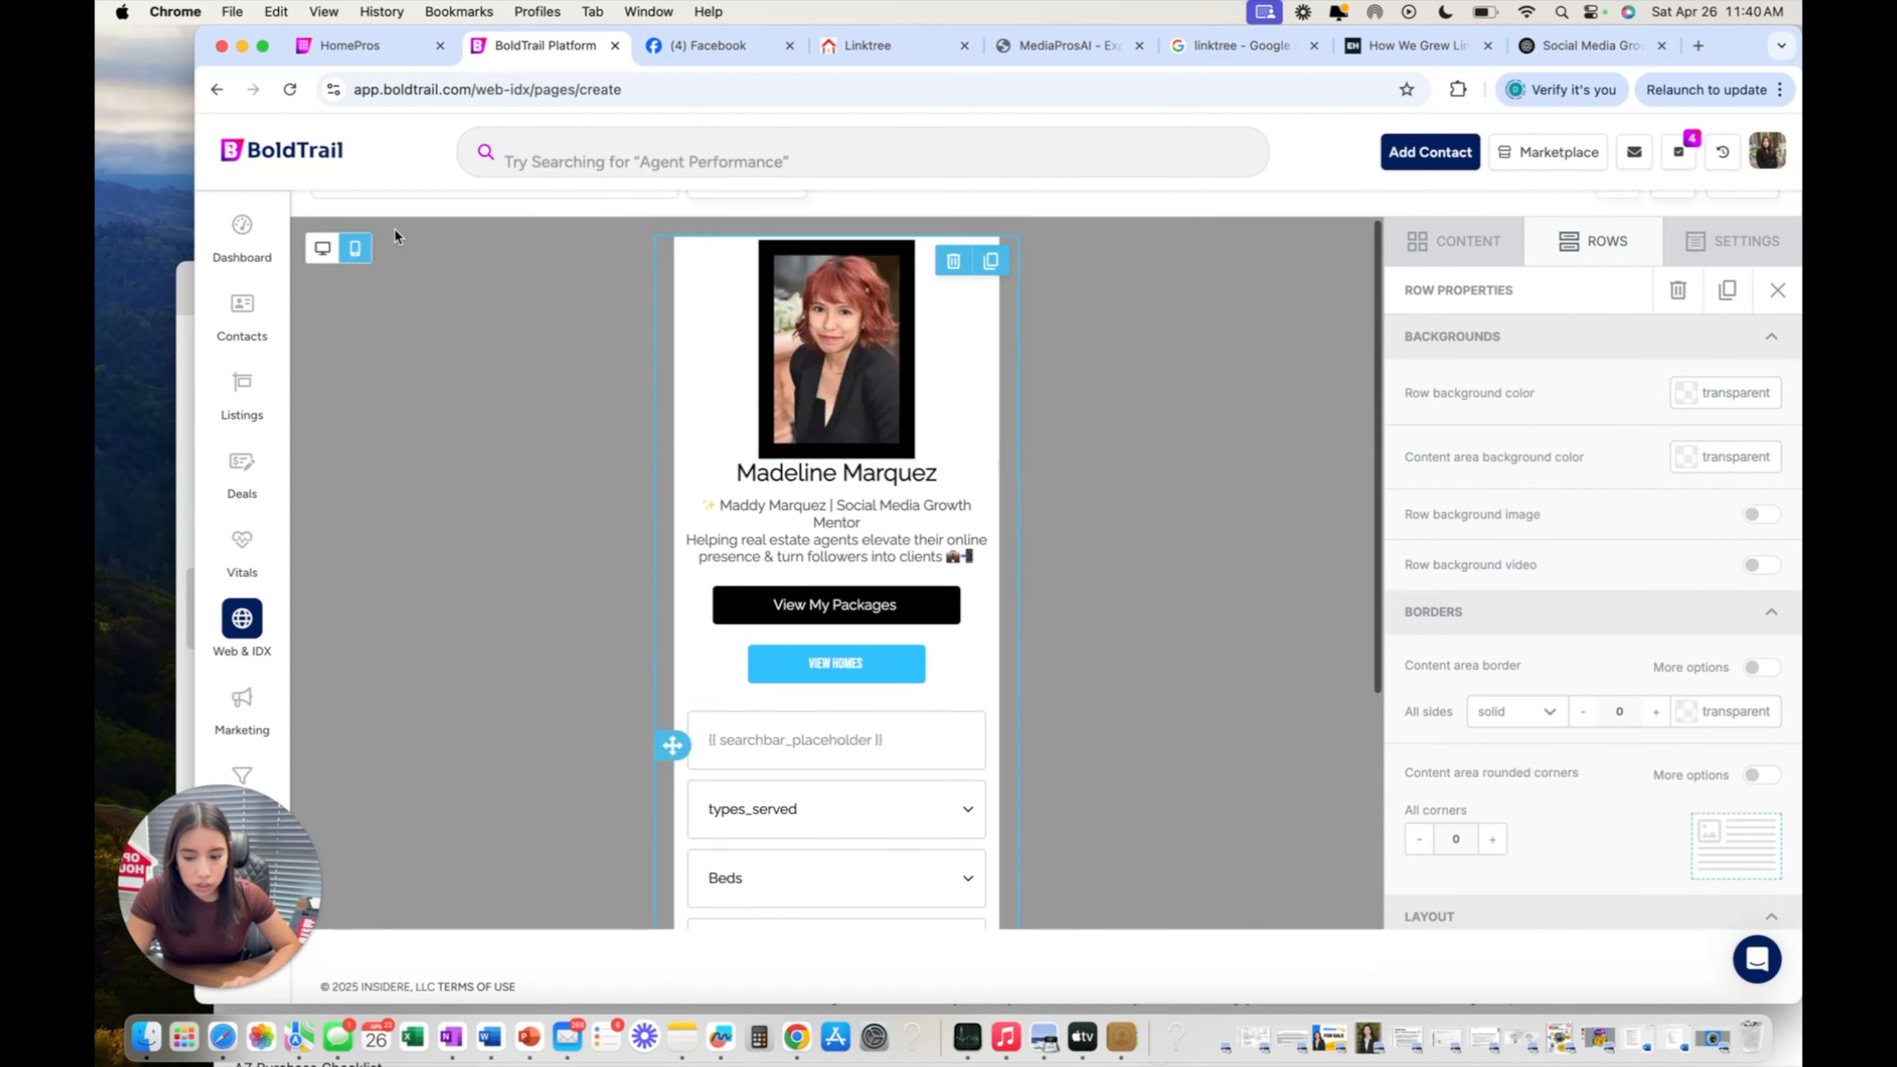
pyautogui.click(322, 248)
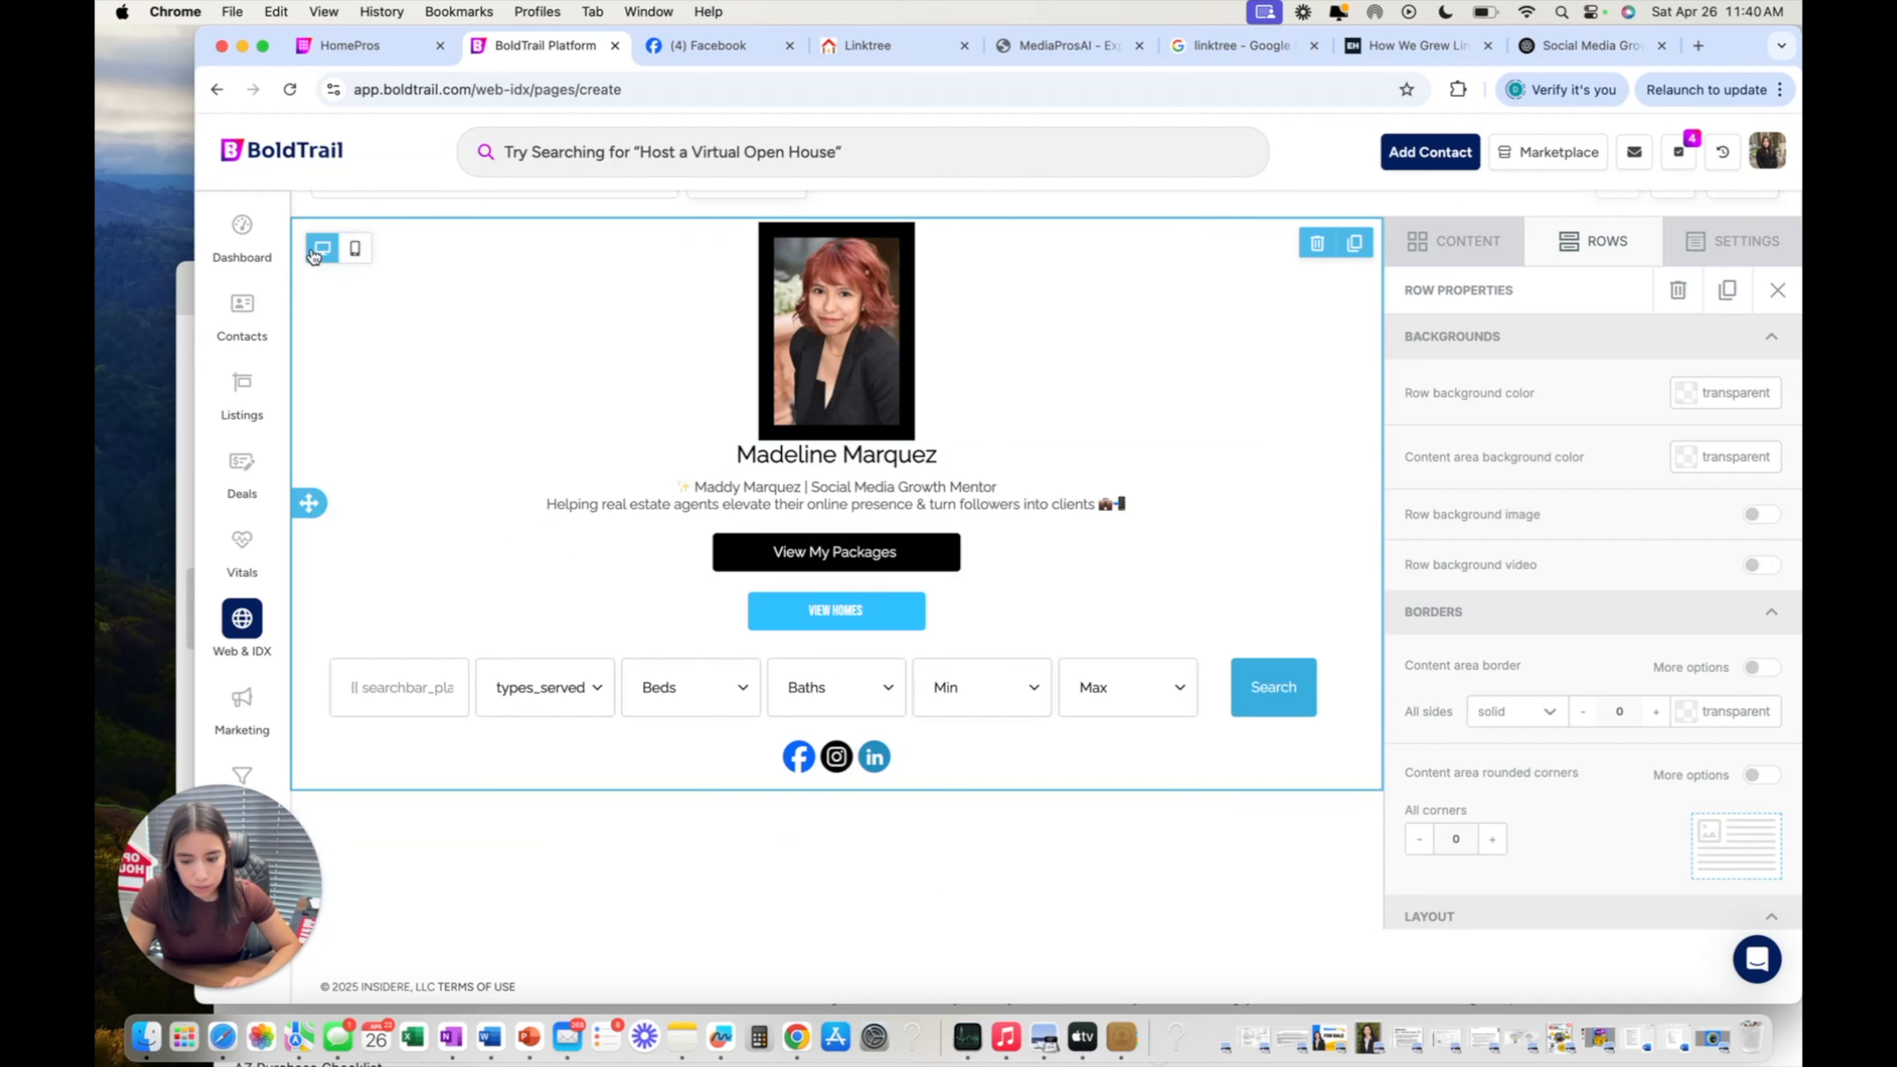
pyautogui.click(356, 251)
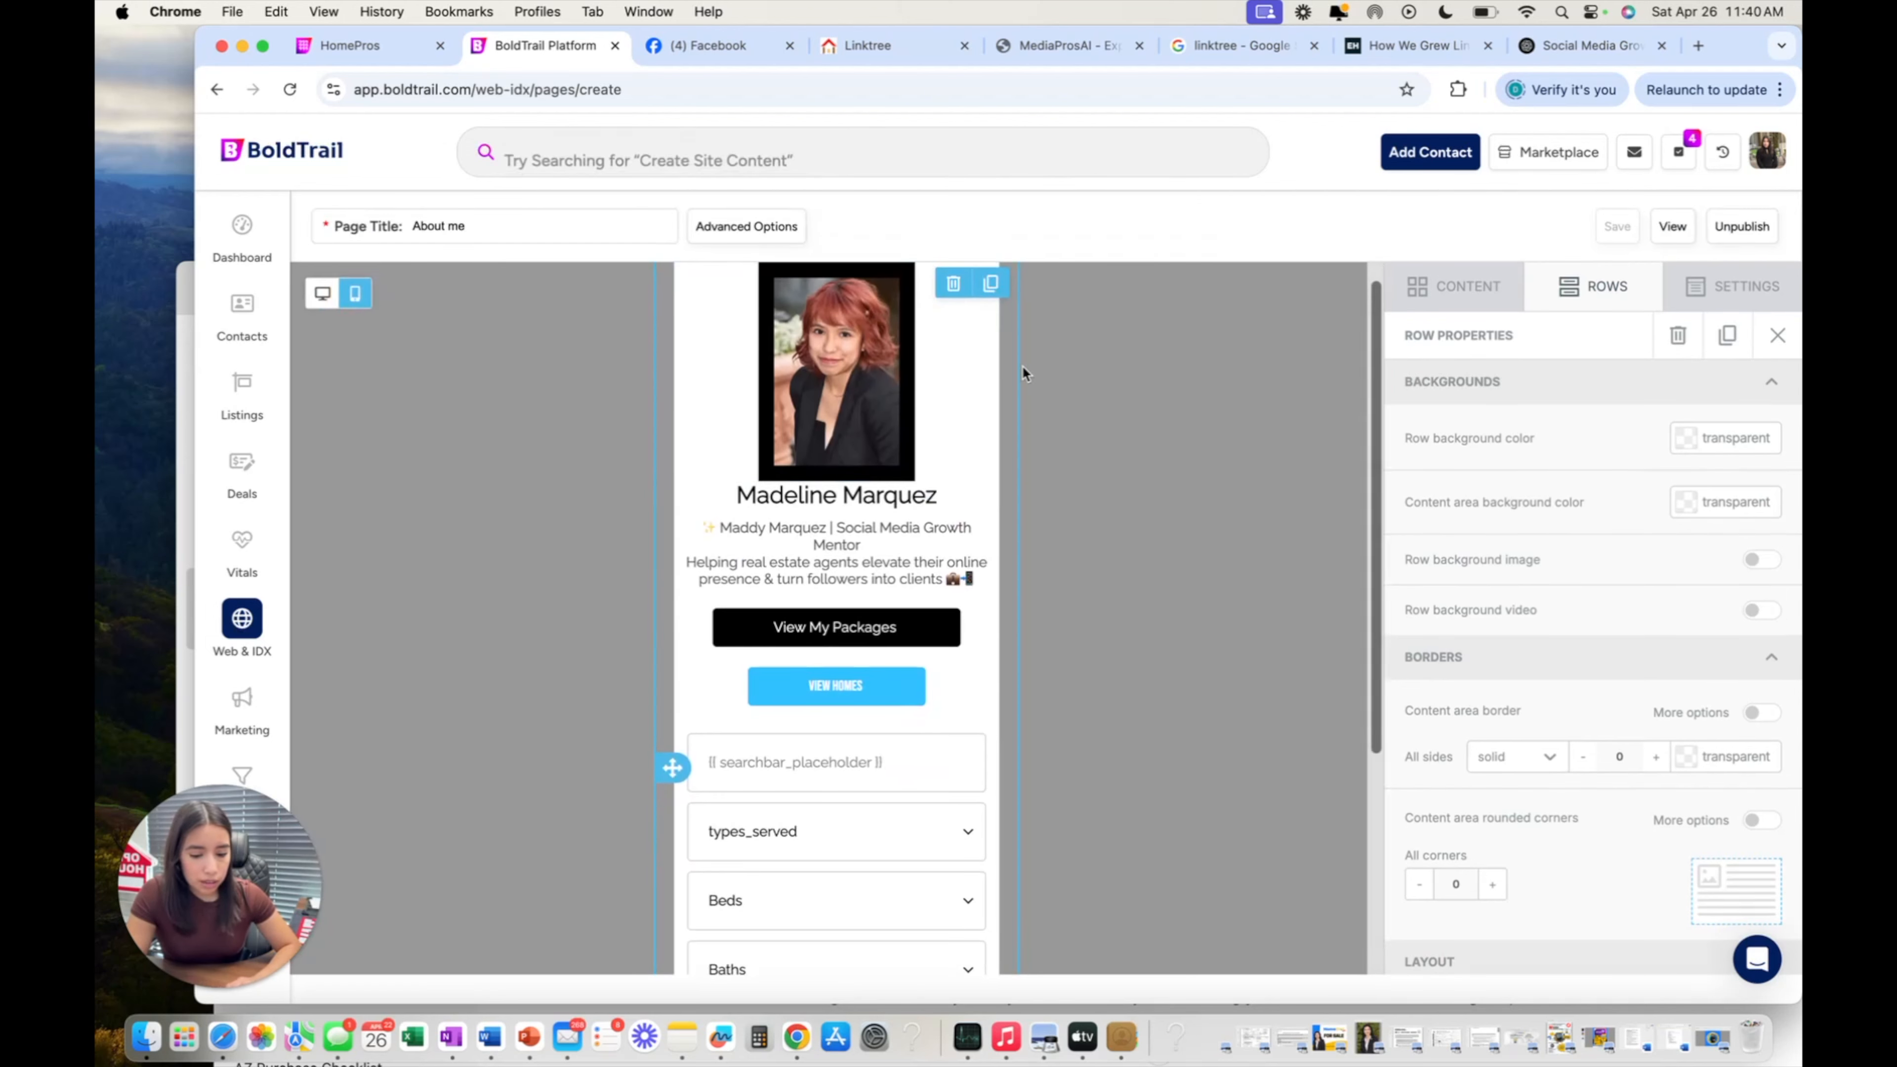
pyautogui.click(990, 372)
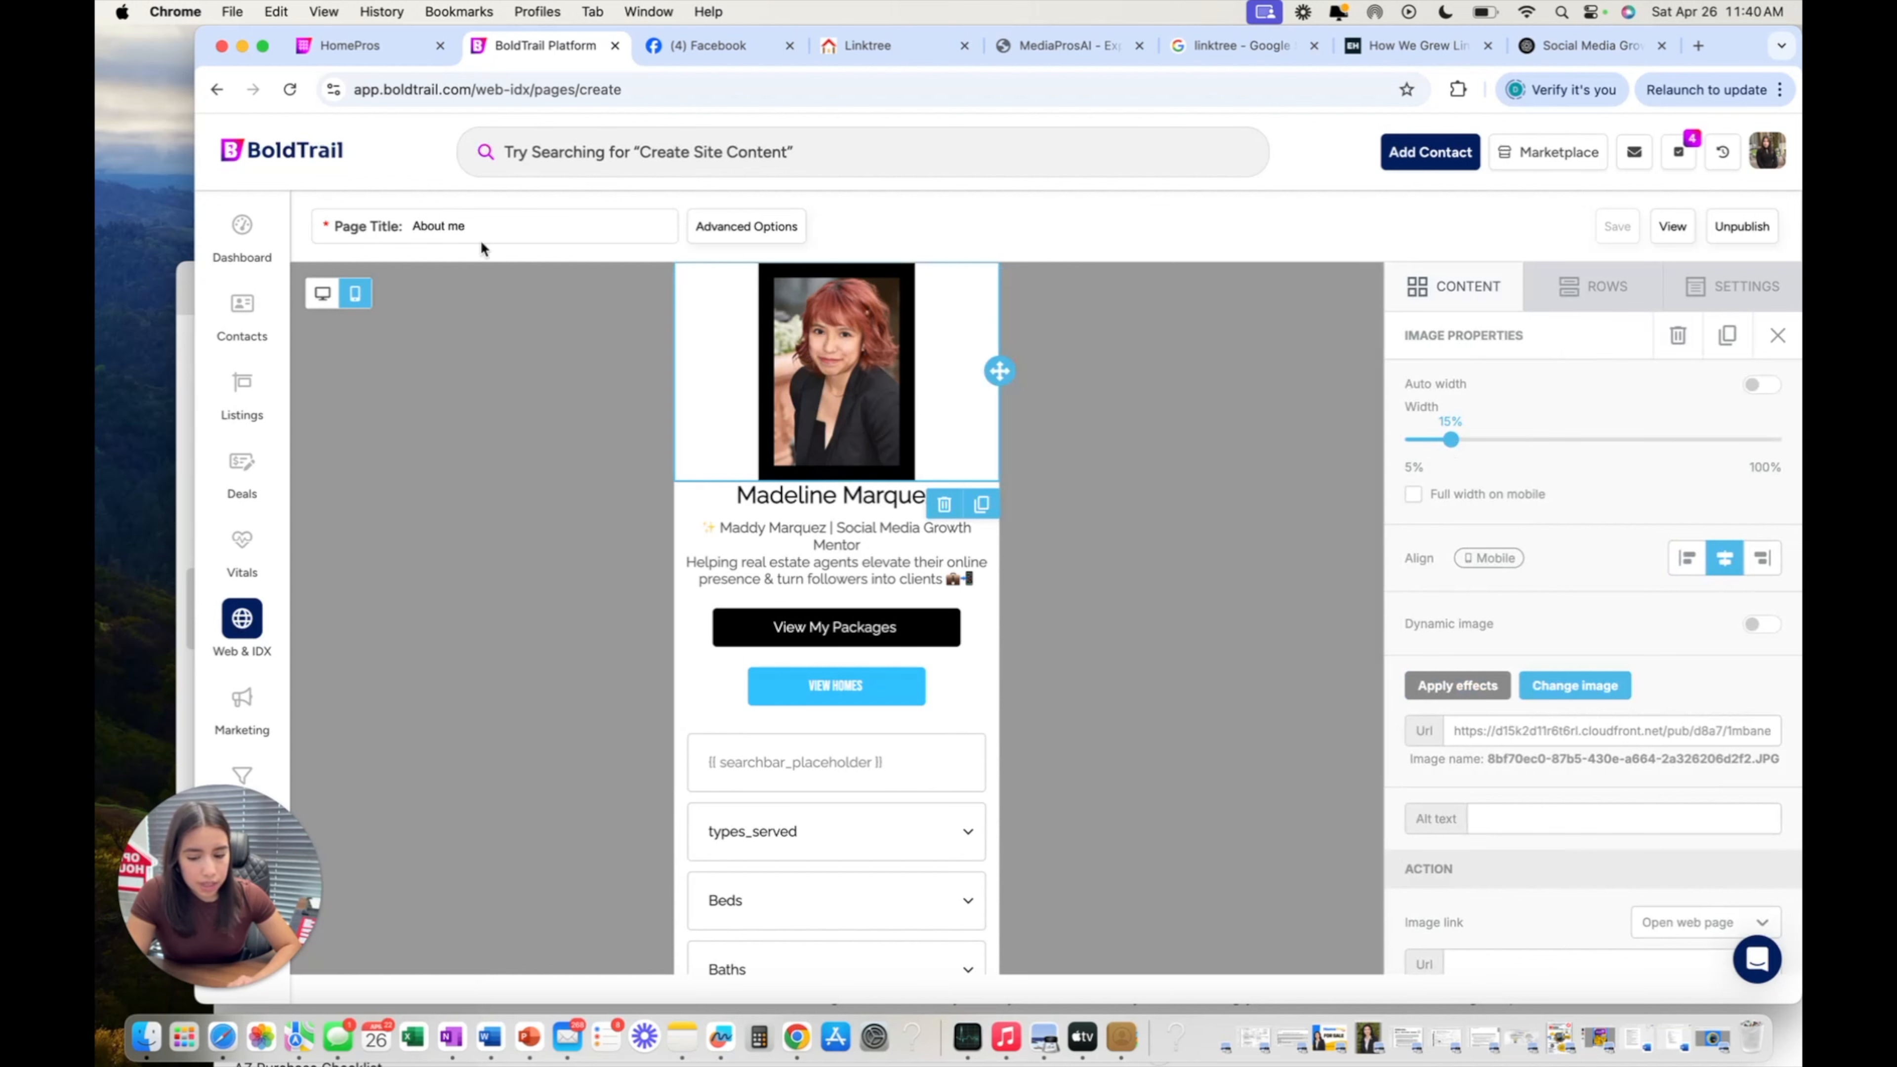
# Switch the preview to desktop layout, close Image Properties and select the bio text.
pyautogui.click(340, 292)
pyautogui.scroll(-1, 1252, 391)
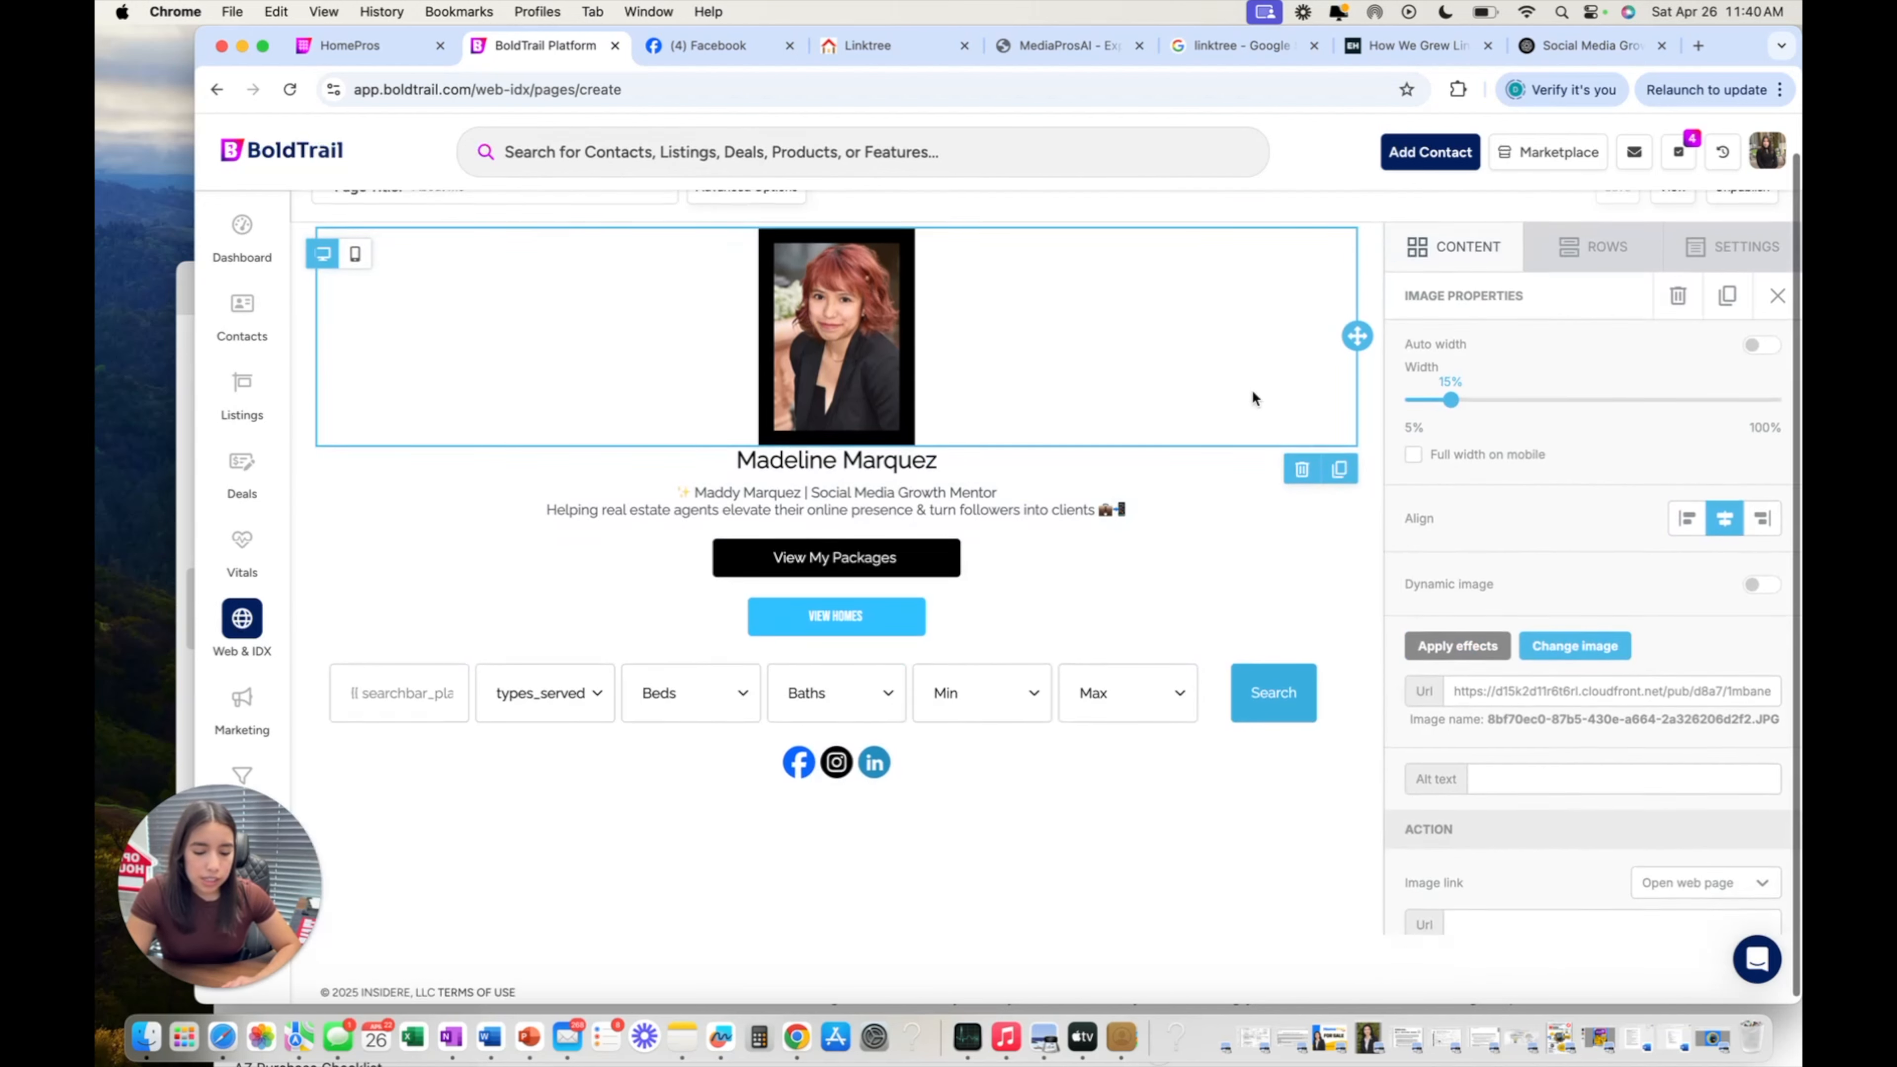
pyautogui.click(1778, 290)
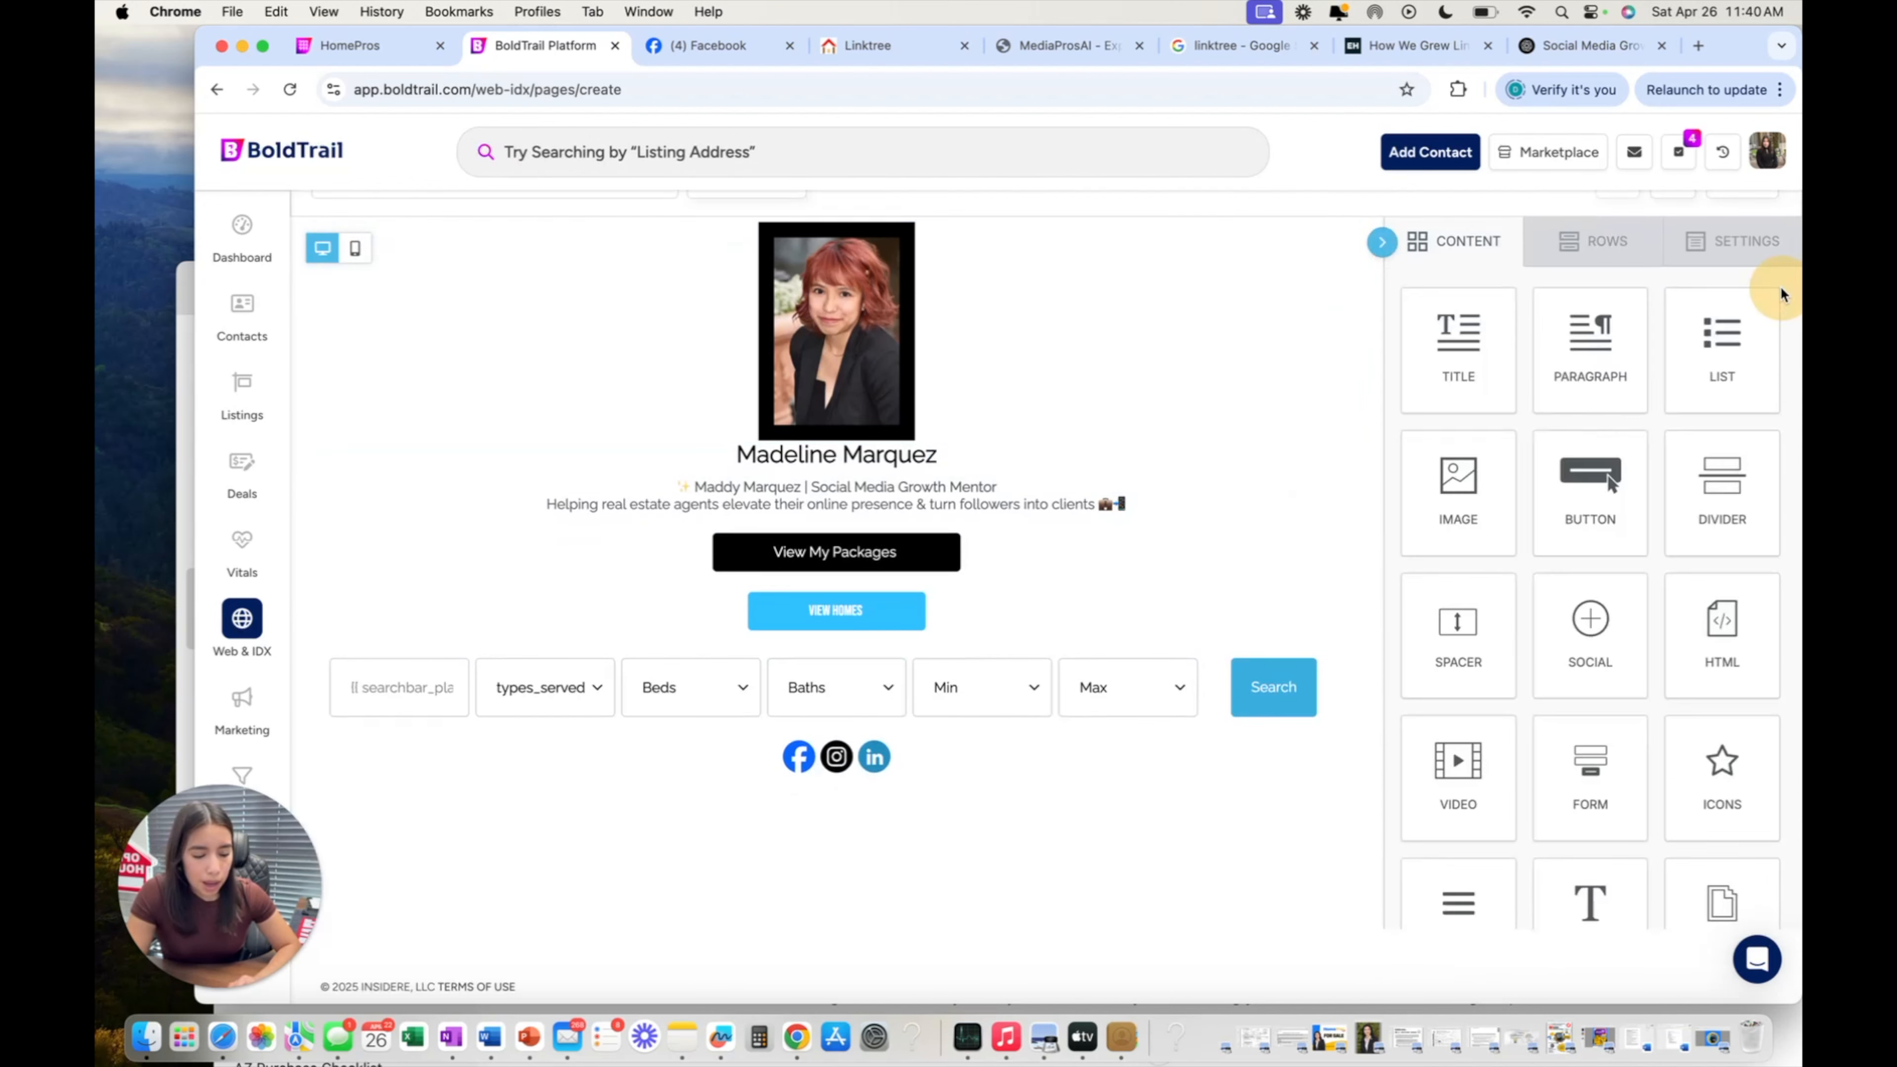
pyautogui.scroll(-2, 1619, 355)
pyautogui.scroll(1, 1618, 355)
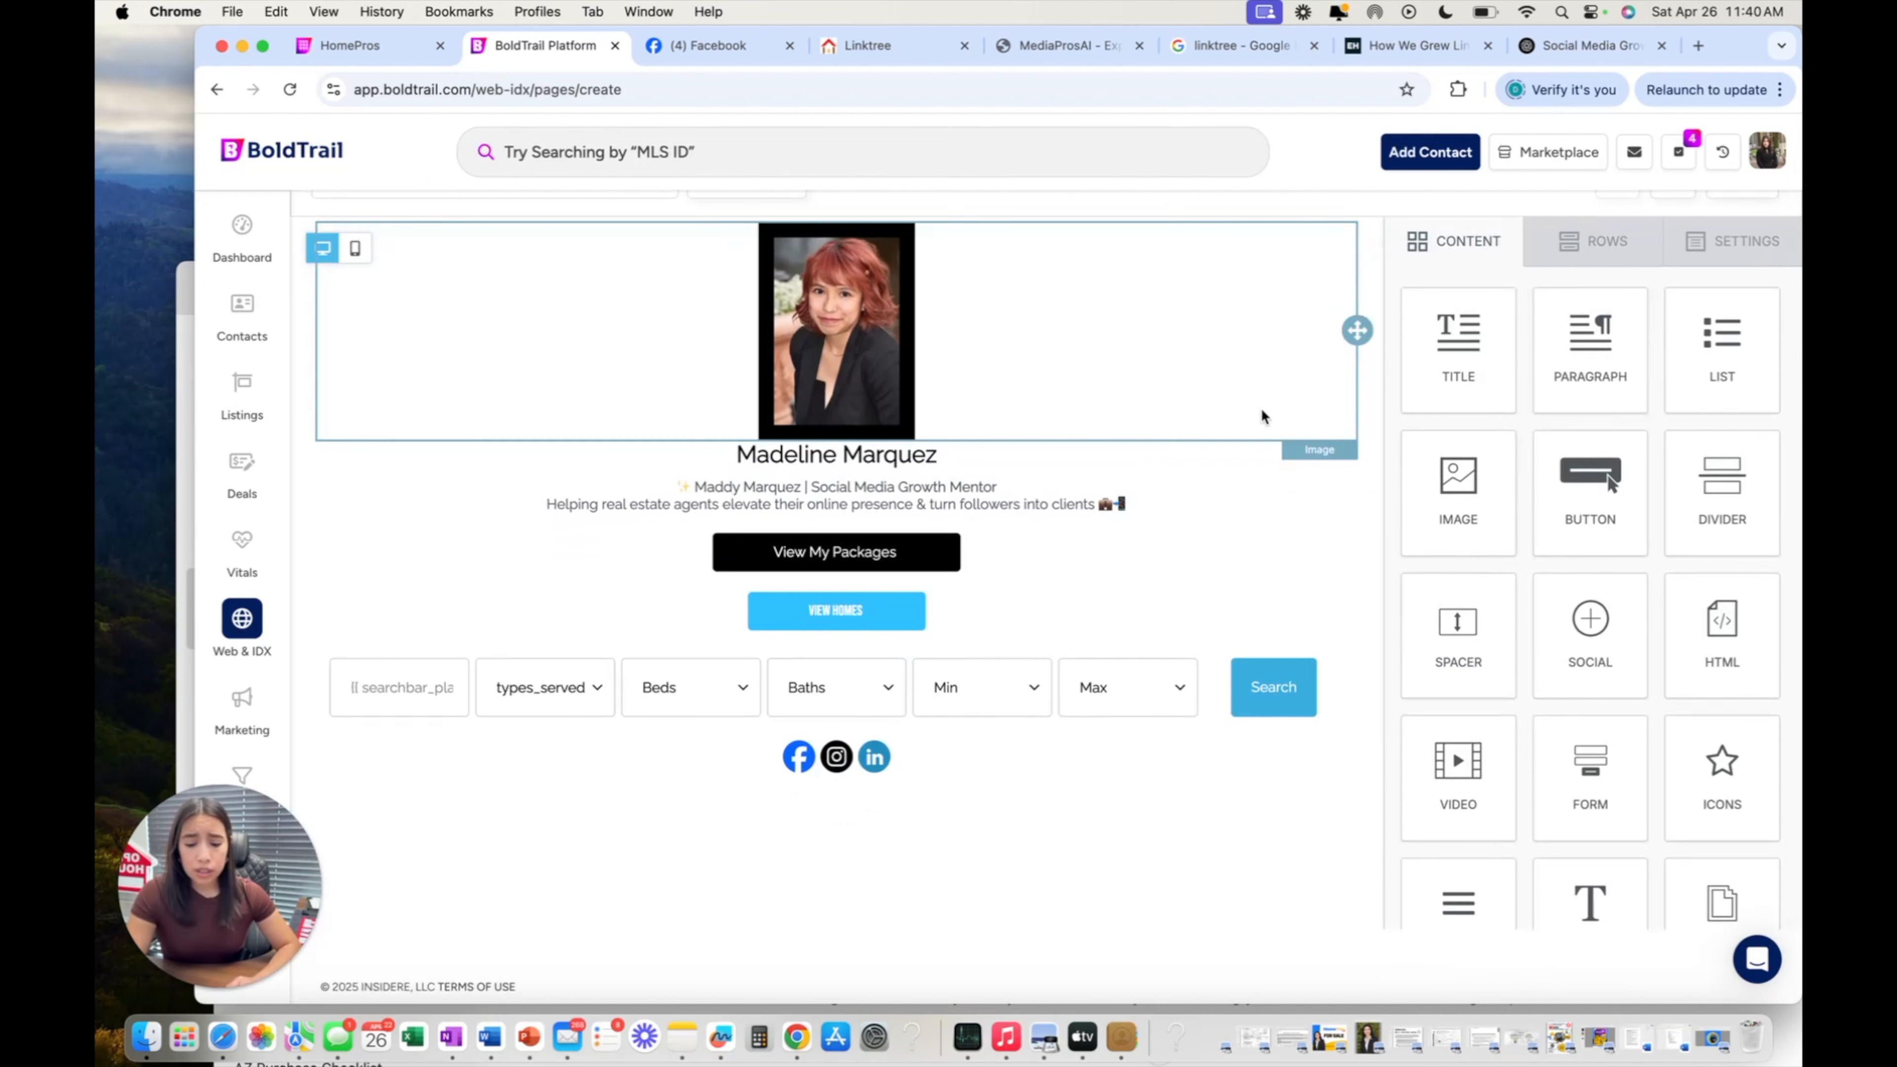
pyautogui.click(1109, 484)
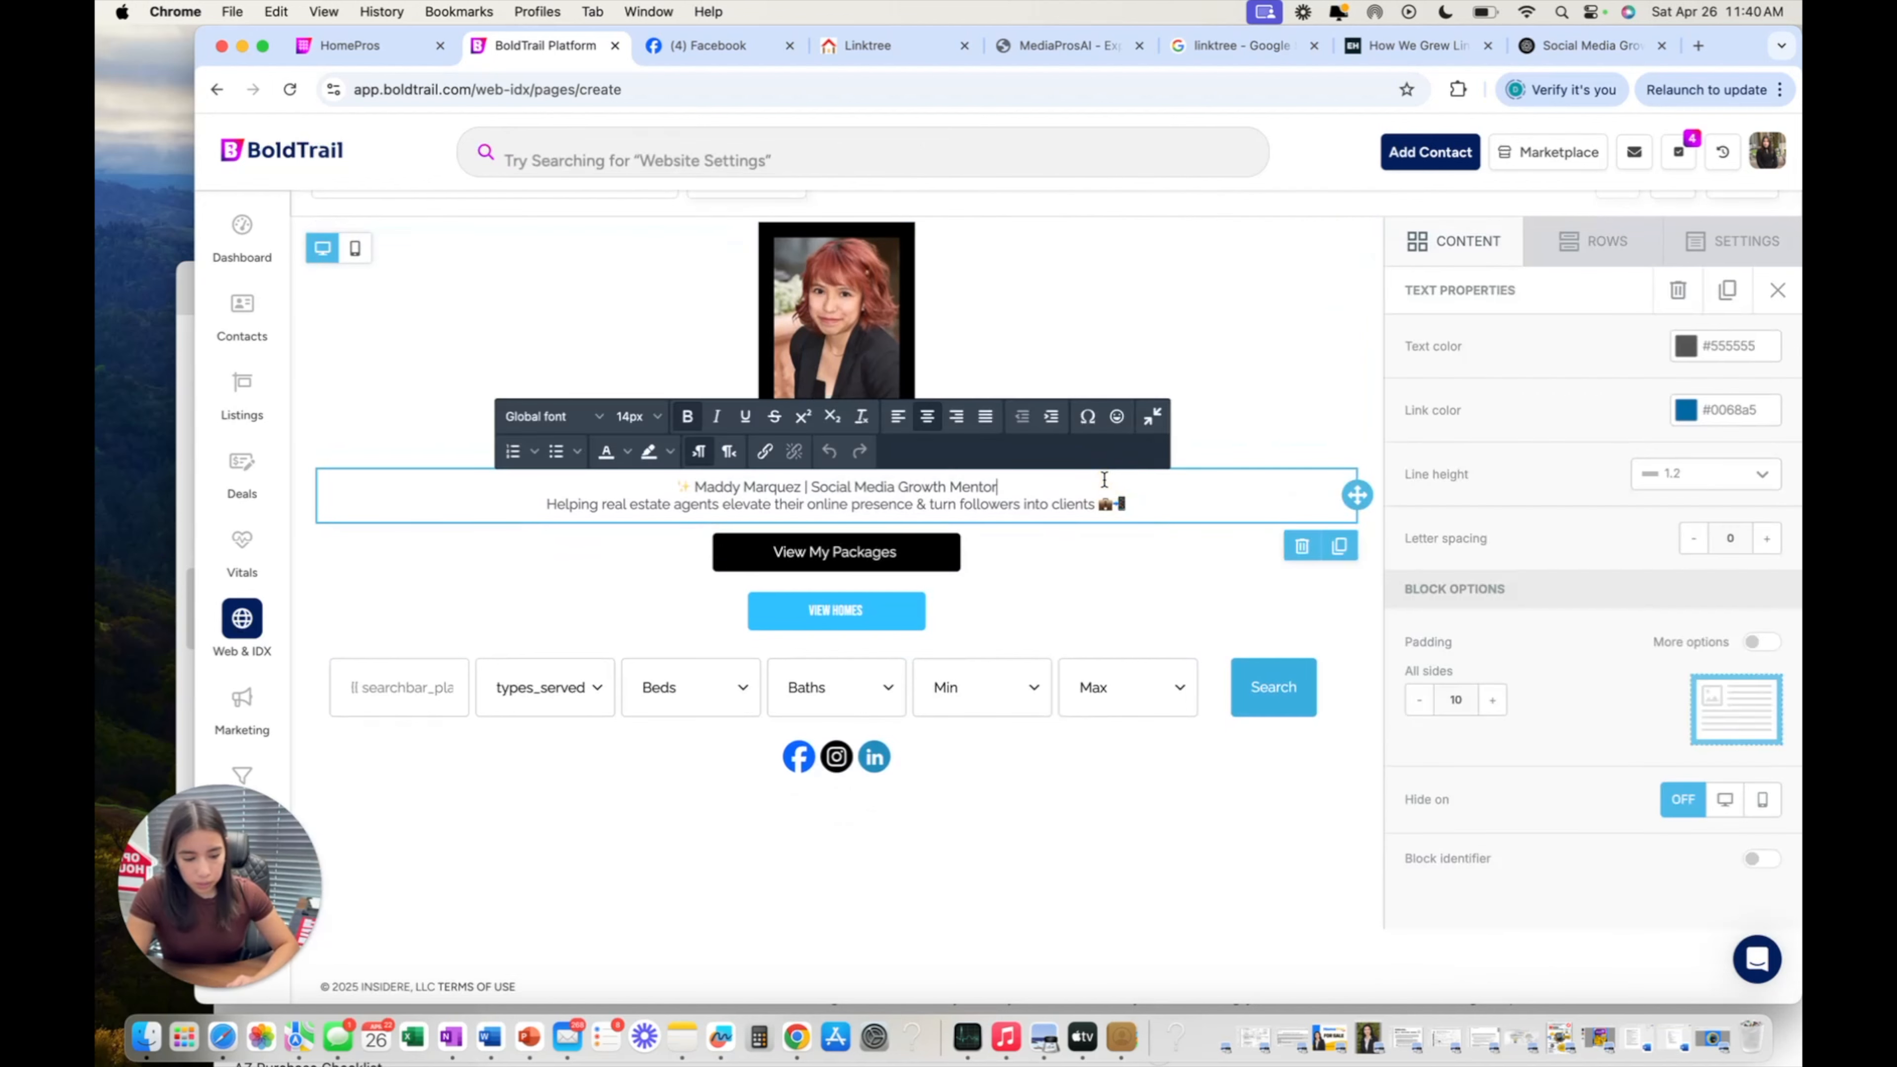
pyautogui.scroll(1, 1595, 499)
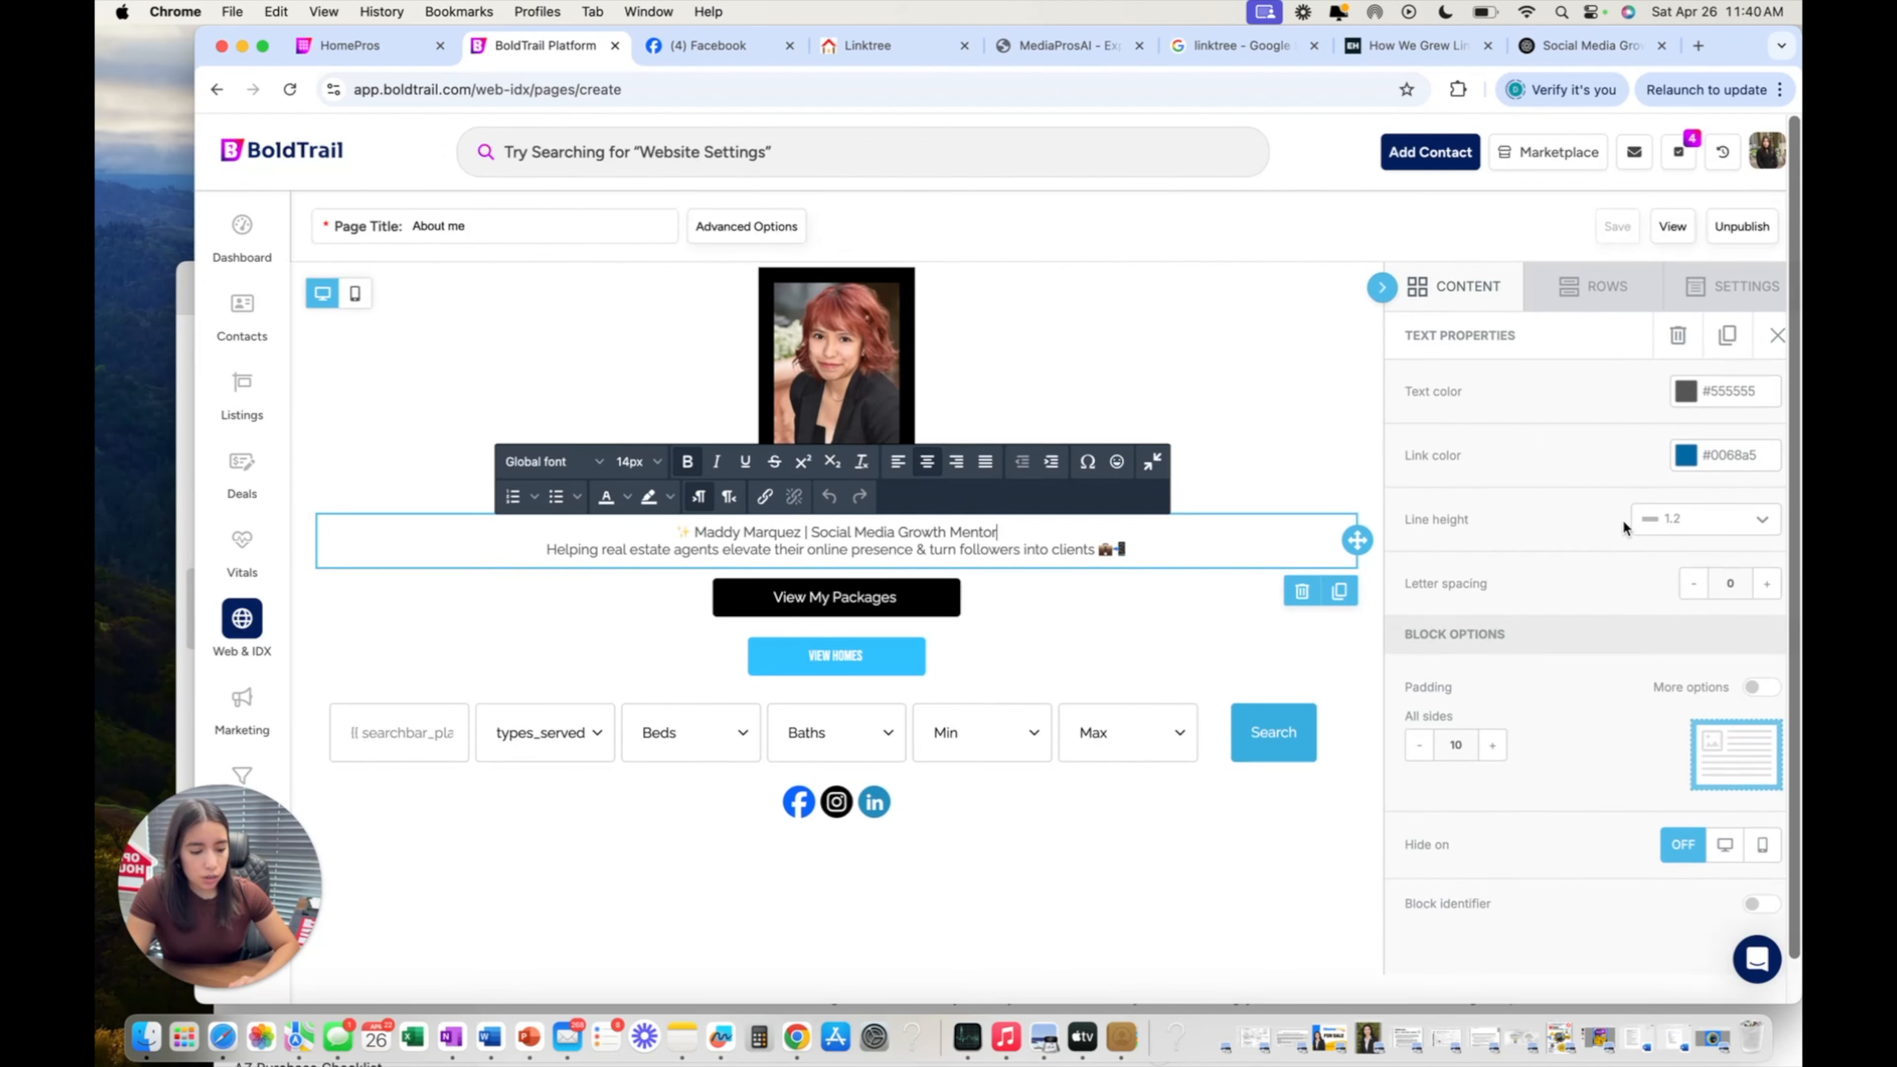
pyautogui.click(1232, 533)
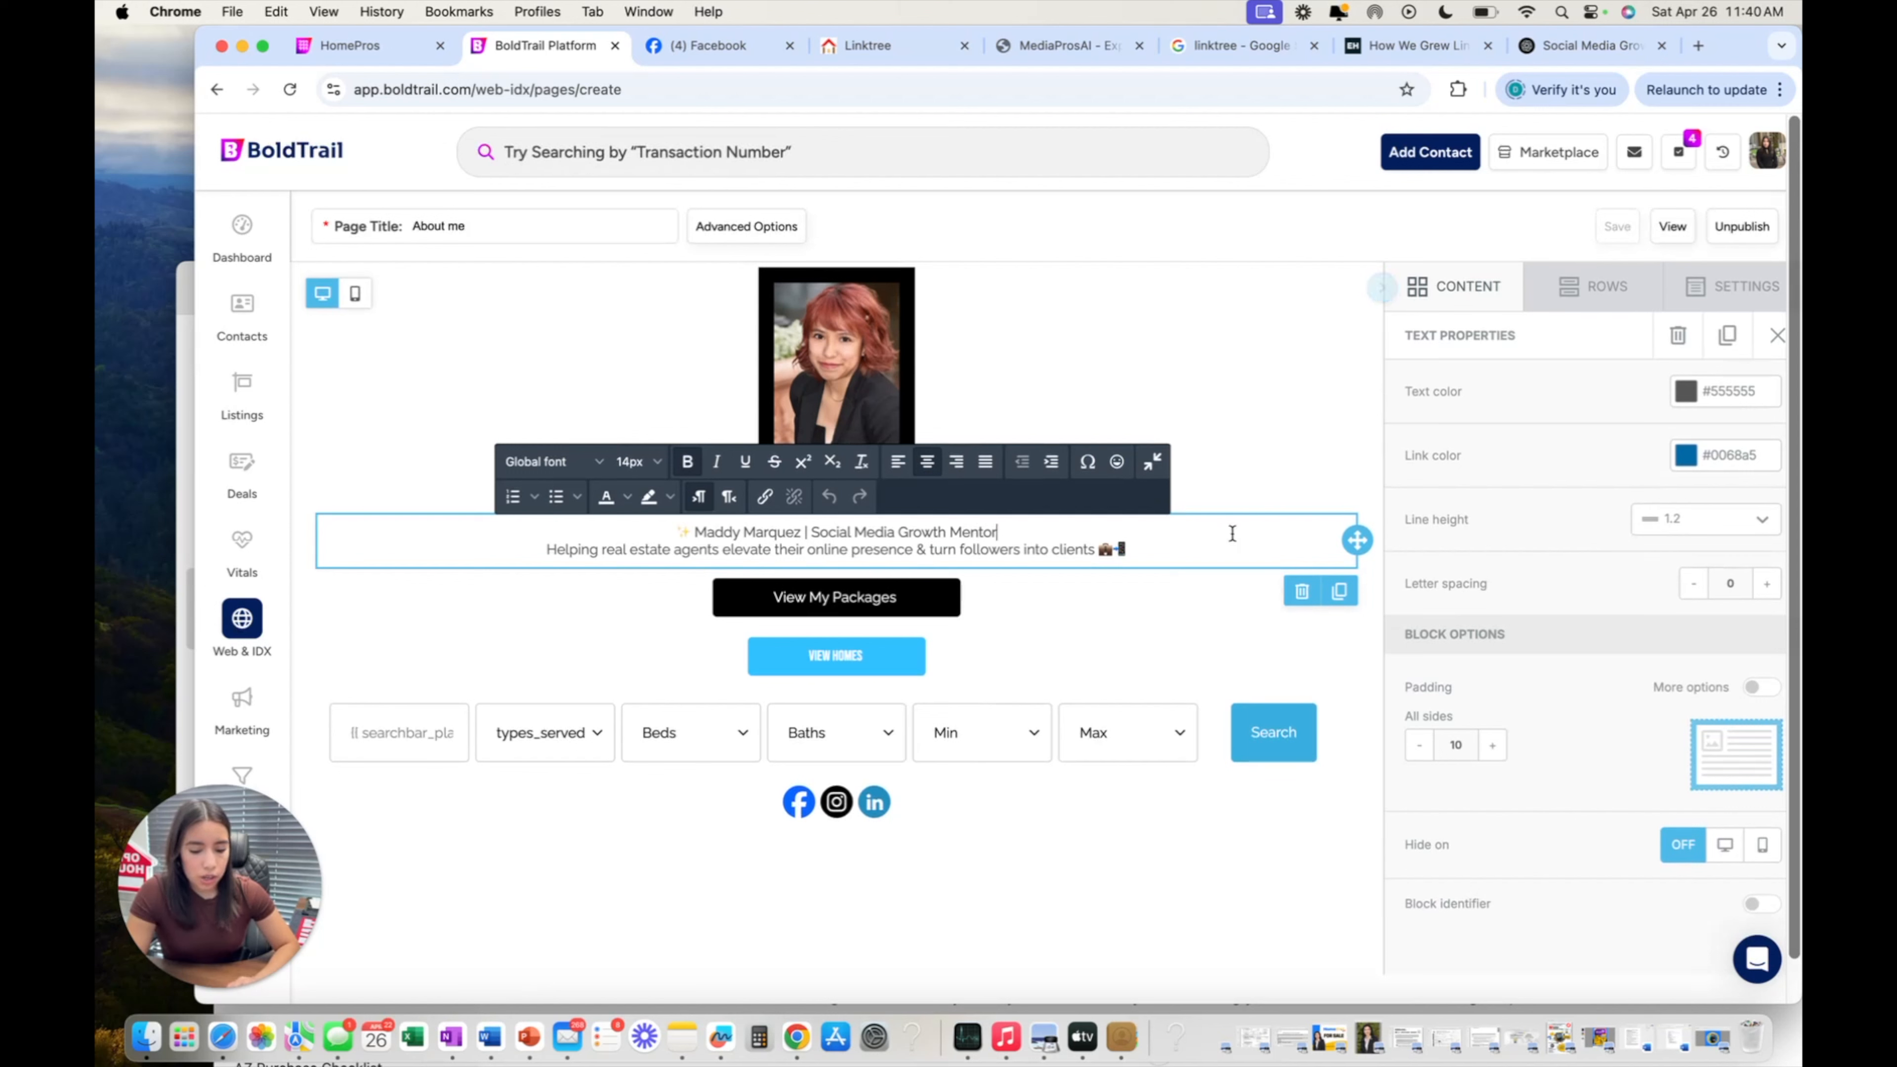
# Check that View My Packages opens the MediaProsAI site in a new page, then return to content blocks.
pyautogui.click(942, 602)
pyautogui.scroll(-3, 1509, 558)
pyautogui.scroll(-3, 1509, 557)
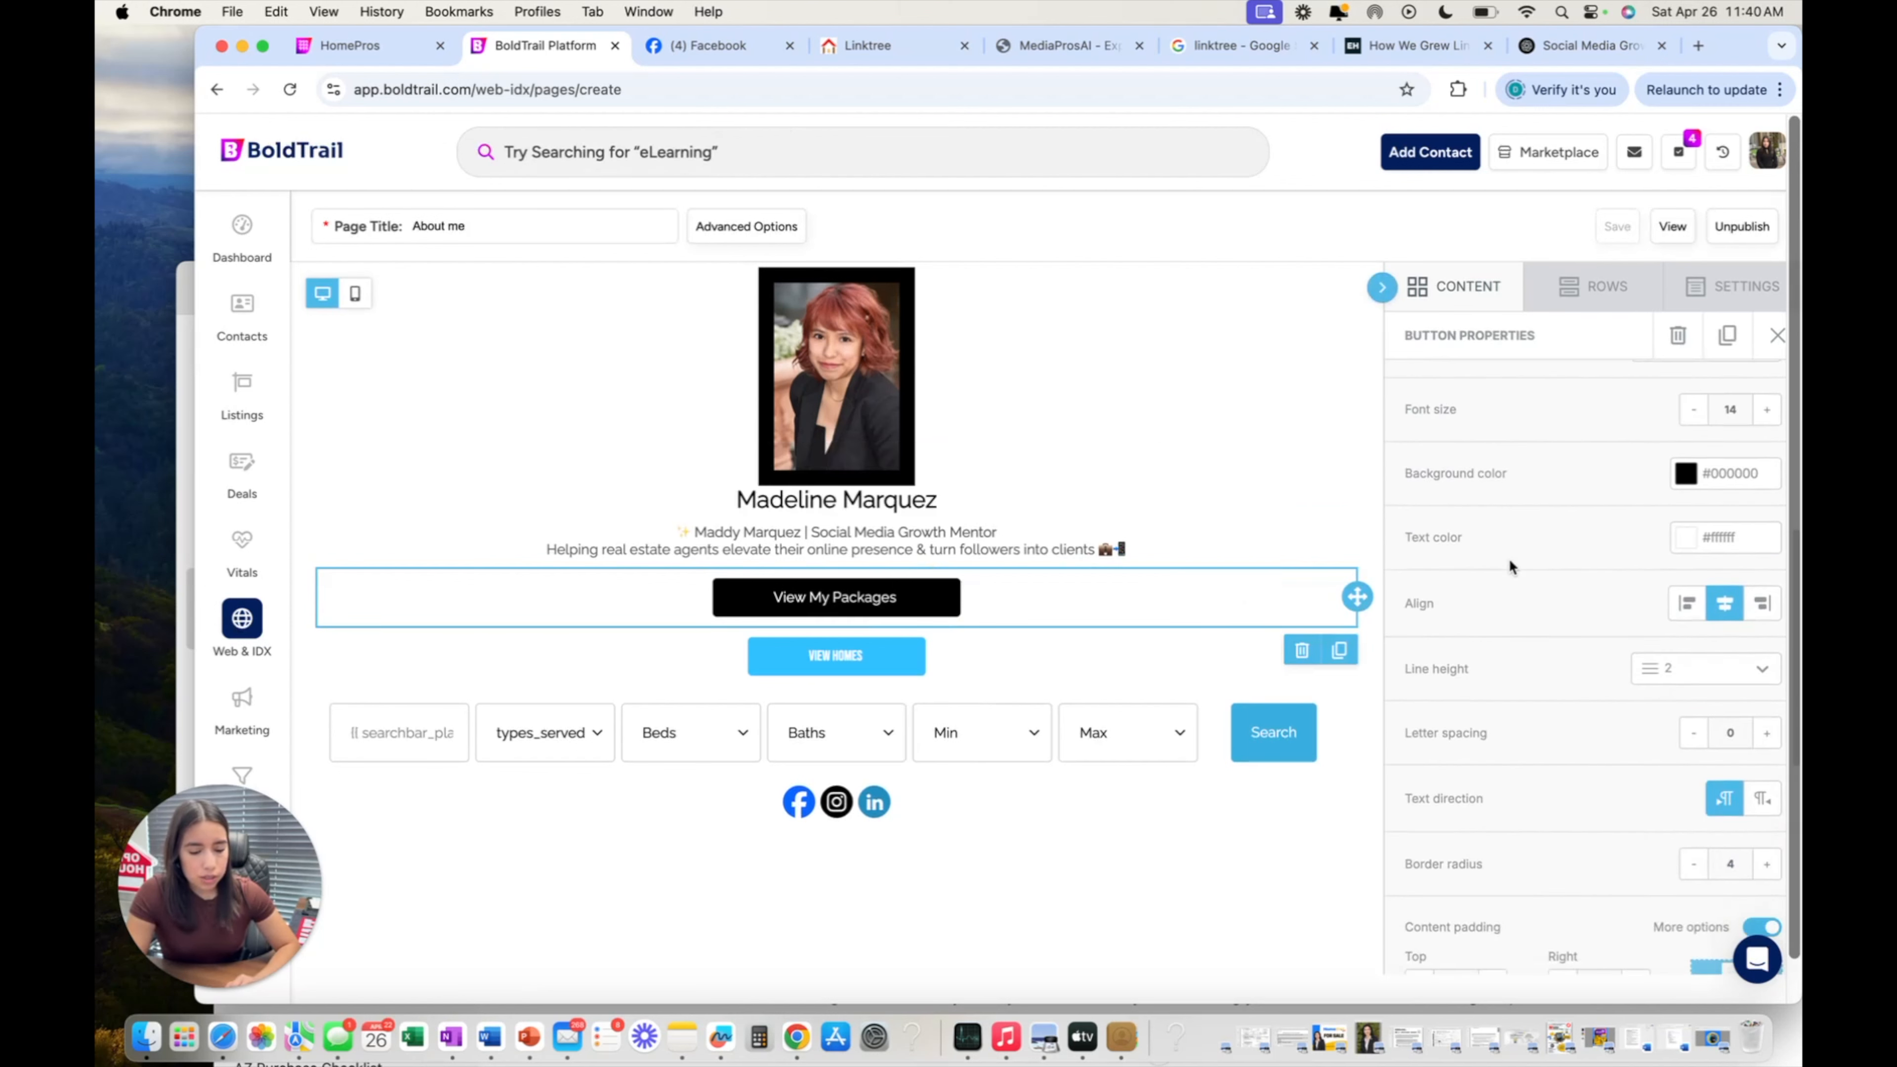
pyautogui.scroll(5, 1509, 557)
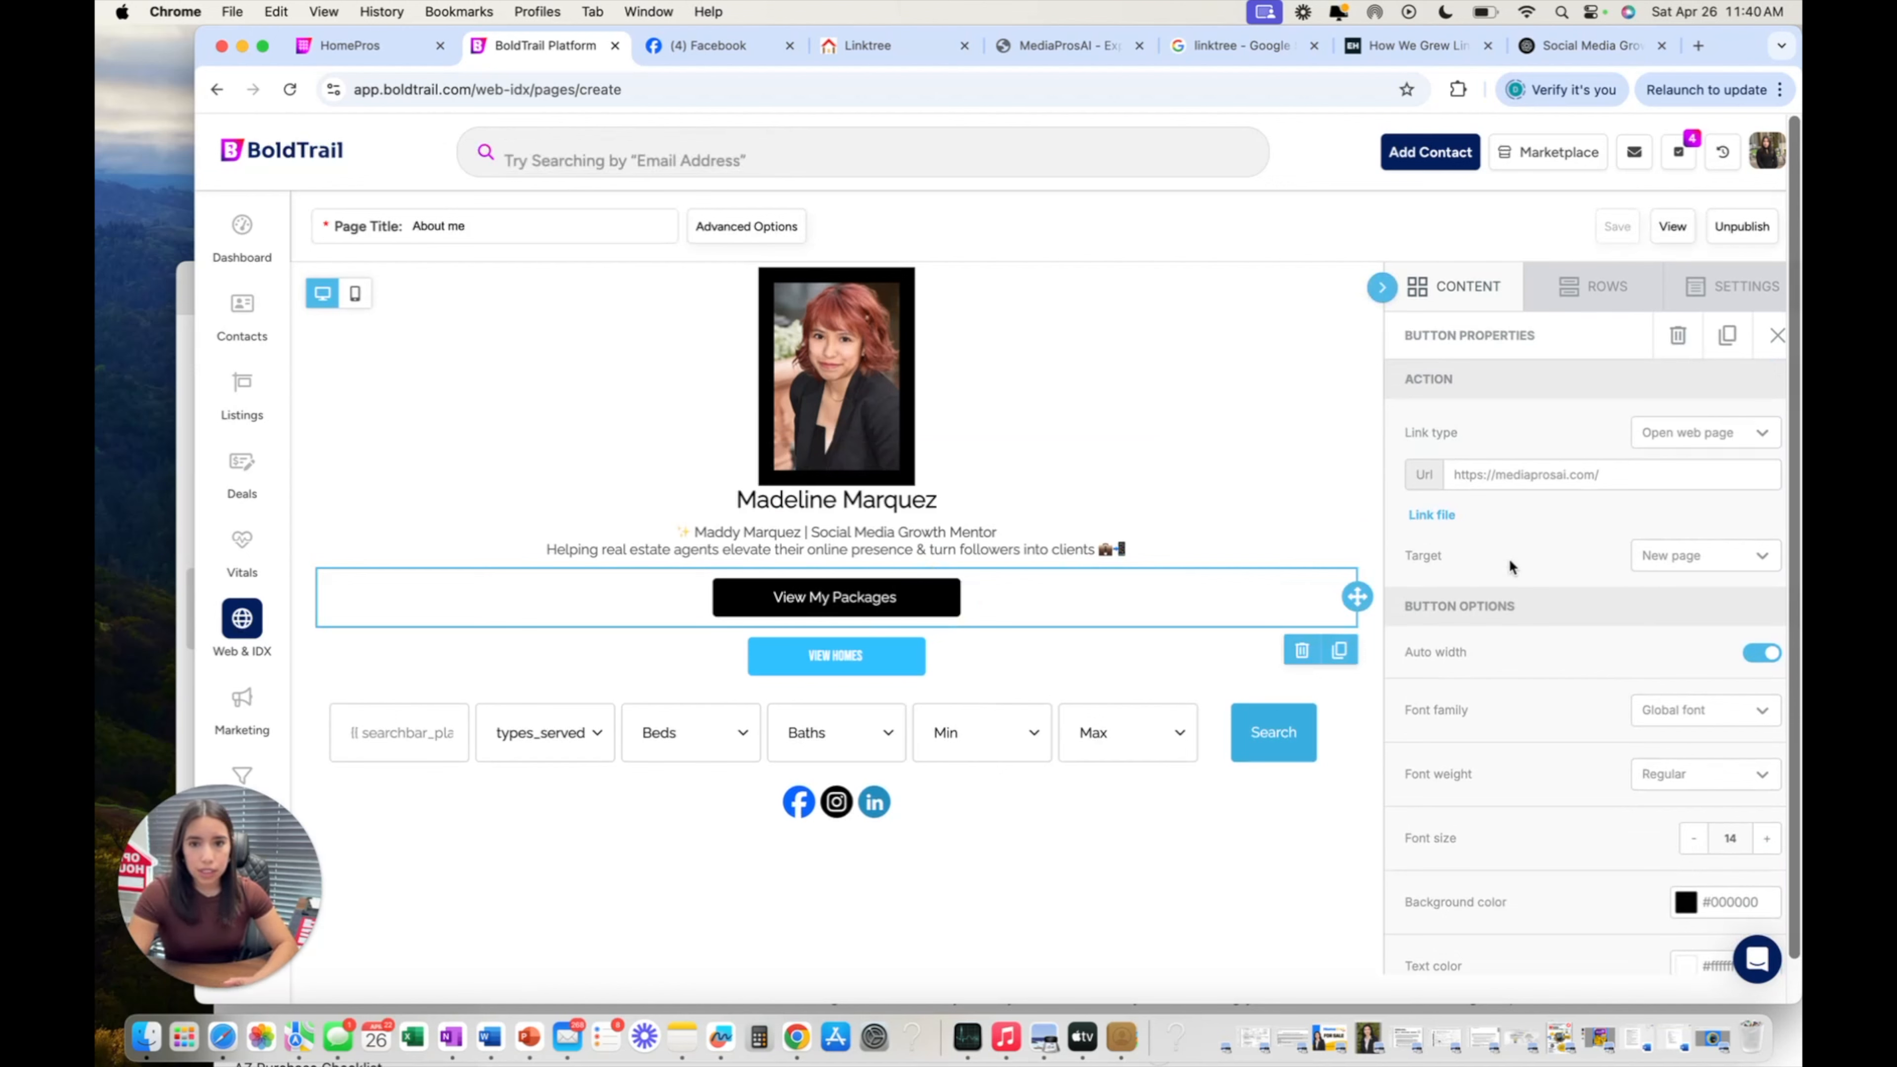
pyautogui.scroll(-6, 1643, 591)
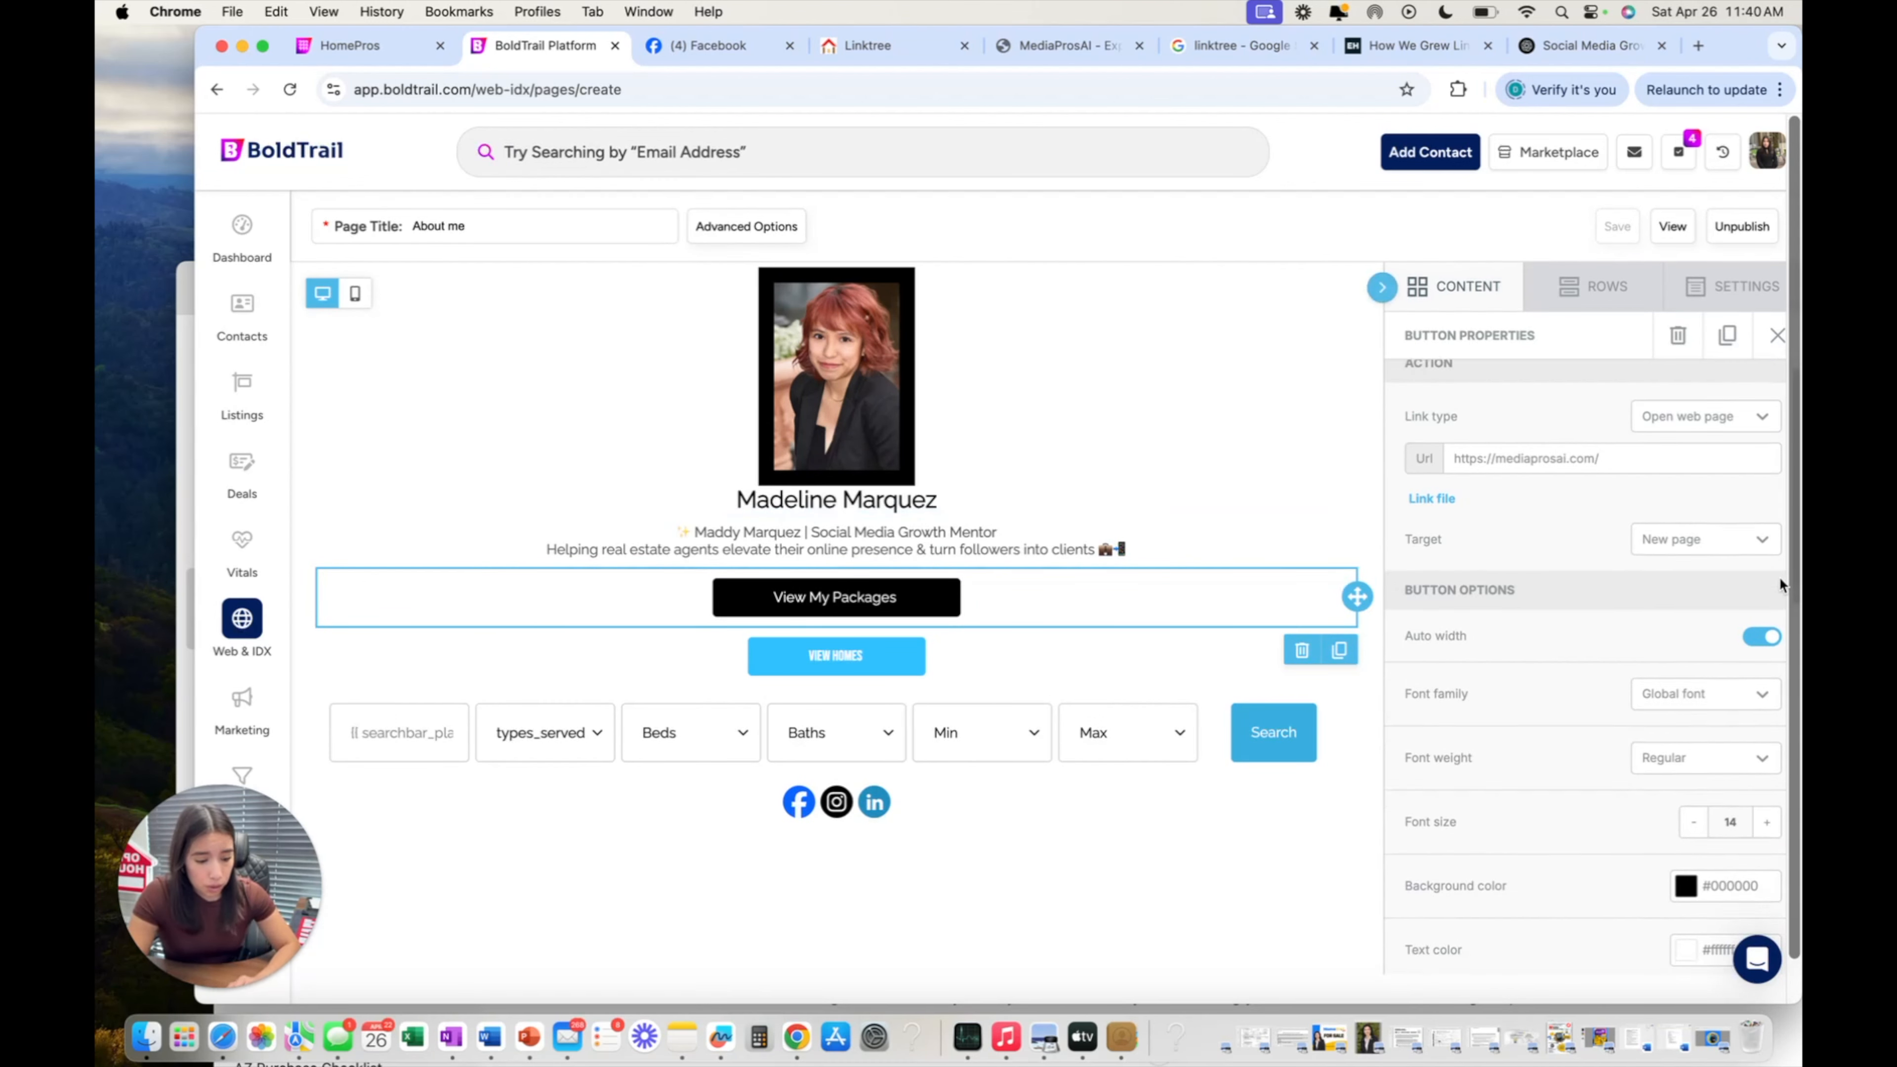
pyautogui.scroll(-5, 1563, 611)
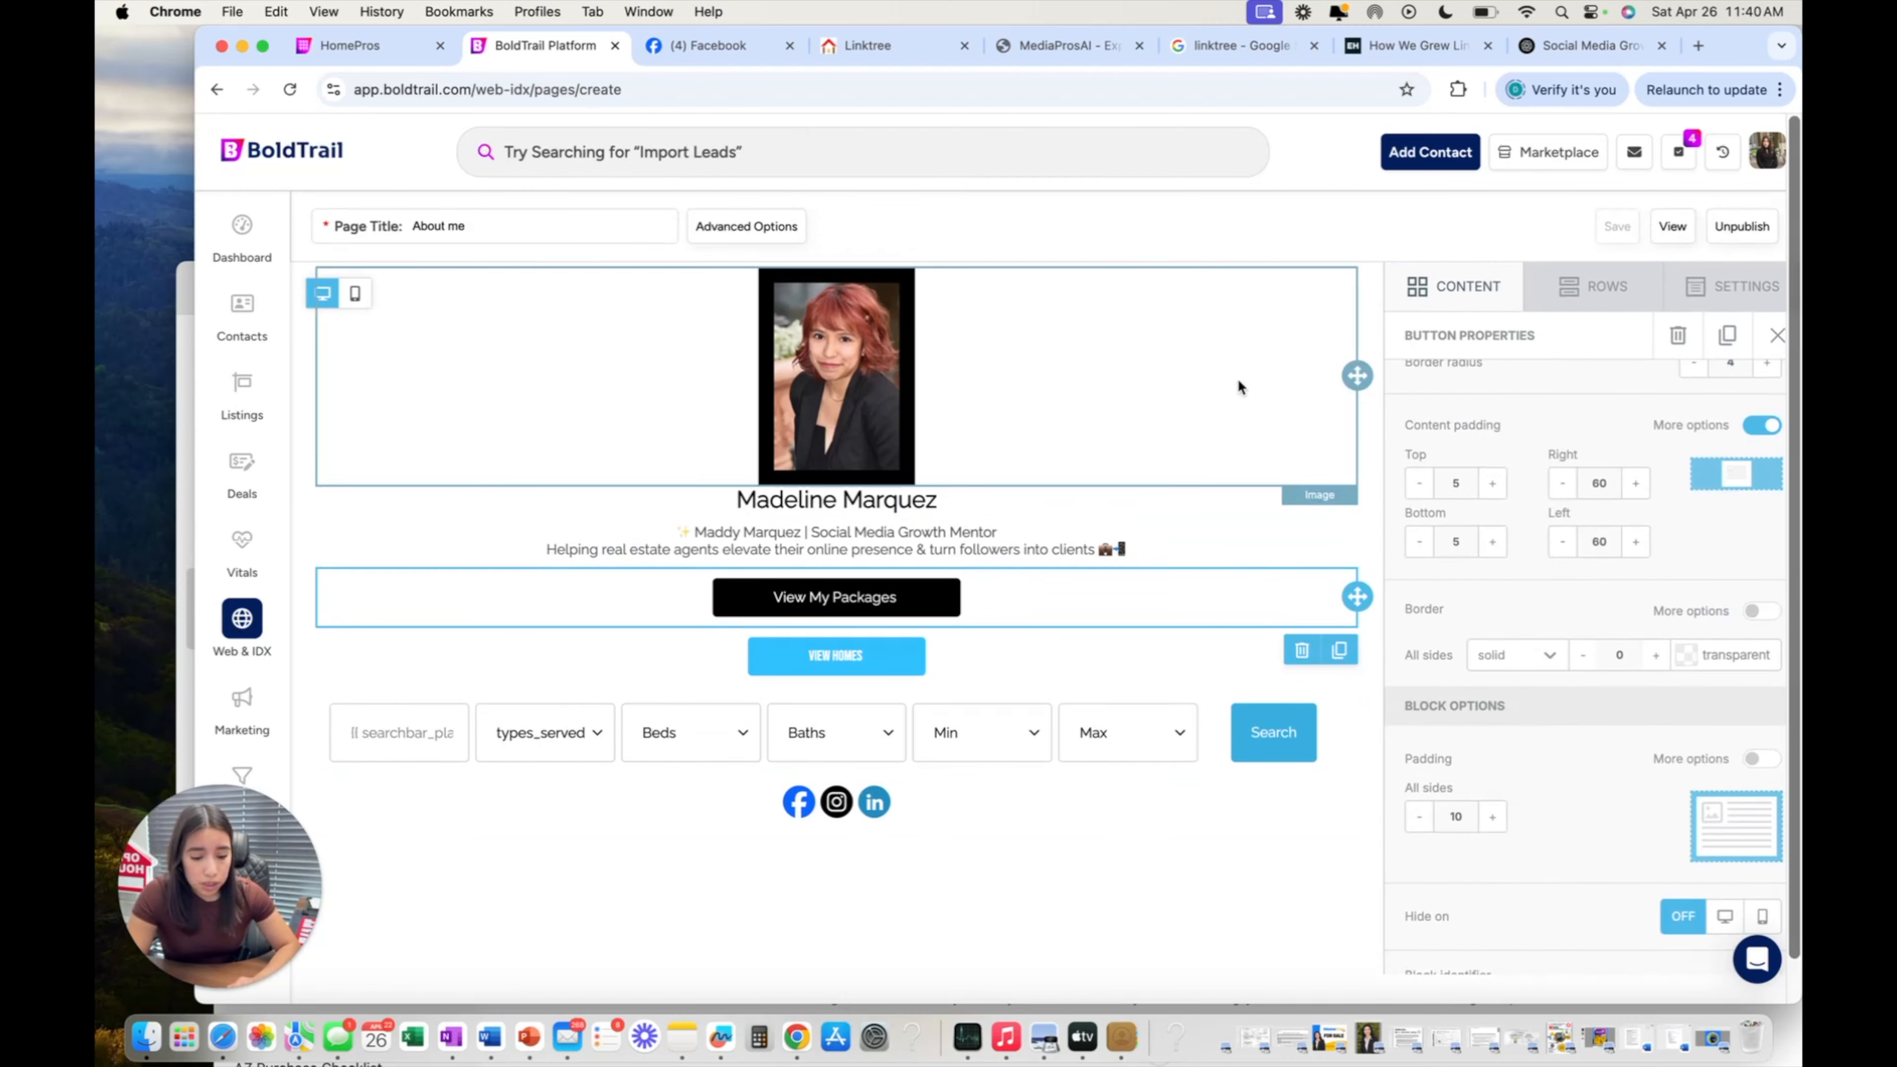
pyautogui.scroll(10, 1584, 449)
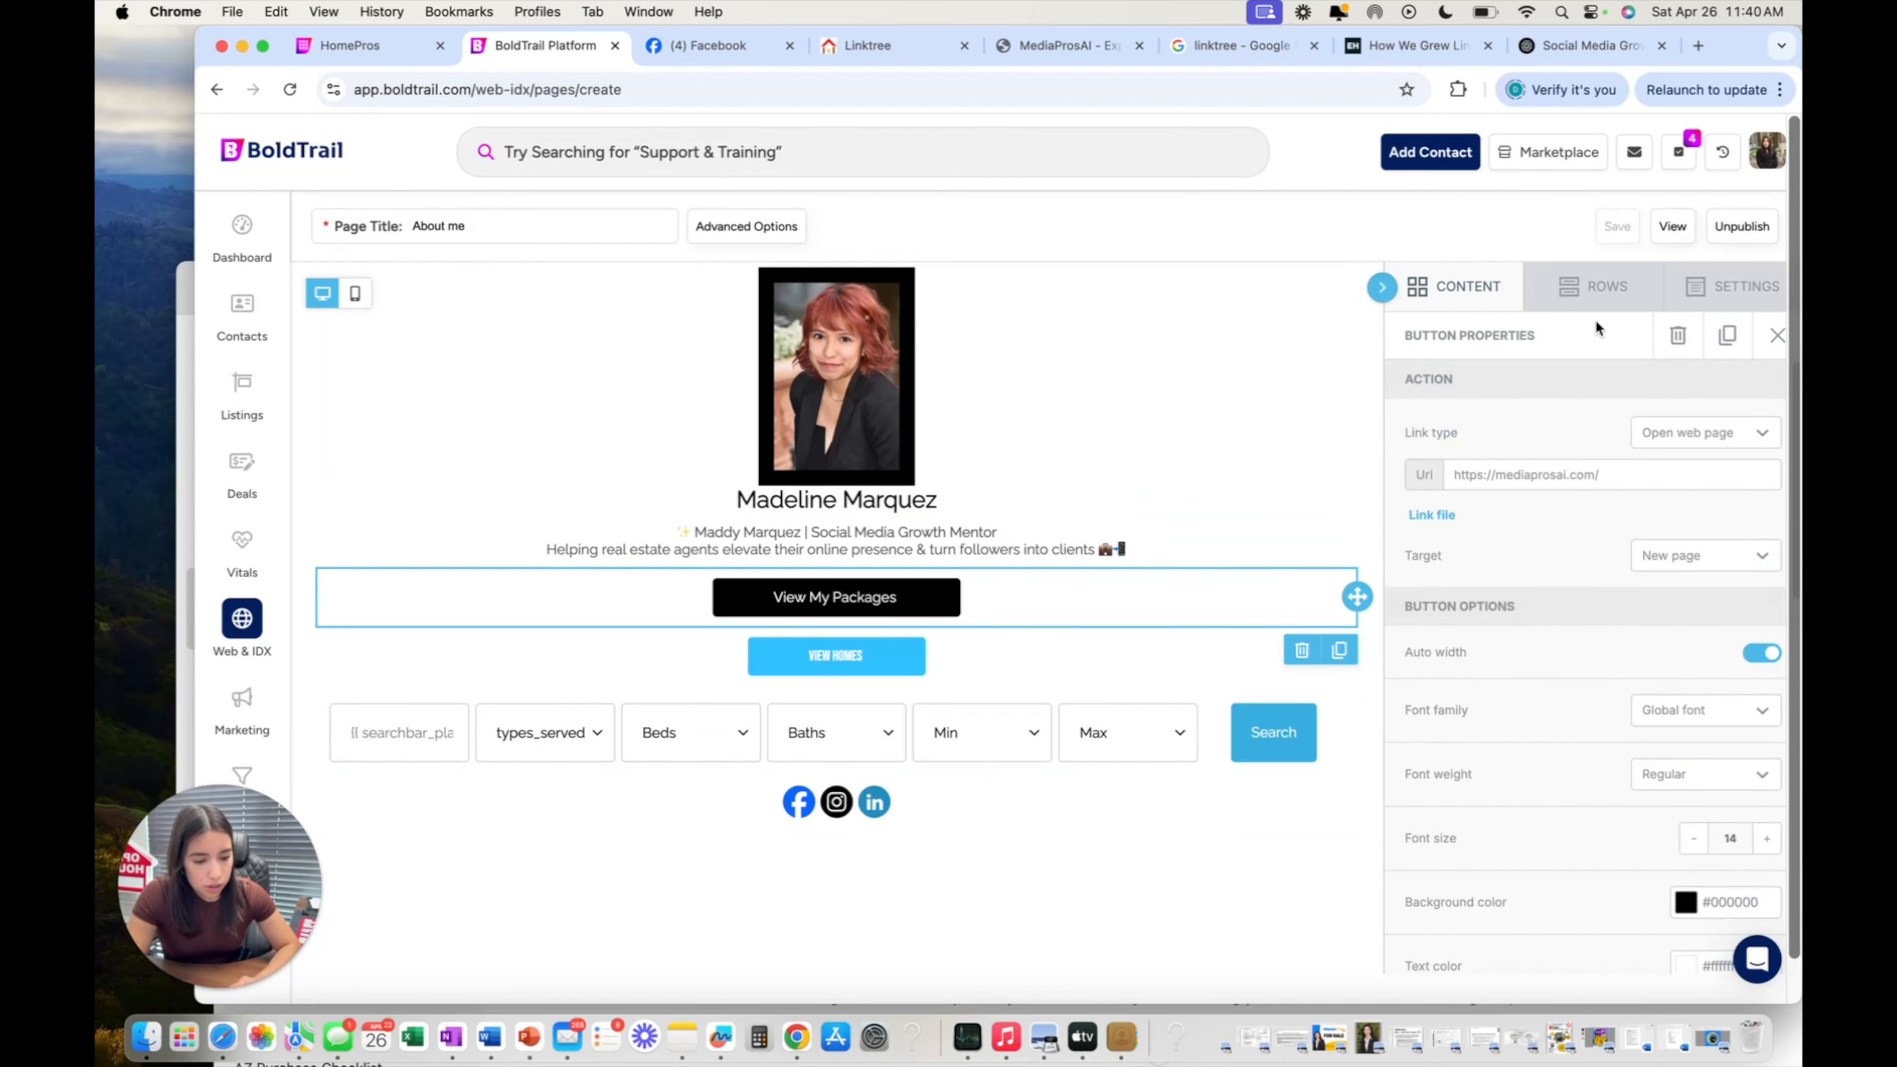
pyautogui.click(1595, 286)
pyautogui.click(1470, 290)
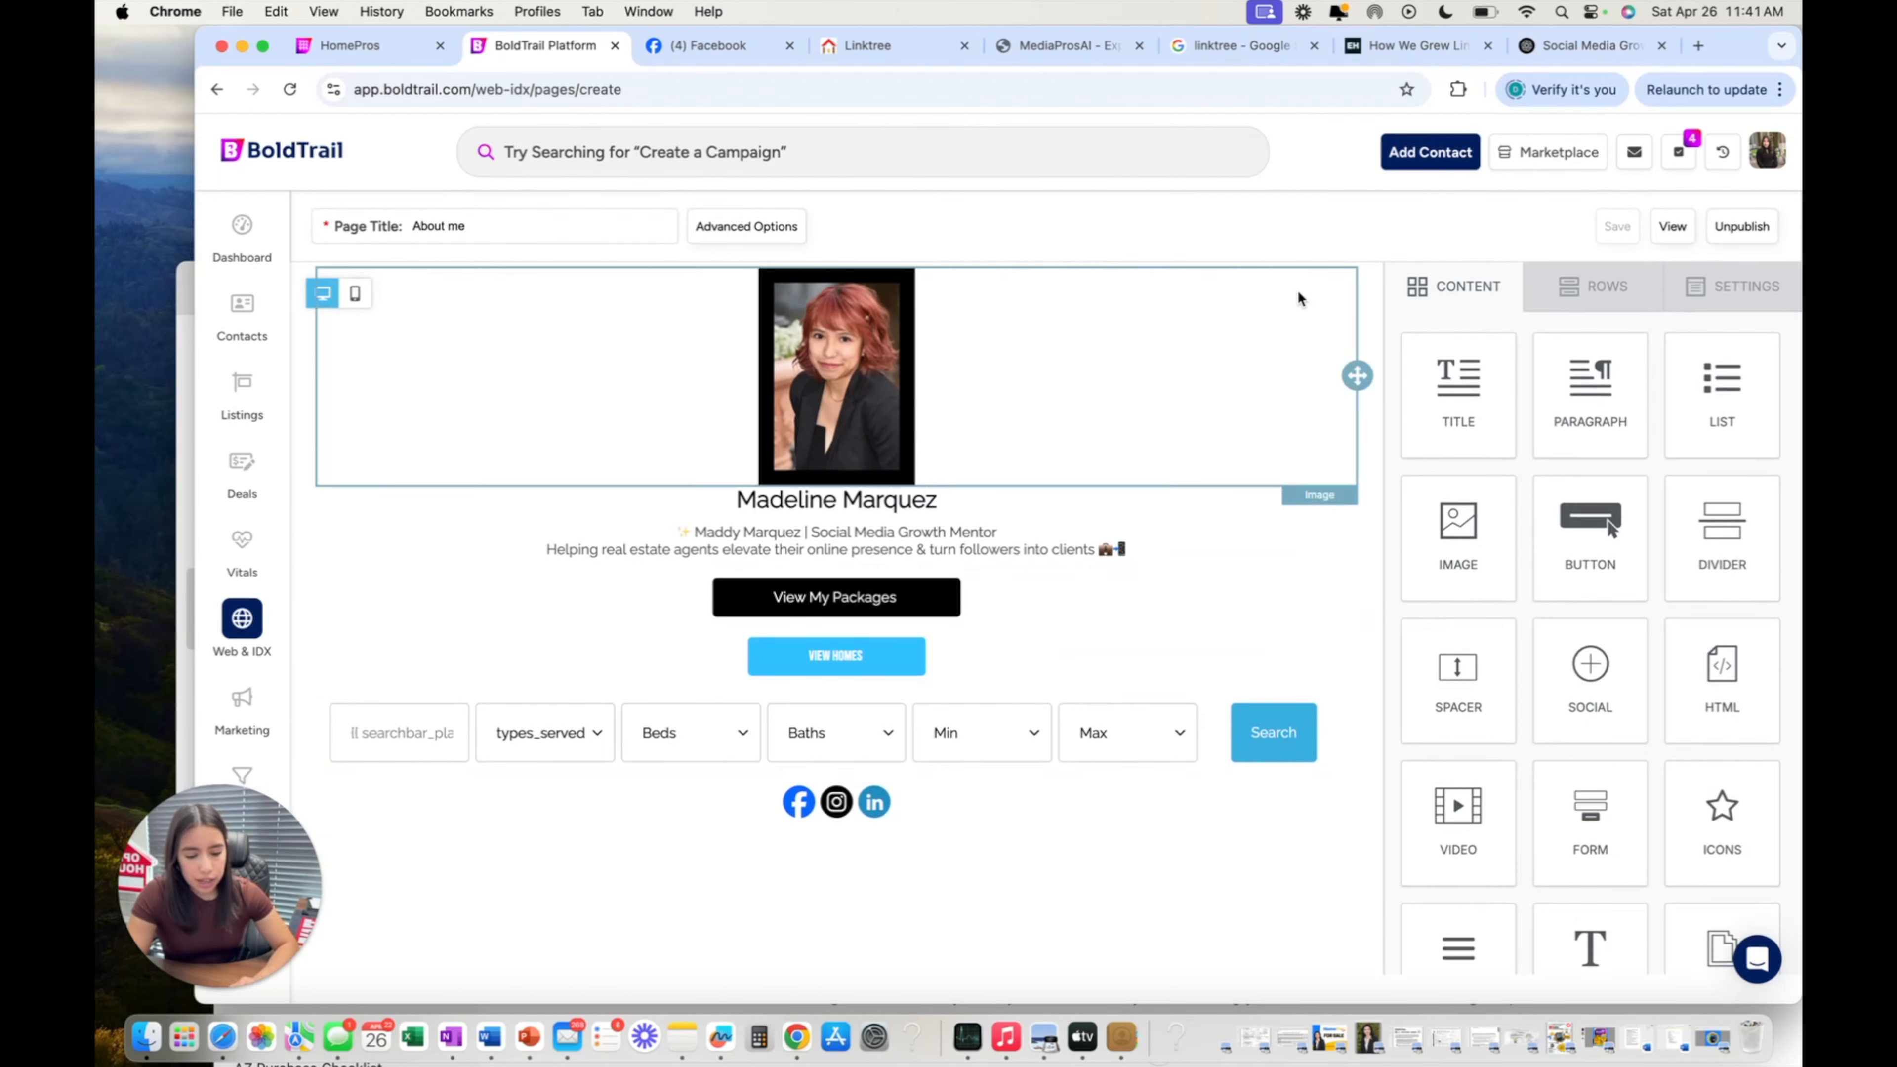
# Select the profile row and try dark green, then light blue, as its background colour.
pyautogui.click(1371, 332)
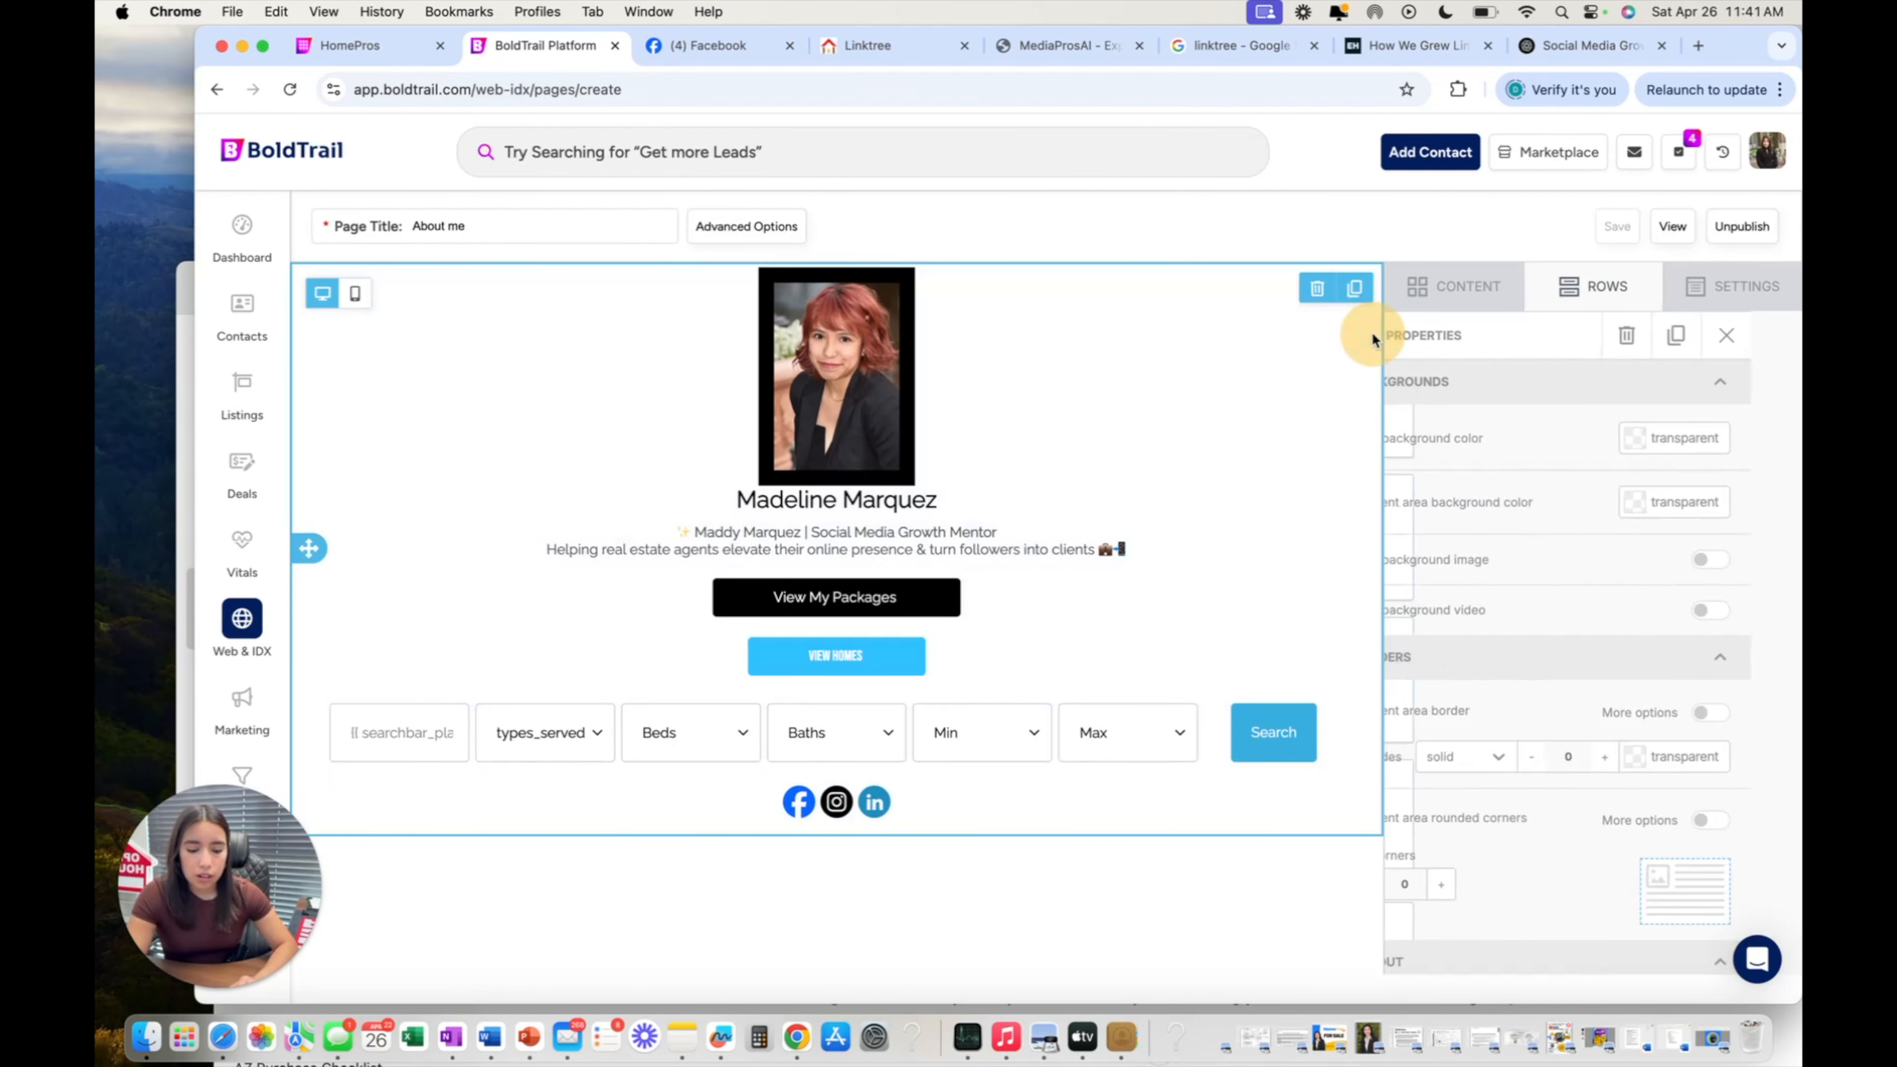
pyautogui.scroll(-2, 1657, 485)
pyautogui.scroll(2, 1656, 486)
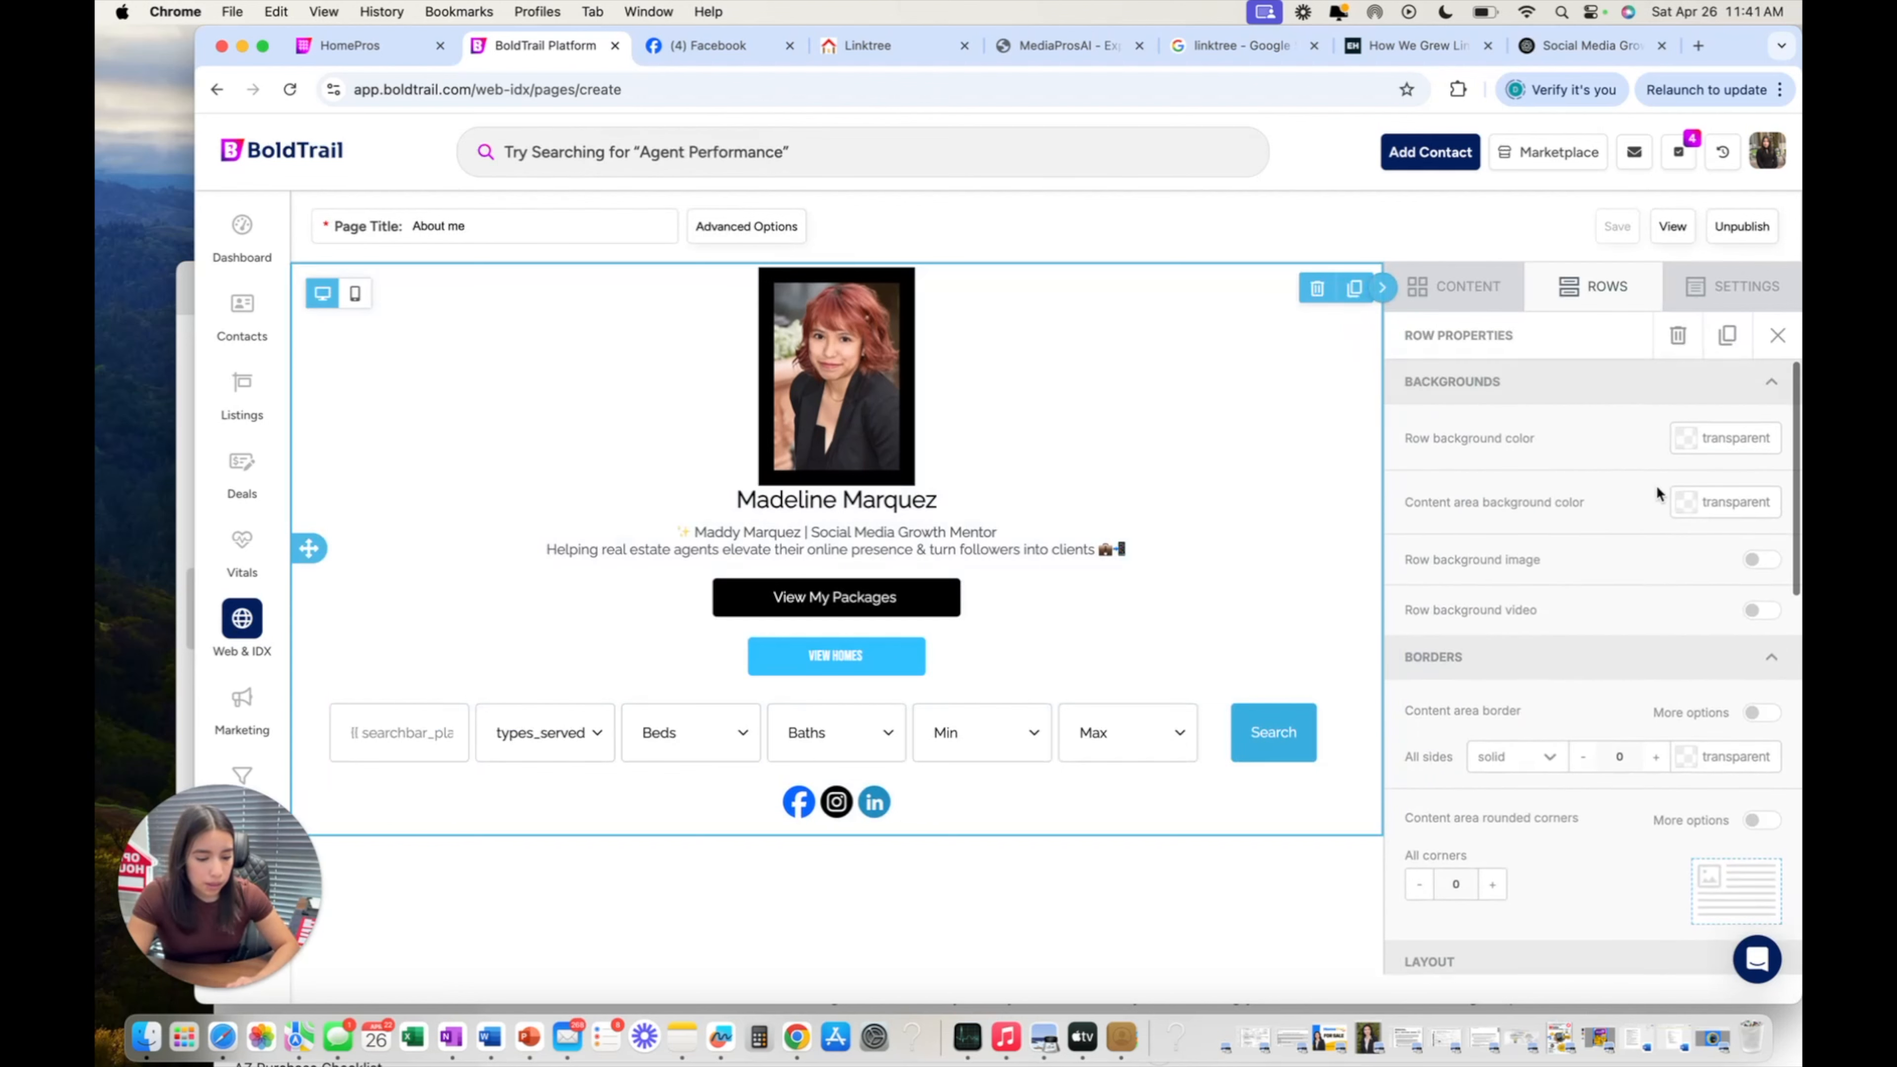
pyautogui.click(1350, 374)
pyautogui.click(1363, 483)
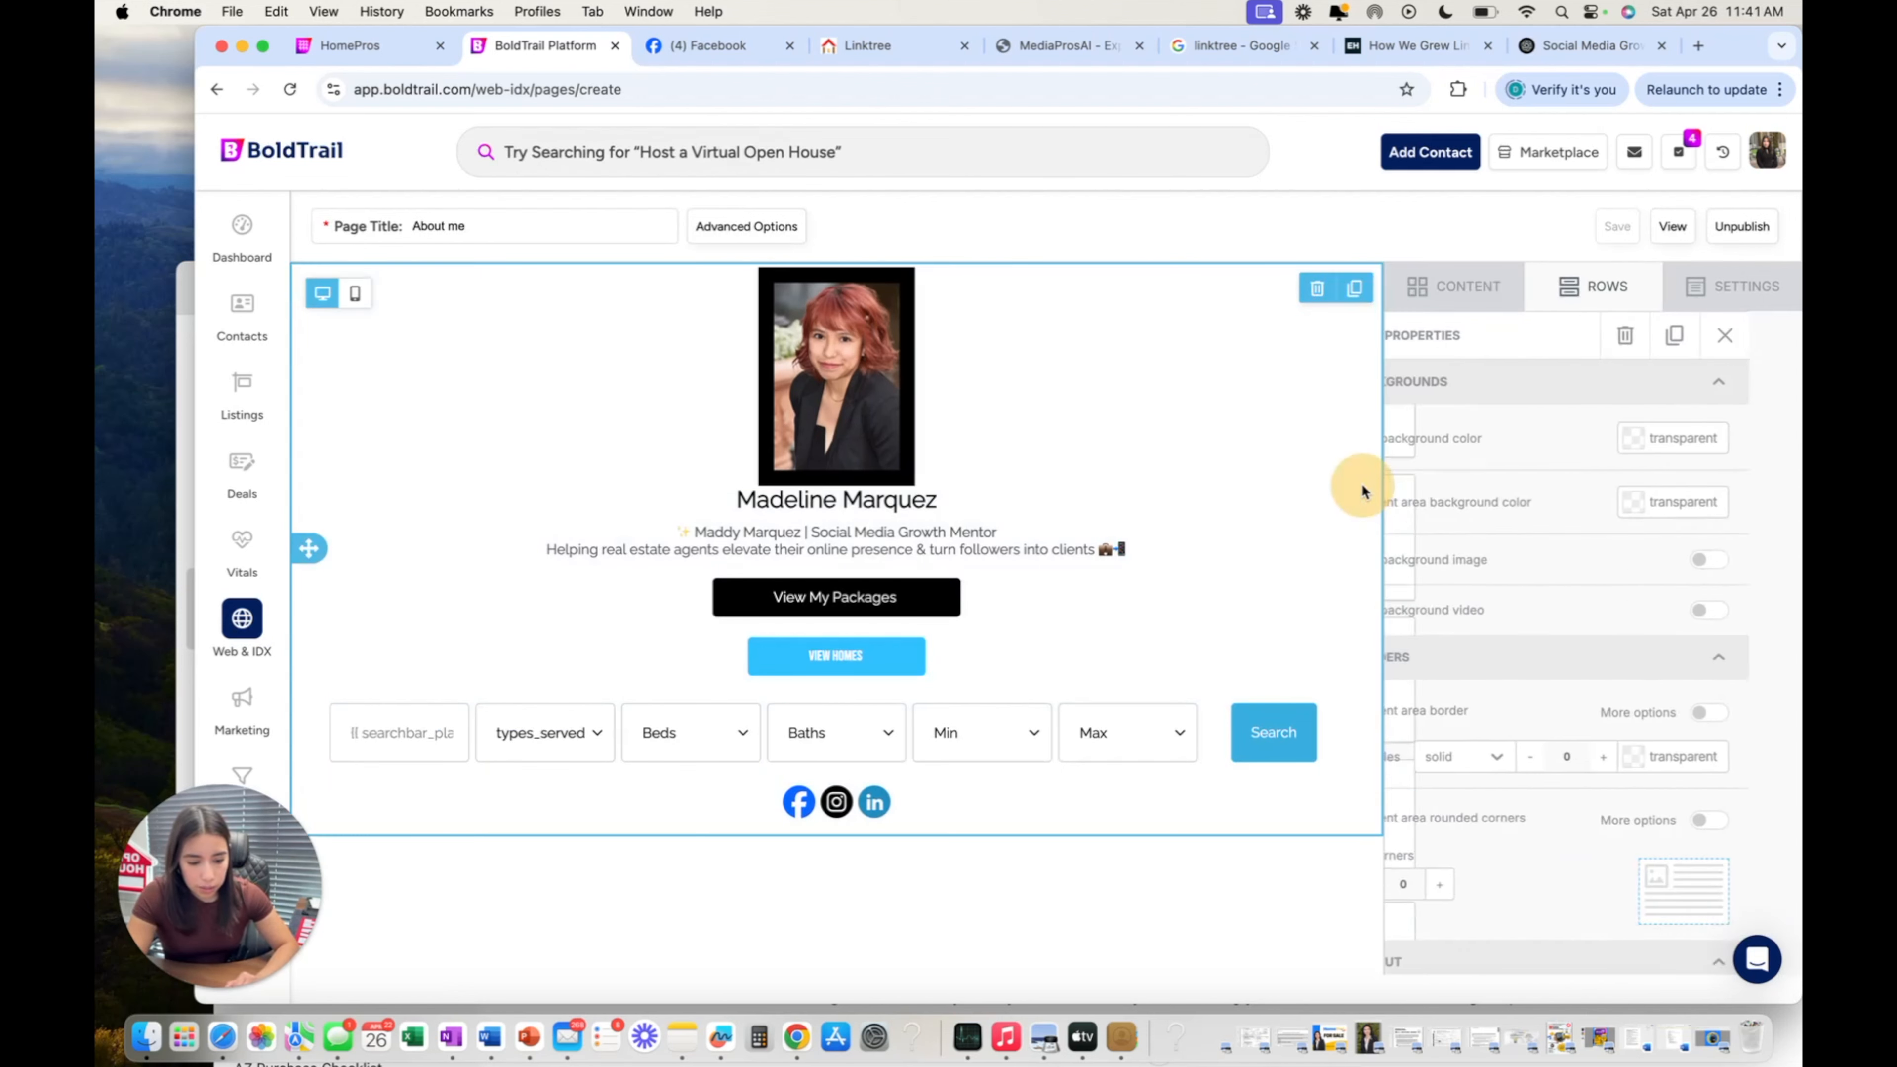
pyautogui.click(1756, 411)
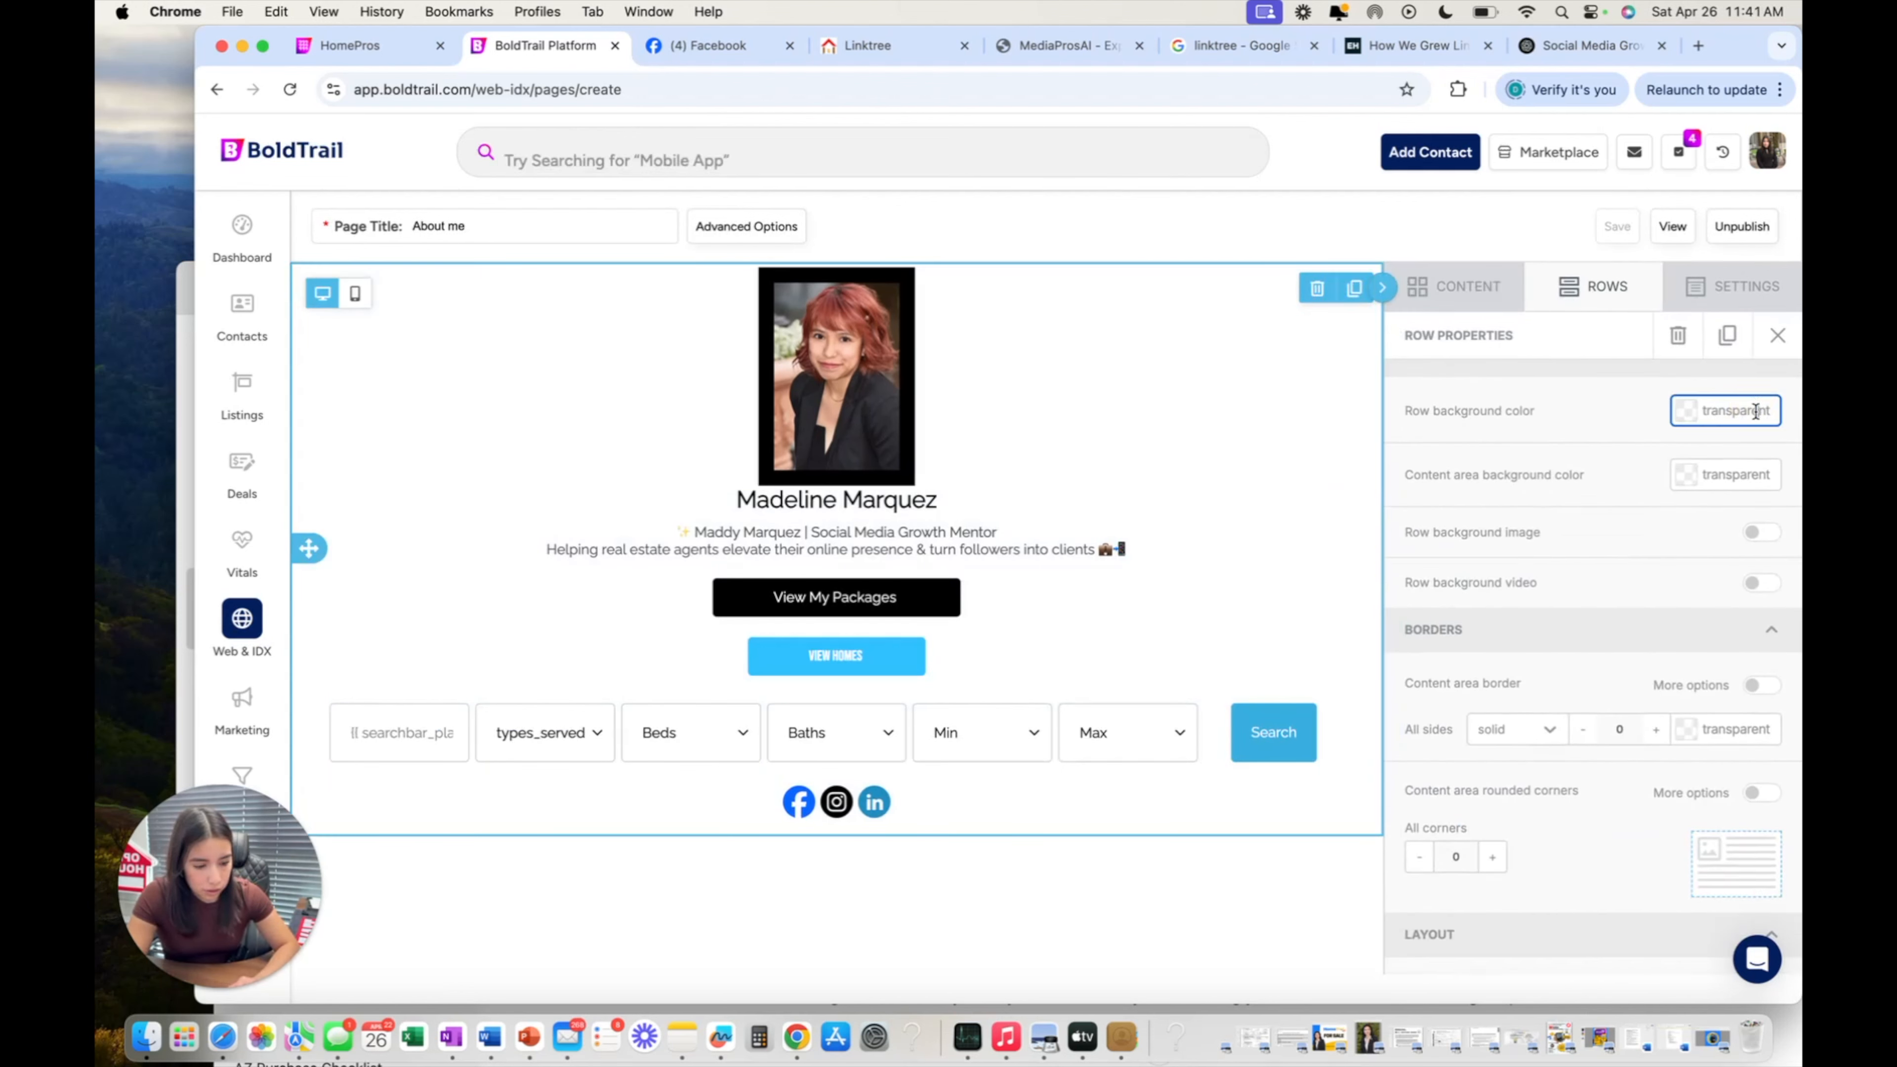
pyautogui.click(1687, 421)
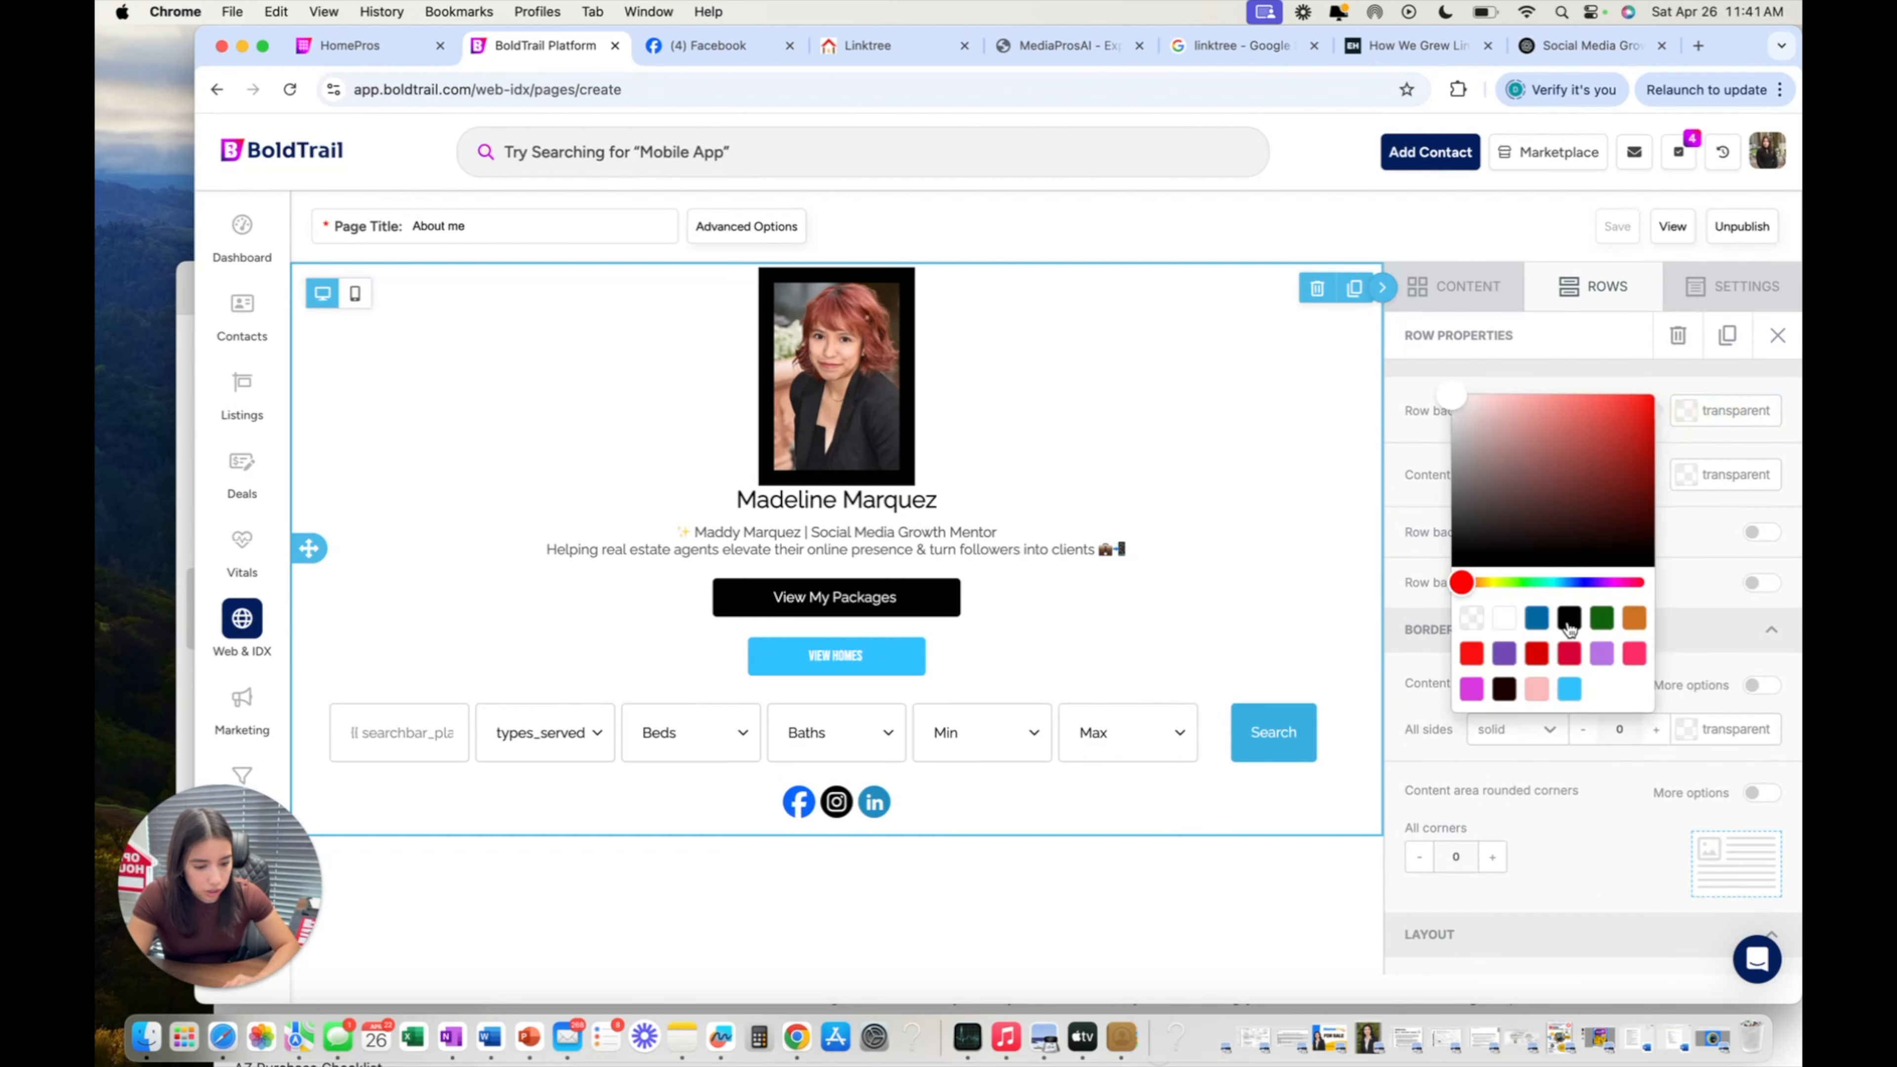
pyautogui.click(1601, 618)
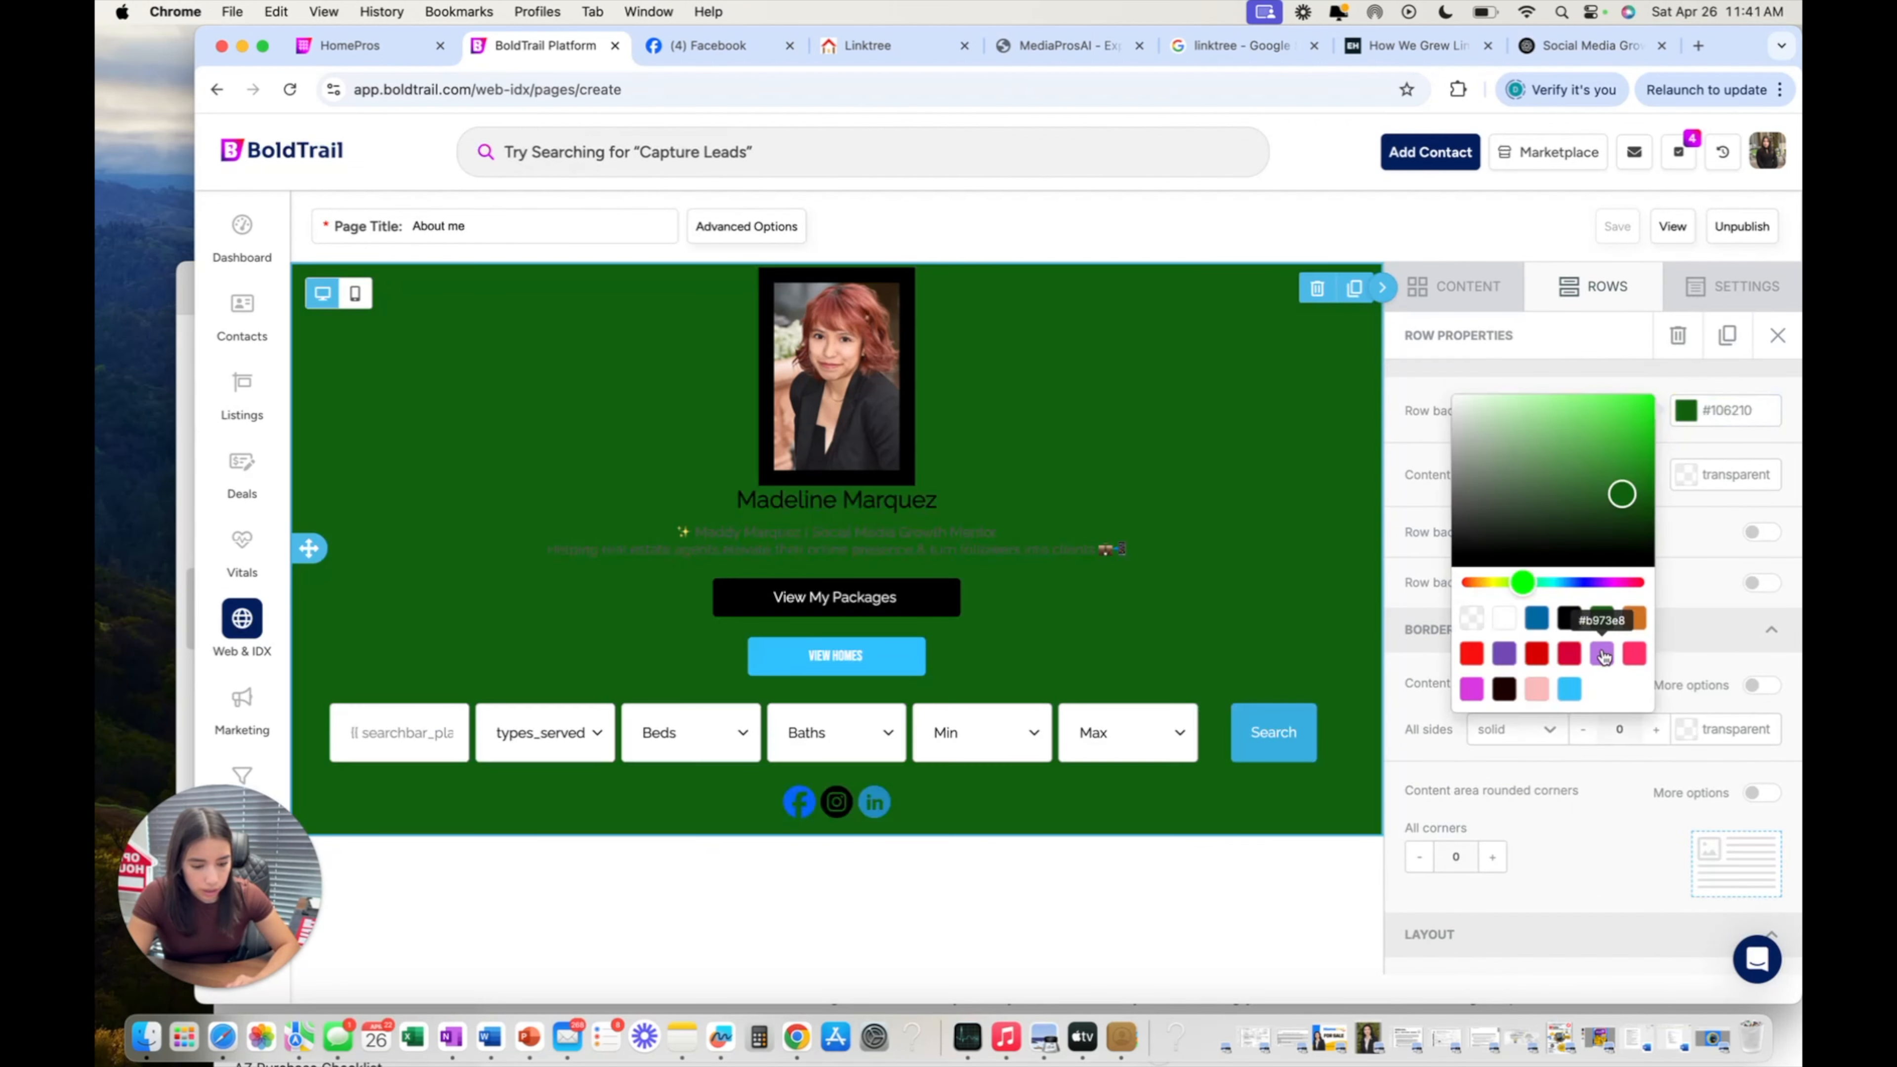
pyautogui.click(1571, 689)
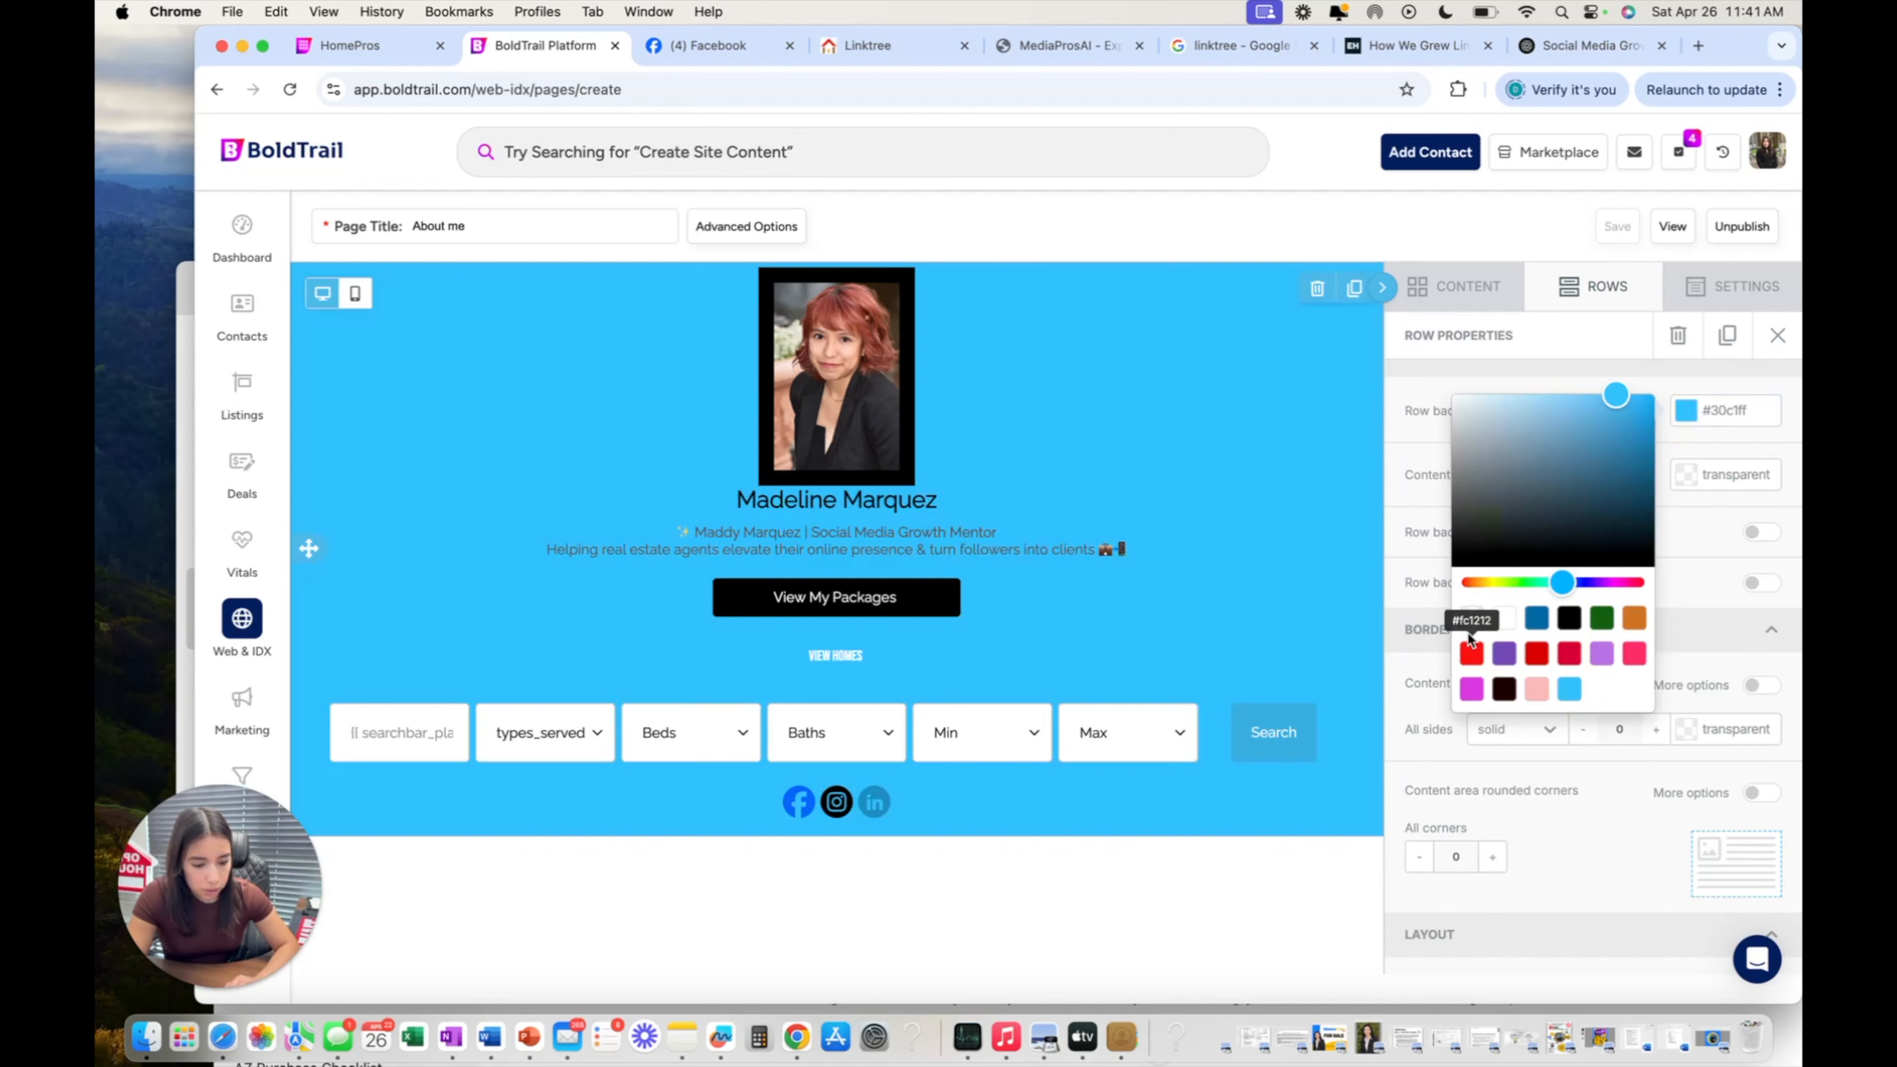
# Change the row background to red, lighten it to pale pink #ffbfbf, and close row settings.
pyautogui.click(1515, 618)
pyautogui.click(1471, 654)
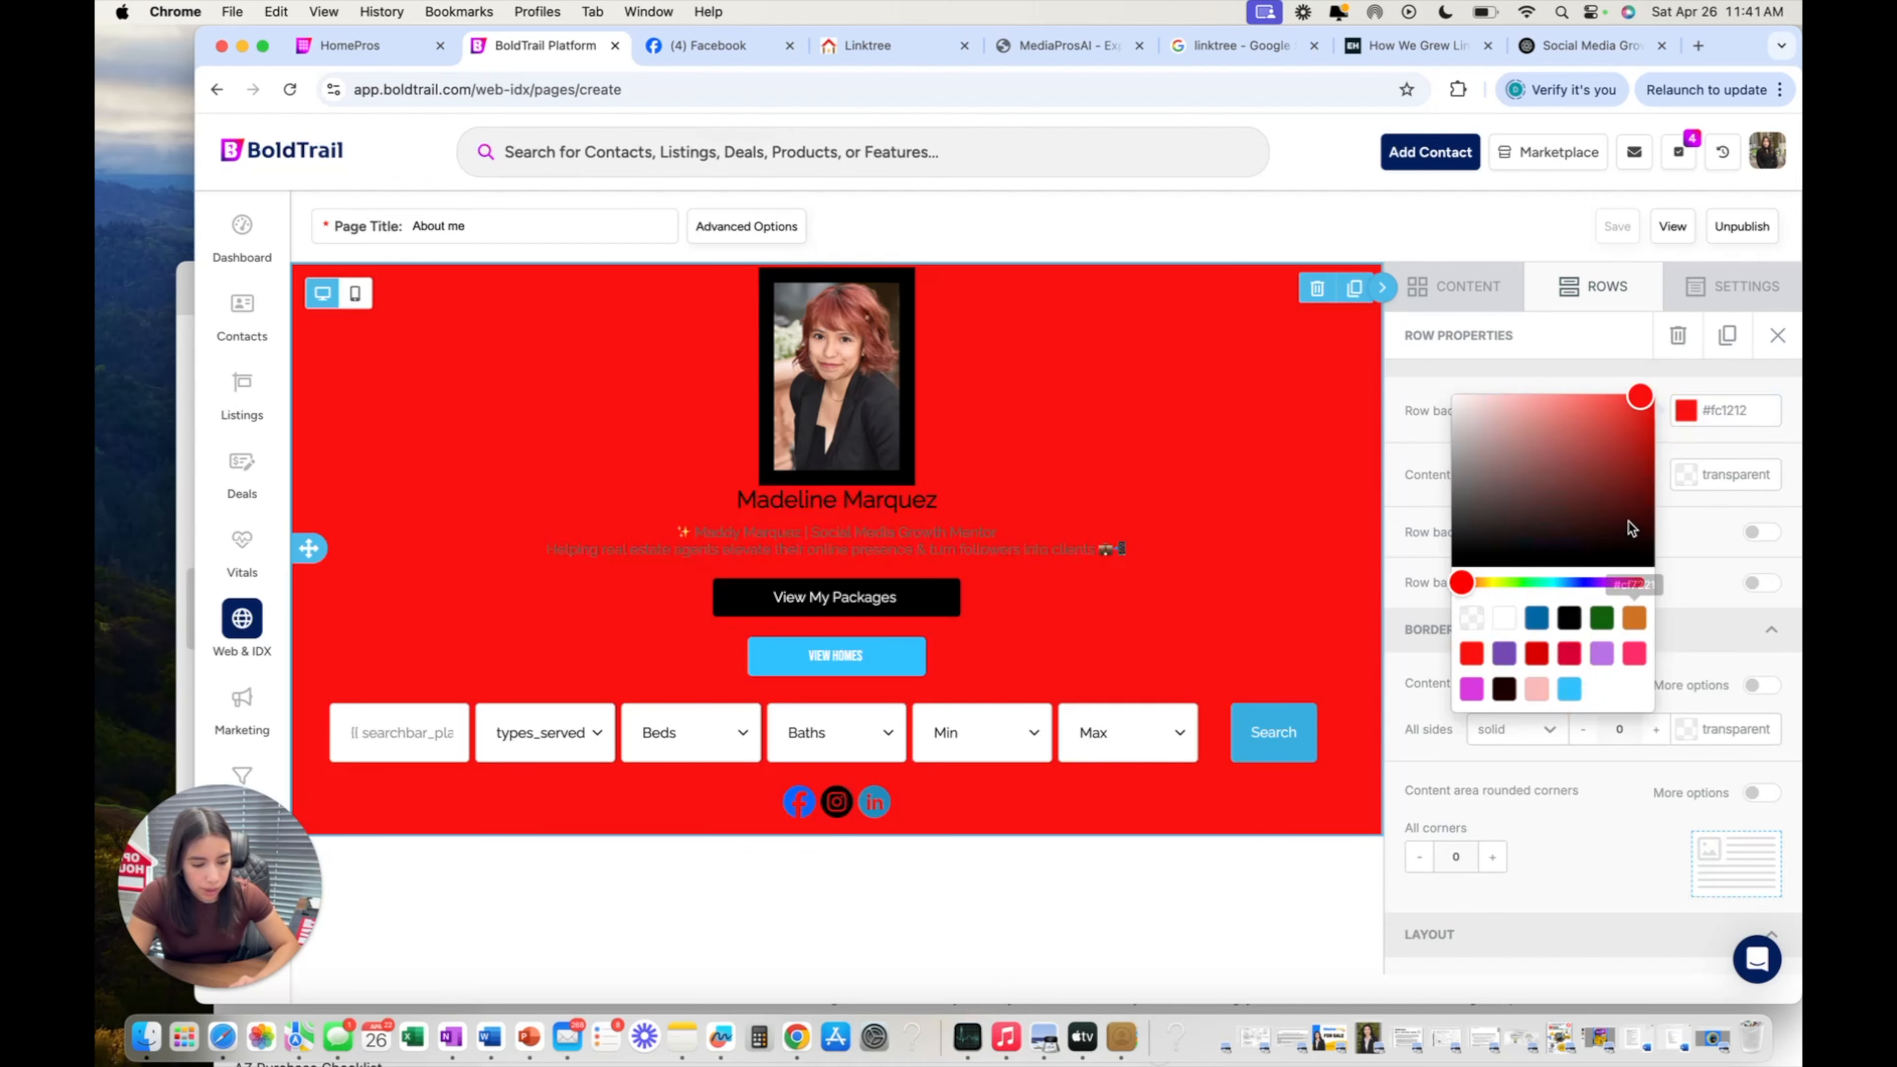
pyautogui.moveTo(1569, 408); pyautogui.dragTo(1505, 376)
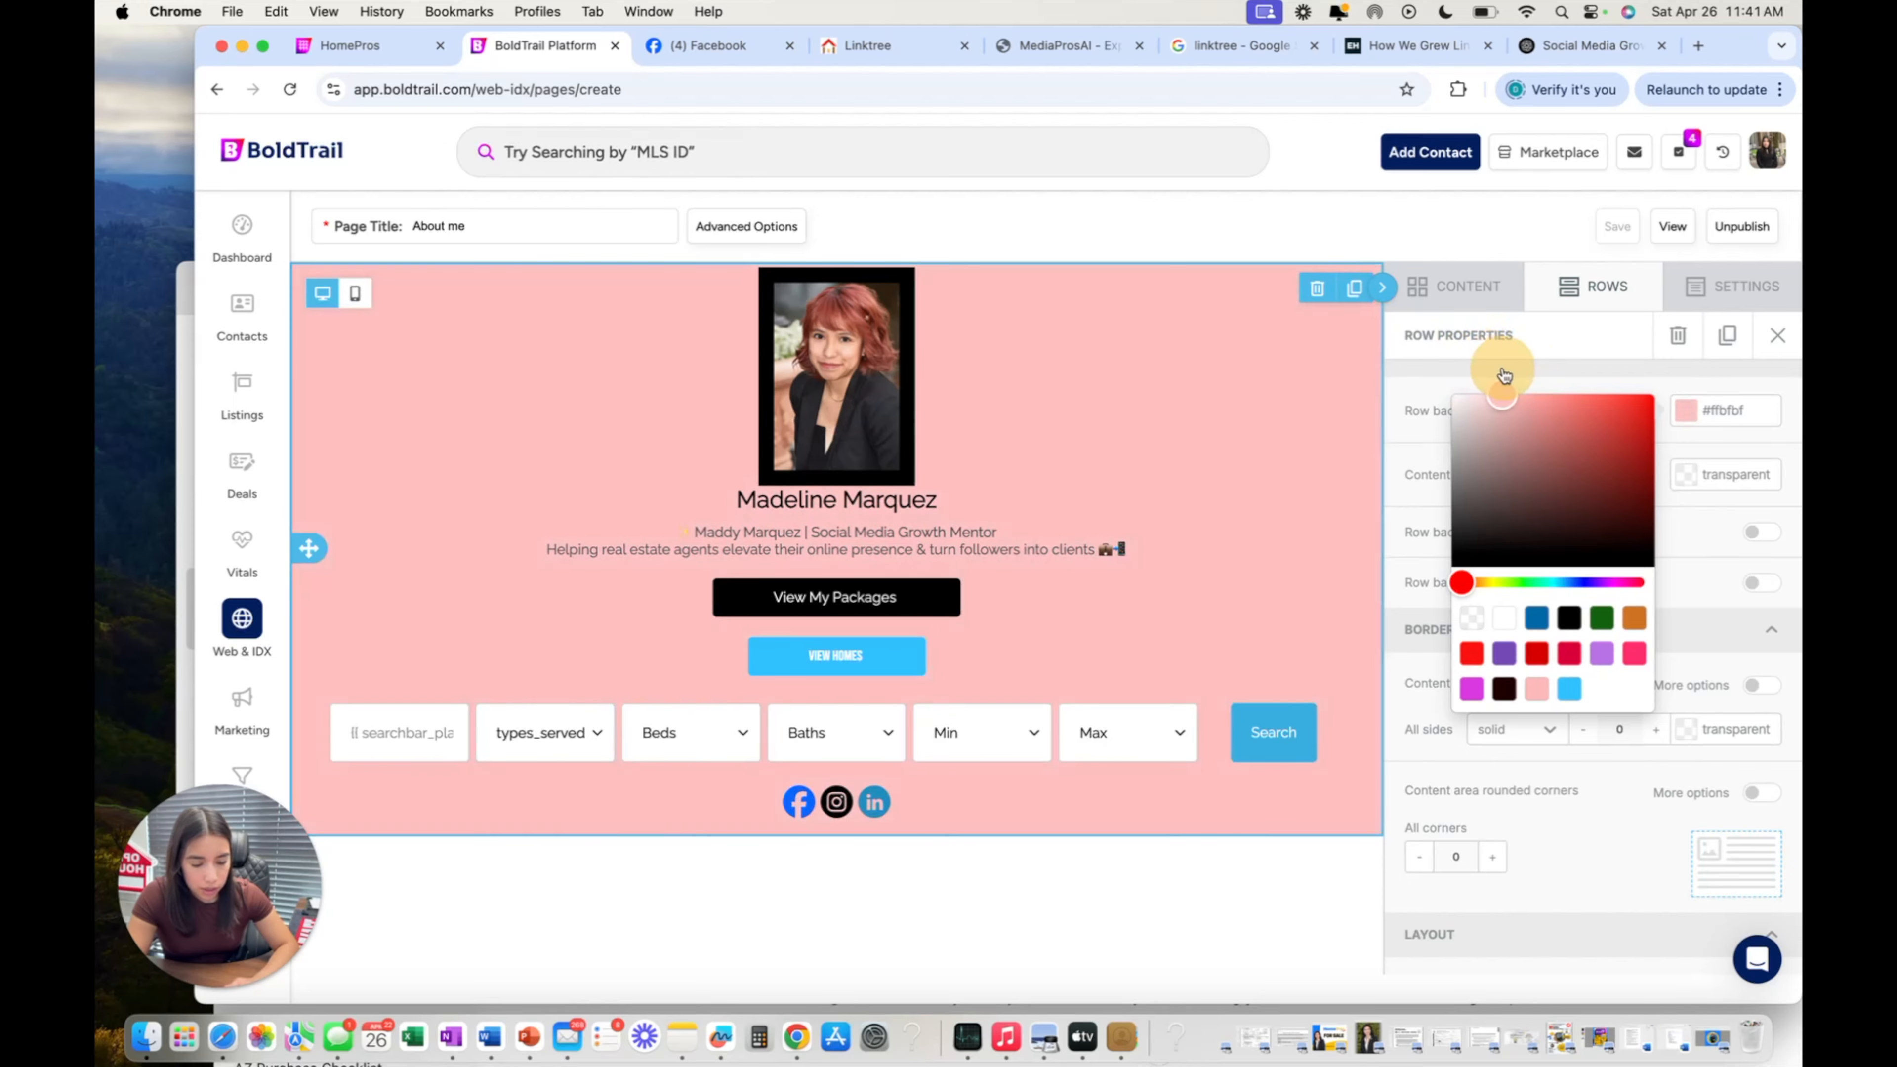
pyautogui.click(1468, 286)
pyautogui.scroll(-2, 1464, 508)
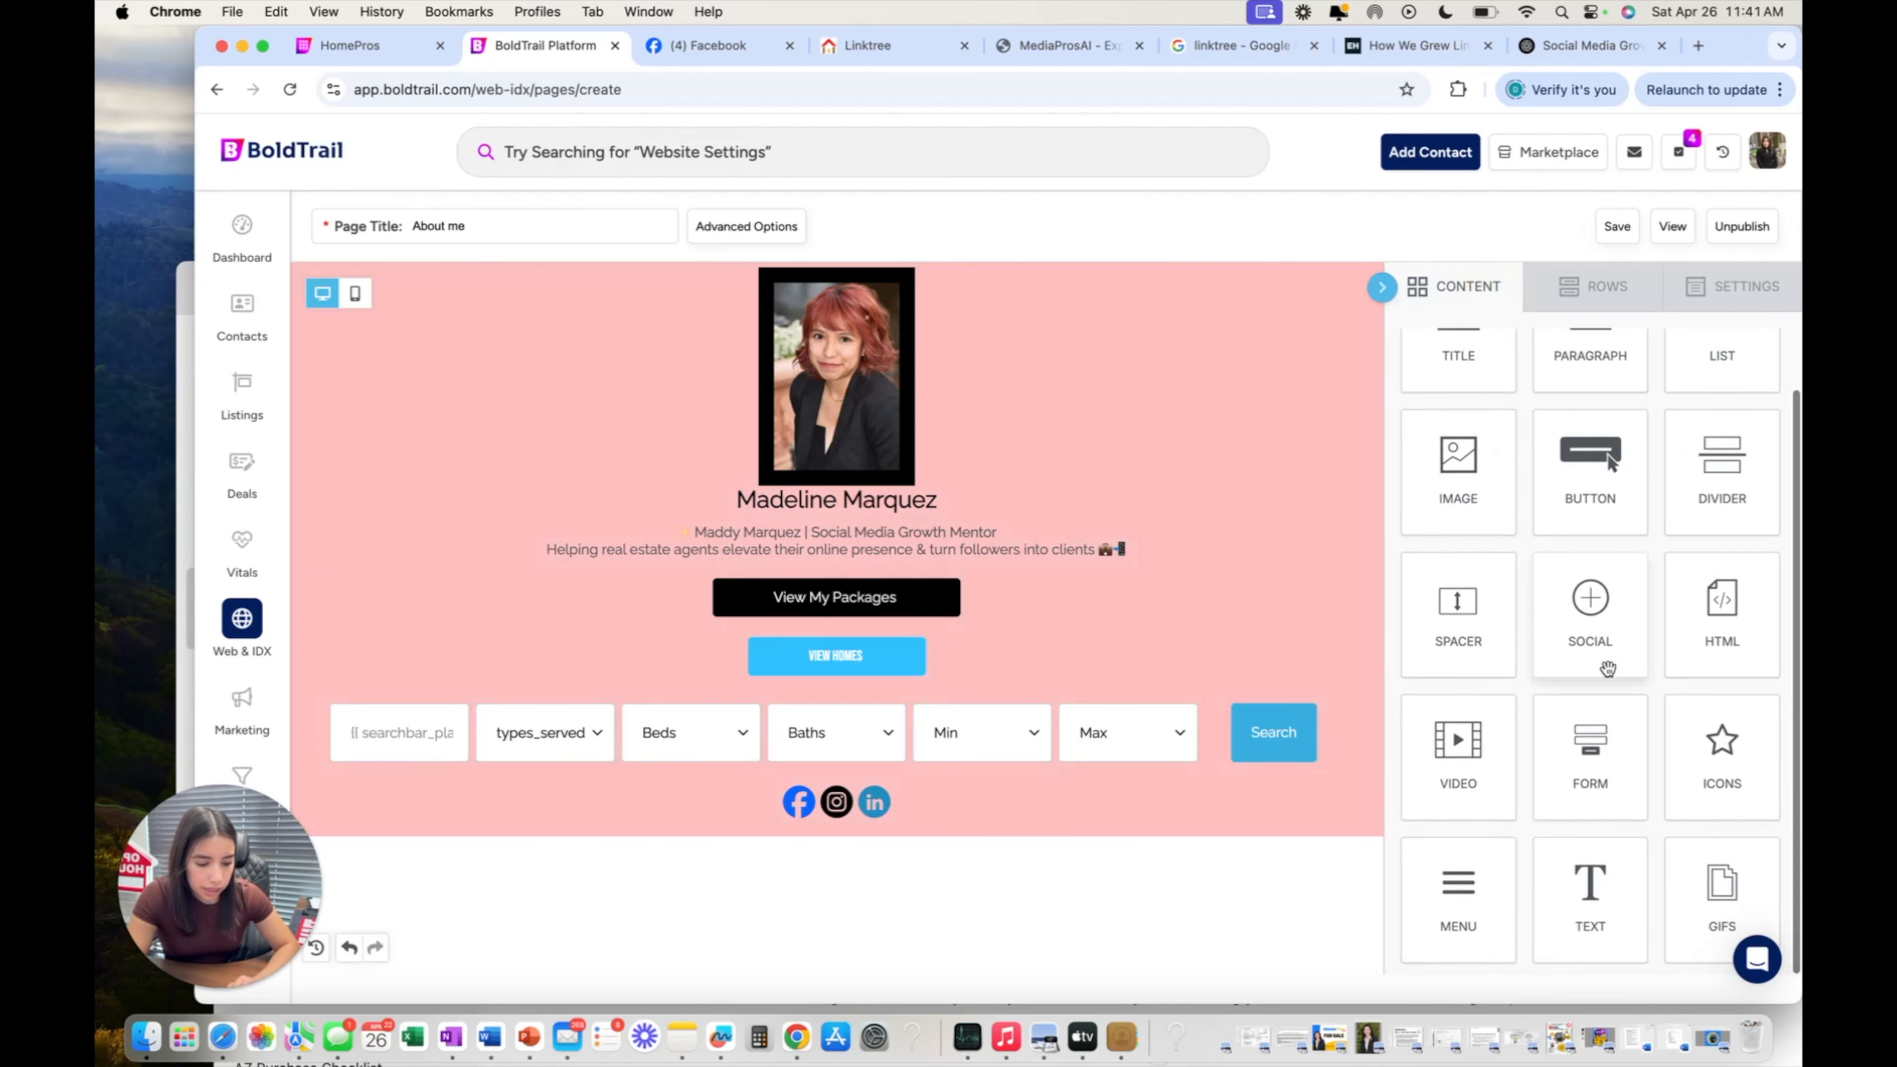
pyautogui.scroll(-1, 1608, 669)
pyautogui.scroll(2, 1622, 750)
pyautogui.scroll(1, 1375, 647)
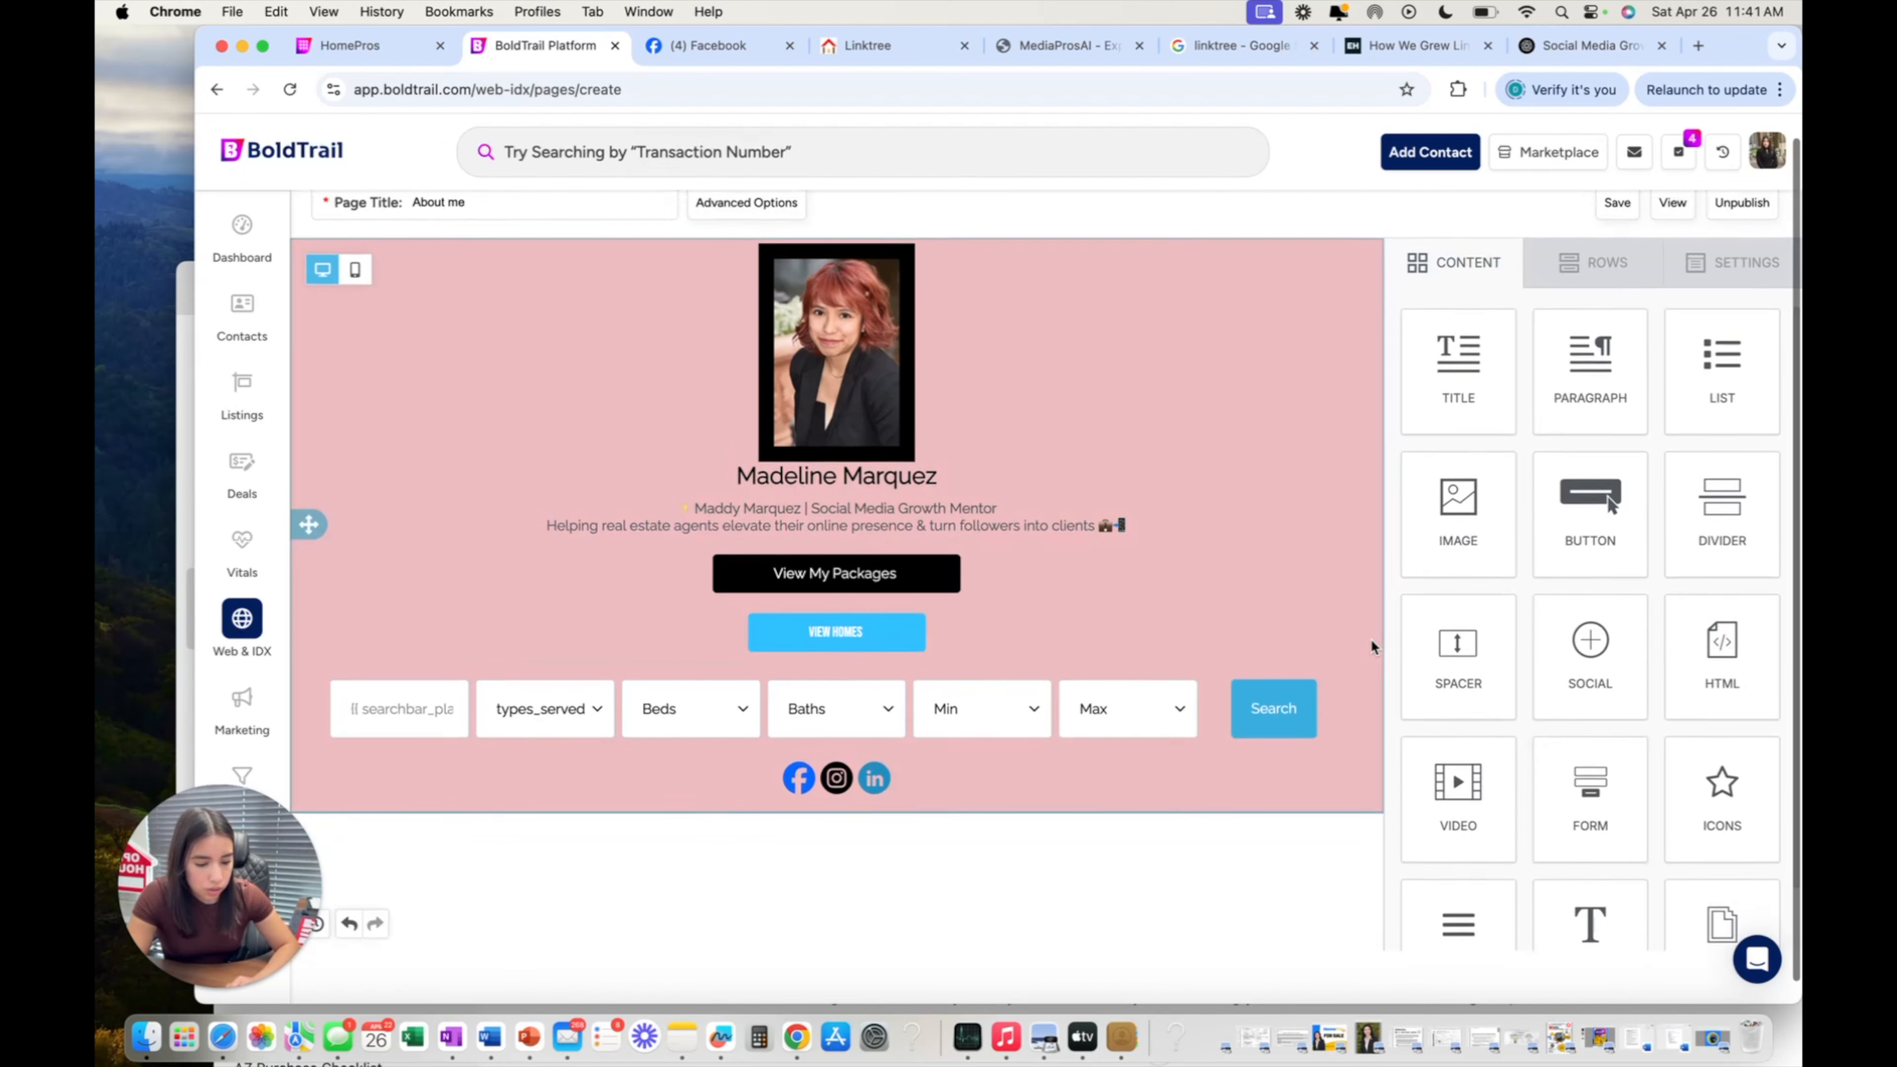
pyautogui.scroll(1, 1372, 641)
pyautogui.scroll(-2, 1490, 525)
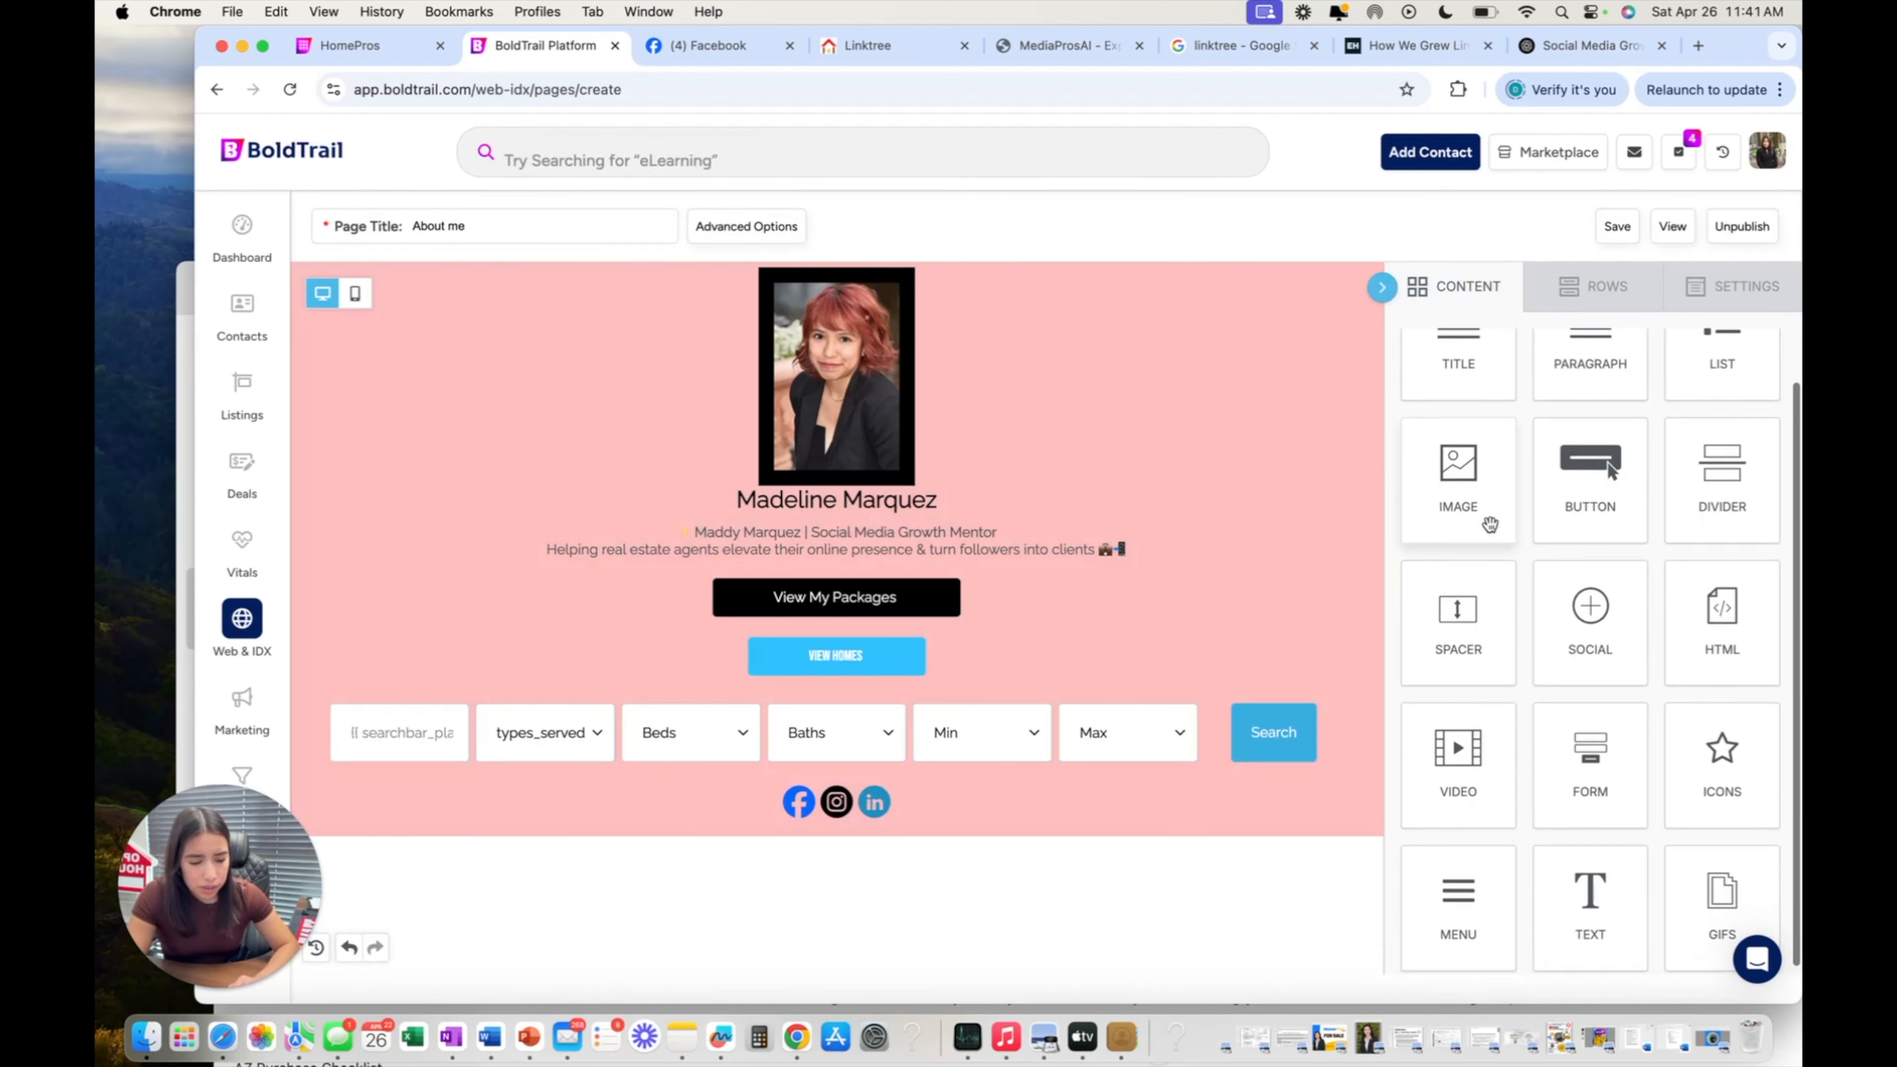
pyautogui.moveTo(1502, 789); pyautogui.dragTo(984, 684)
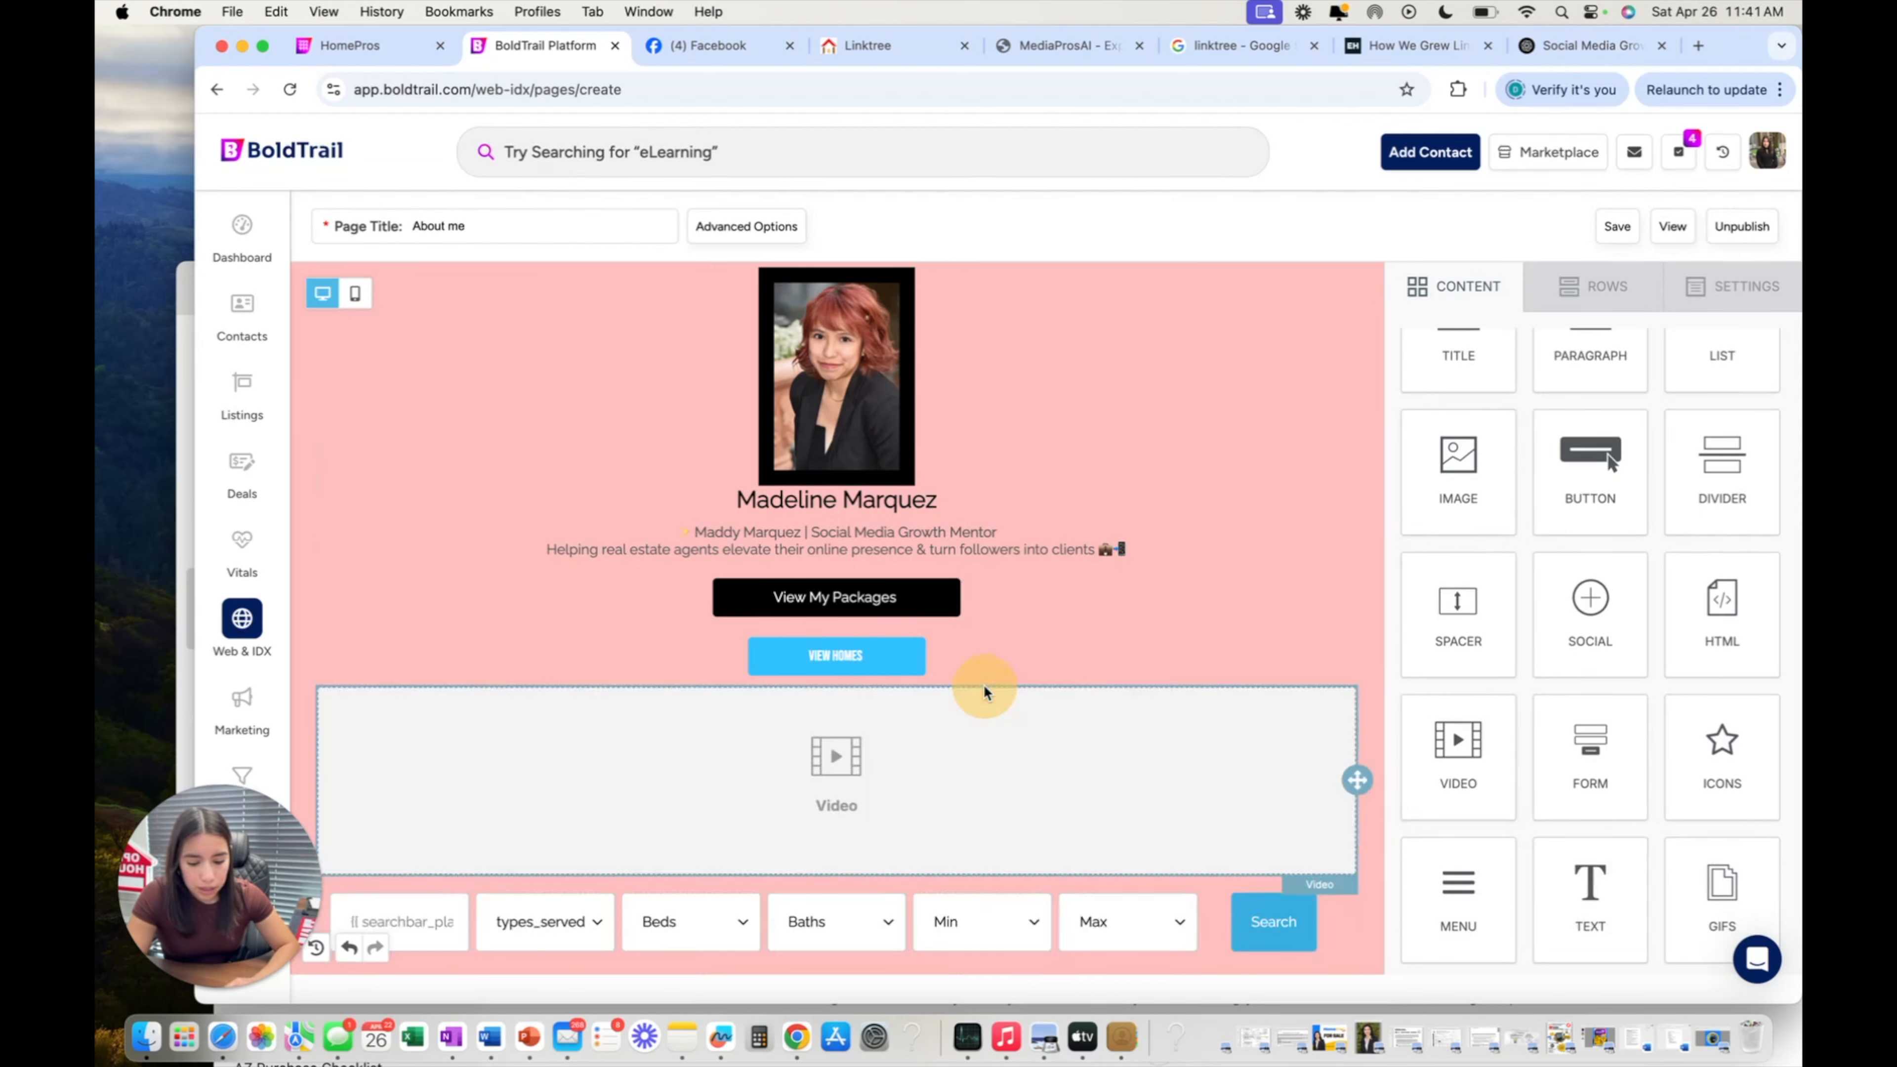
pyautogui.scroll(-1, 1071, 788)
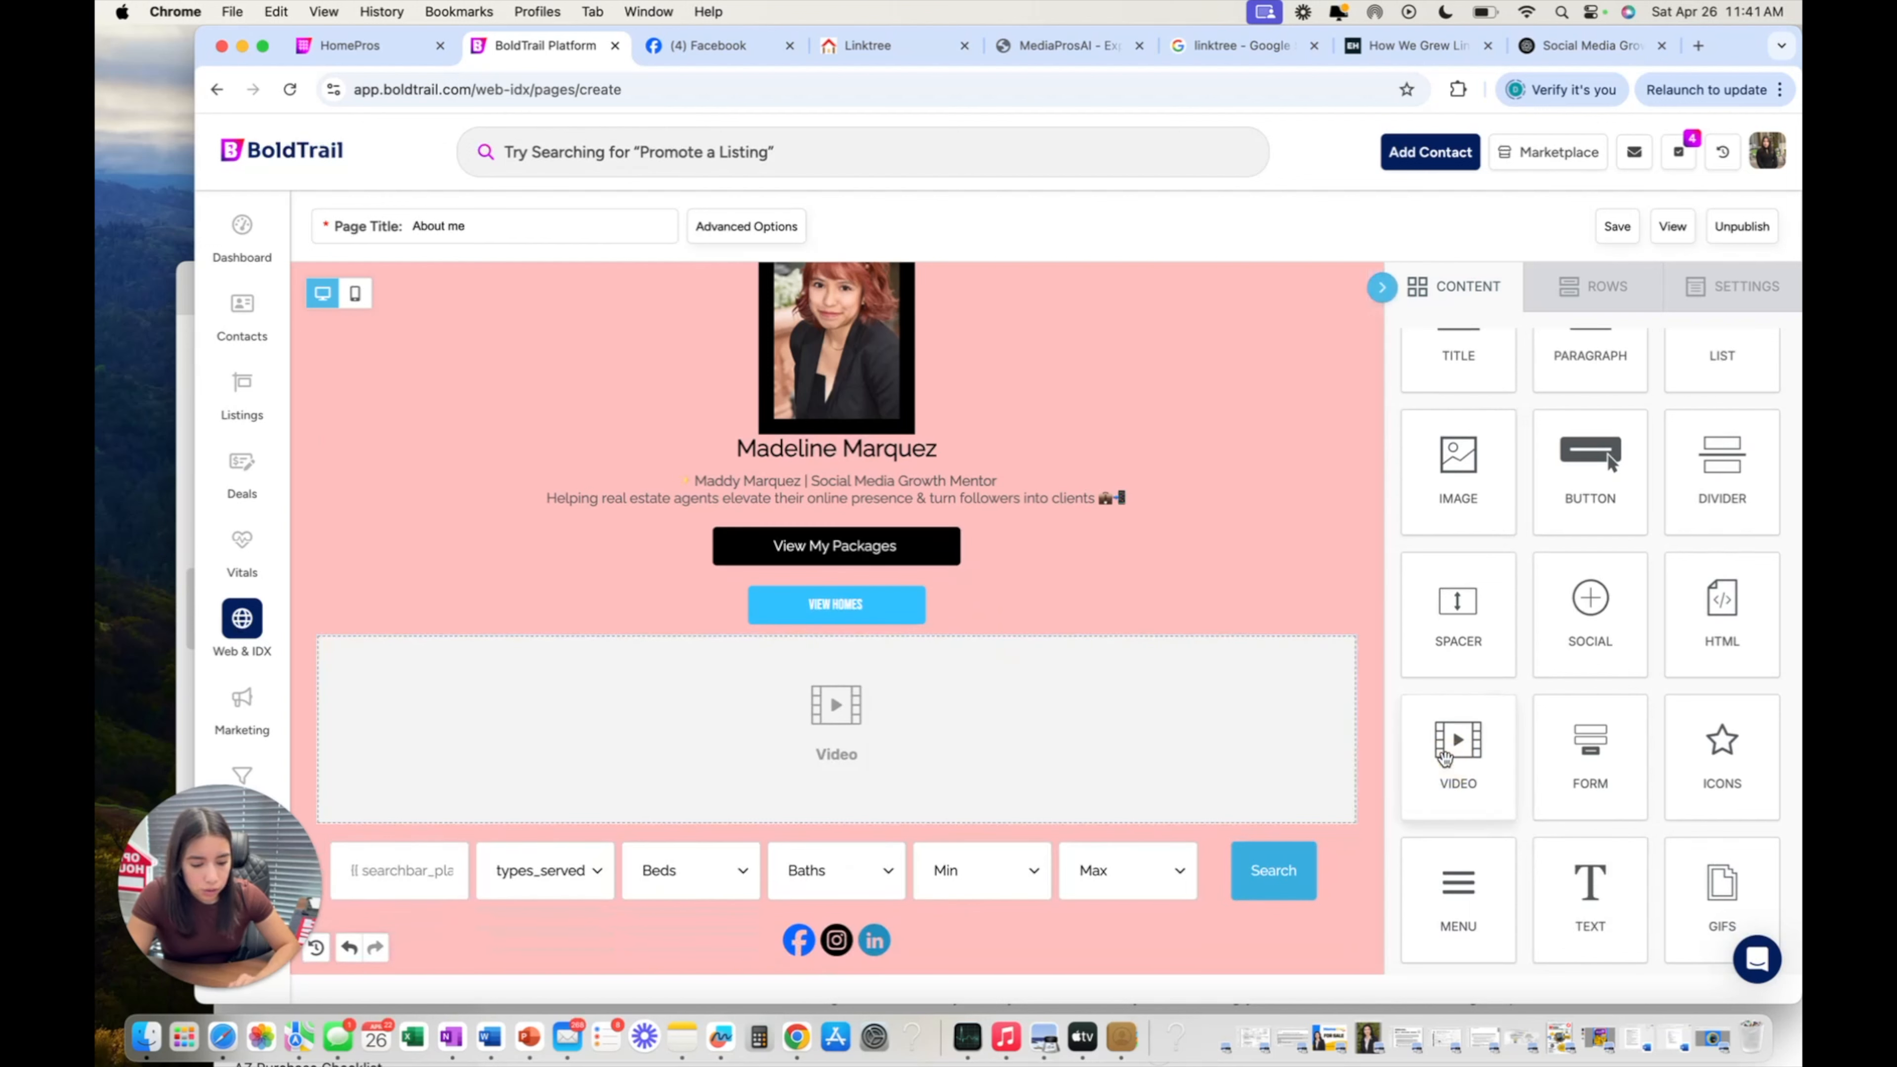
pyautogui.click(1165, 706)
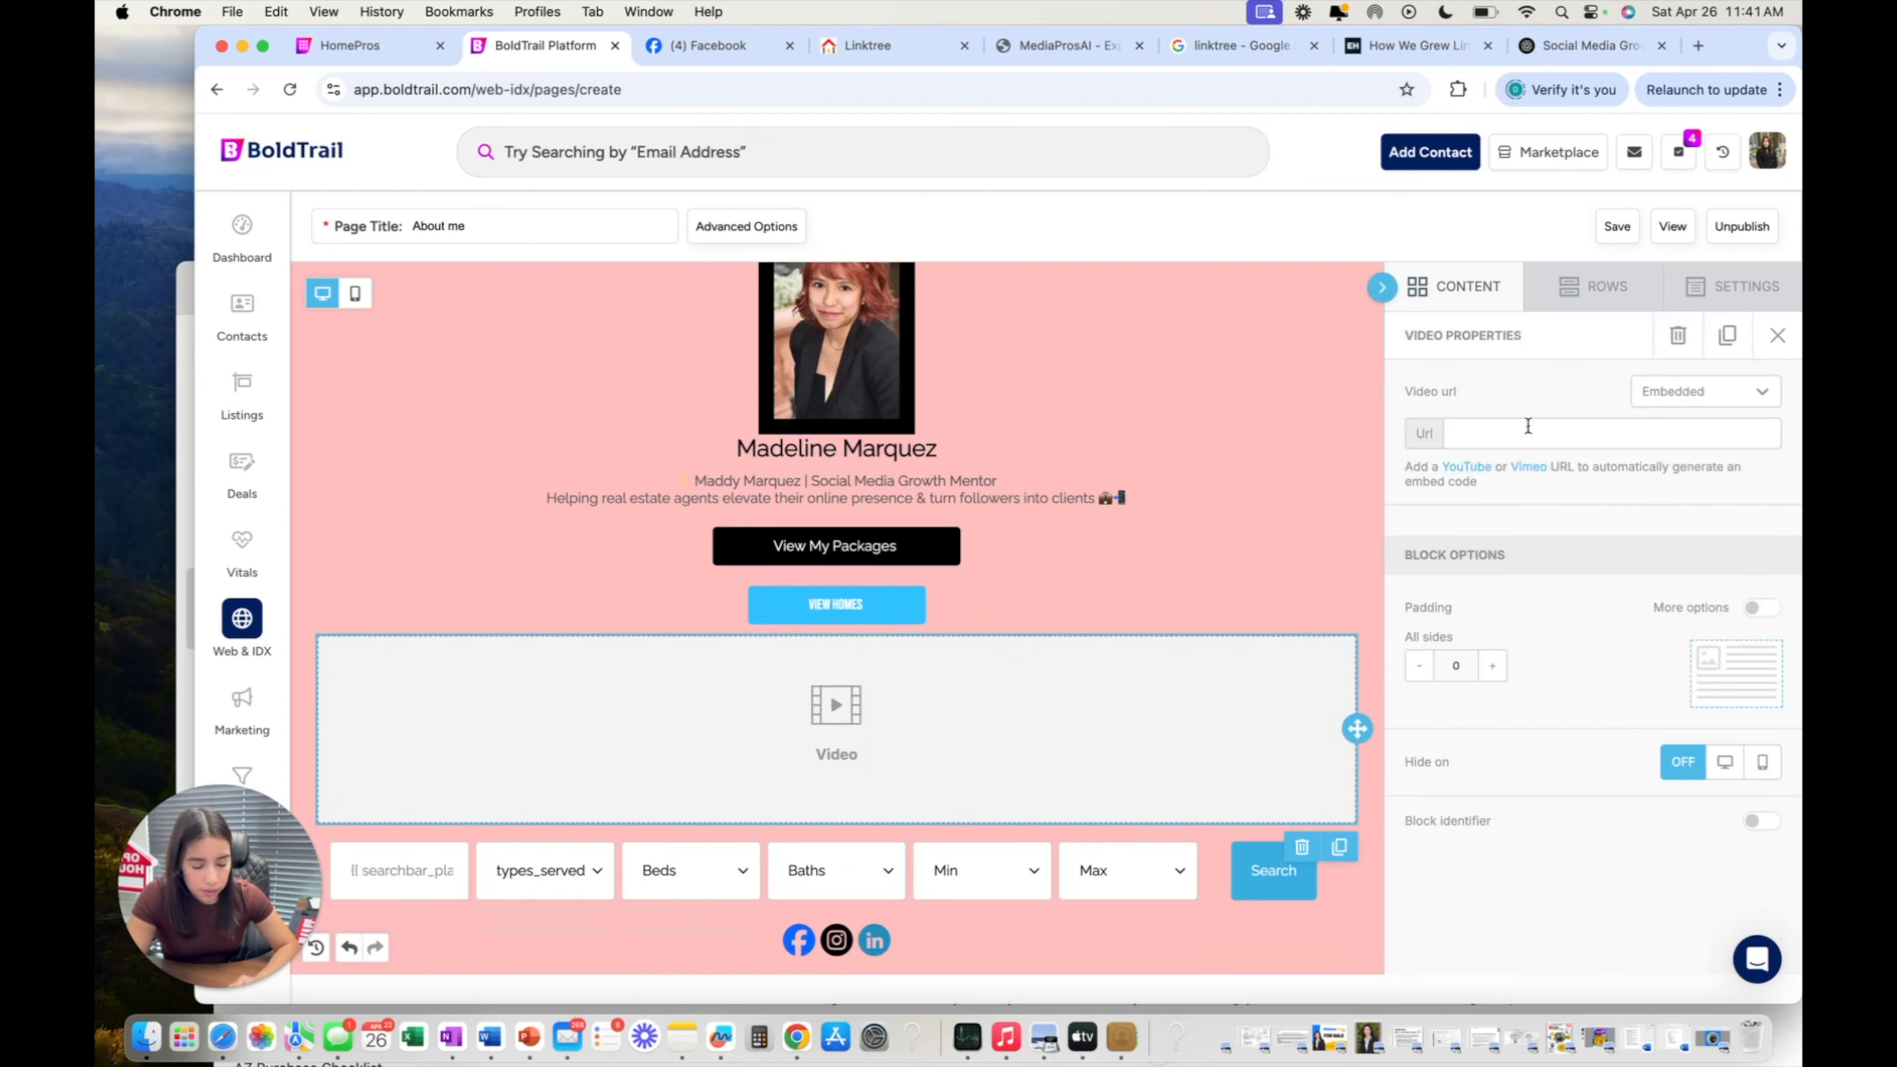
pyautogui.click(1528, 427)
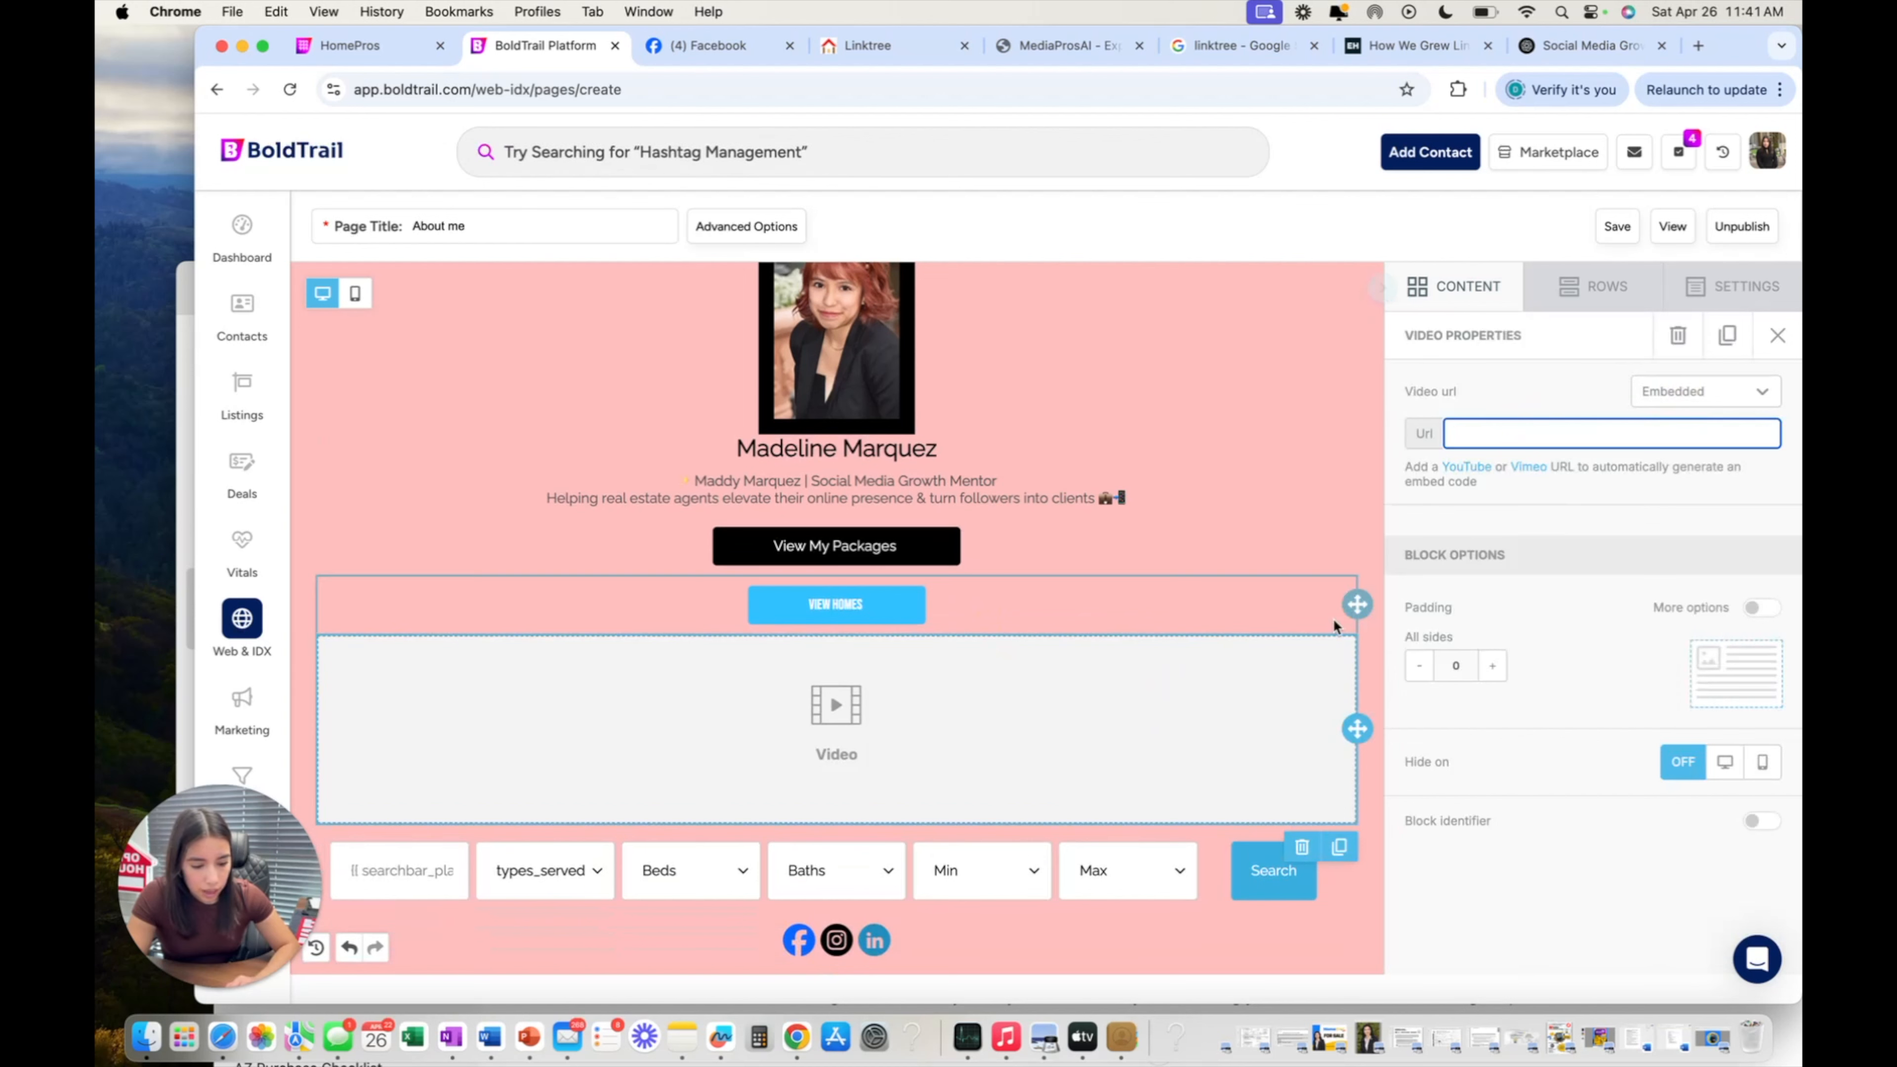
pyautogui.scroll(-1, 1316, 514)
pyautogui.scroll(1, 1316, 506)
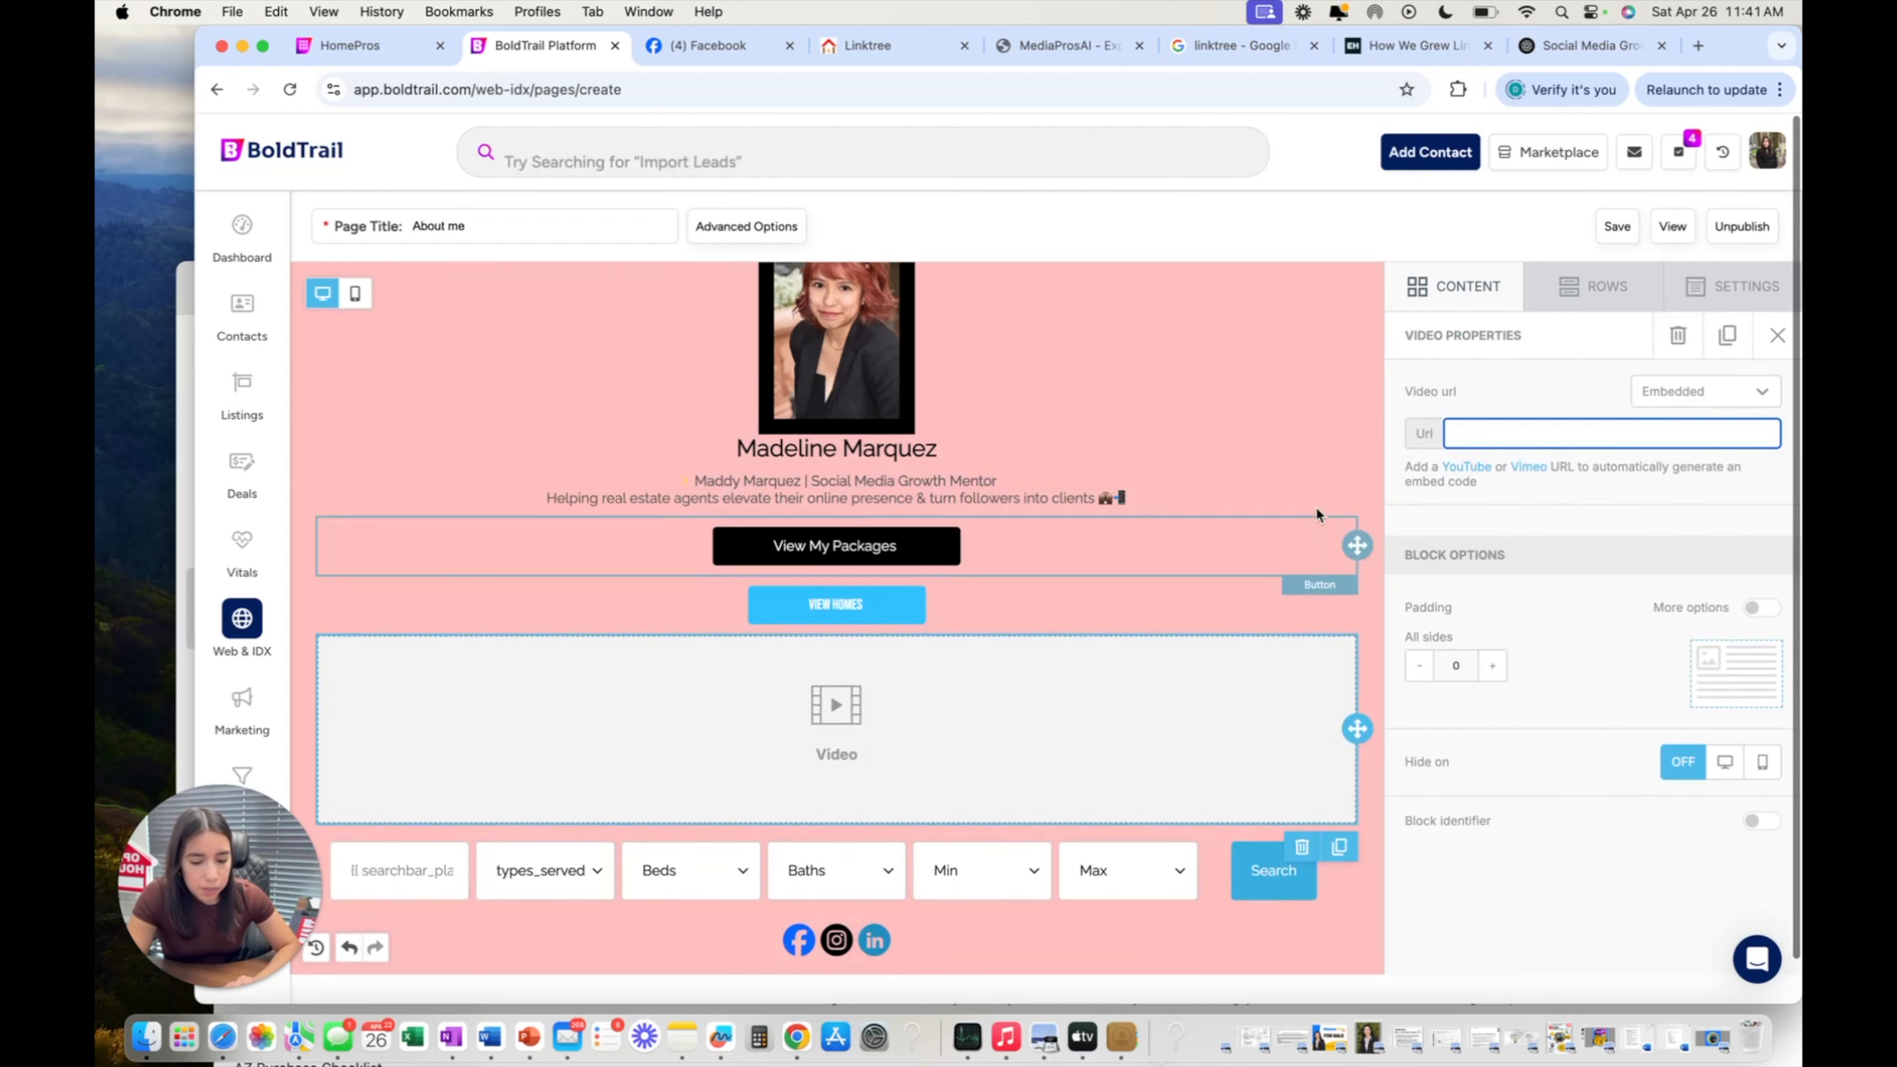
pyautogui.scroll(-1, 822, 504)
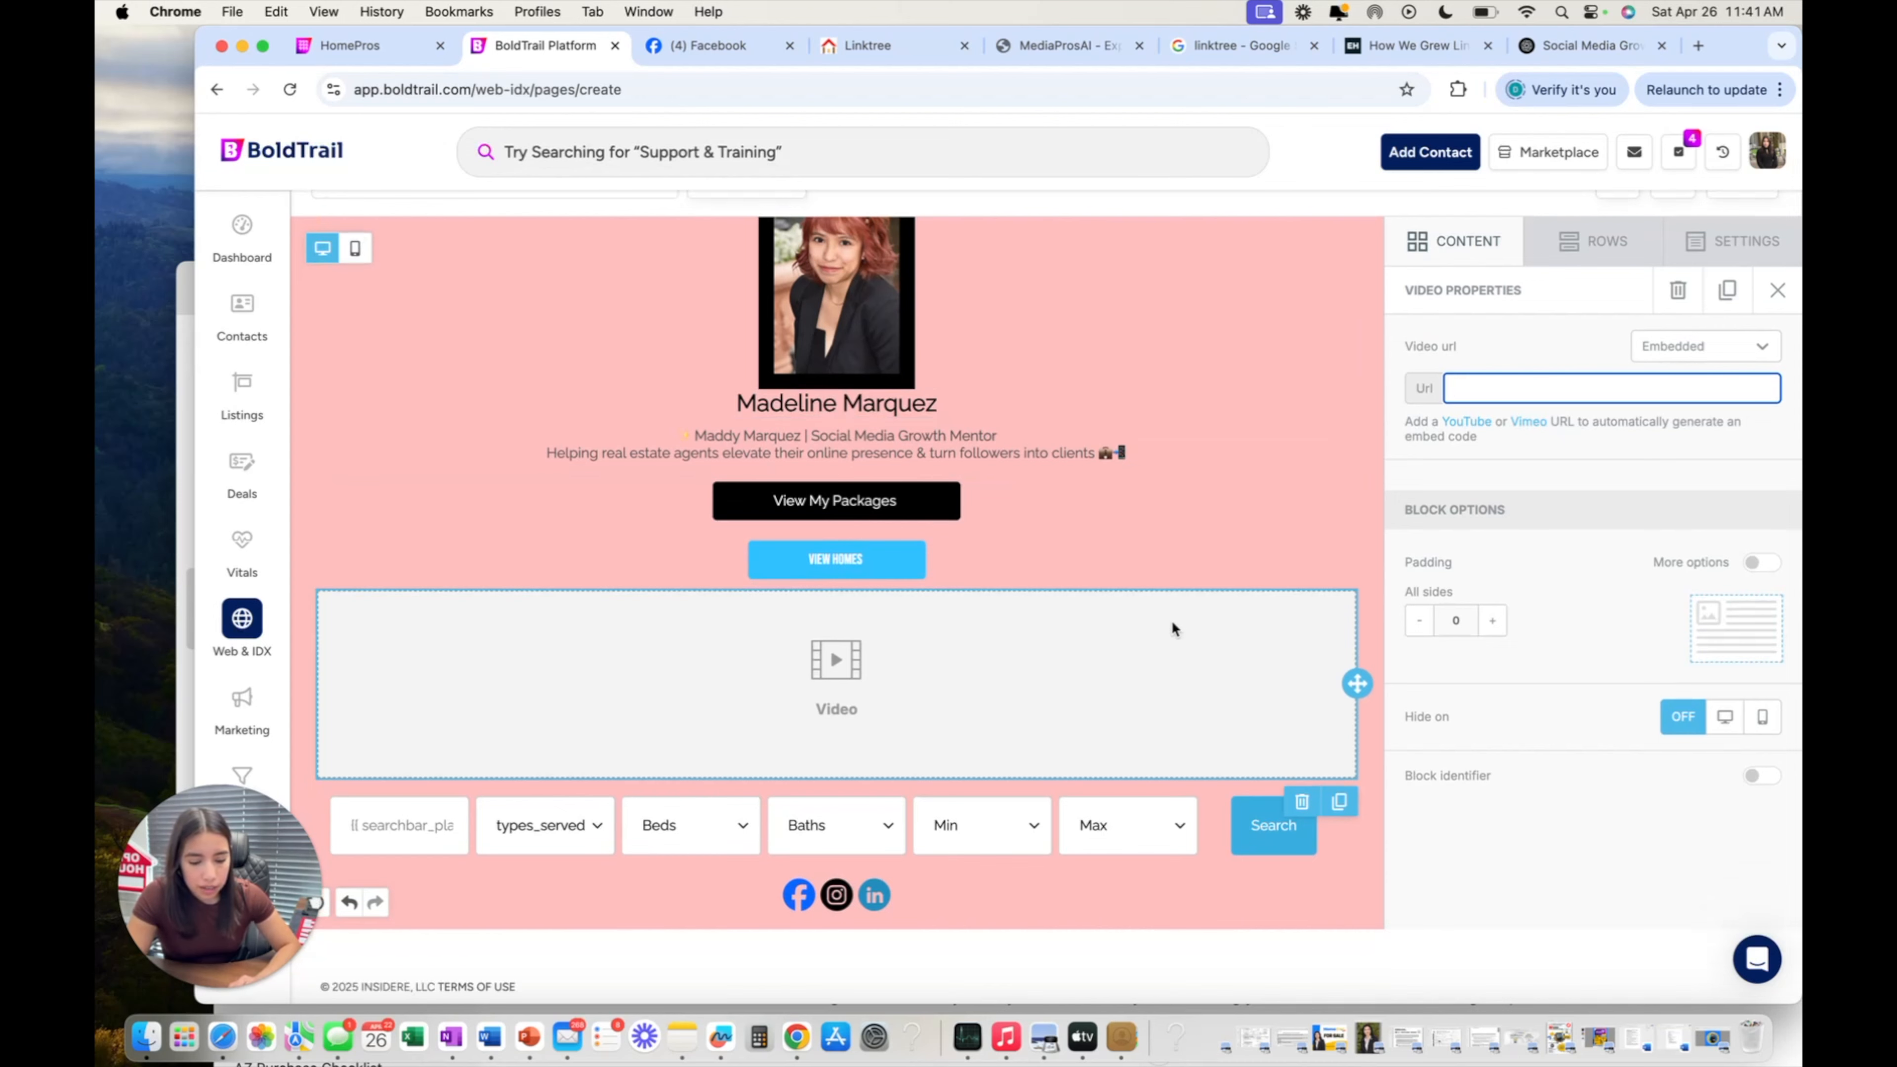
pyautogui.scroll(1, 1188, 635)
pyautogui.click(1302, 852)
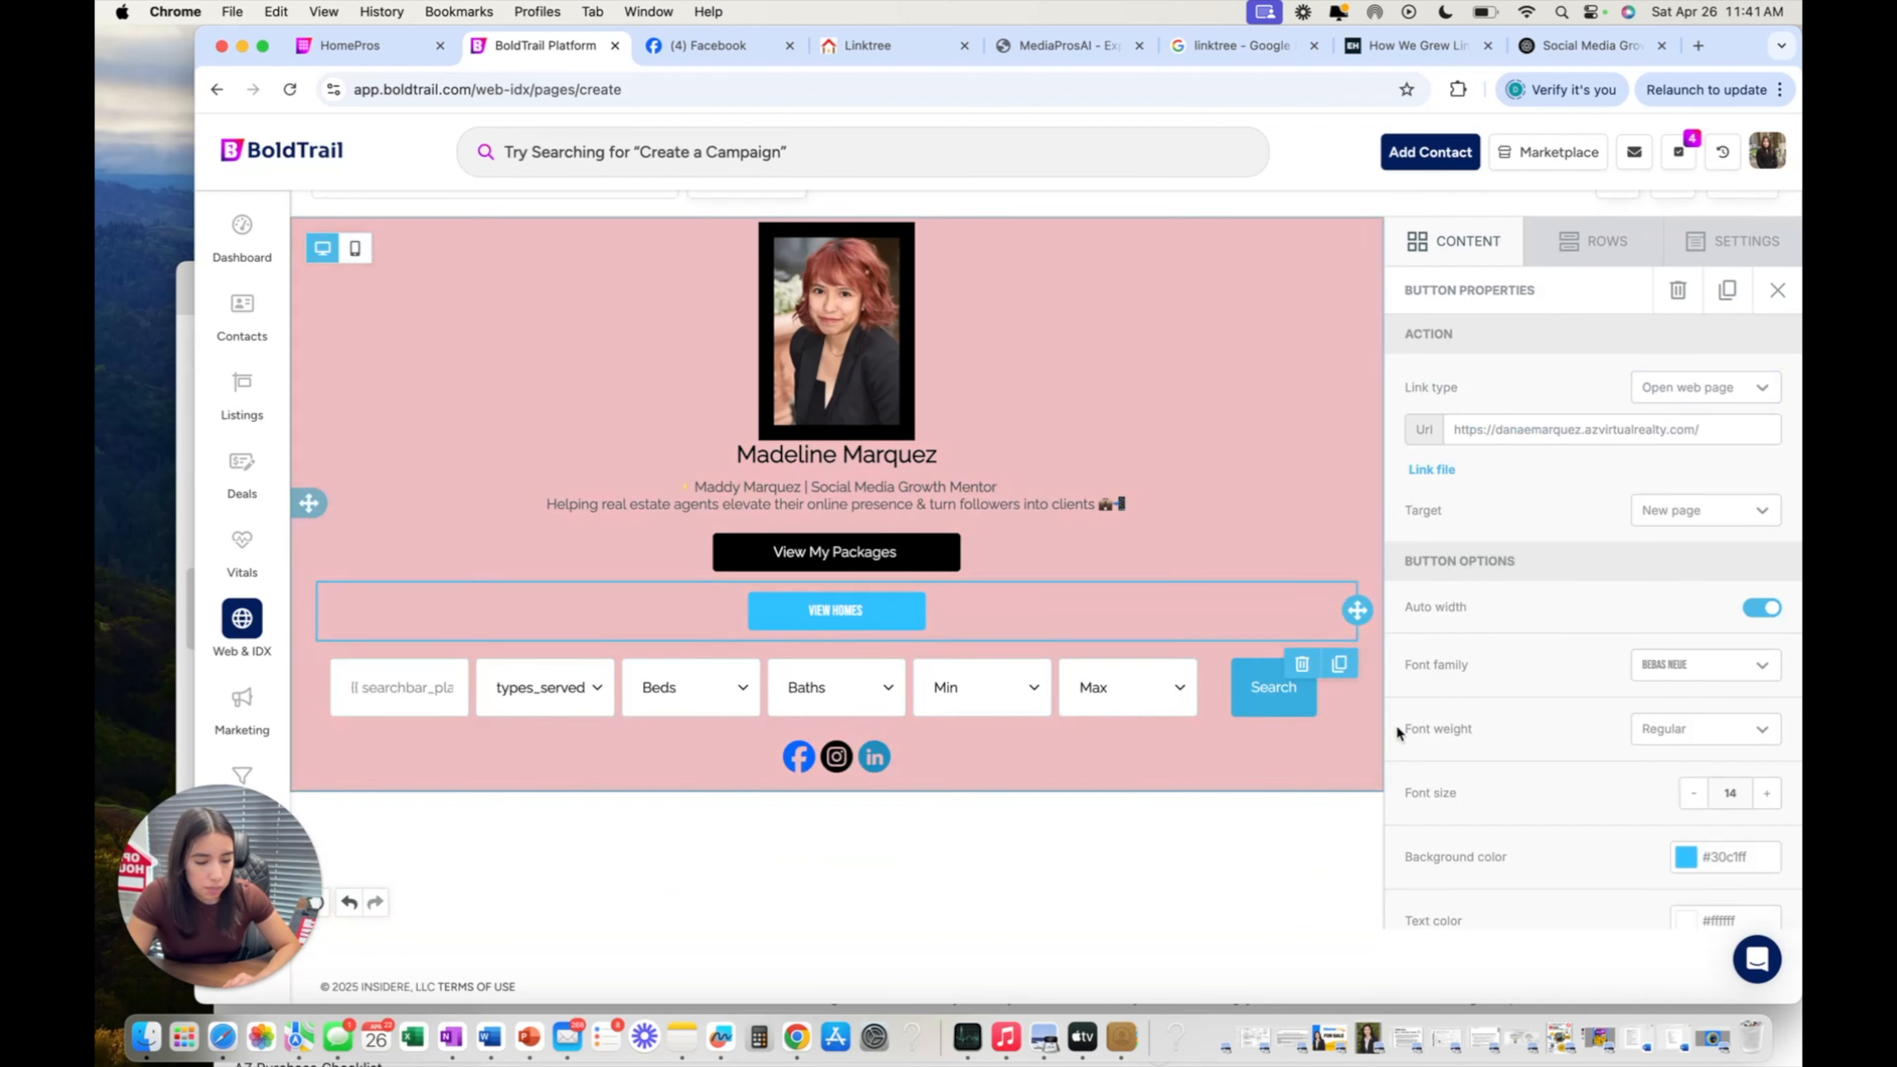
pyautogui.scroll(-3, 1397, 734)
pyautogui.click(1464, 241)
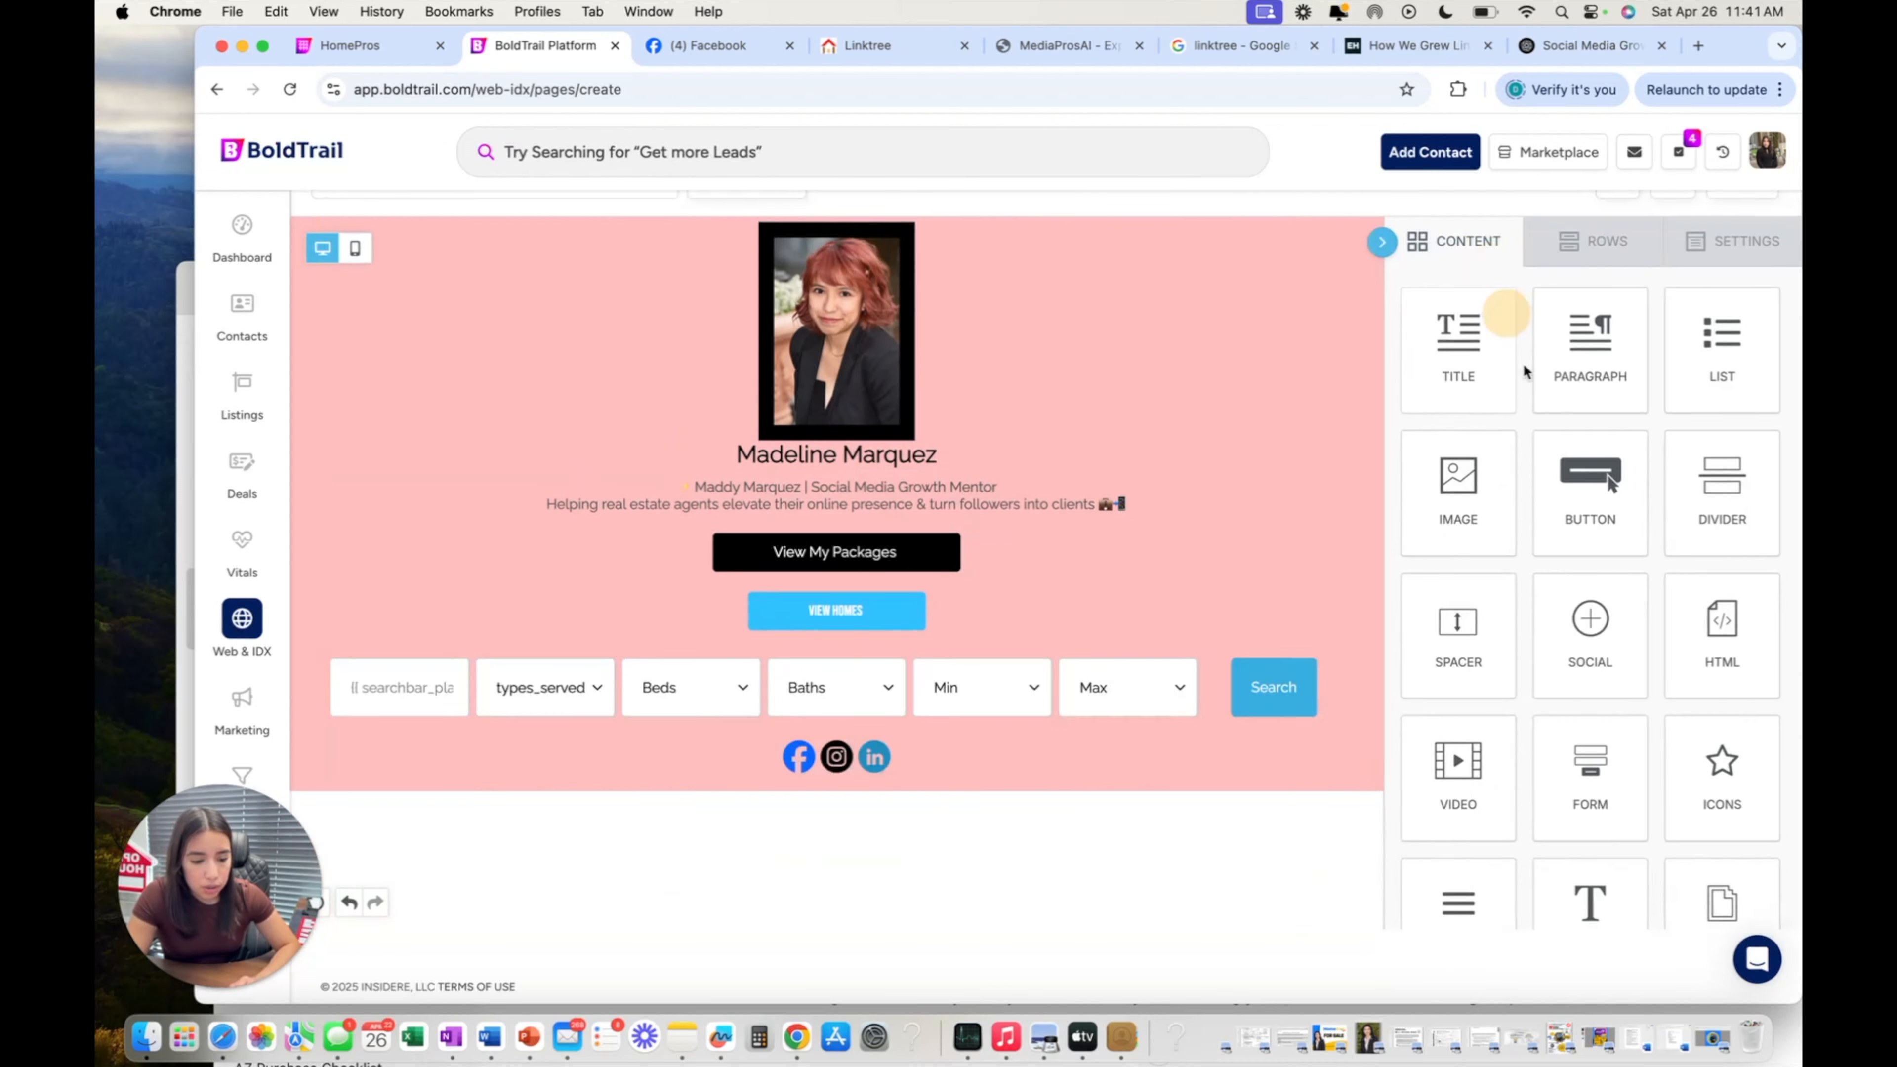
# Drag a Divider block onto the canvas between the View My Packages and View Homes buttons.
pyautogui.scroll(1, 1524, 363)
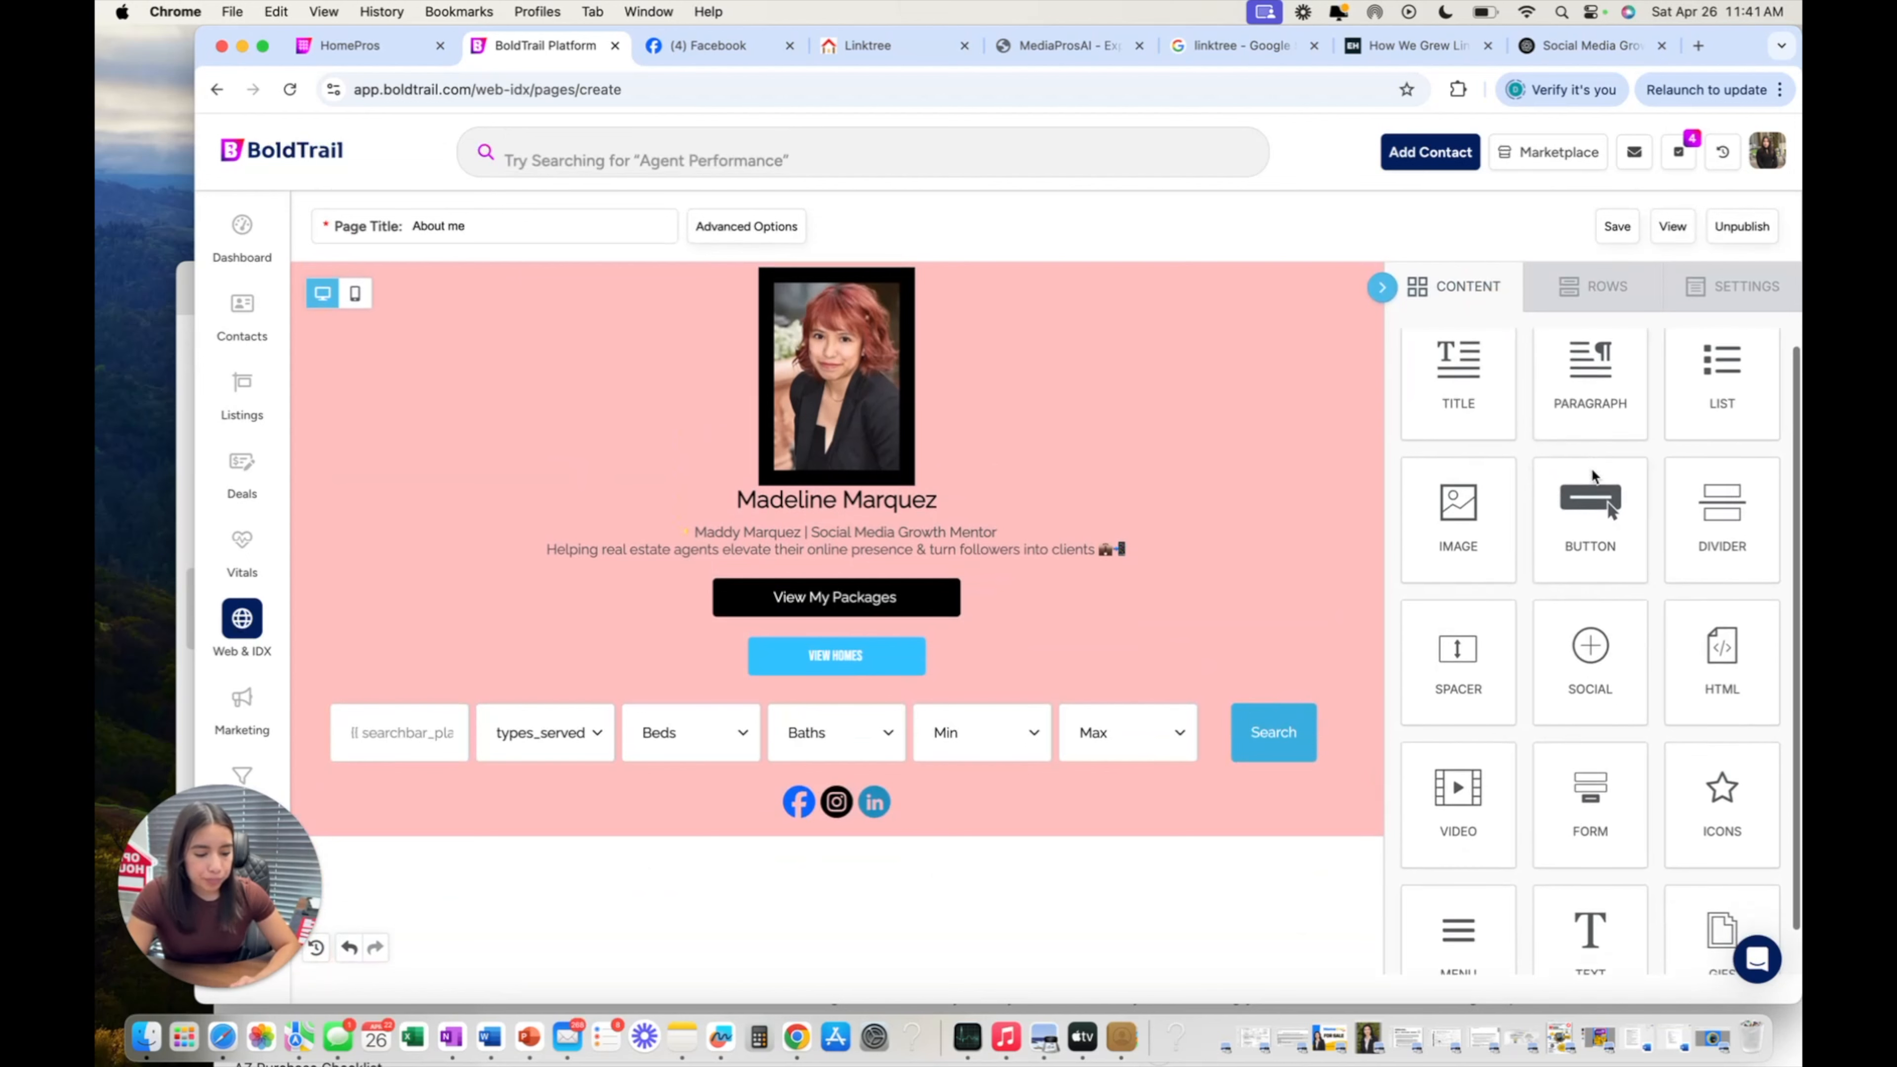
pyautogui.scroll(-1, 1592, 467)
pyautogui.moveTo(1592, 467); pyautogui.dragTo(1531, 572)
pyautogui.scroll(-1, 1531, 573)
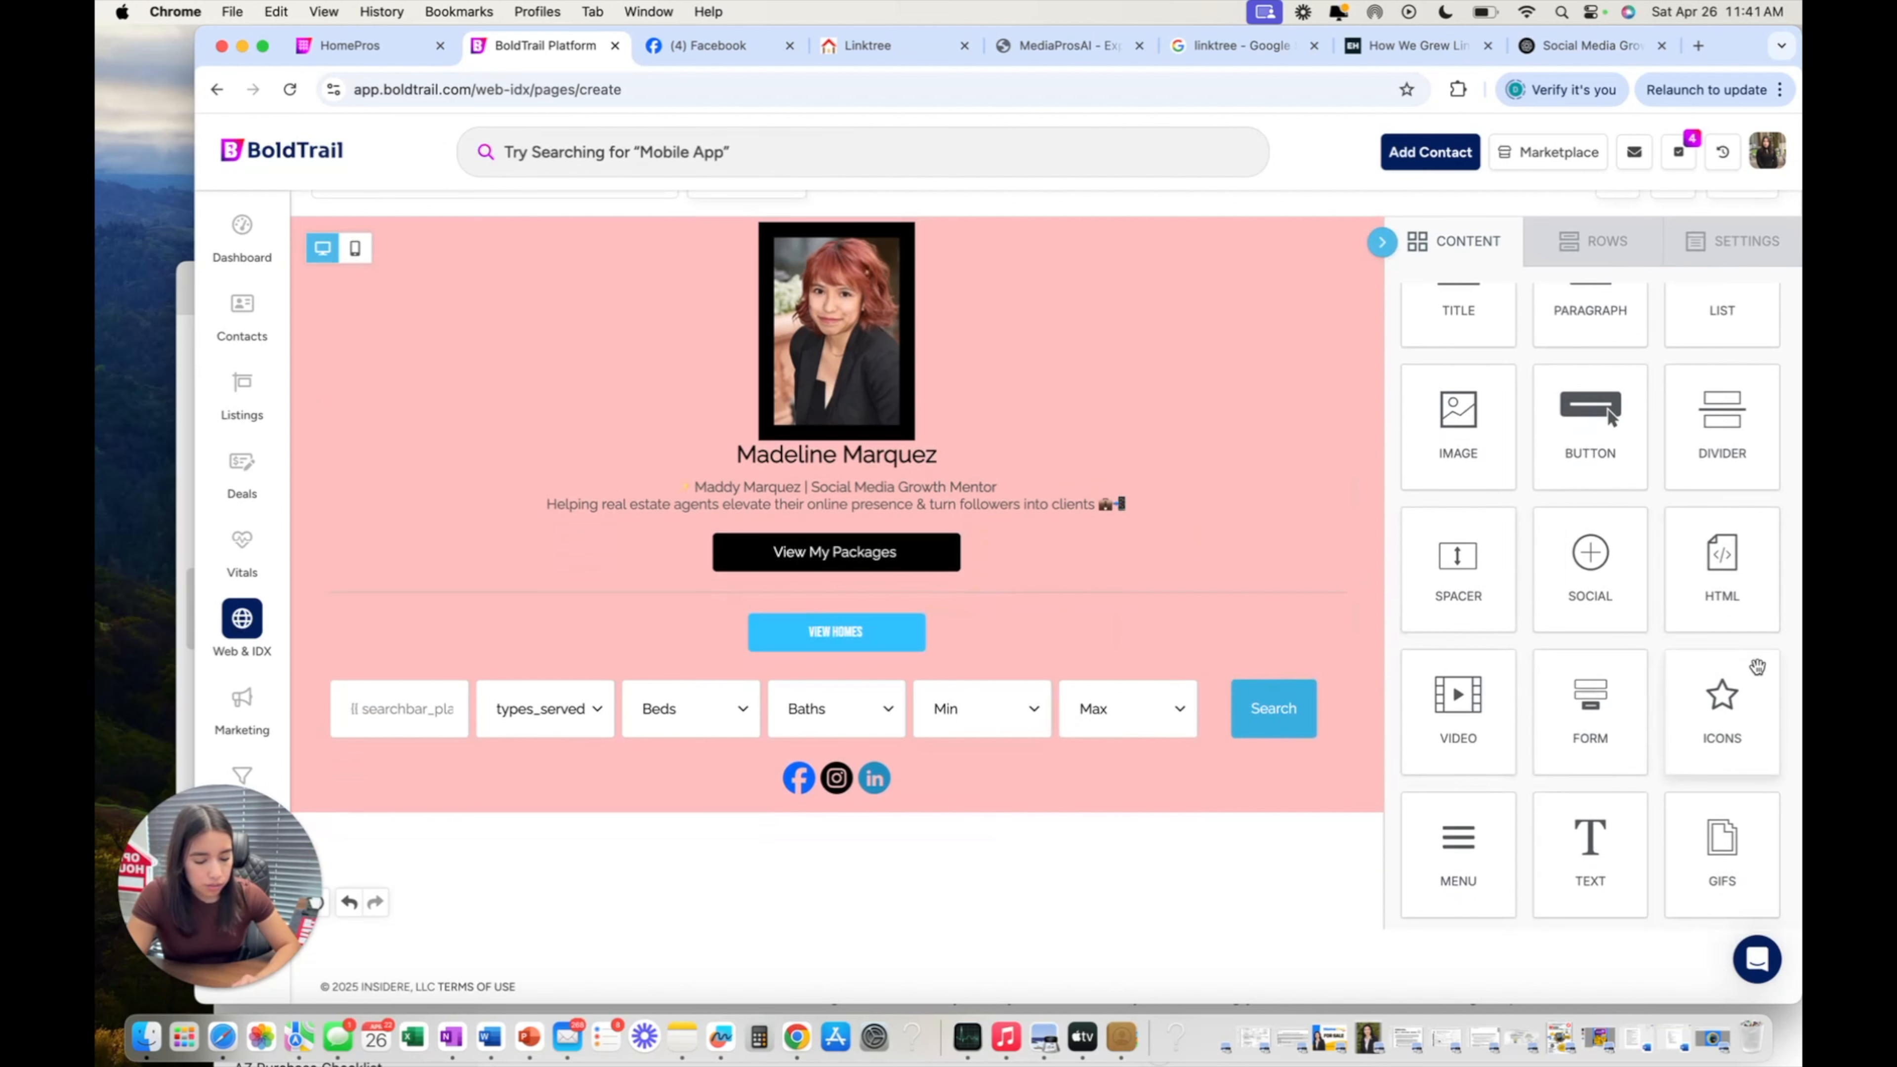
pyautogui.moveTo(1757, 666); pyautogui.dragTo(1268, 703)
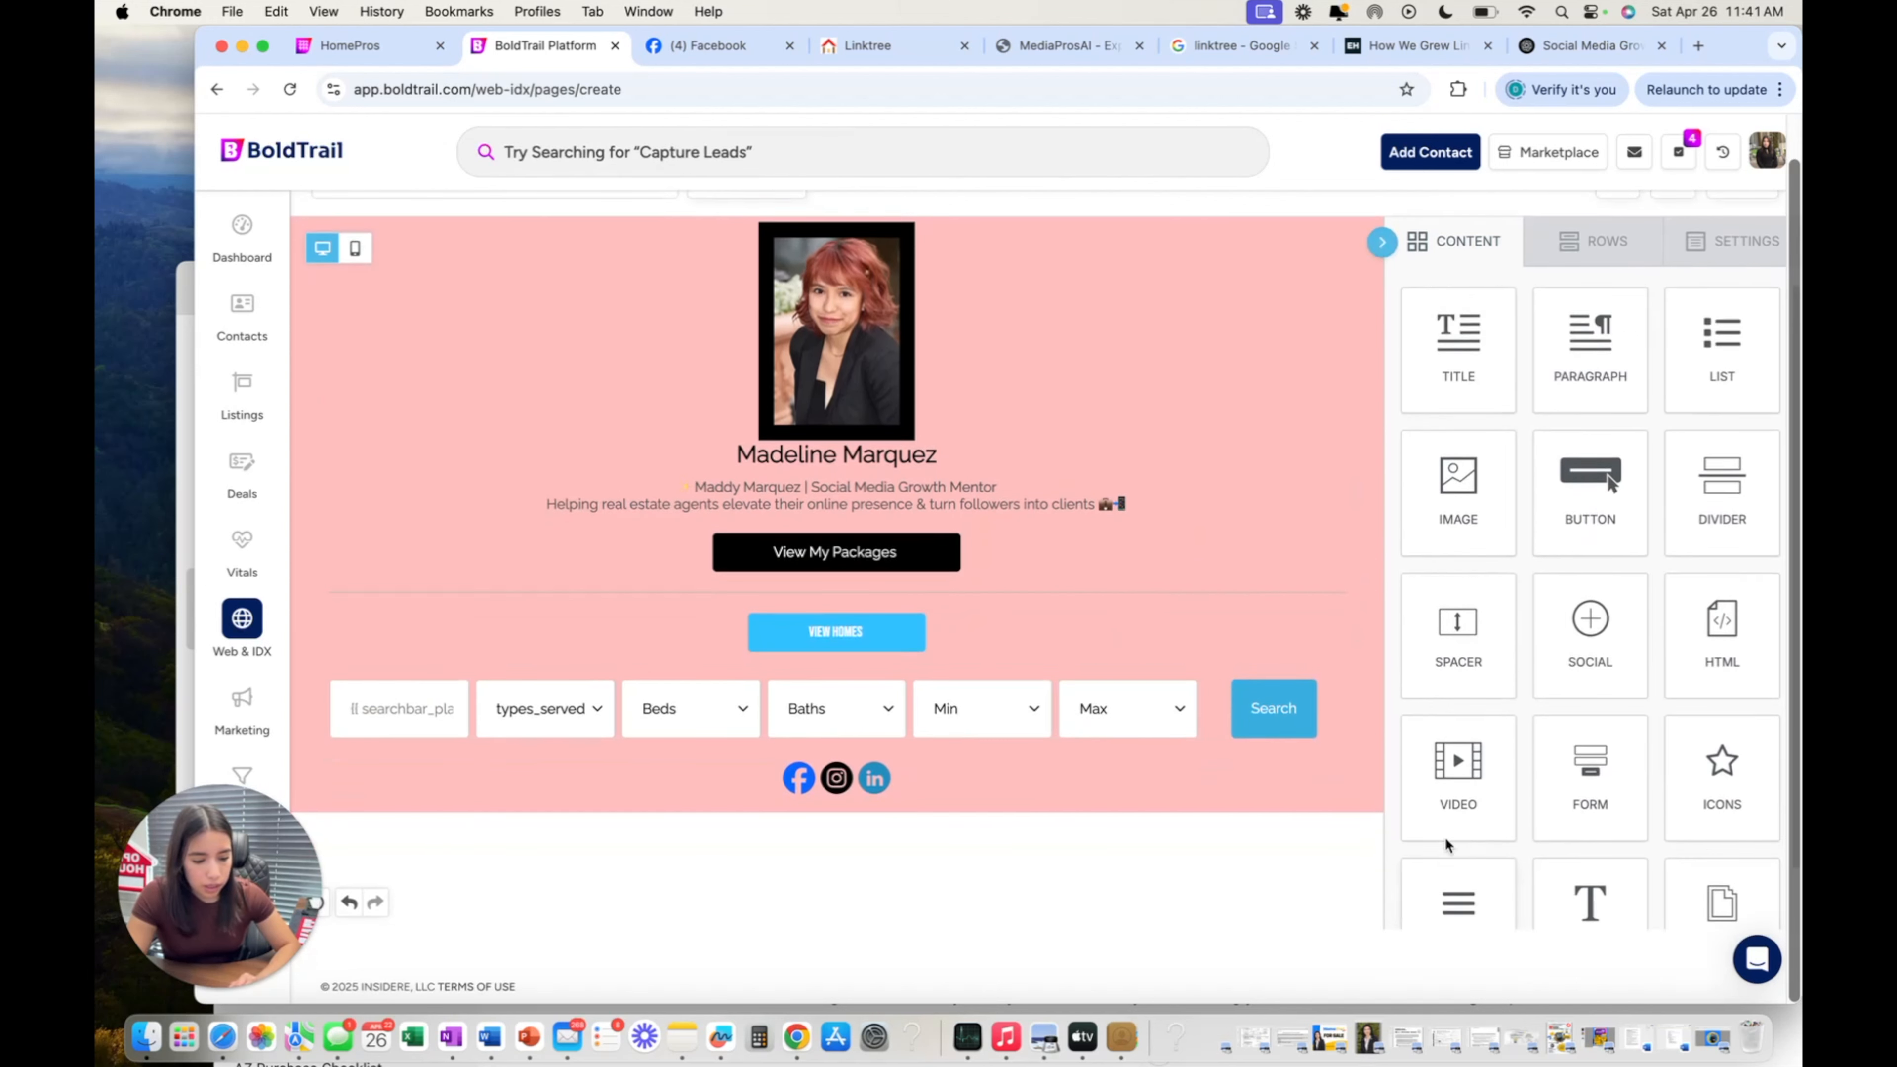
pyautogui.scroll(1, 1270, 717)
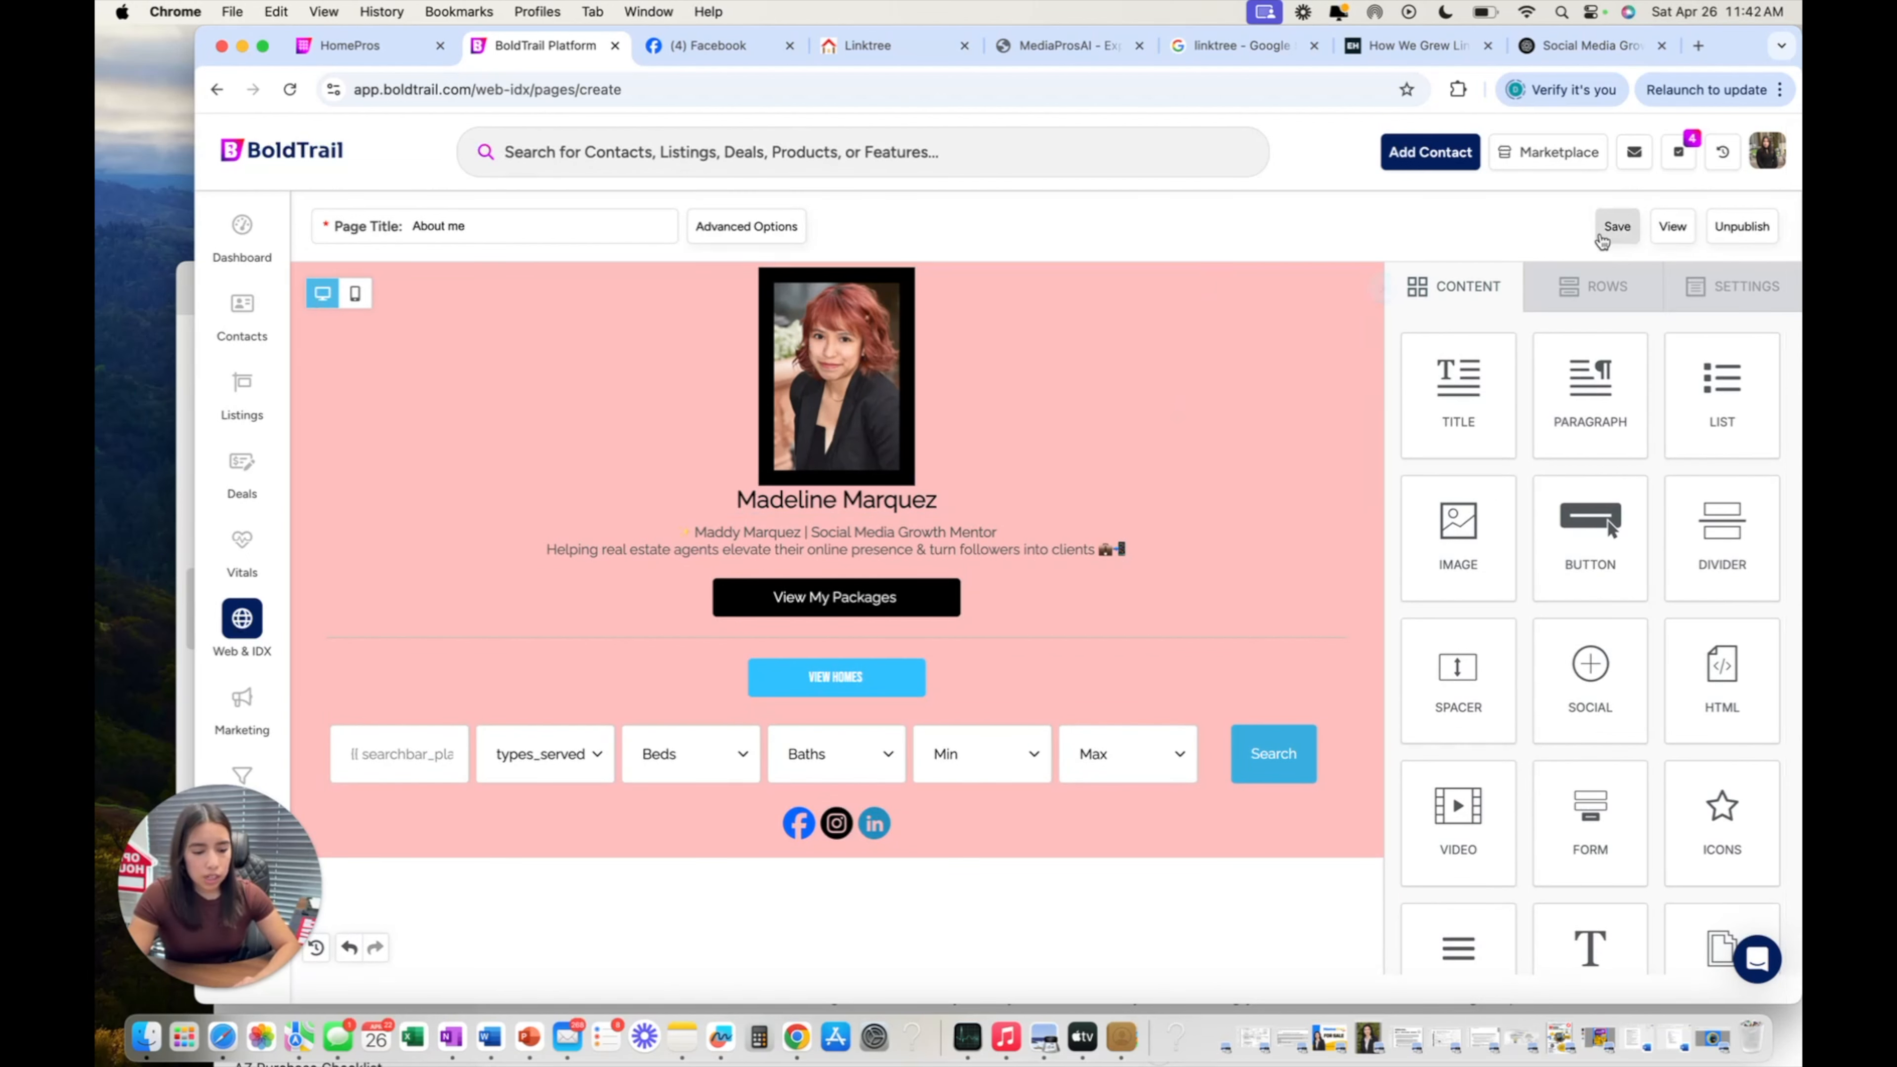
# Save and open the live About me page in a new tab, then open and close its help chat.
pyautogui.click(1673, 227)
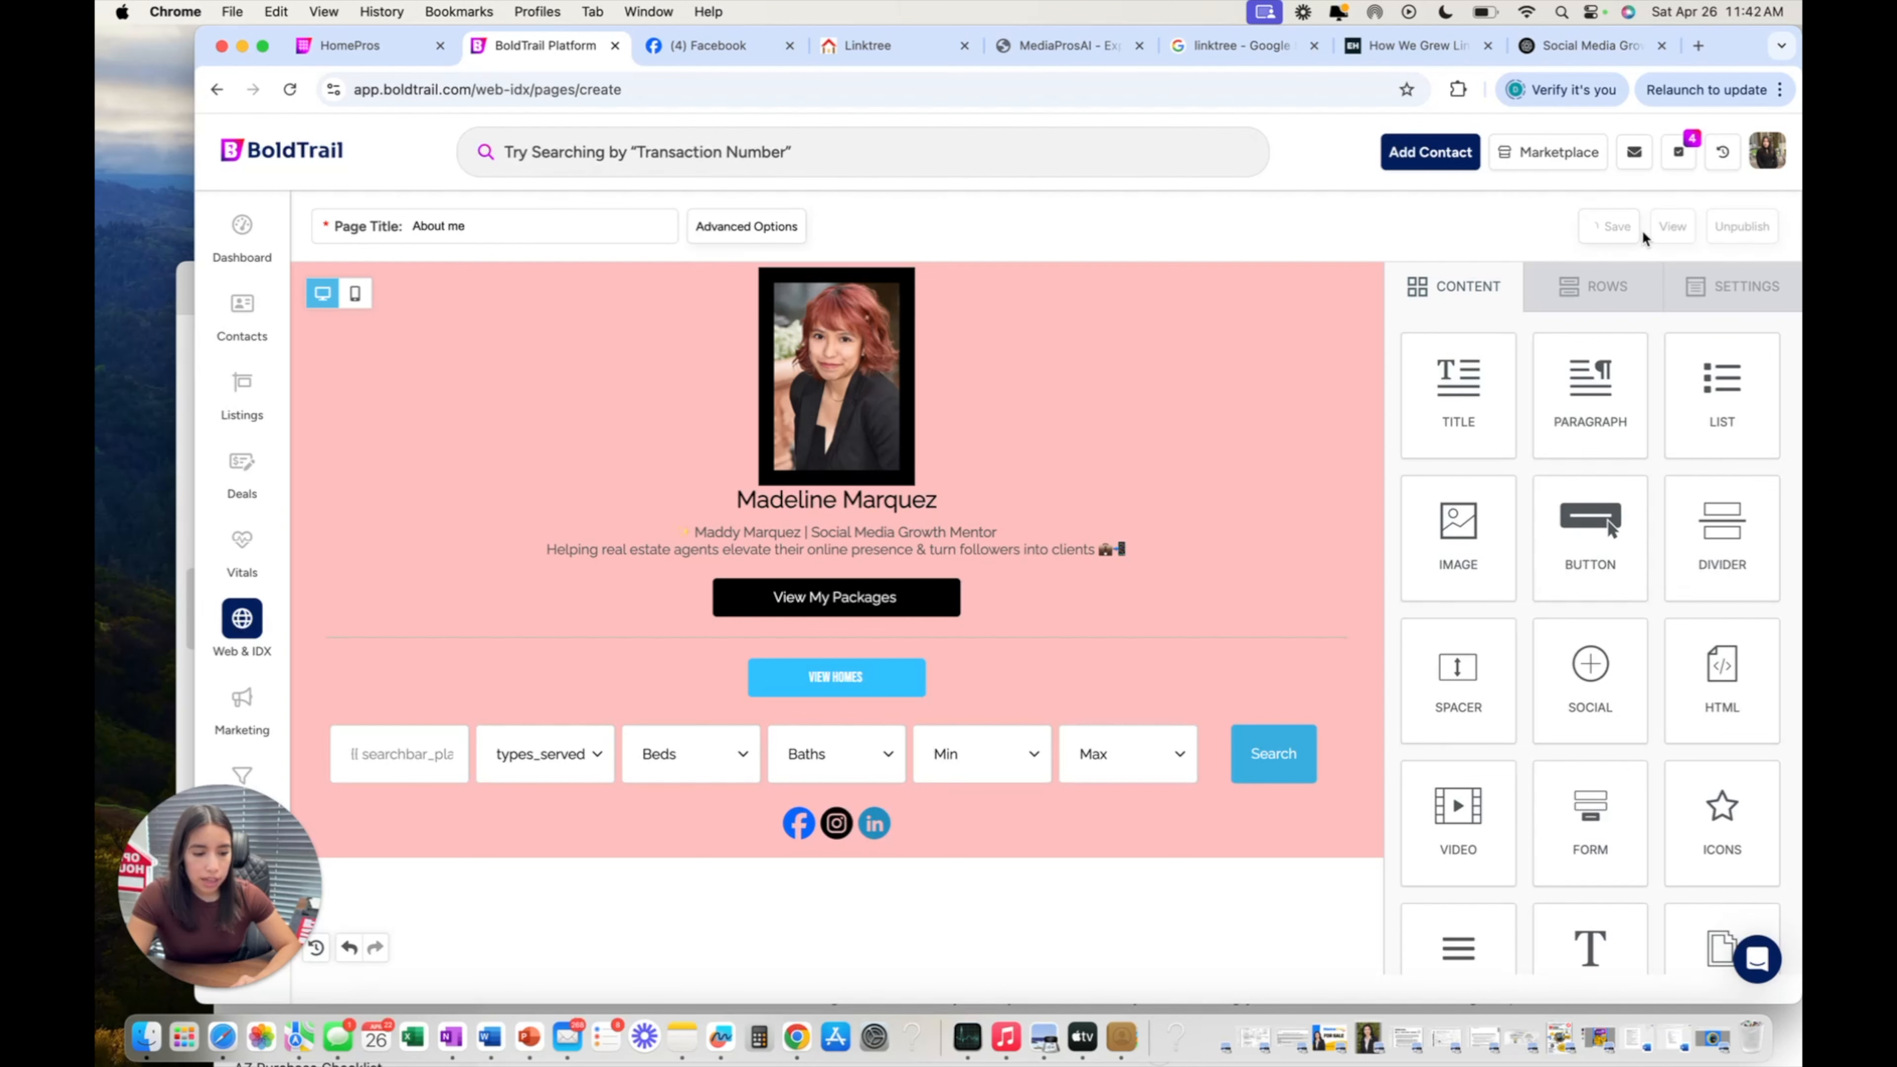
pyautogui.click(1667, 226)
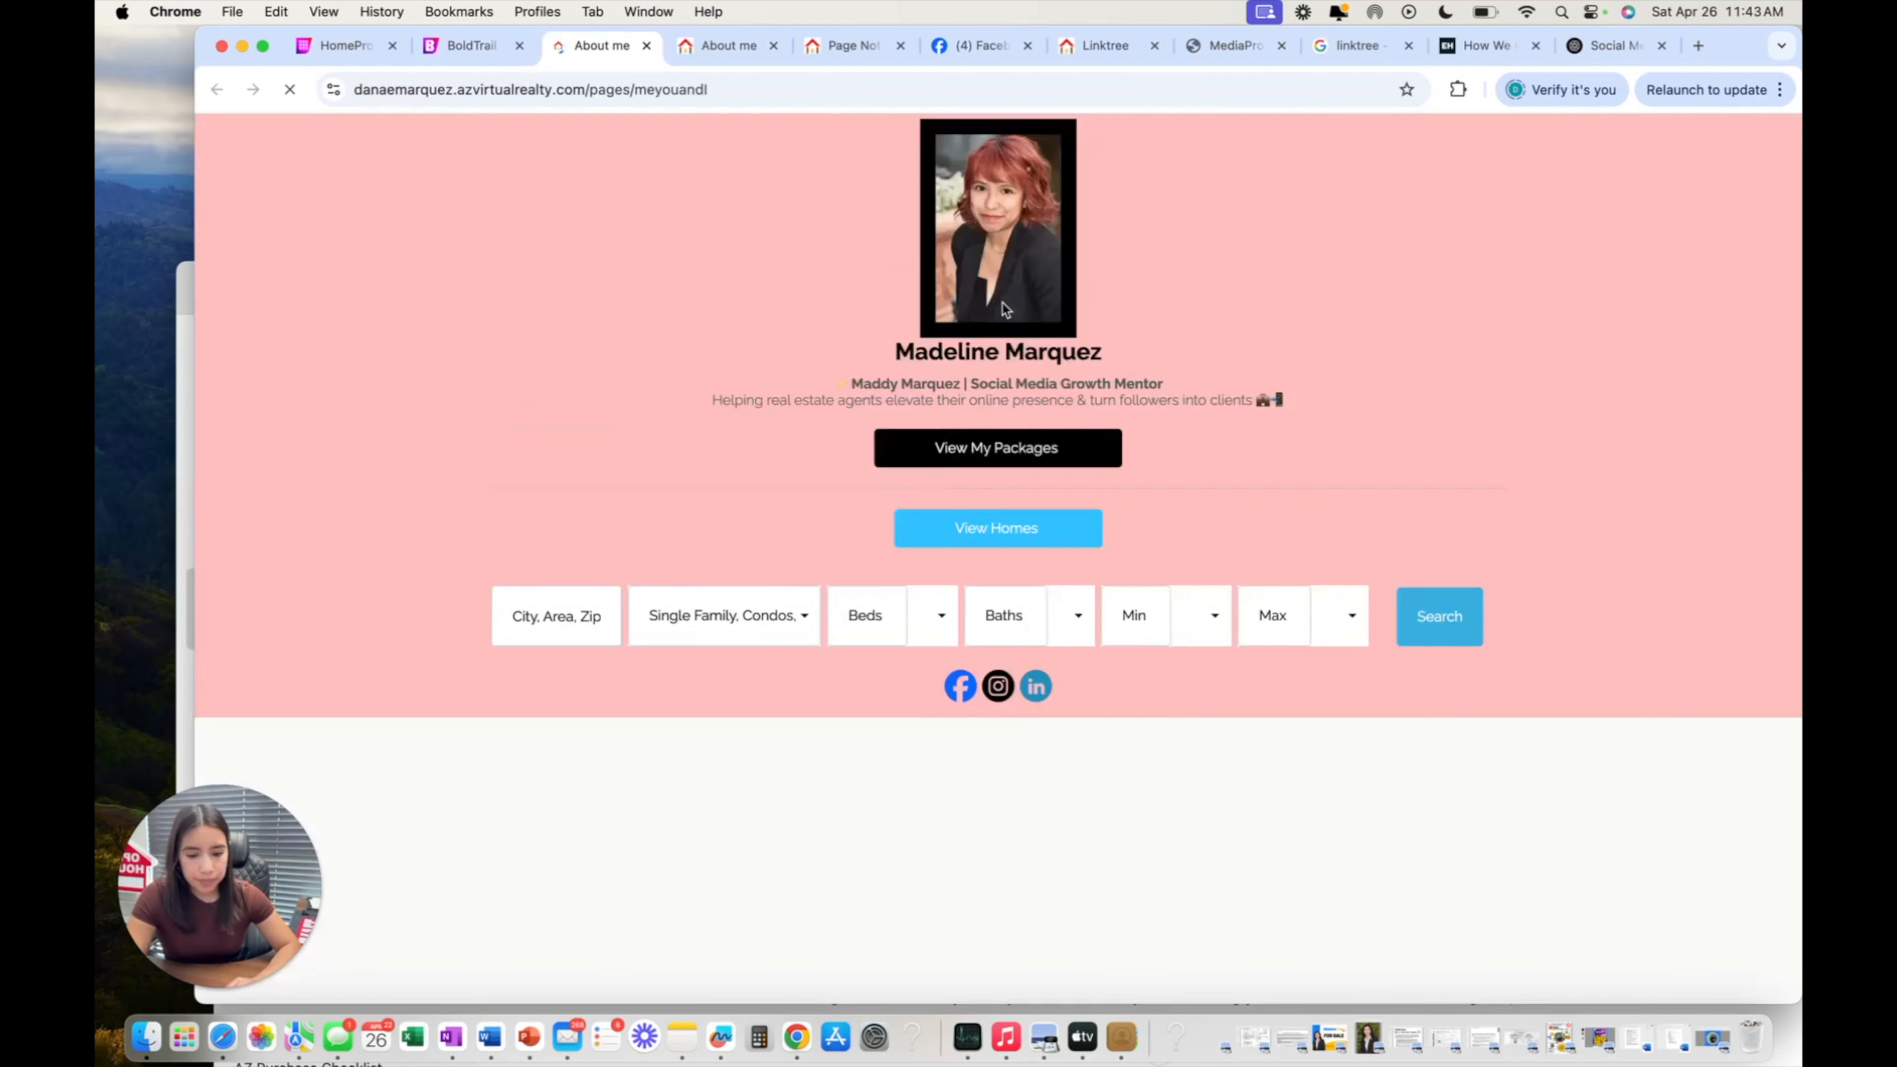
pyautogui.click(1572, 776)
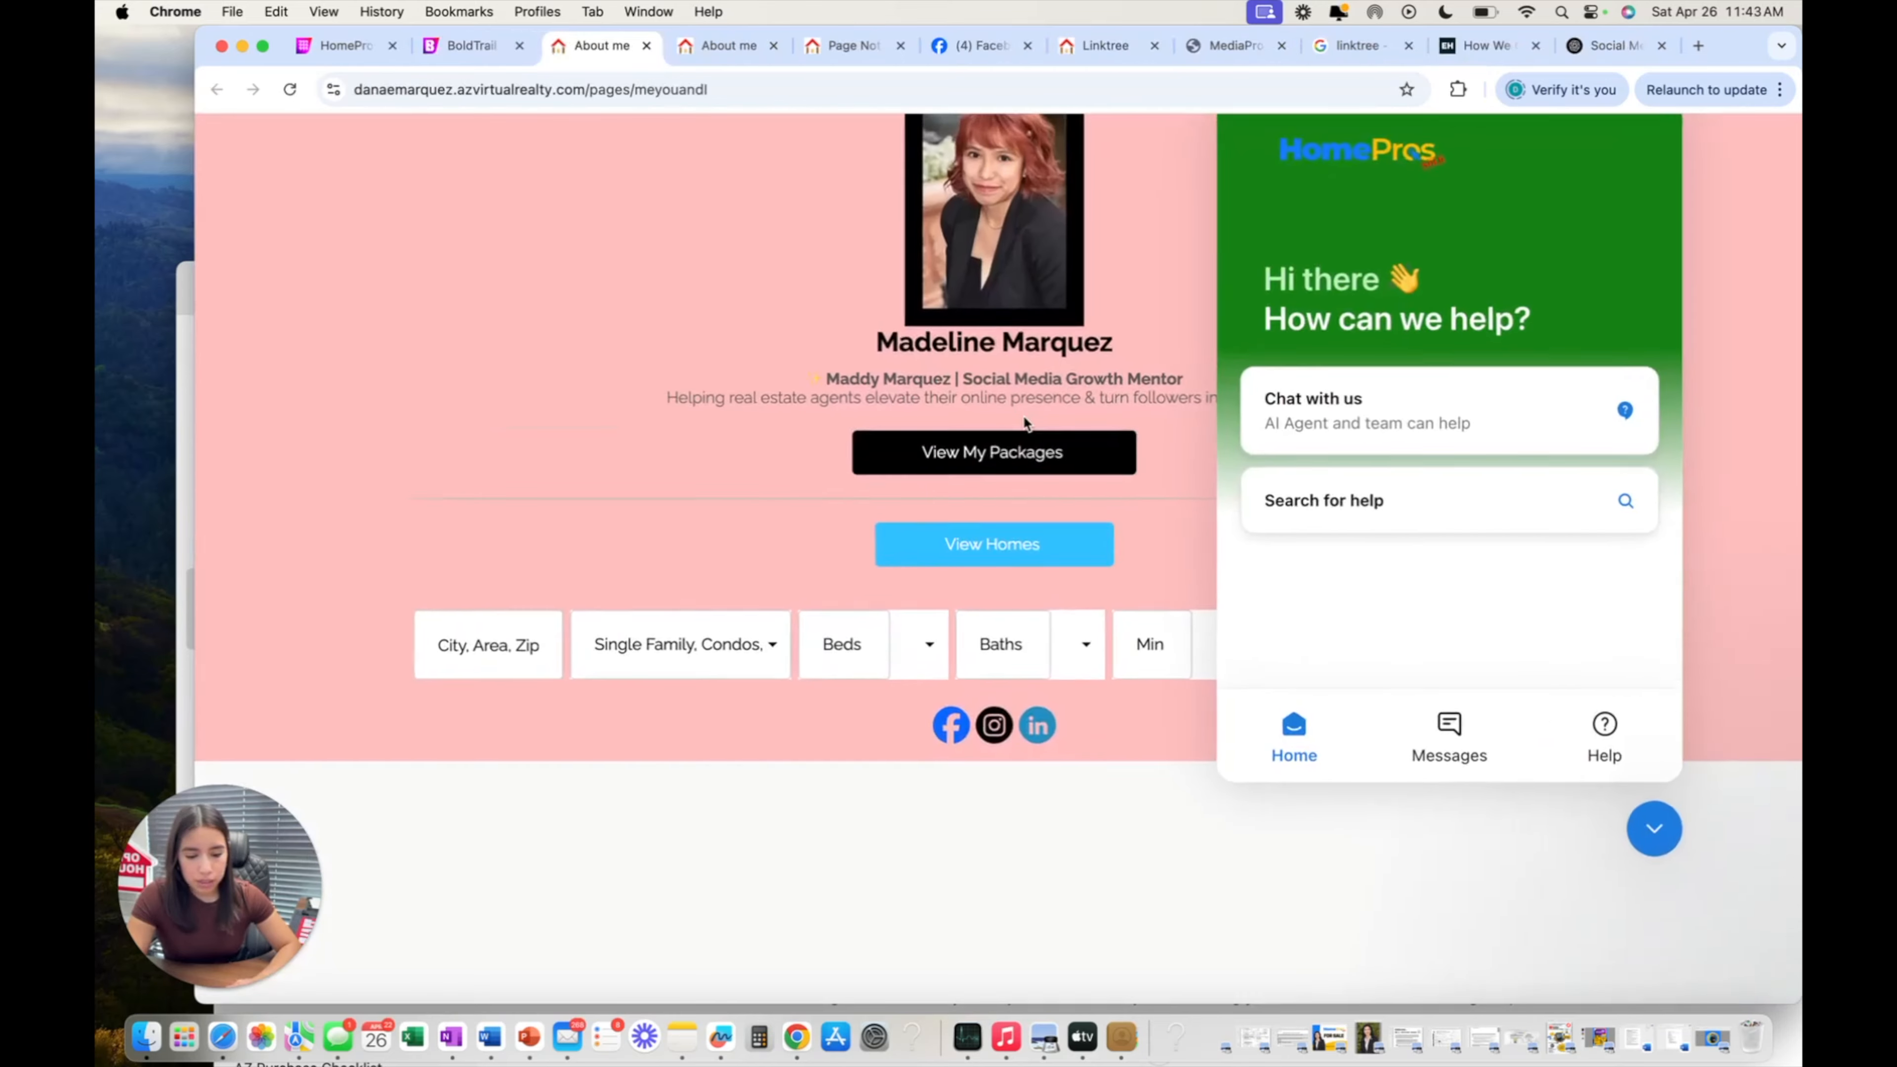
pyautogui.click(1637, 843)
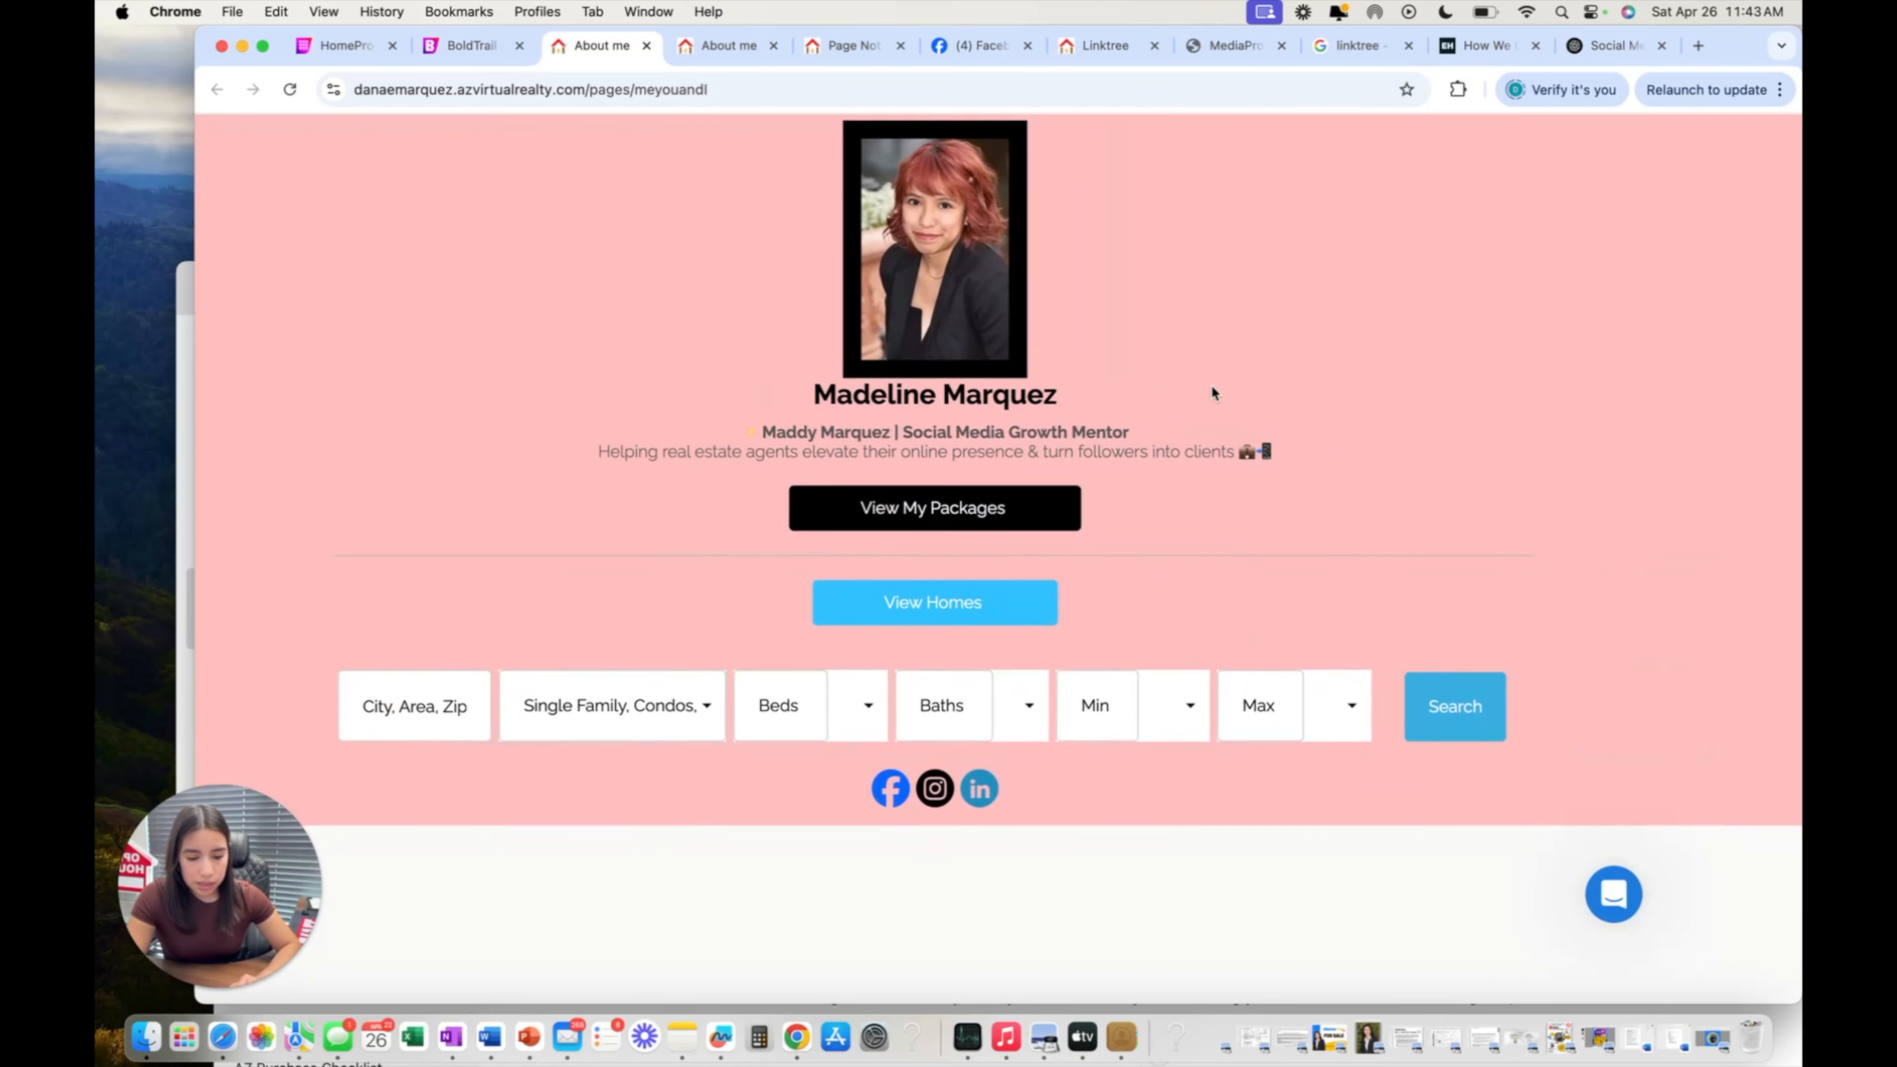
pyautogui.click(470, 46)
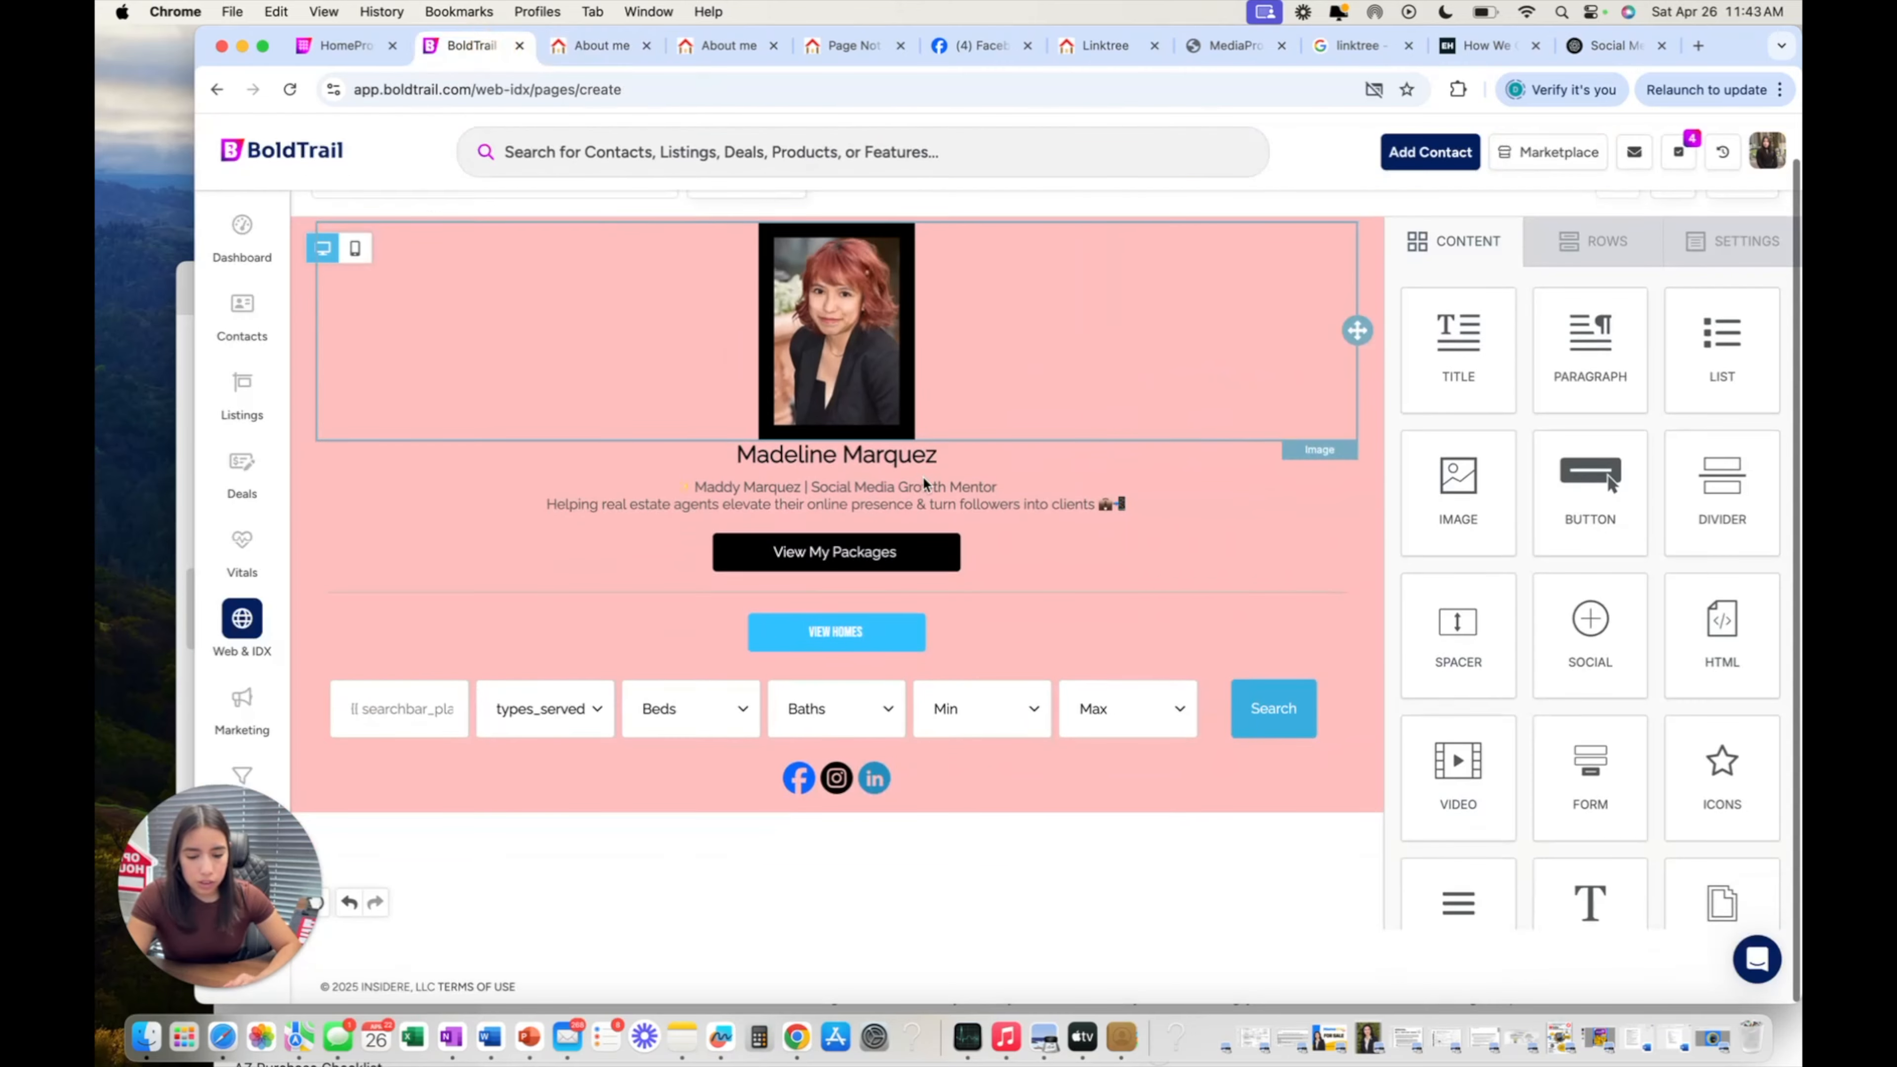
pyautogui.scroll(-2, 1724, 499)
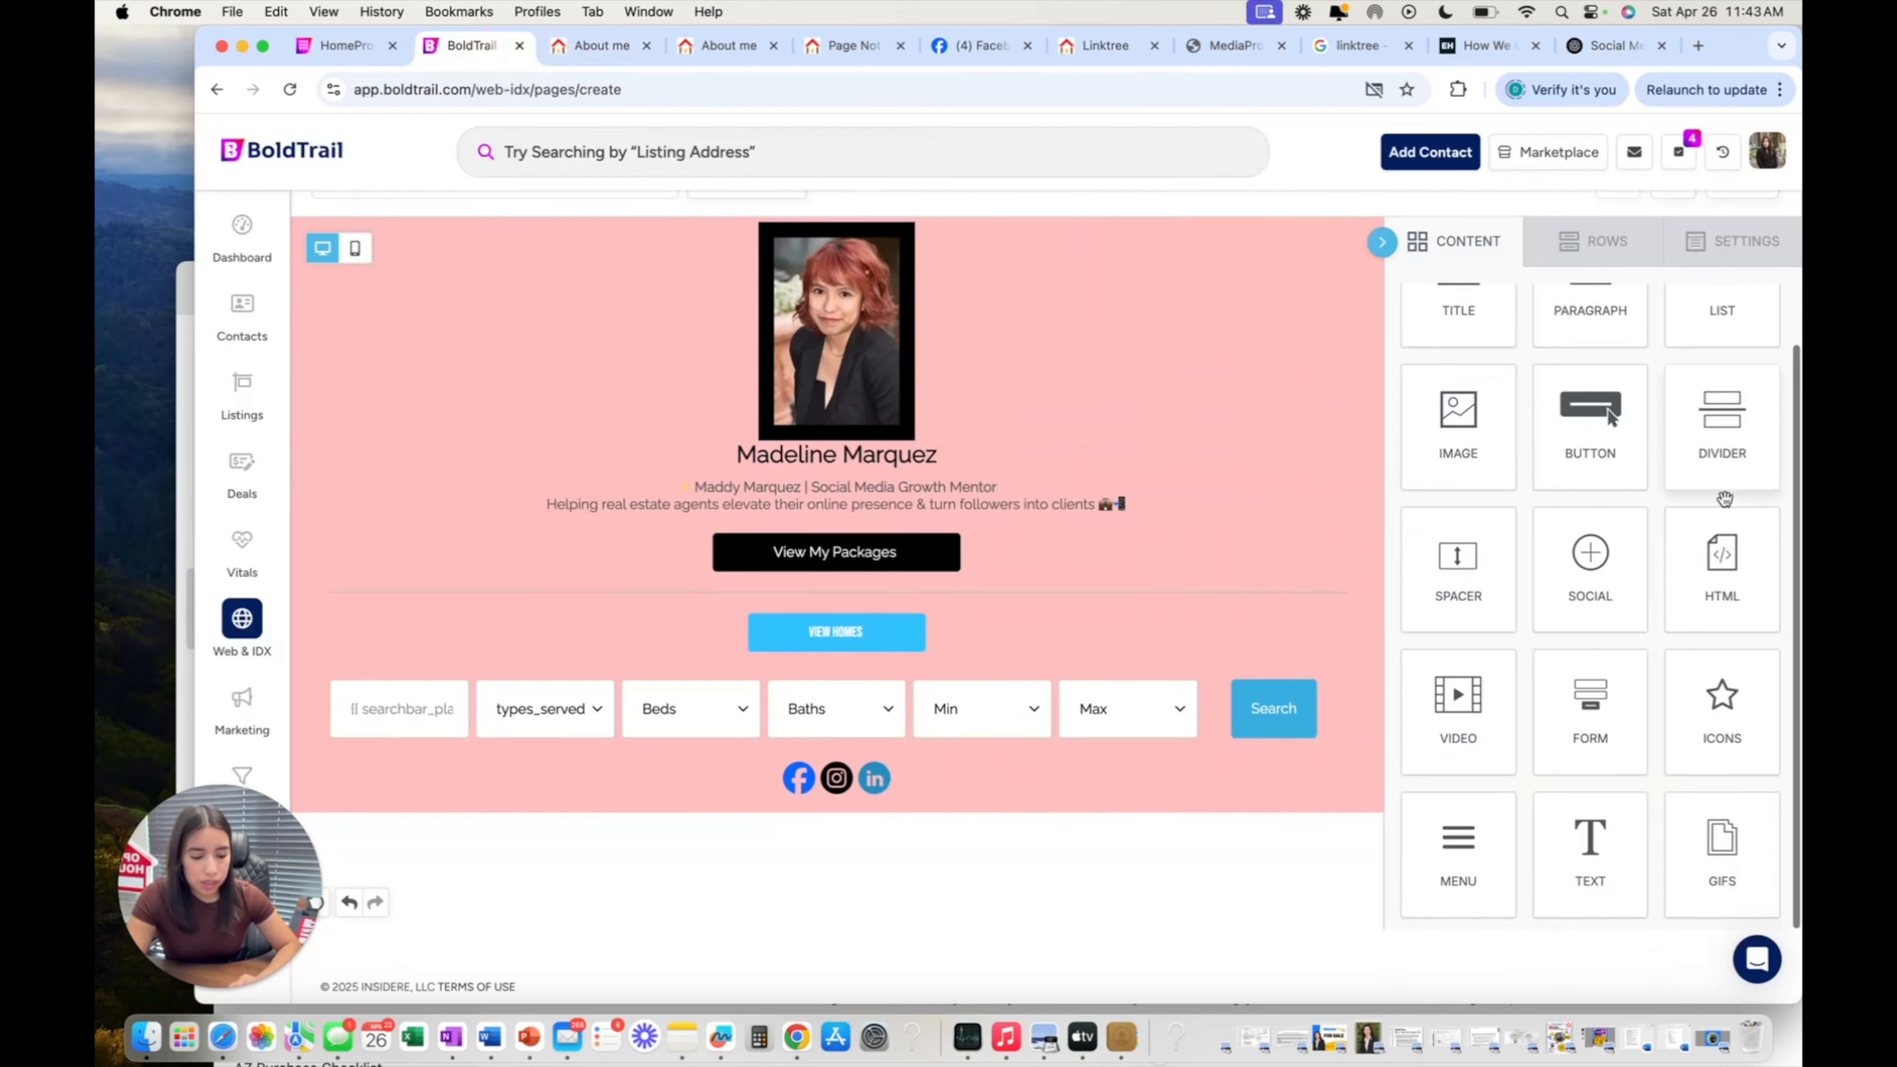
pyautogui.scroll(3, 1681, 478)
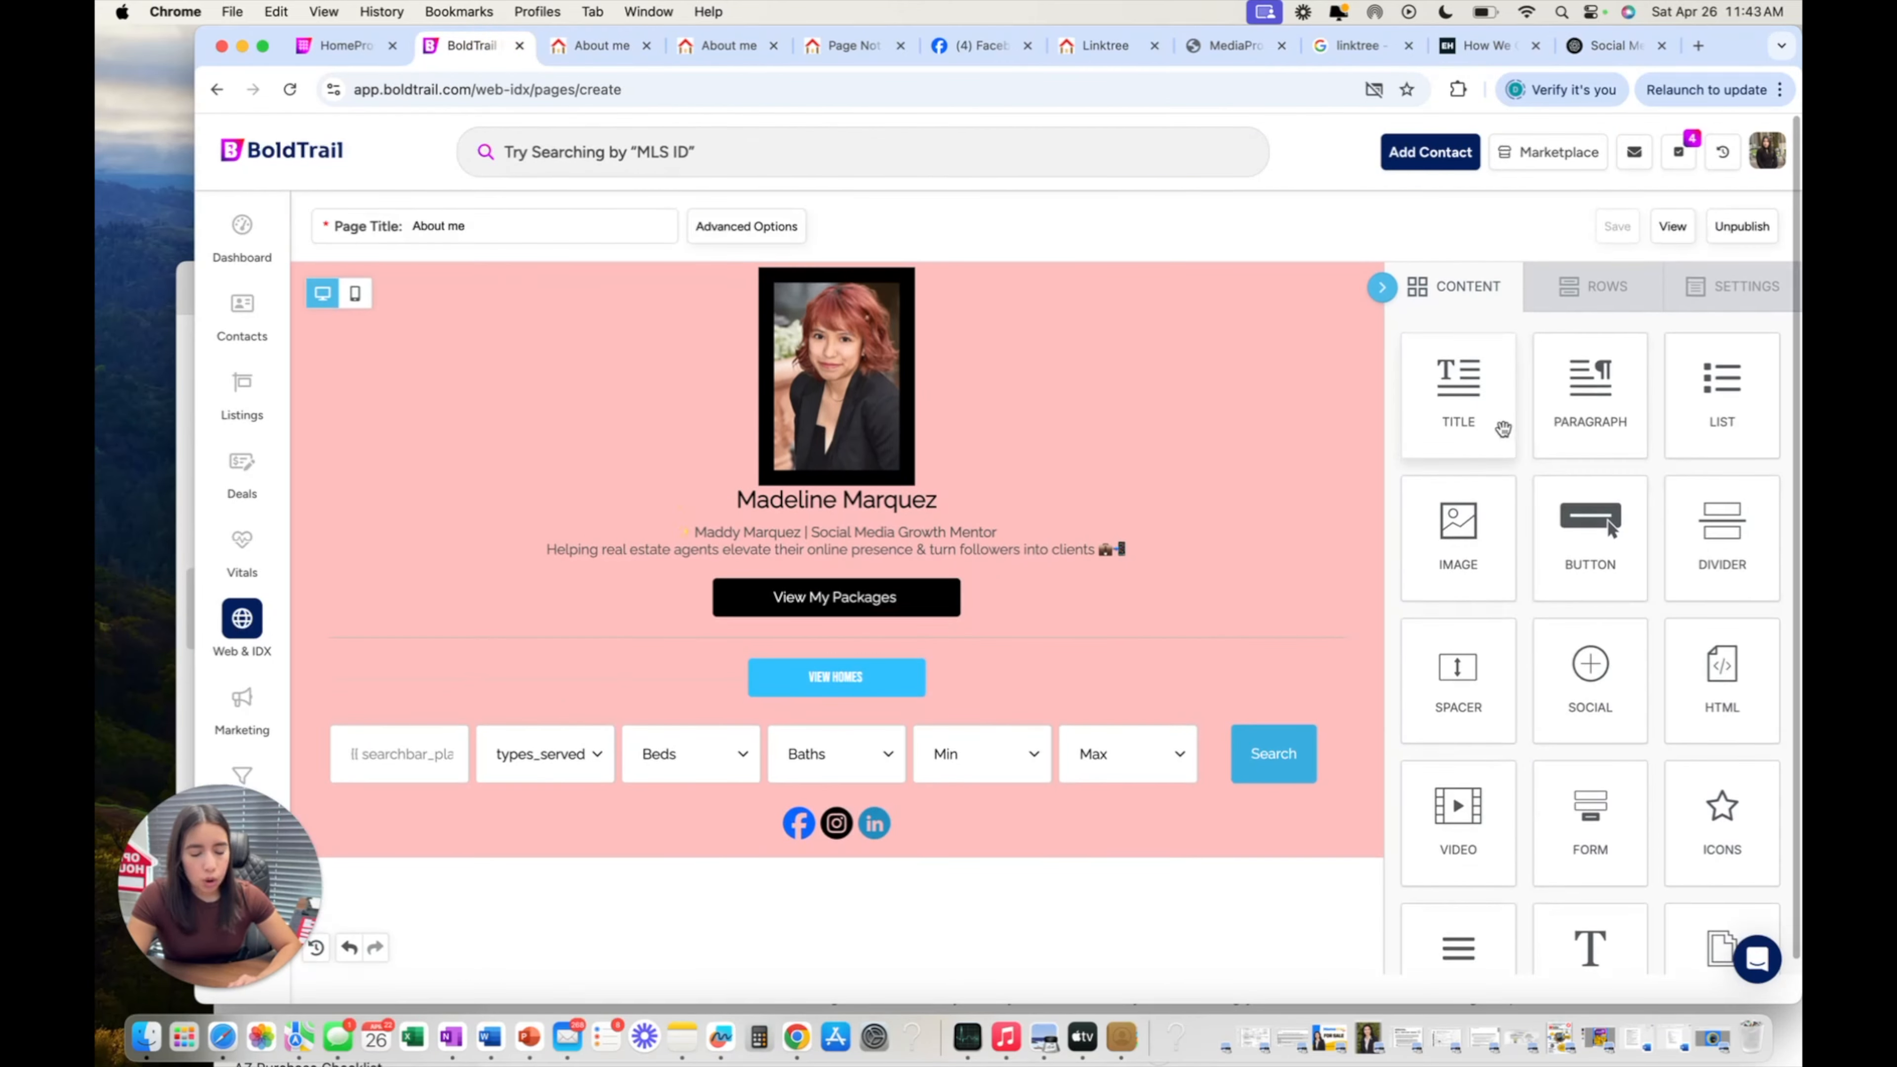
pyautogui.scroll(-2, 1312, 483)
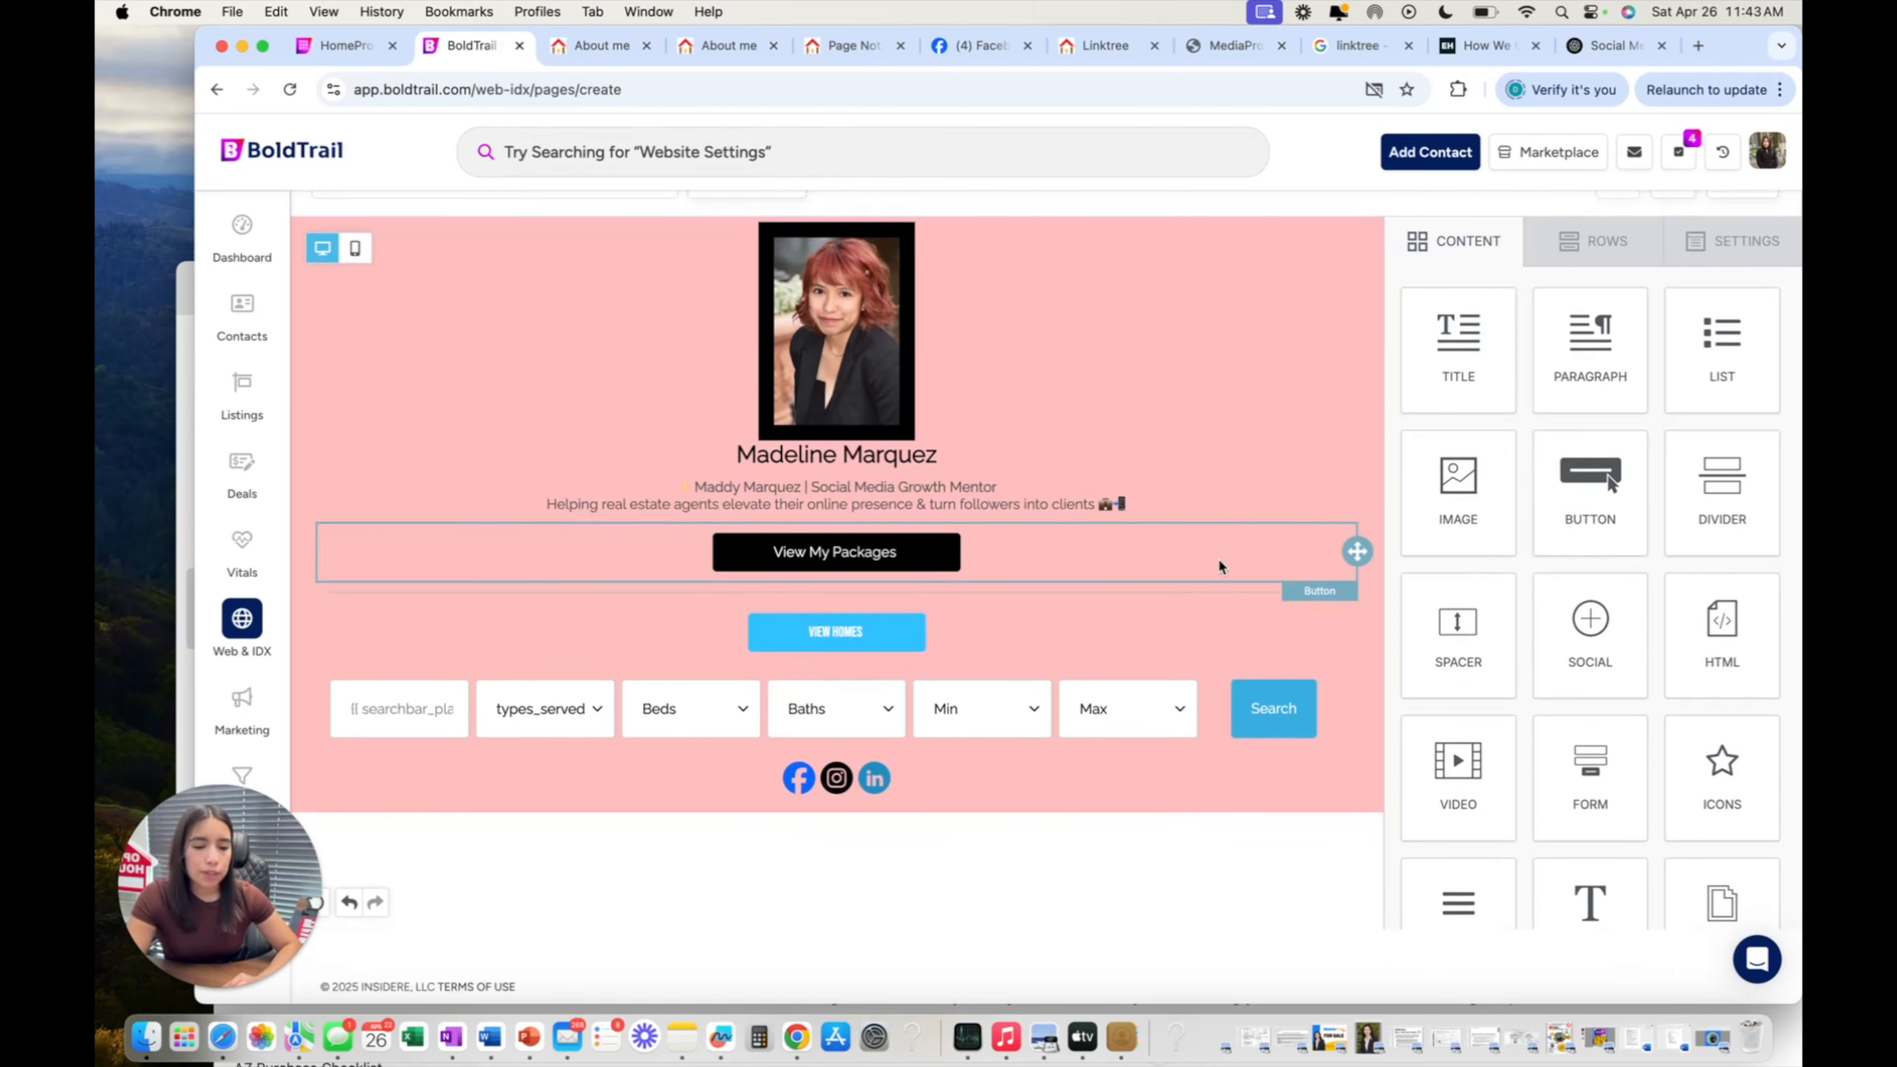
pyautogui.scroll(2, 1284, 503)
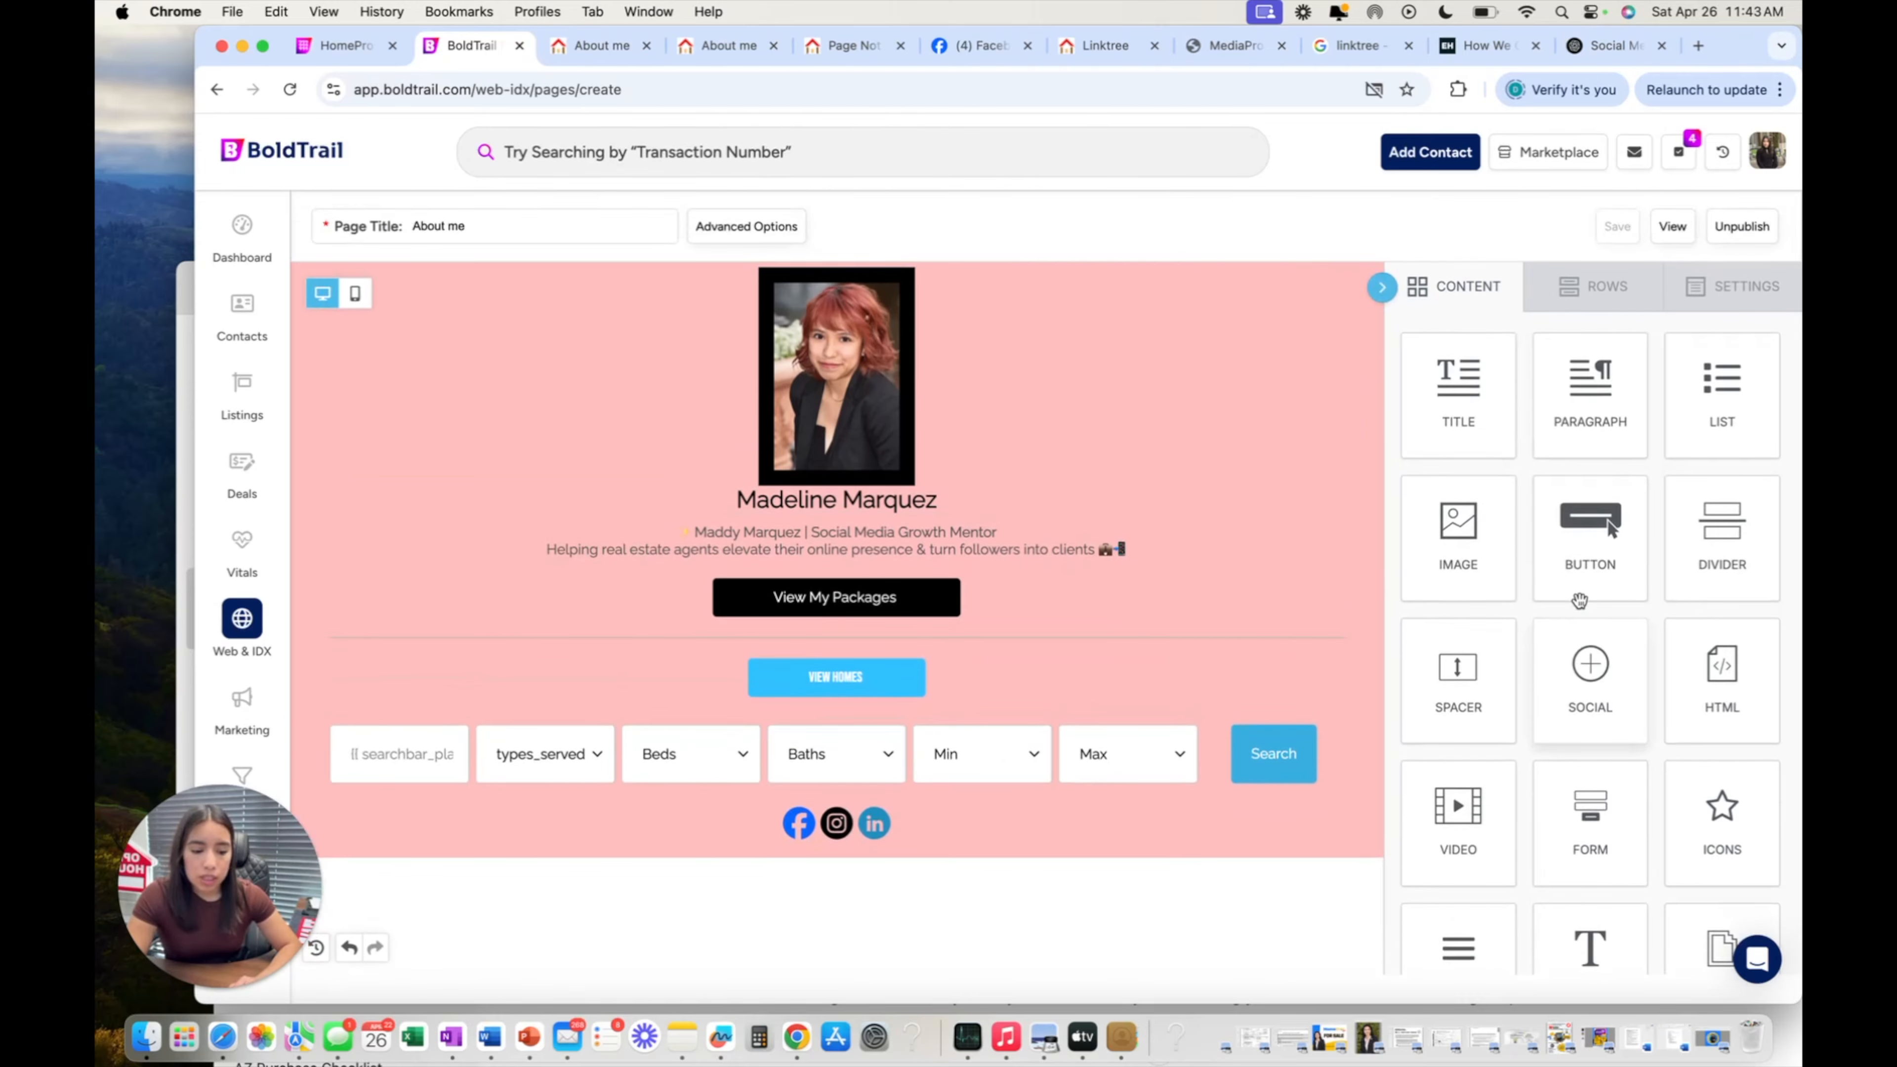
pyautogui.scroll(-1, 1579, 600)
pyautogui.scroll(-1, 1580, 598)
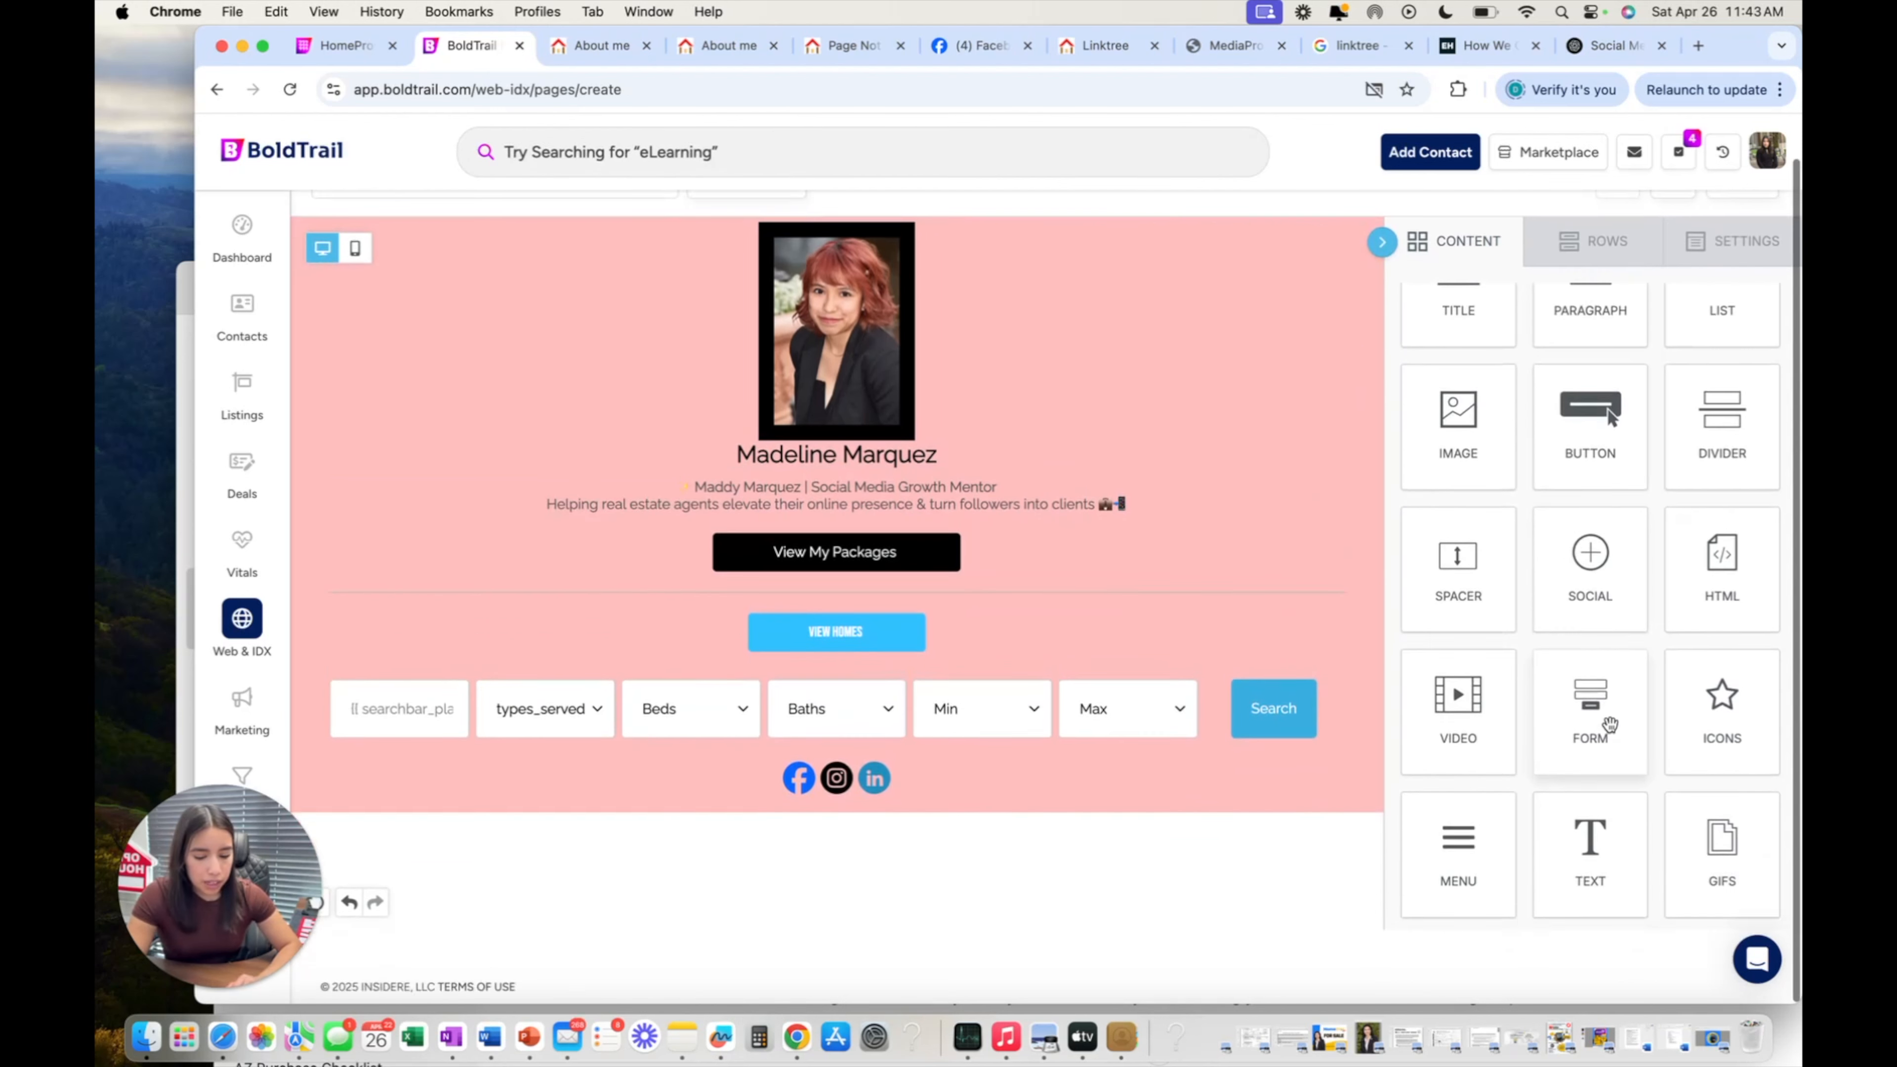
pyautogui.scroll(1, 1548, 576)
pyautogui.scroll(1, 1547, 576)
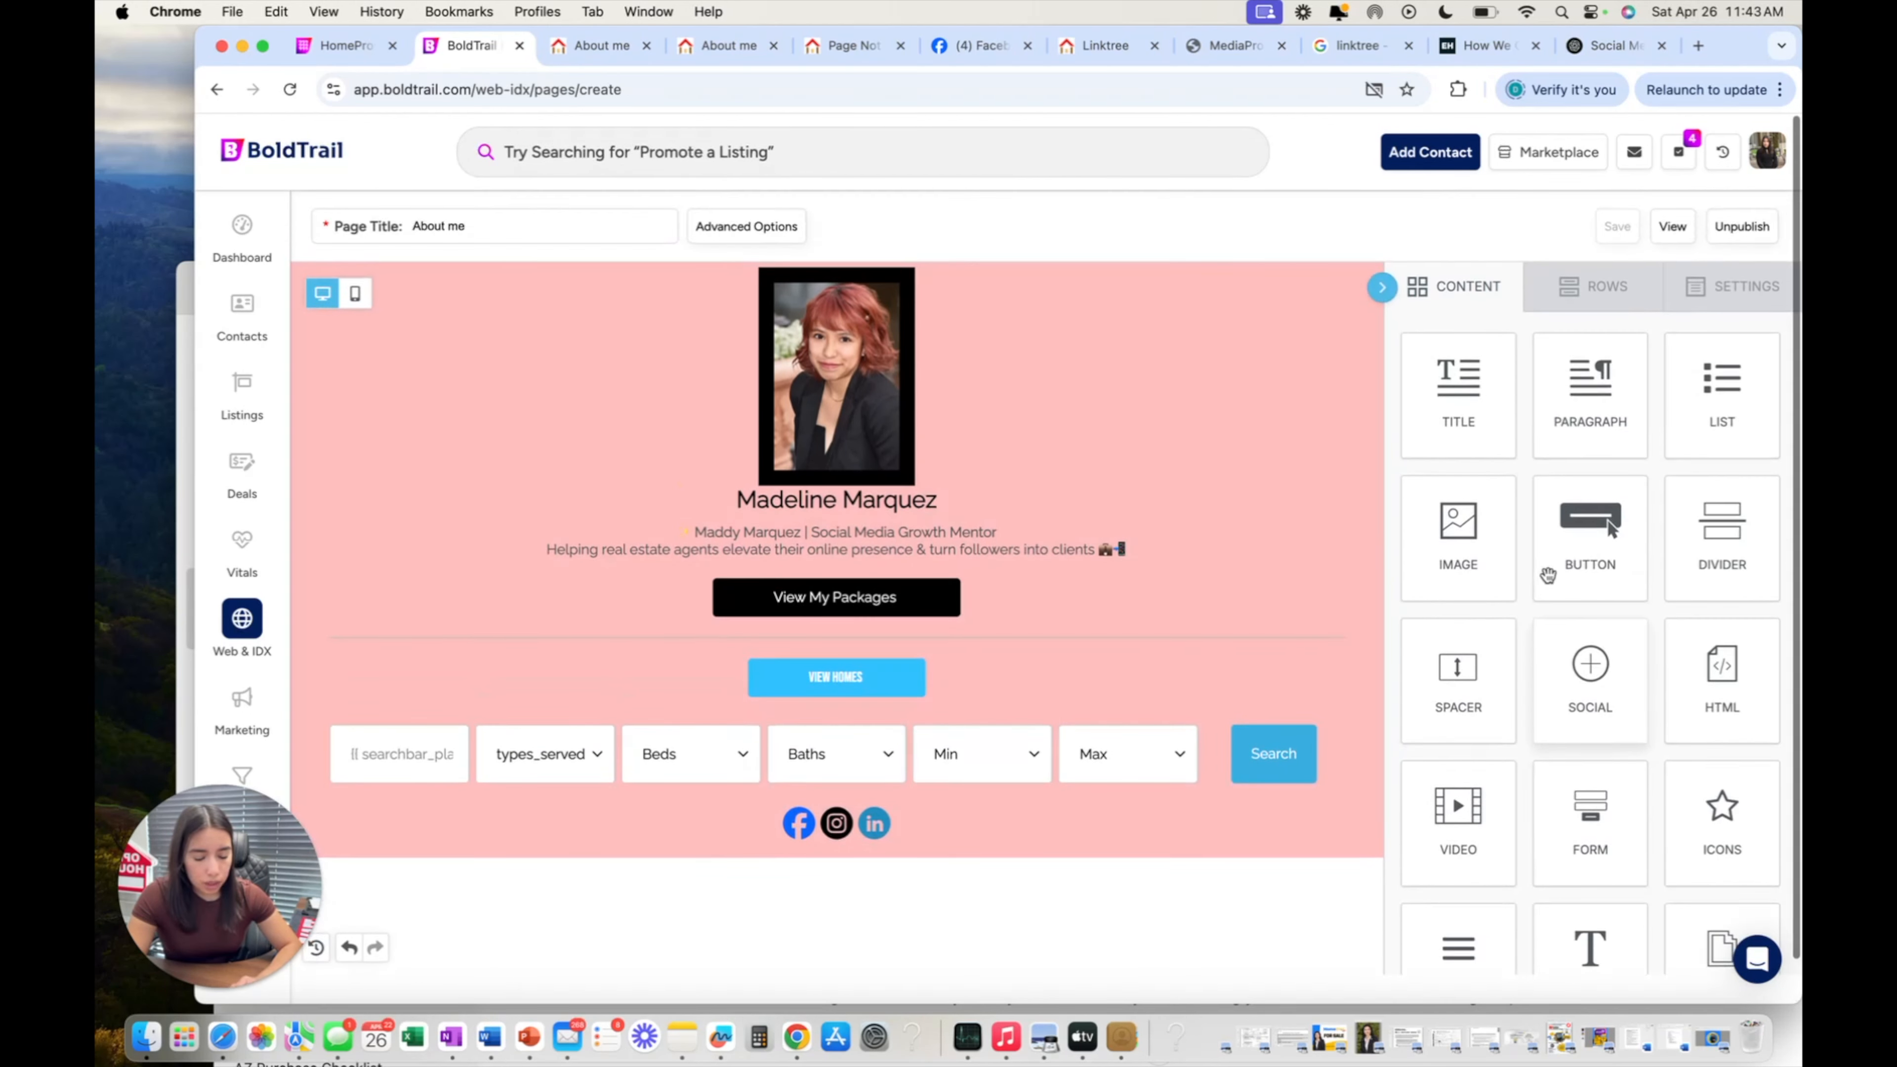
pyautogui.scroll(-1, 1583, 727)
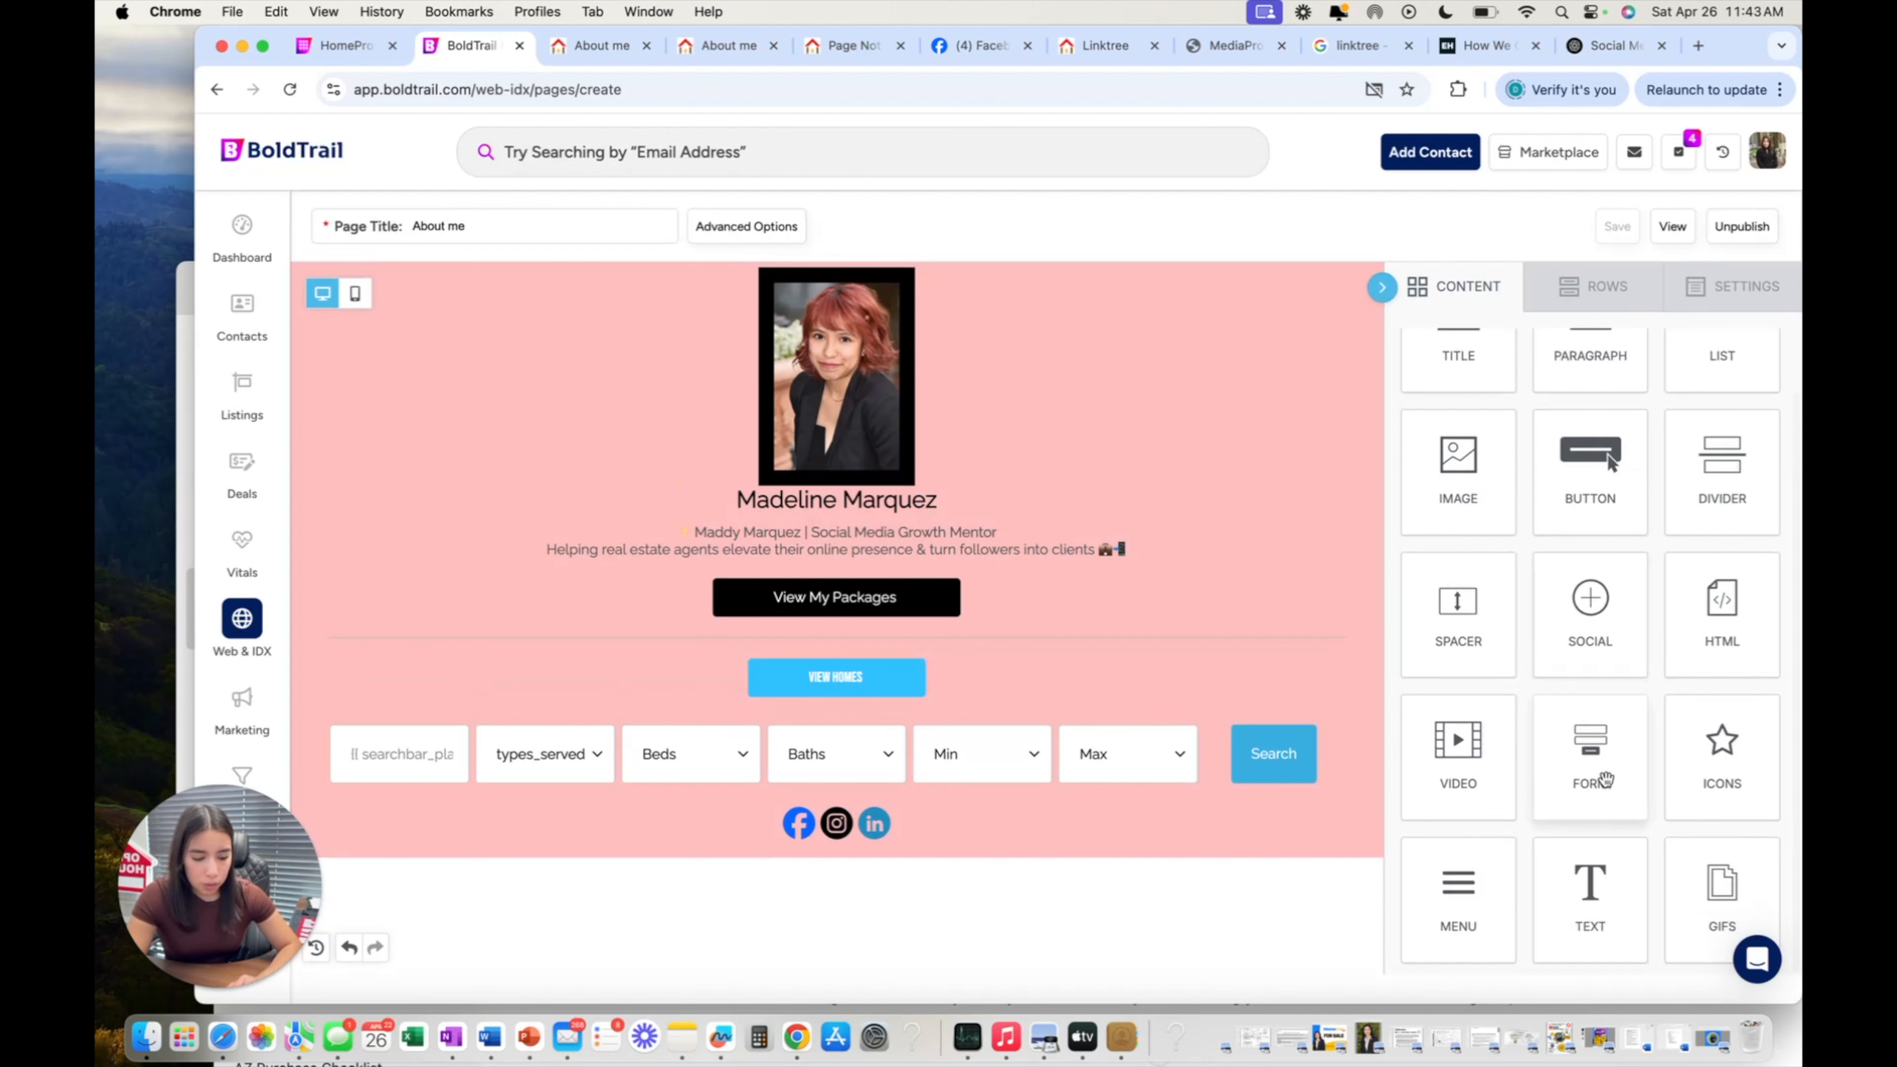
pyautogui.scroll(-1, 1588, 737)
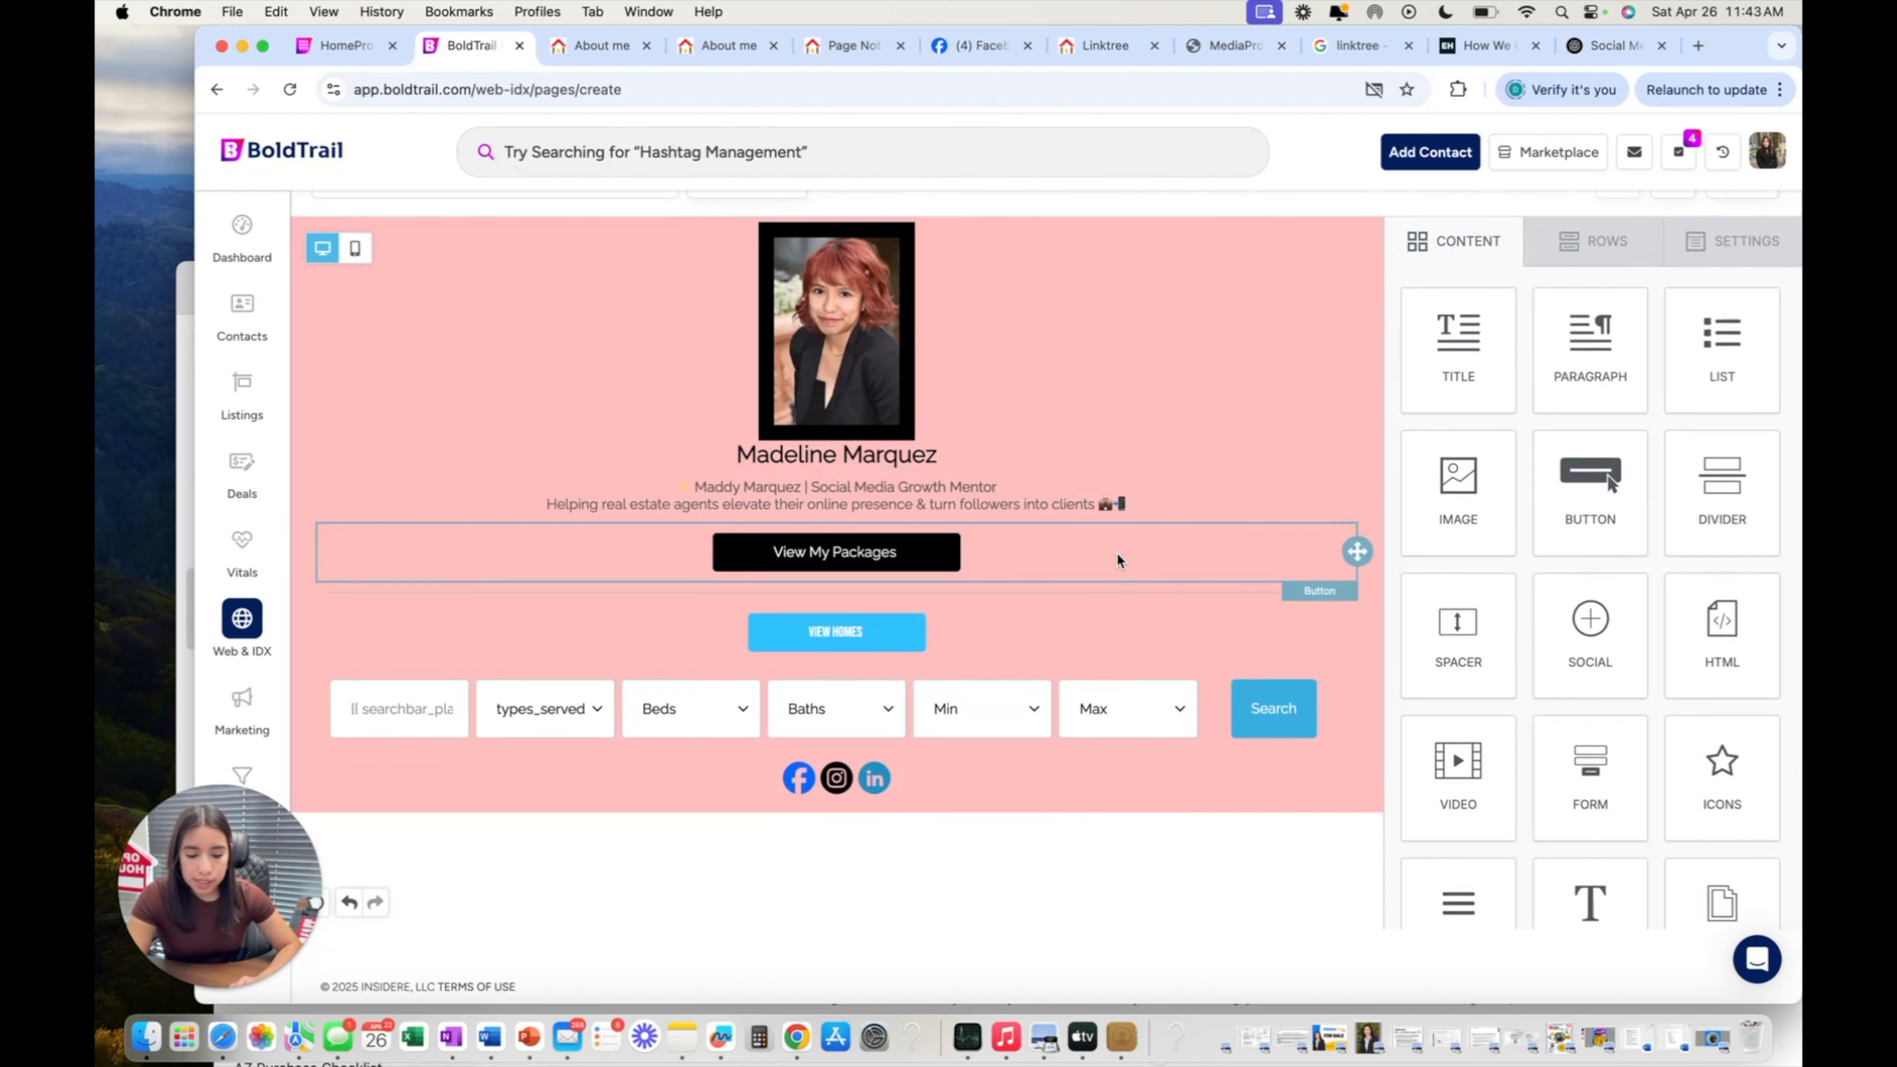
pyautogui.tripleClick(1083, 490)
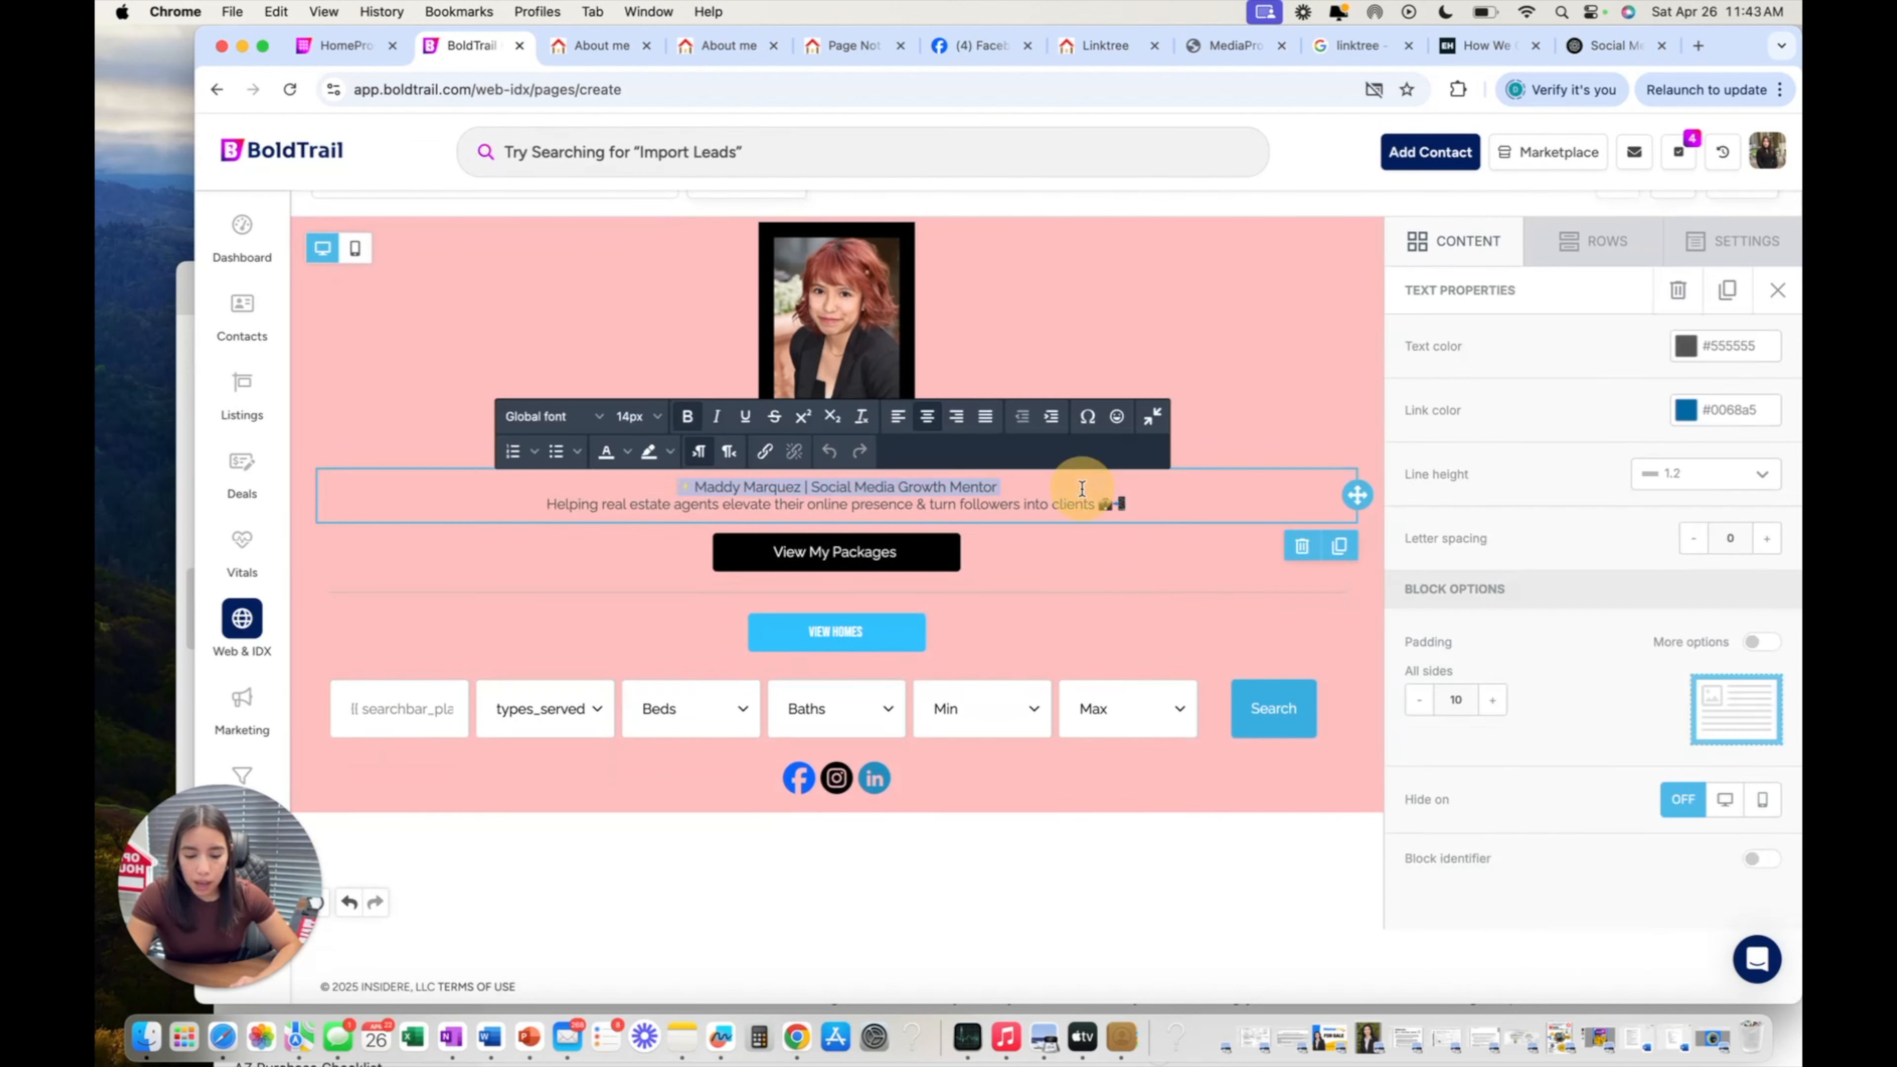
pyautogui.click(1098, 820)
pyautogui.click(1522, 248)
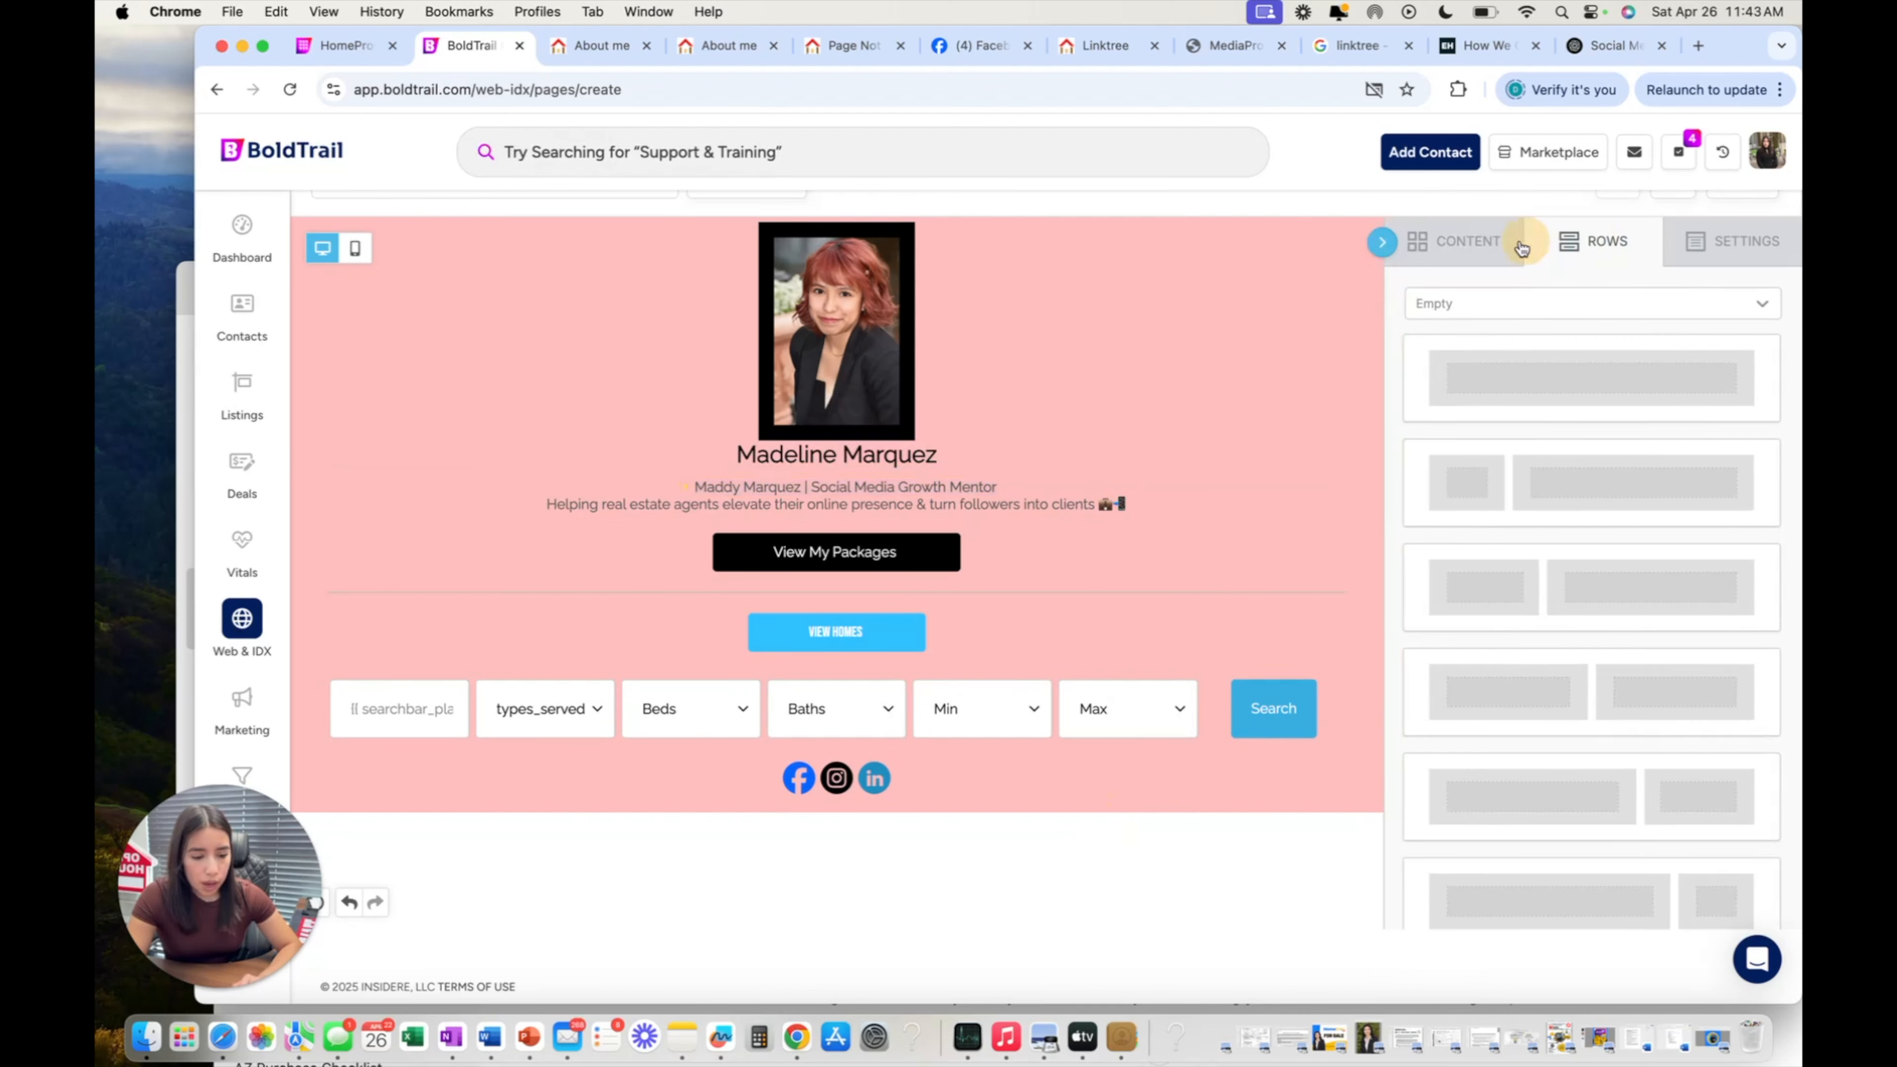
pyautogui.click(1473, 245)
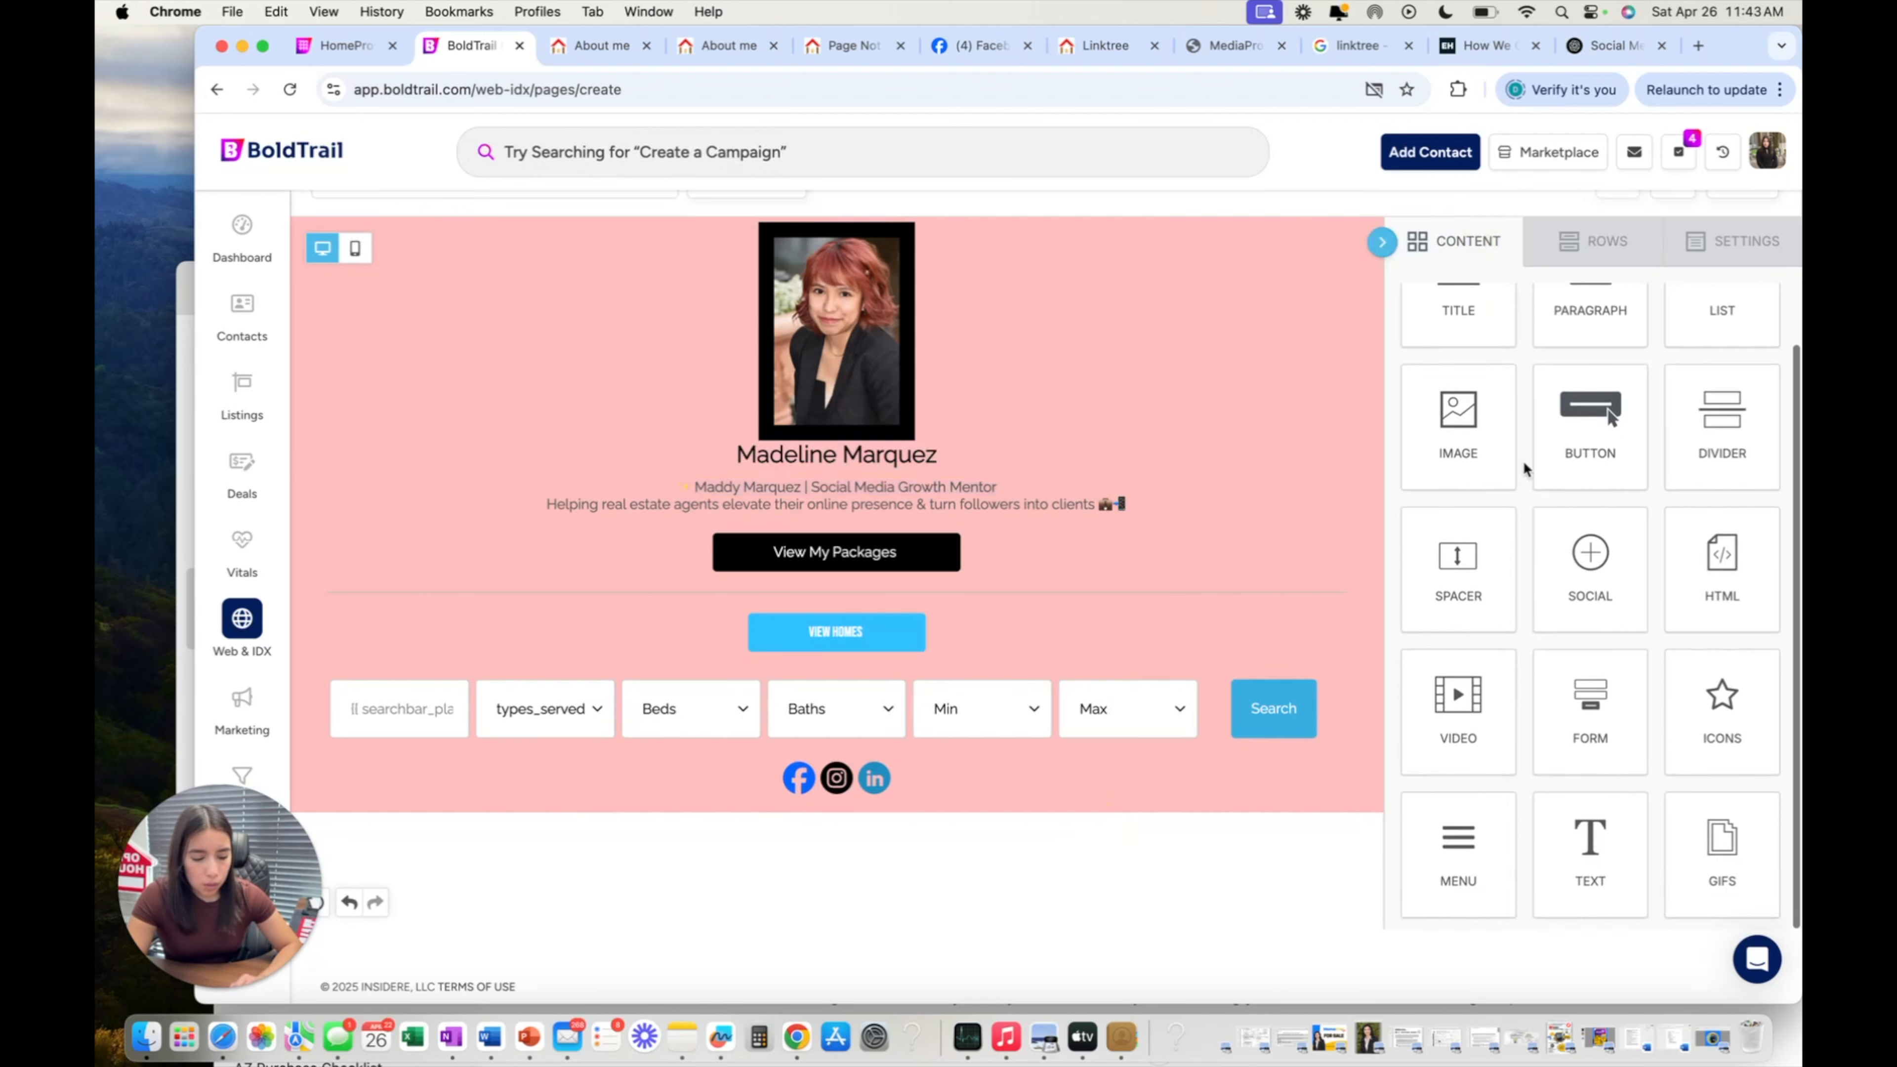
pyautogui.scroll(1, 1516, 465)
# Add a two-column row from the row templates below the social icons.
pyautogui.moveTo(1560, 487); pyautogui.dragTo(1576, 419)
pyautogui.click(1593, 241)
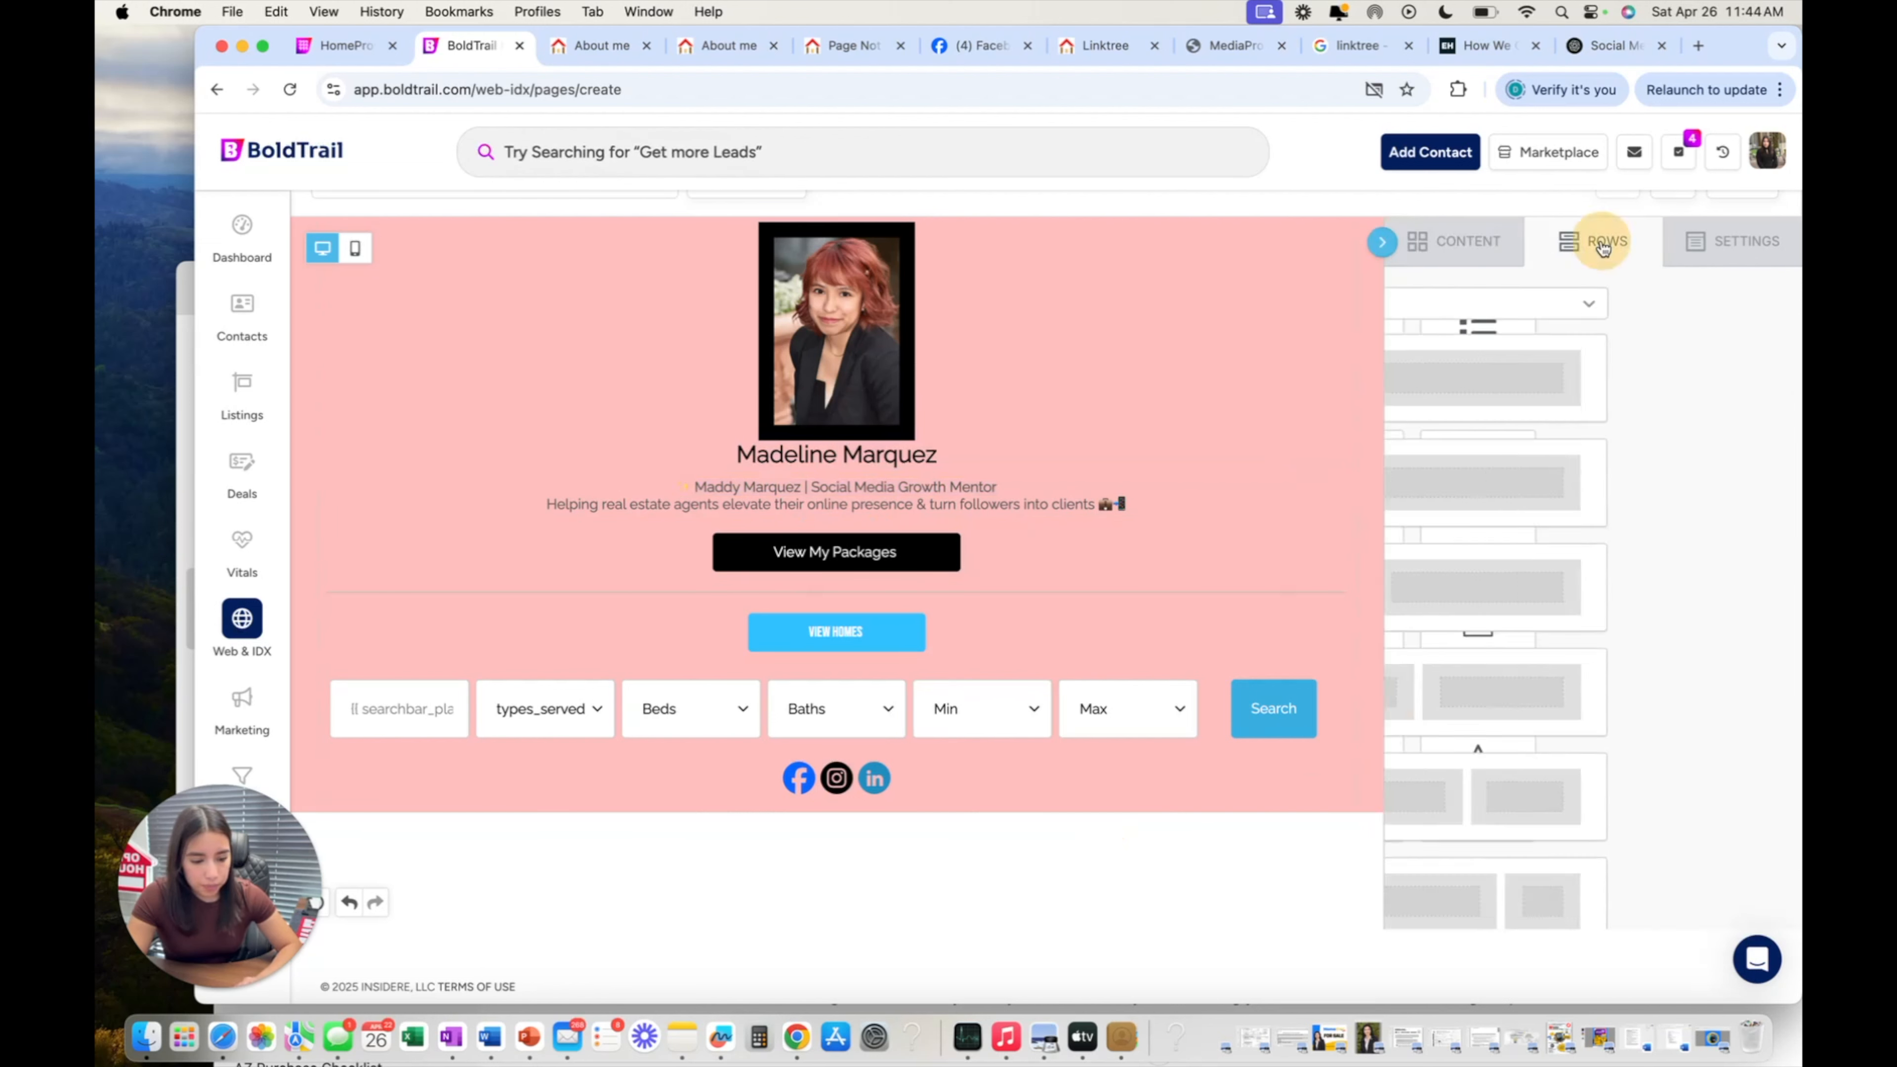
pyautogui.scroll(-2, 1577, 523)
pyautogui.scroll(-1, 1569, 523)
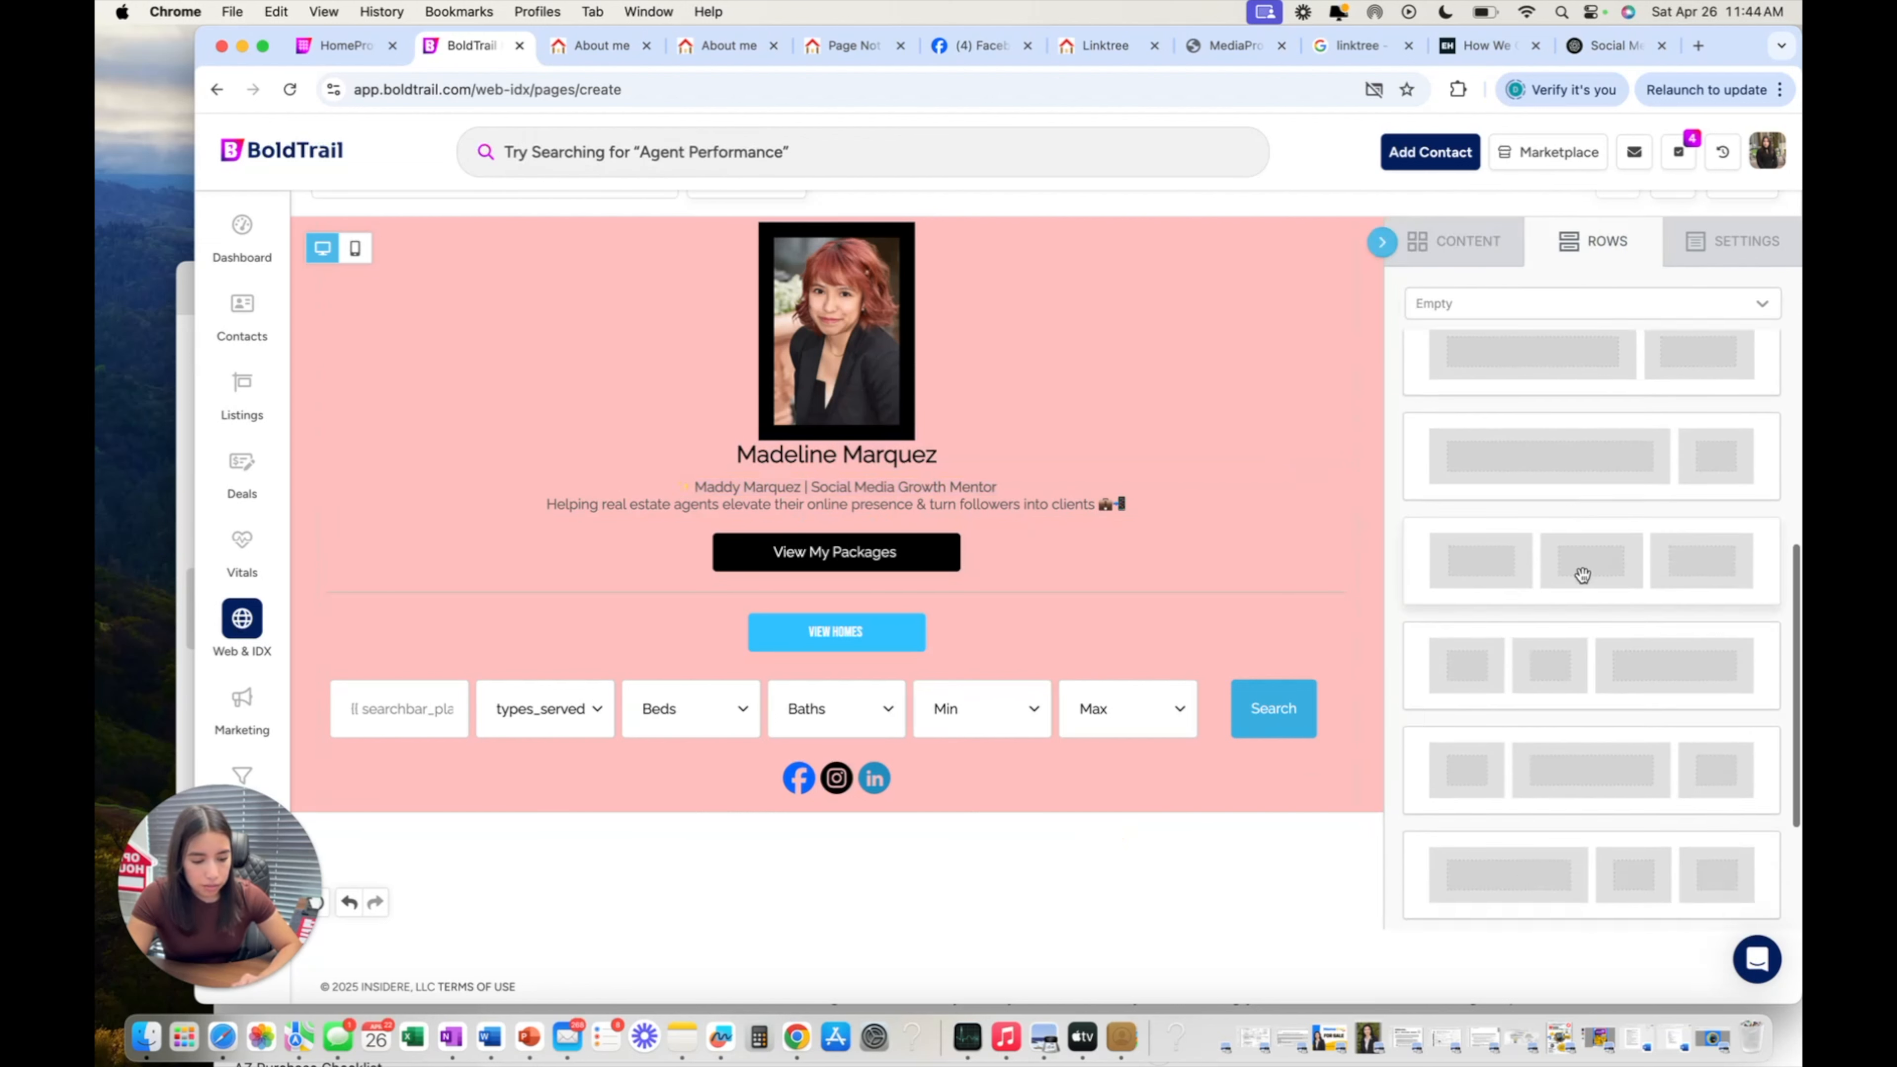
pyautogui.moveTo(1577, 560); pyautogui.dragTo(1609, 454)
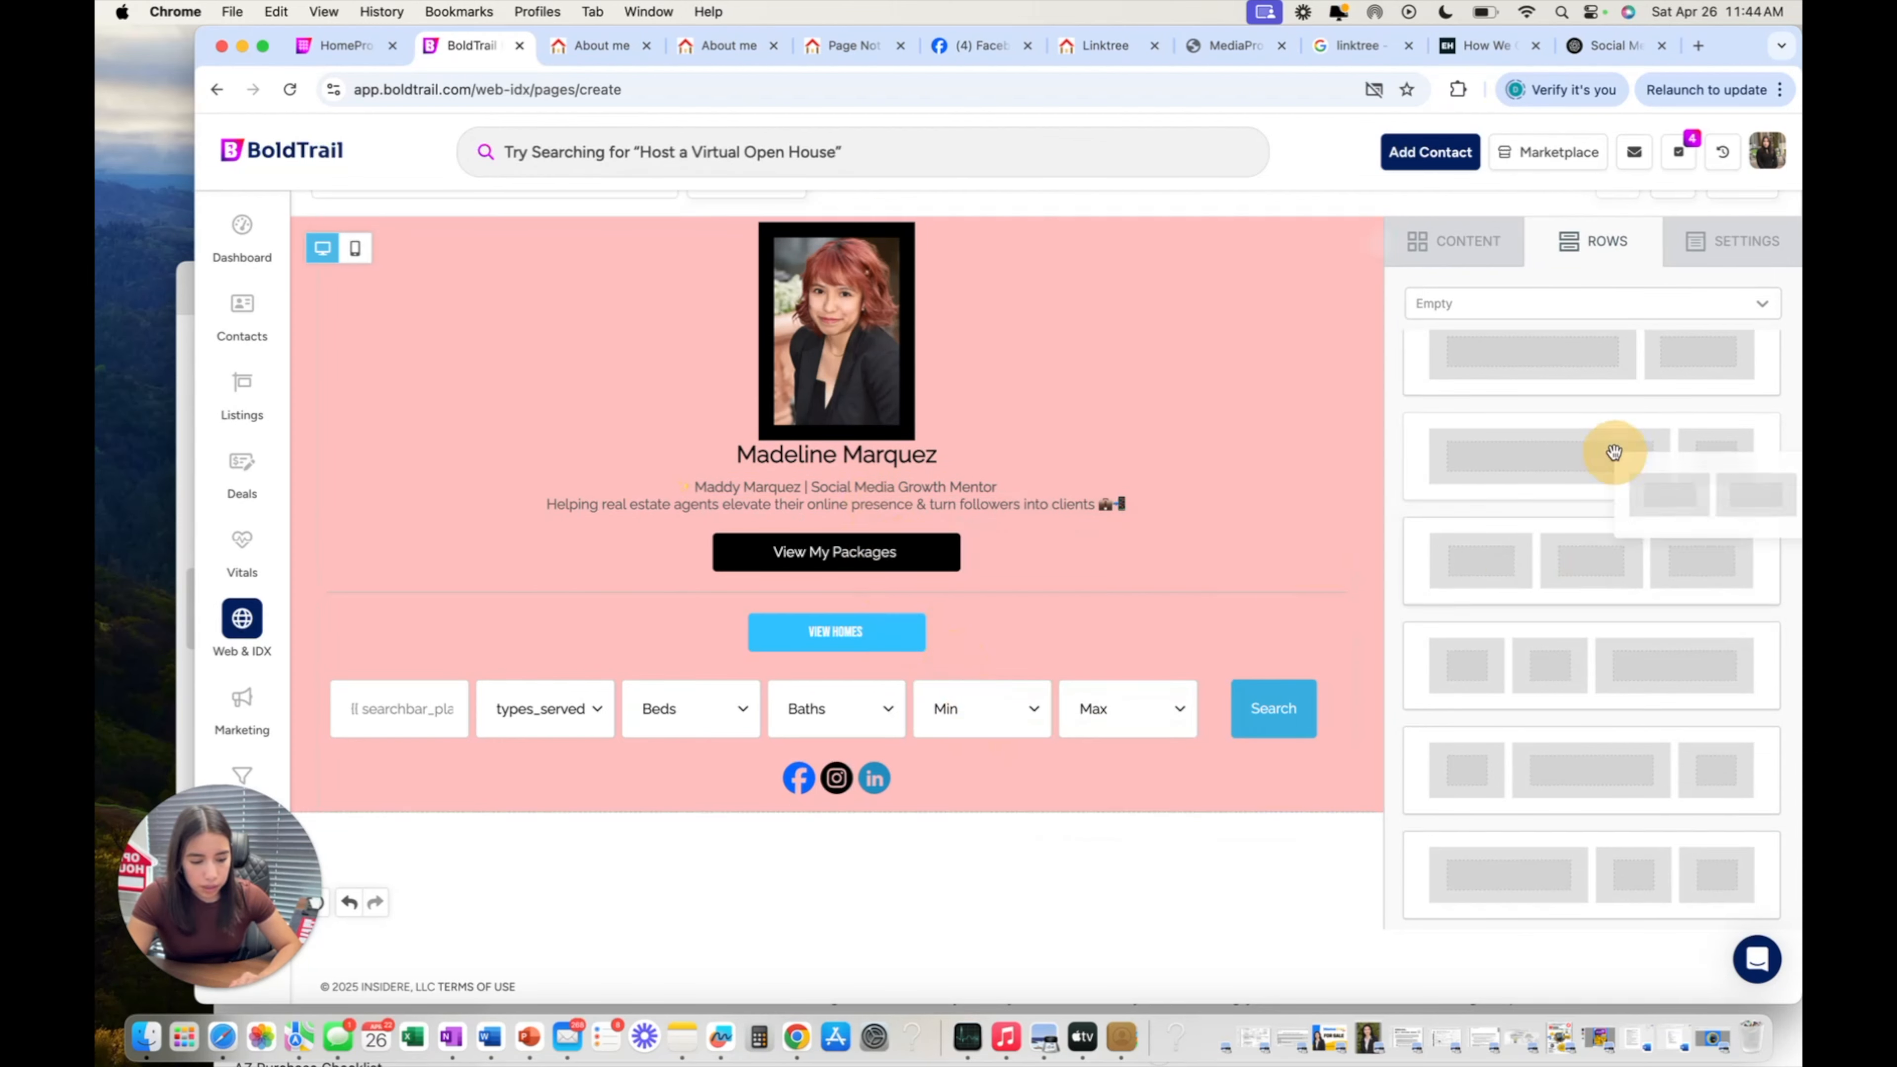
pyautogui.scroll(5, 1609, 454)
pyautogui.moveTo(1647, 606); pyautogui.dragTo(1120, 830)
# Place a Button block in the left column and another in the right column.
pyautogui.scroll(-1, 1517, 421)
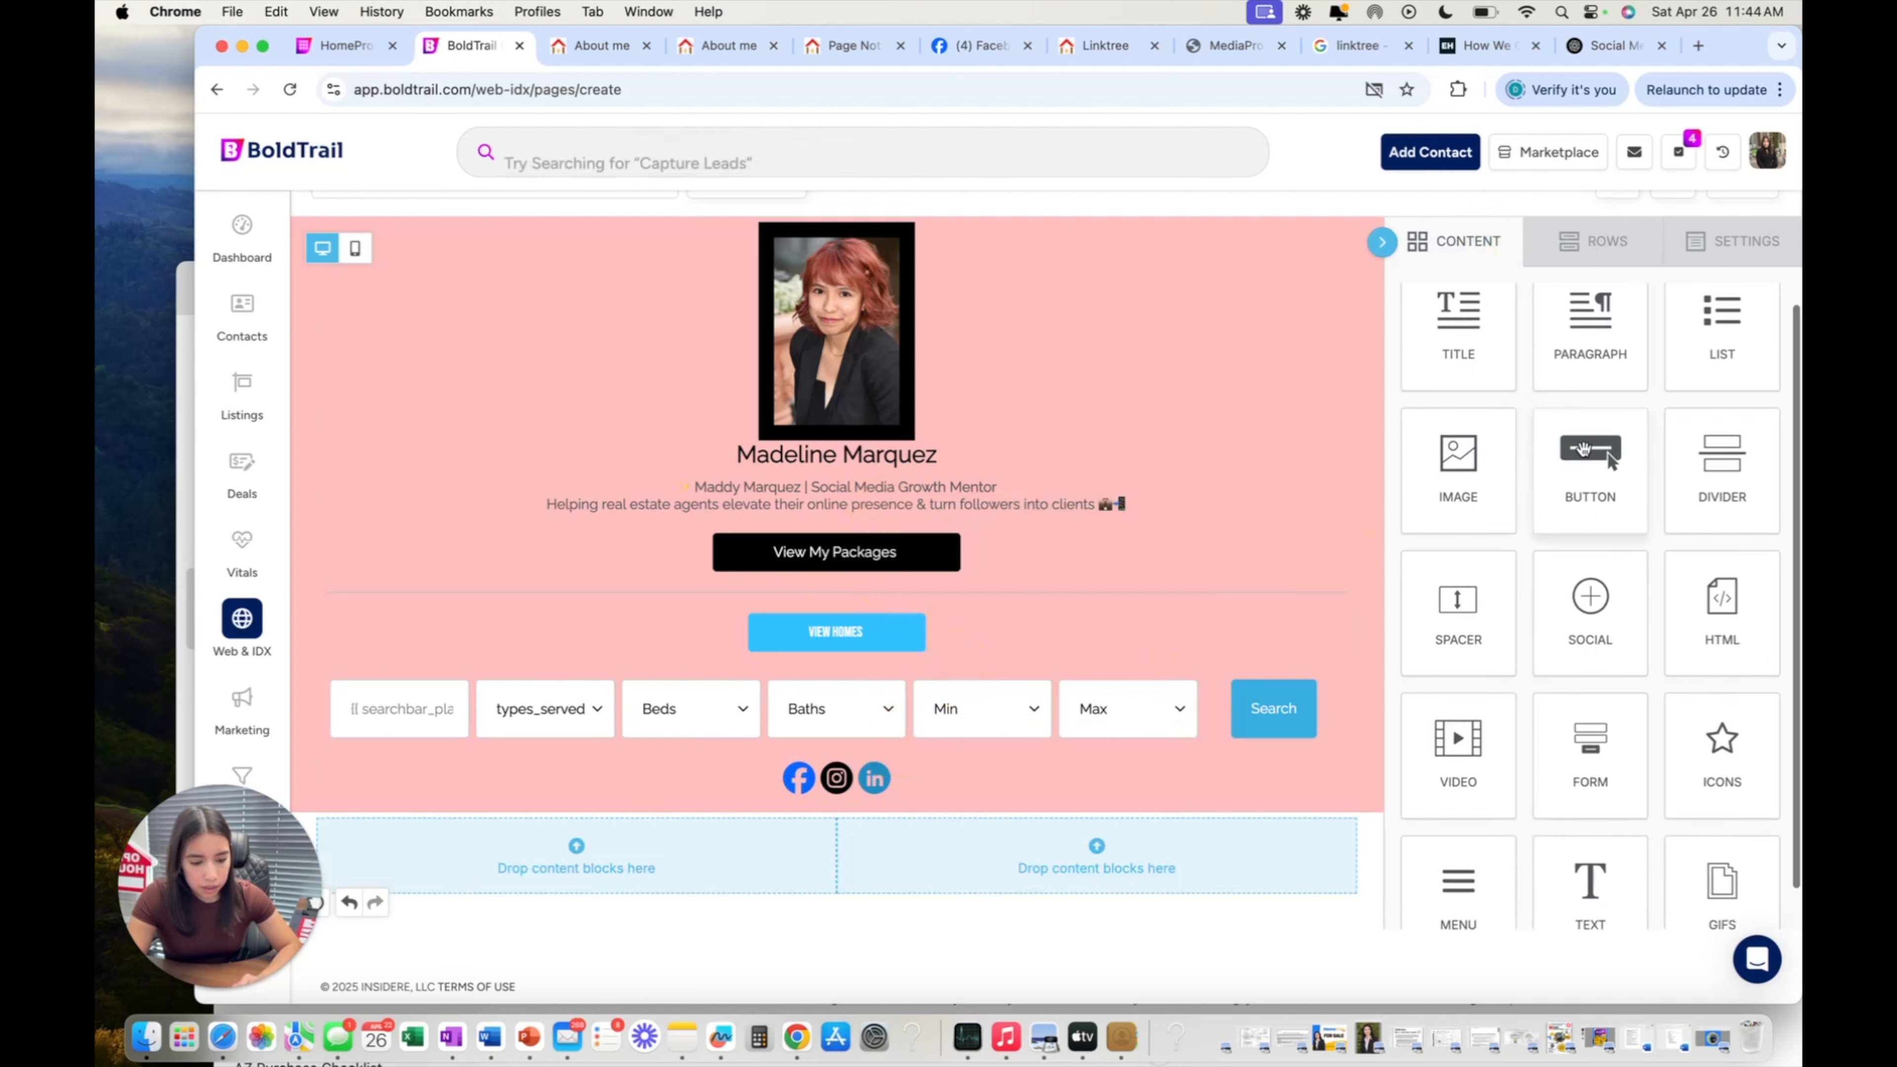
pyautogui.moveTo(1591, 459); pyautogui.dragTo(643, 841)
pyautogui.moveTo(1631, 484); pyautogui.dragTo(1174, 847)
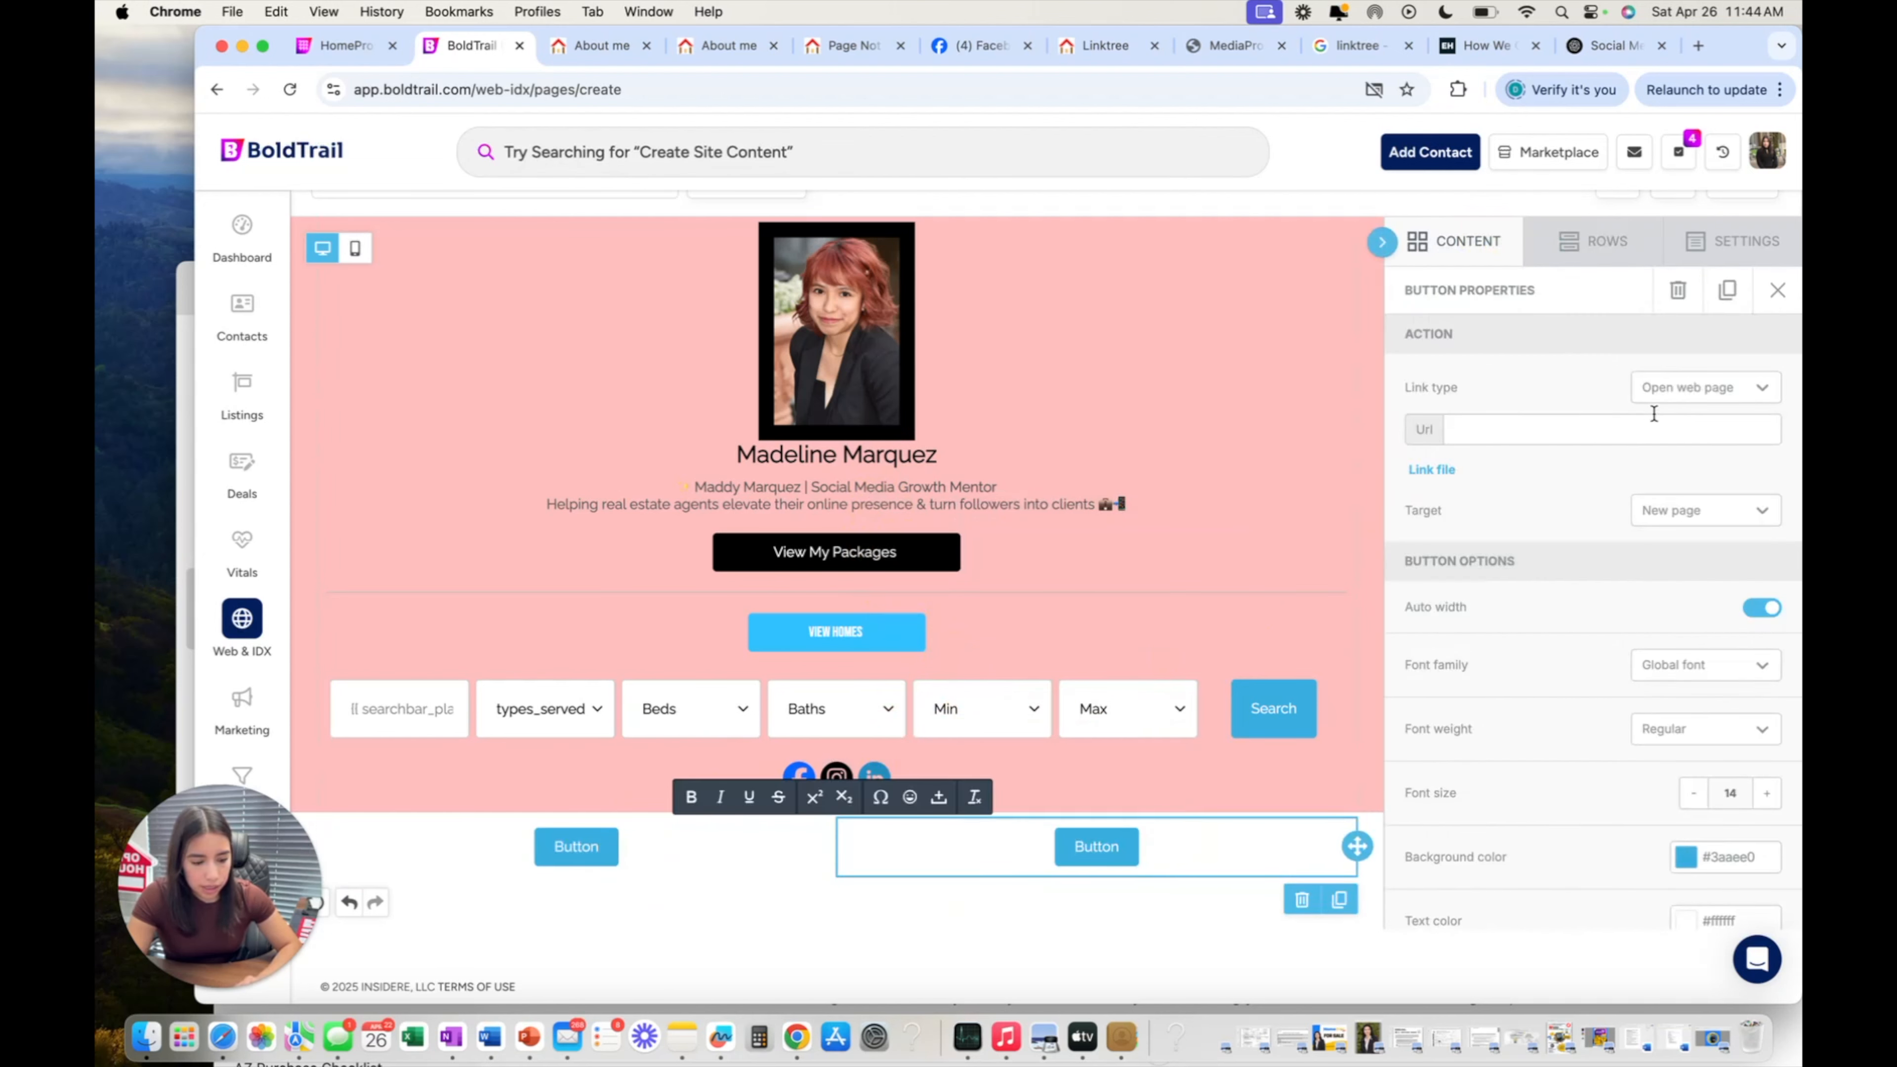
# Set the right button's link type to Make call instead of Send text.
pyautogui.click(1721, 394)
pyautogui.click(1718, 523)
pyautogui.scroll(-1, 1718, 493)
pyautogui.click(1713, 352)
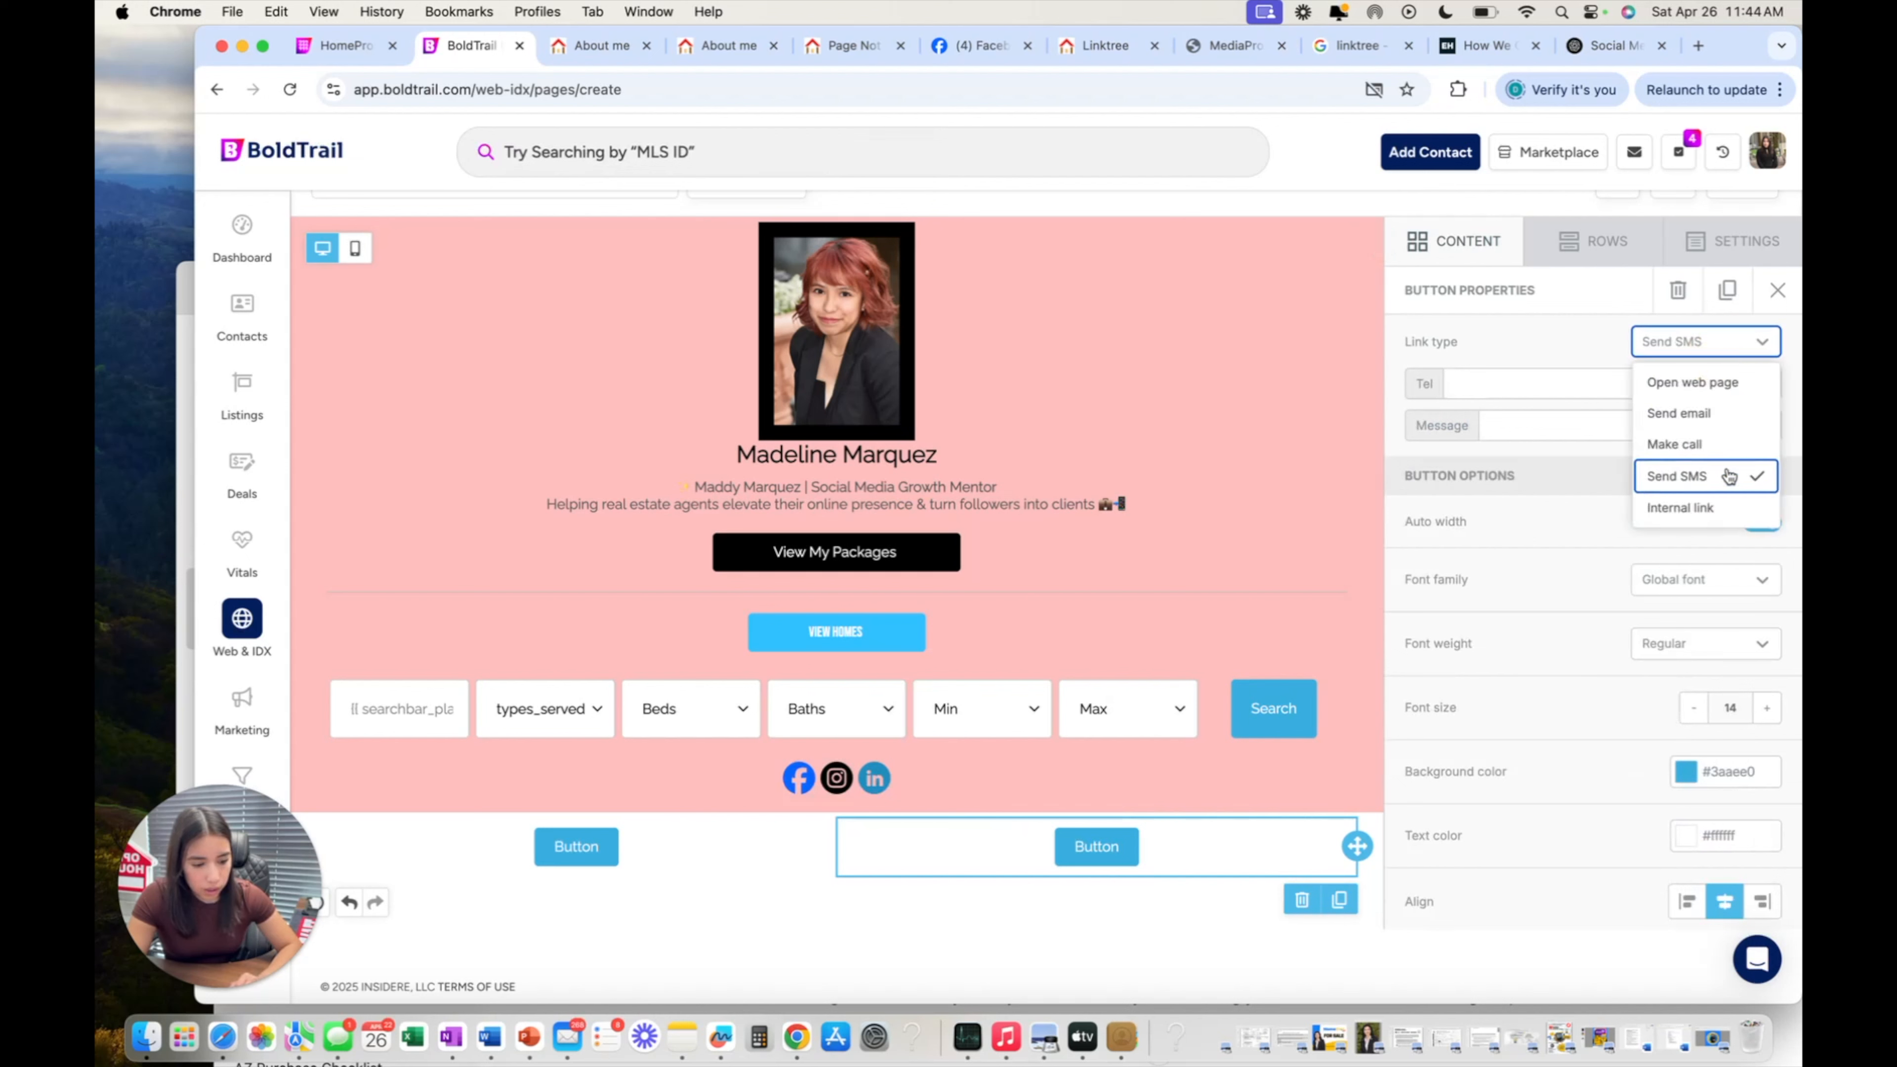
pyautogui.click(1726, 443)
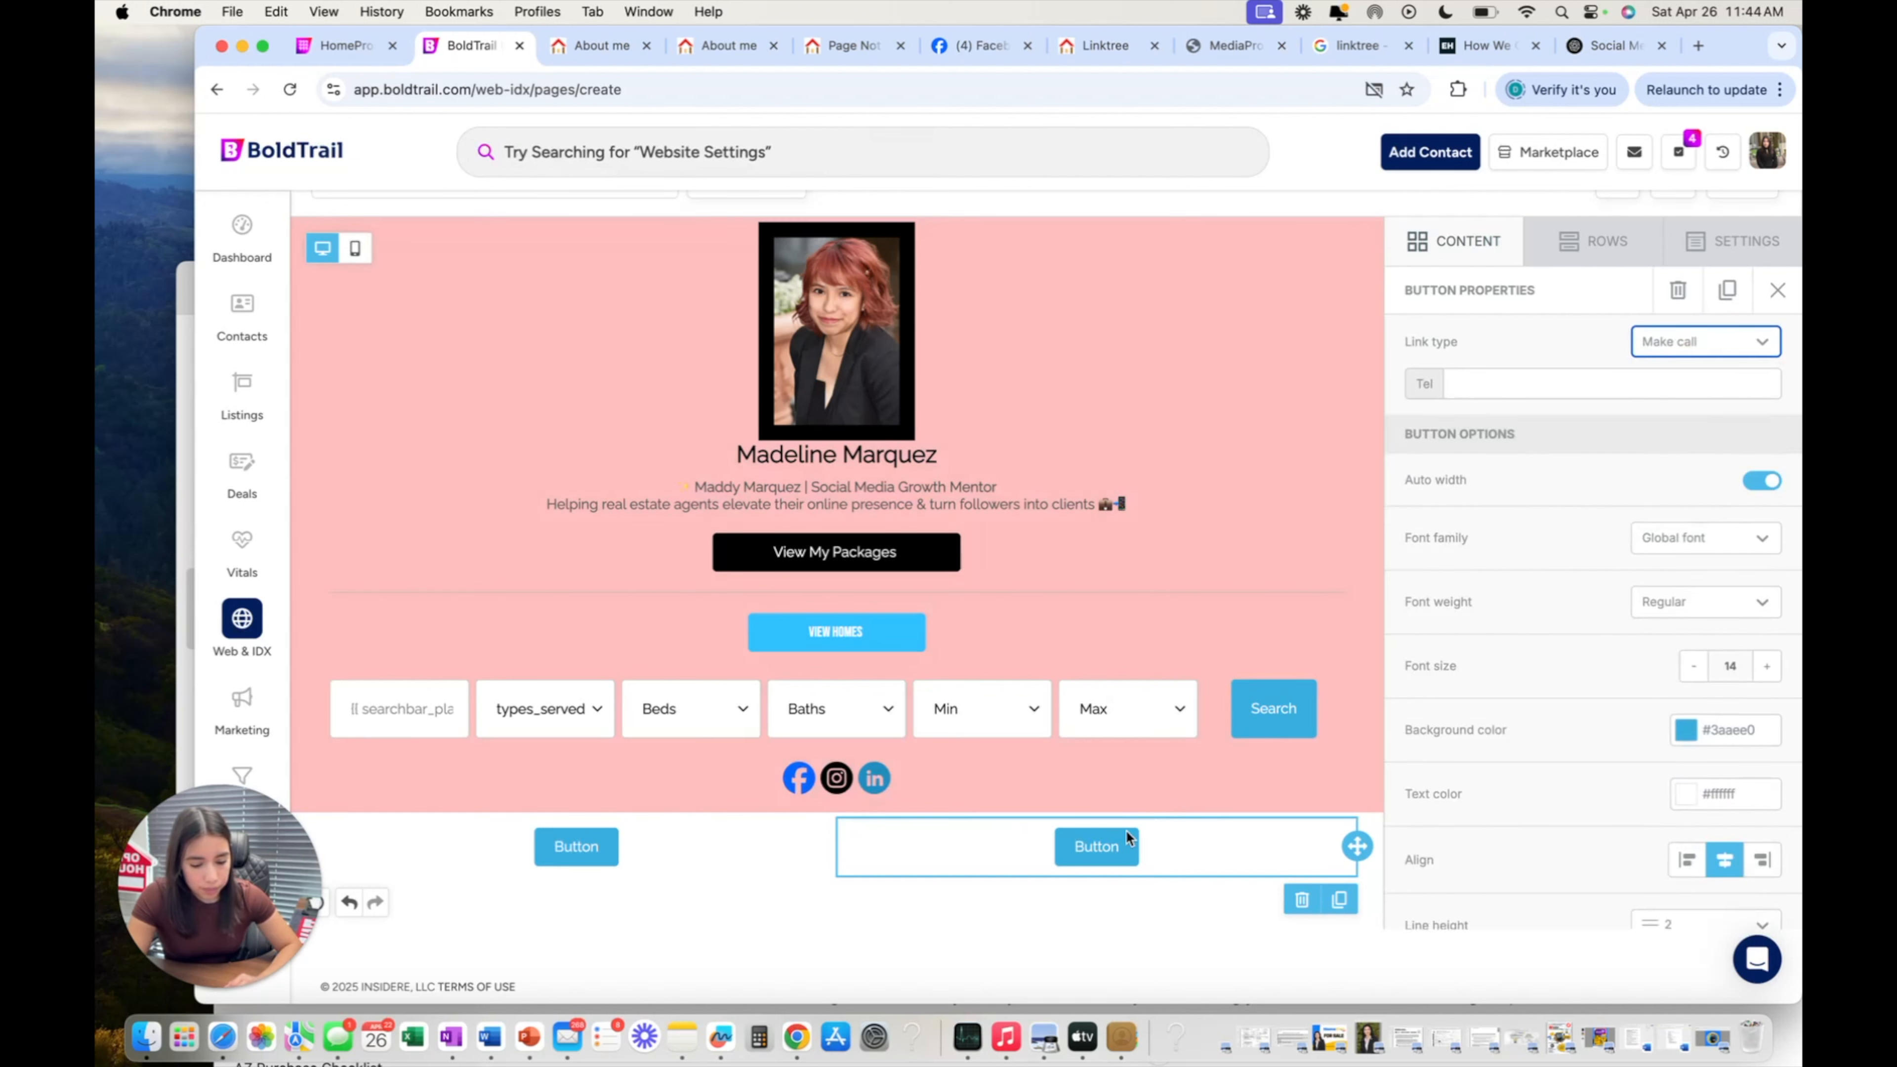
# Type 'Call Me' into the right button's label, then erase it to leave the label blank.
pyautogui.doubleClick(1113, 843)
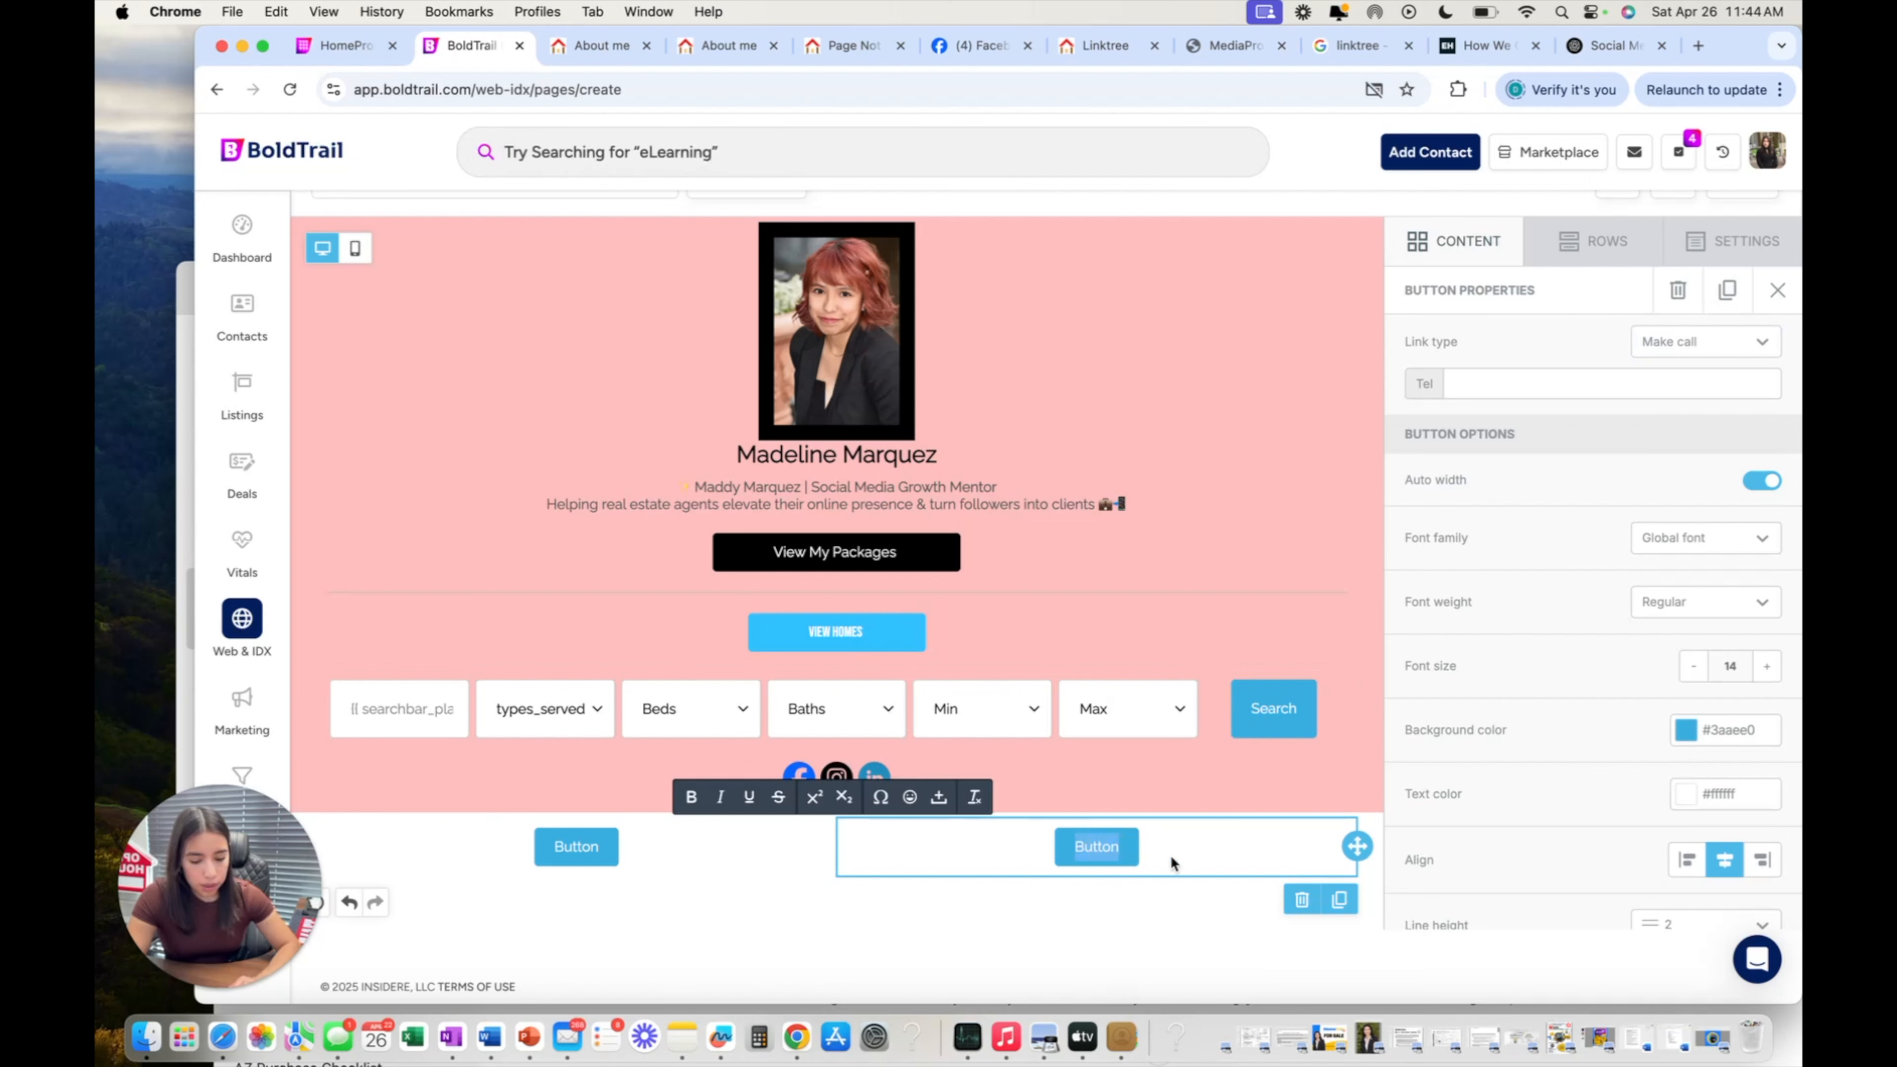
pyautogui.write('CA')
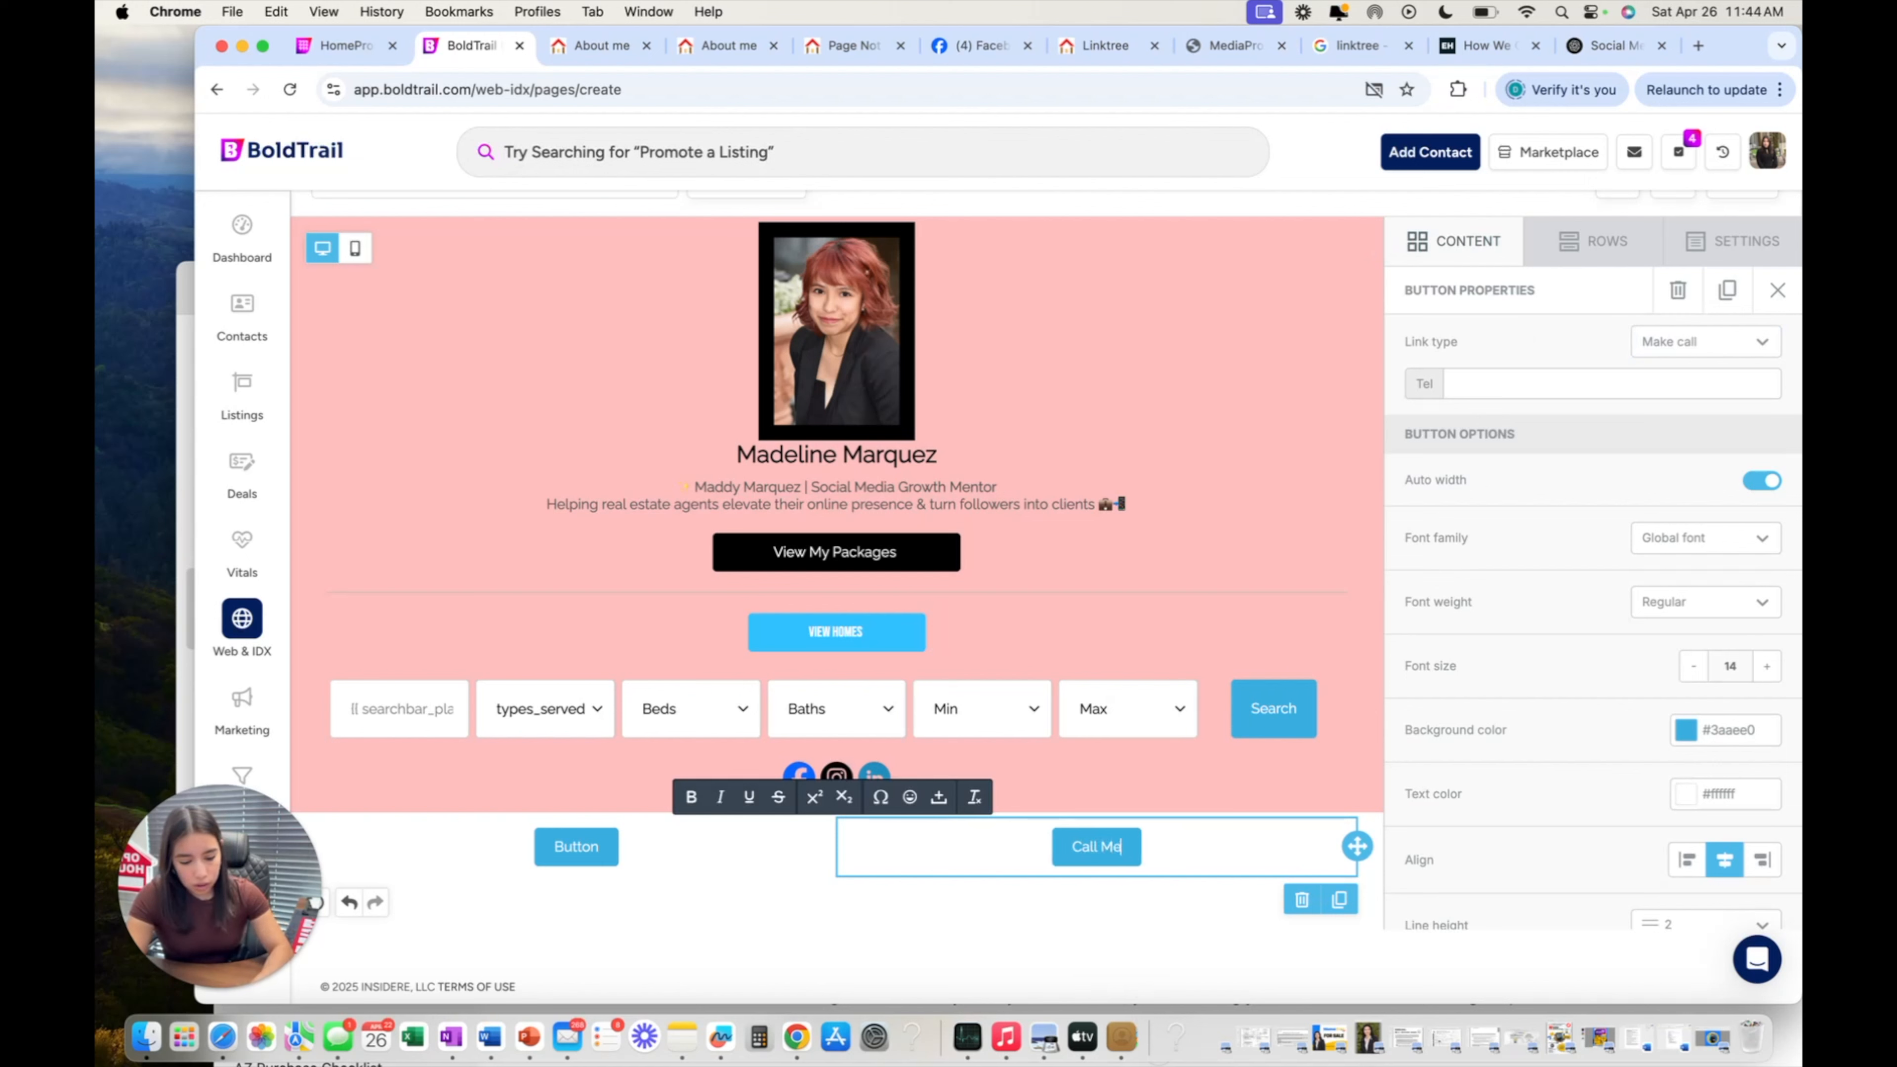
pyautogui.press('BackSpace')
pyautogui.press('BackSpace')
pyautogui.press('BackSpace')
pyautogui.press('BackSpace')
pyautogui.press('BackSpace')
pyautogui.press('BackSpace')
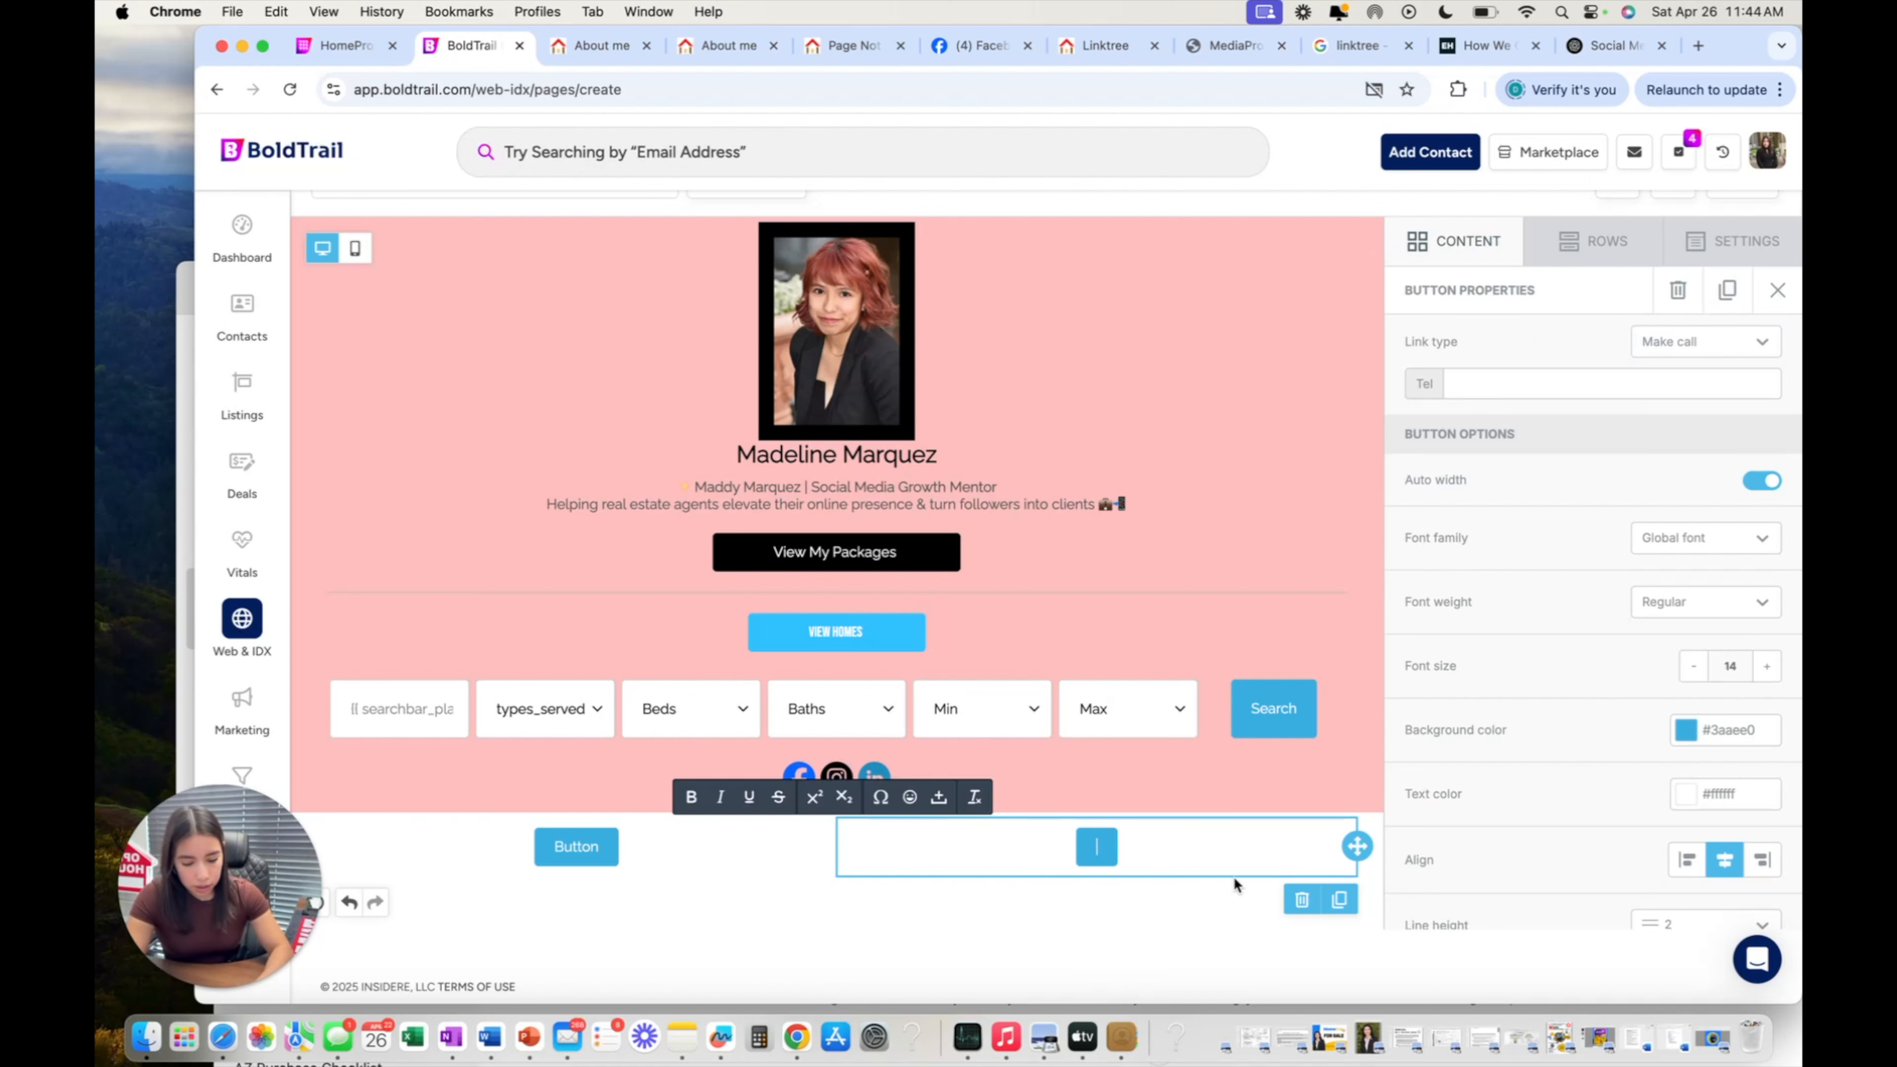
pyautogui.click(1234, 883)
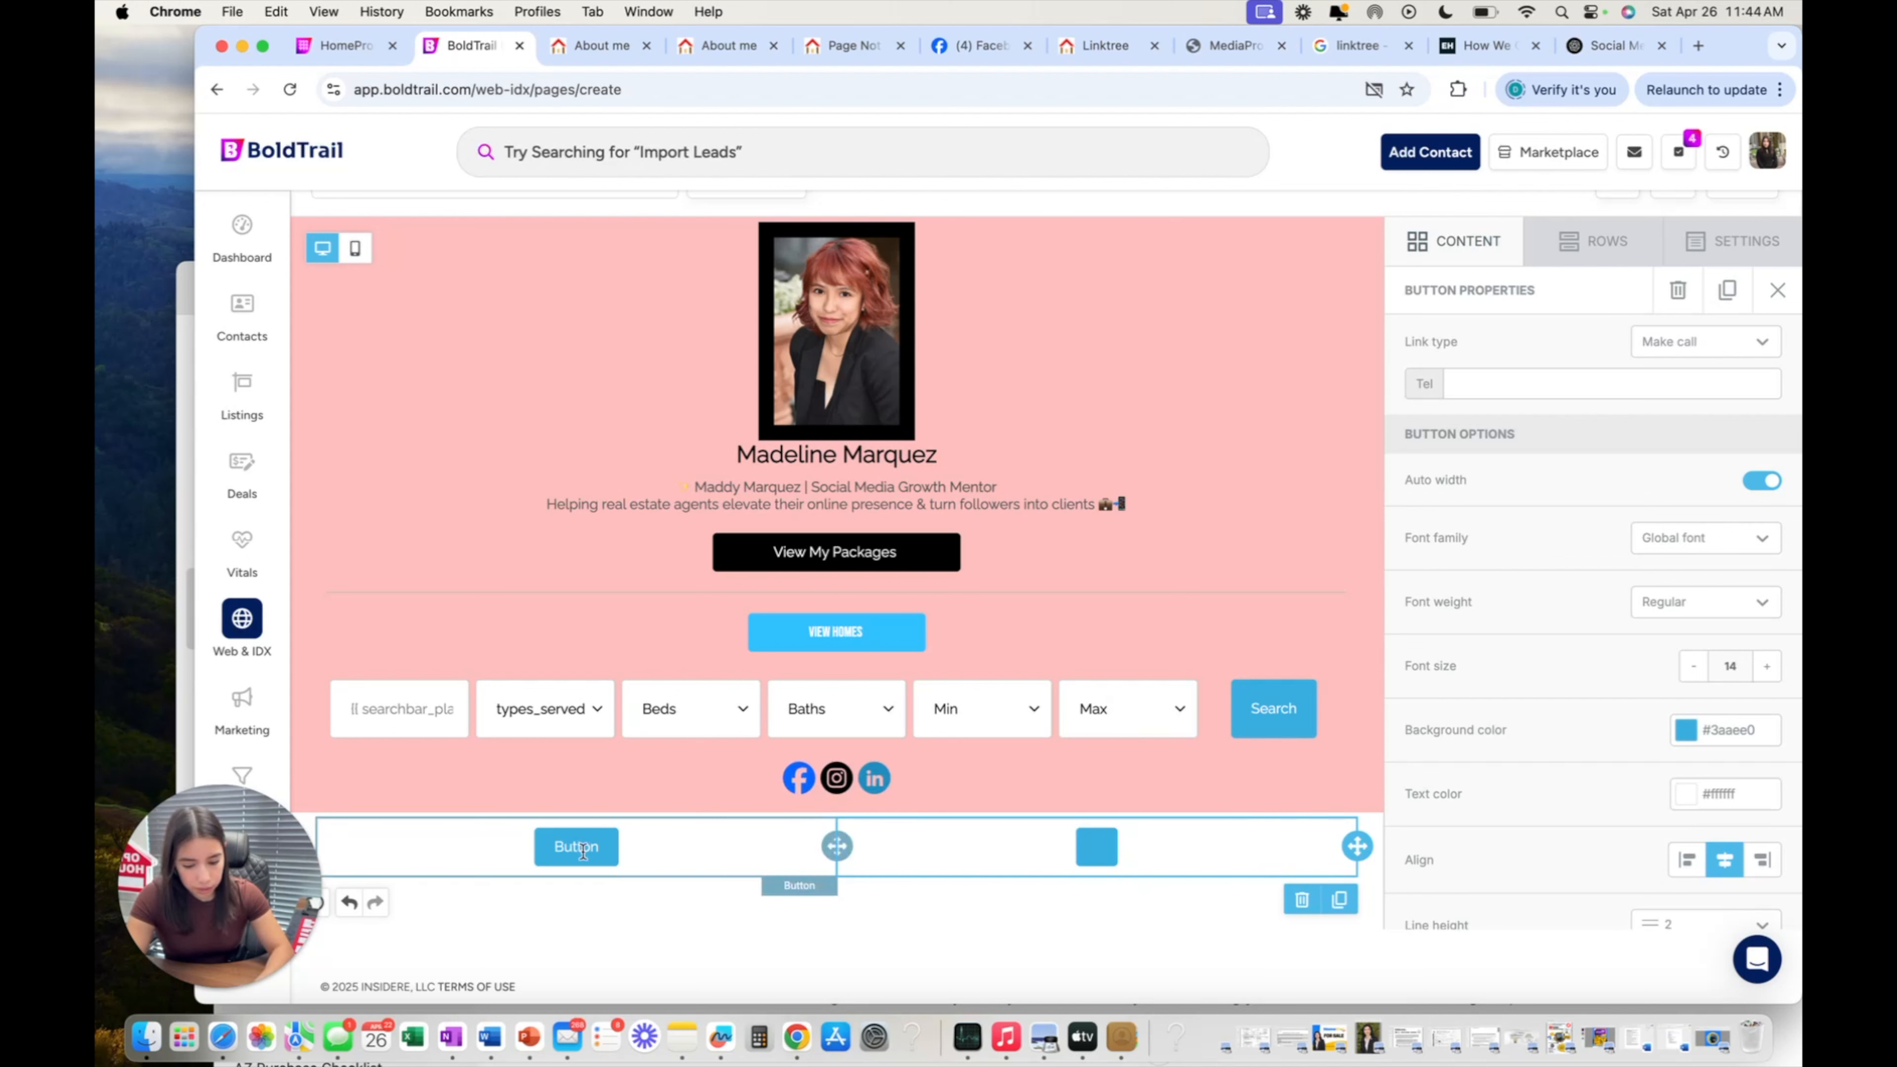
pyautogui.click(583, 849)
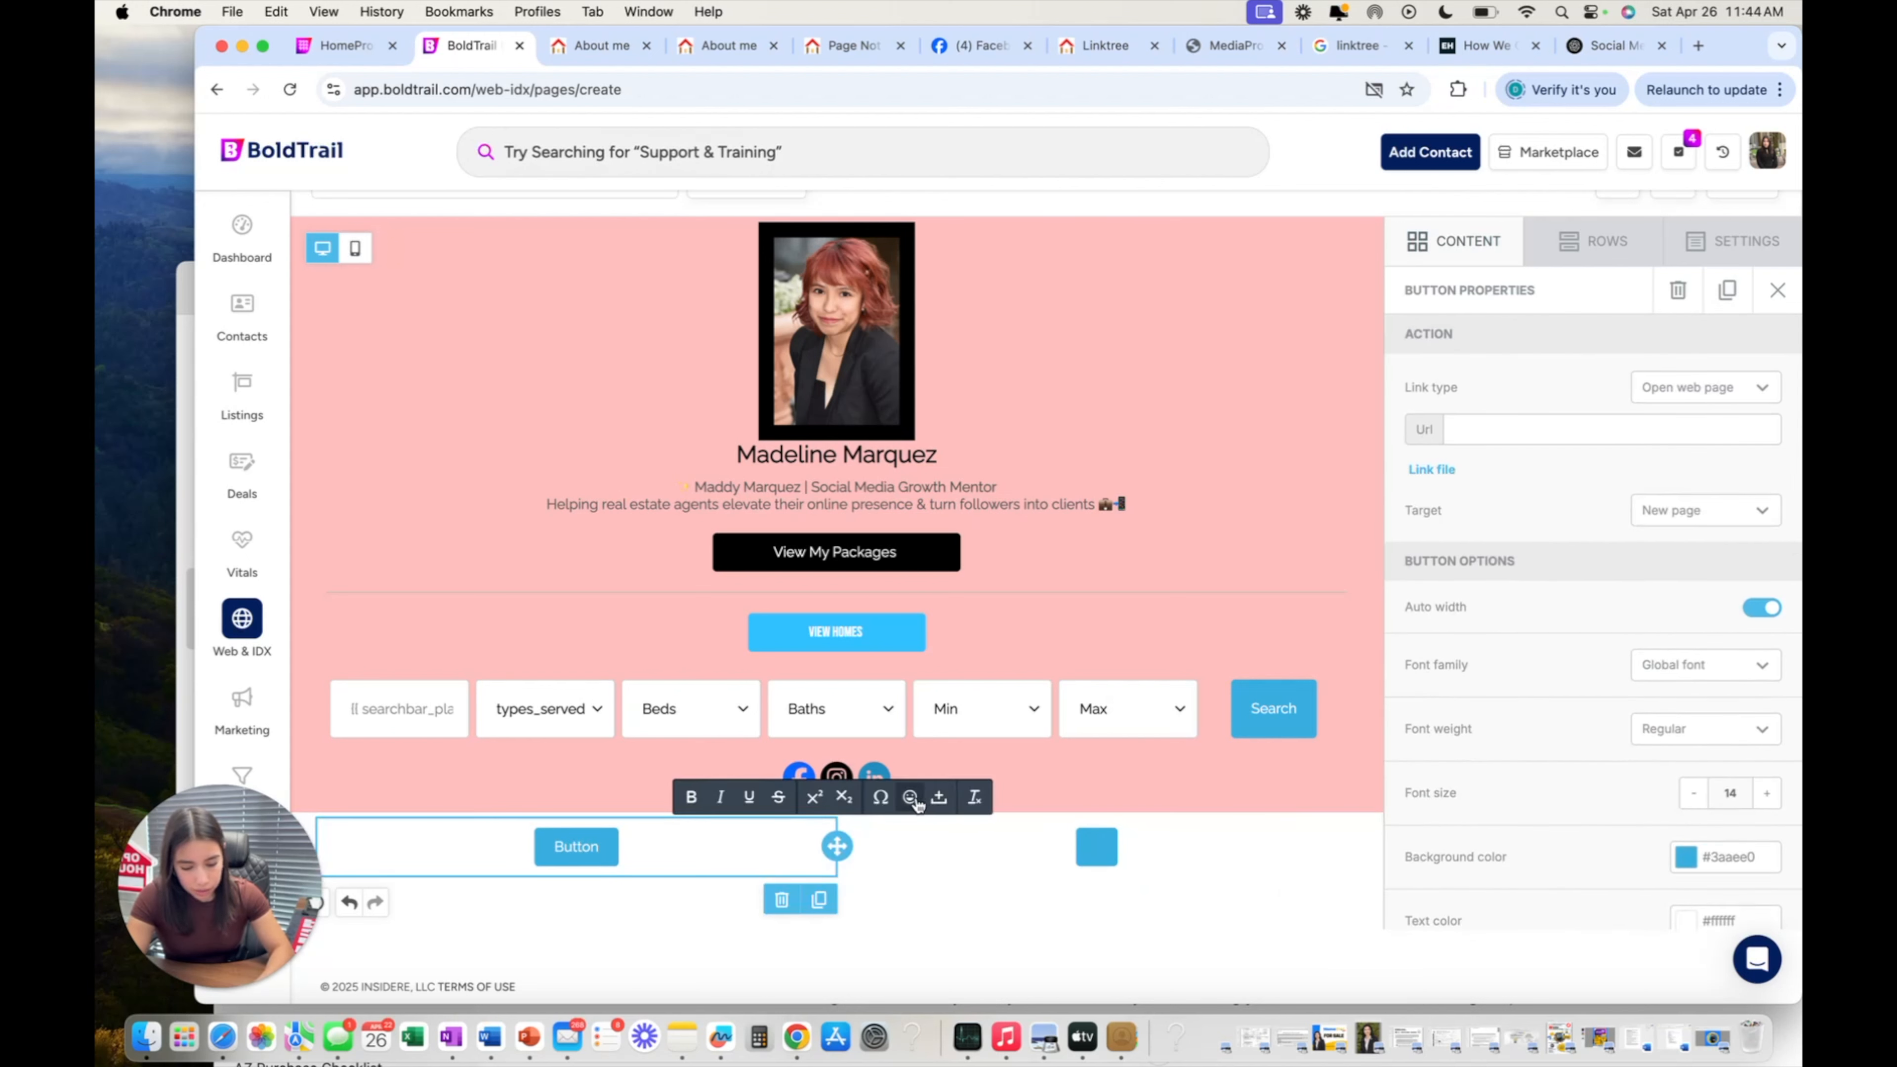
# Replace the left button's 'Button' label with an envelope emoji found by searching 'email'.
pyautogui.click(894, 795)
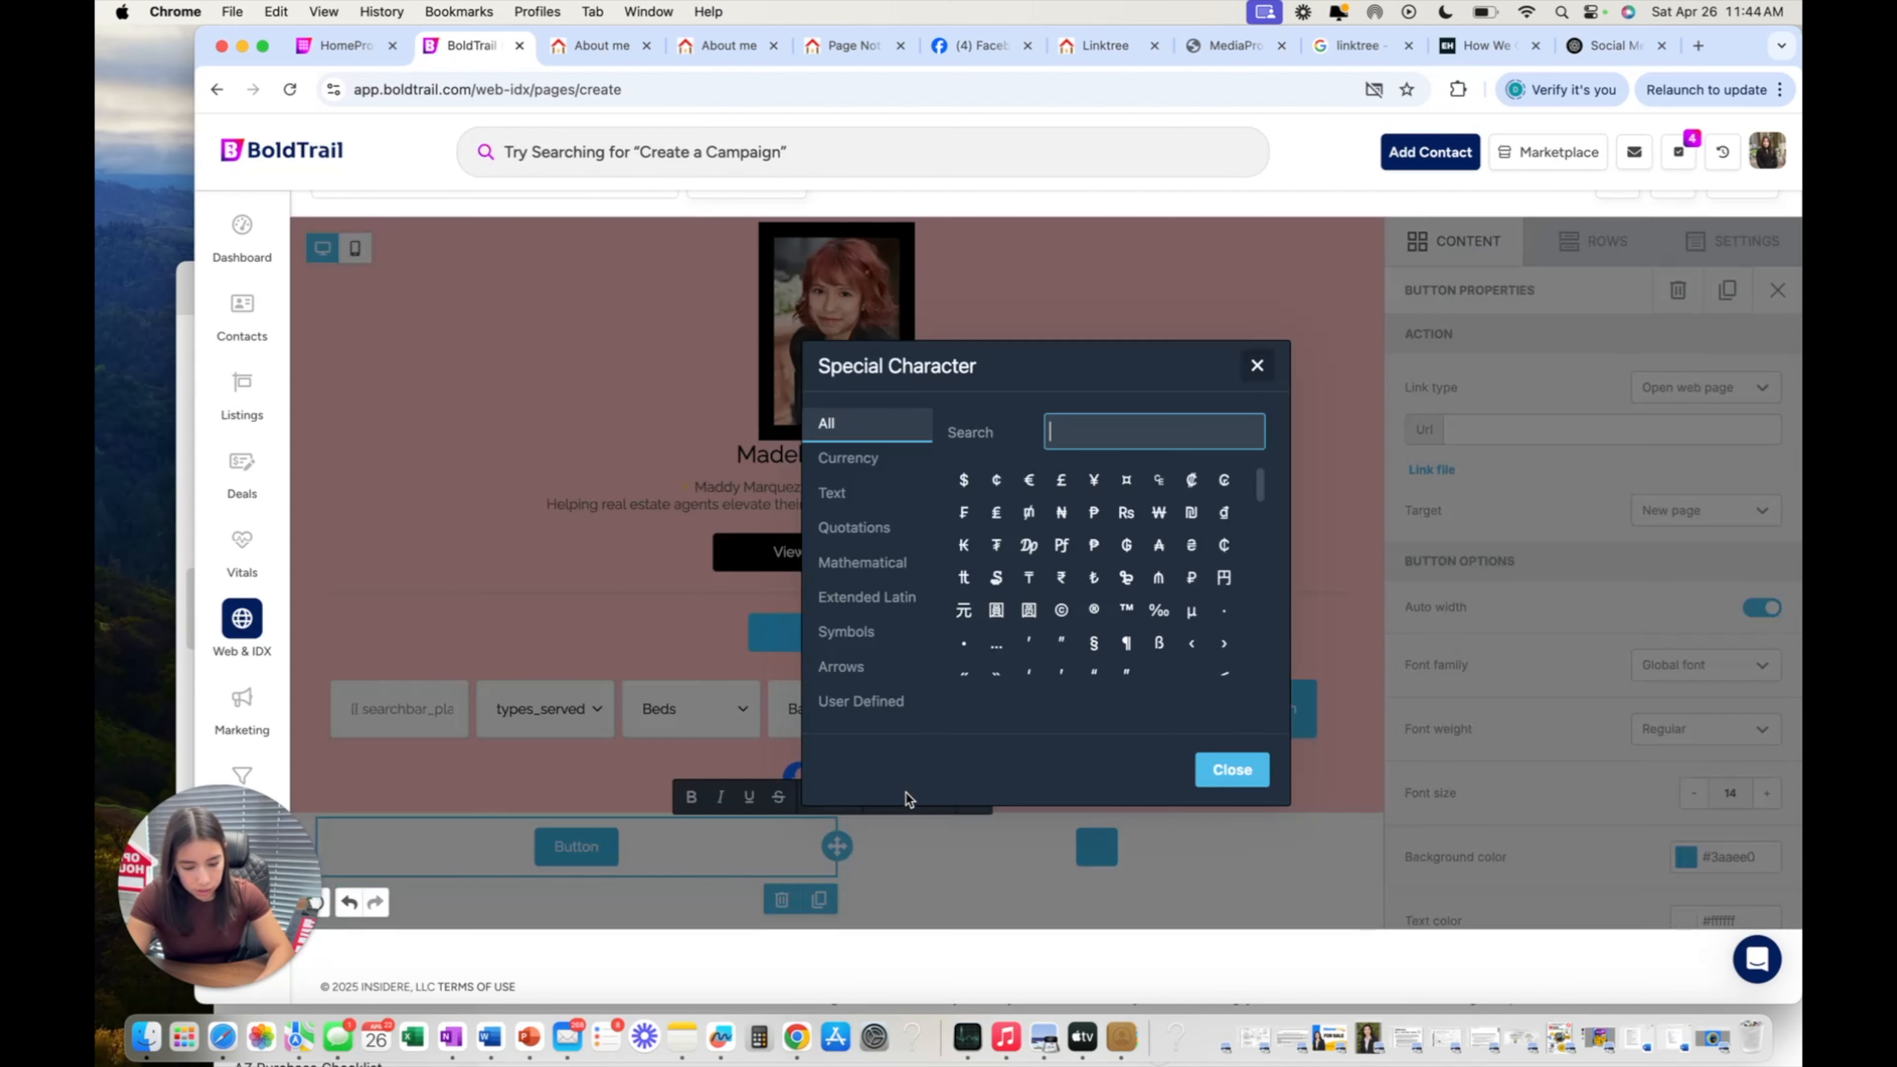
pyautogui.click(1258, 366)
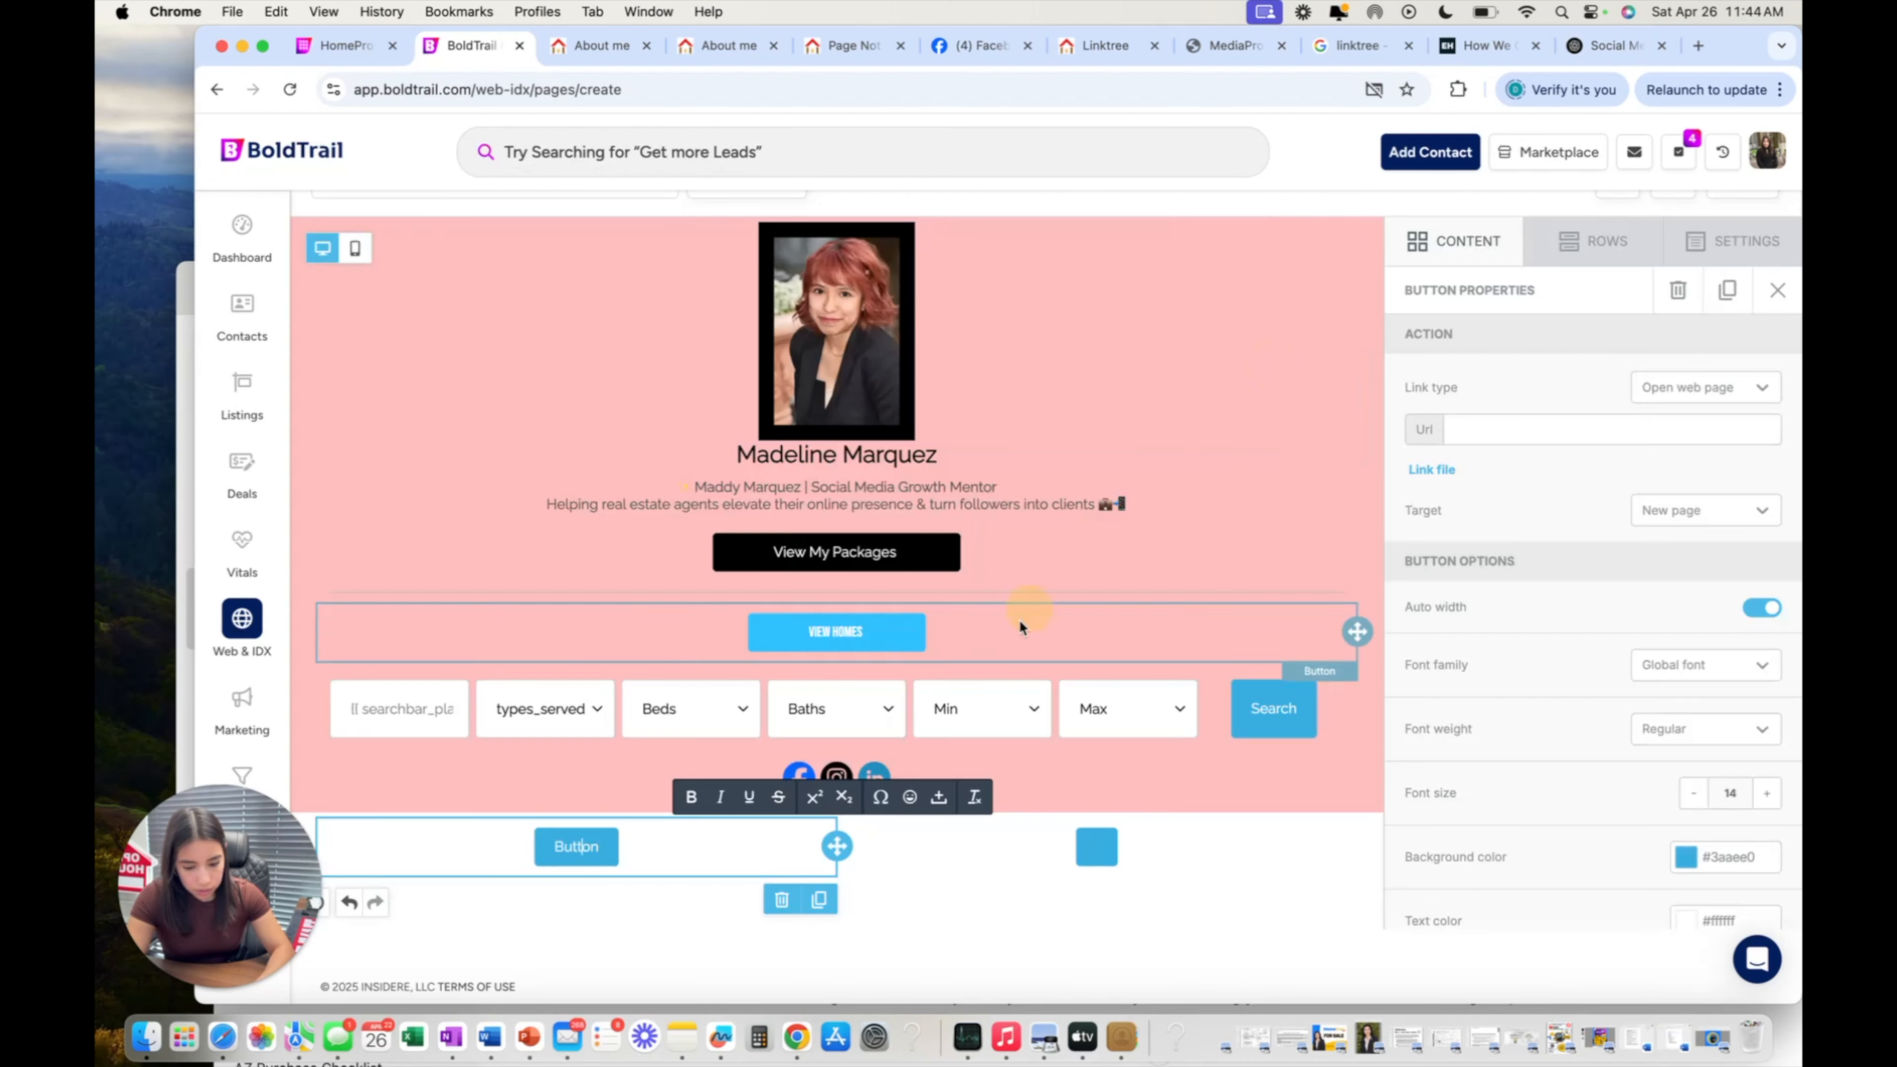
pyautogui.click(910, 797)
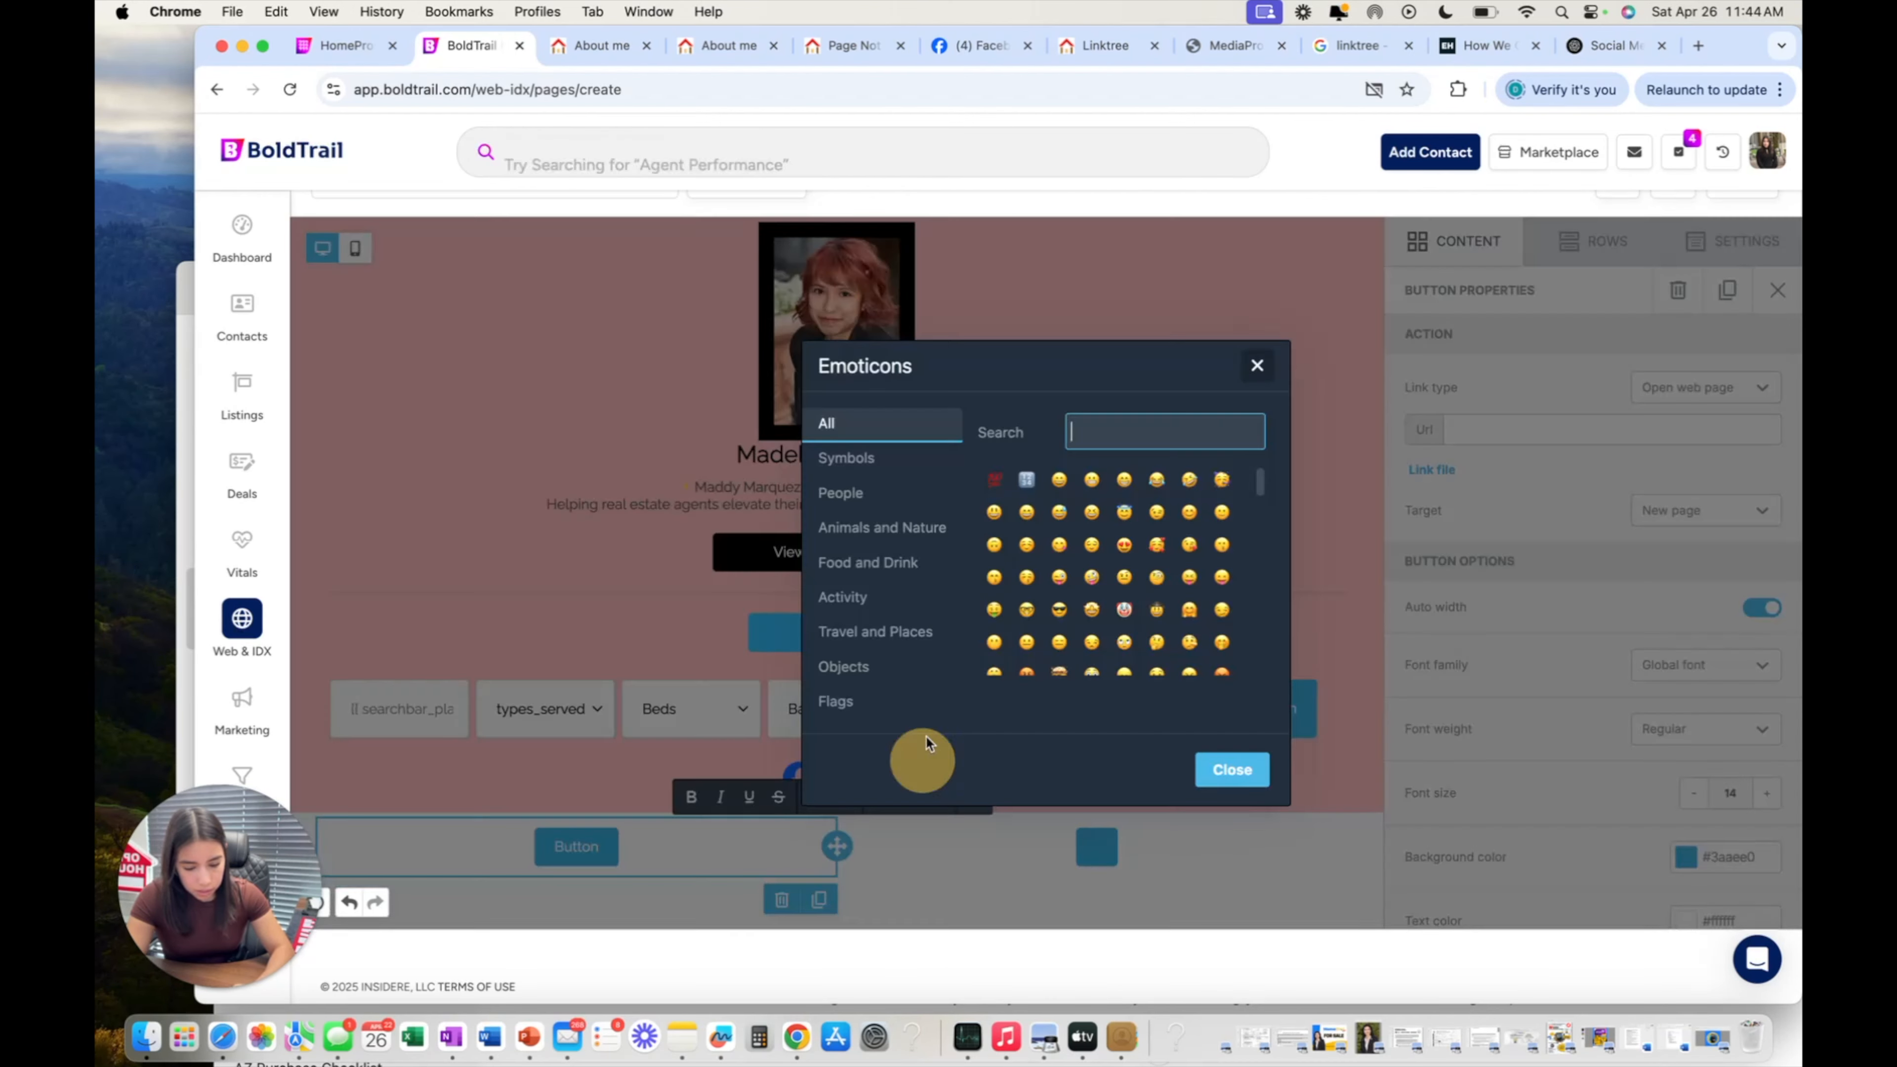
pyautogui.click(1136, 420)
pyautogui.write('email')
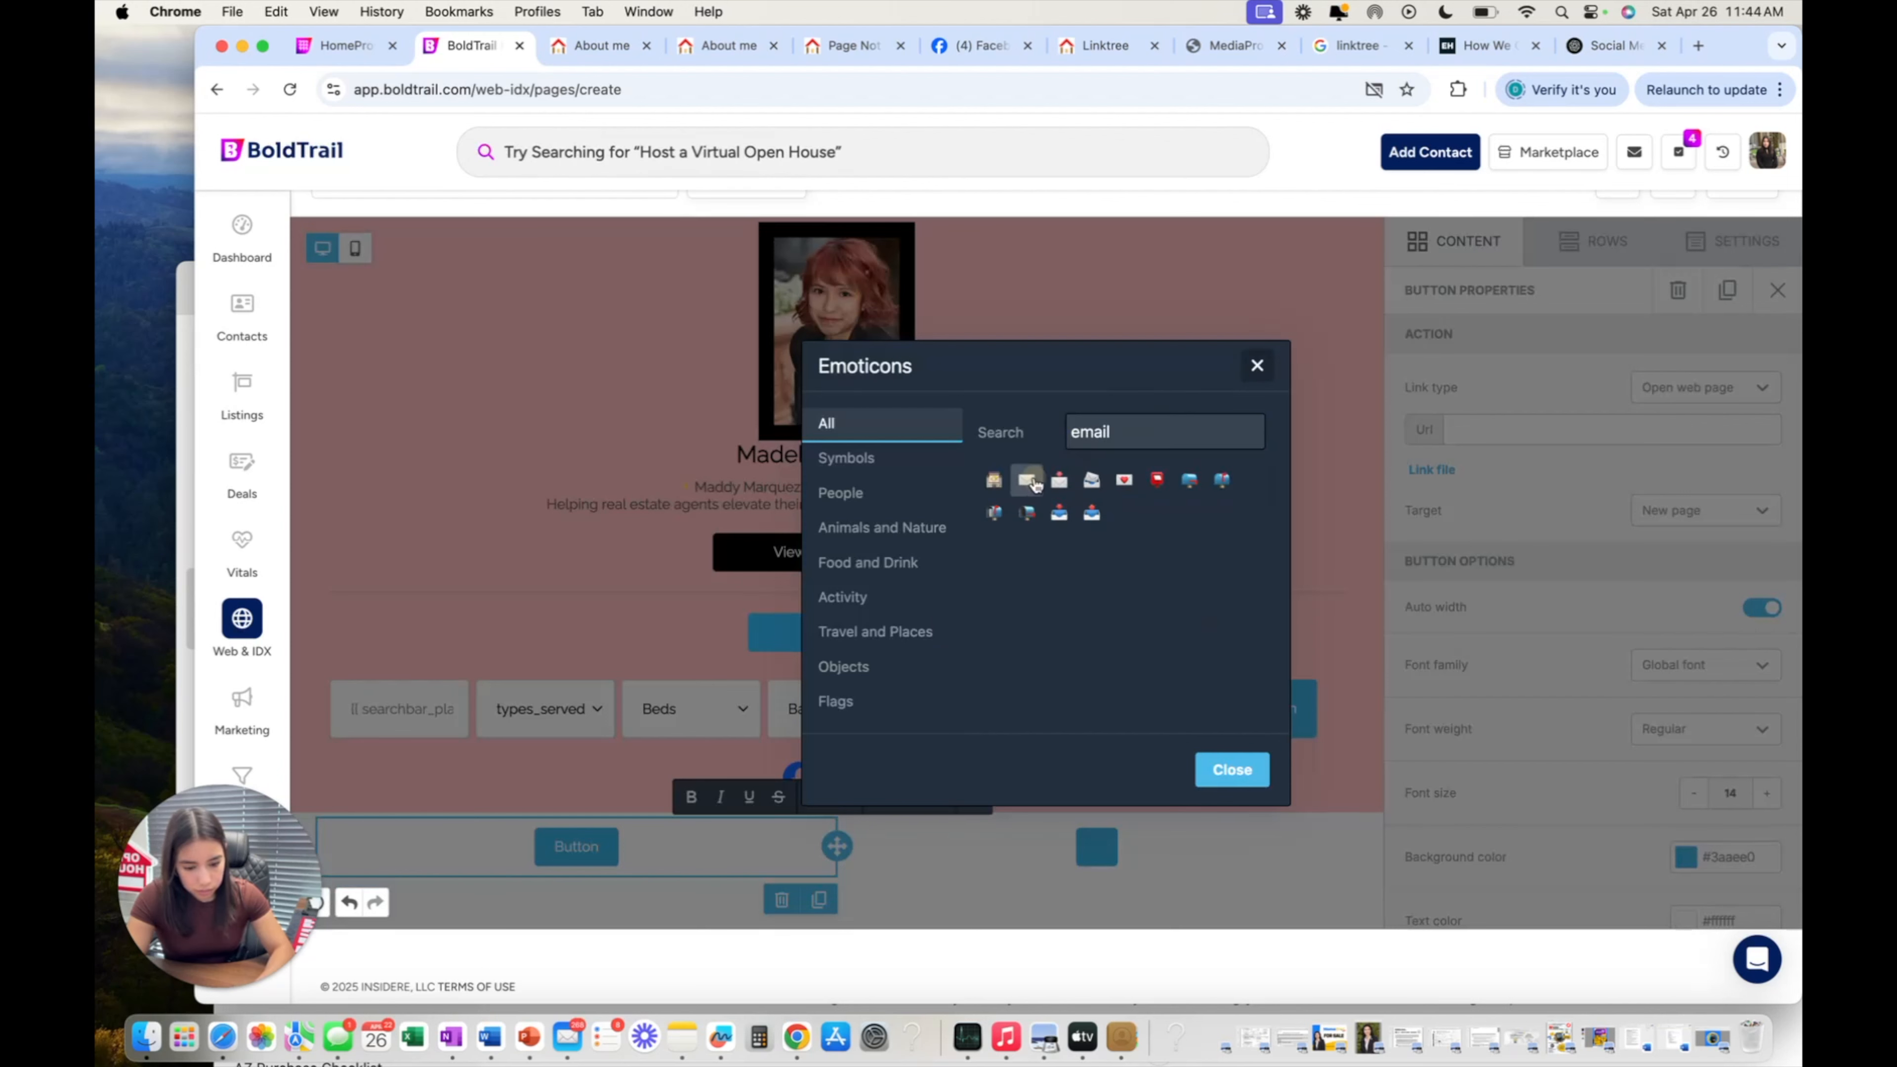
pyautogui.click(1029, 480)
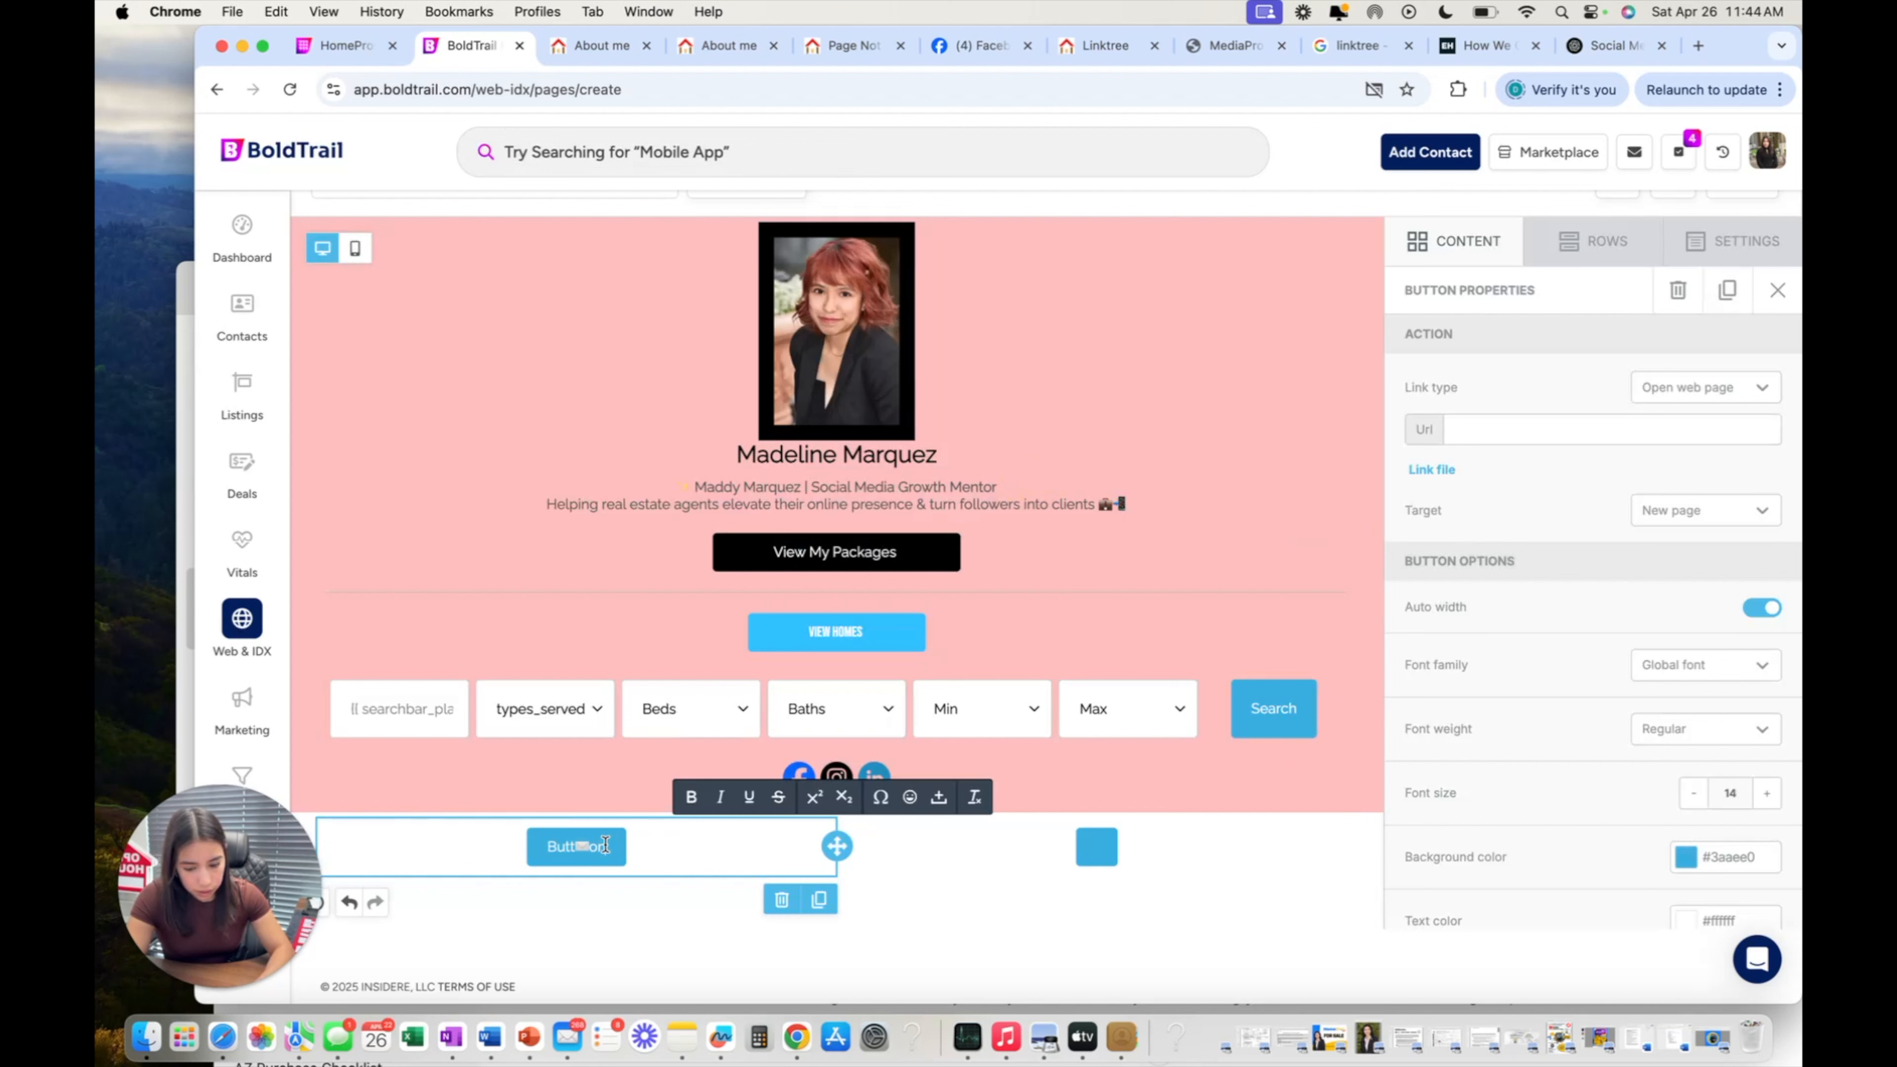
pyautogui.press('BackSpace')
pyautogui.press('BackSpace')
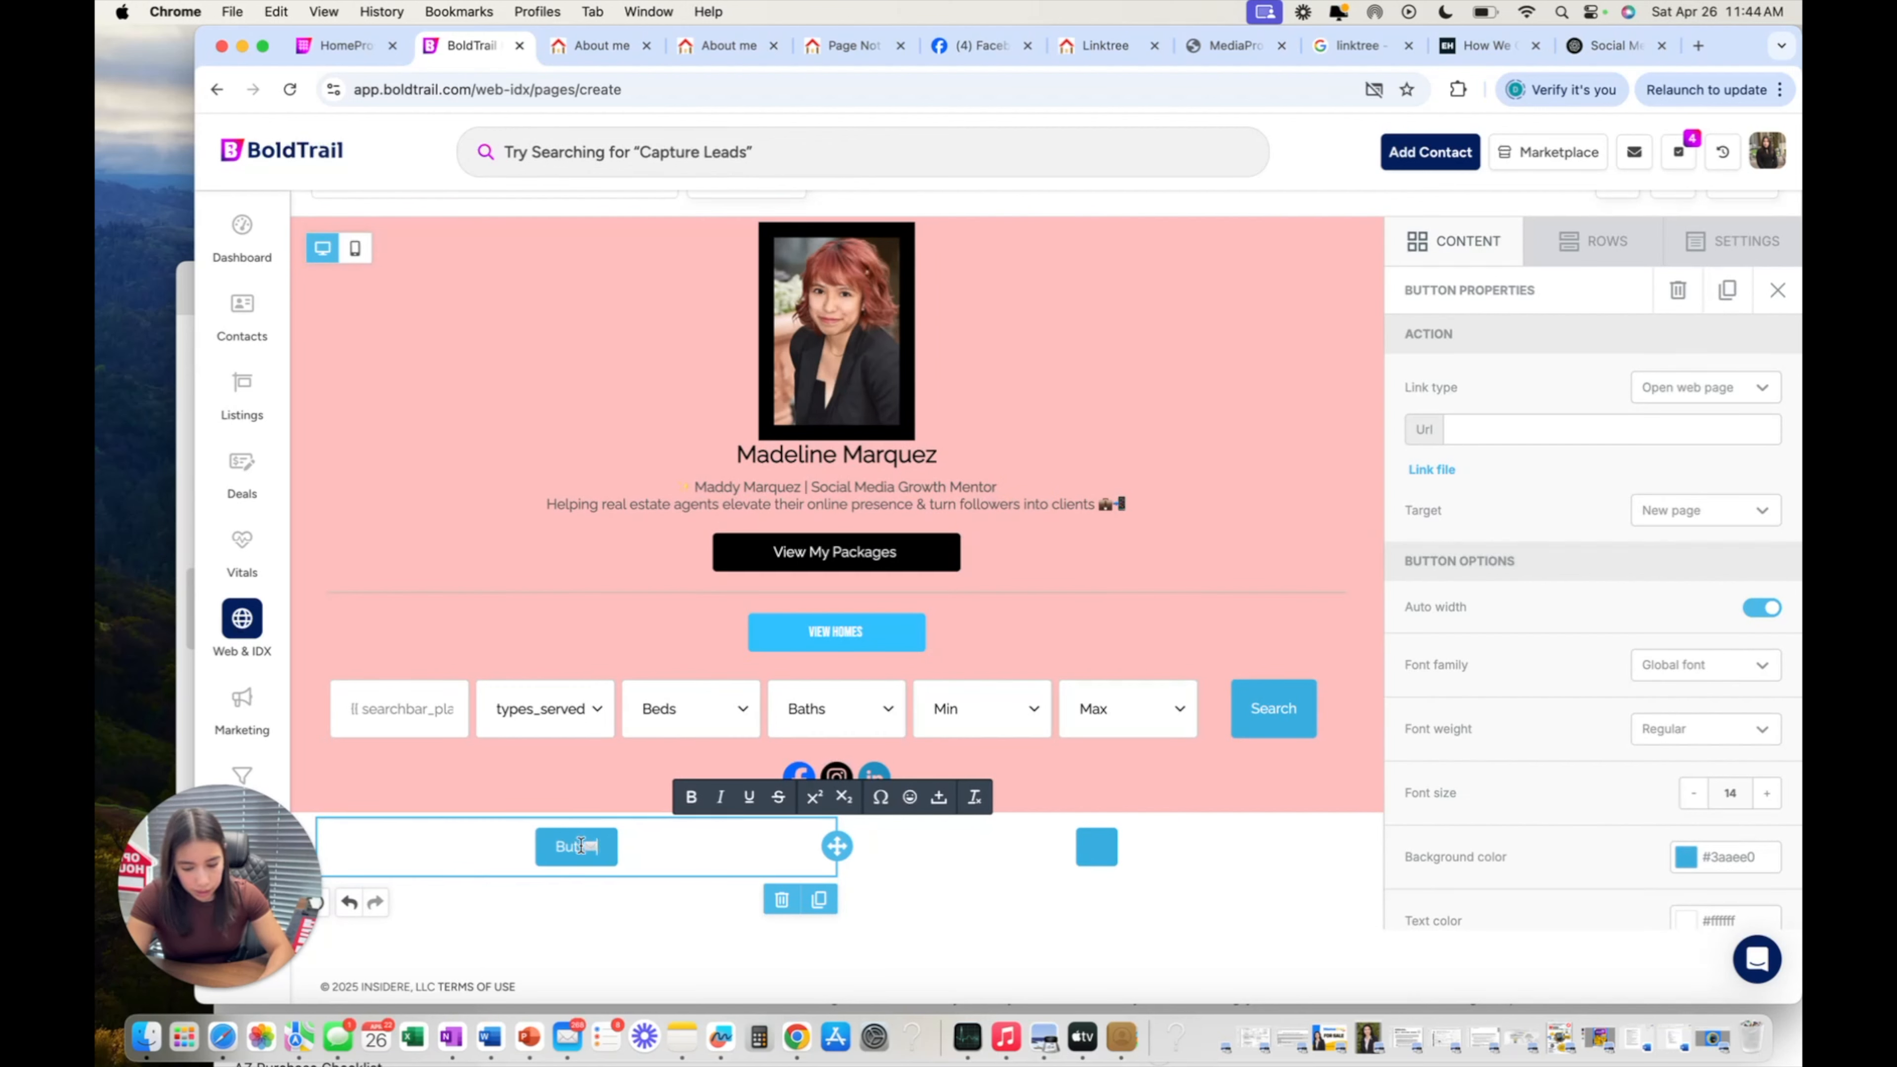
pyautogui.press('BackSpace')
pyautogui.press('BackSpace')
pyautogui.press('BackSpace')
pyautogui.press('BackSpace')
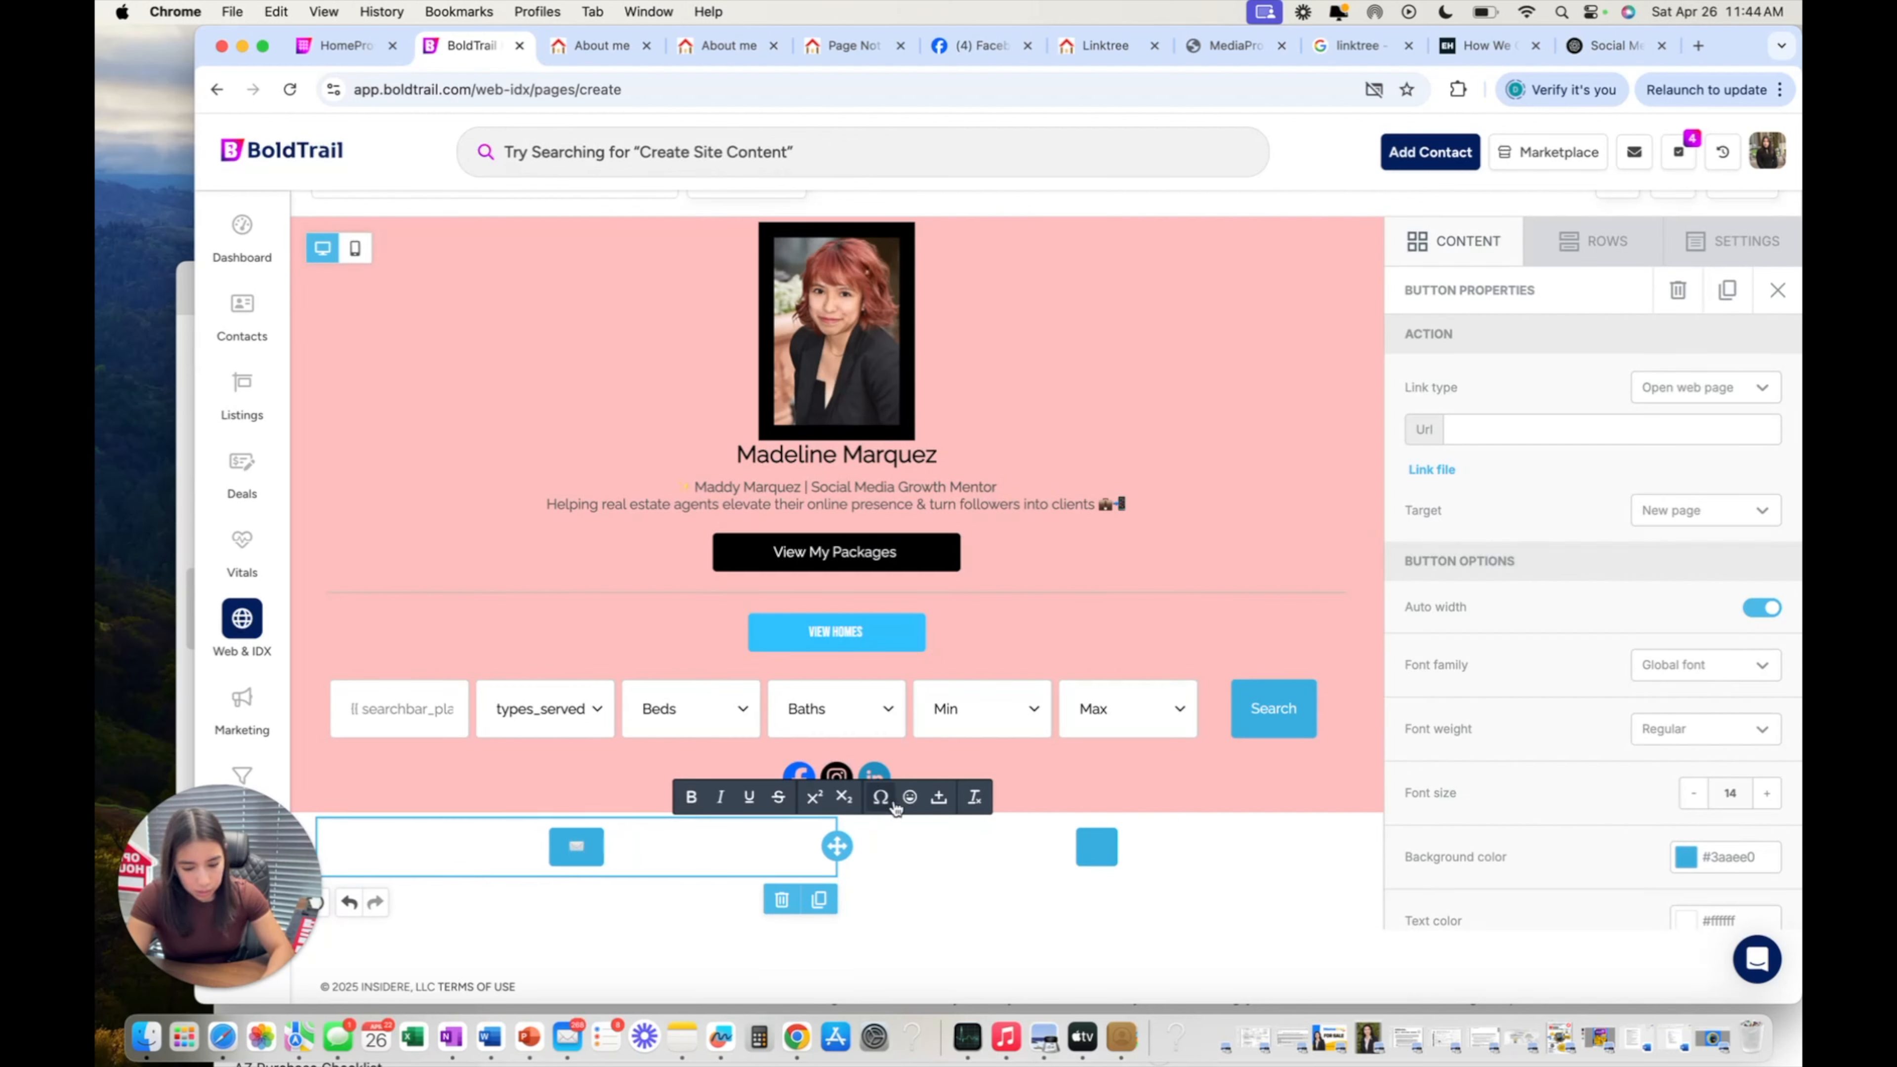
# Raise the left button's font size to 22.
pyautogui.click(1769, 793)
pyautogui.click(1769, 793)
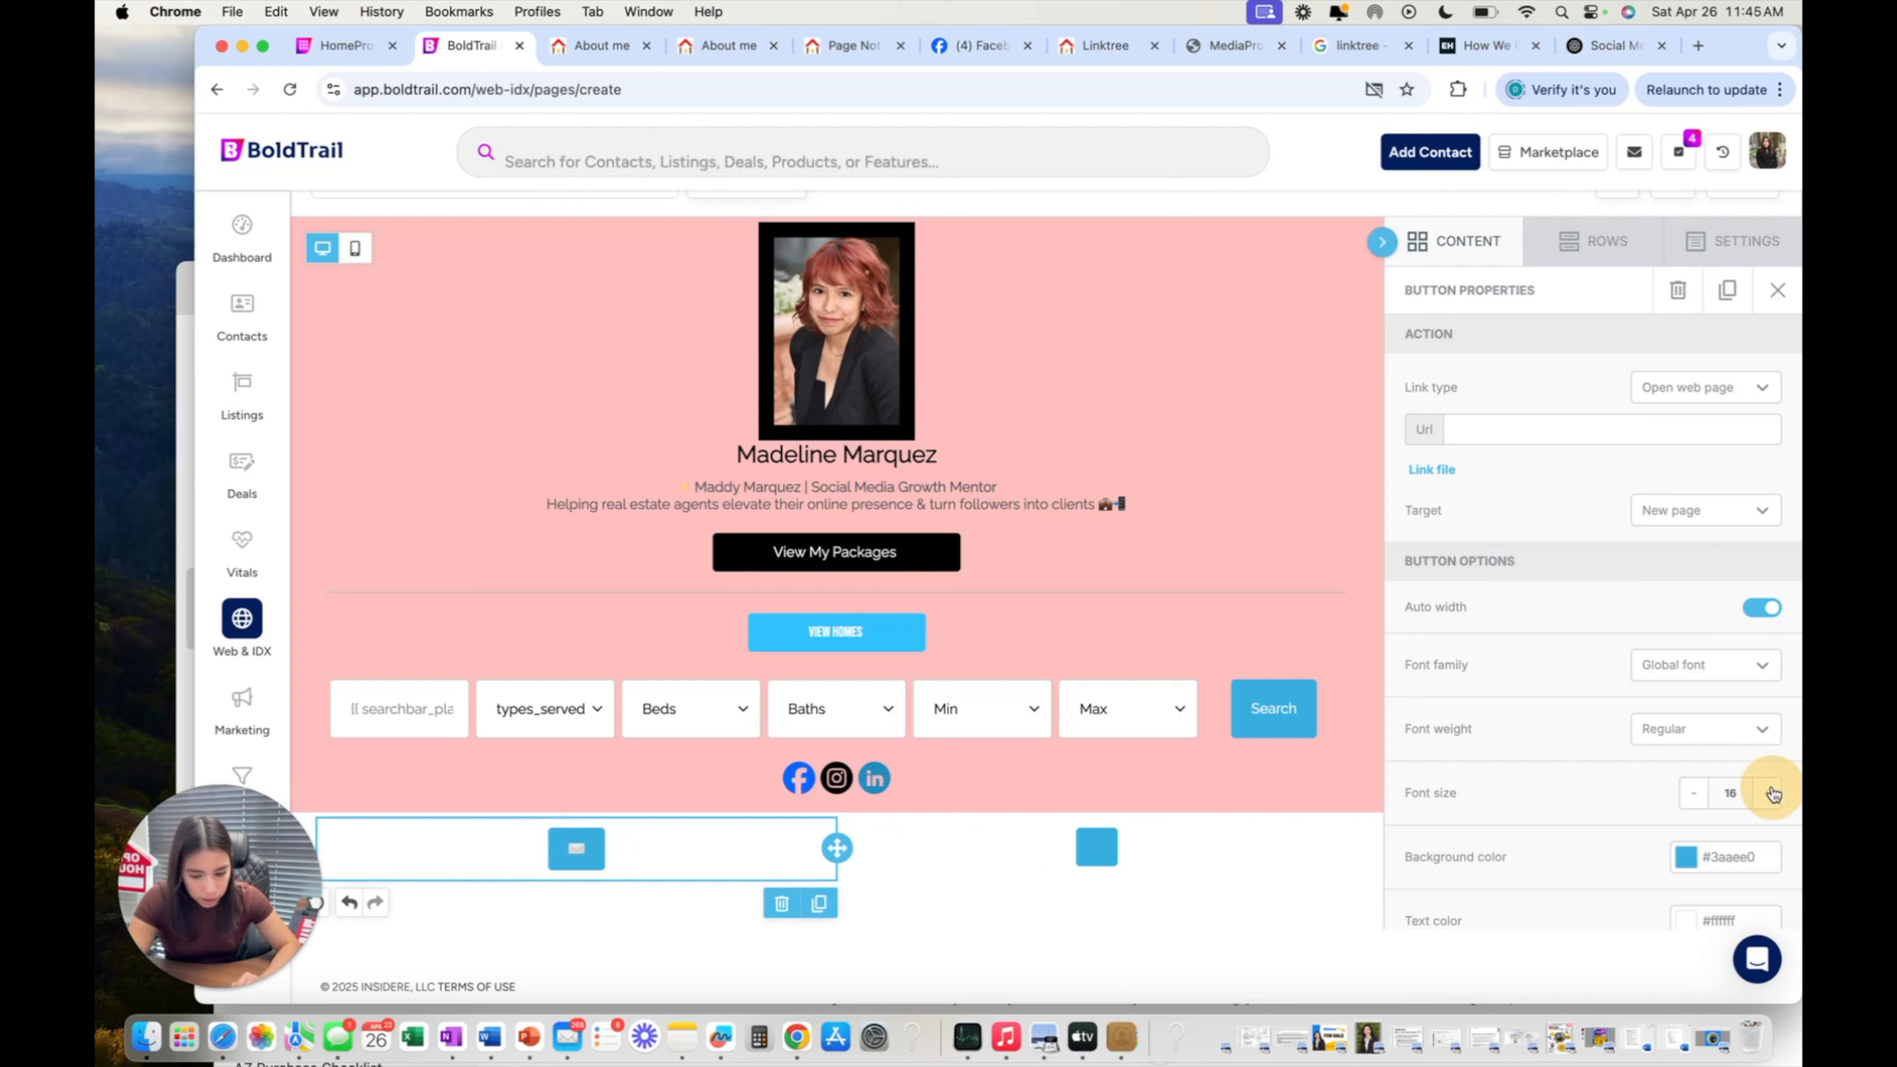
pyautogui.click(1771, 793)
pyautogui.click(1770, 793)
pyautogui.click(1769, 793)
pyautogui.click(1769, 793)
pyautogui.click(1769, 793)
pyautogui.click(1769, 793)
pyautogui.click(1718, 388)
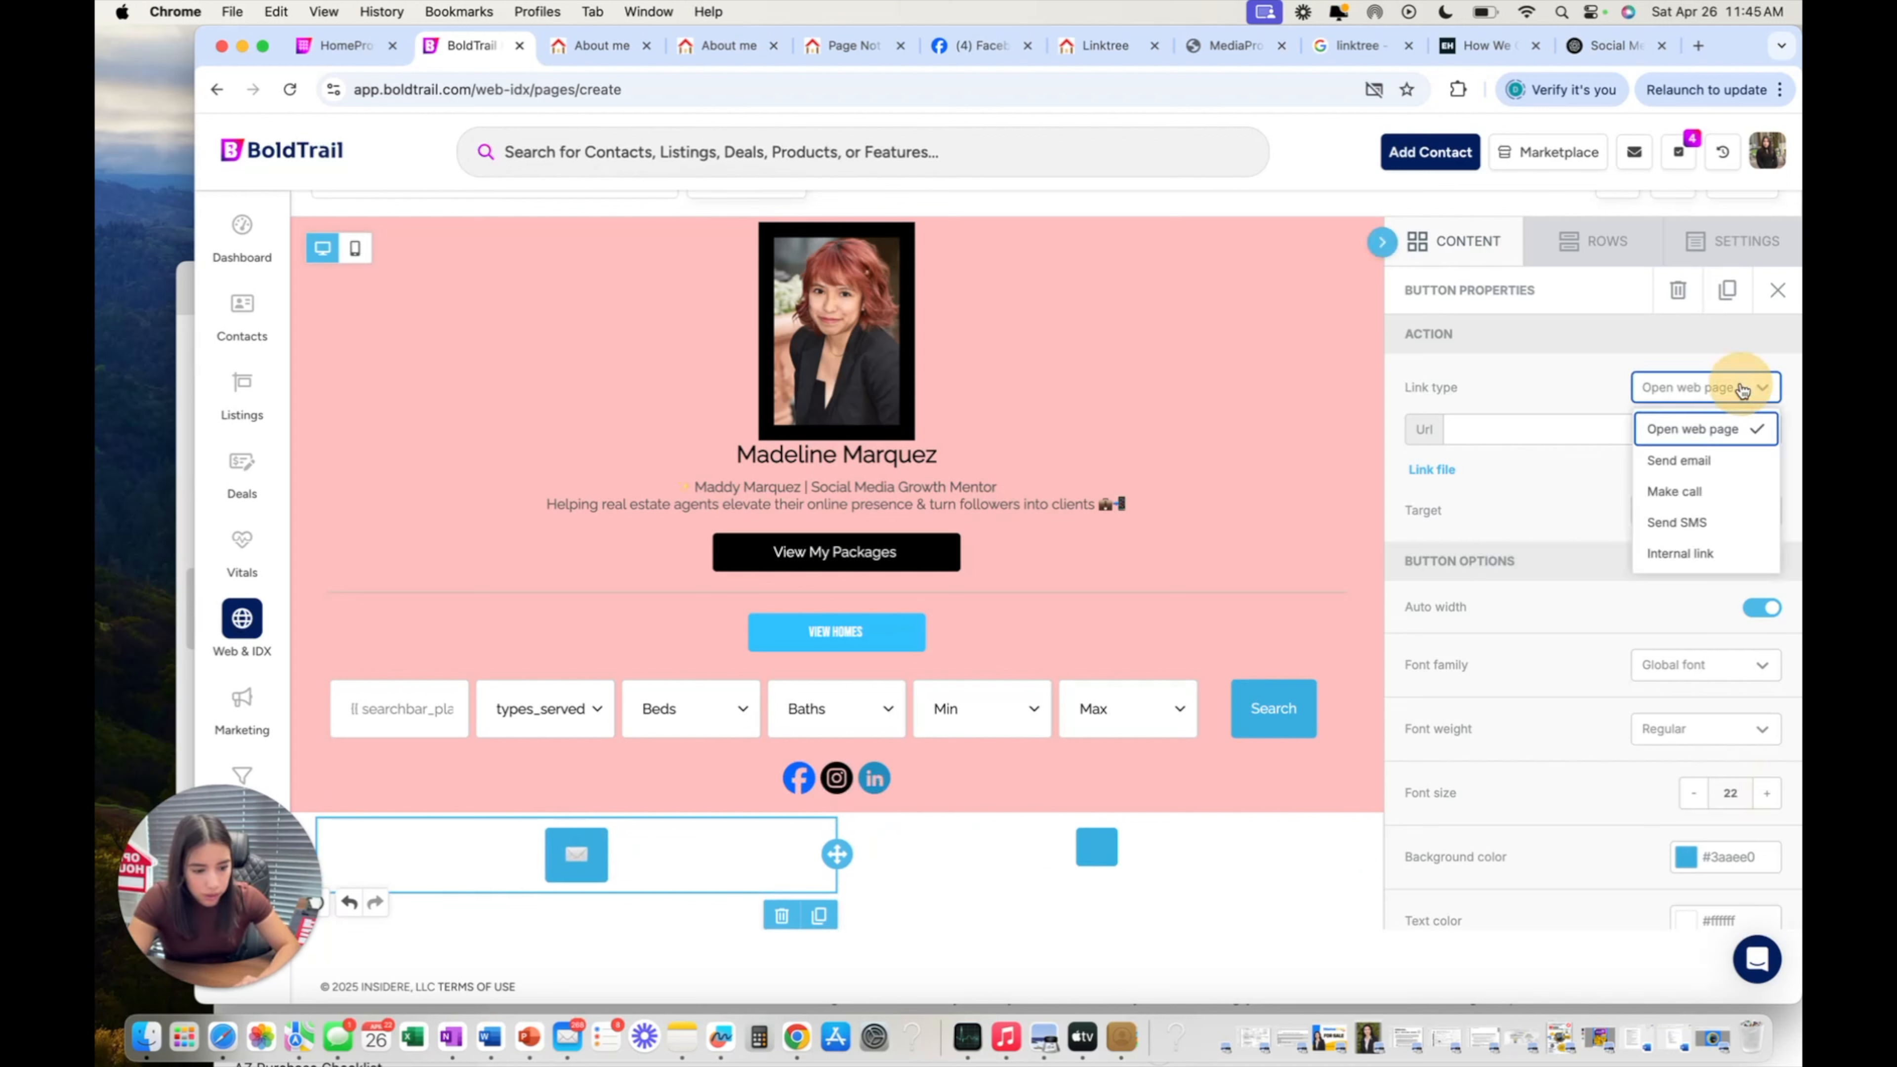
# Set the left button's link type to Send email and enter the broker's email address in Mail to.
pyautogui.click(1688, 461)
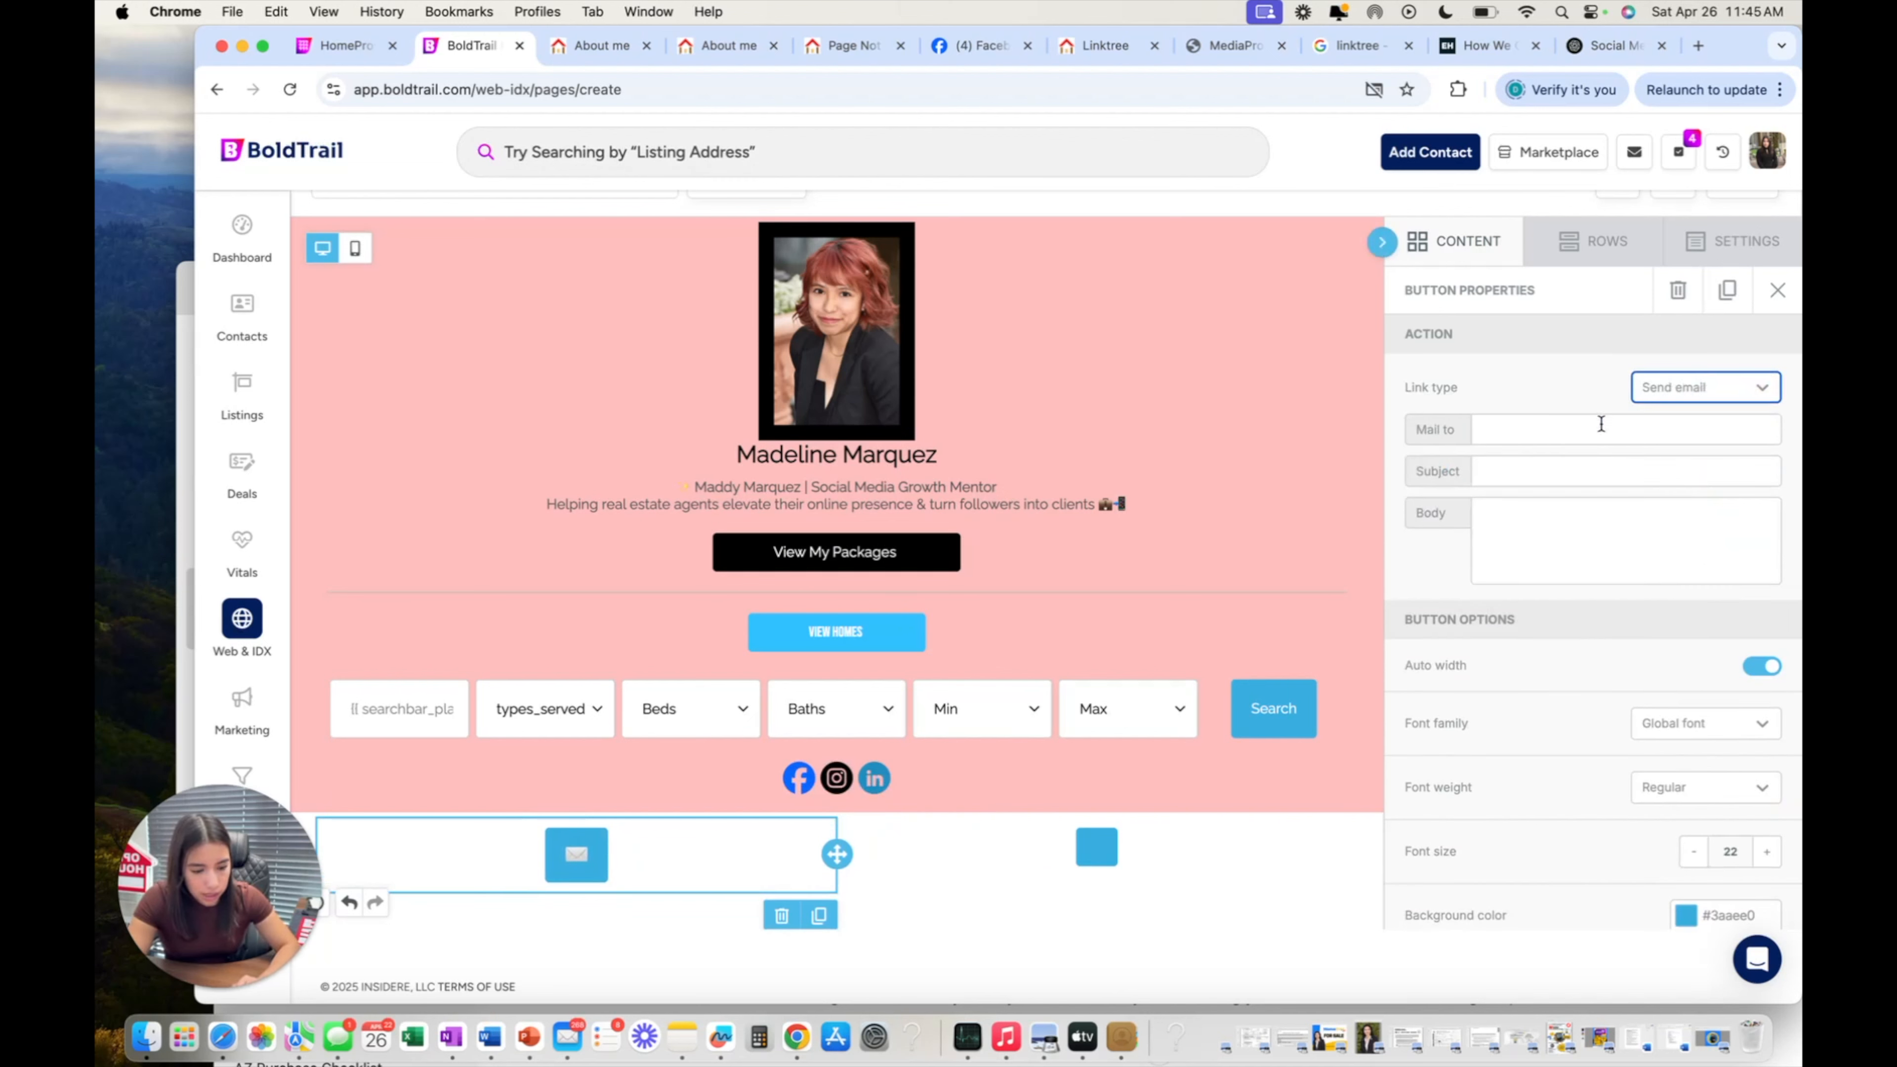
pyautogui.click(1599, 429)
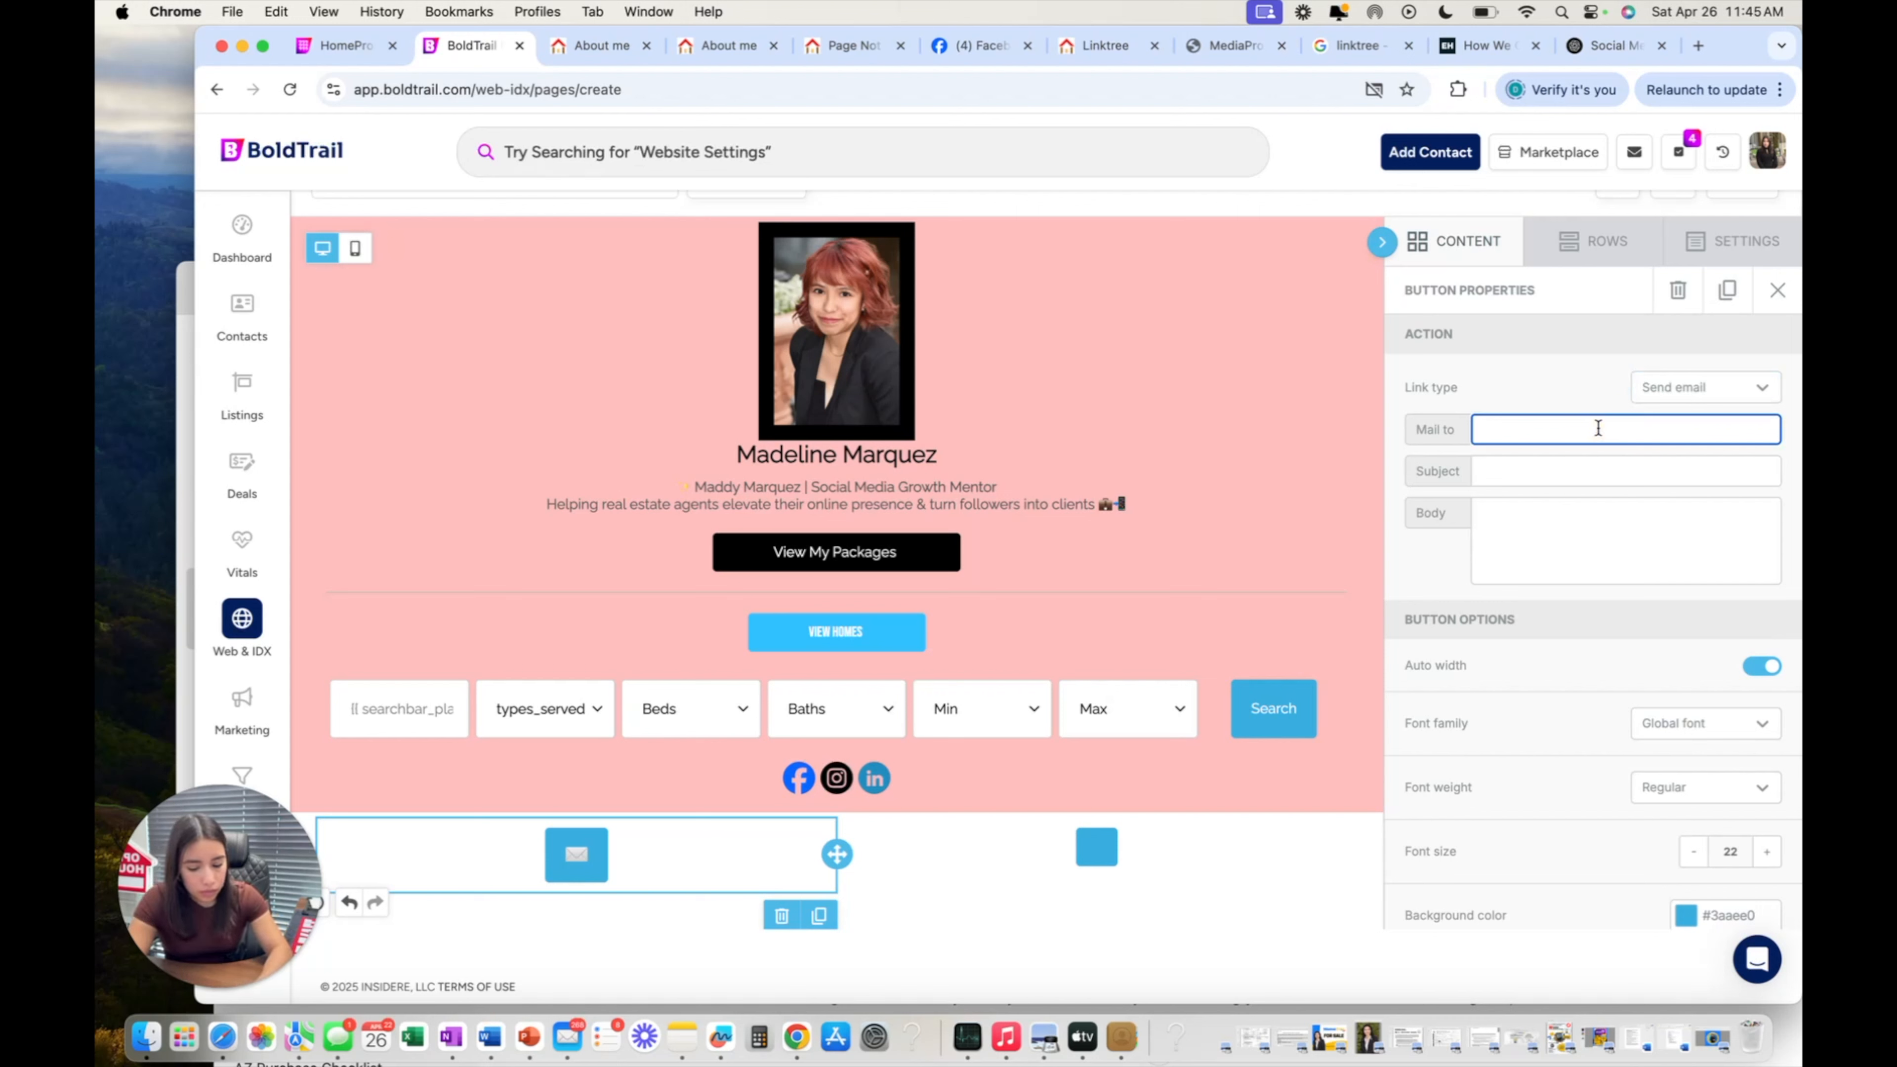
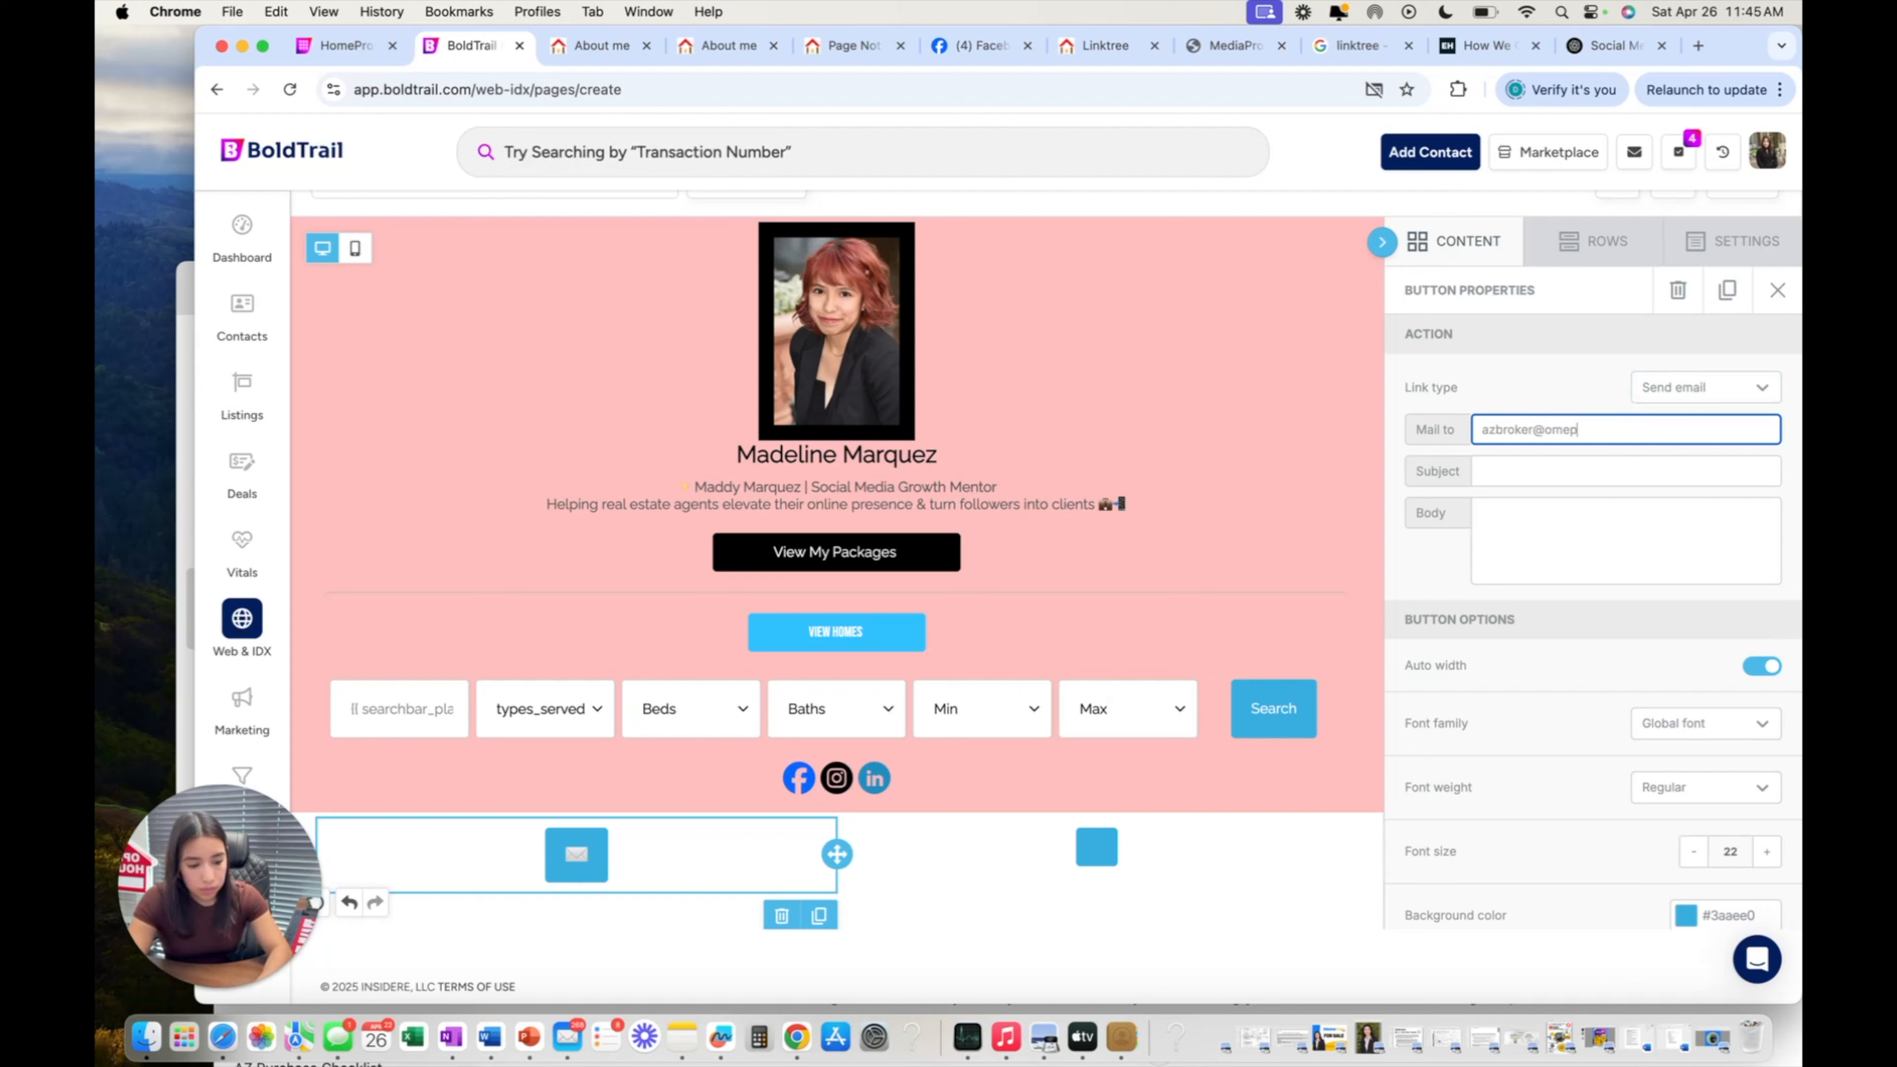
pyautogui.press('BackSpace')
pyautogui.press('BackSpace')
pyautogui.press('BackSpace')
pyautogui.press('BackSpace')
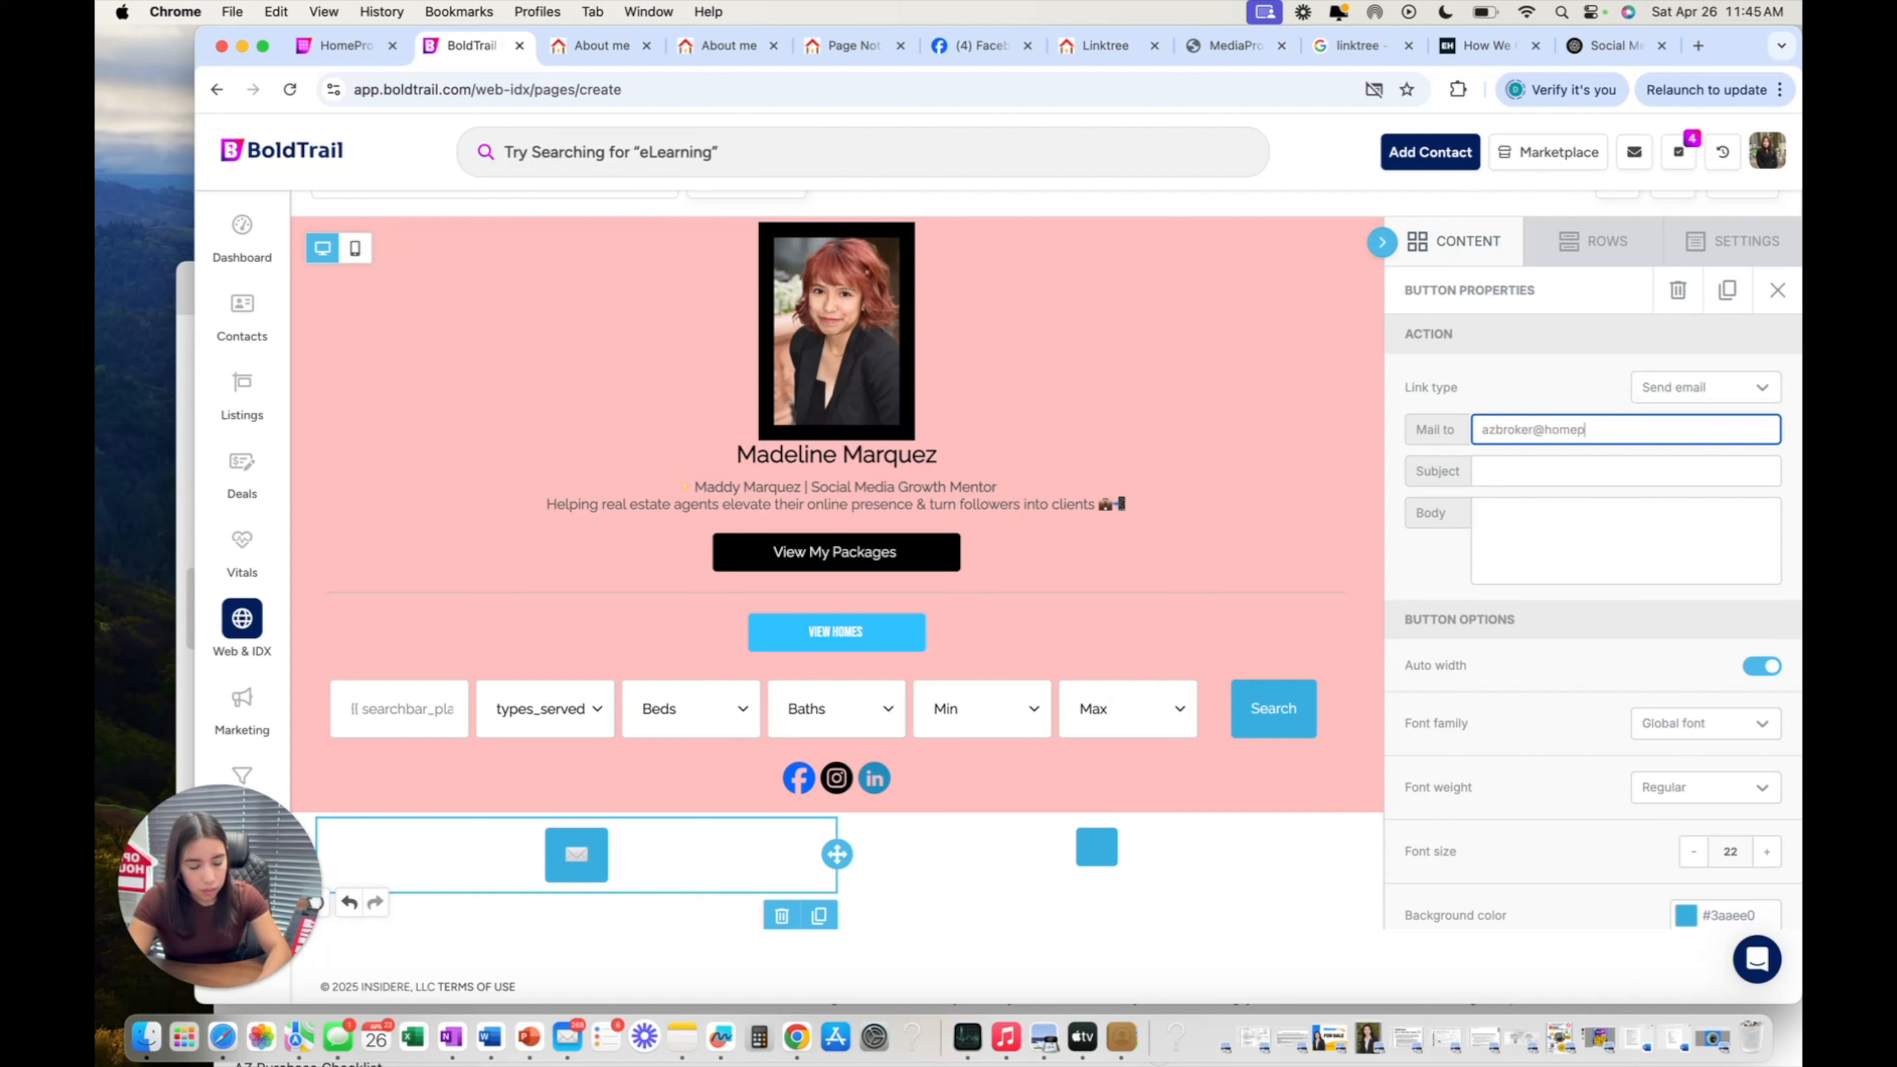
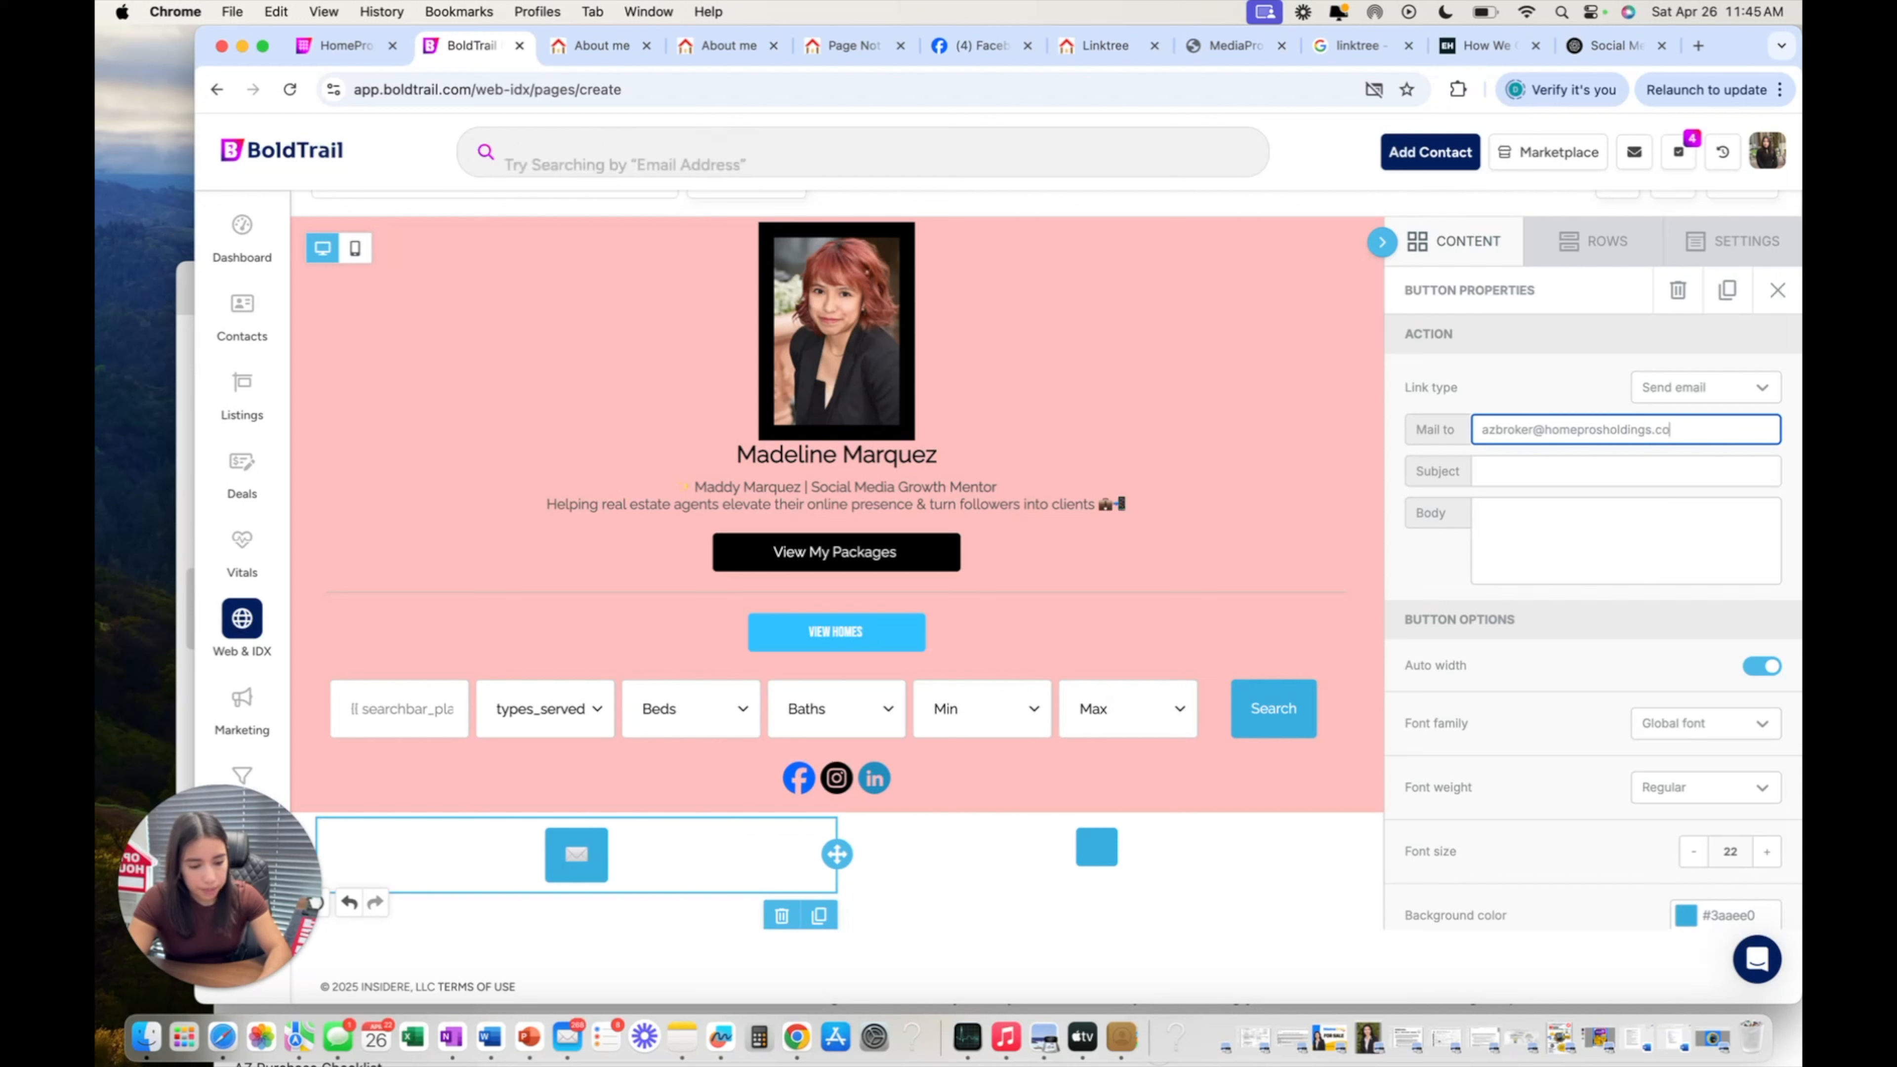
pyautogui.press('BackSpace')
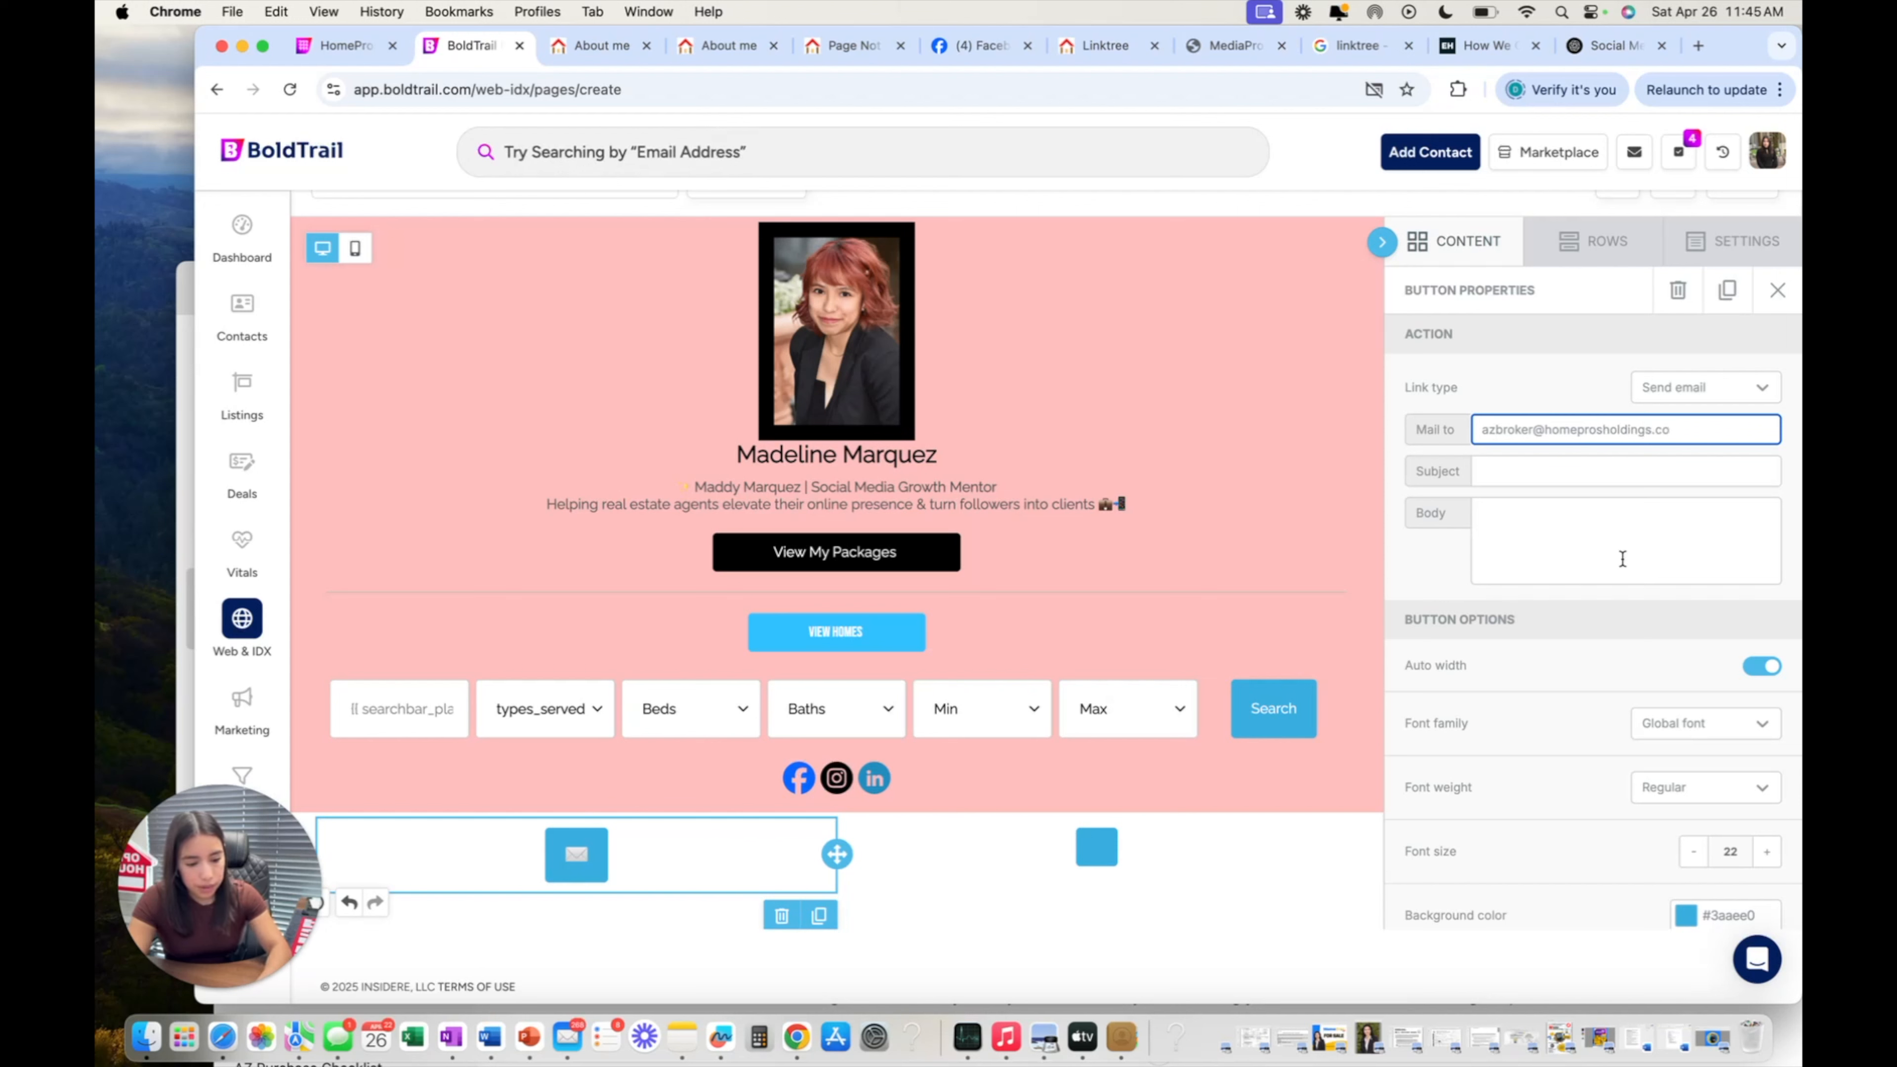
pyautogui.click(1611, 546)
# Set the email subject to 'Interested in more information' and close Button Properties.
pyautogui.click(1515, 479)
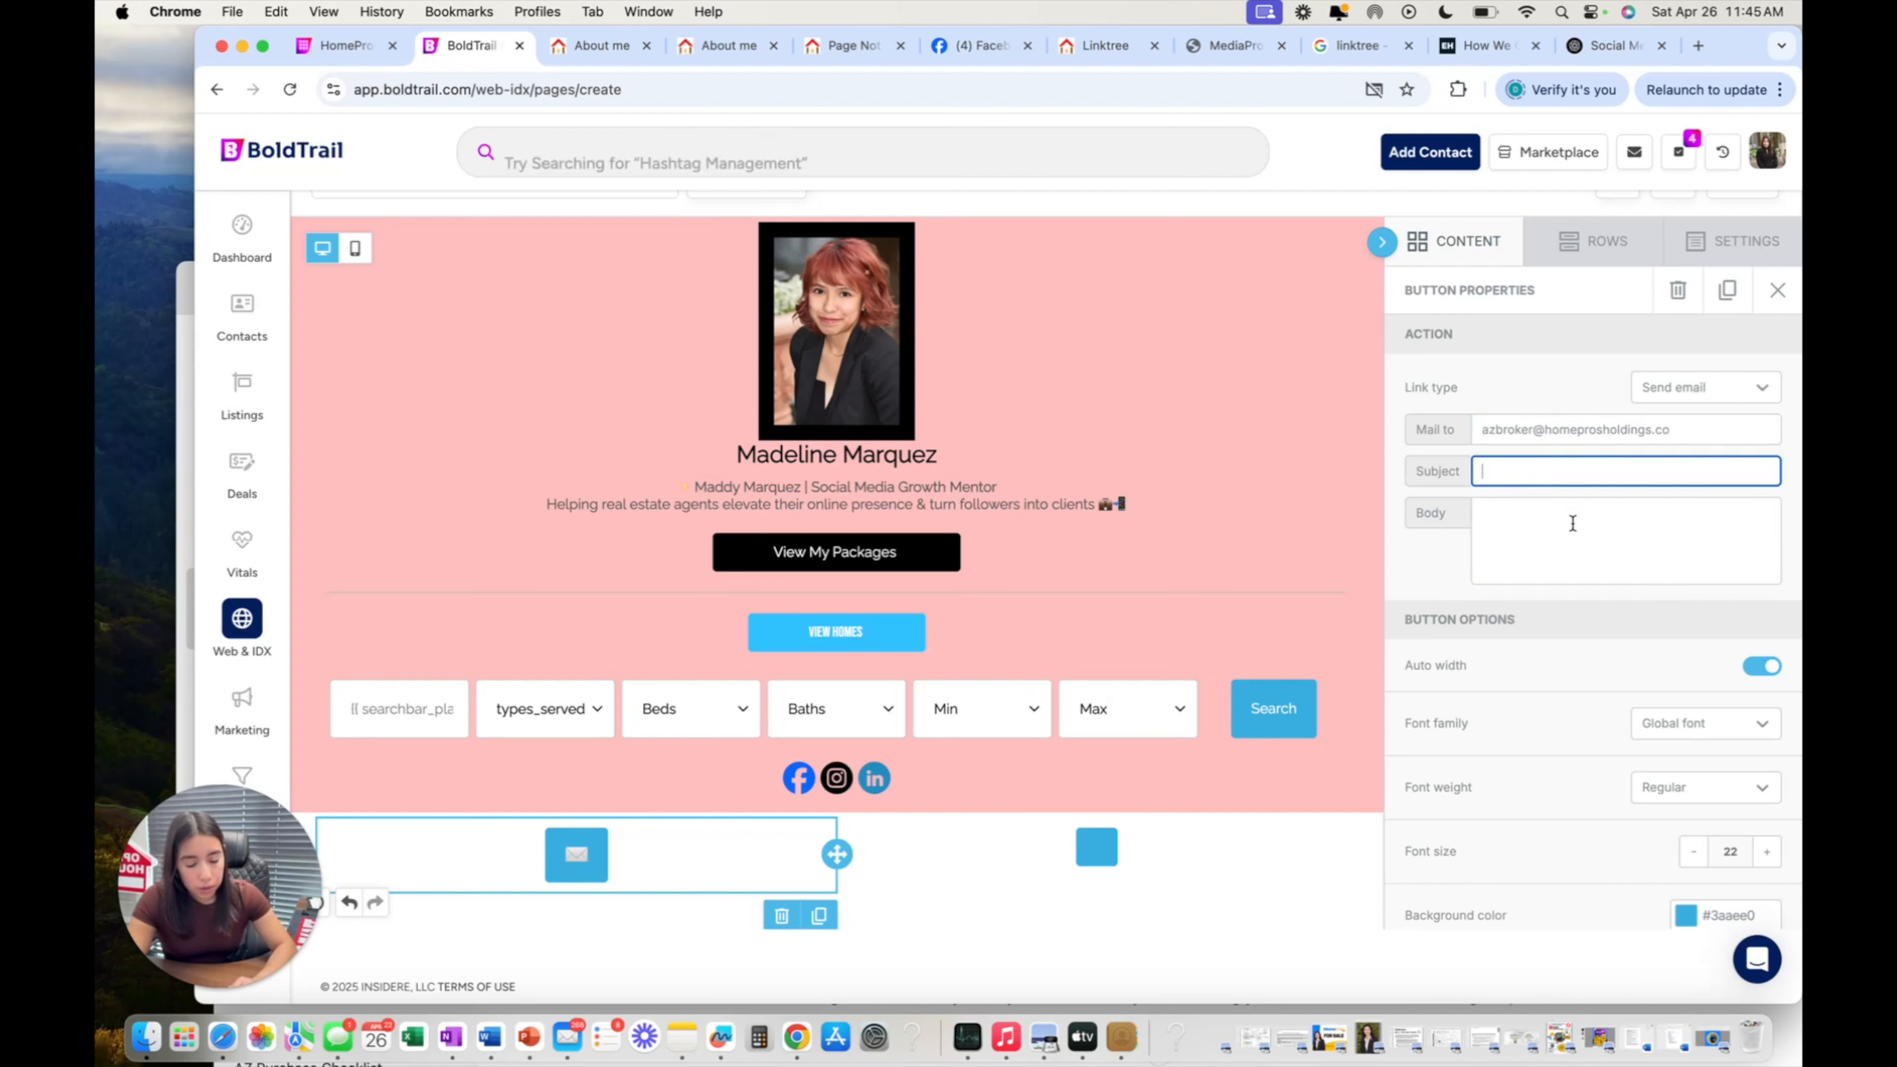
pyautogui.write('Inter')
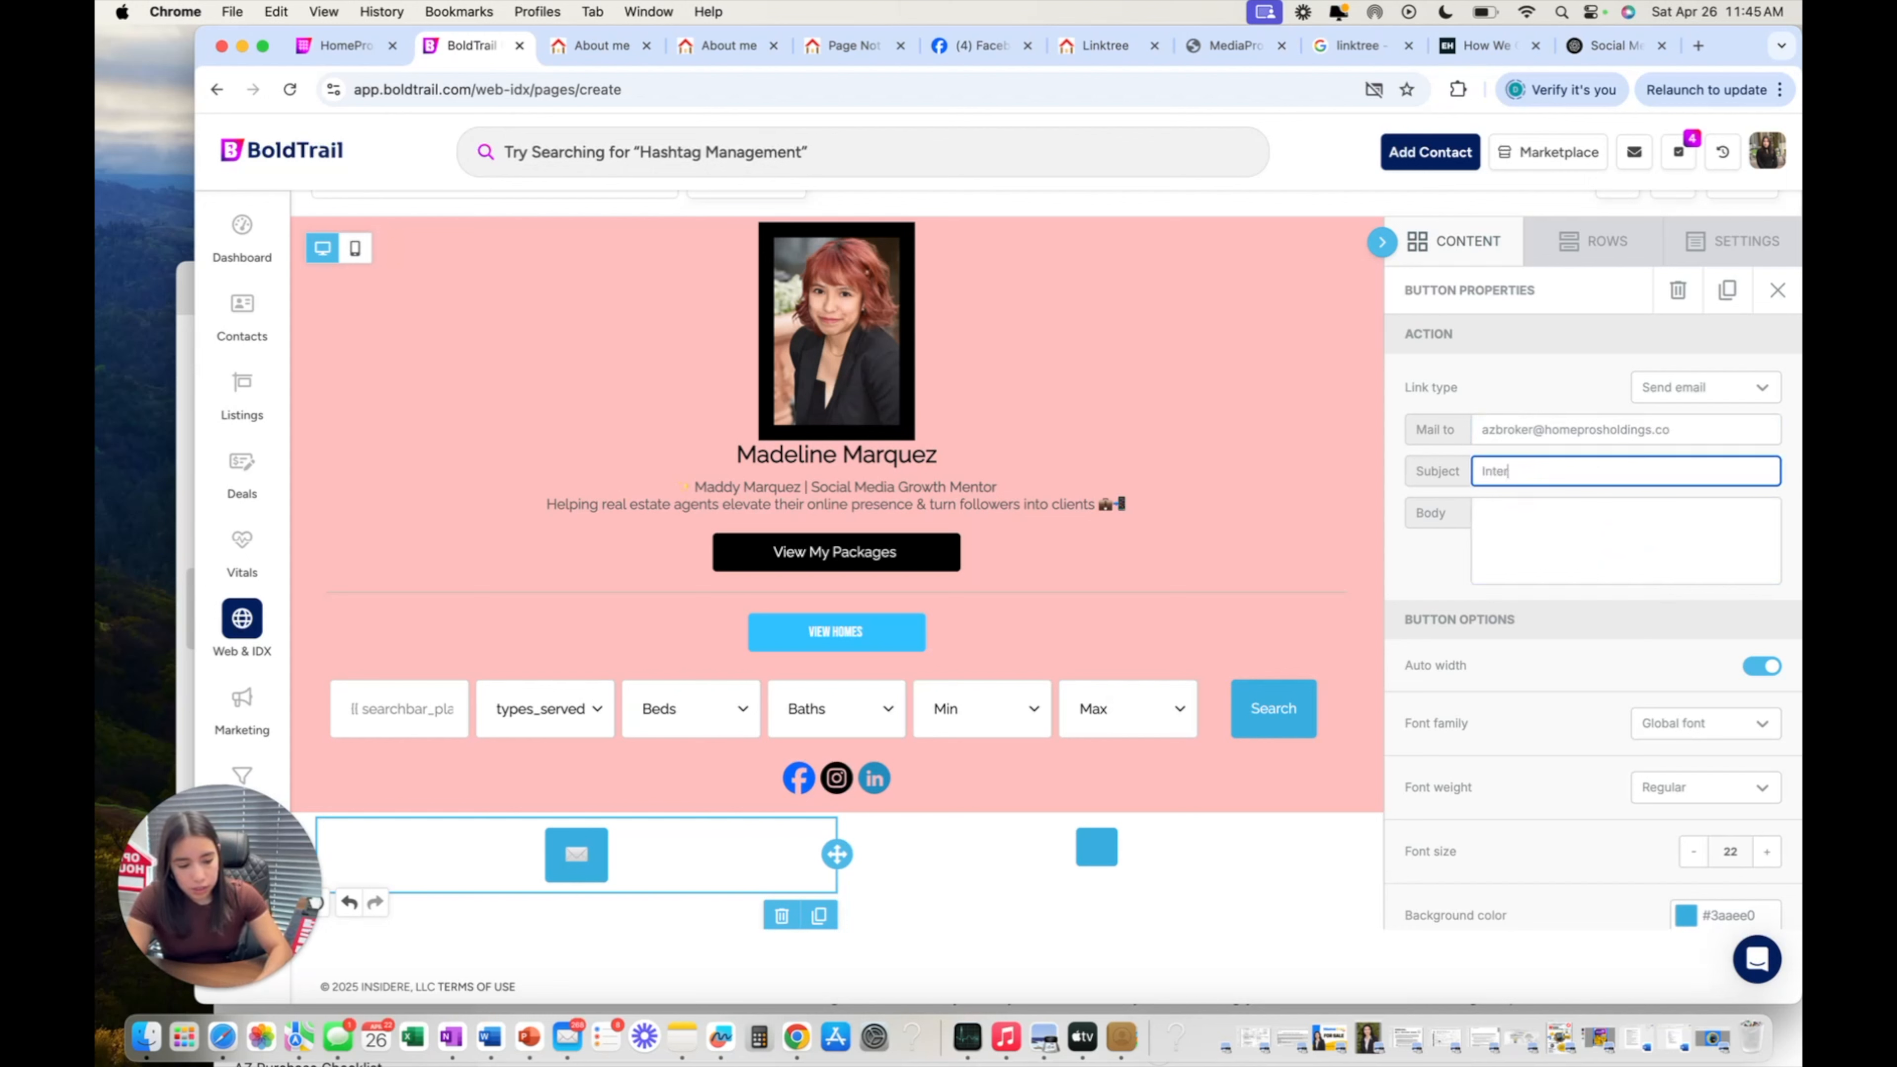
pyautogui.write('ested in')
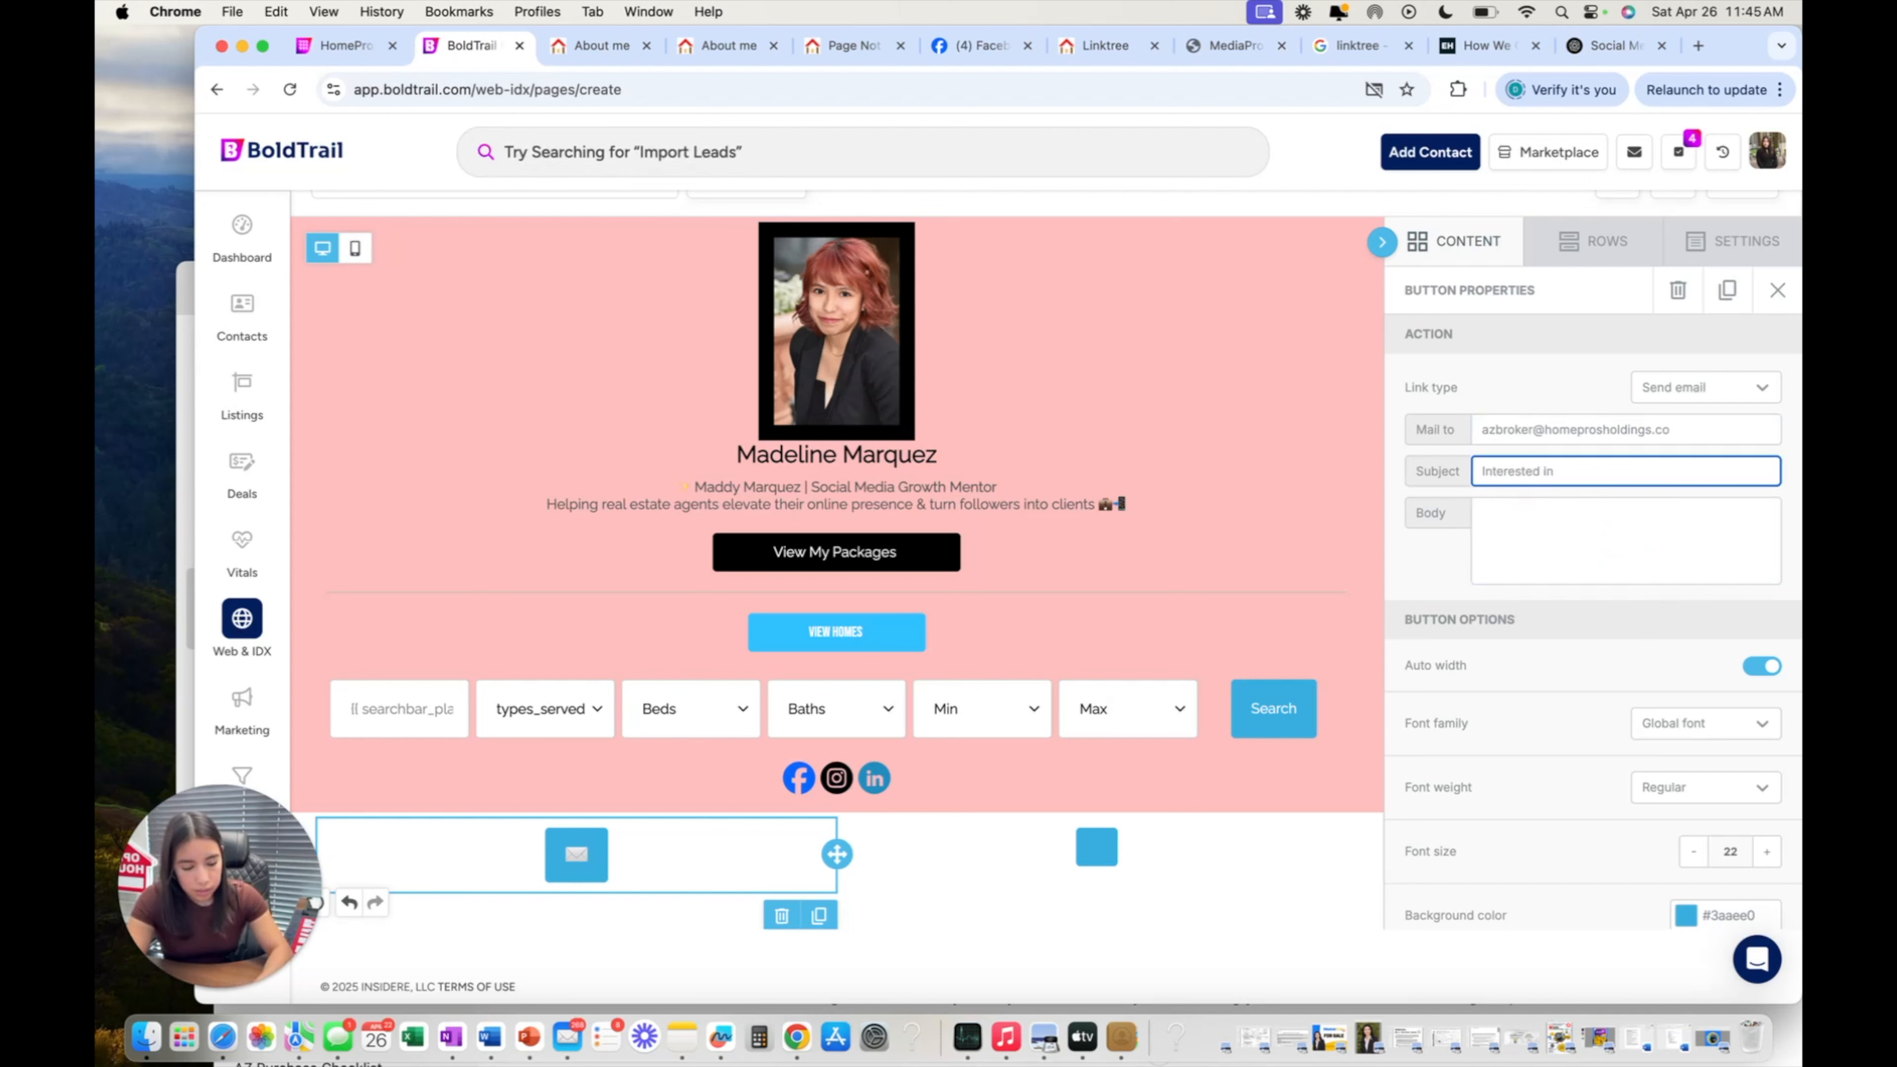
pyautogui.write(' more infromation')
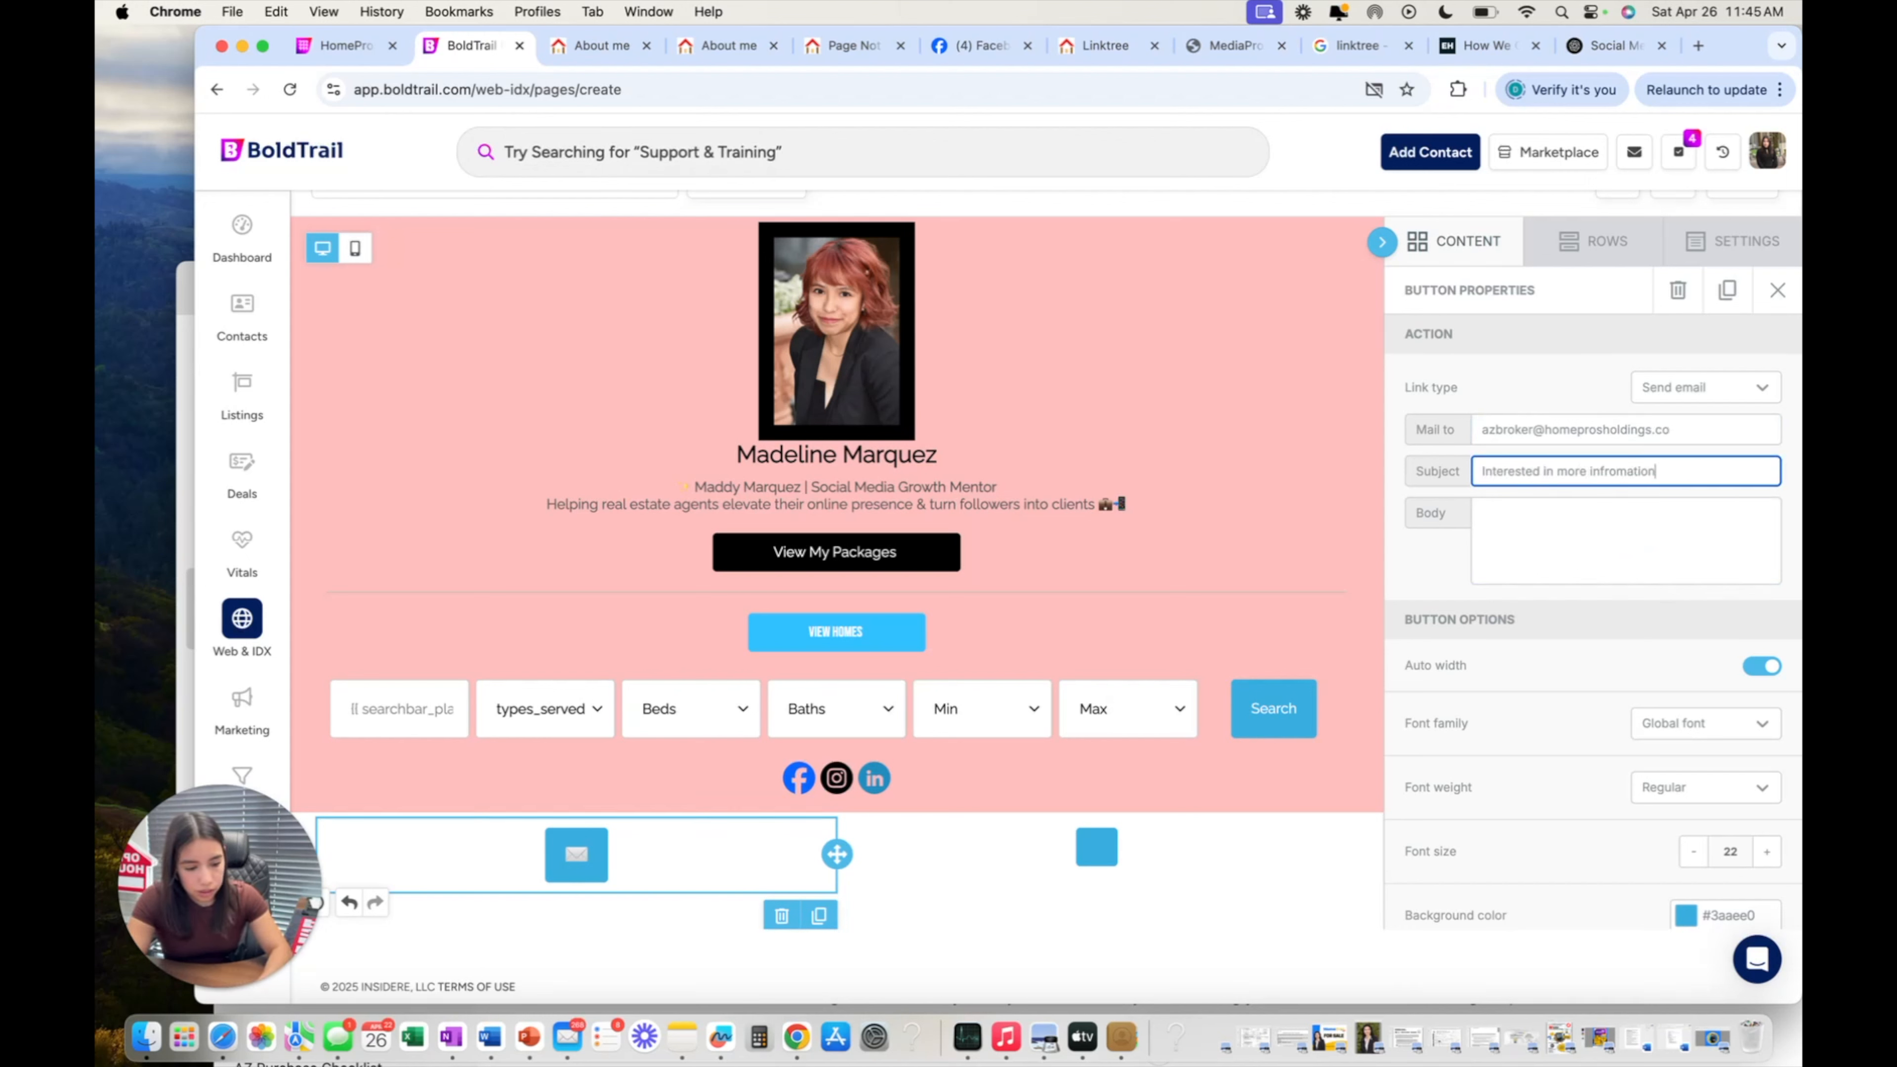
pyautogui.write('orma')
pyautogui.click(1528, 508)
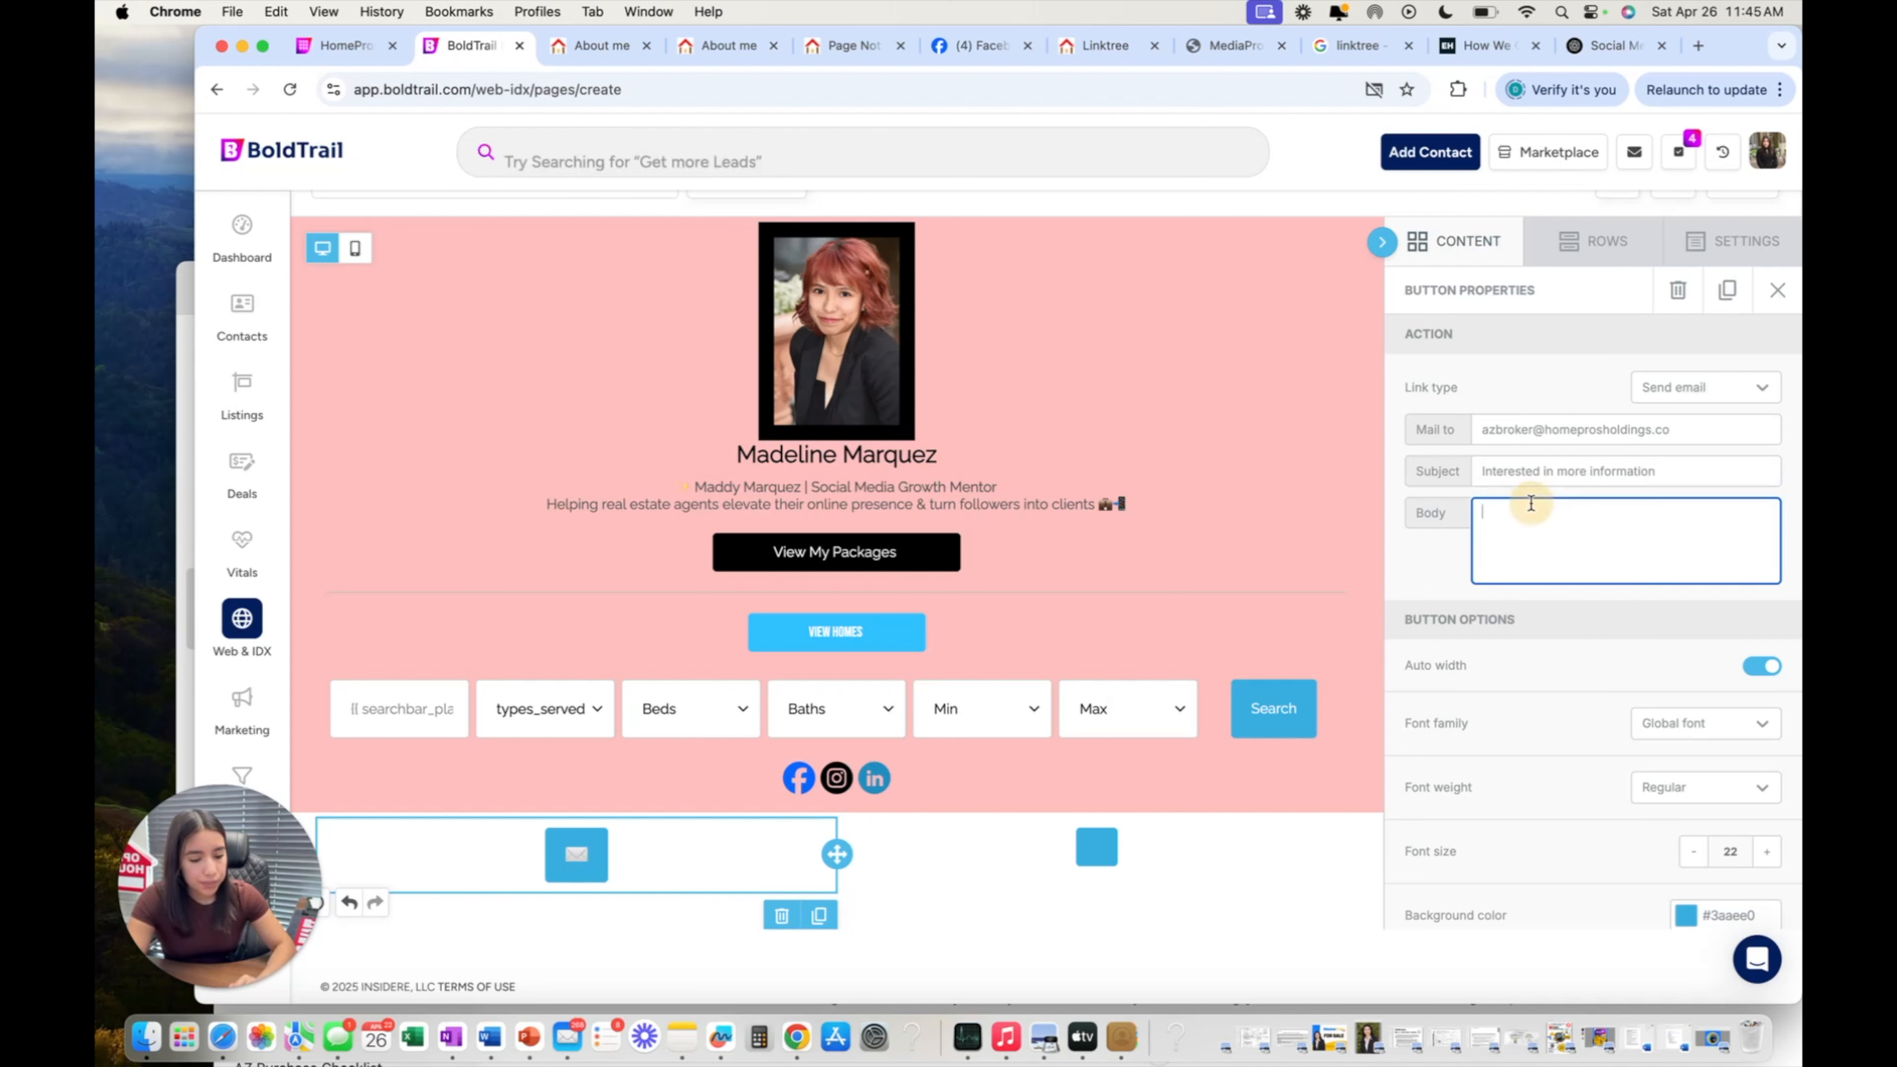
pyautogui.scroll(-2, 1523, 517)
pyautogui.scroll(2, 1523, 517)
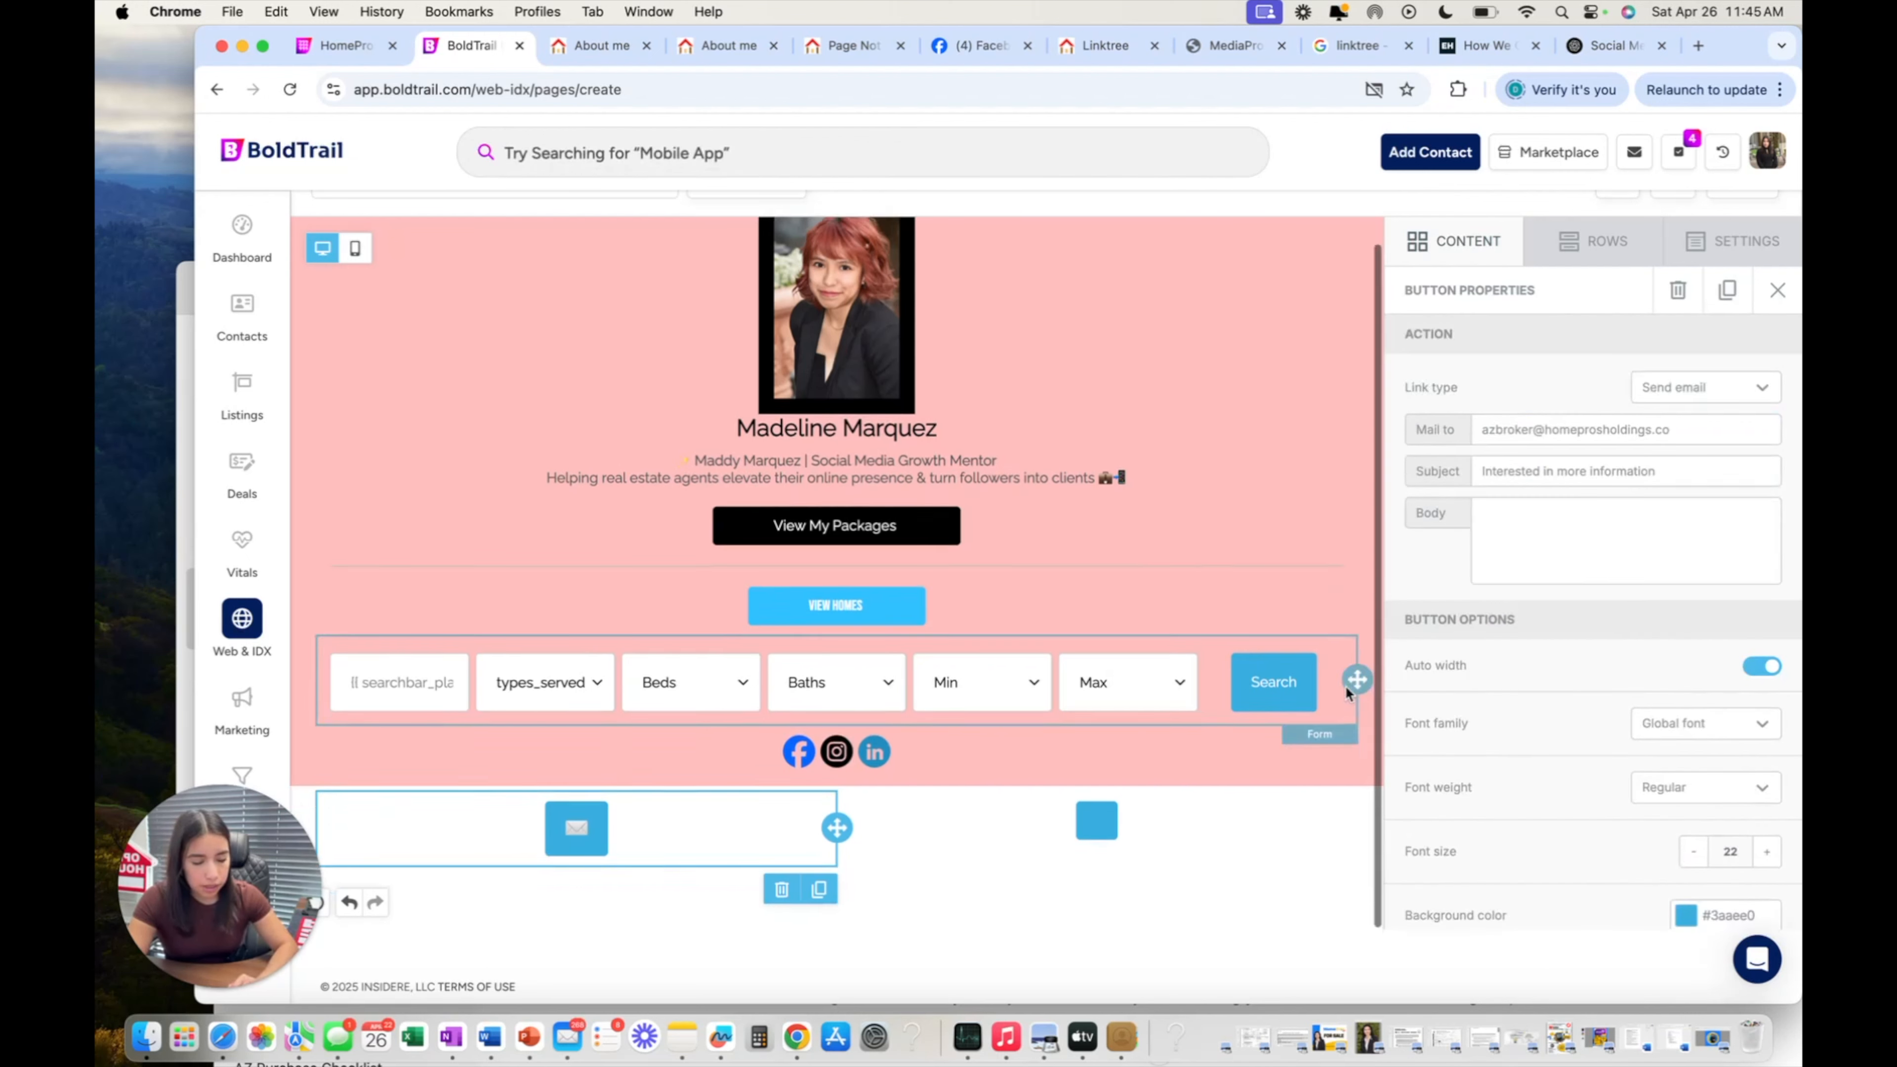
pyautogui.click(1779, 292)
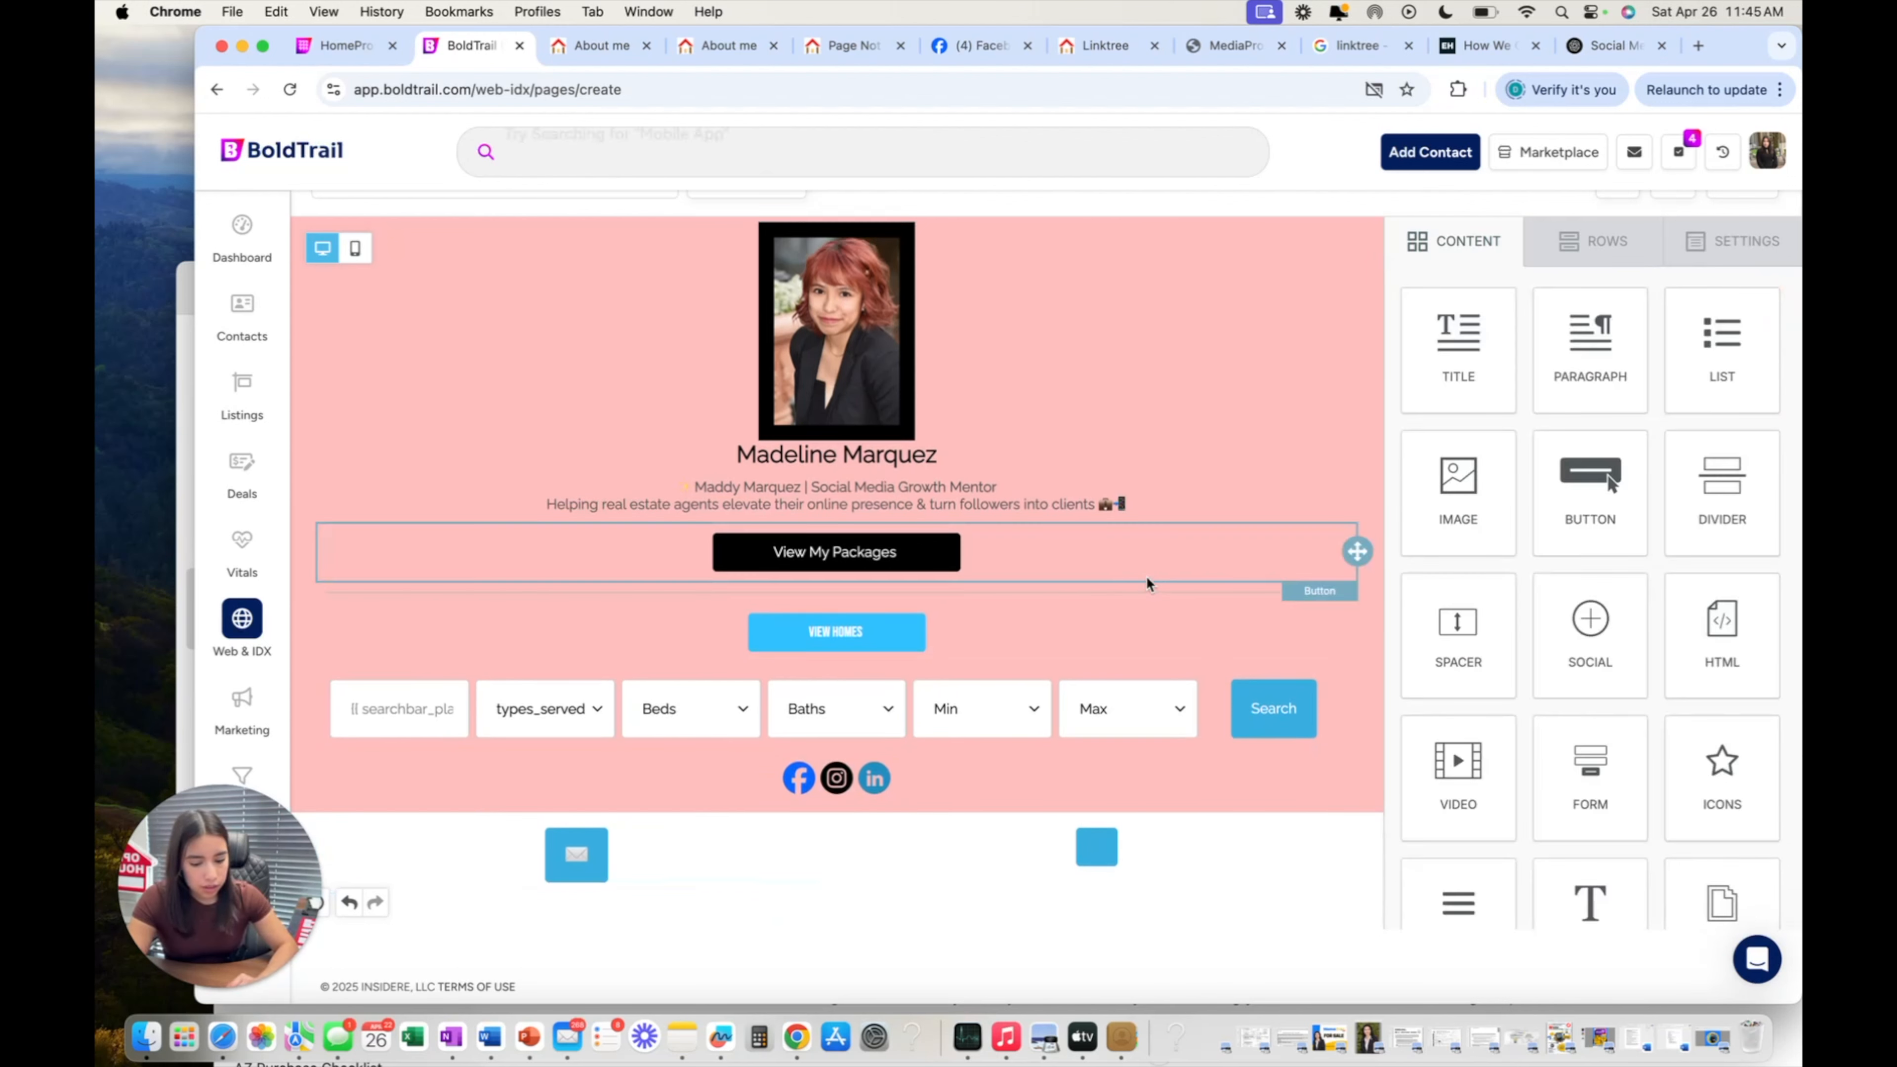
# Save the About me page edits and view the published page in a new Chrome tab.
pyautogui.scroll(2, 1146, 576)
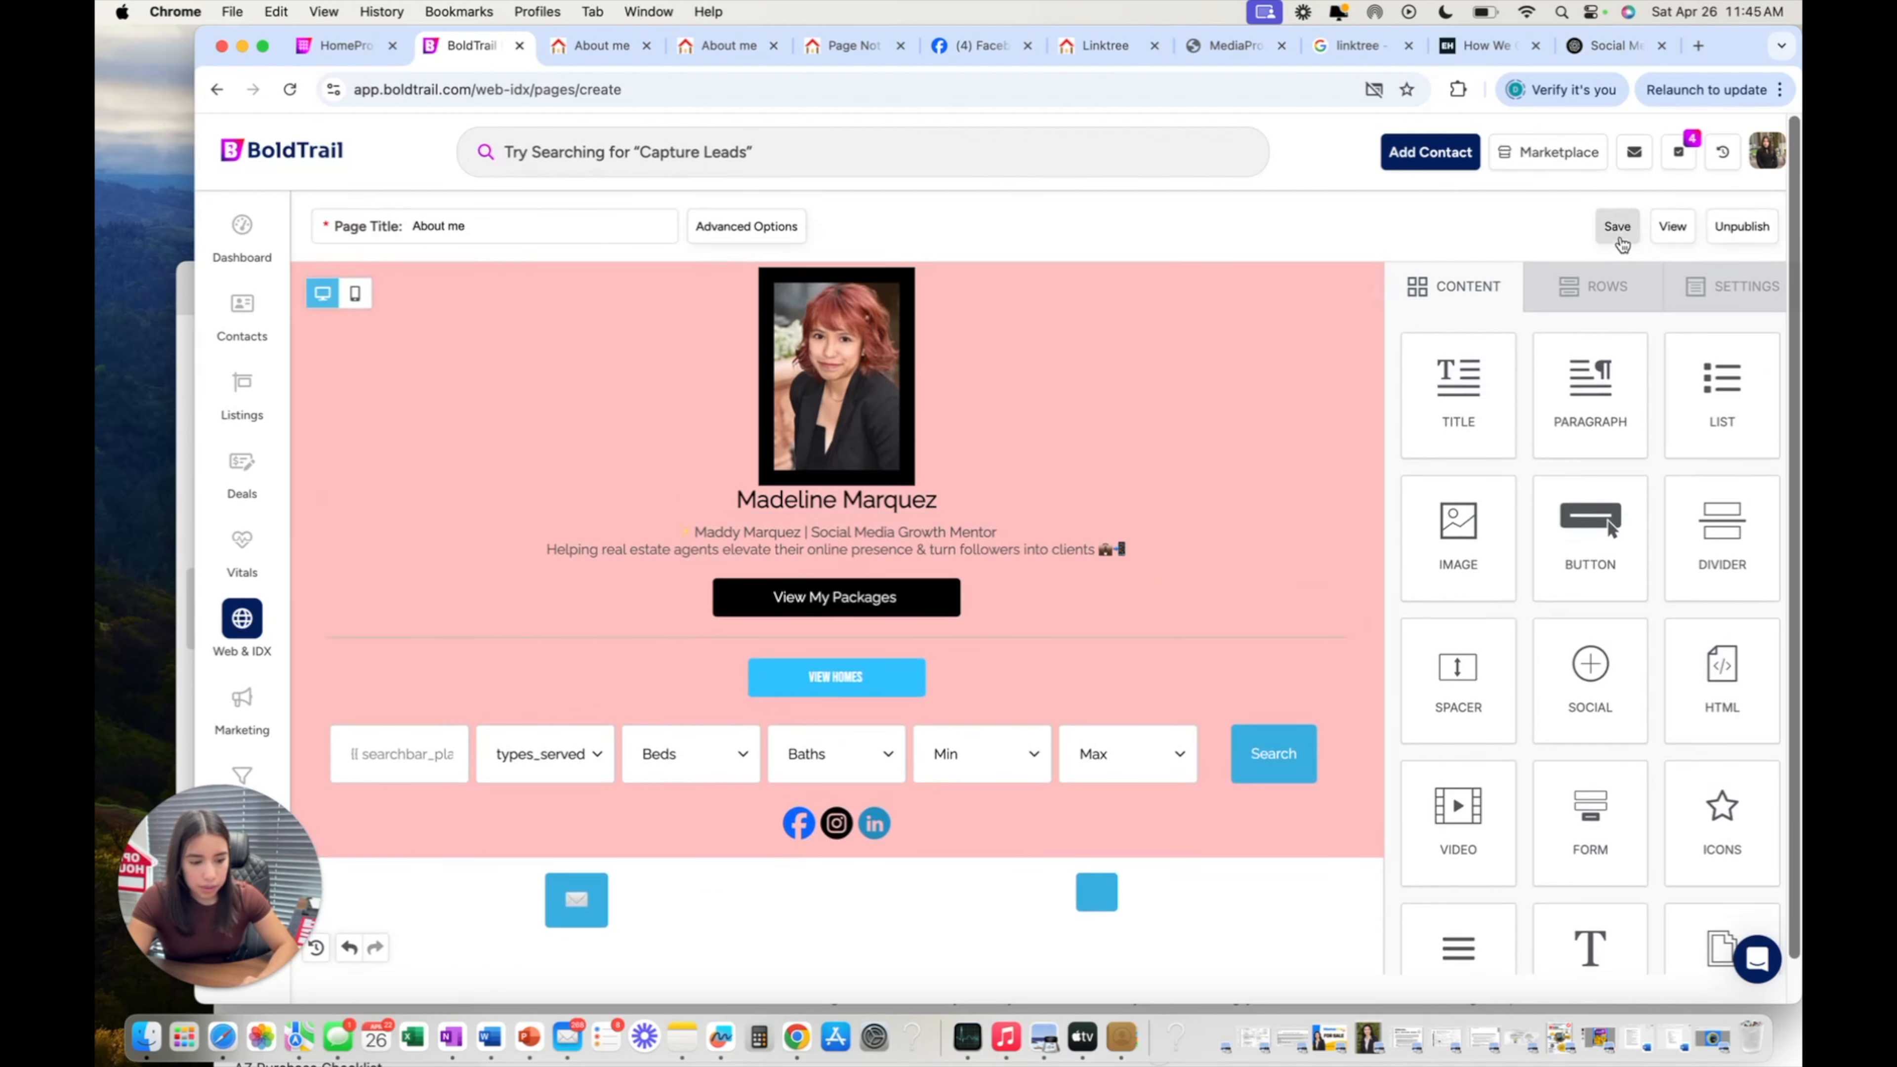
pyautogui.click(1680, 230)
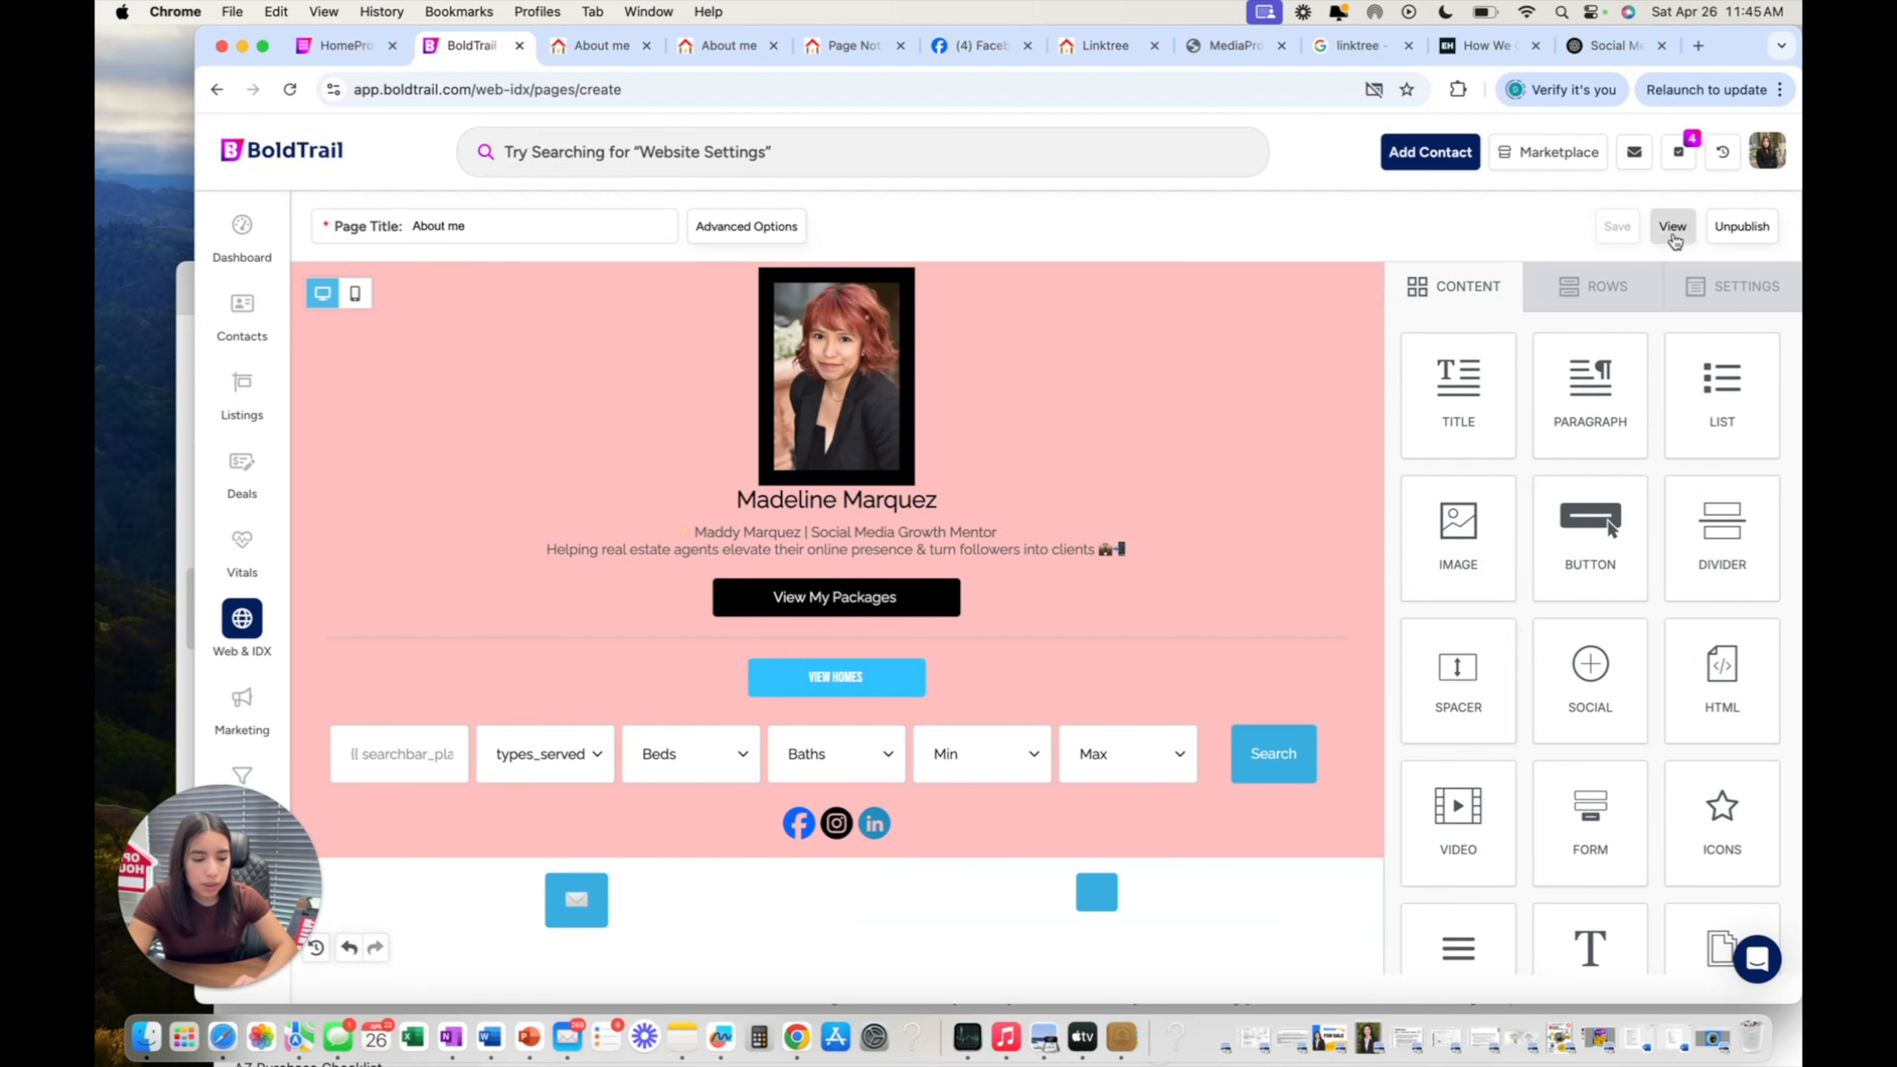
pyautogui.click(1672, 227)
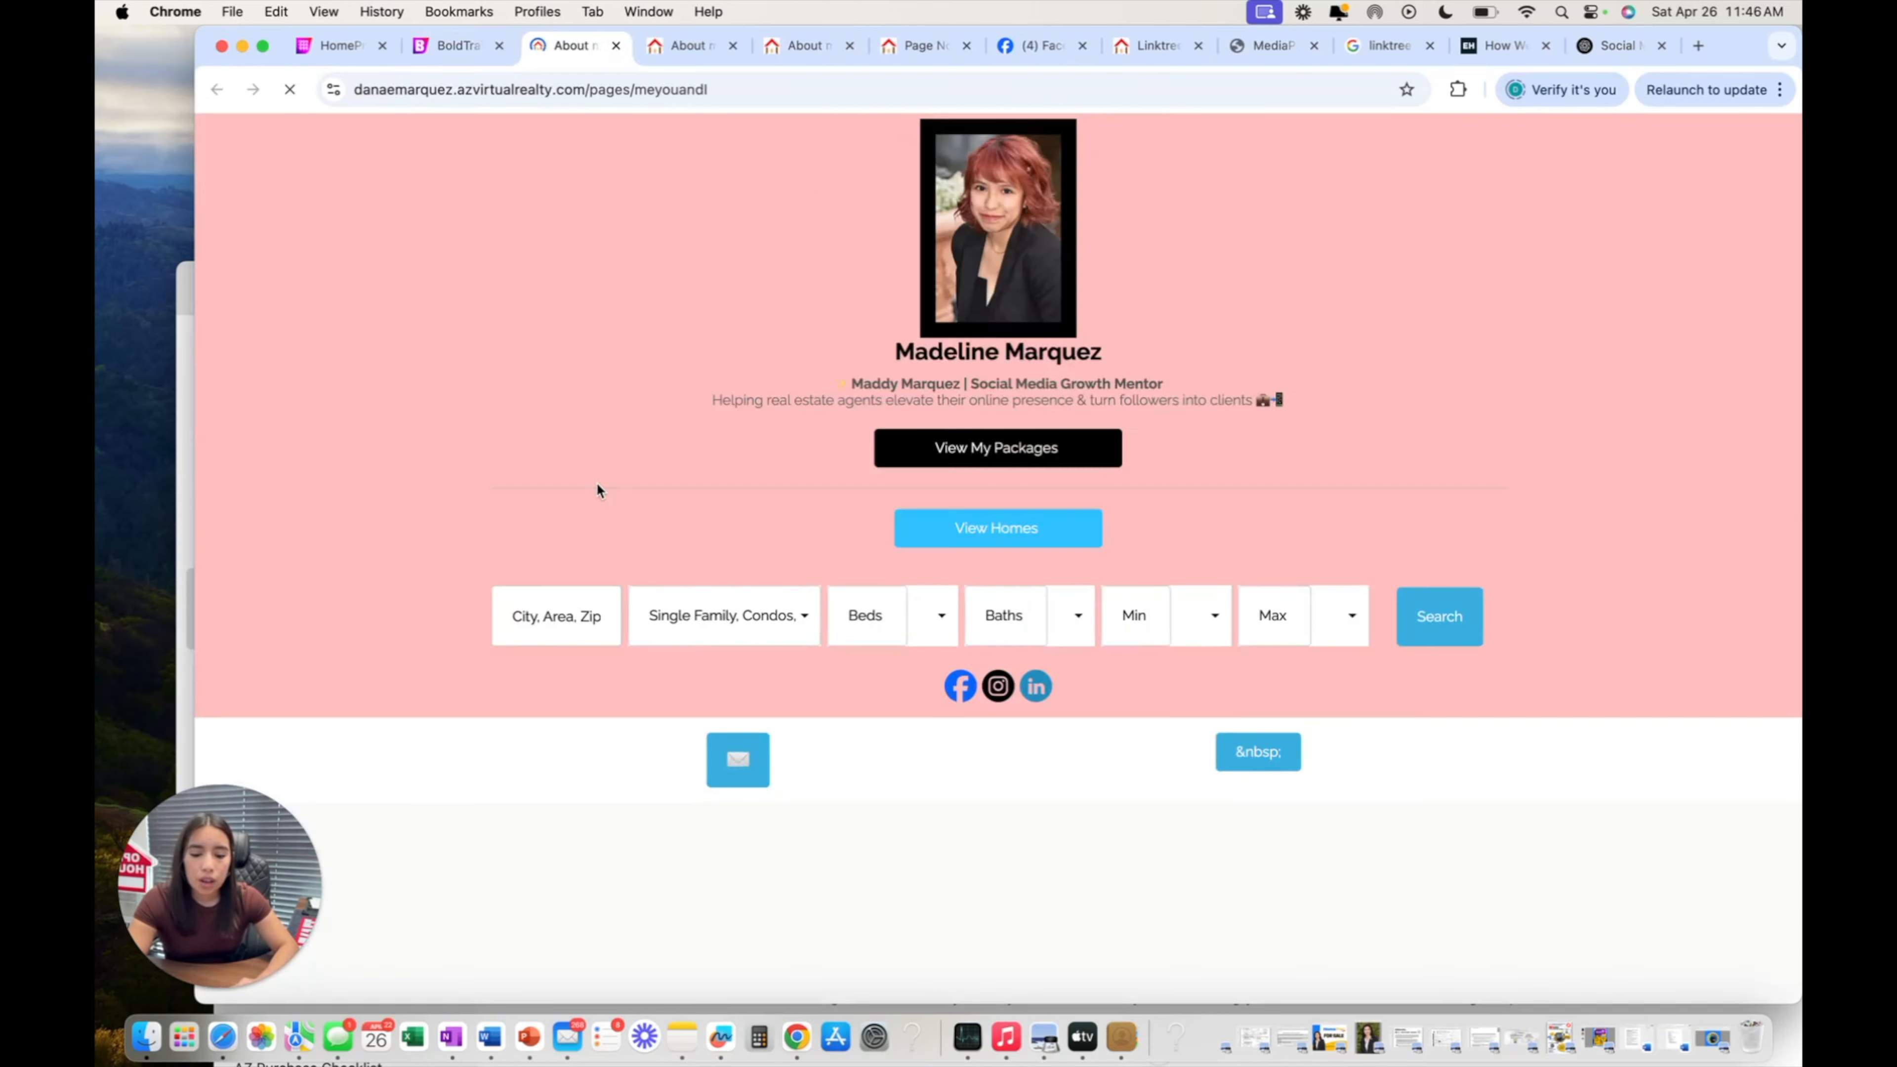
# Trigger the live page's email button and review the Apple Mail draft's prefilled subject line.
pyautogui.click(738, 759)
pyautogui.click(867, 367)
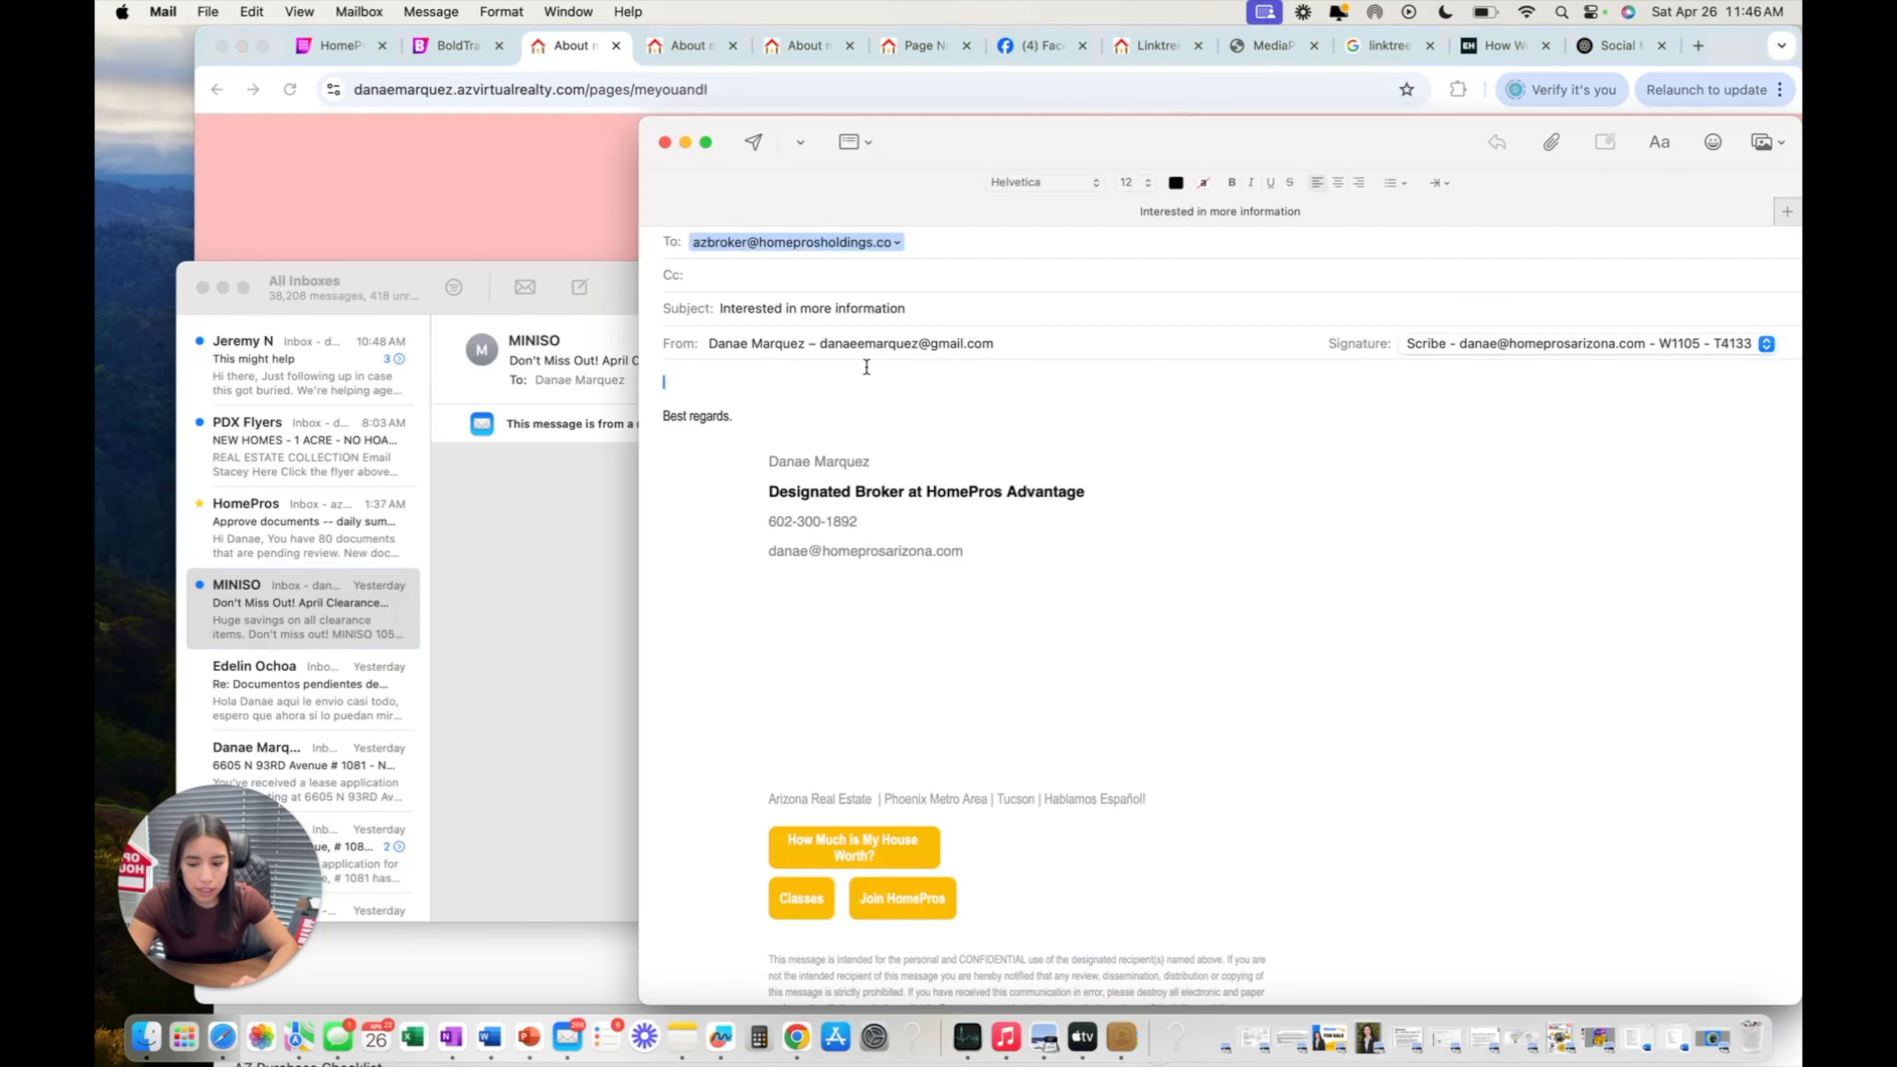
pyautogui.moveTo(1001, 189)
pyautogui.mouseDown()
pyautogui.moveTo(545, 185)
pyautogui.moveTo(614, 164)
pyautogui.mouseUp()
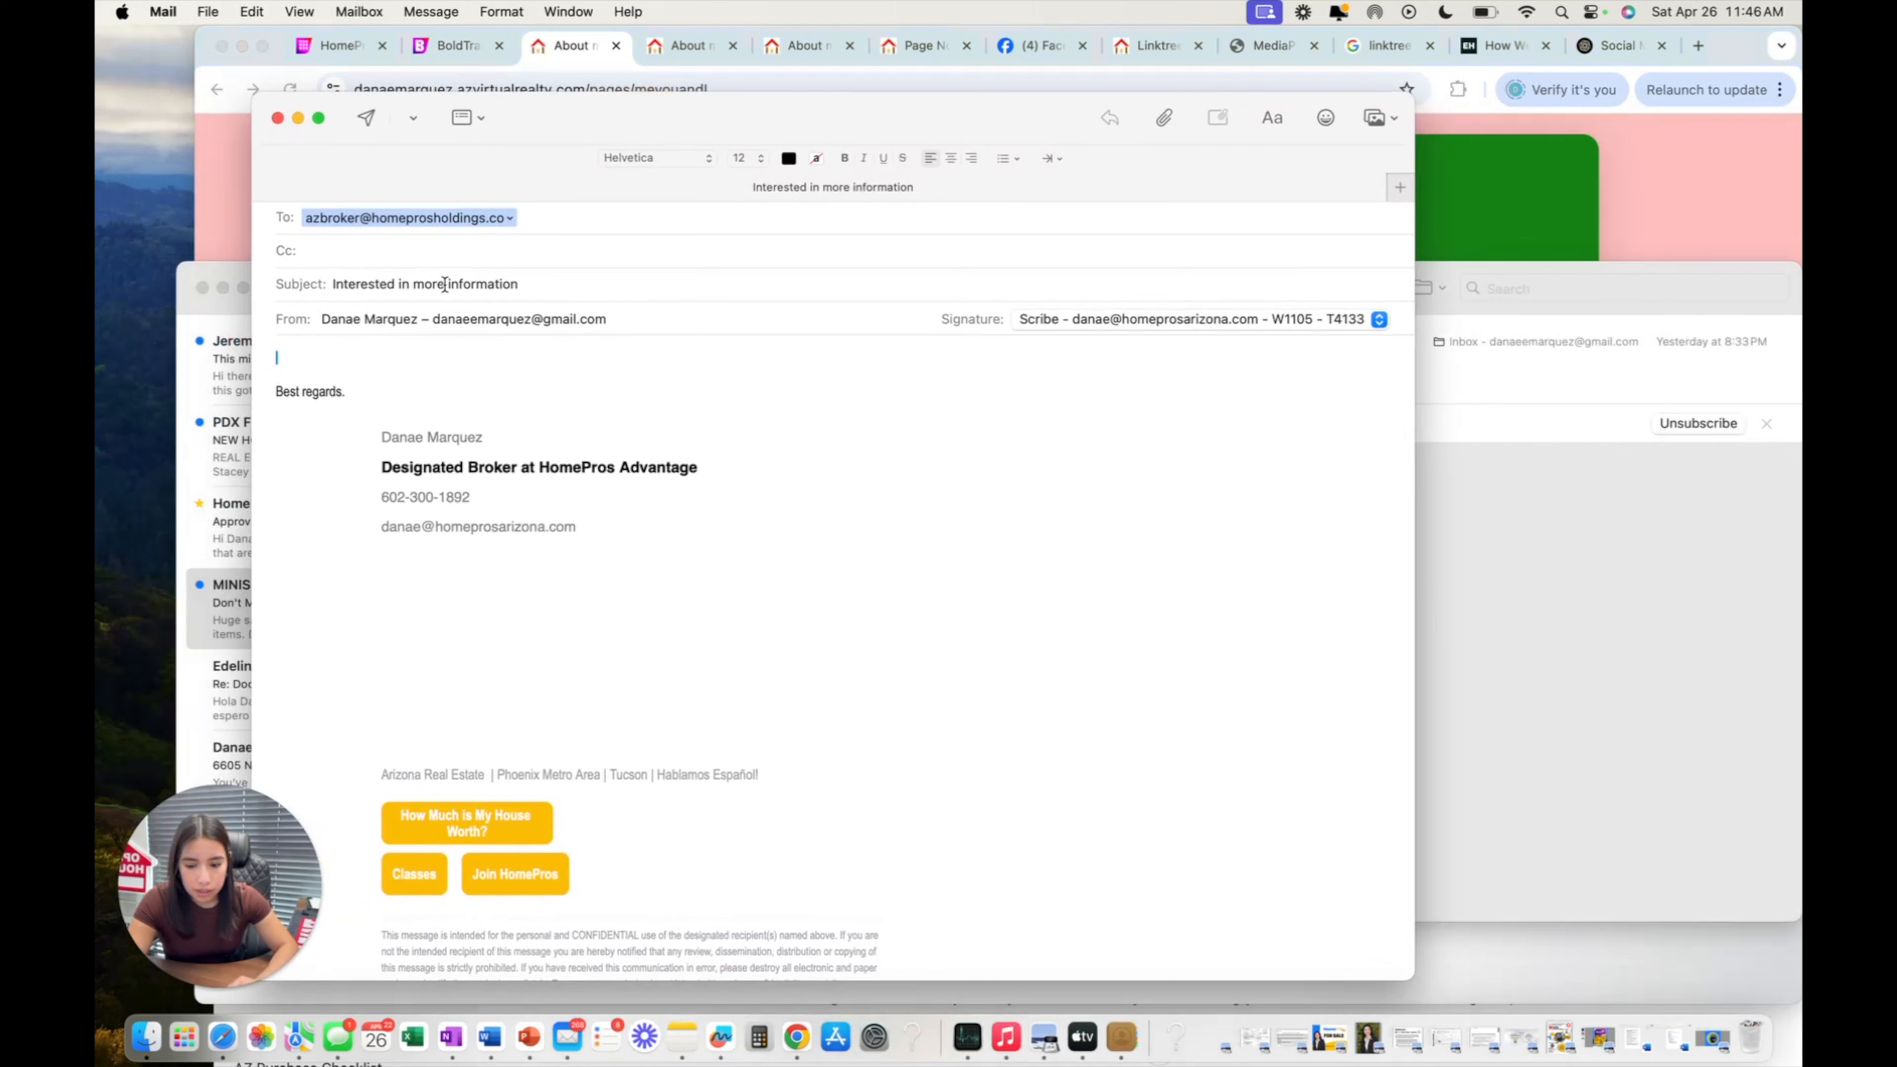
pyautogui.click(429, 287)
pyautogui.tripleClick(429, 288)
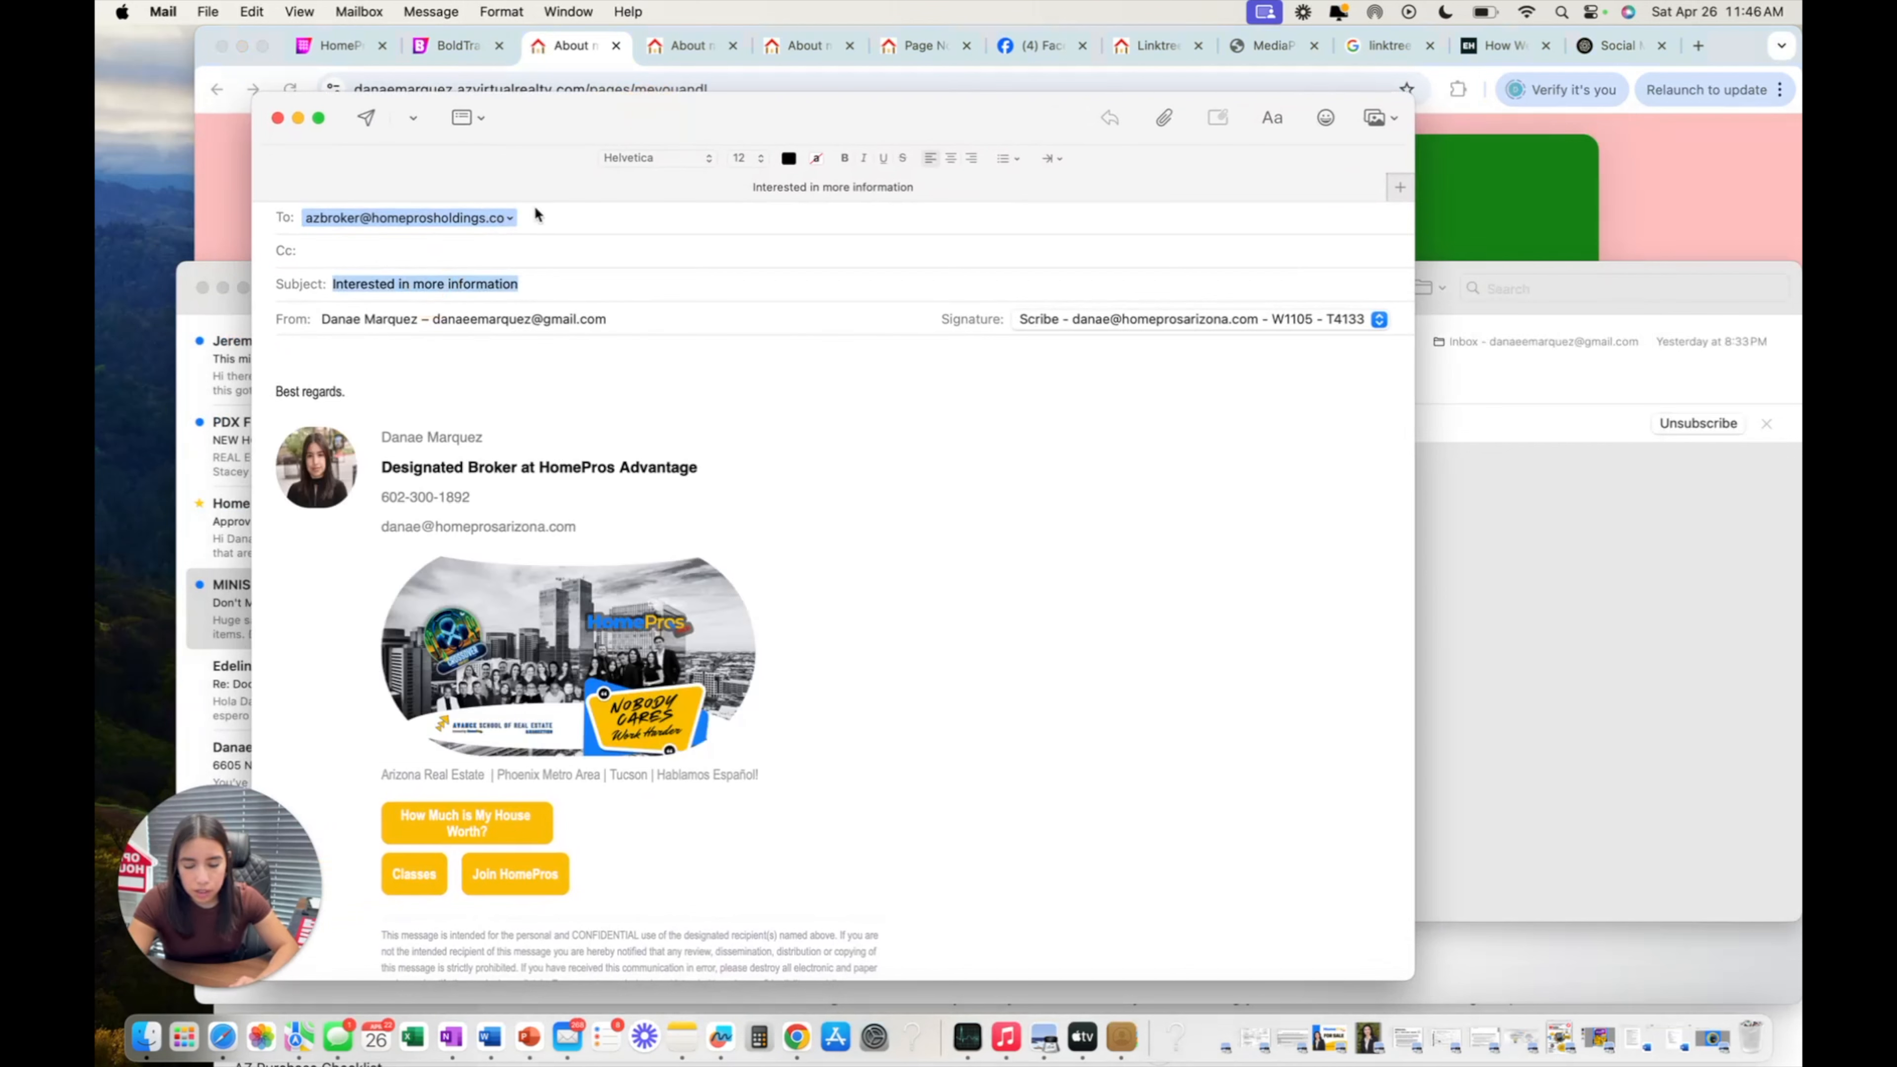
# Check the prefilled recipient and message body, then close the draft with Don't Save.
pyautogui.click(511, 219)
pyautogui.click(418, 251)
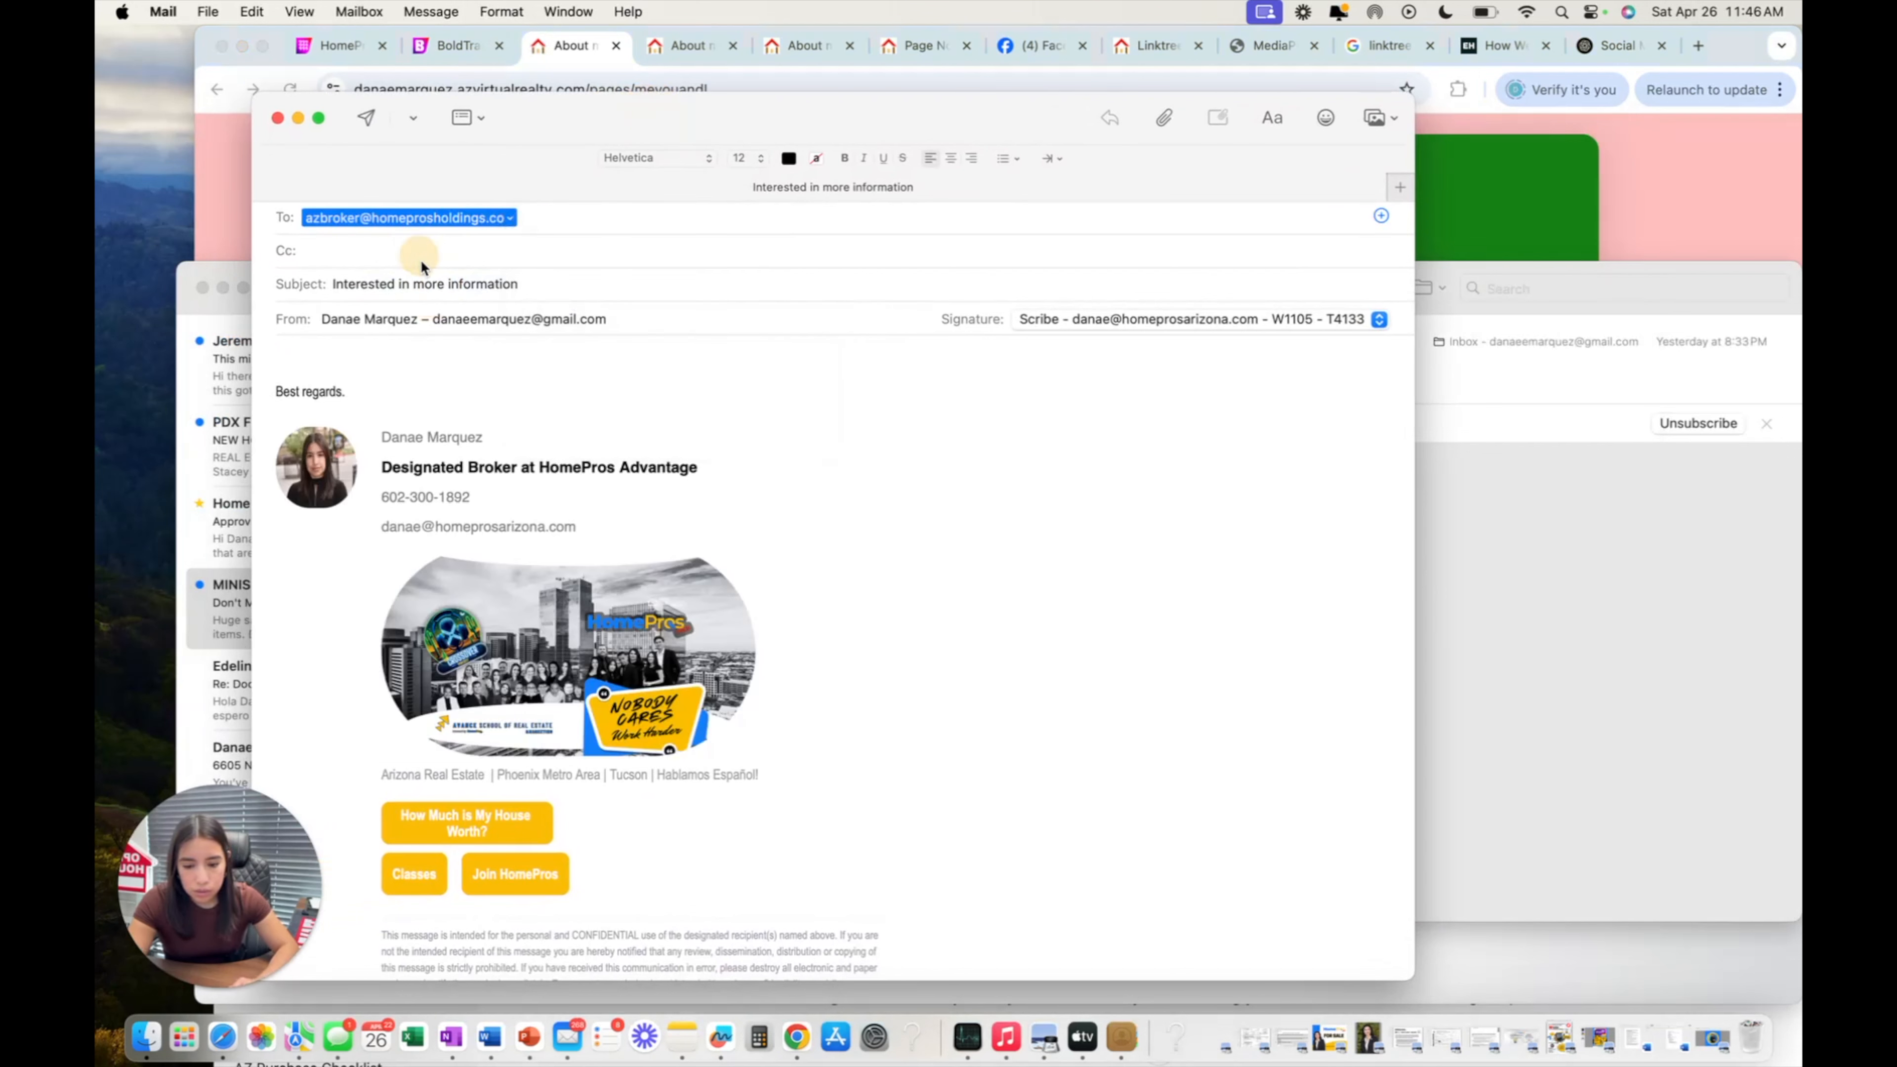
pyautogui.click(464, 379)
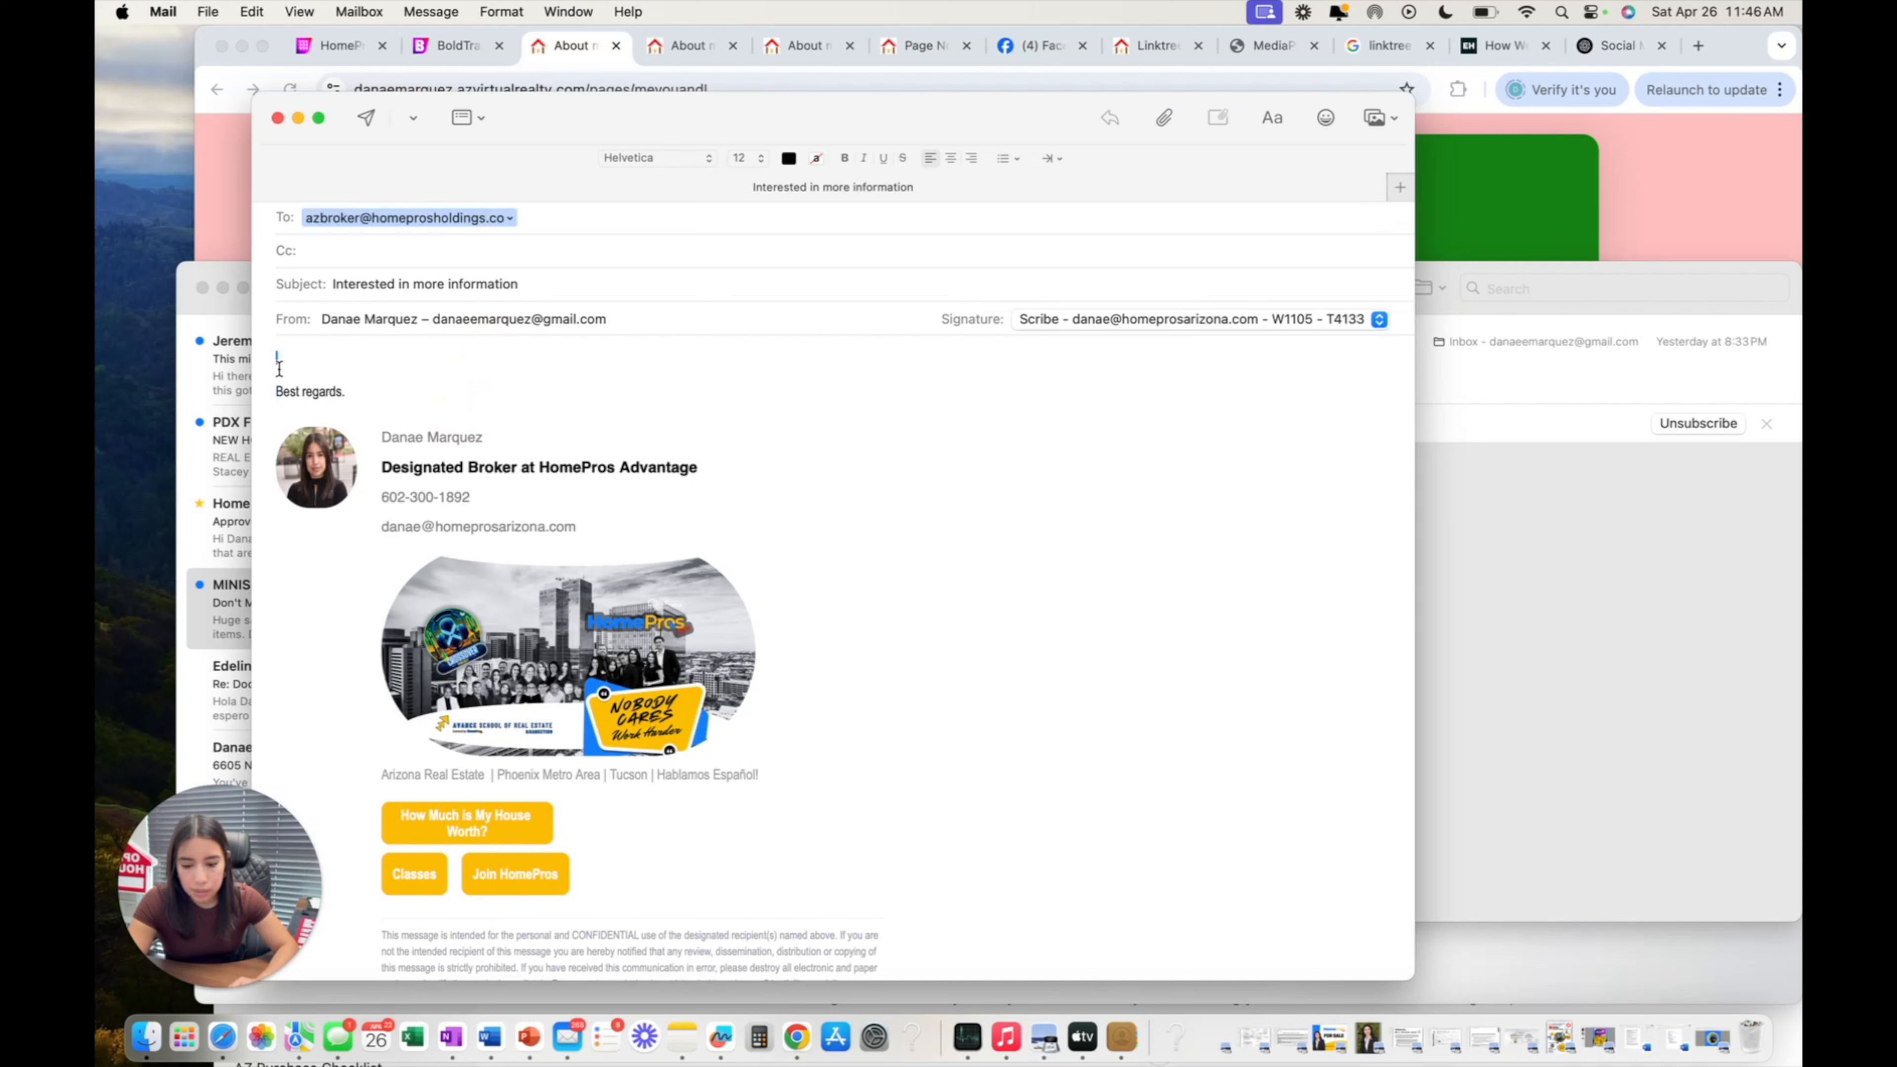
pyautogui.press('super+a')
pyautogui.click(990, 739)
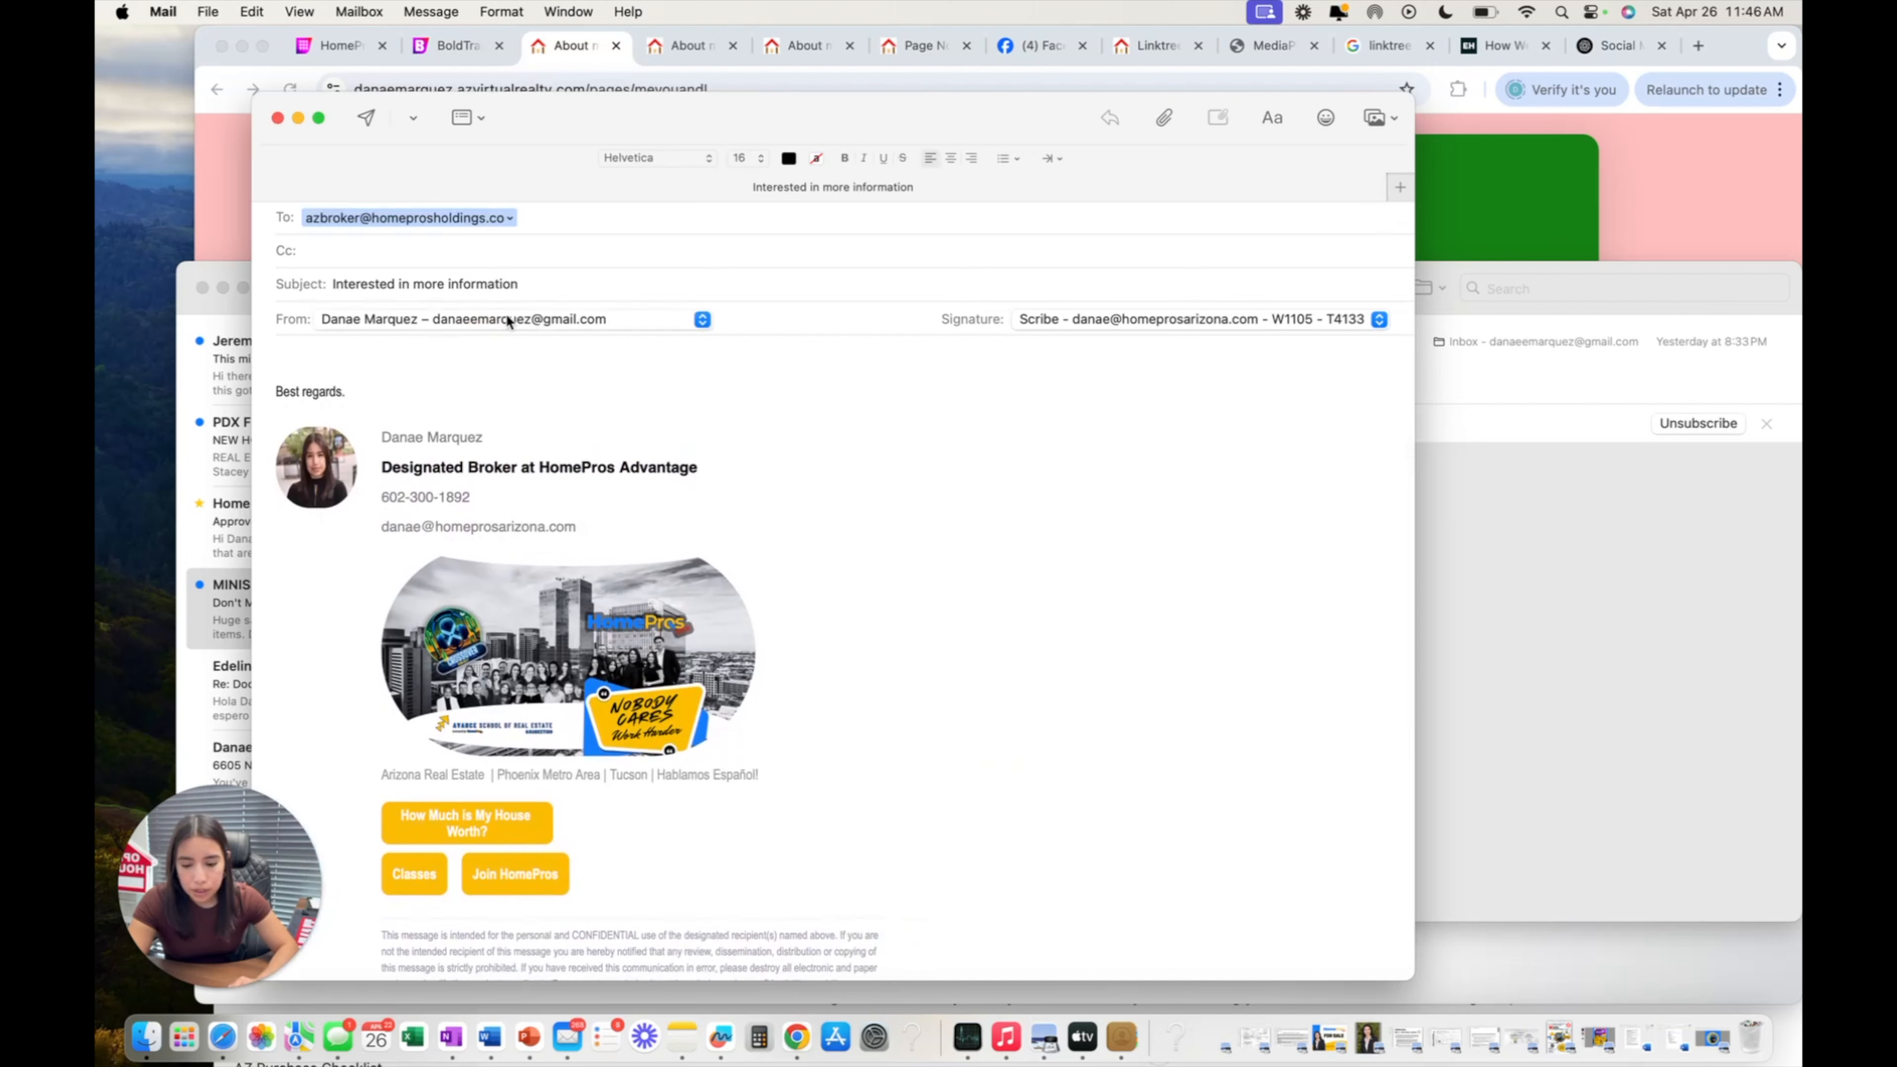
pyautogui.click(279, 119)
pyautogui.click(813, 619)
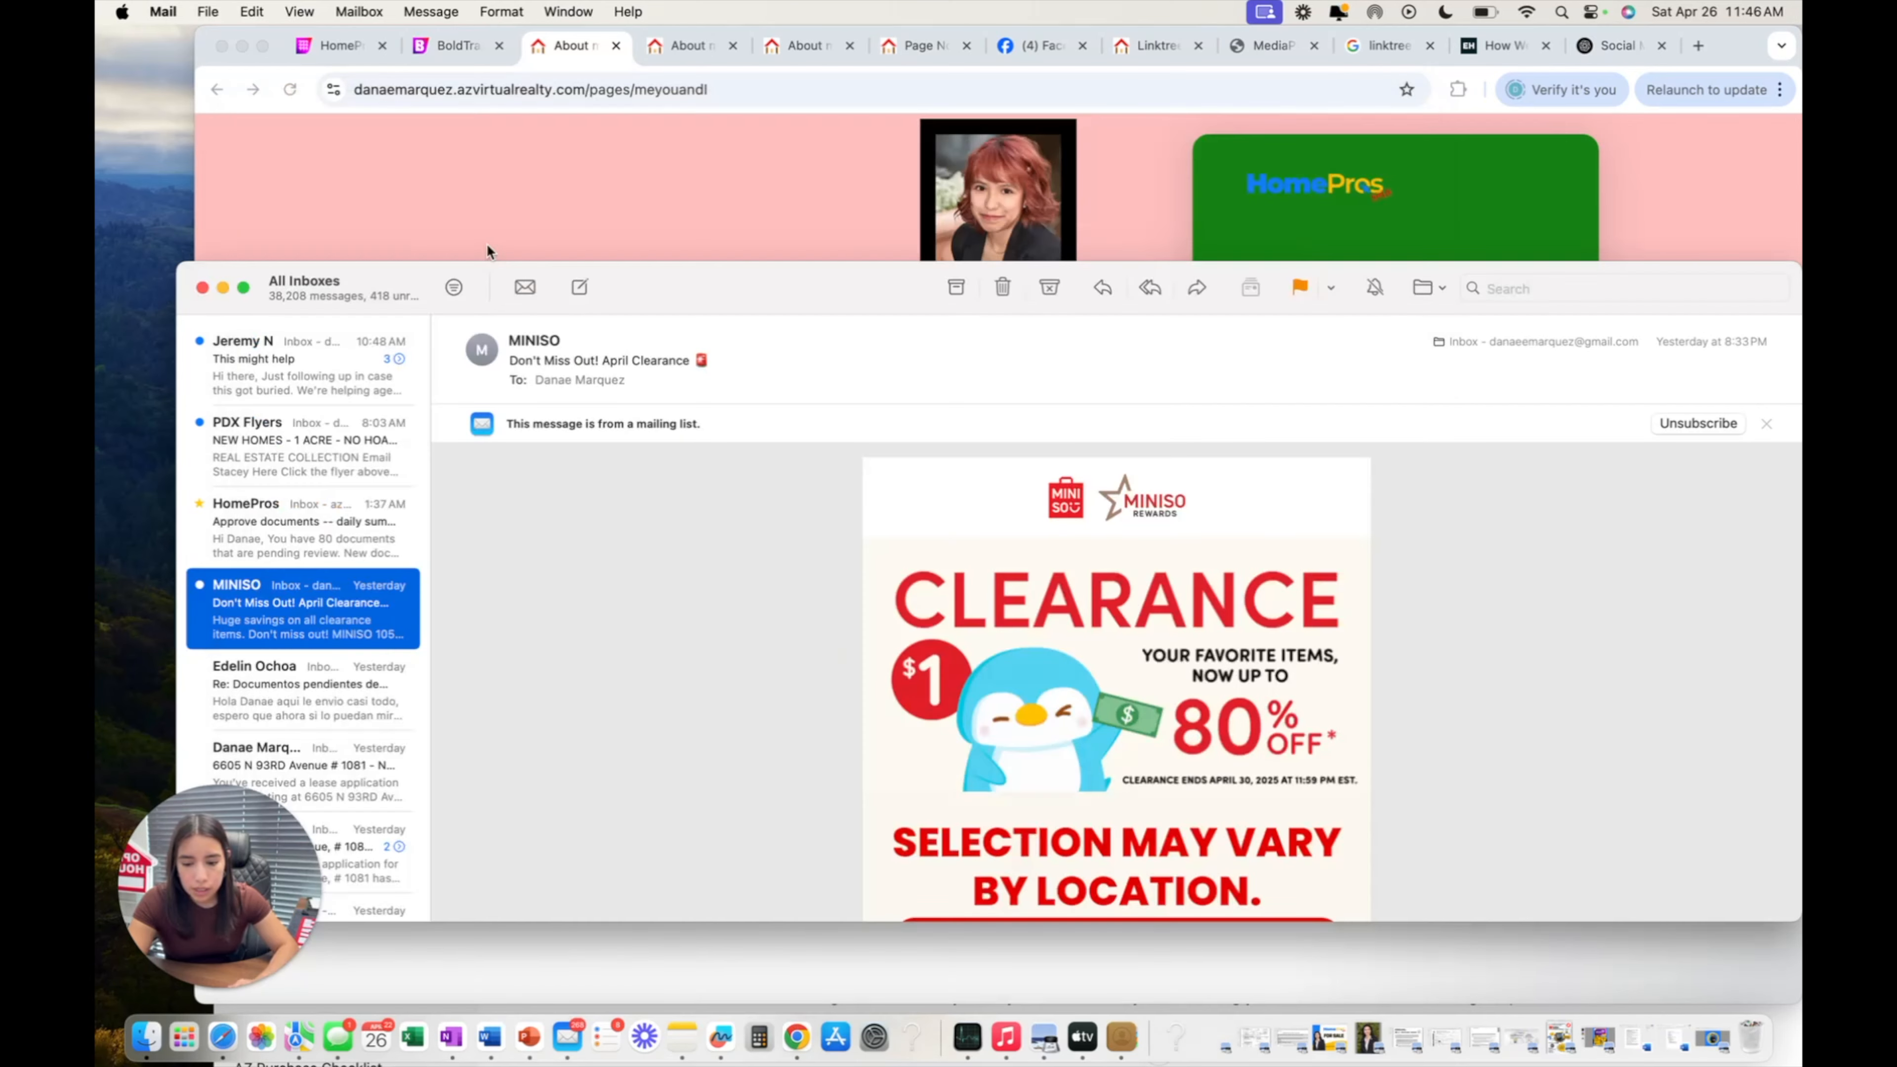
# Switch back to the BoldTrail editor tab, glance at Settings, then return to the Content block list.
pyautogui.click(495, 186)
pyautogui.click(467, 44)
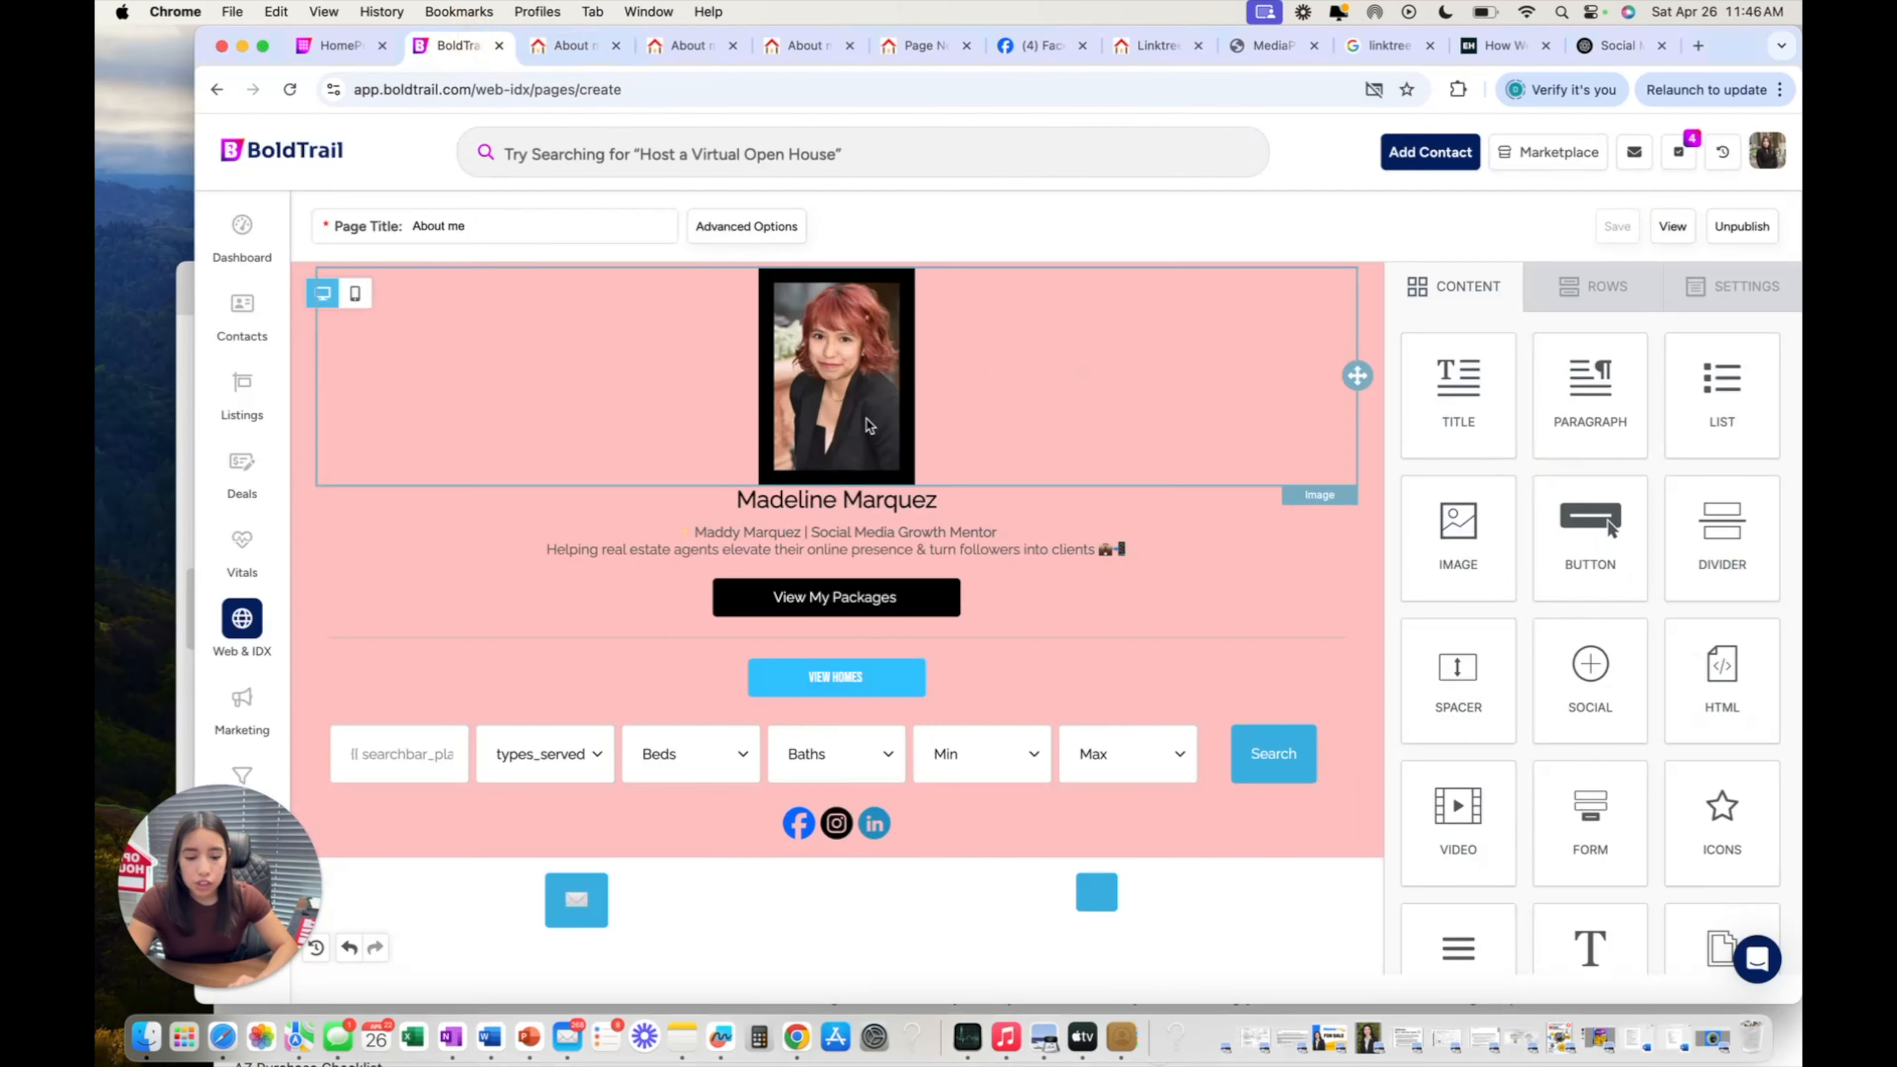
pyautogui.scroll(-1, 862, 487)
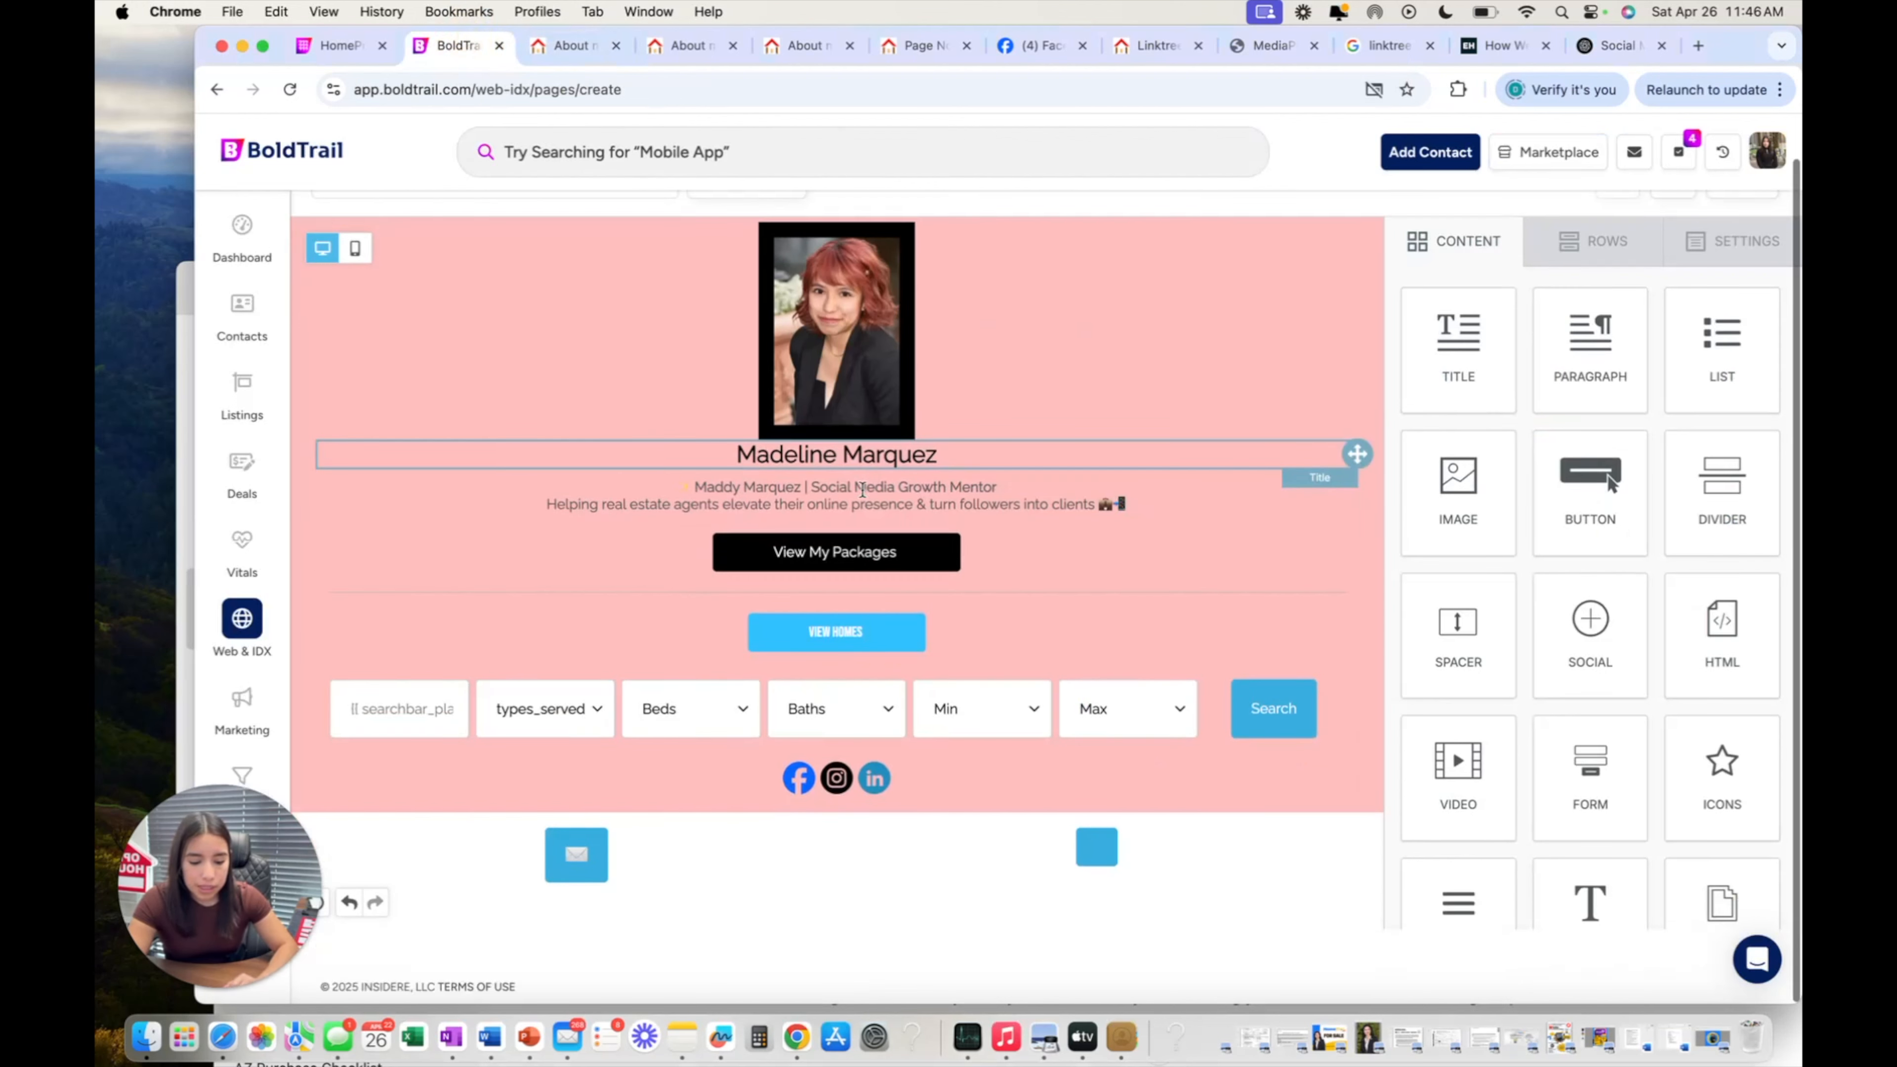
pyautogui.scroll(-2, 1595, 658)
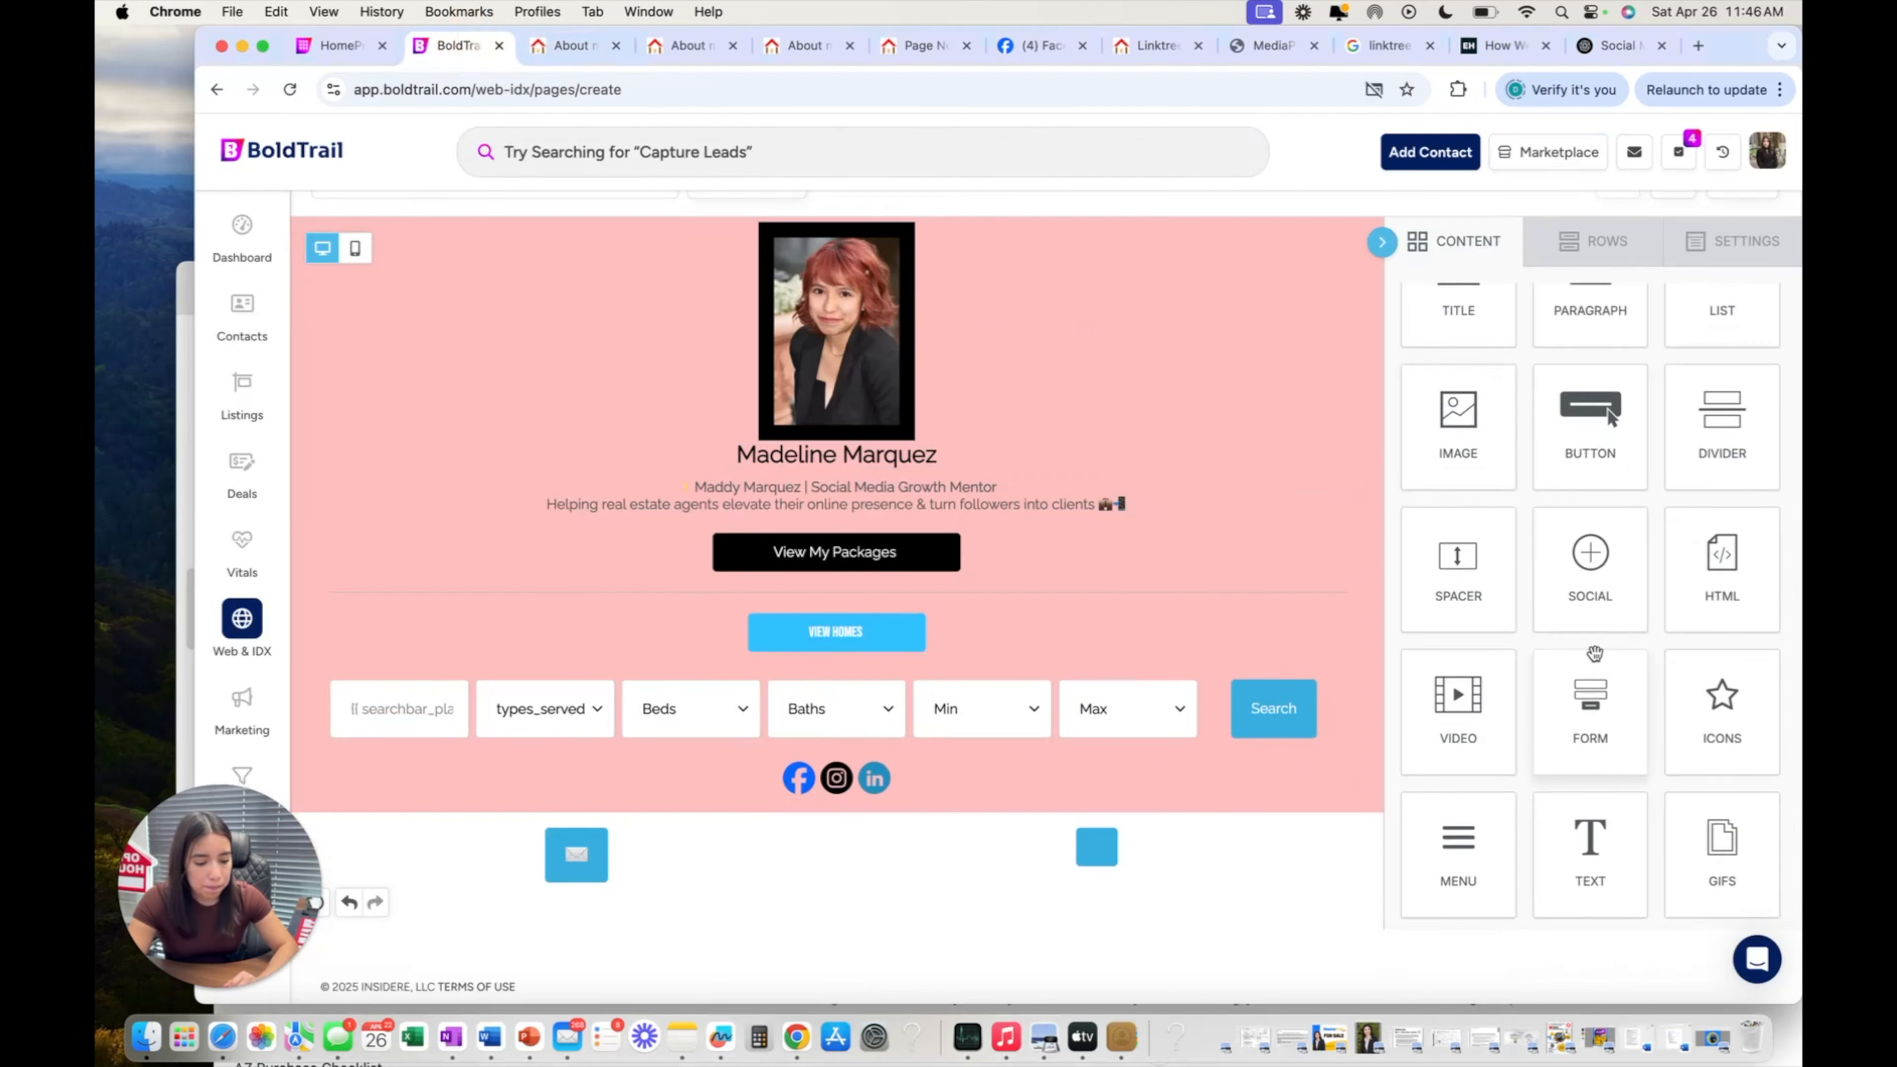
pyautogui.scroll(3, 1595, 657)
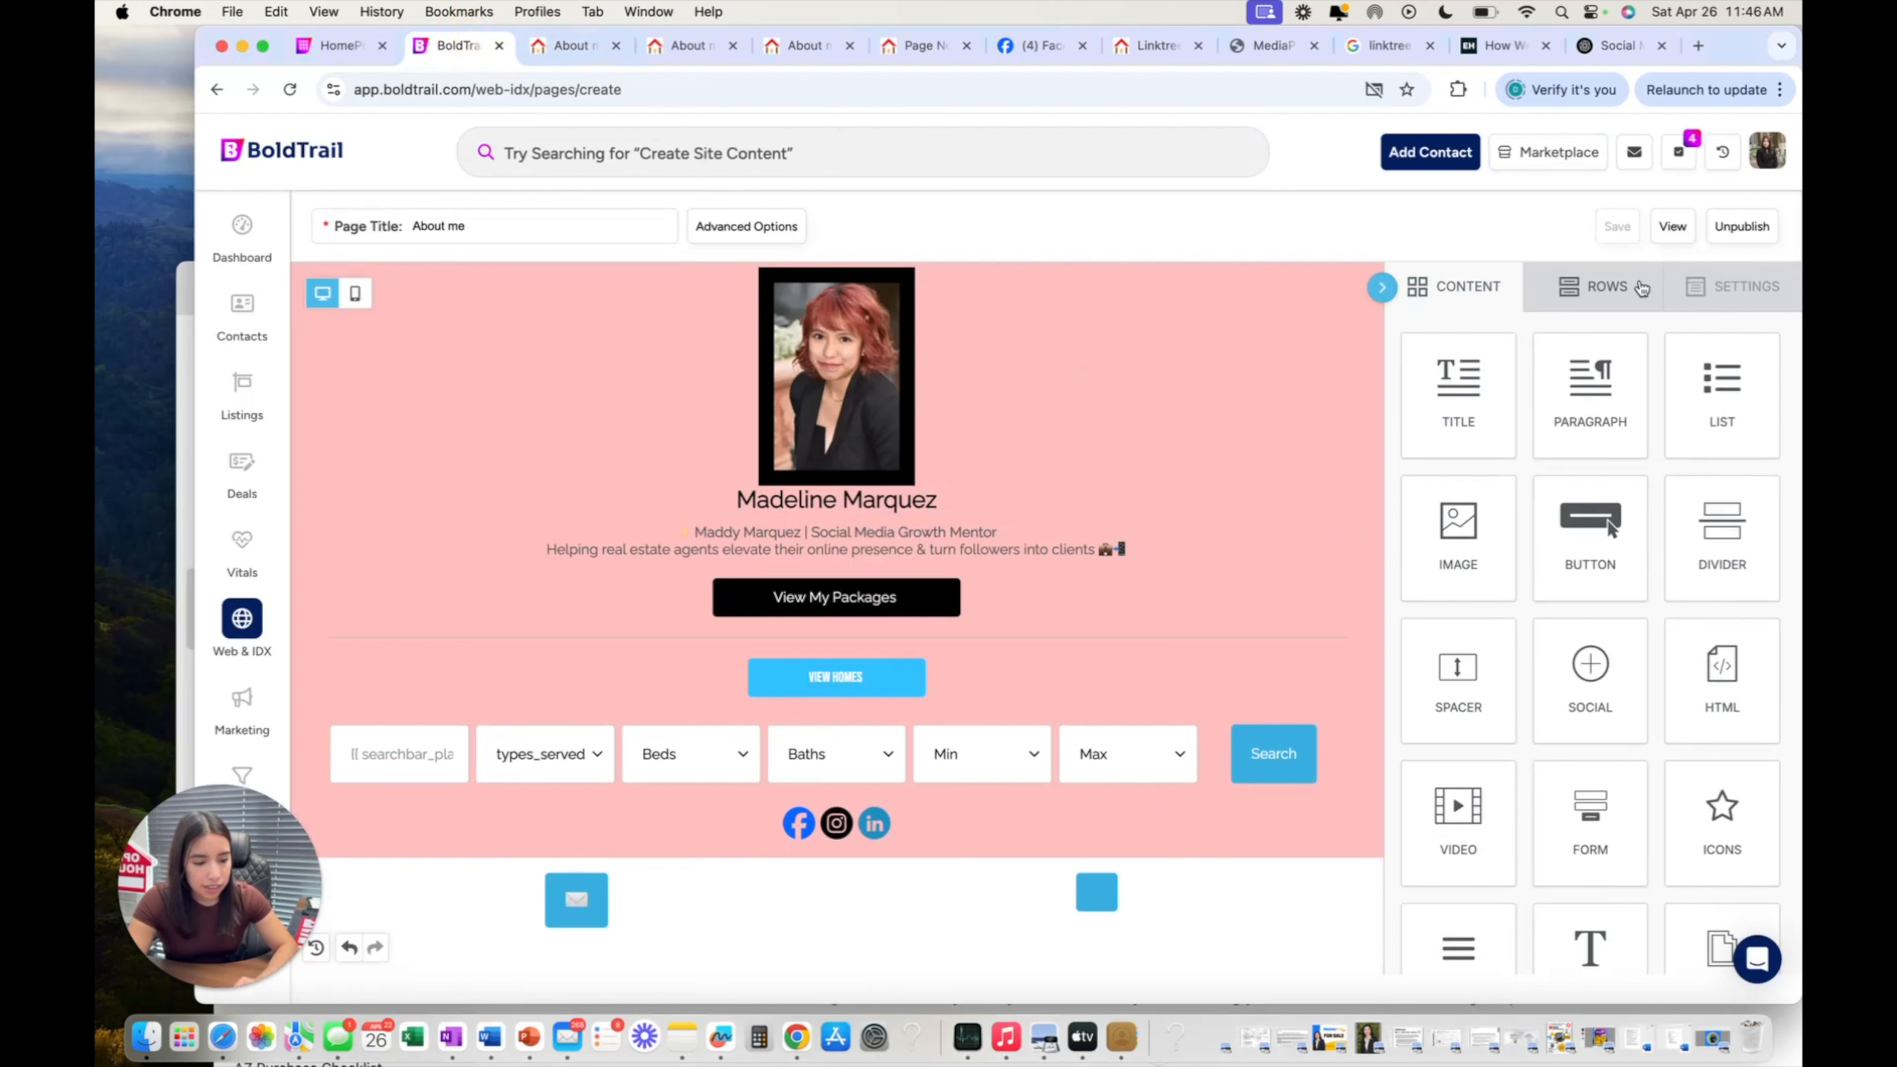
pyautogui.click(1730, 282)
pyautogui.click(1484, 287)
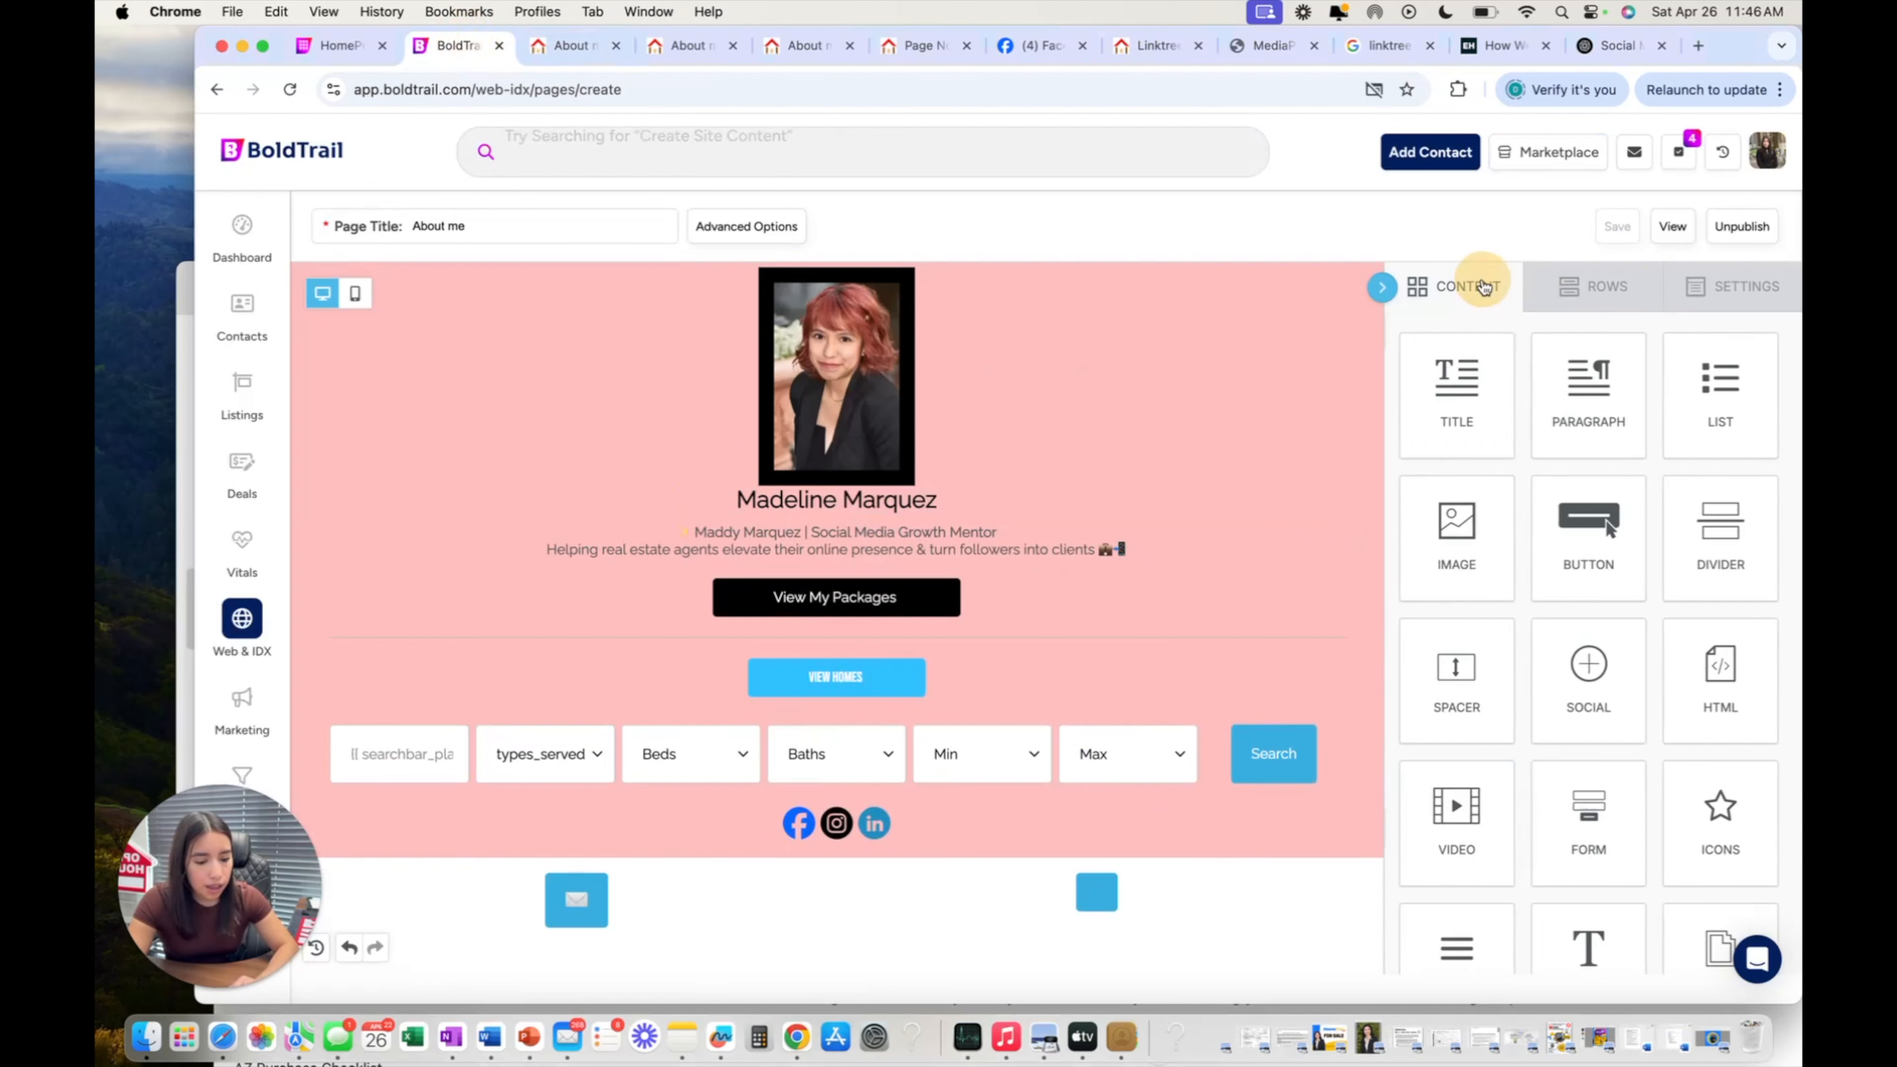